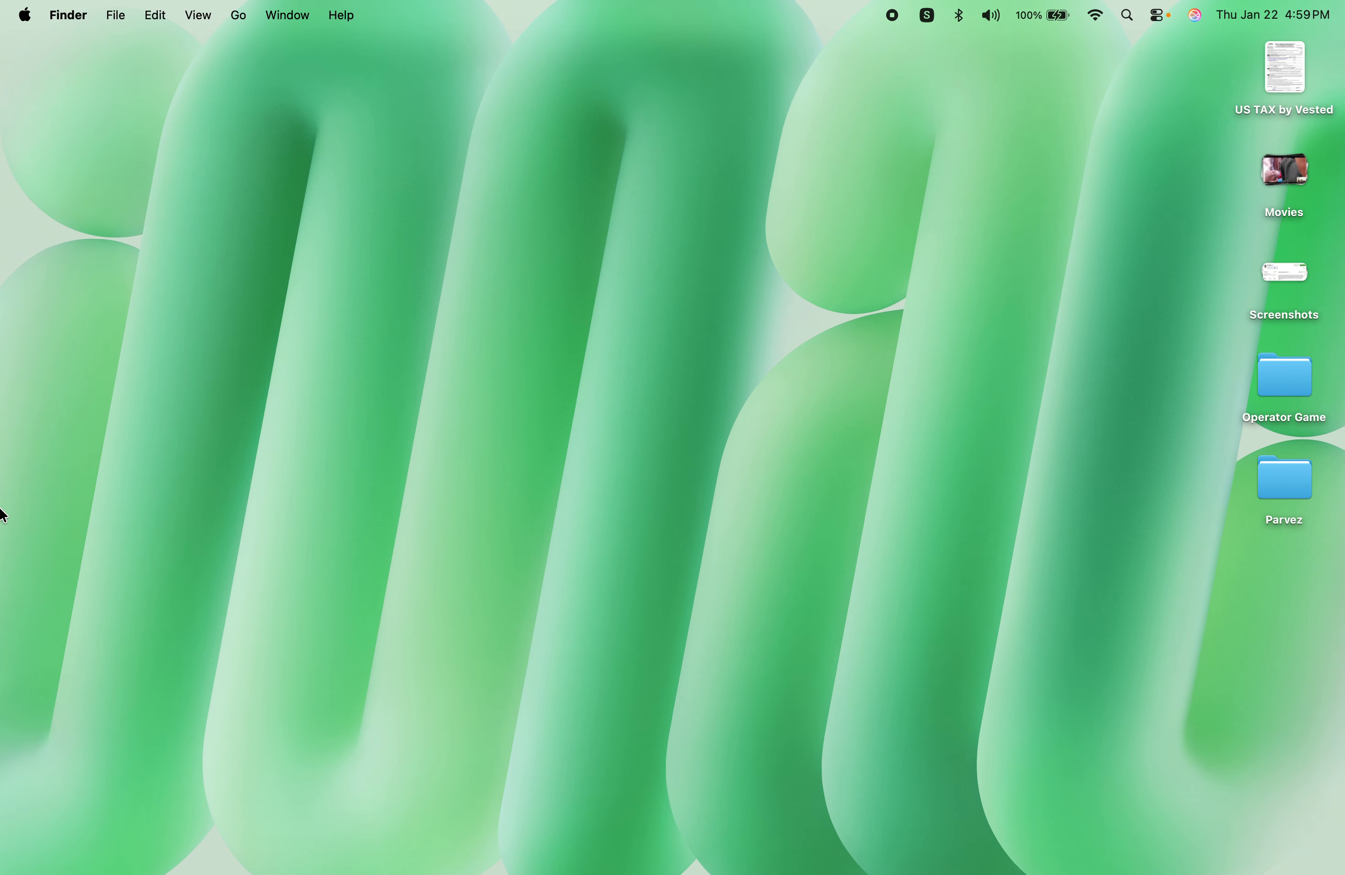
Step: Switch to Safari, search Google for "google sheets" and open a blank spreadsheet with the pre-built table suggestions dismissed
{"action": "mouse_move", "coordinate": [2, 511]}
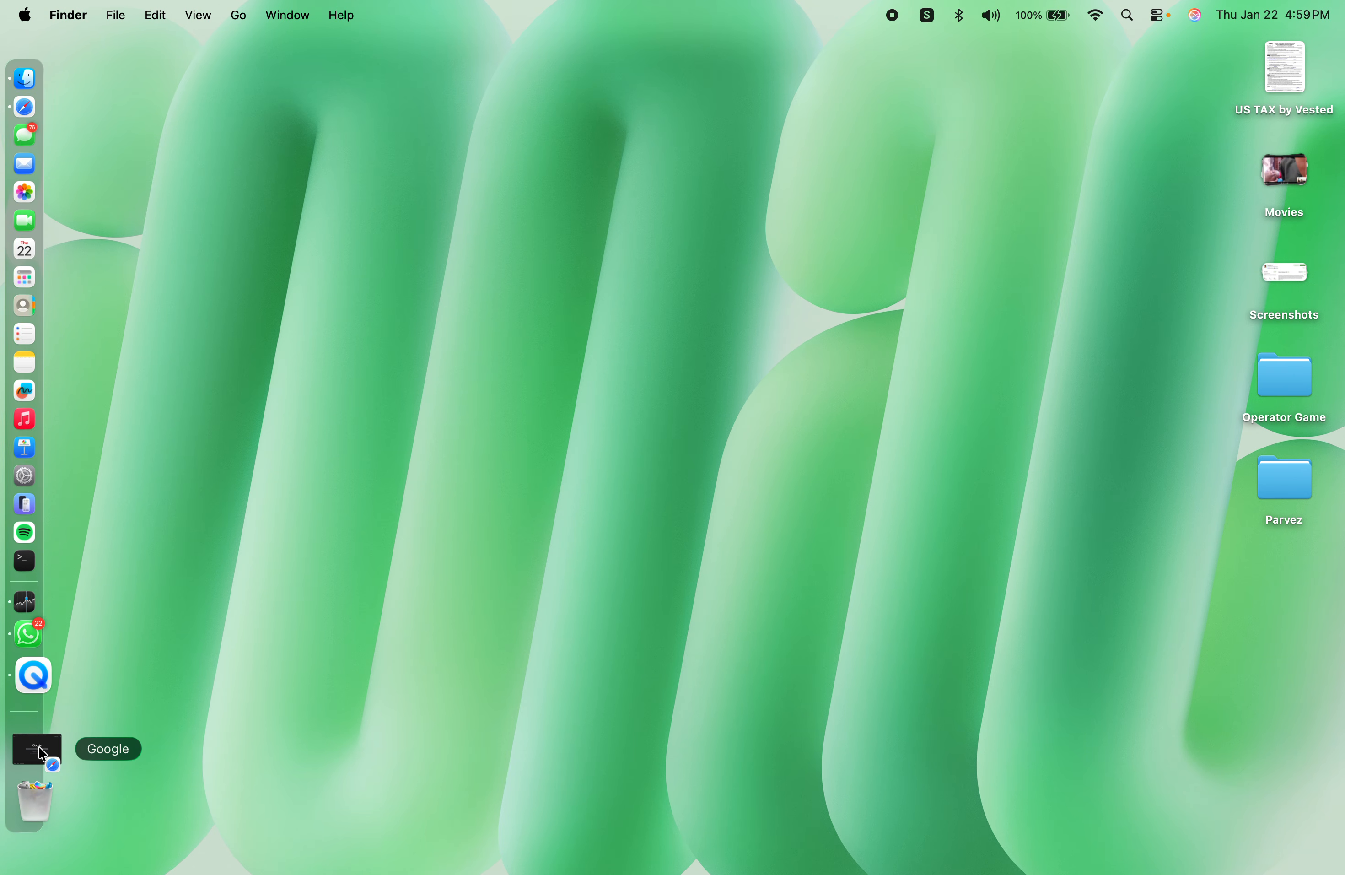
{"action": "left_click", "coordinate": [42, 753]}
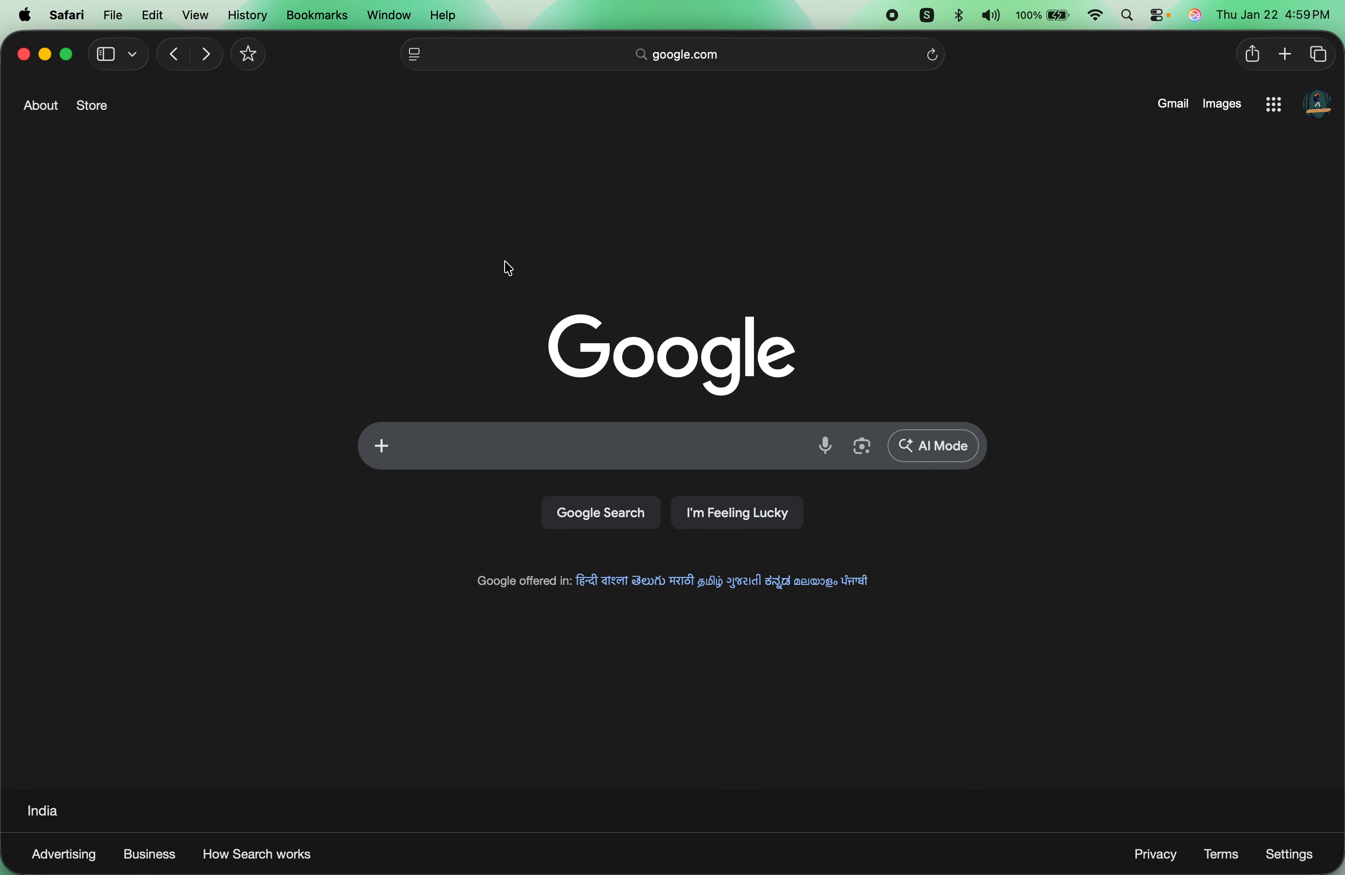
{"action": "left_click", "coordinate": [507, 444]}
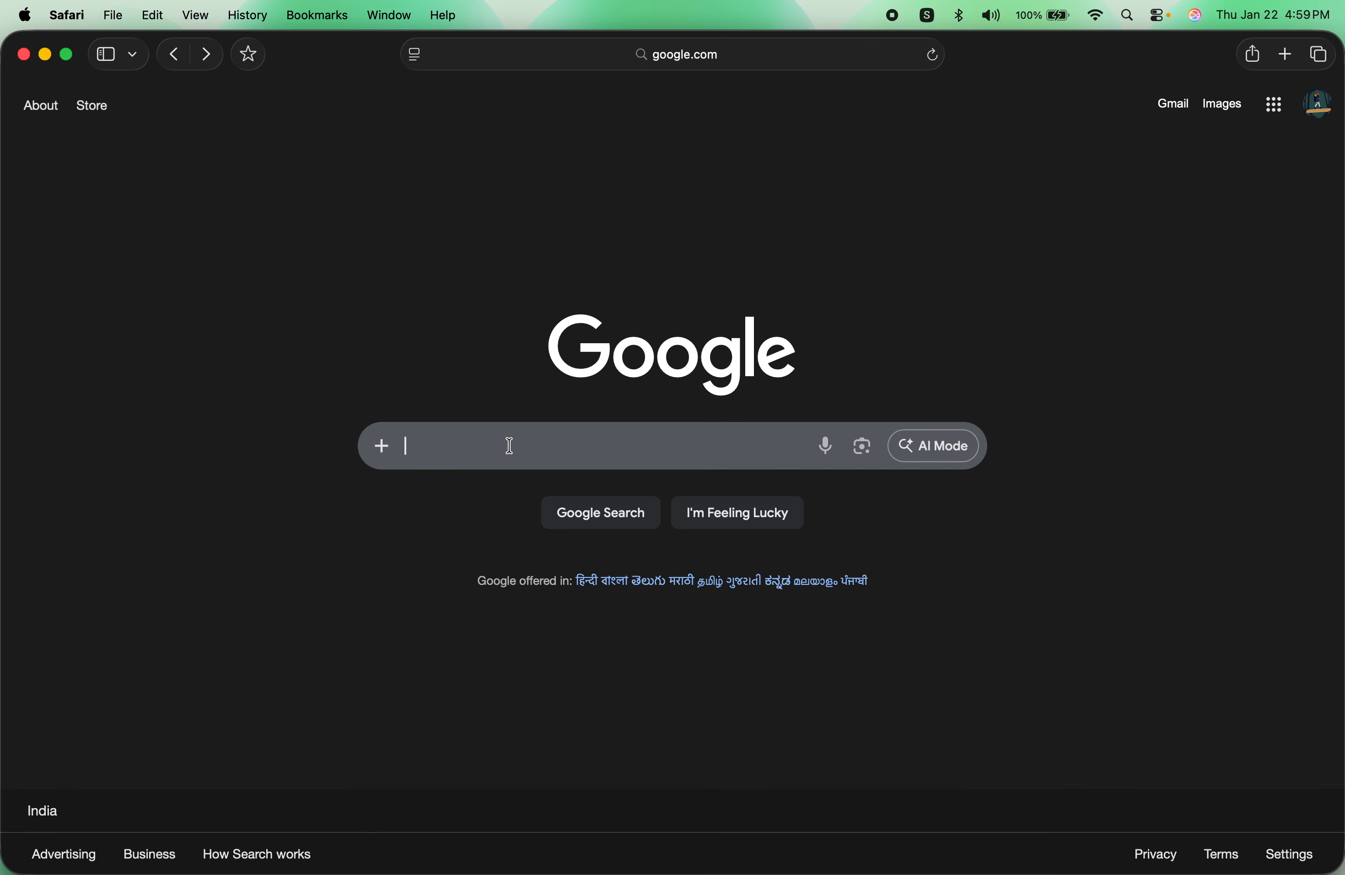
{"action": "left_click", "coordinate": [481, 487]}
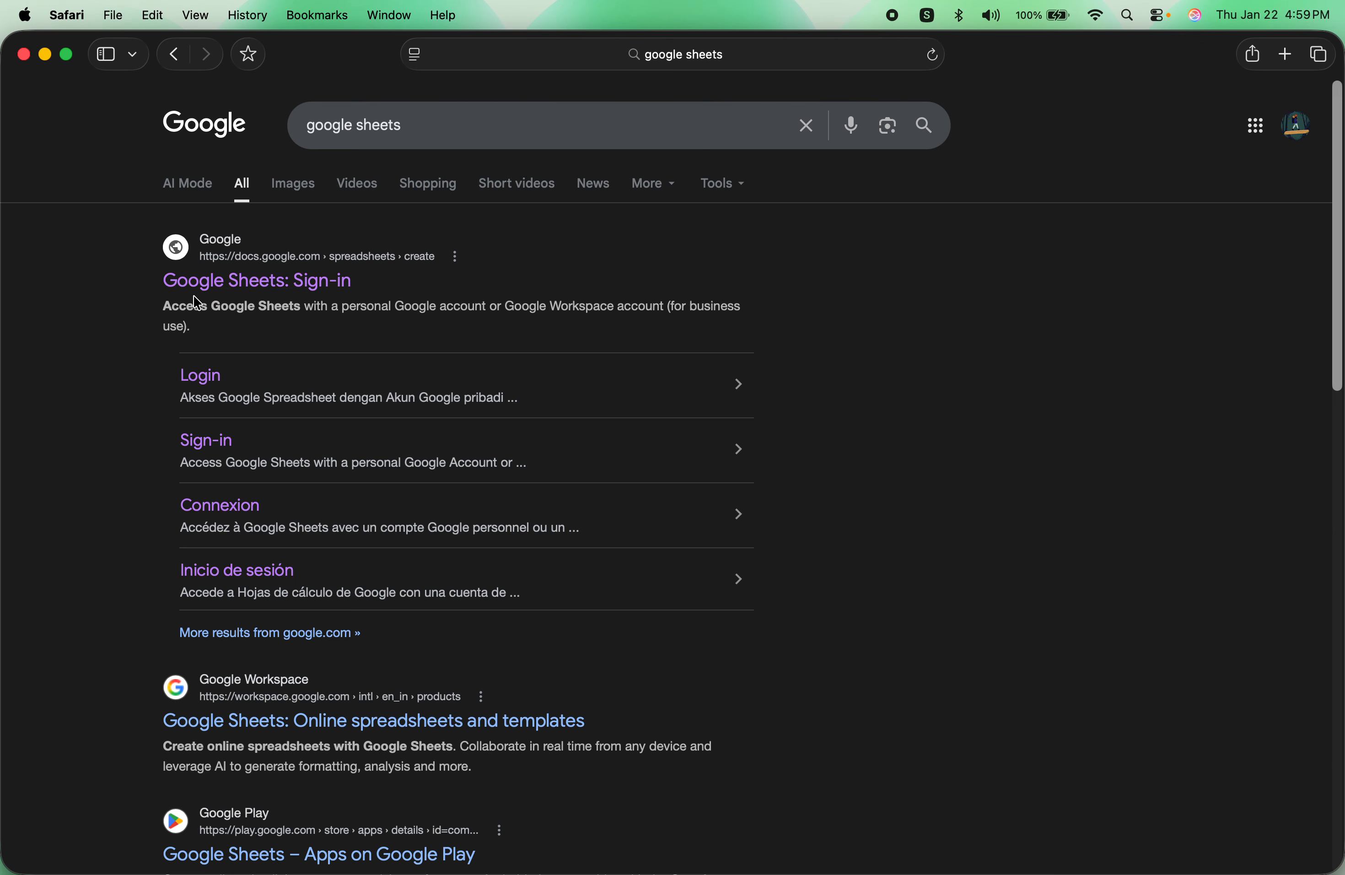
{"action": "left_click", "coordinate": [250, 296]}
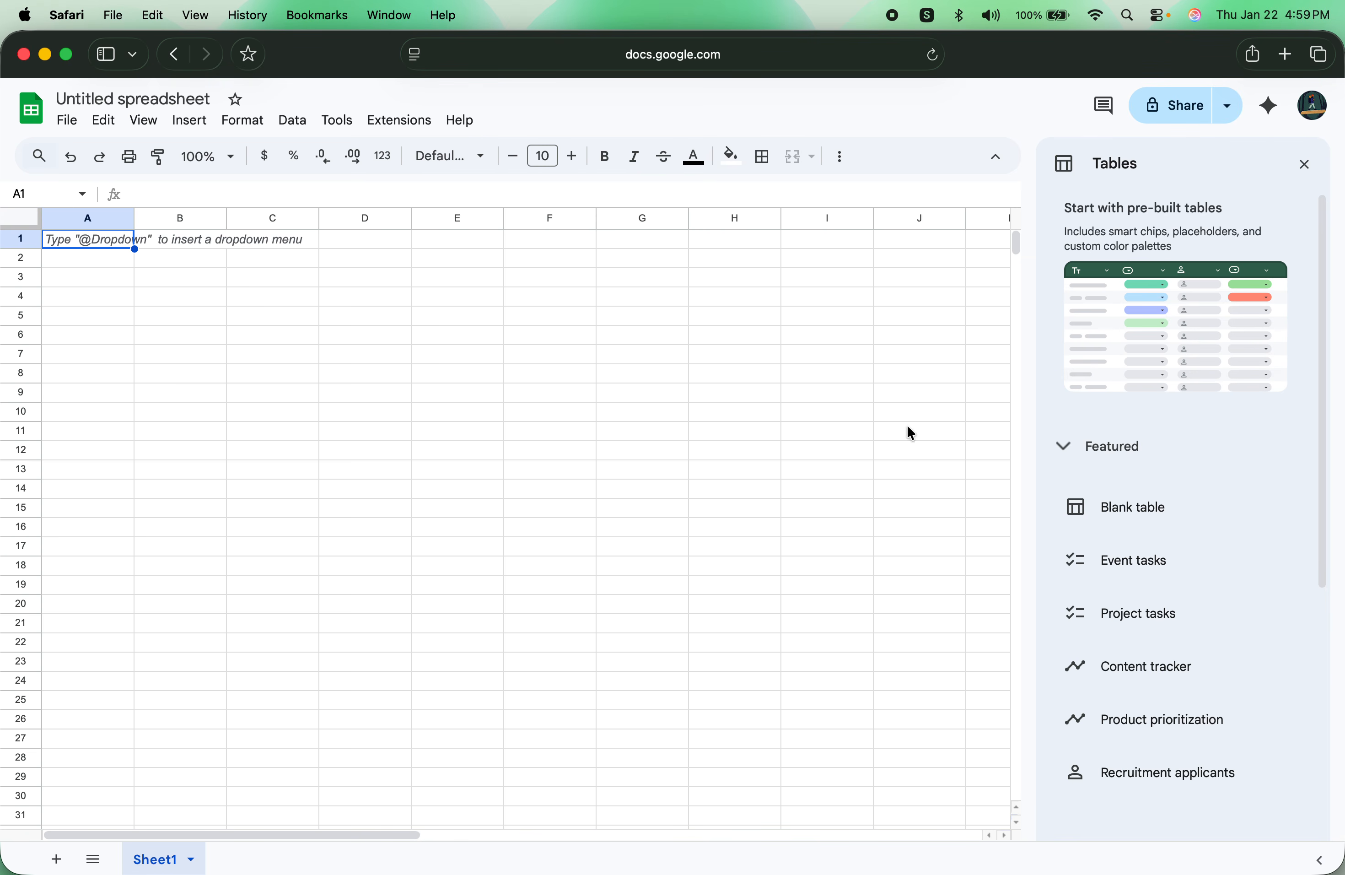
{"action": "left_click", "coordinate": [1306, 166]}
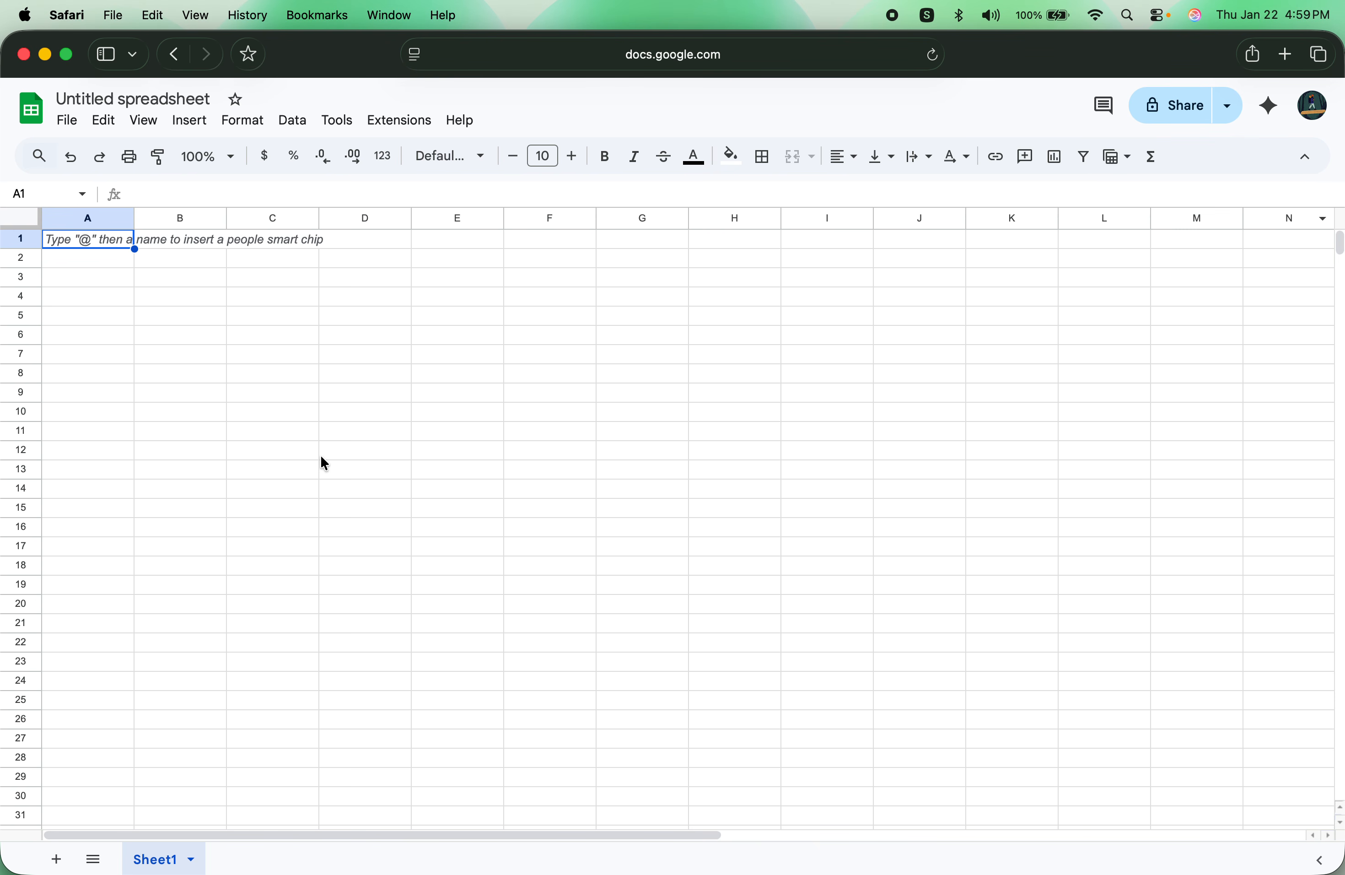
{"action": "left_click", "coordinate": [263, 377]}
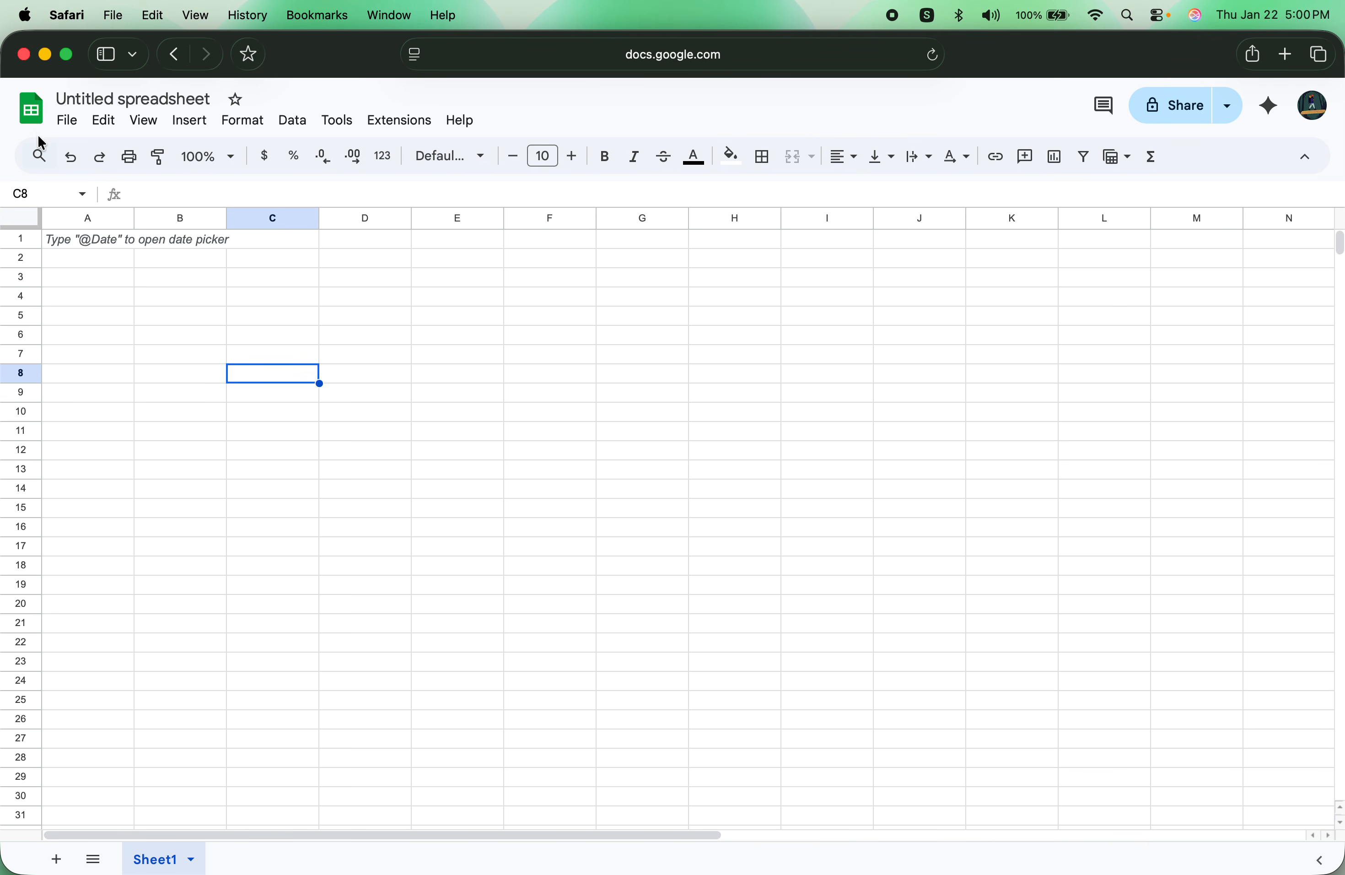
Step: Open the recent spreadsheet PortfolioMgmt2026 from Drive and close its duplicate browser tab
{"action": "left_click", "coordinate": [75, 123]}
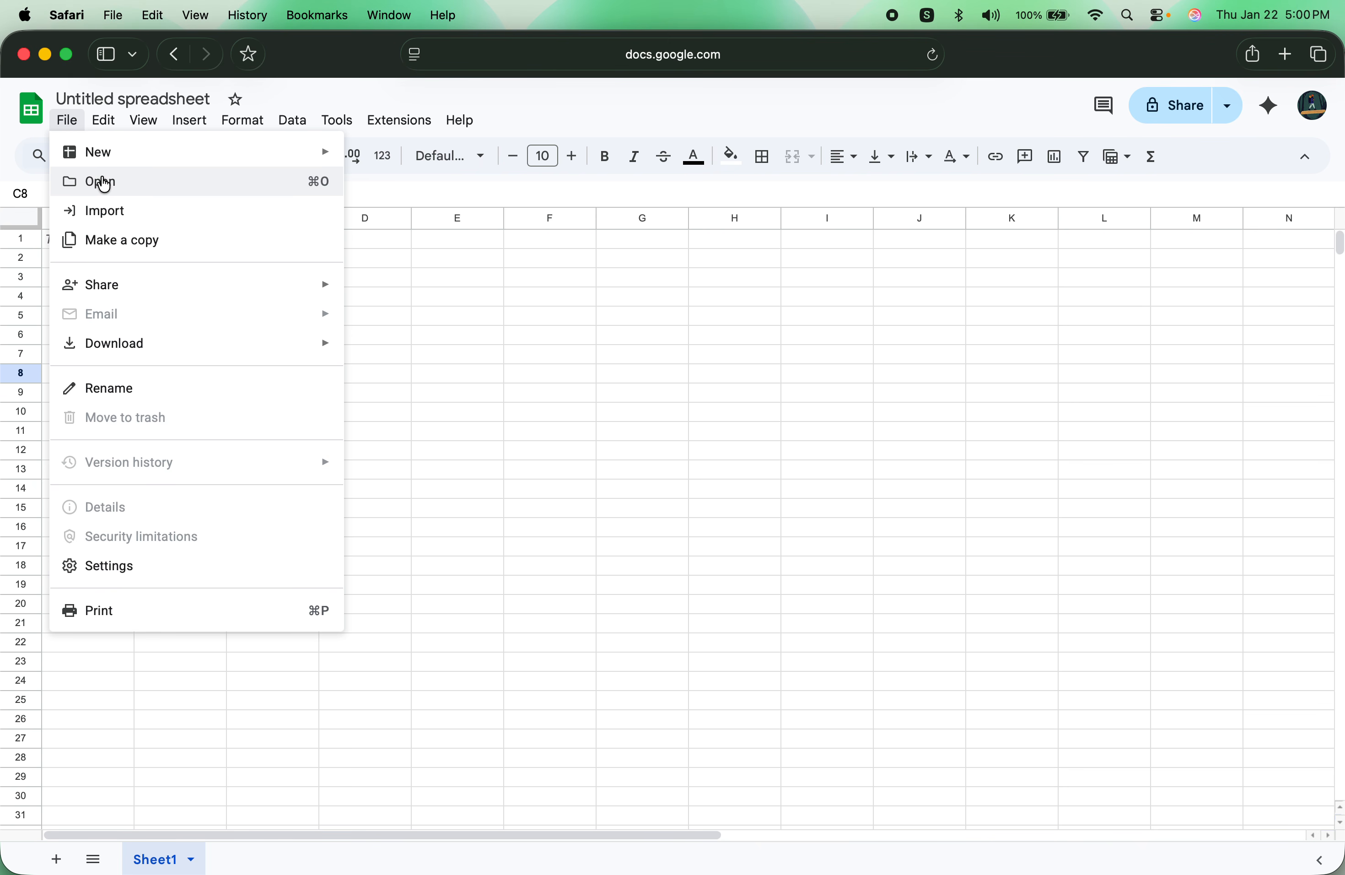
{"action": "left_click", "coordinate": [104, 182]}
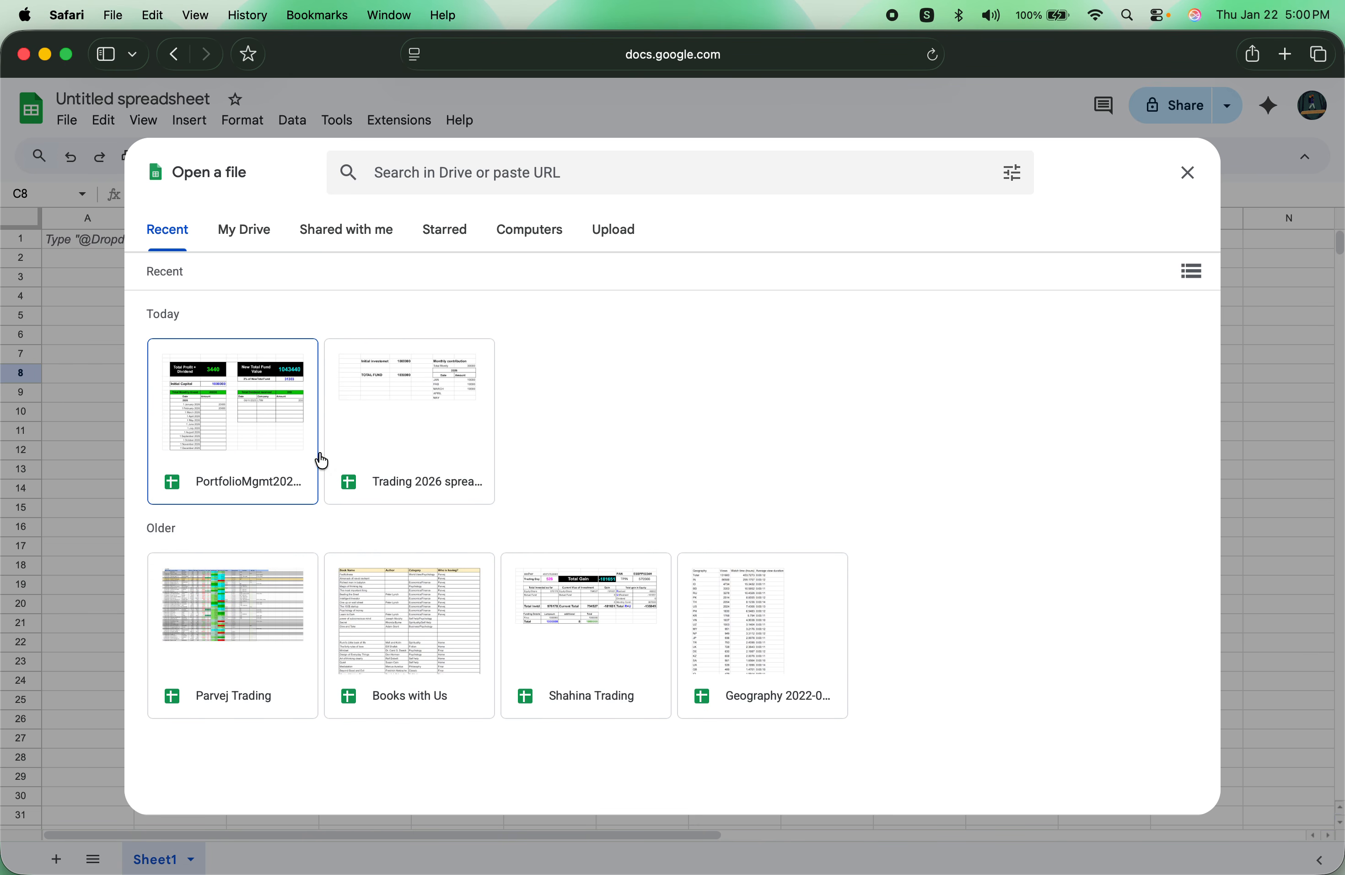
{"action": "left_click", "coordinate": [213, 402]}
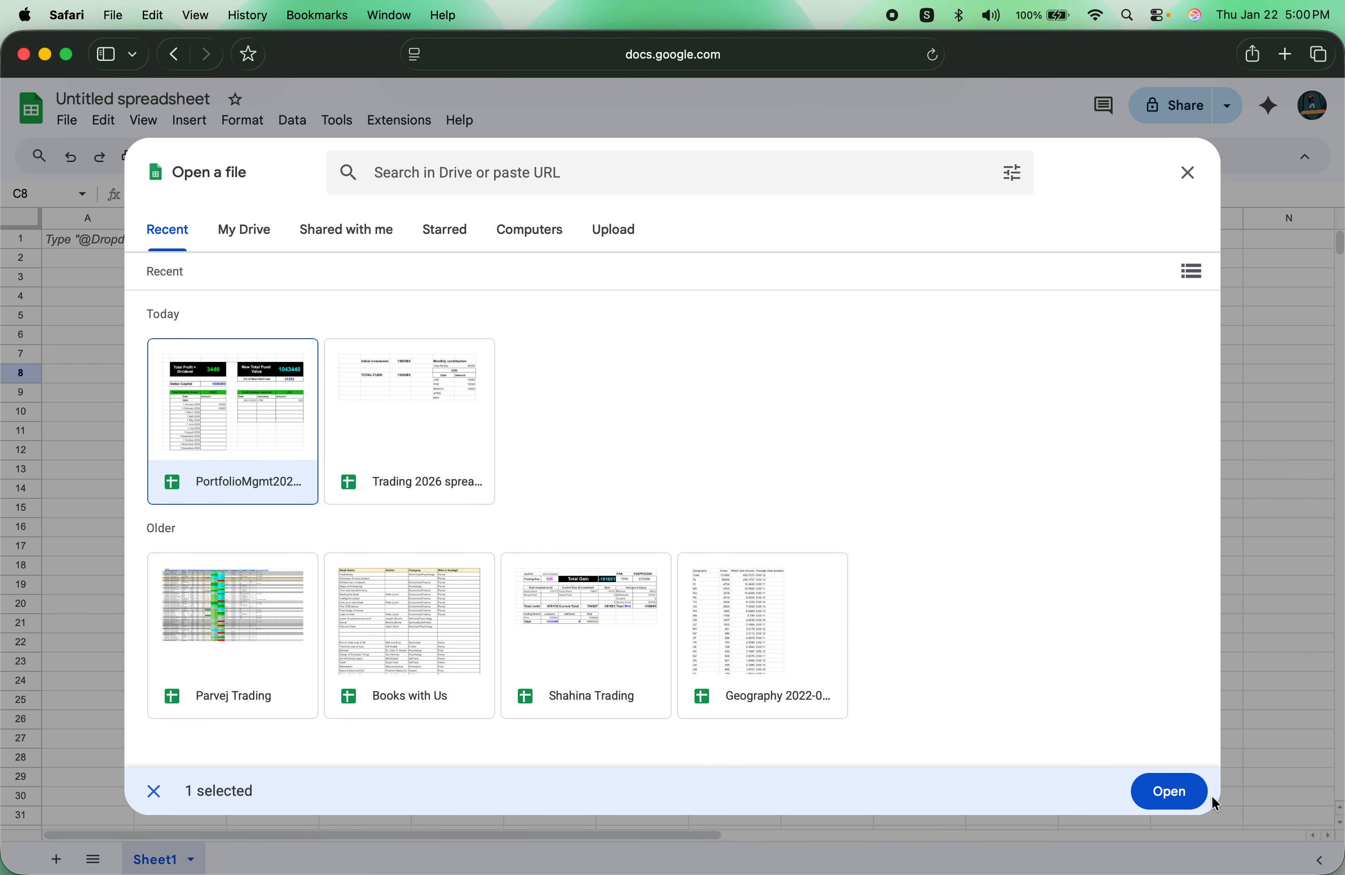
{"action": "left_click", "coordinate": [1161, 804]}
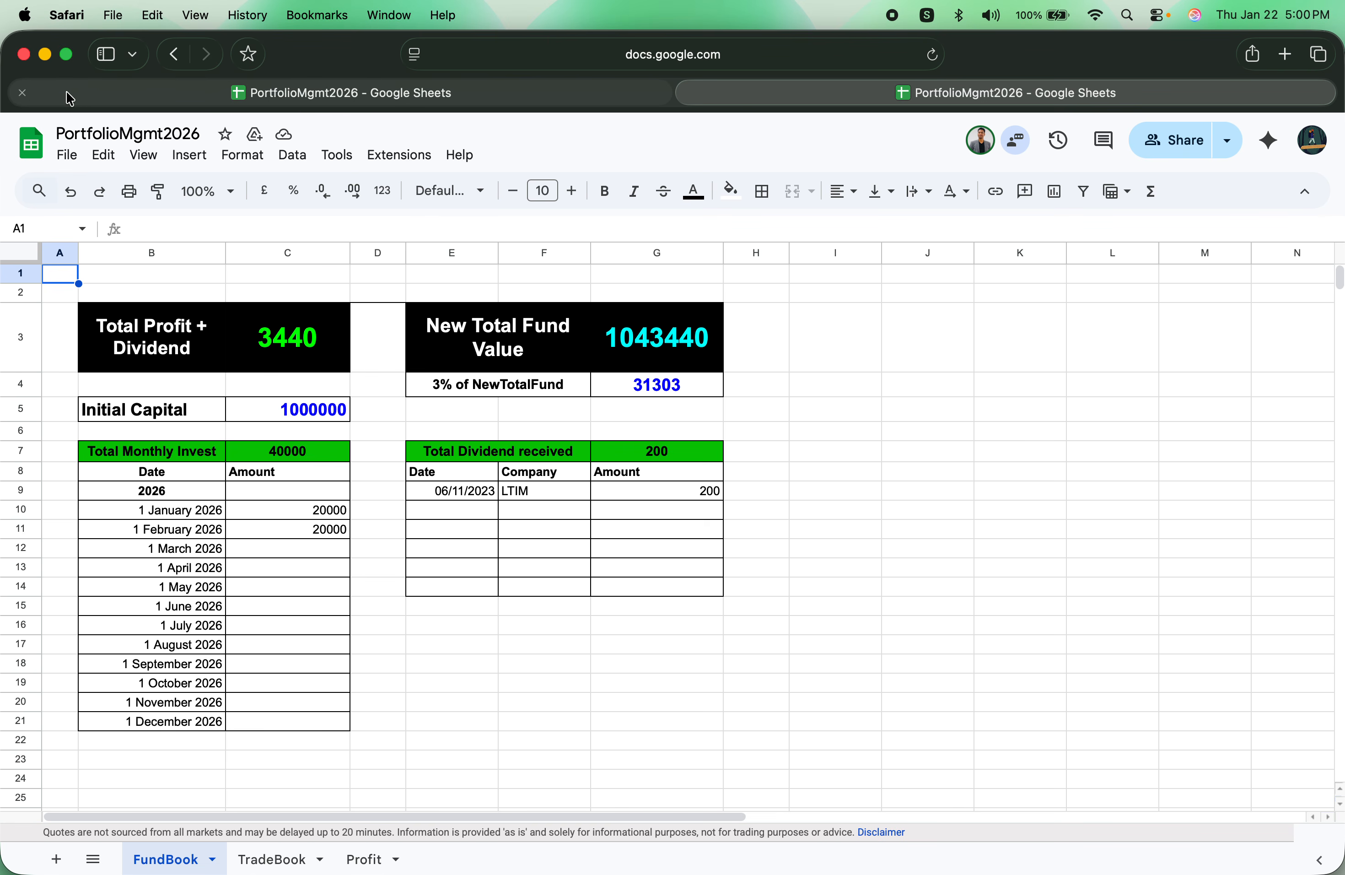
{"action": "left_click", "coordinate": [23, 92]}
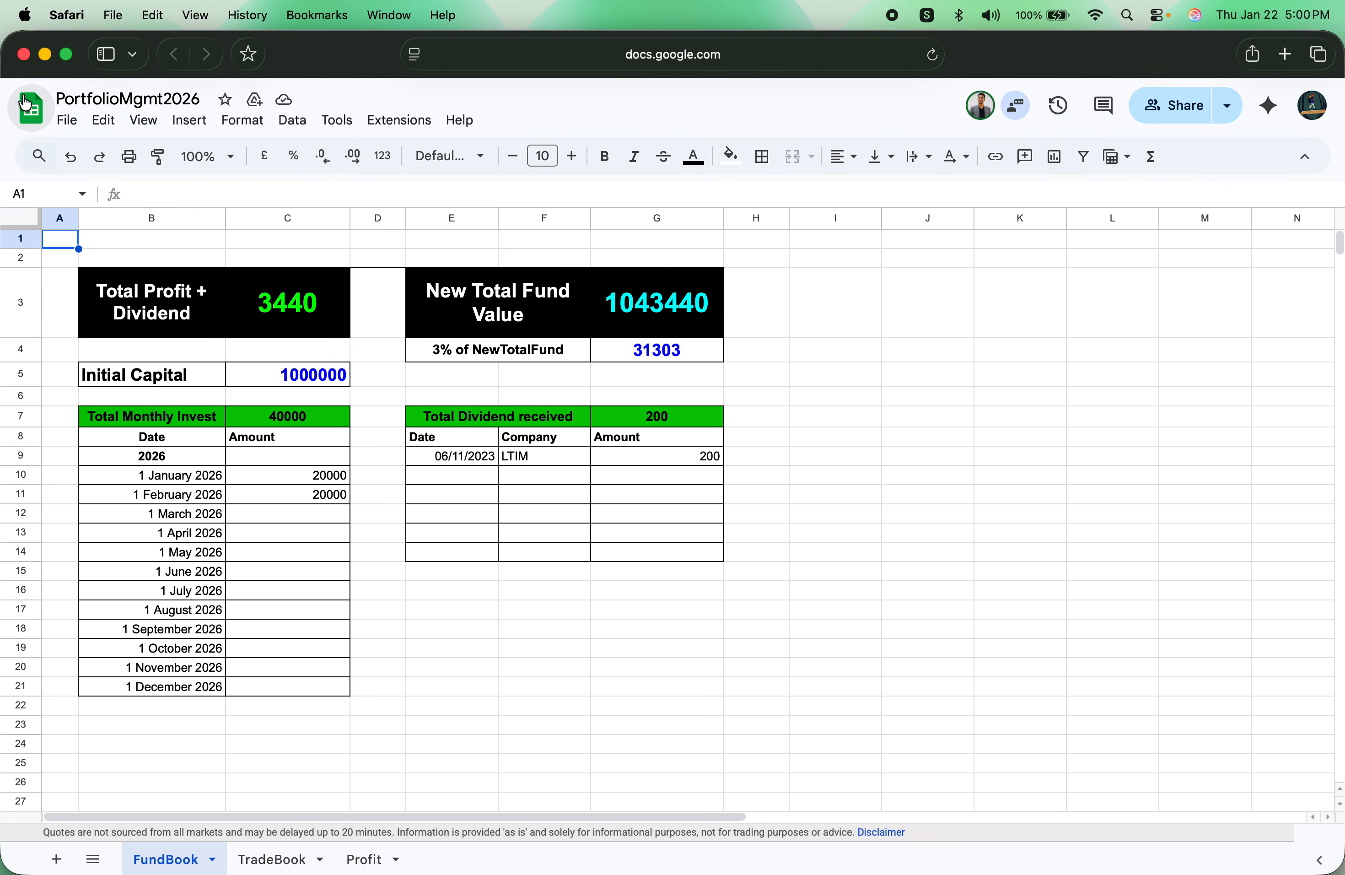
{"action": "left_click", "coordinate": [1006, 496]}
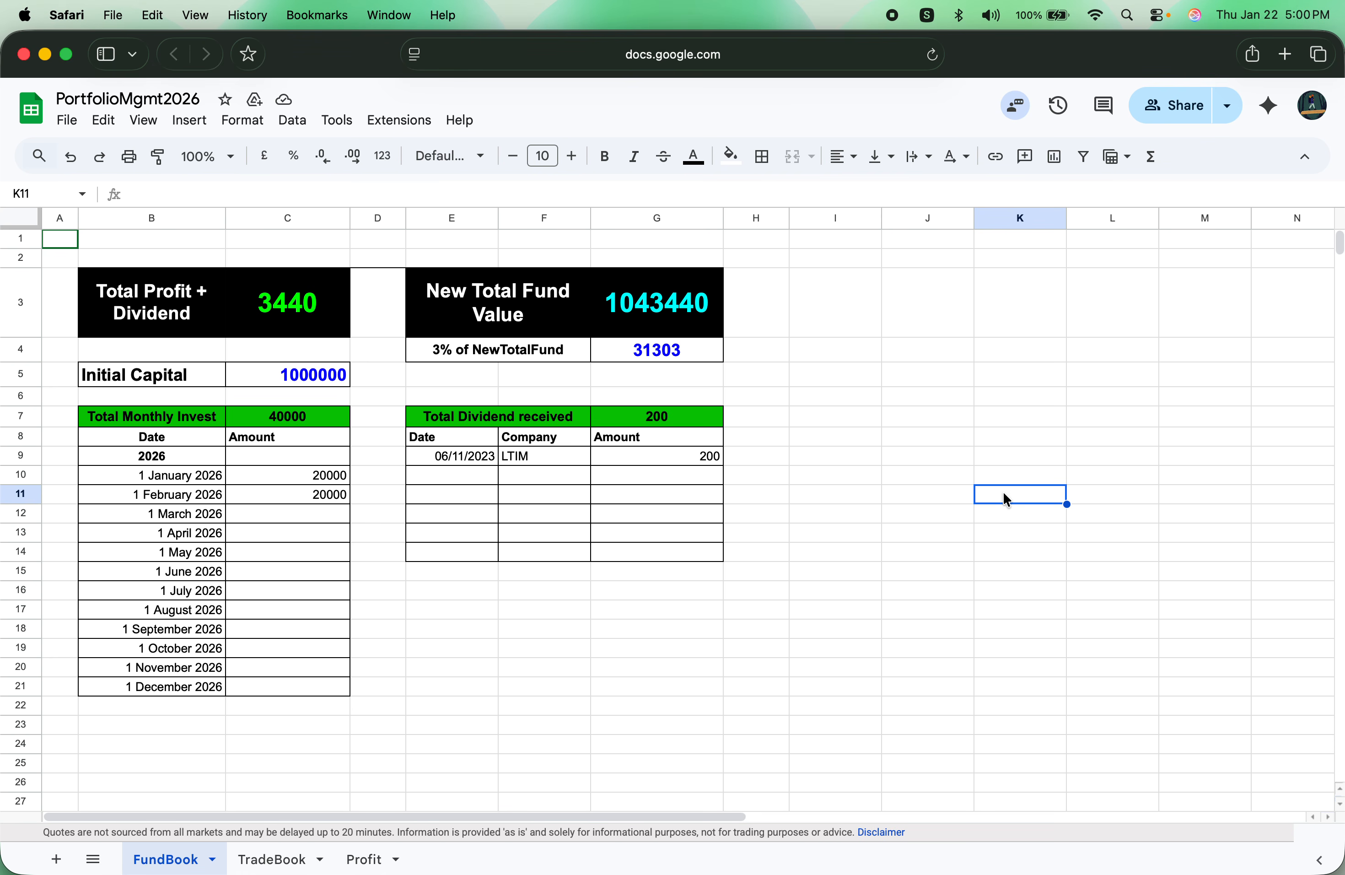
Step: Look through the TradeBook and Profit sheets, then return to the FundBook sheet
{"action": "left_click", "coordinate": [878, 610]}
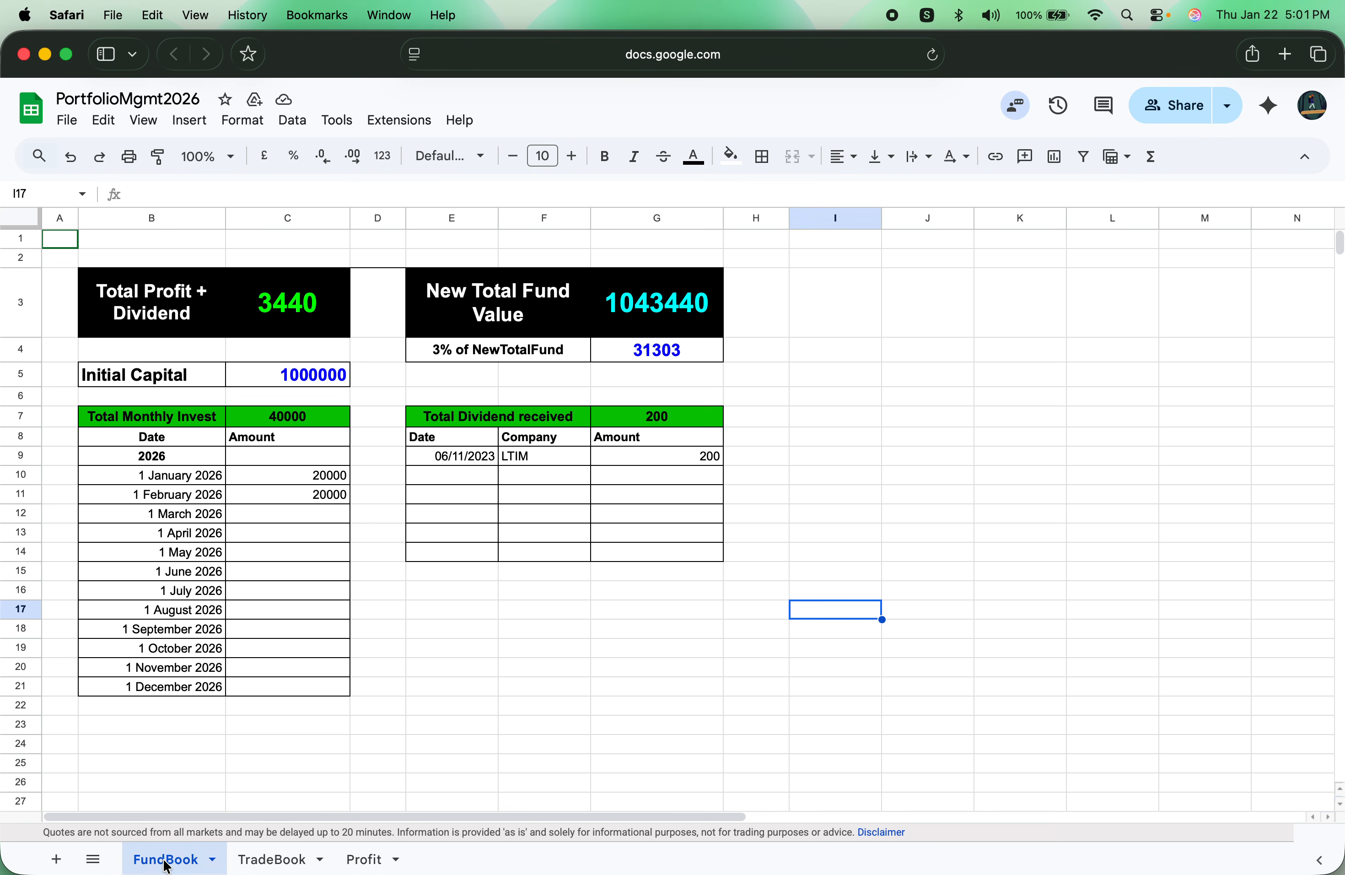
{"action": "left_click", "coordinate": [257, 865]}
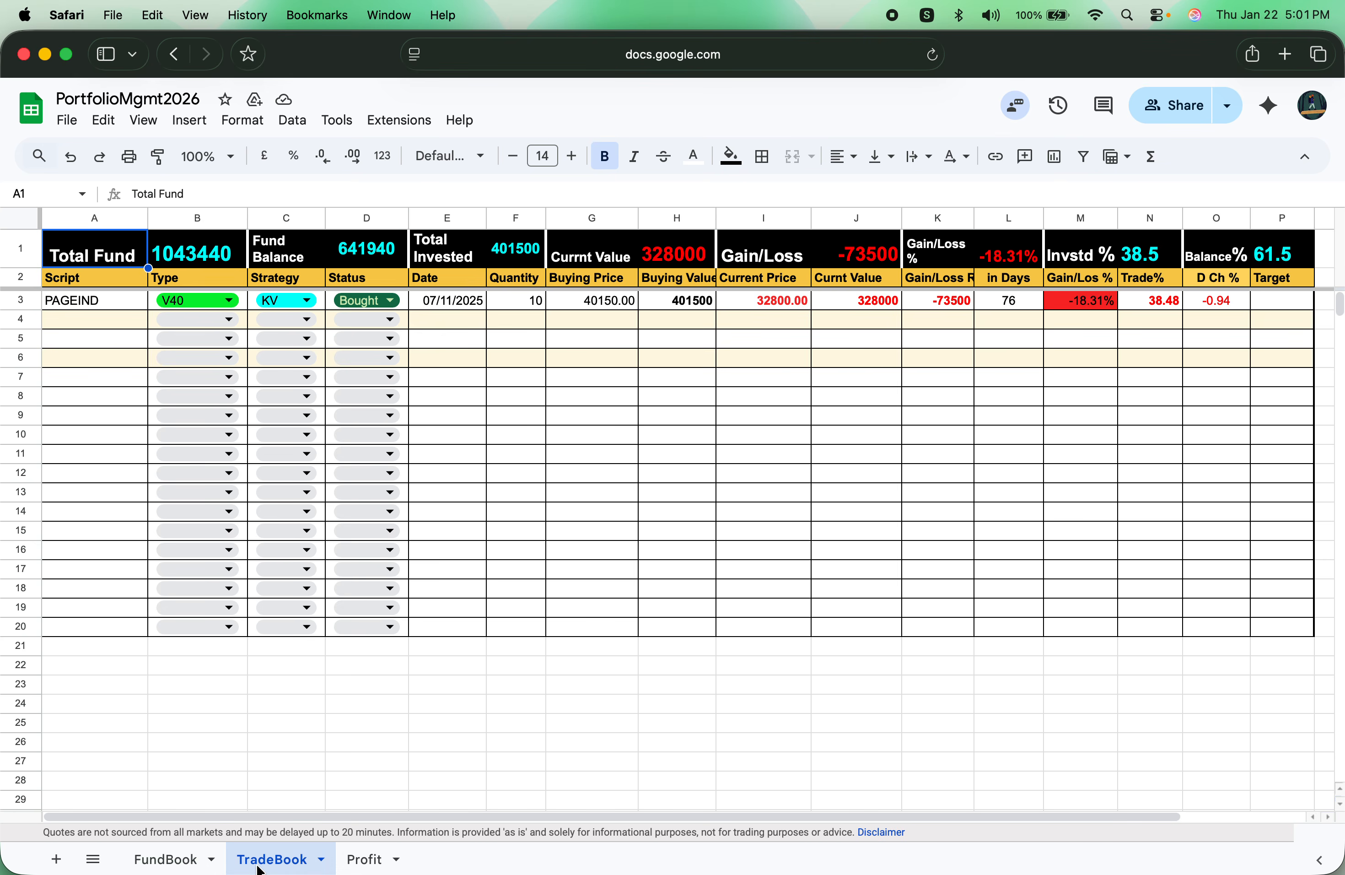
{"action": "left_click", "coordinate": [381, 865]}
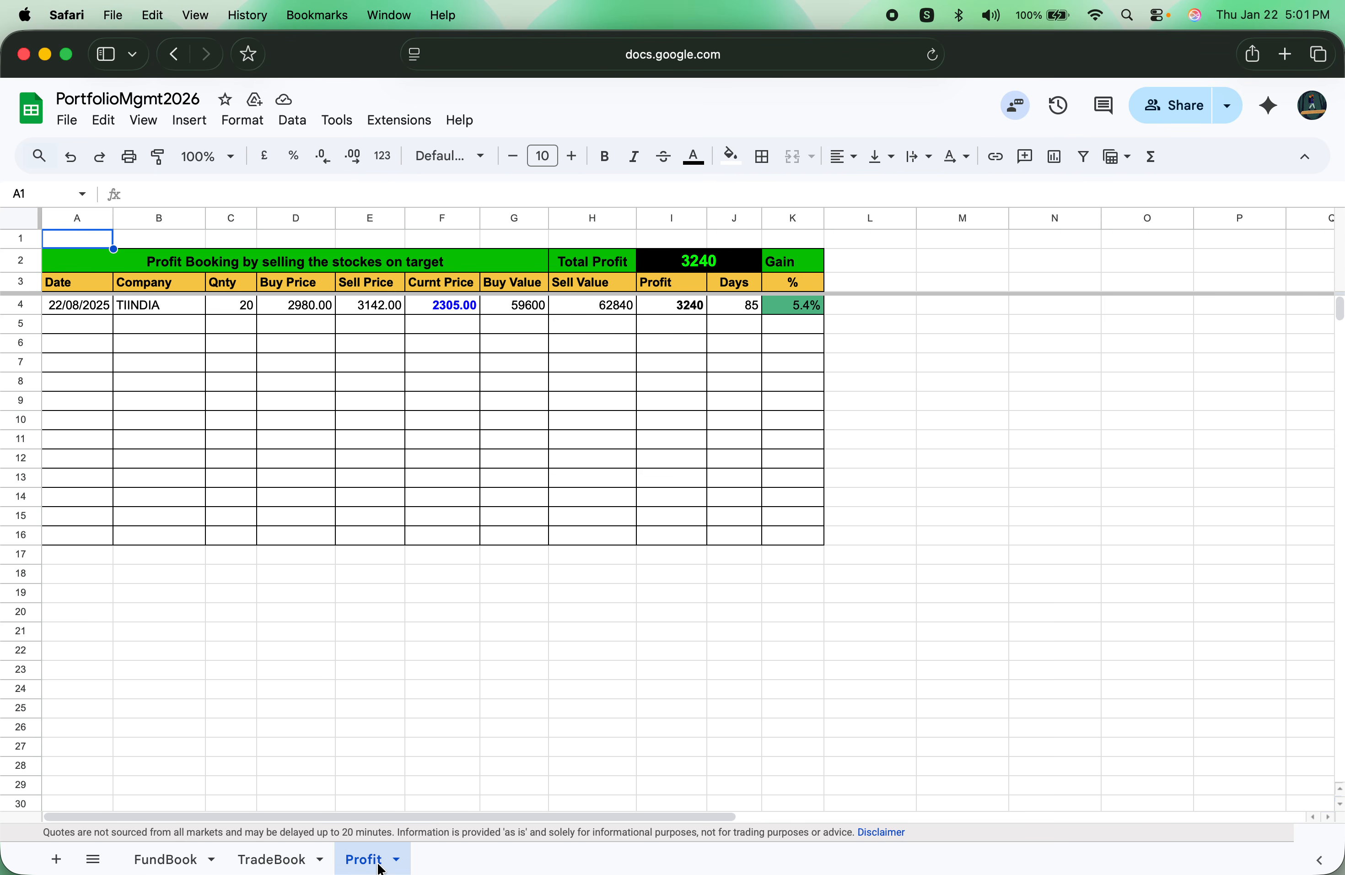
{"action": "left_click", "coordinate": [264, 862]}
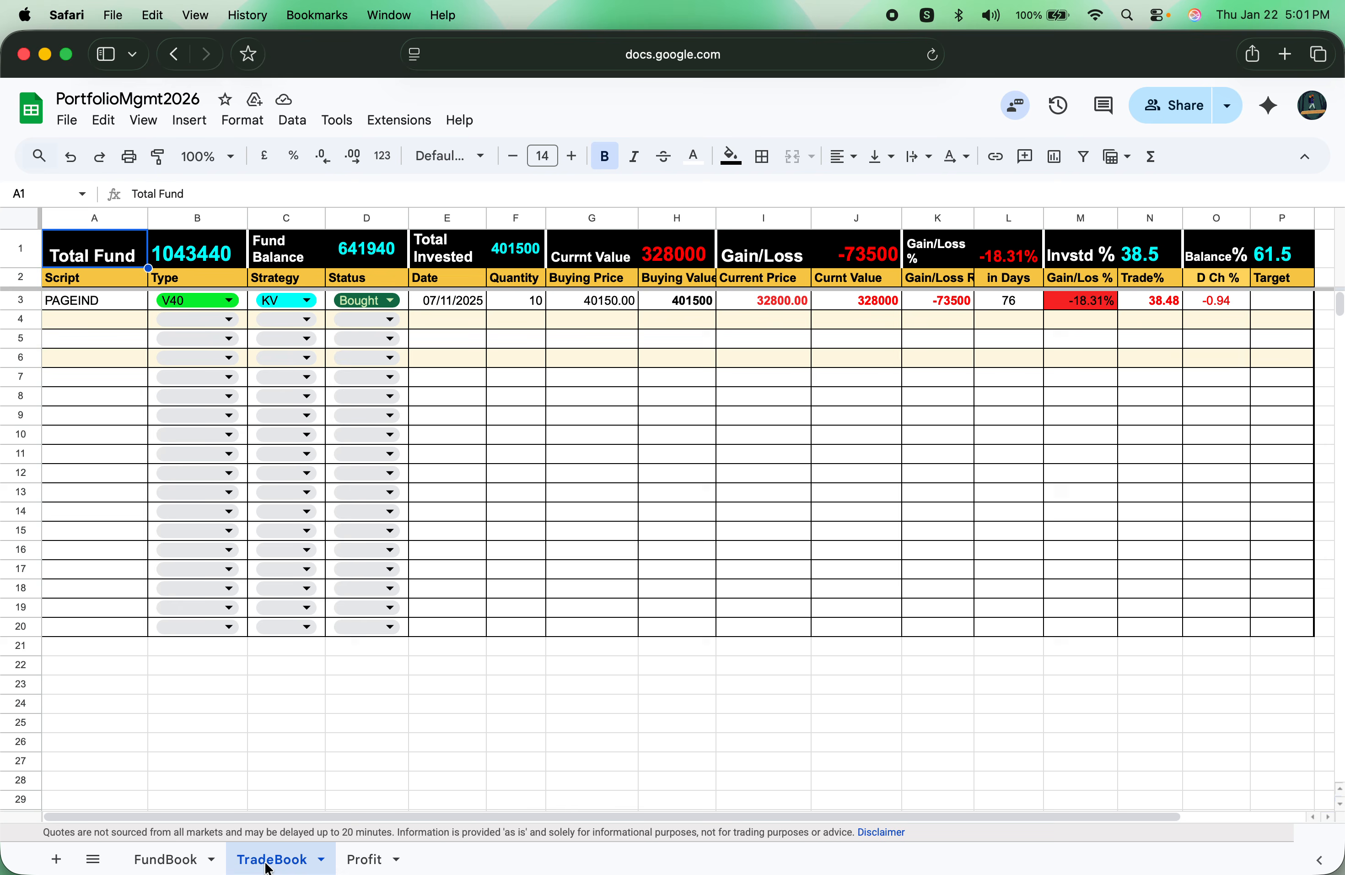
{"action": "left_click", "coordinate": [166, 862]}
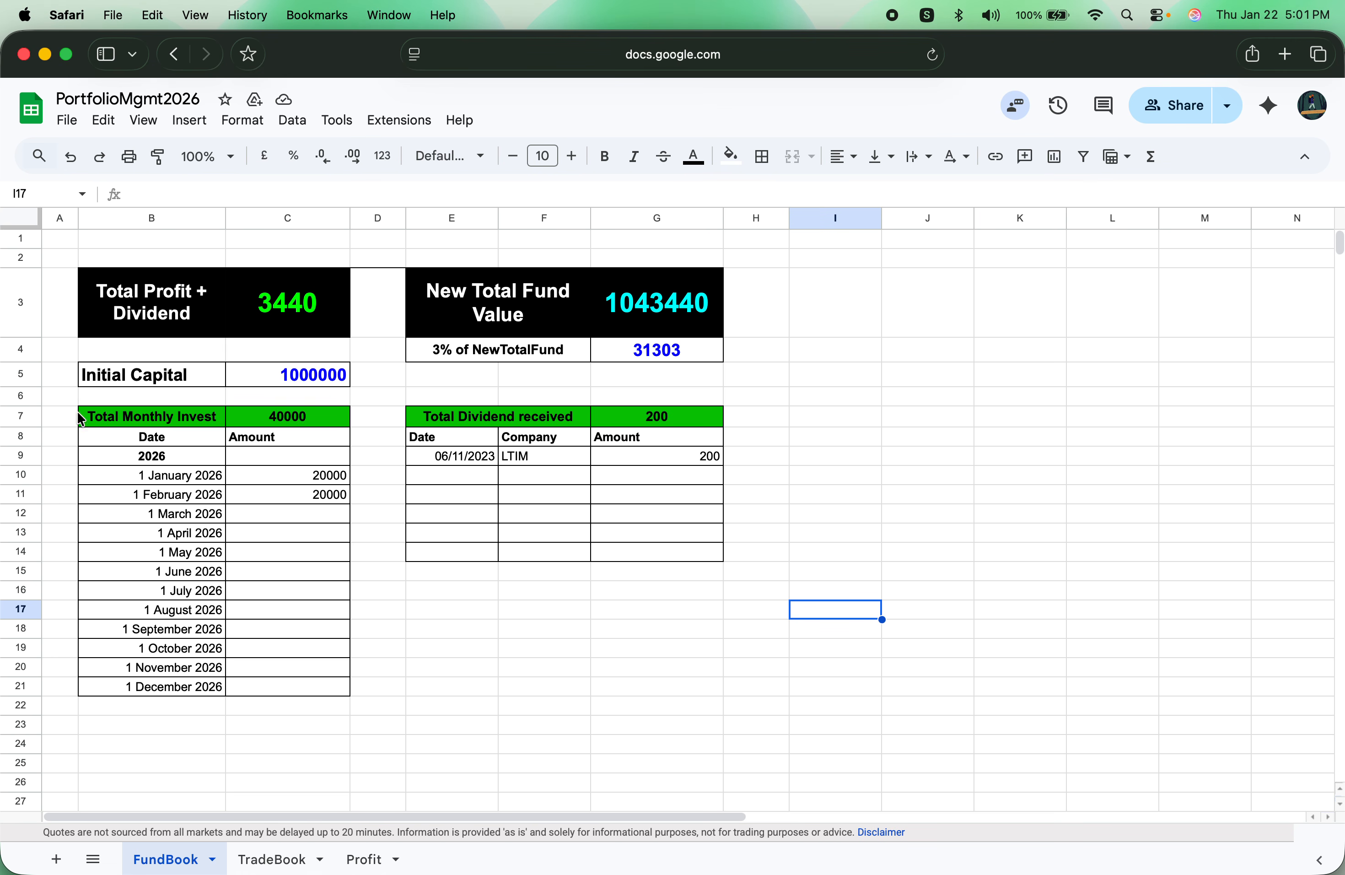
Step: Examine the Initial Capital label and its amount in the FundBook sheet without changing them
{"action": "left_click", "coordinate": [158, 379]}
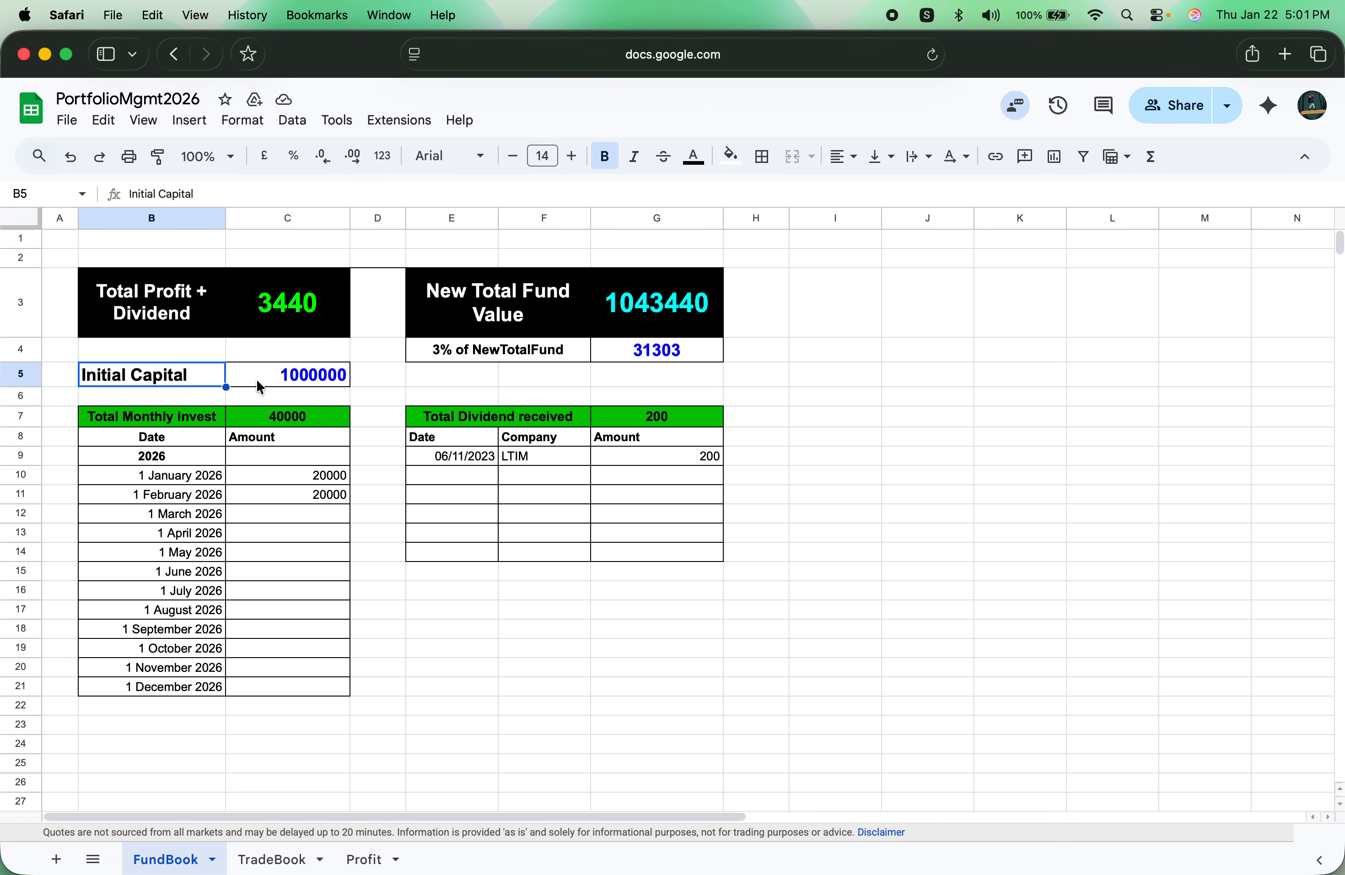
{"action": "left_click", "coordinate": [301, 379]}
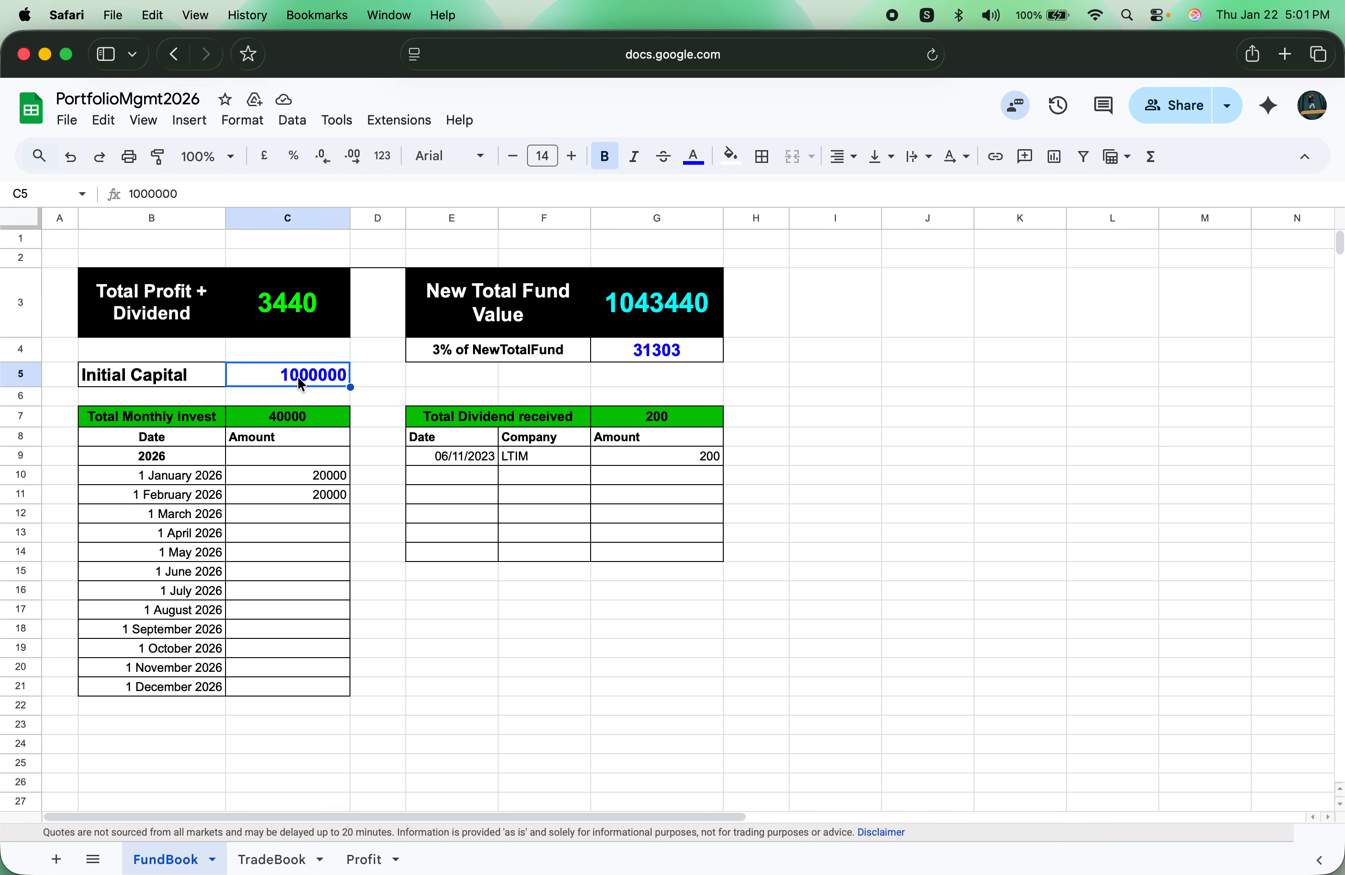
{"action": "double_click", "coordinate": [300, 384]}
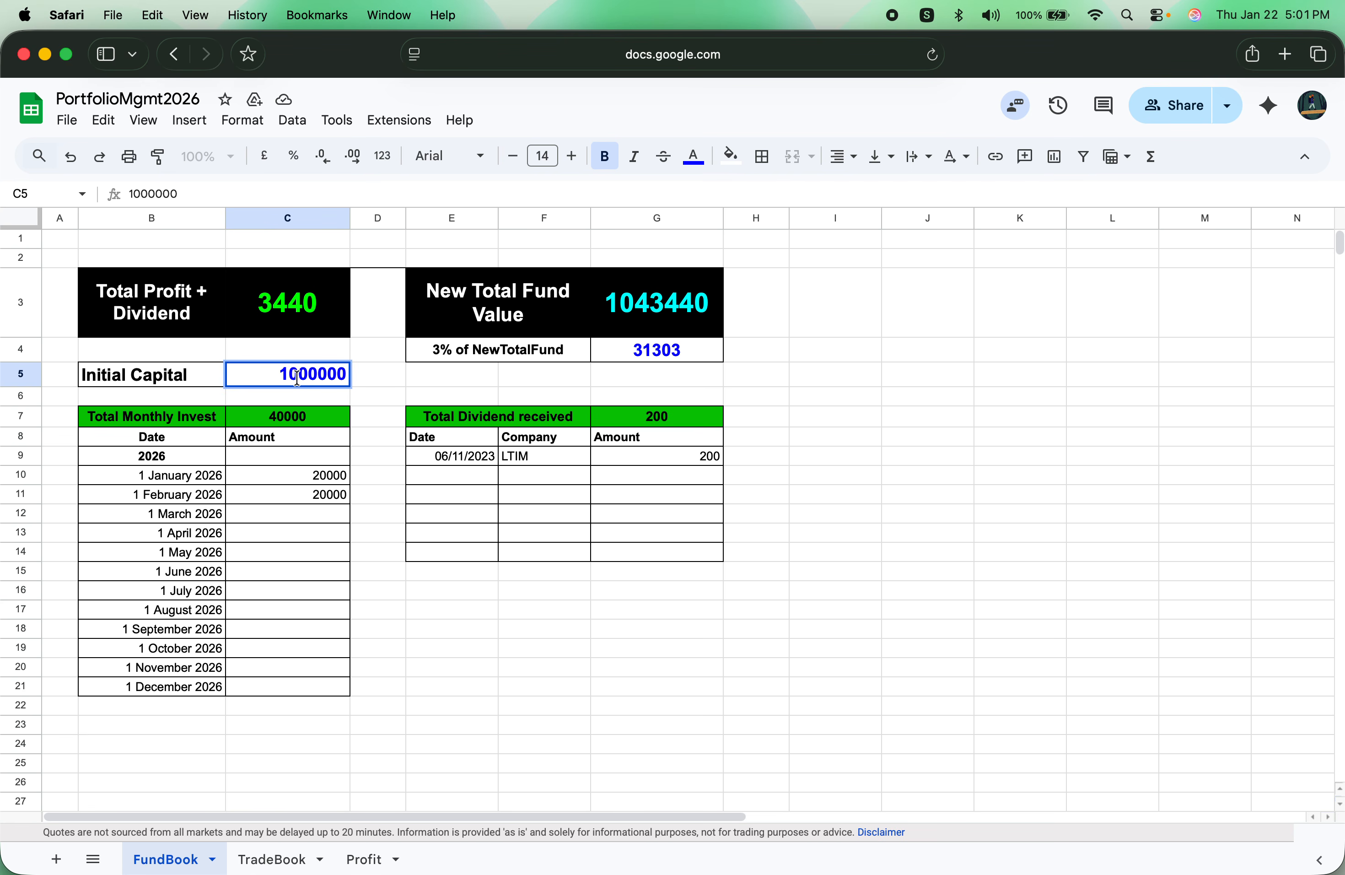
{"action": "left_click_drag", "start_coordinate": [276, 376], "coordinate": [362, 377]}
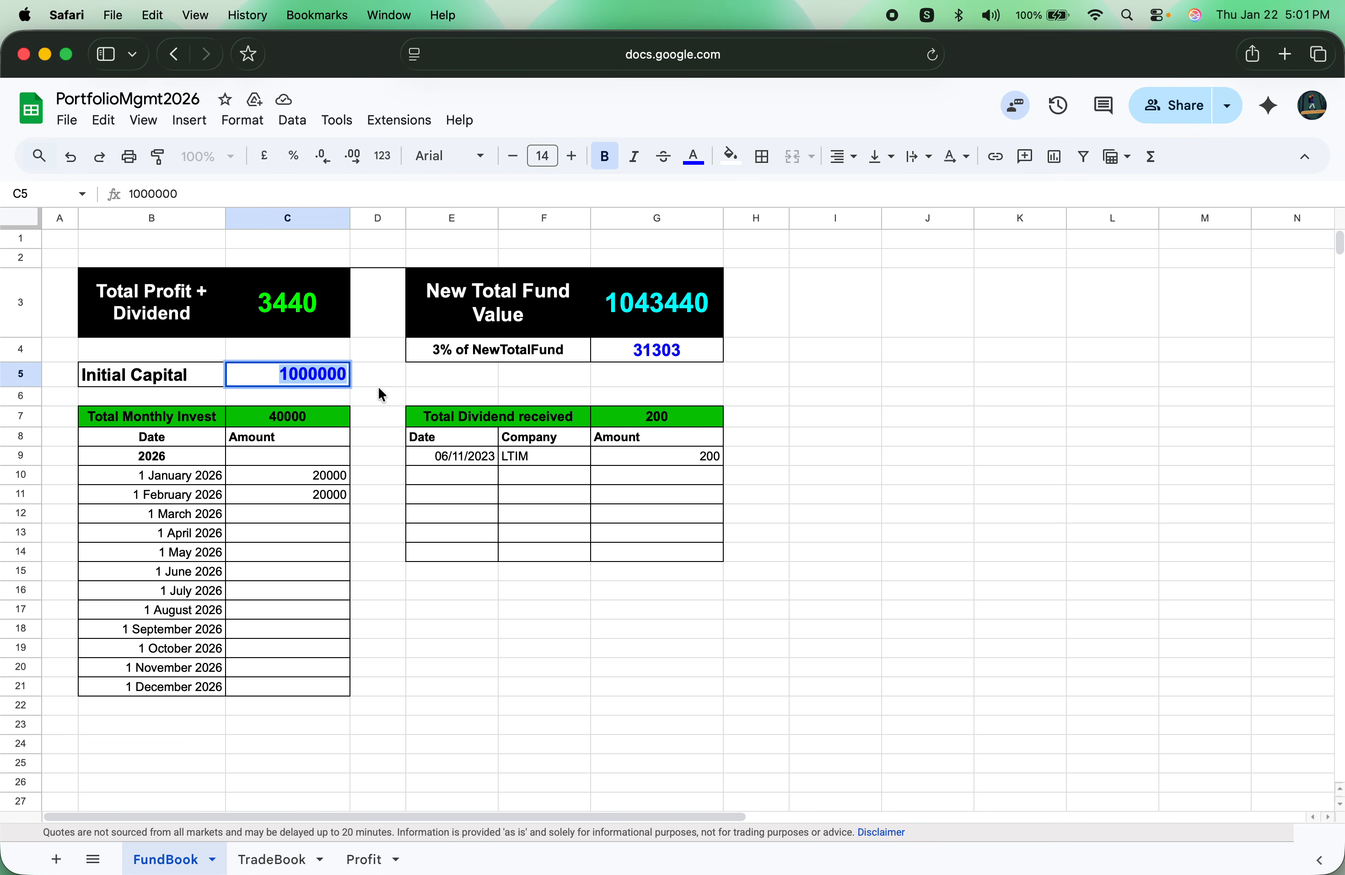
{"action": "left_click", "coordinate": [378, 389]}
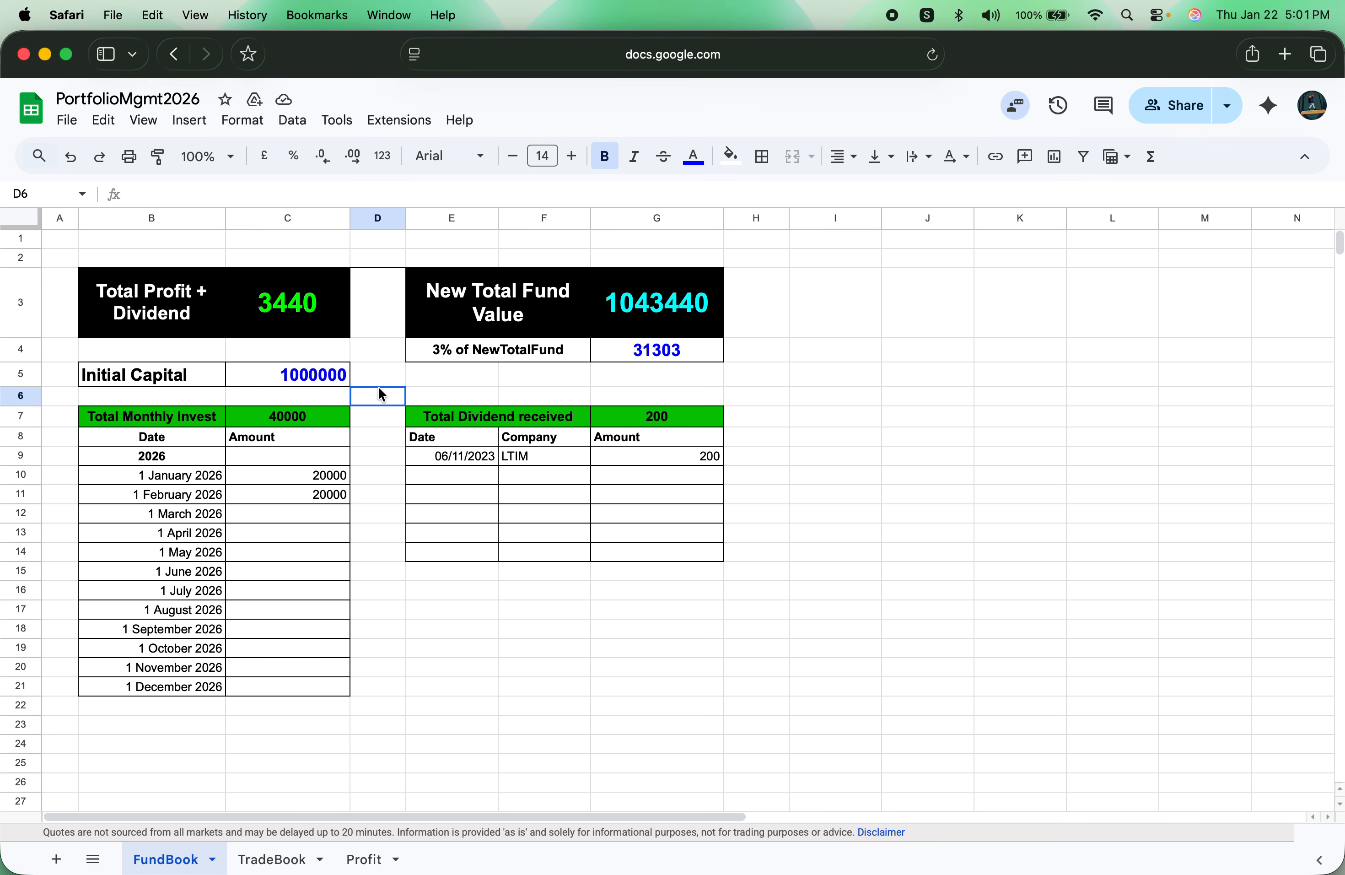
{"action": "left_click", "coordinate": [329, 376]}
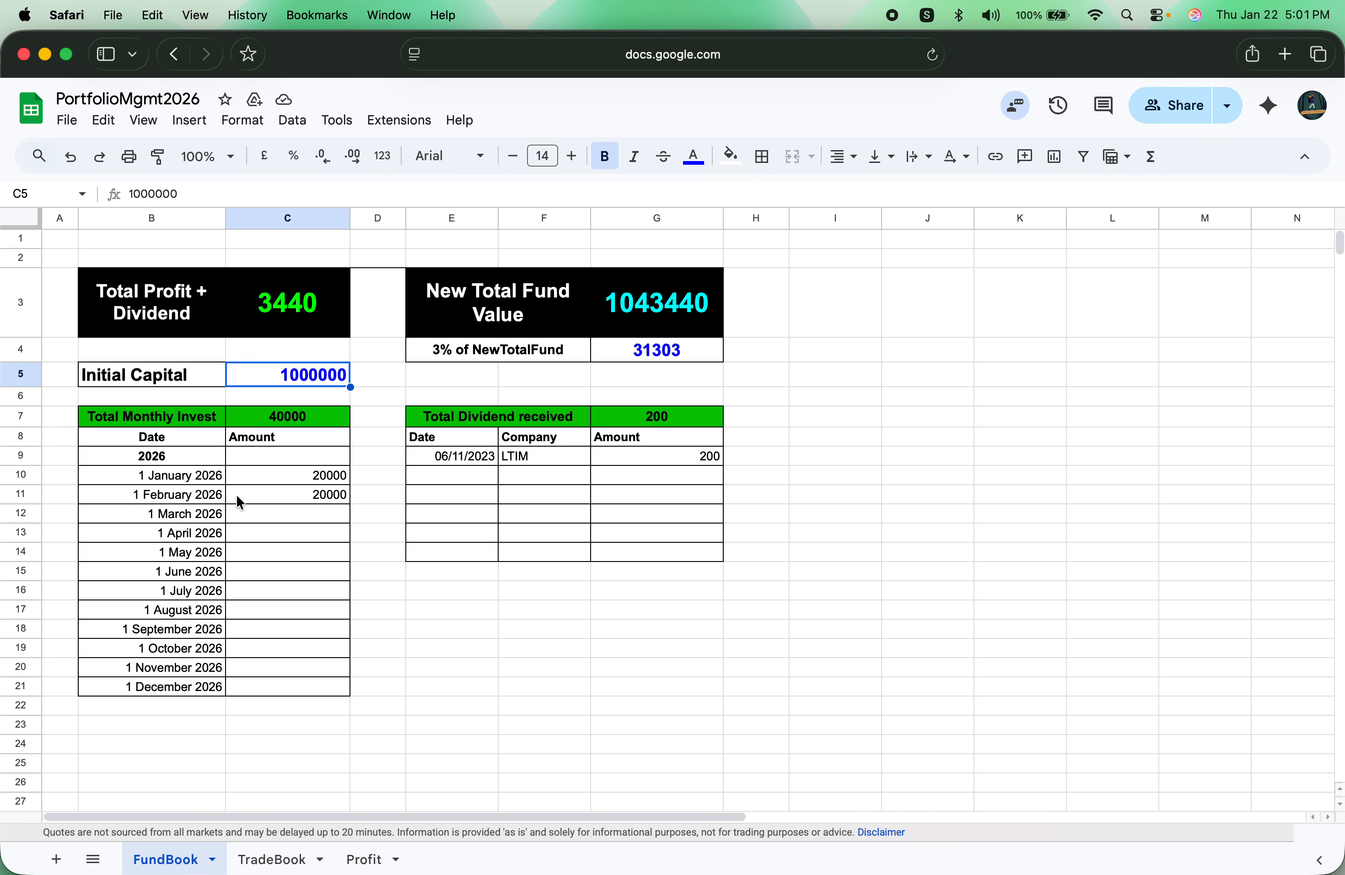
Step: Examine the monthly investment dates and amounts and the formula behind Total Monthly Invest in C7
{"action": "left_click", "coordinate": [190, 421]}
{"action": "left_click", "coordinate": [158, 456]}
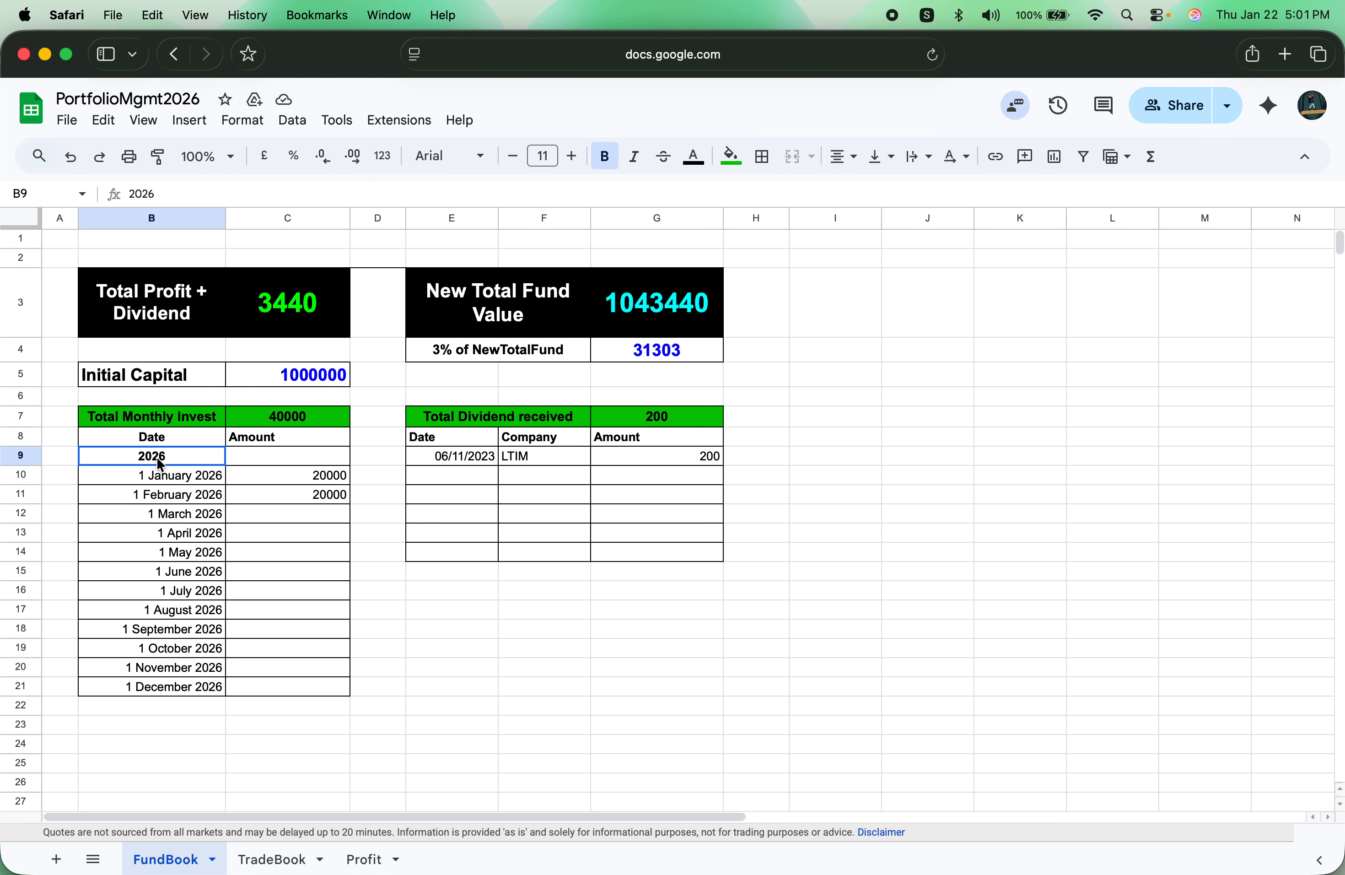
{"action": "left_click", "coordinate": [161, 480]}
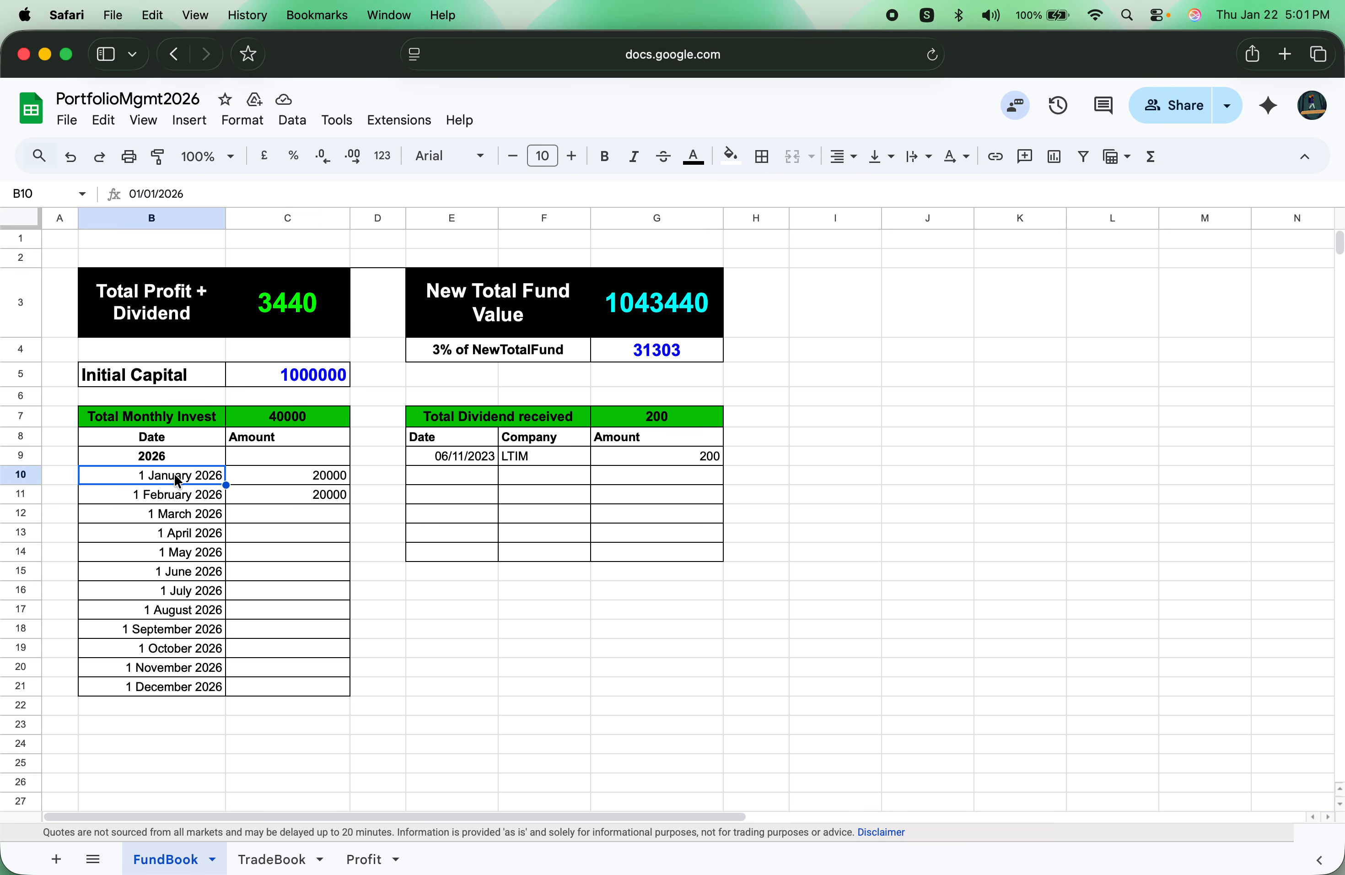
{"action": "left_click", "coordinate": [312, 481]}
{"action": "left_click", "coordinate": [301, 497]}
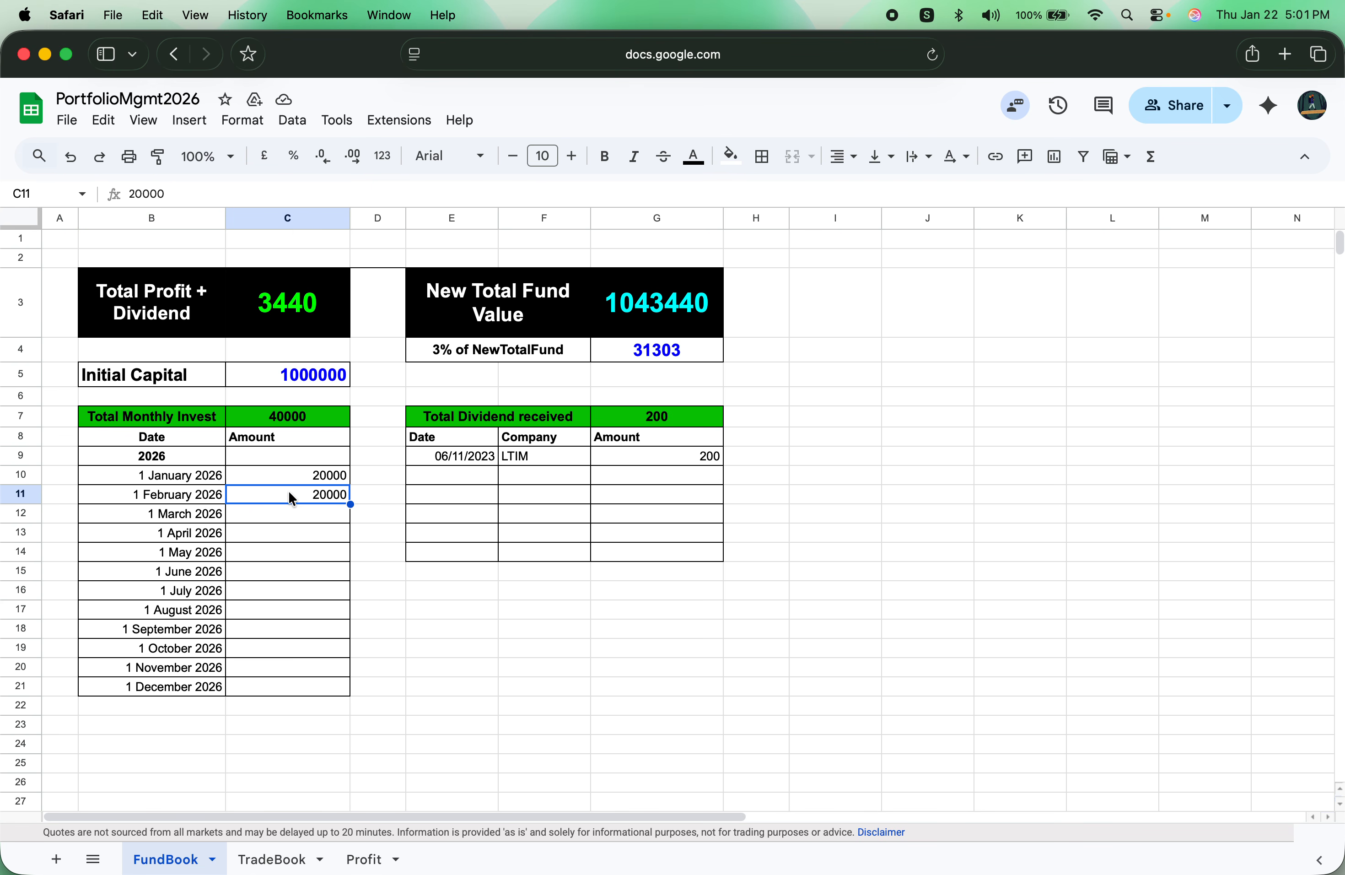
{"action": "left_click", "coordinate": [292, 515]}
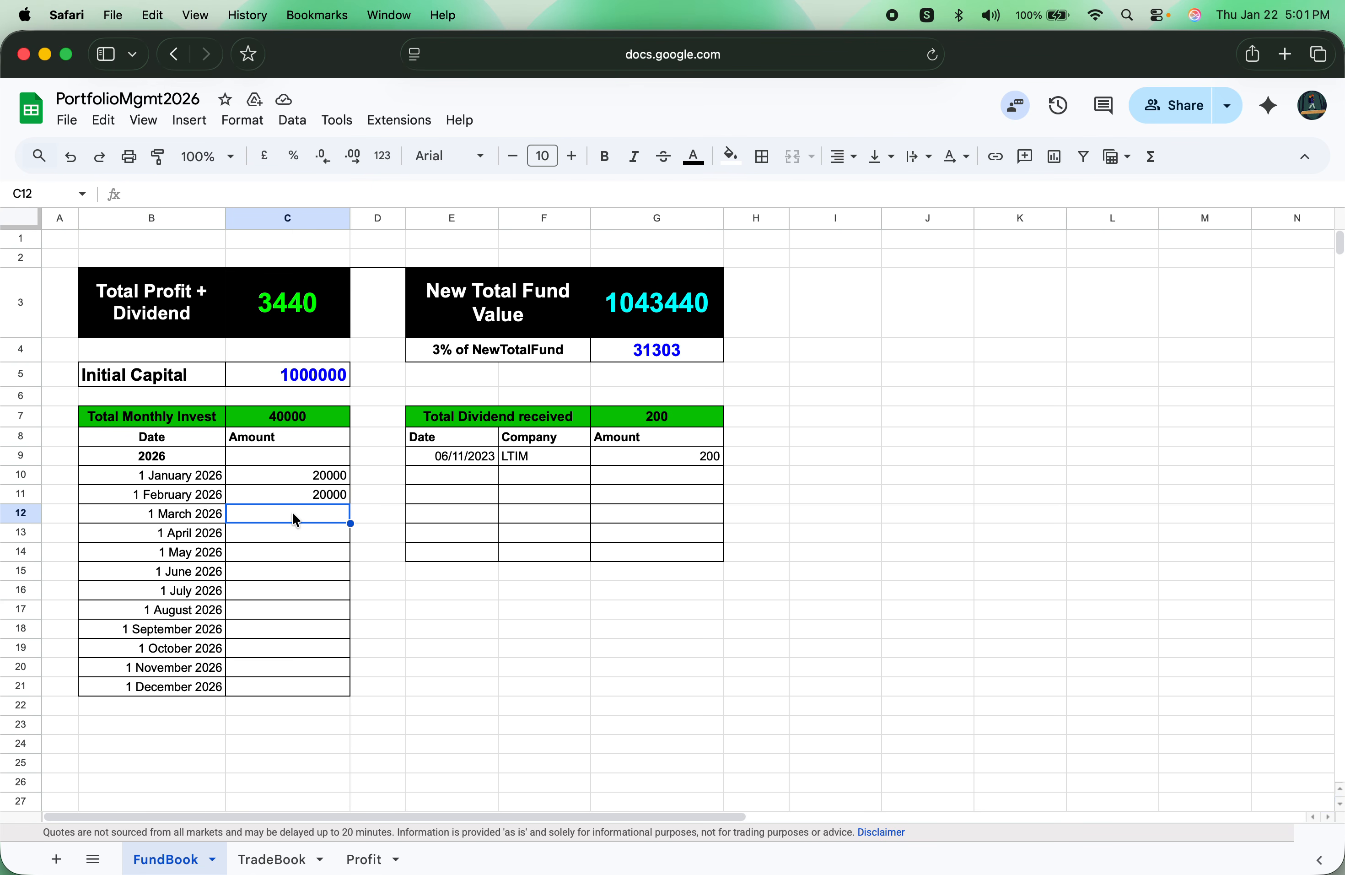
{"action": "double_click", "coordinate": [275, 419]}
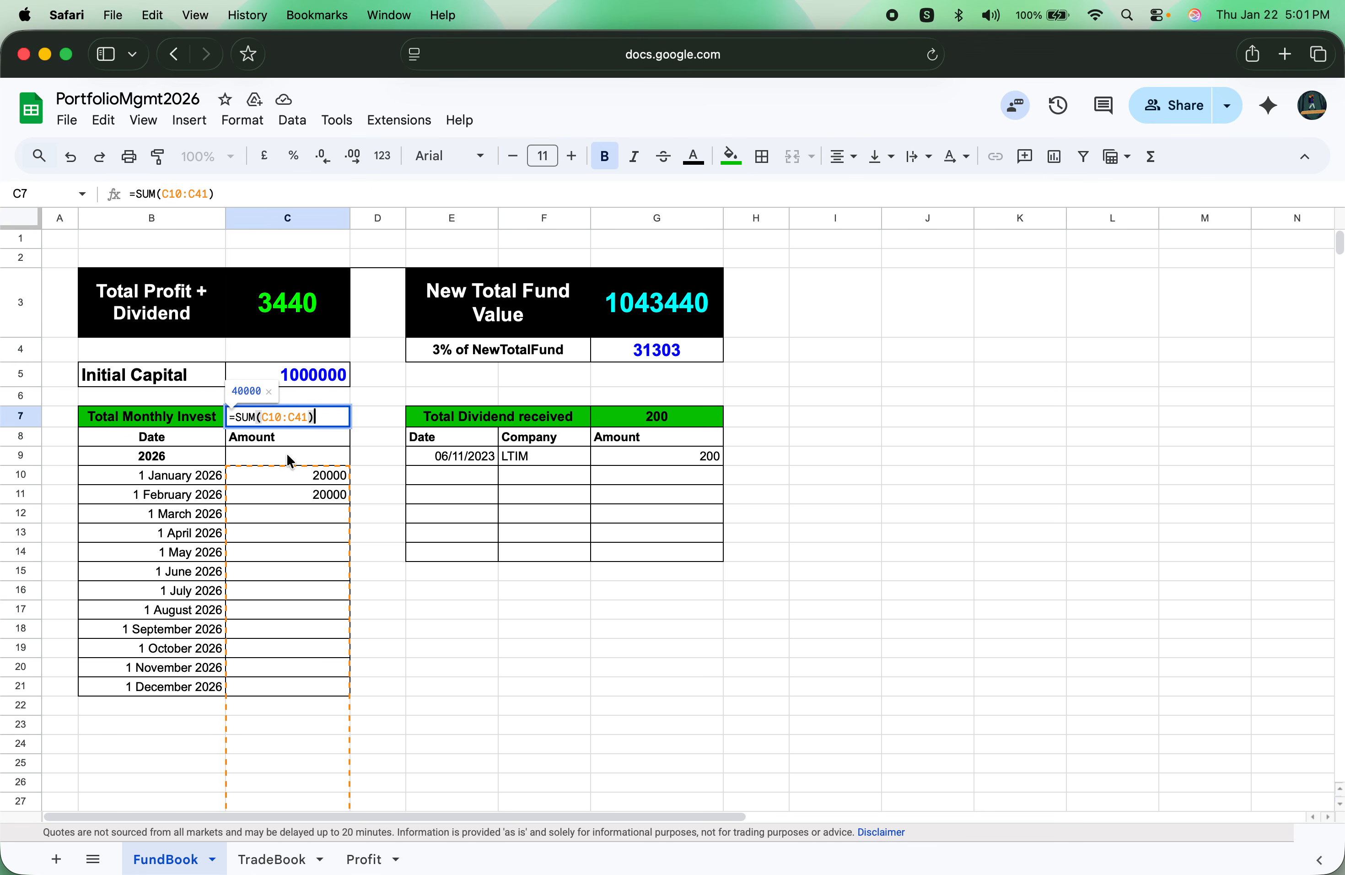
{"action": "left_click", "coordinate": [395, 617]}
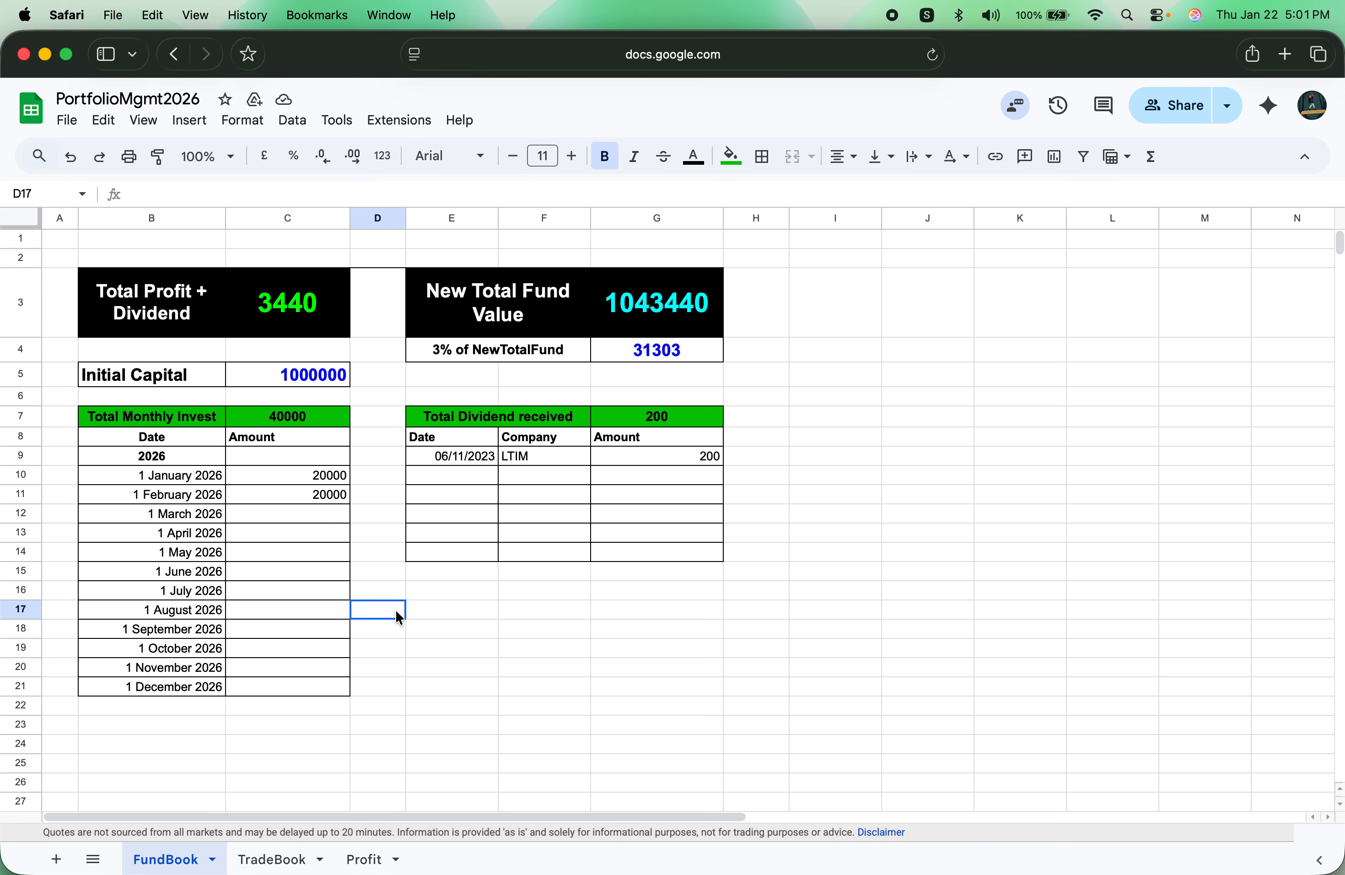
Step: Enter 10000 as the 1 March 2026 investment in C12 and check the Total Monthly Invest cell
{"action": "left_click", "coordinate": [324, 522]}
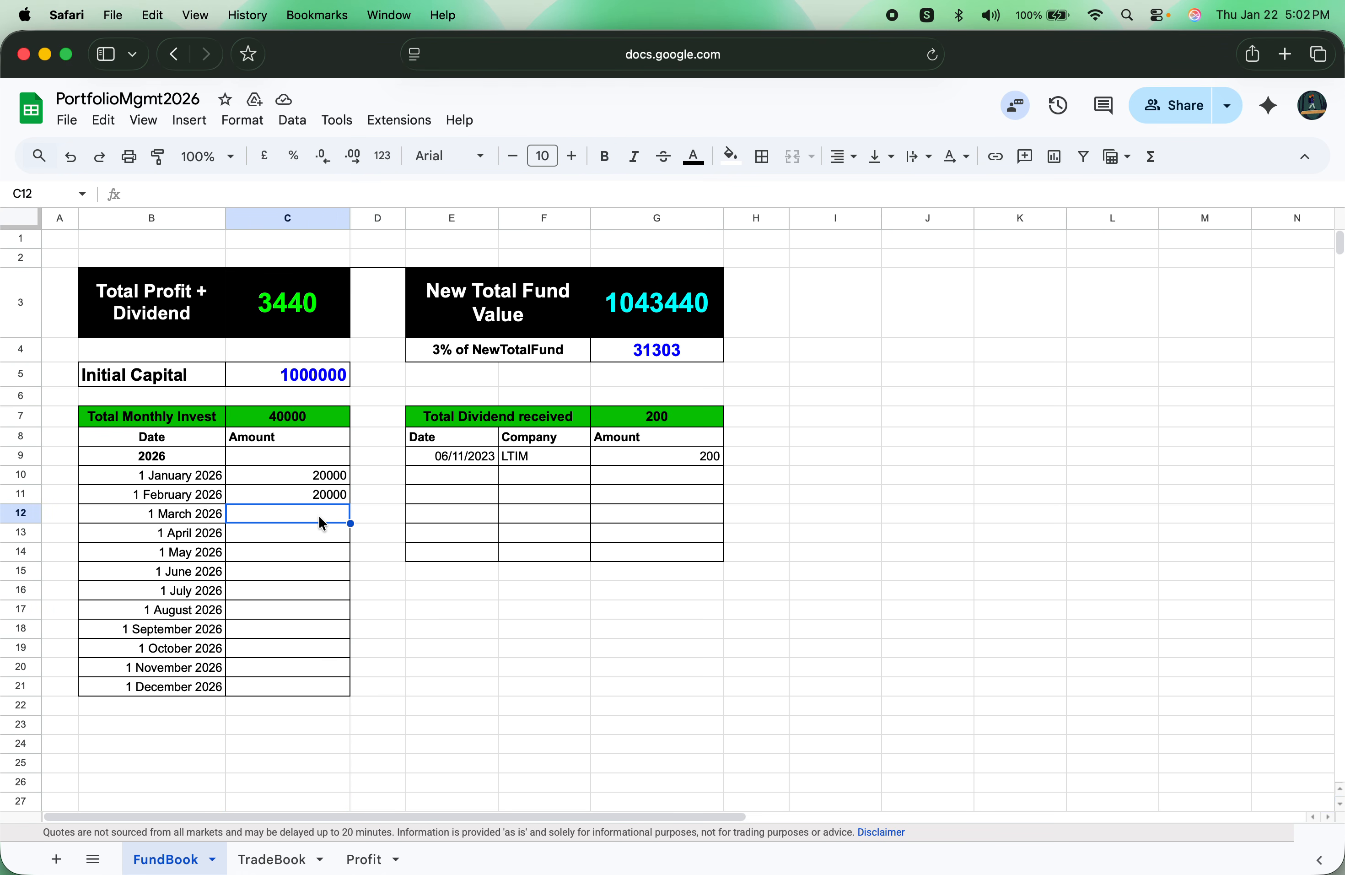
{"action": "type", "text": "10000"}
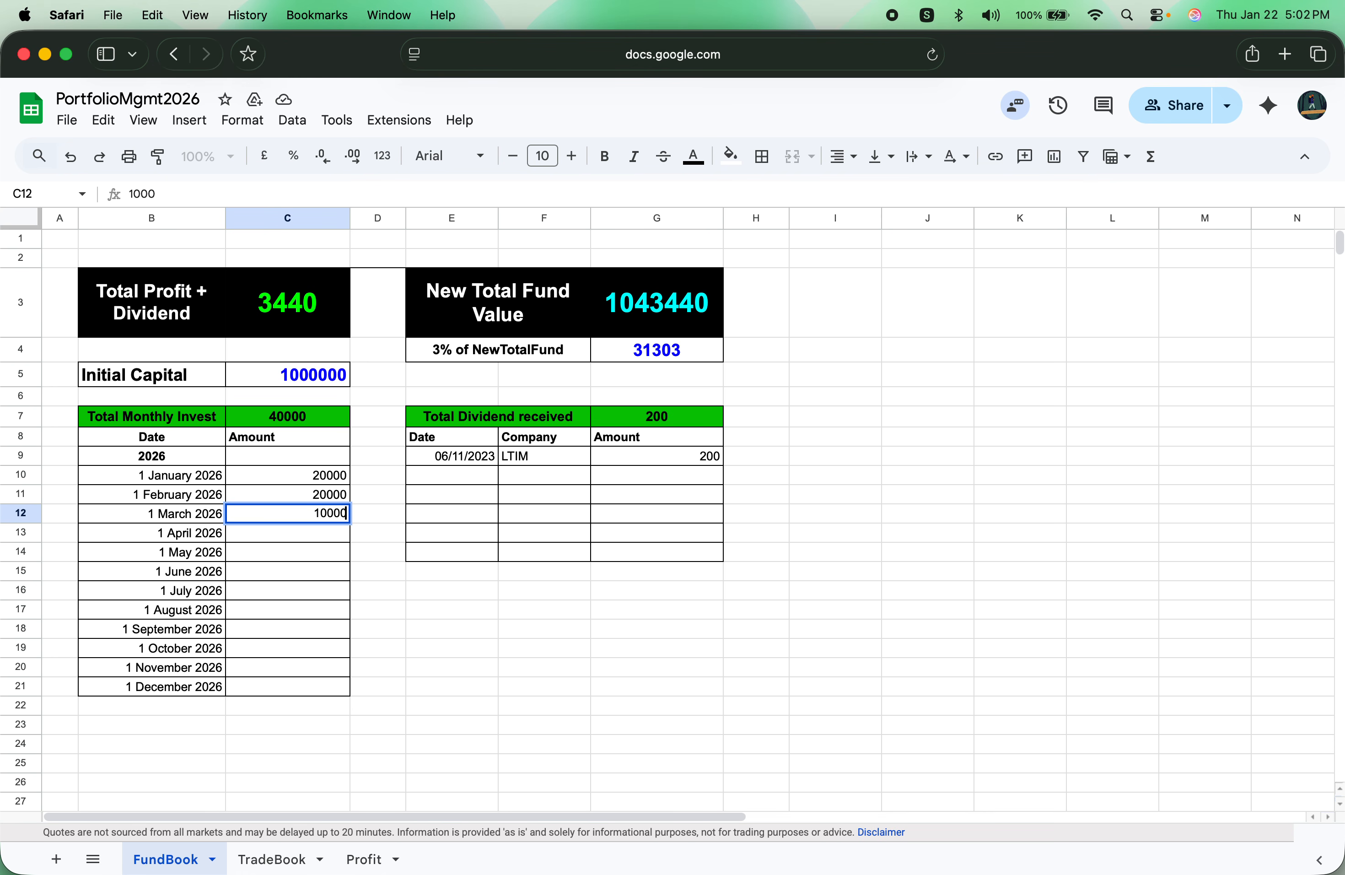
{"action": "key", "text": "Return"}
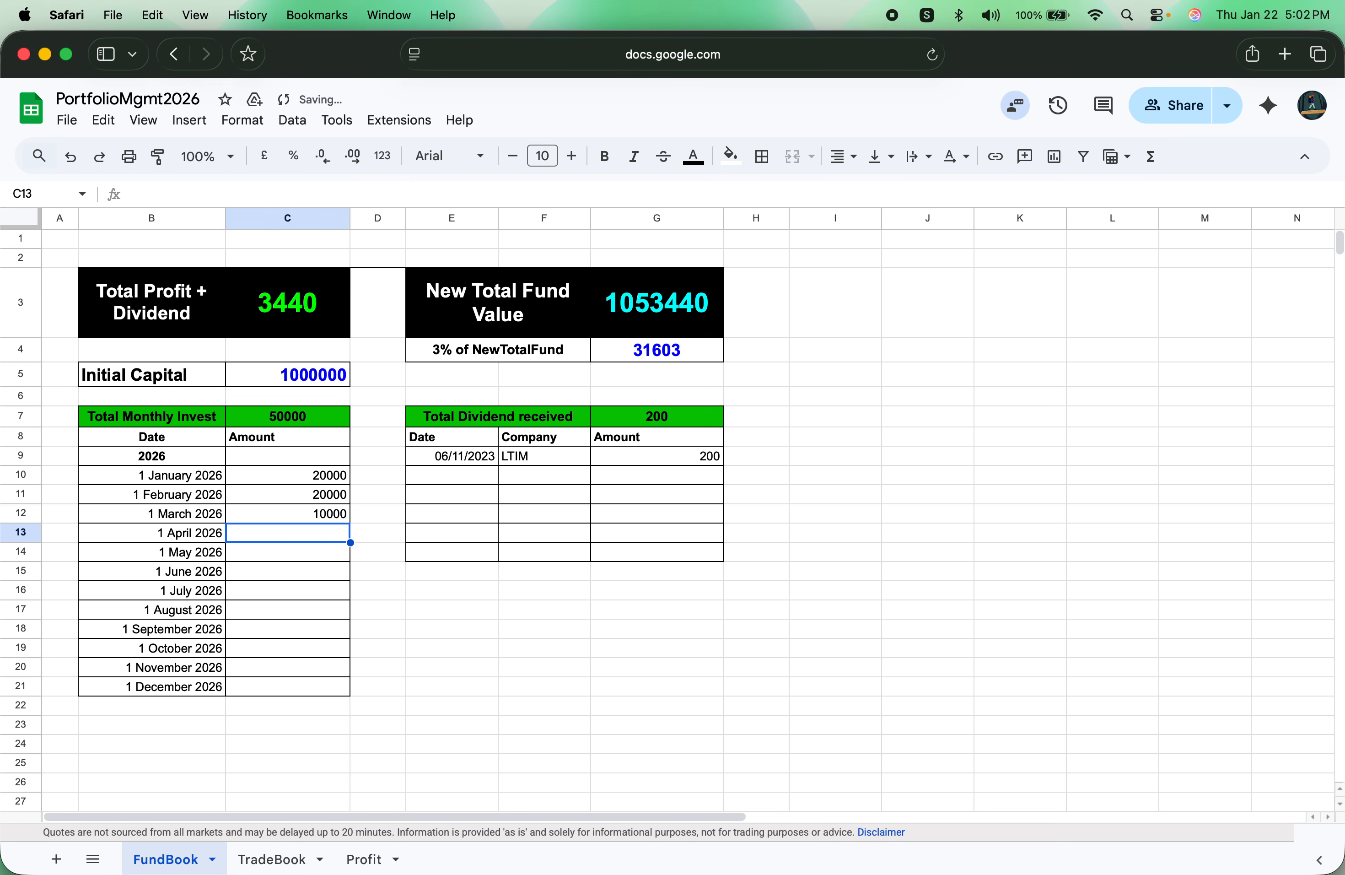
{"action": "left_click", "coordinate": [291, 421]}
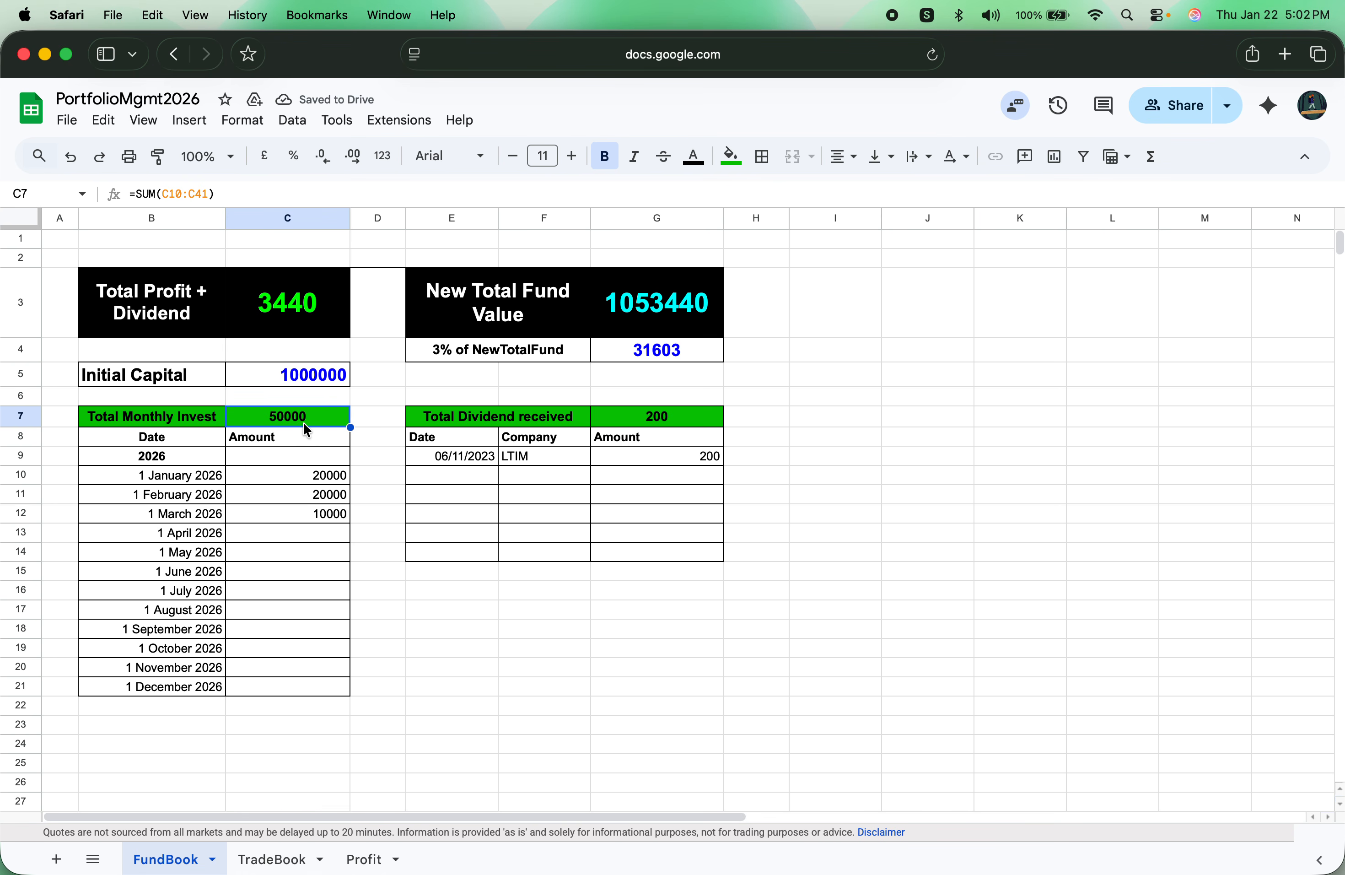
{"action": "left_click", "coordinate": [294, 515]}
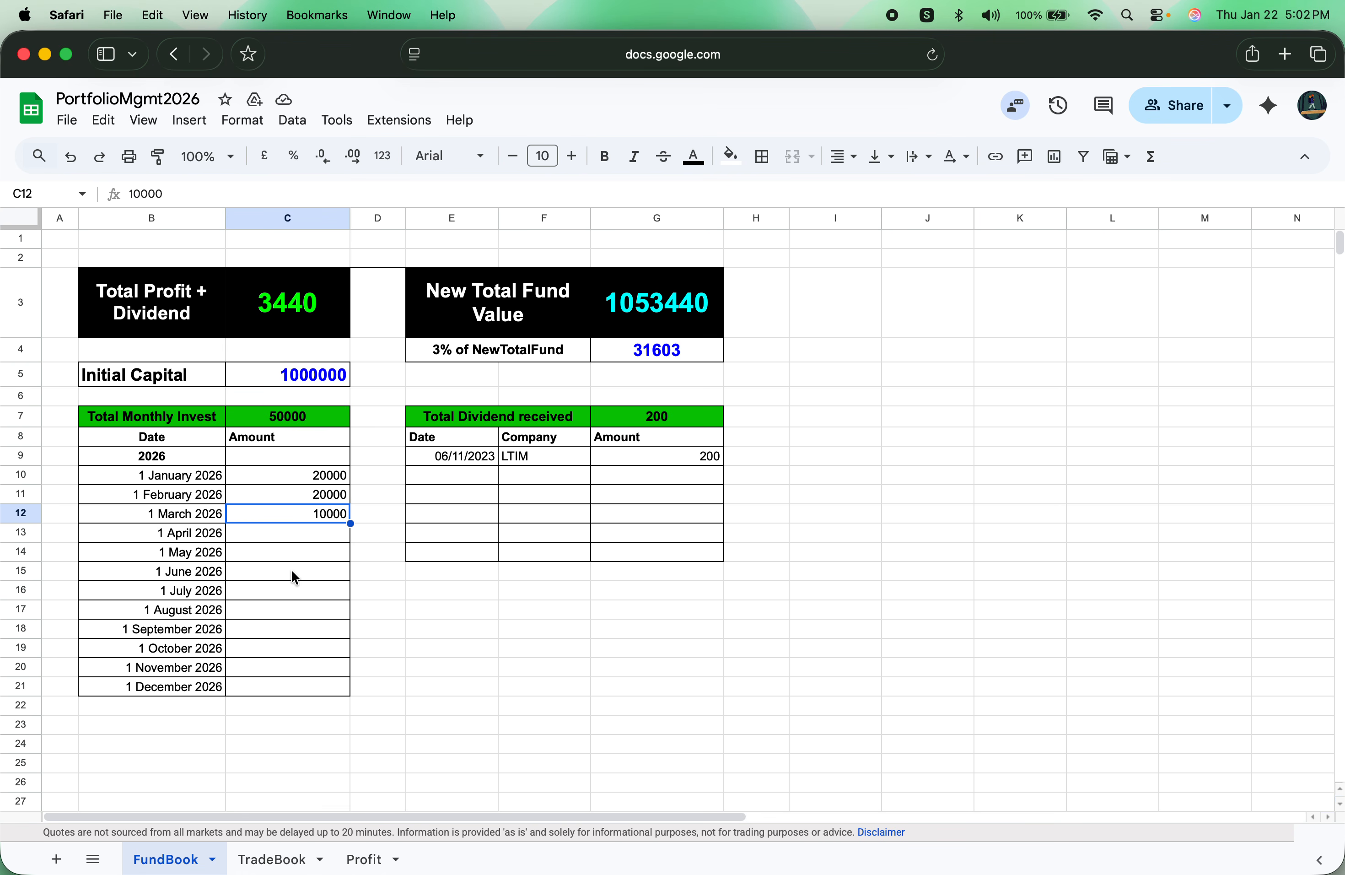
Step: Clear the 1 March 2026 investment in C12, then check the Total Monthly Invest and Initial Capital cells
{"action": "key", "text": "BackSpace"}
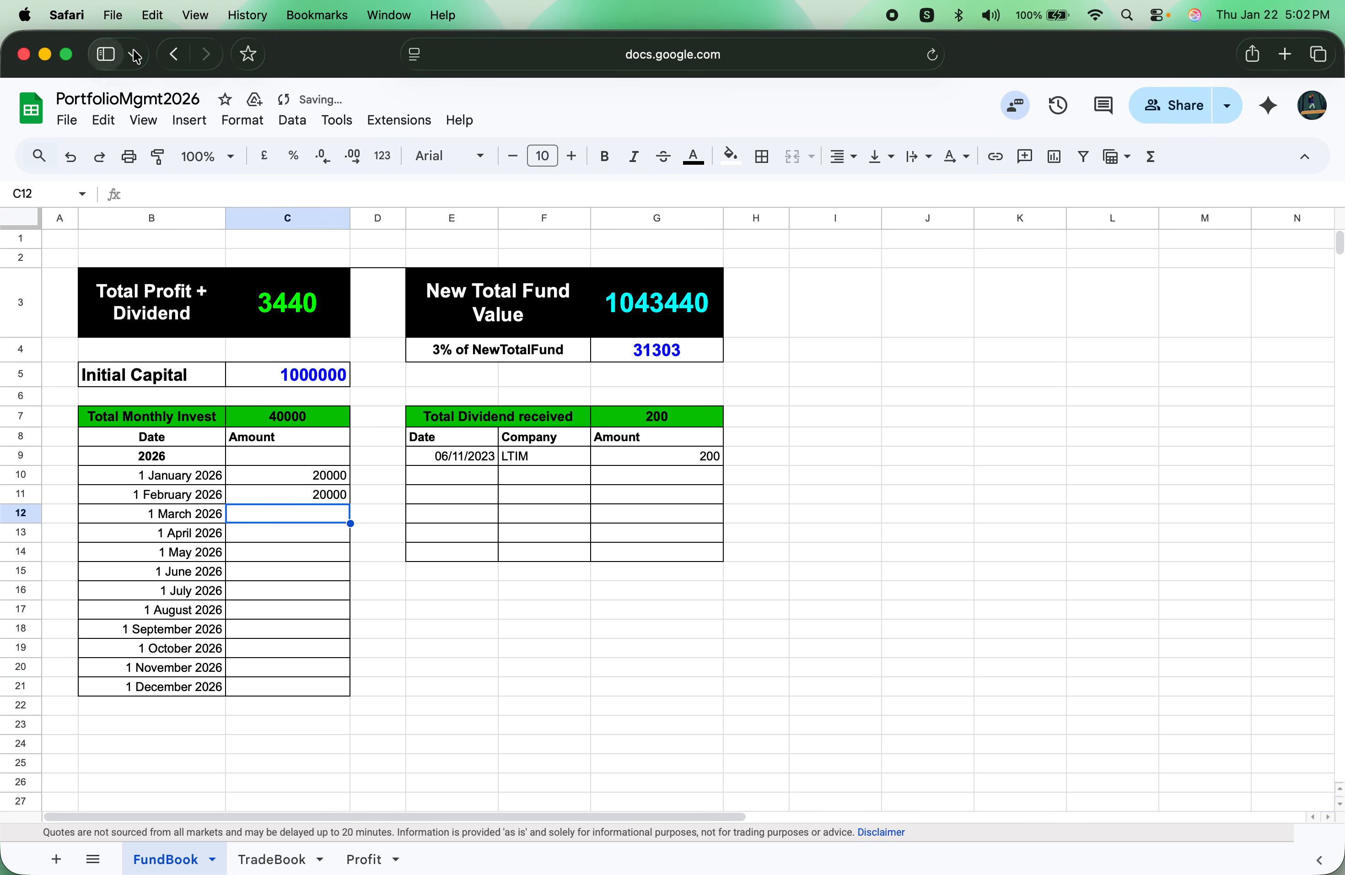
{"action": "double_click", "coordinate": [296, 418]}
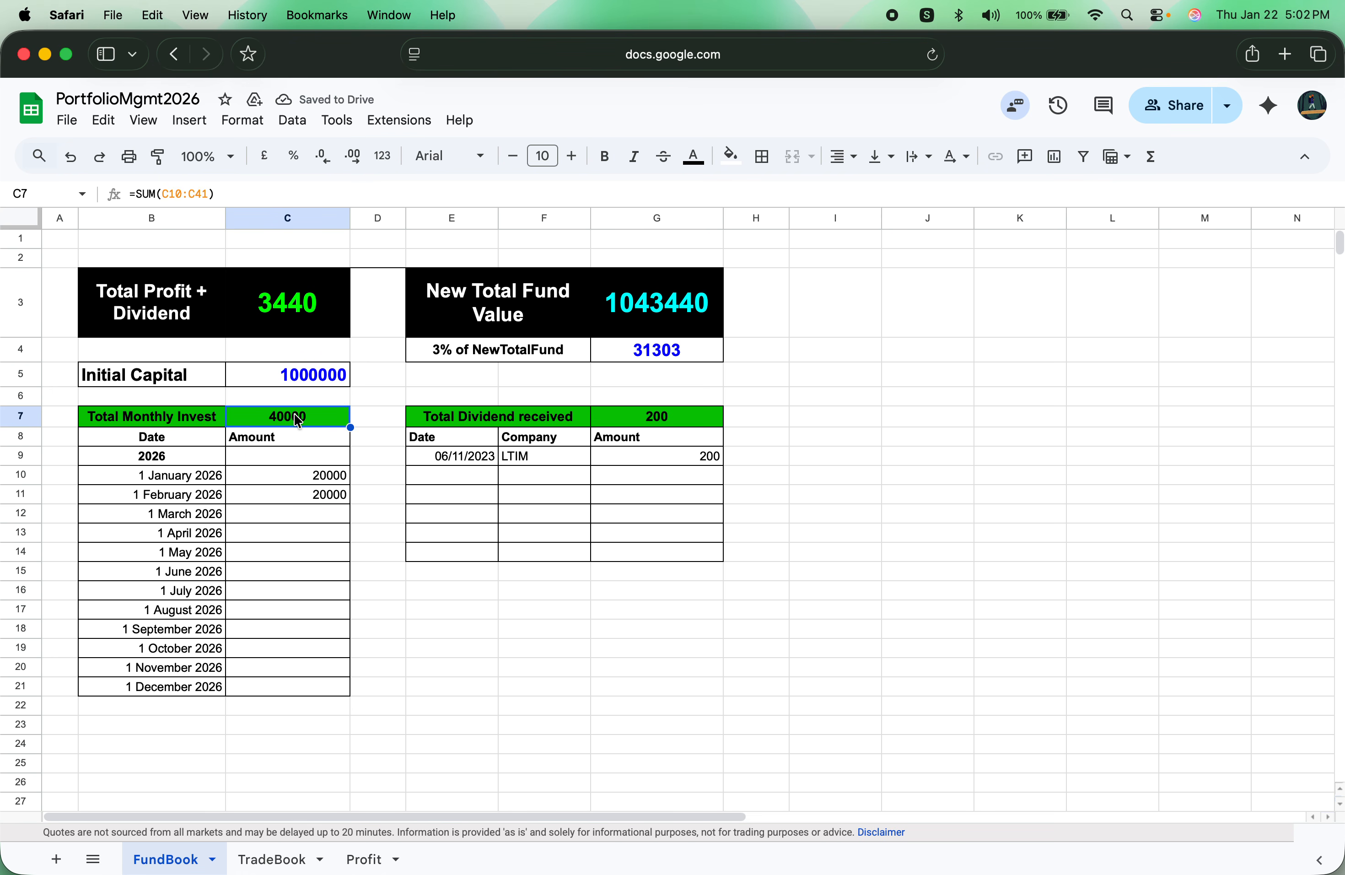
{"action": "left_click", "coordinate": [392, 496]}
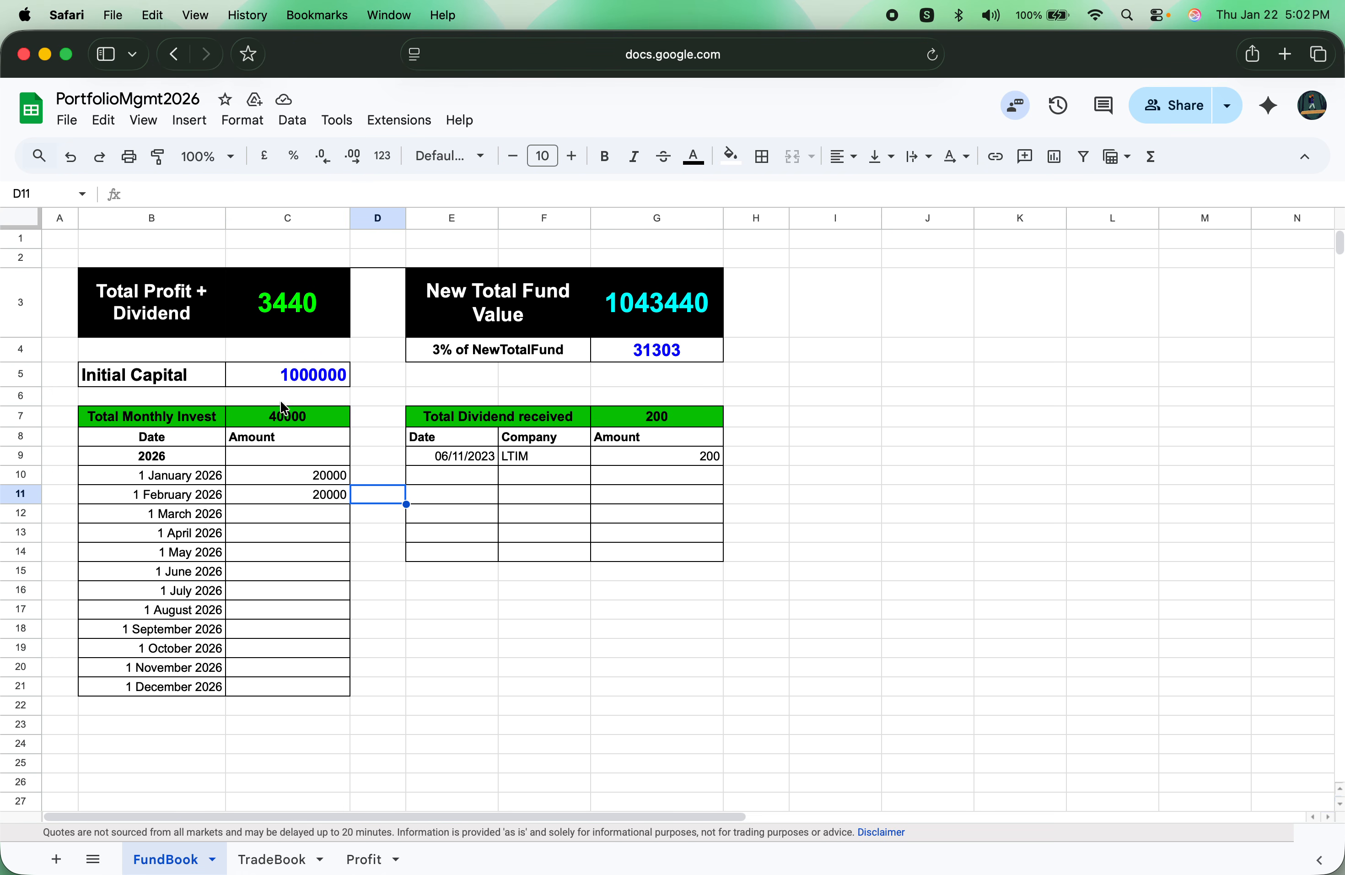
{"action": "left_click", "coordinate": [276, 381]}
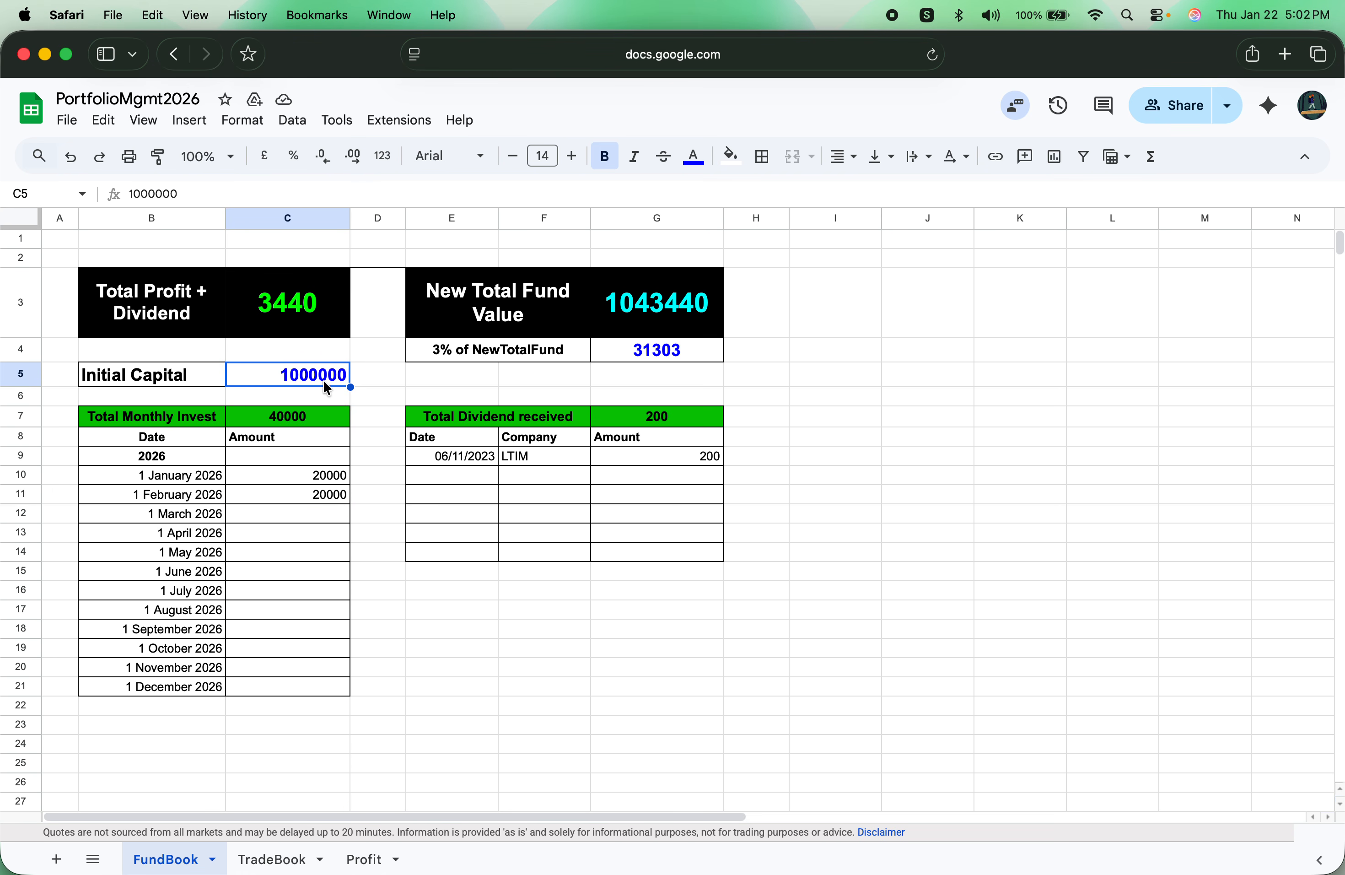
Step: Examine the formula behind Total Dividend received in G7
{"action": "left_click", "coordinate": [680, 417]}
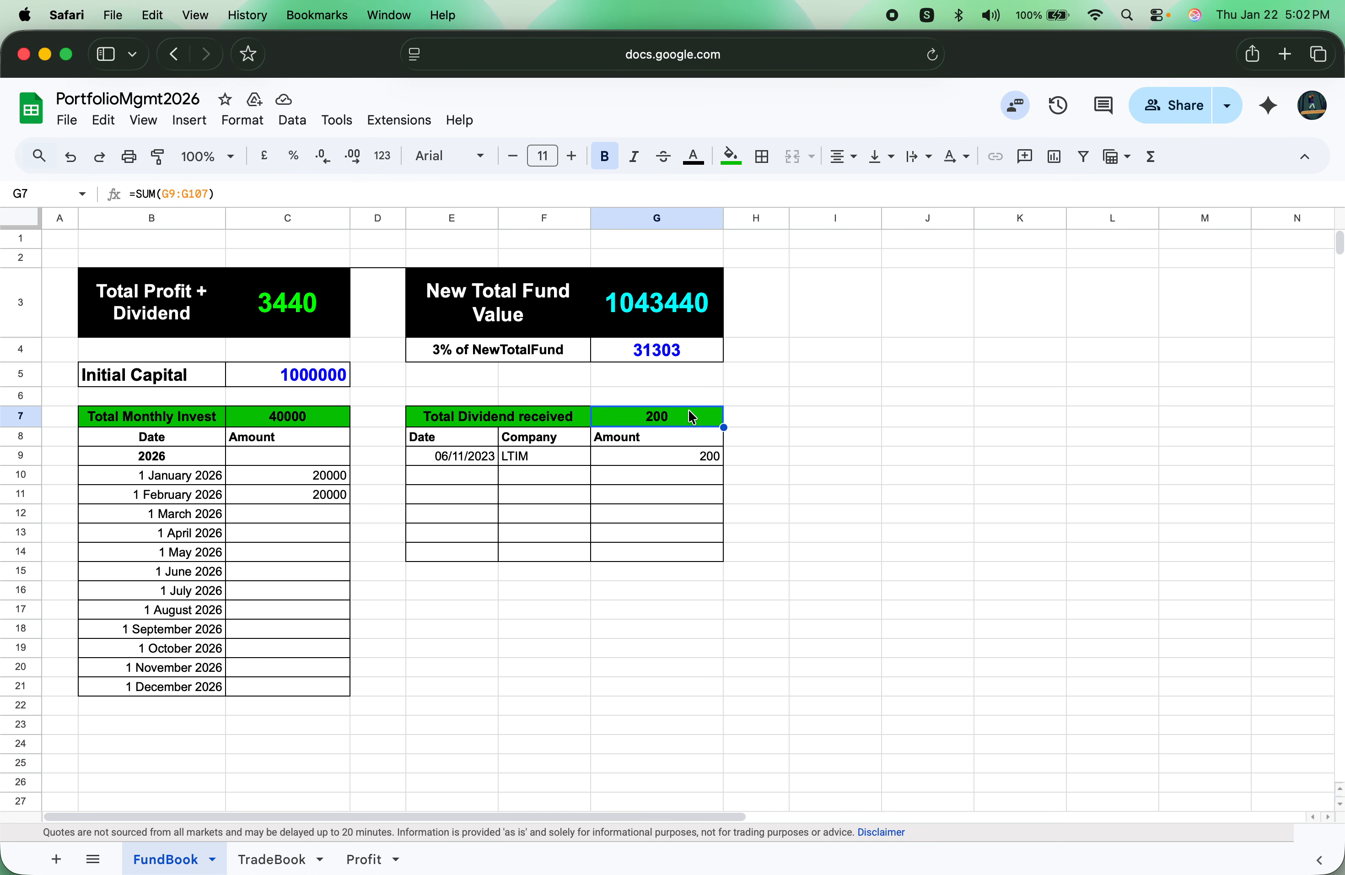
{"action": "double_click", "coordinate": [689, 416]}
{"action": "left_click", "coordinate": [772, 473]}
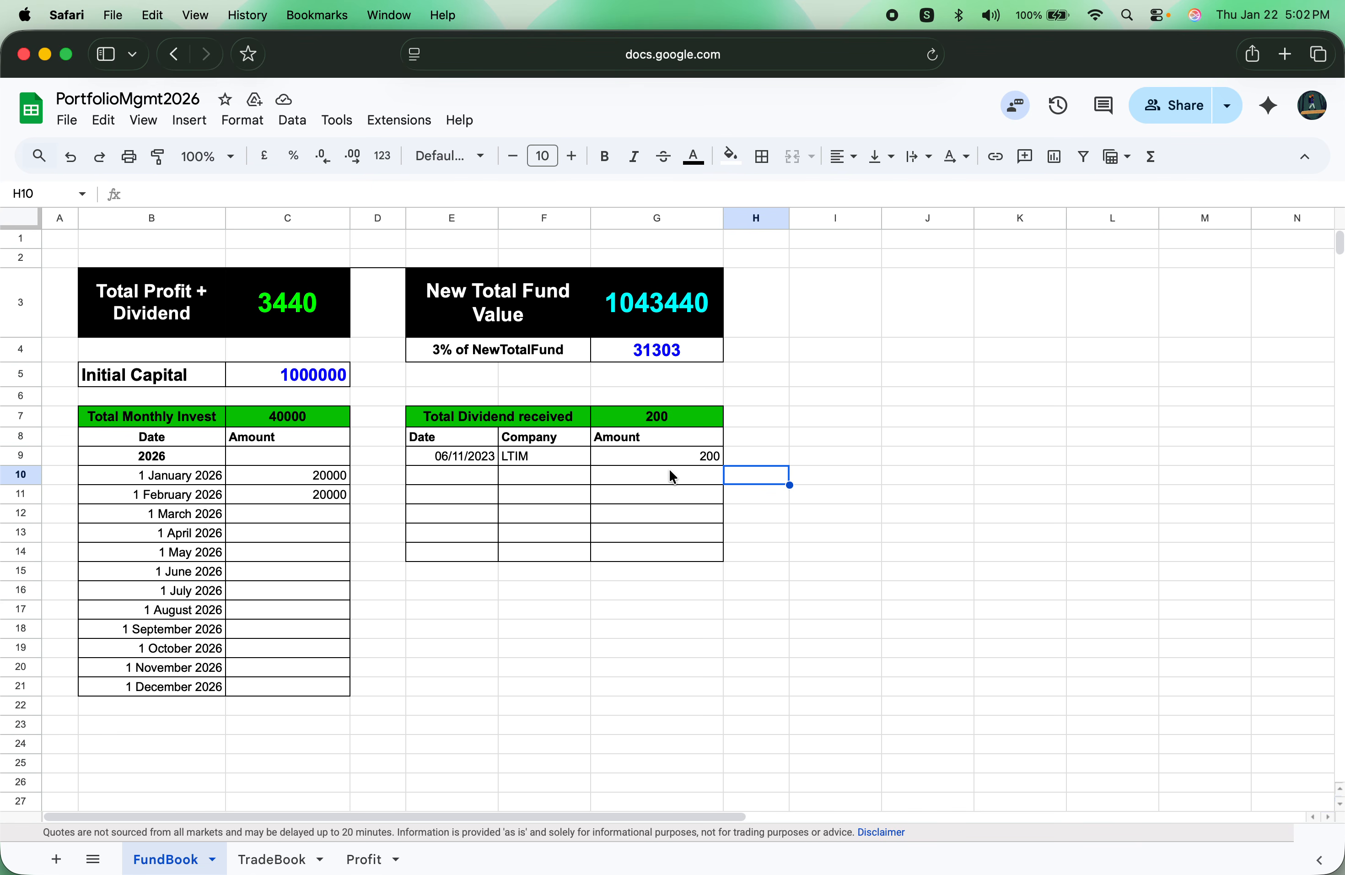
Step: Add an ITC dividend of 500 in row 10 of the dividend table and check the Total Dividend received cell
{"action": "left_click", "coordinate": [672, 479]}
{"action": "left_click", "coordinate": [510, 472]}
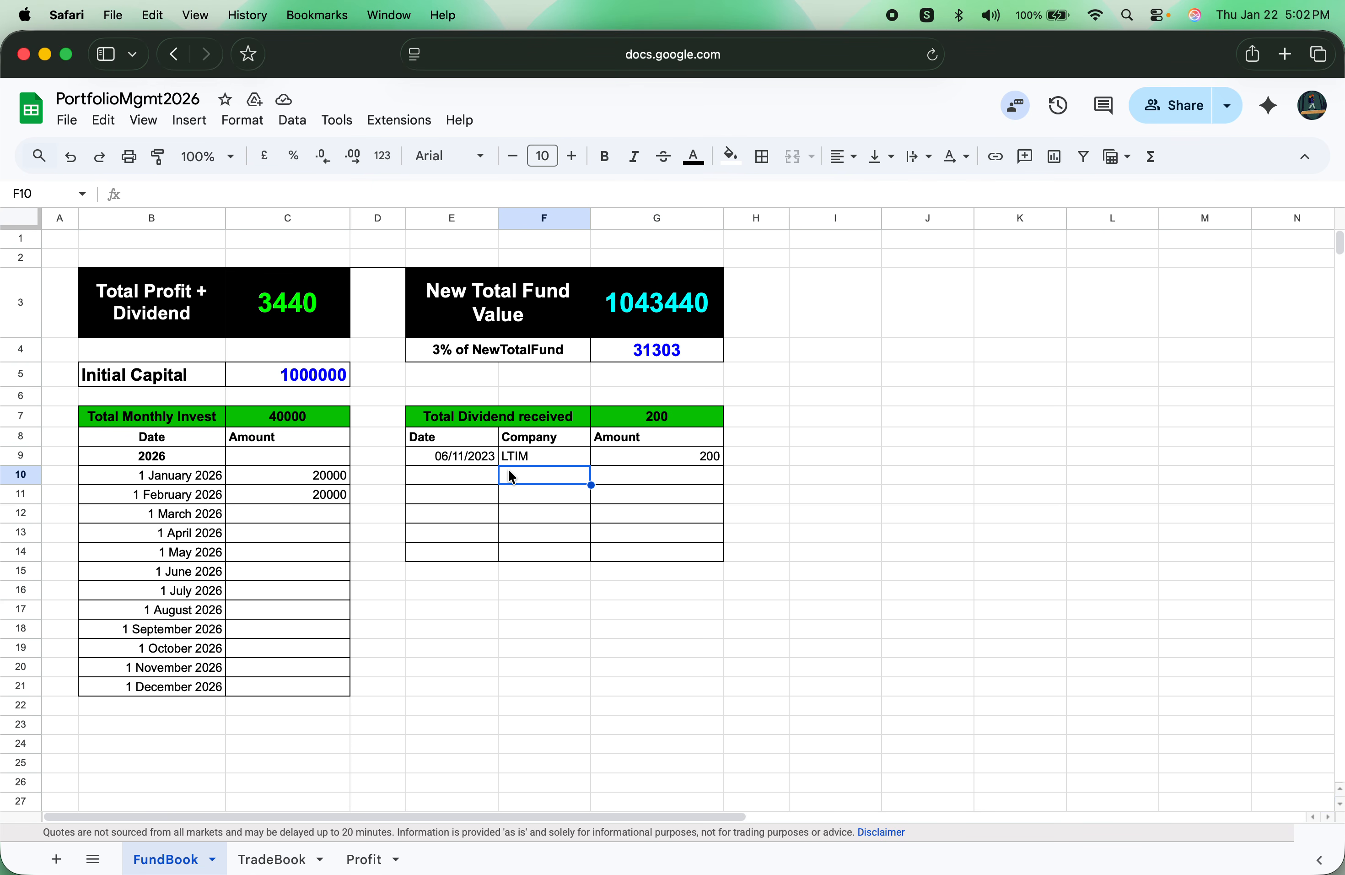
{"action": "type", "text": "ITC"}
{"action": "left_click", "coordinate": [685, 478]}
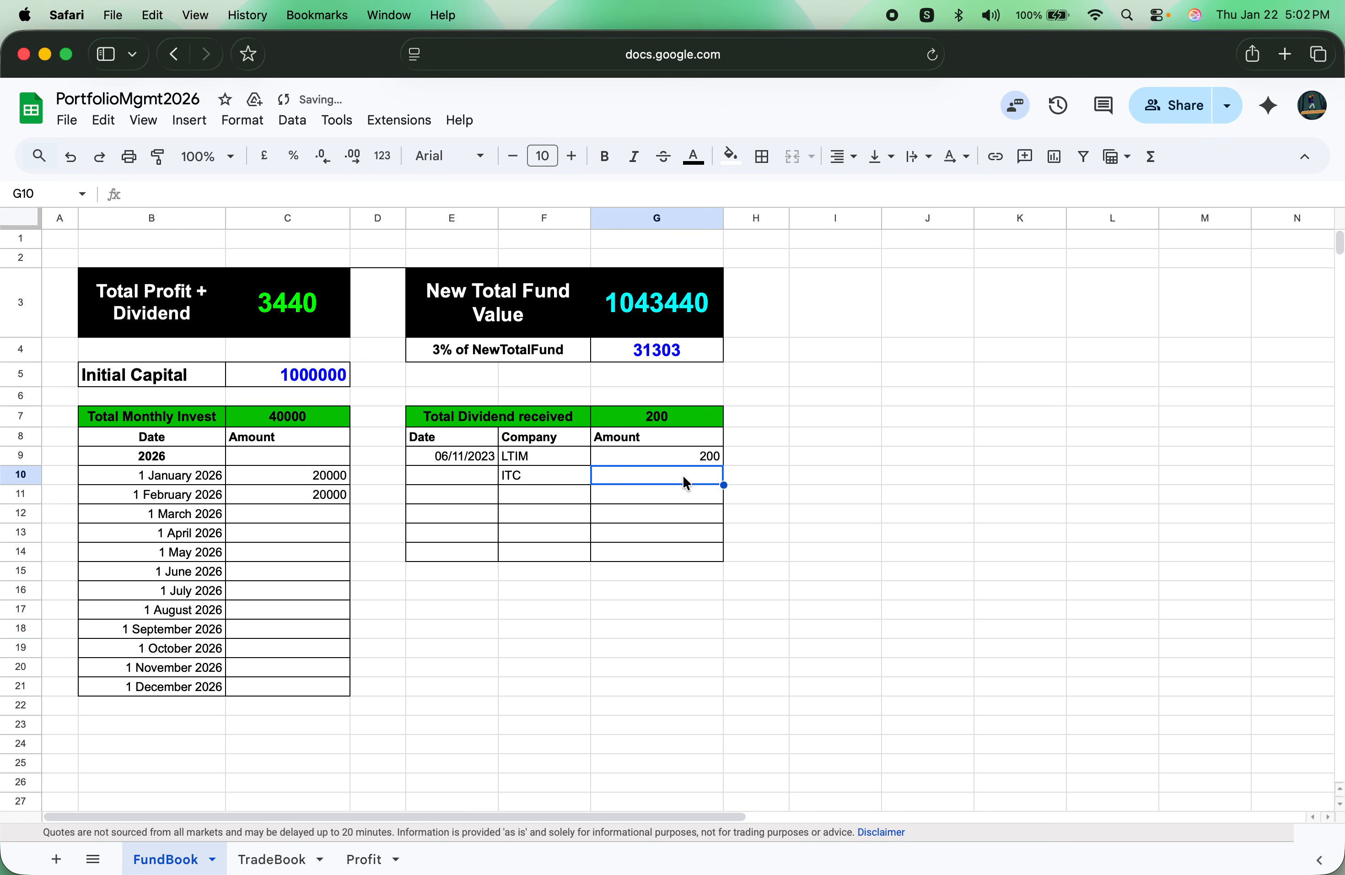
{"action": "type", "text": "500"}
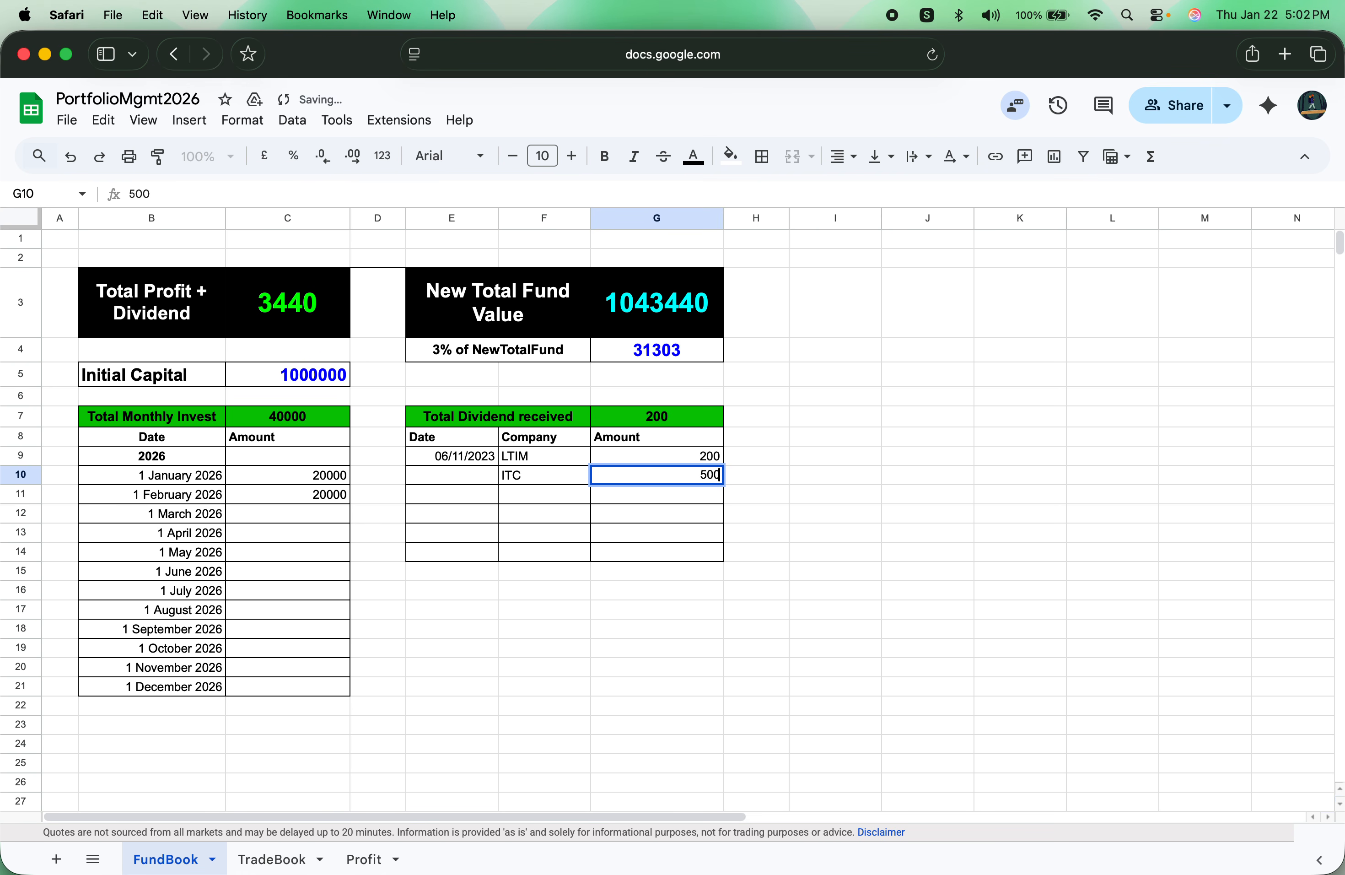
{"action": "key", "text": "Return"}
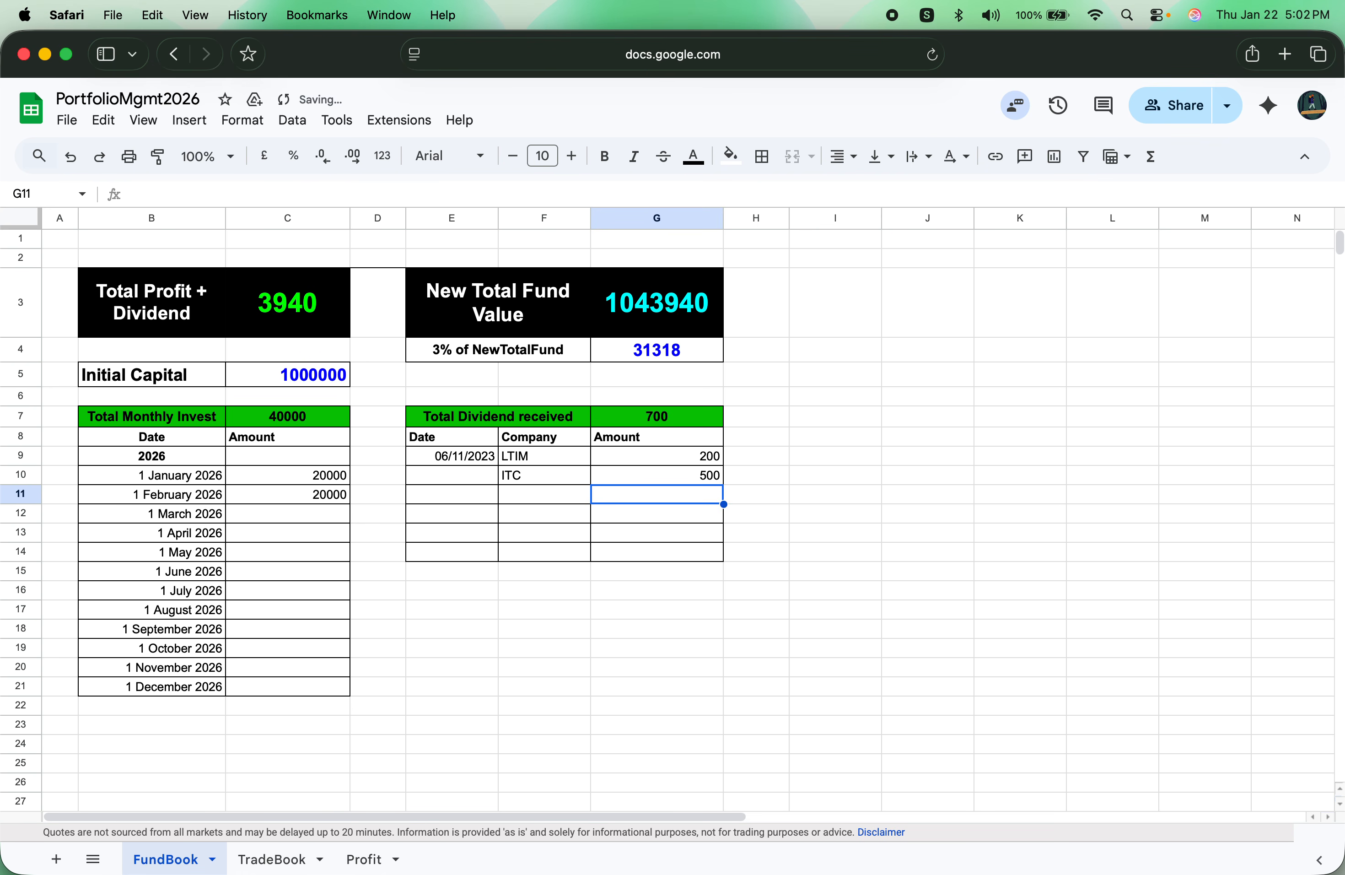
{"action": "left_click", "coordinate": [691, 421]}
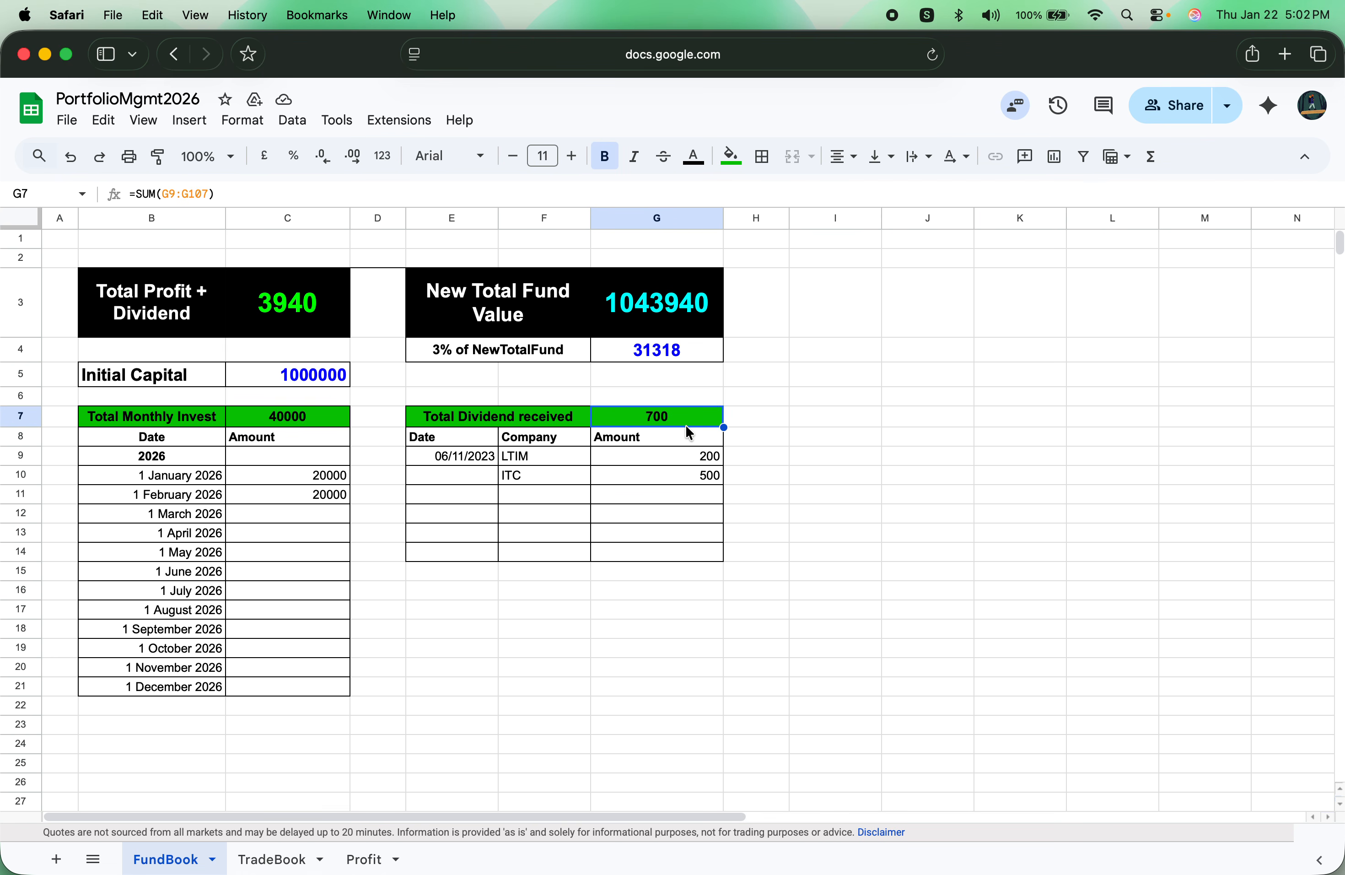
Step: Examine the Total Profit + Dividend label and the formula behind its value in C3
{"action": "left_click", "coordinate": [139, 311]}
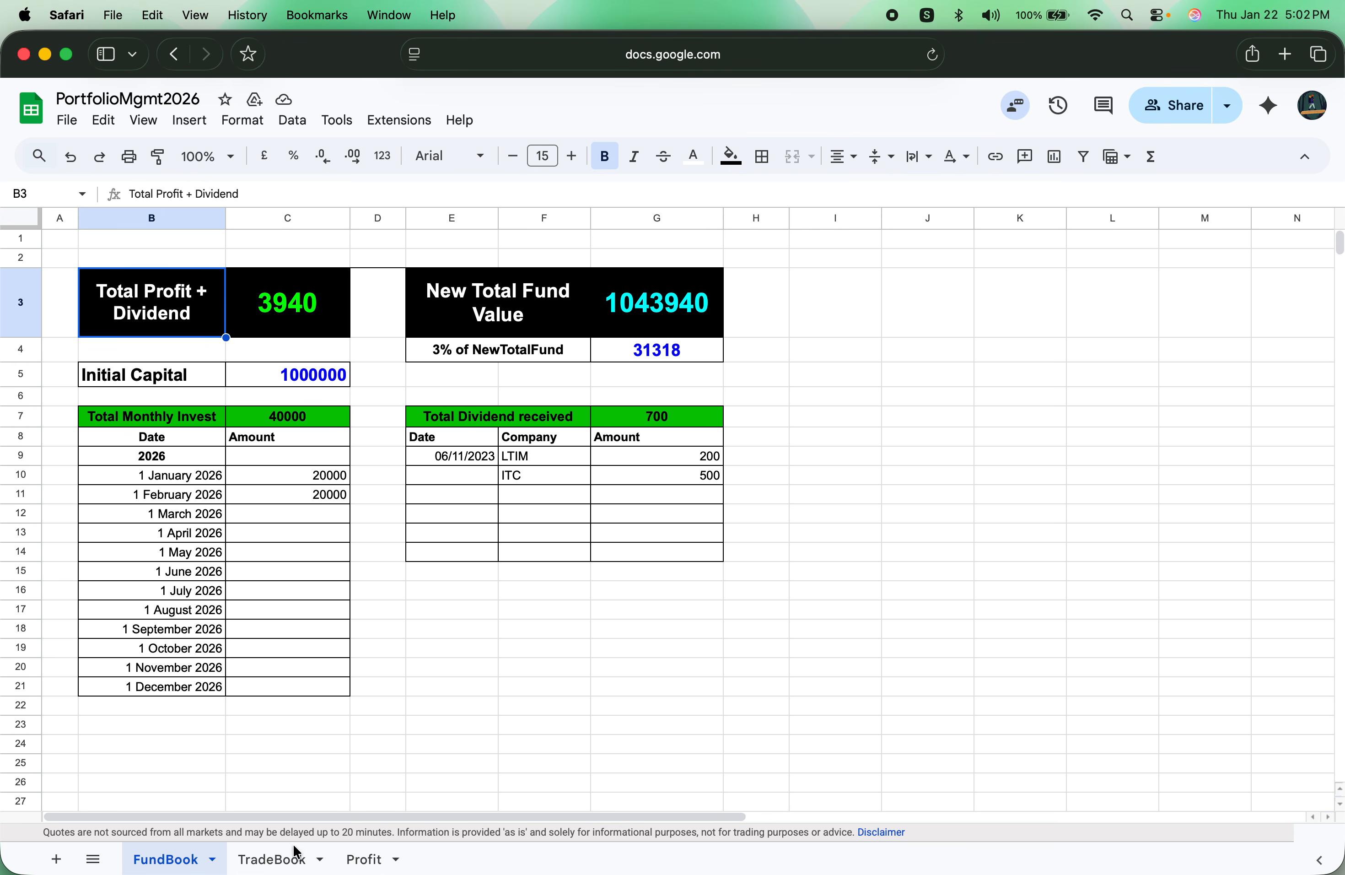
{"action": "left_click", "coordinate": [273, 322]}
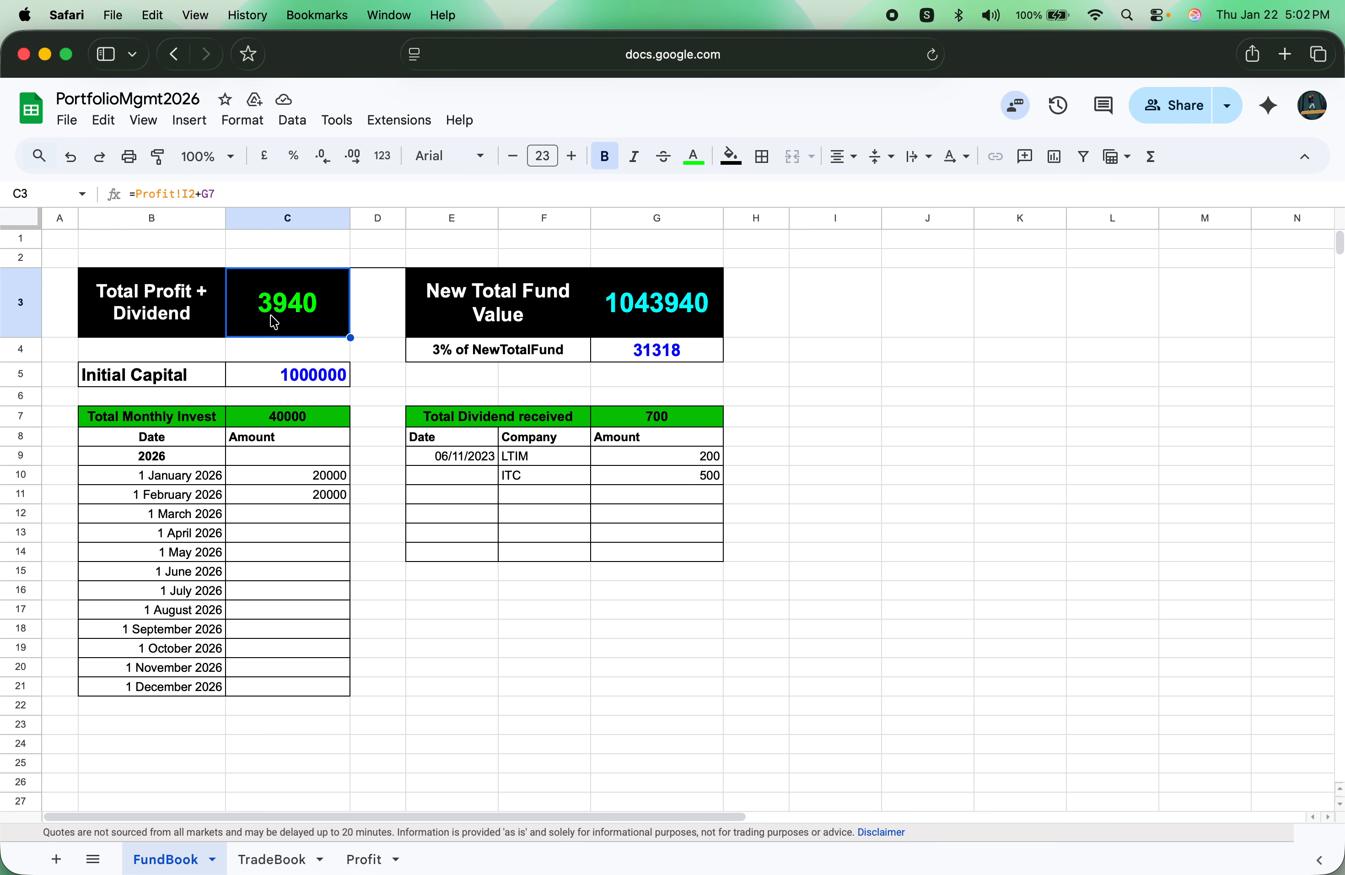
{"action": "double_click", "coordinate": [274, 322]}
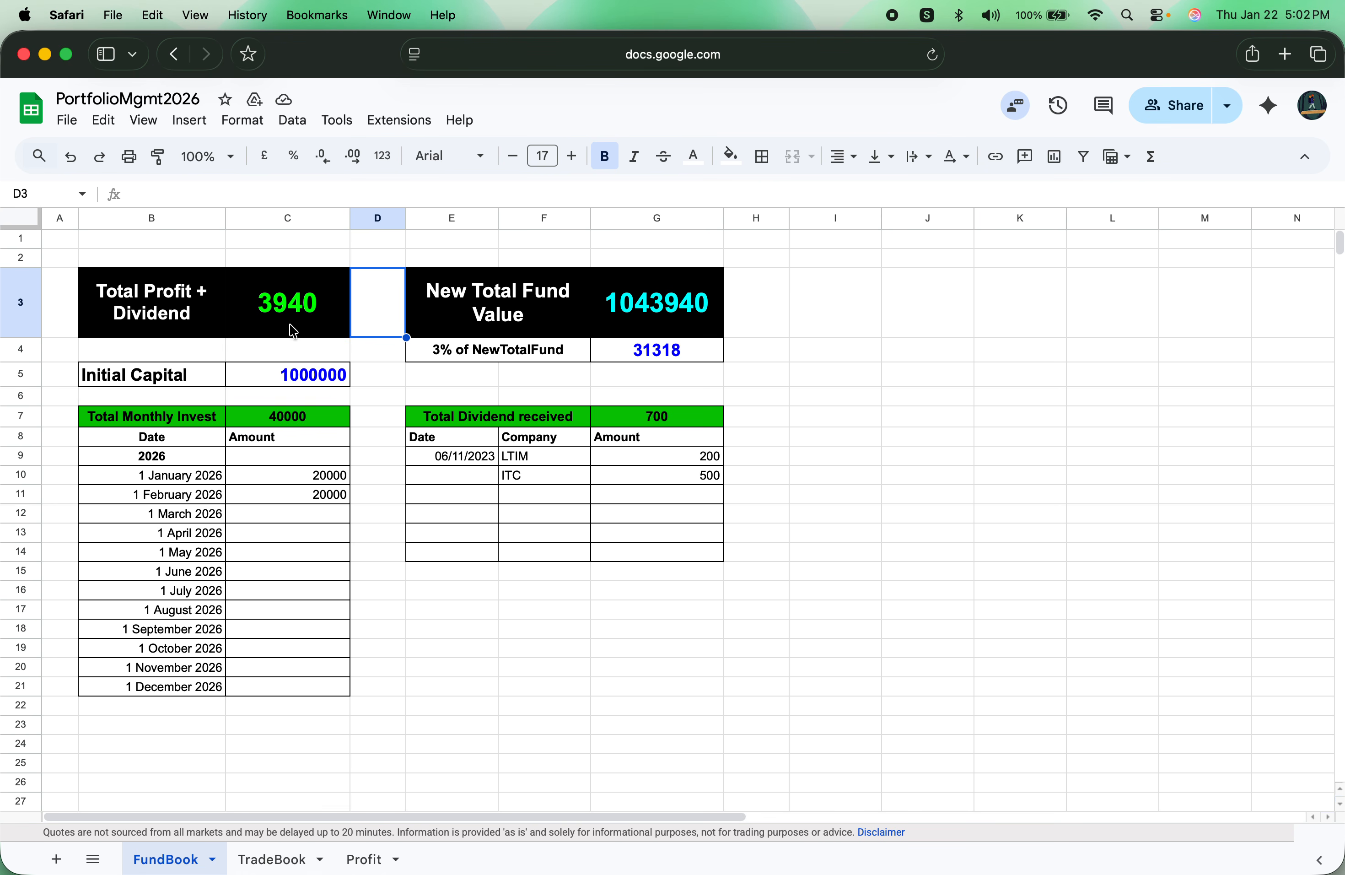
Step: Examine the New Total Fund Value formula in G3 and the cells it references, leaving it unchanged
{"action": "left_click", "coordinate": [561, 308]}
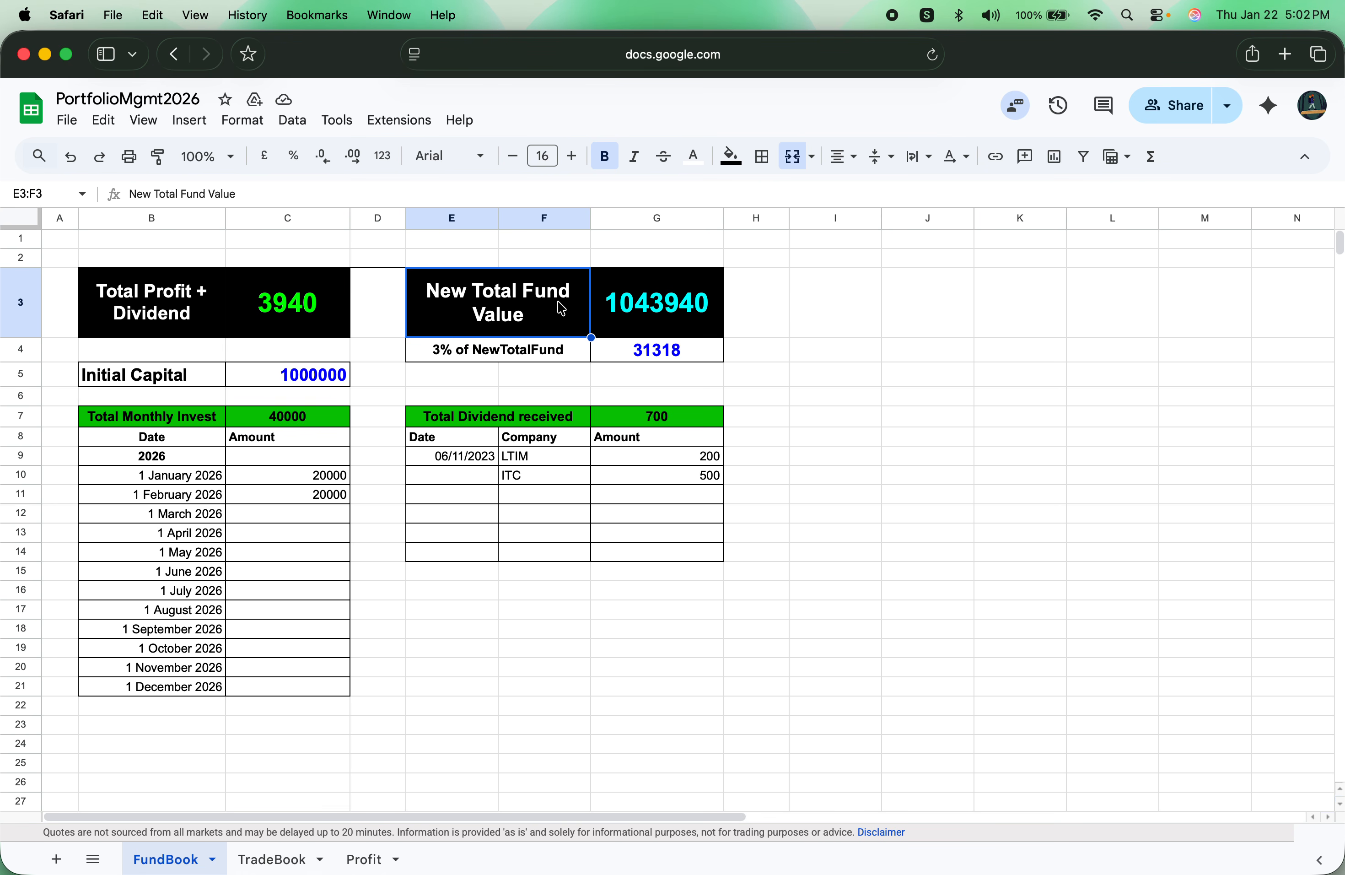
{"action": "left_click", "coordinate": [634, 305]}
{"action": "key", "text": "Return"}
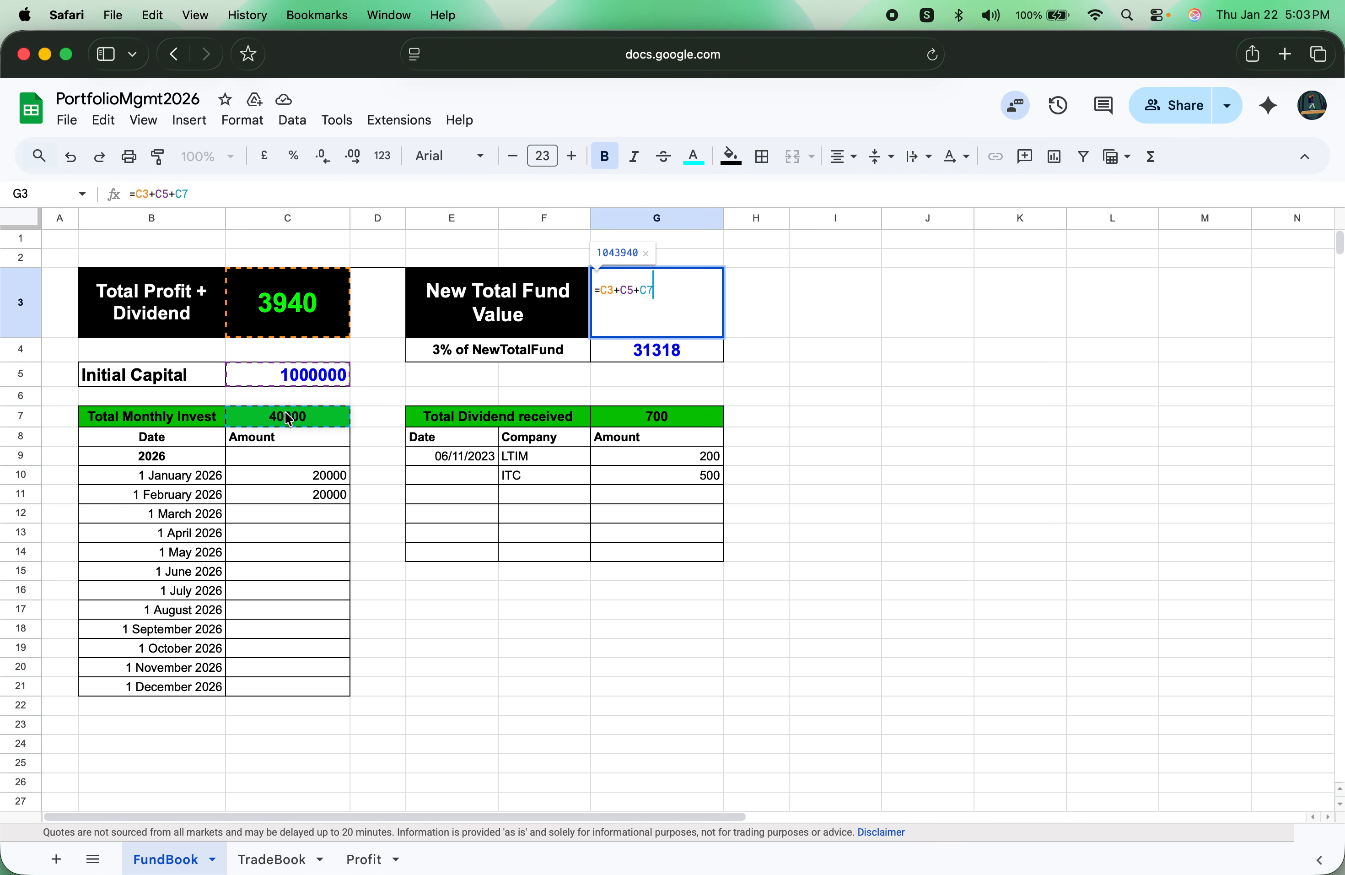
{"action": "left_click", "coordinate": [803, 419]}
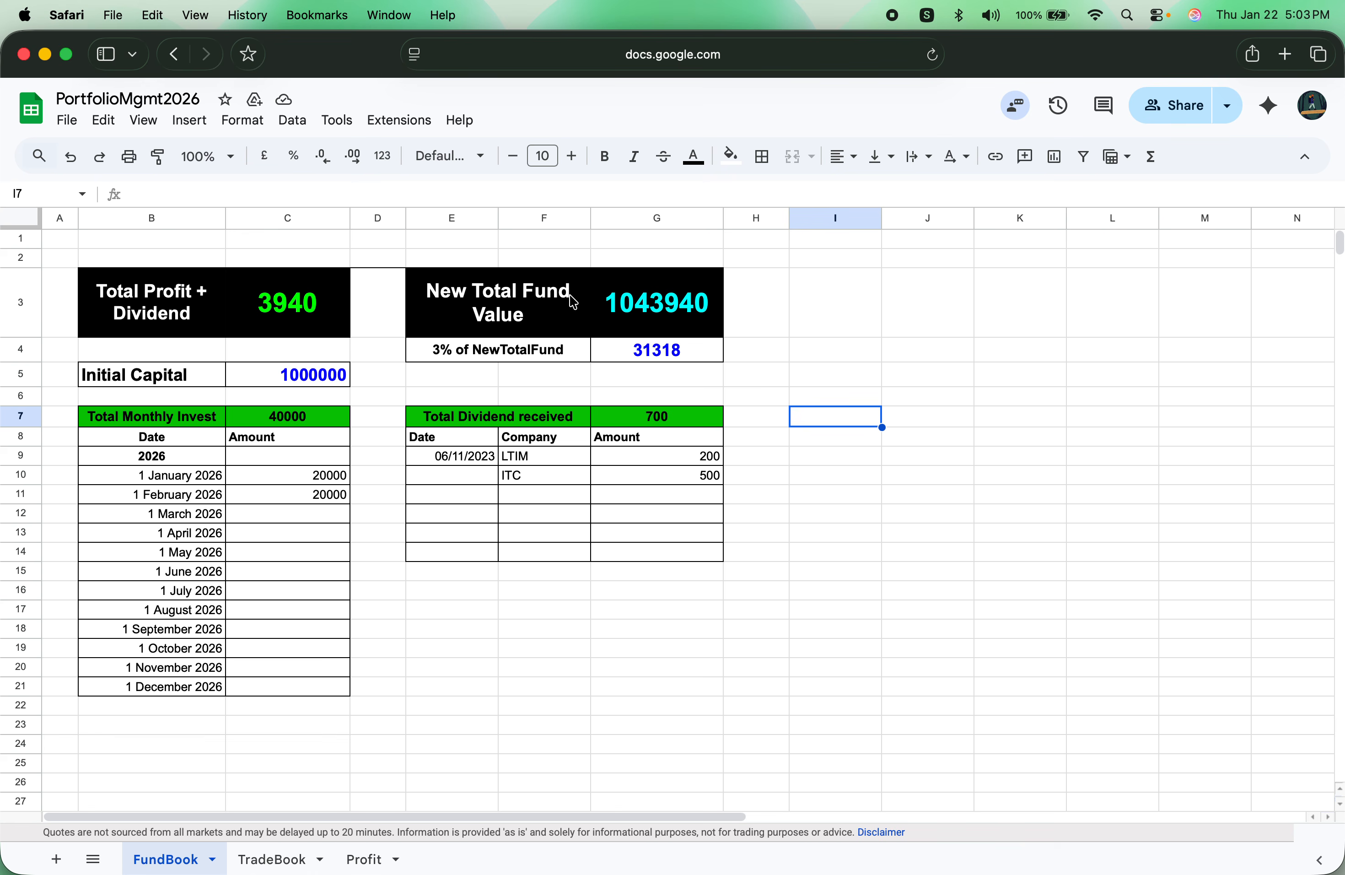
{"action": "left_click", "coordinate": [633, 306]}
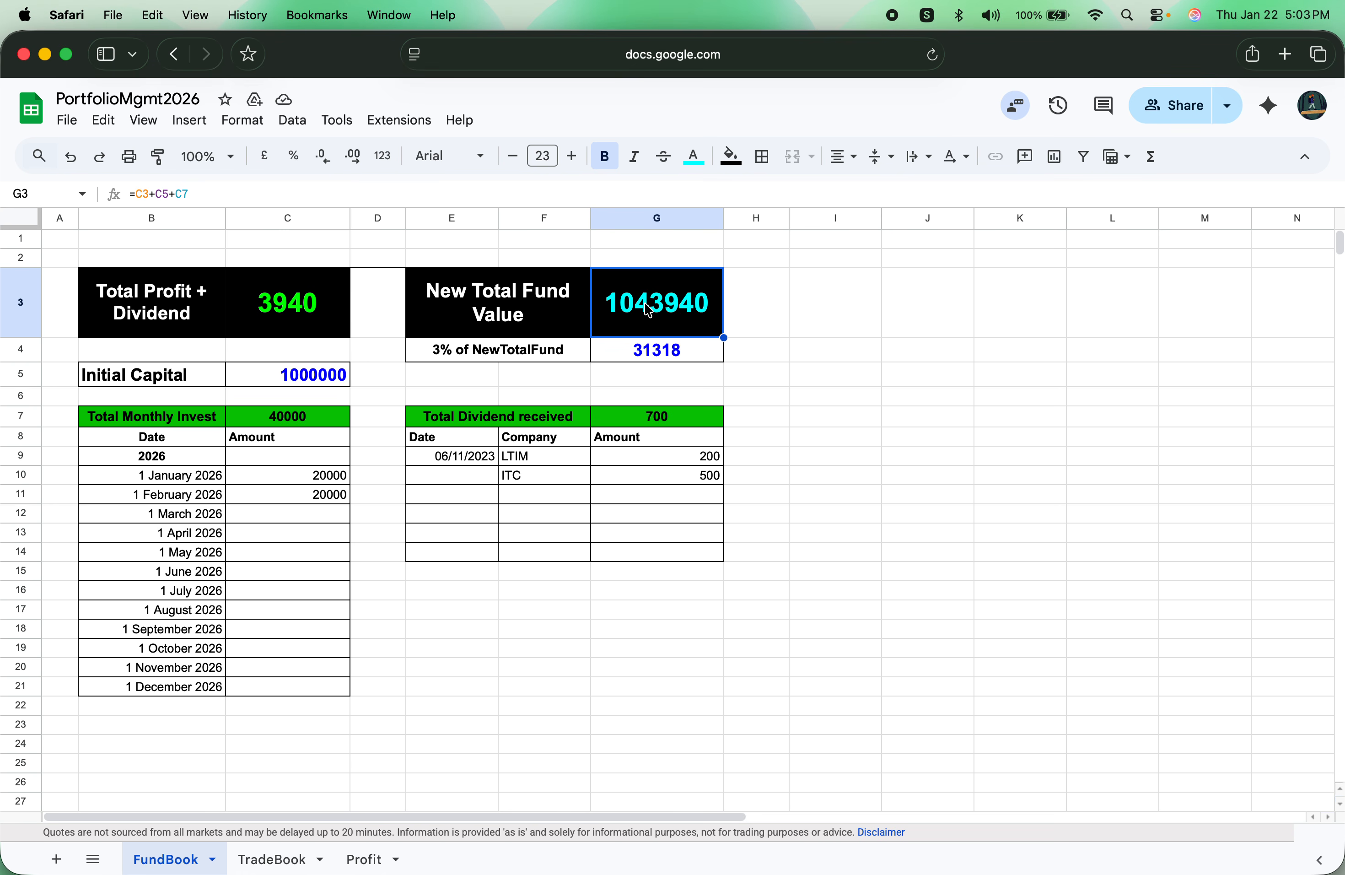
{"action": "left_click", "coordinate": [838, 442]}
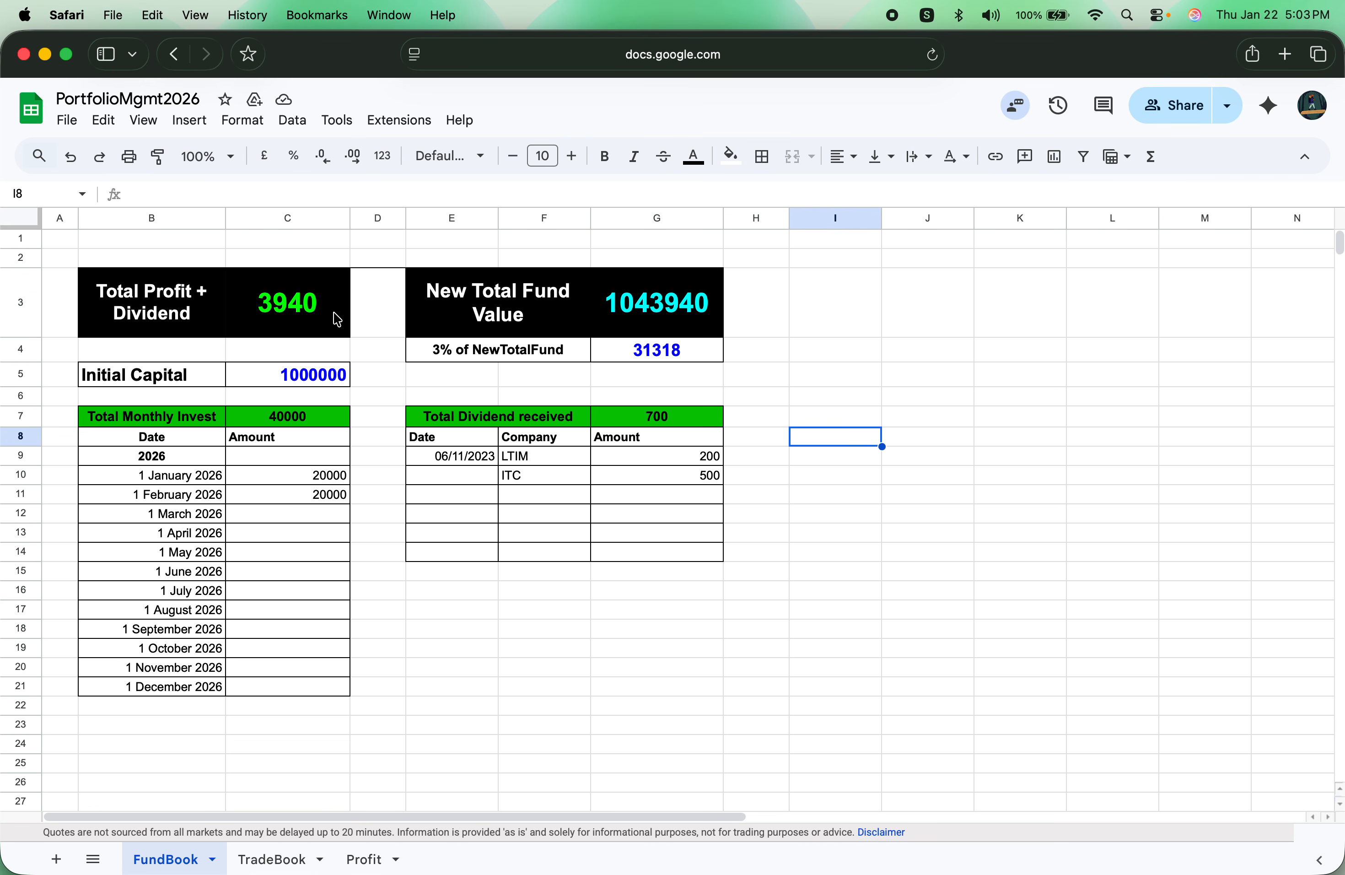
Step: Review the Initial Capital, Total Monthly Invest, Total Profit + Dividend and Total Dividend received cells in turn
{"action": "left_click", "coordinate": [273, 383]}
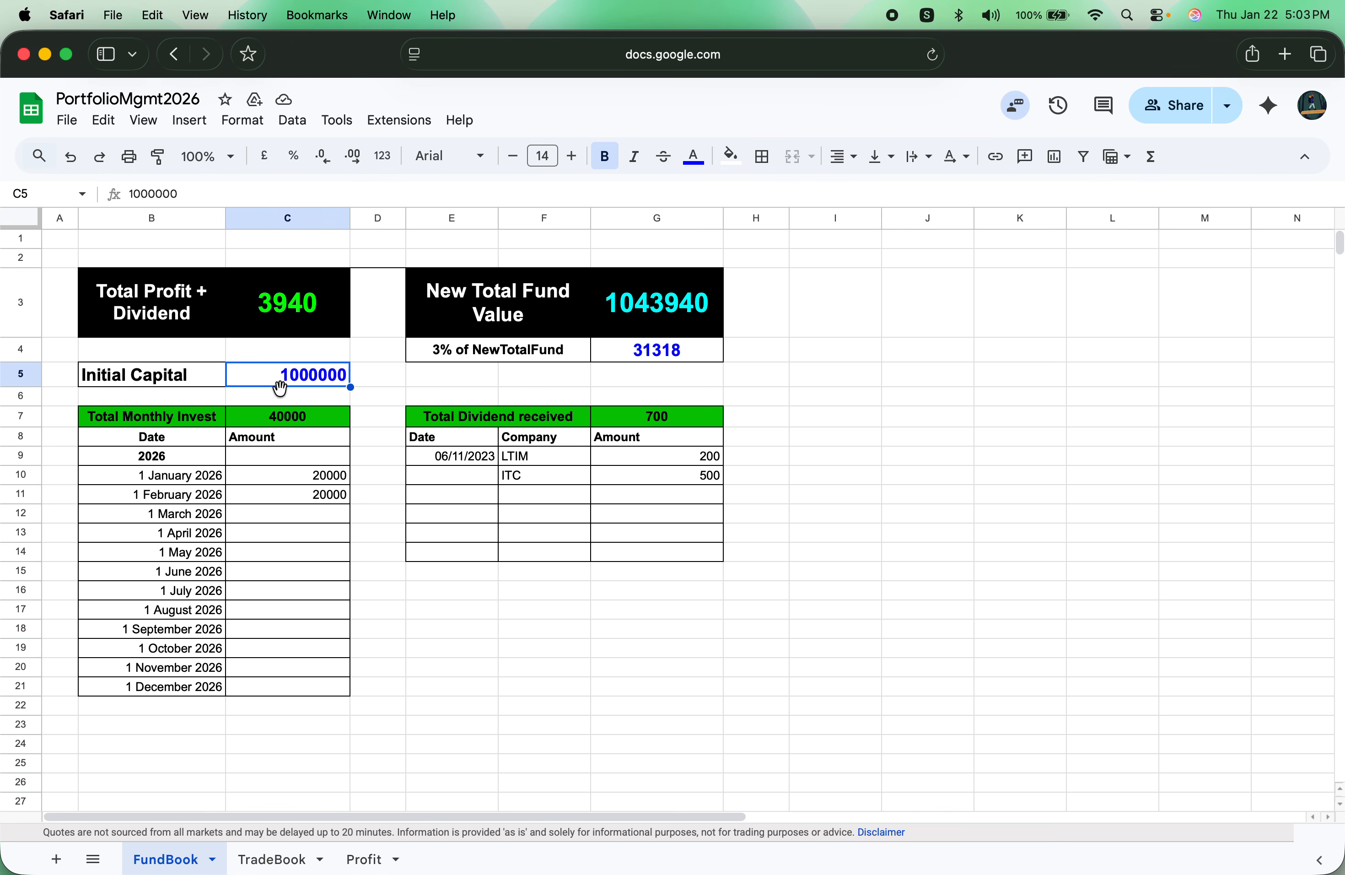
{"action": "left_click", "coordinate": [286, 419]}
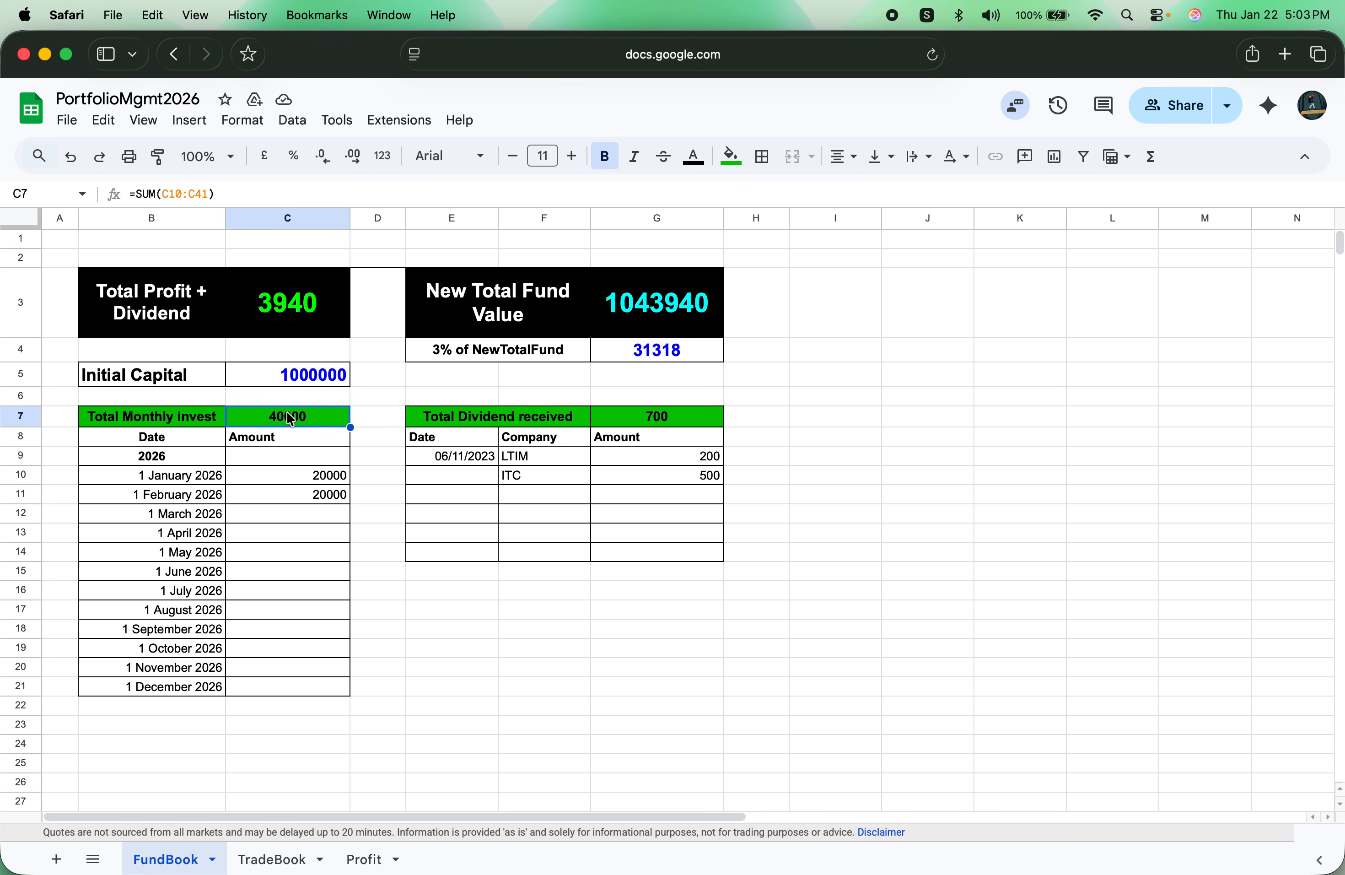
{"action": "left_click", "coordinate": [280, 323]}
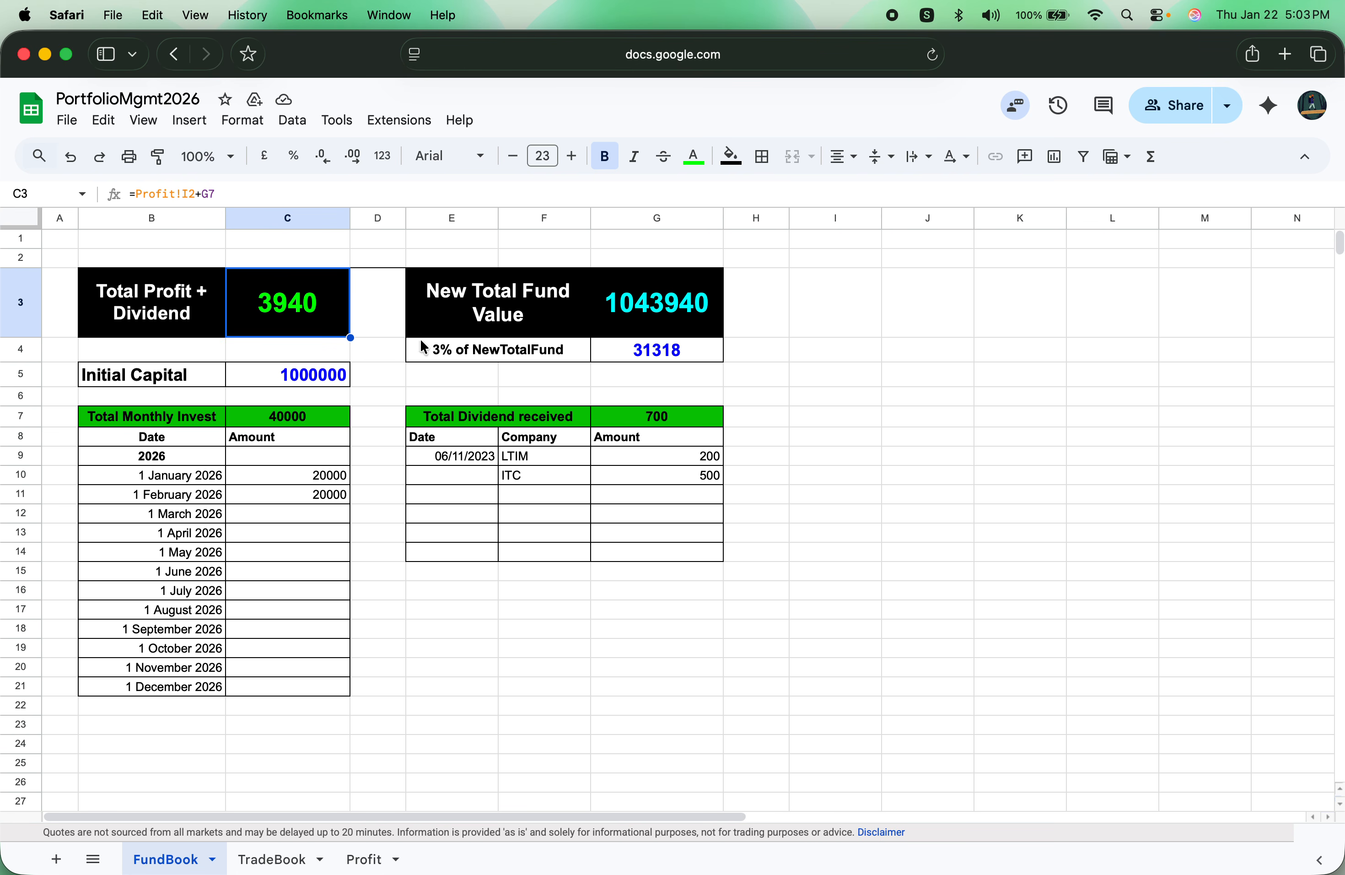
{"action": "left_click", "coordinate": [660, 420]}
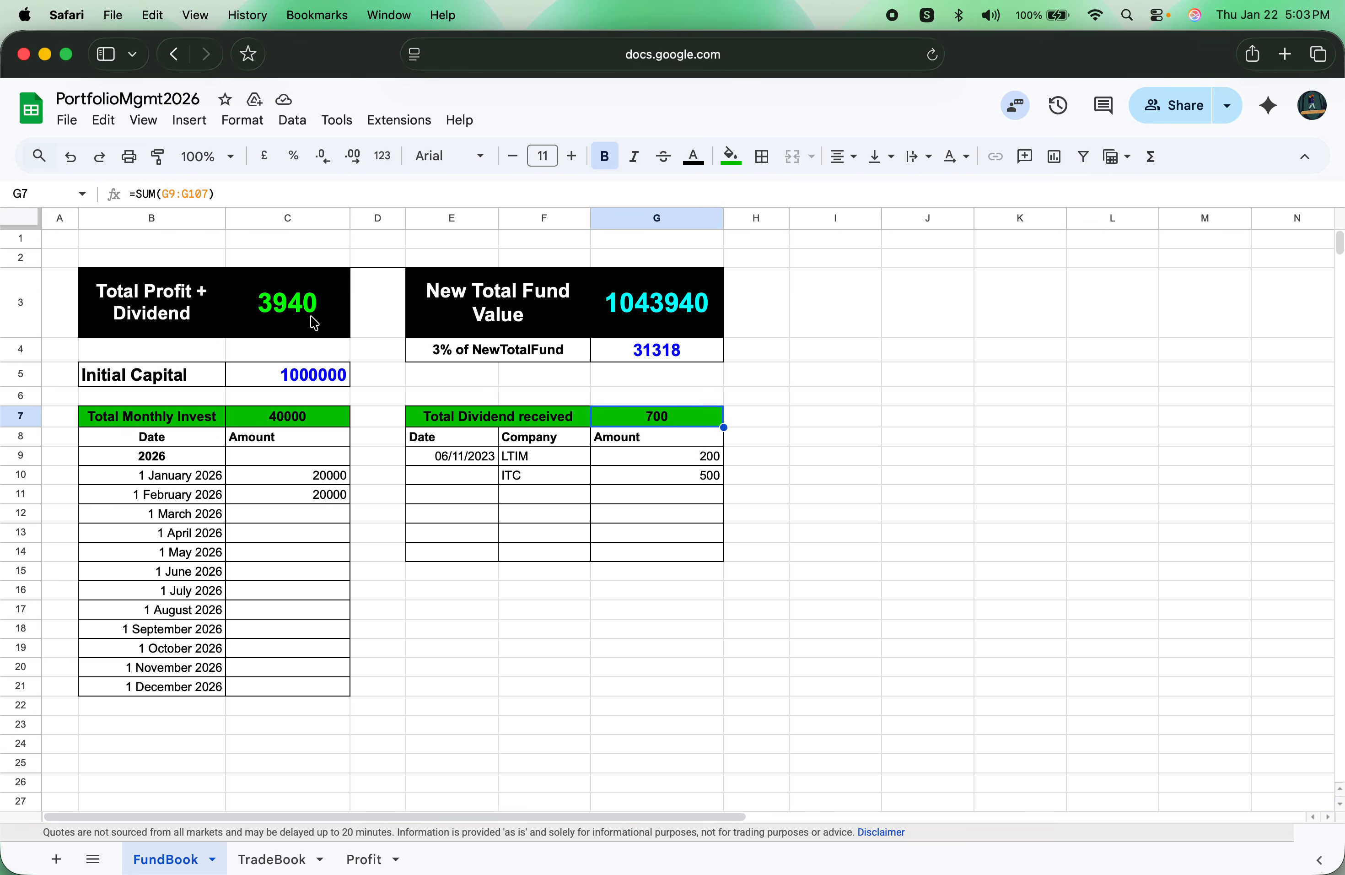
Step: Trace the Total Profit + Dividend formula in C3 to the dividend total it references in G7
{"action": "double_click", "coordinate": [296, 321]}
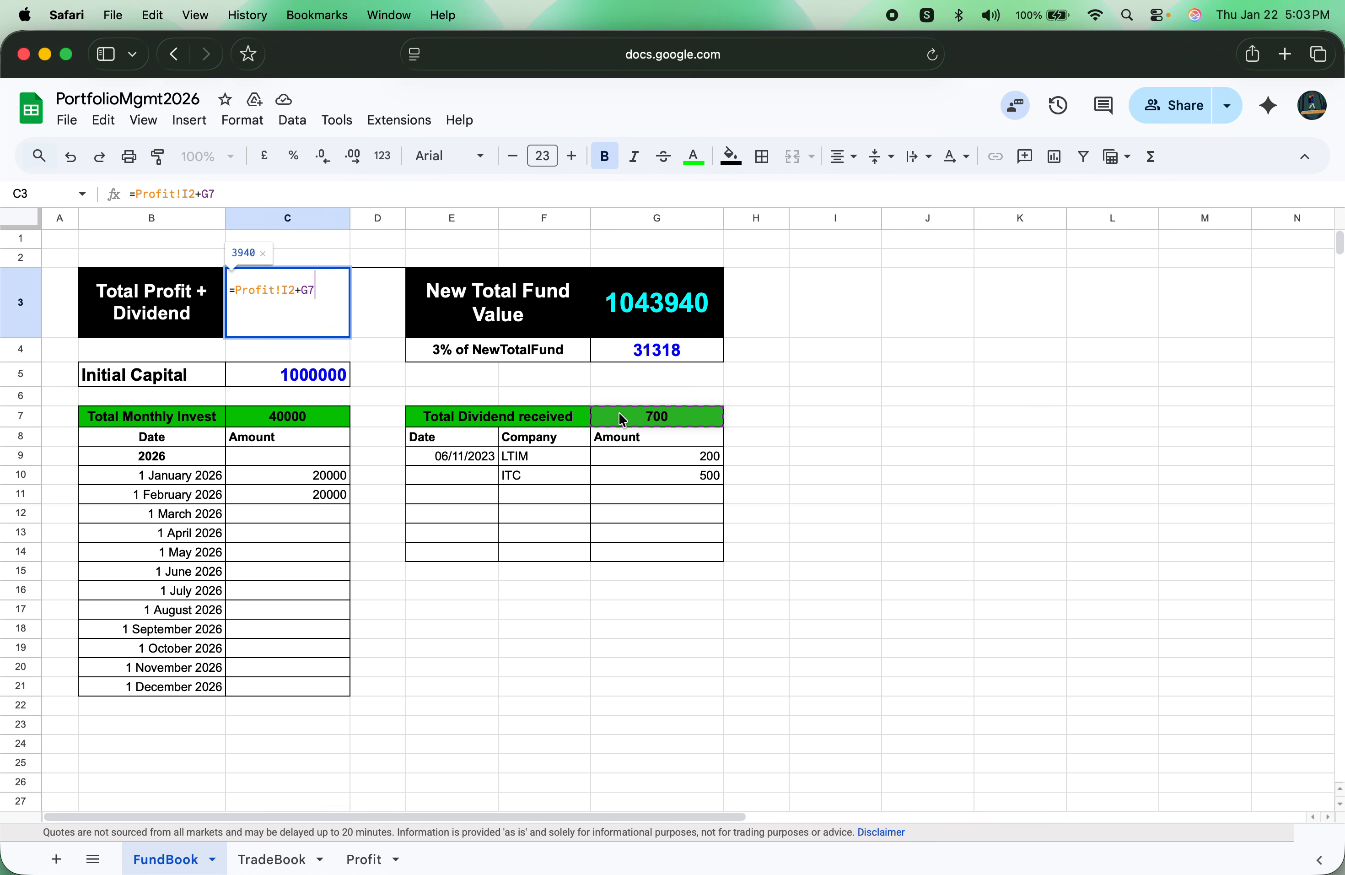
{"action": "key", "text": "Return"}
{"action": "left_click", "coordinate": [660, 419]}
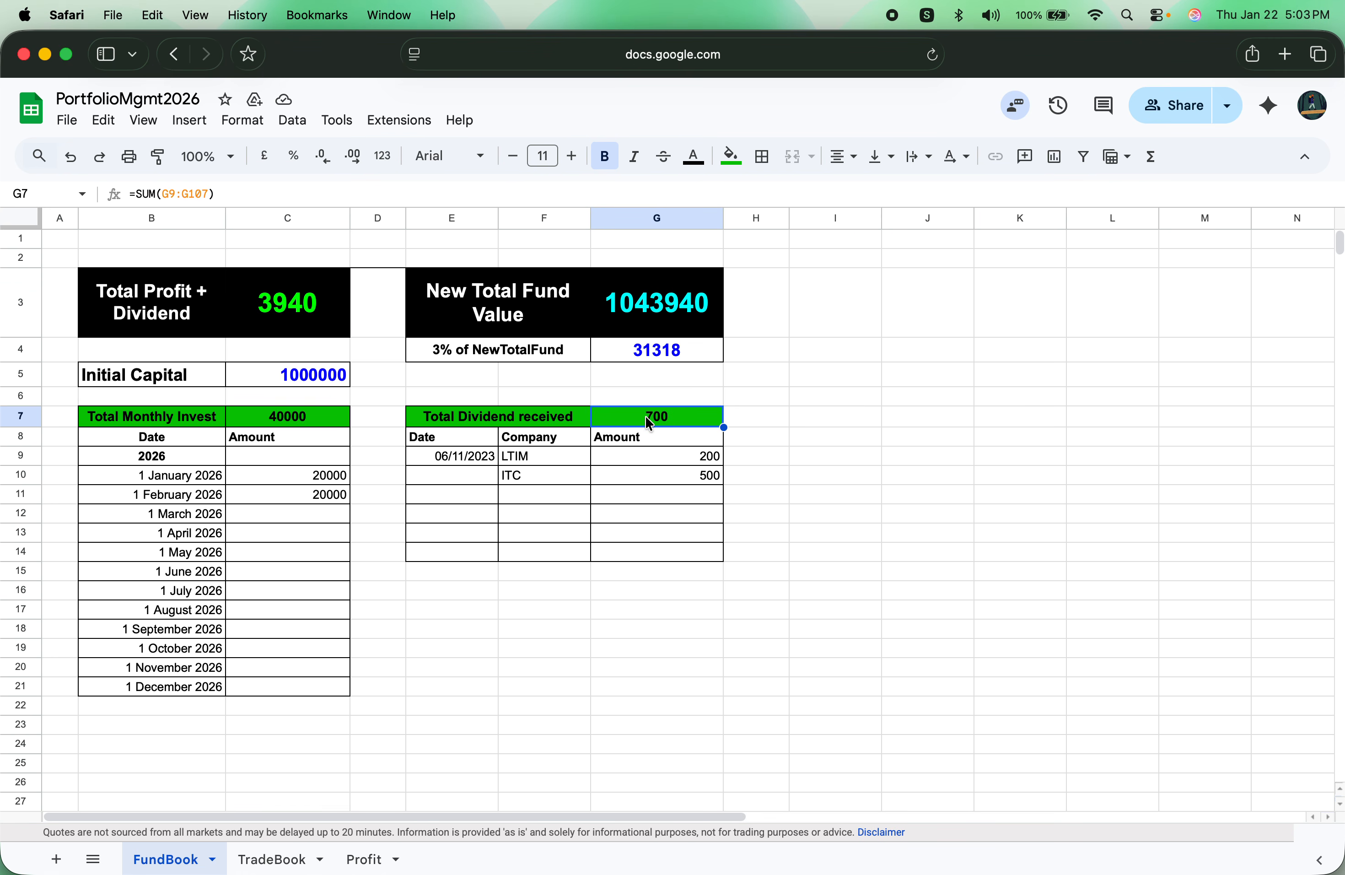
{"action": "left_click", "coordinate": [669, 624]}
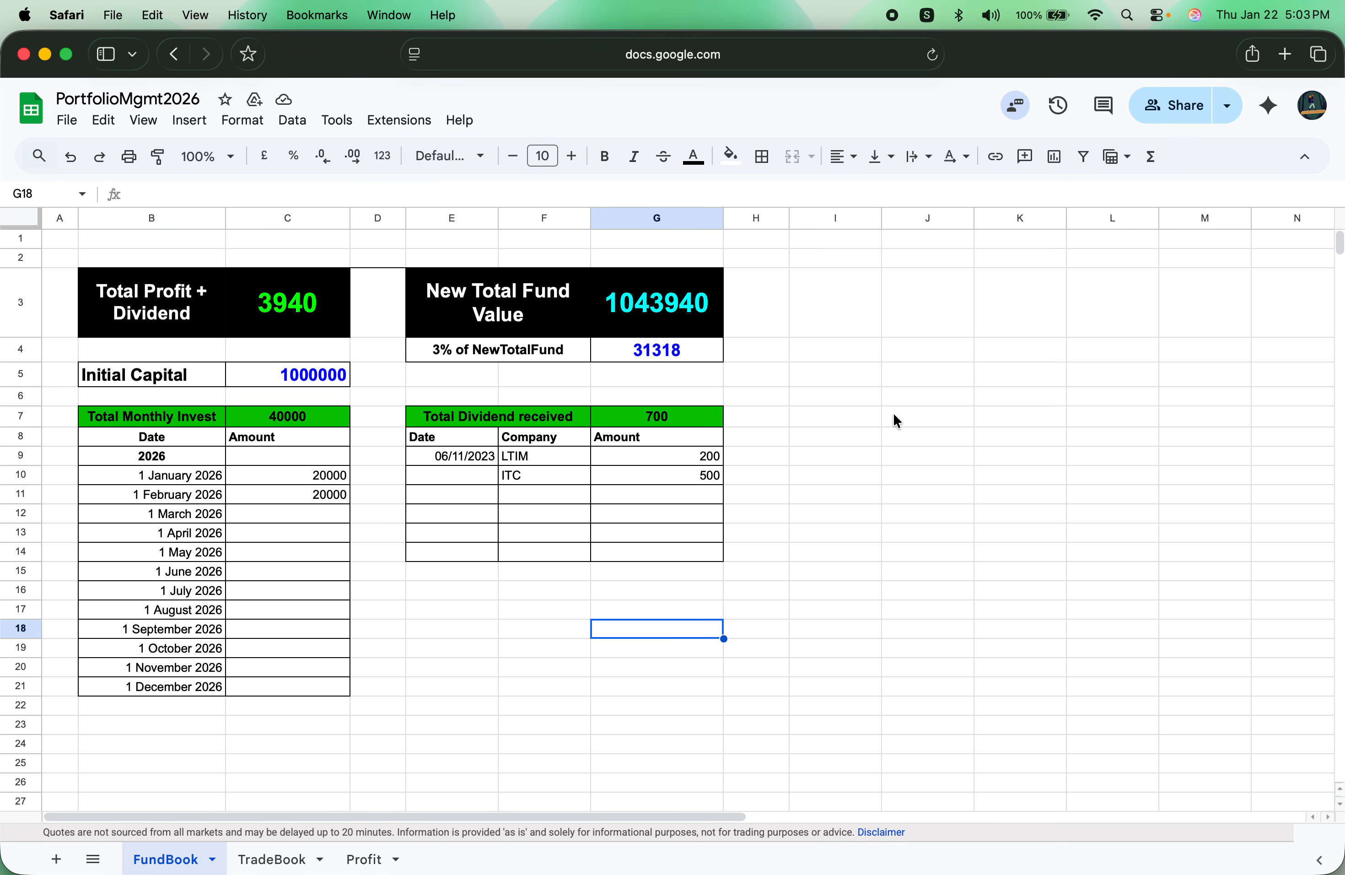
{"action": "left_click", "coordinate": [907, 463]}
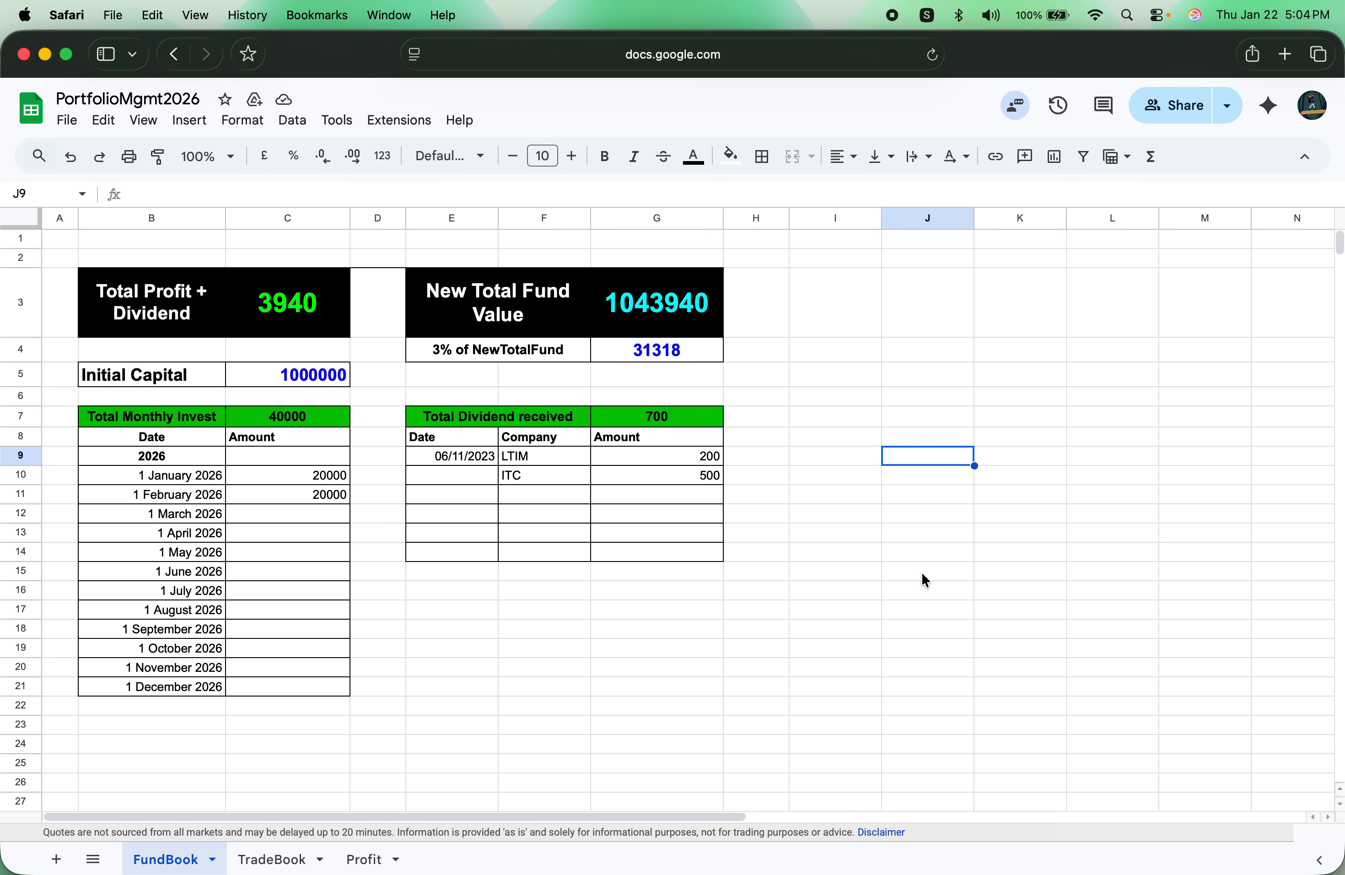
Step: Switch to the TradeBook sheet and look over its summary row and column headers from A to P
{"action": "left_click", "coordinate": [271, 860]}
{"action": "left_click", "coordinate": [762, 470]}
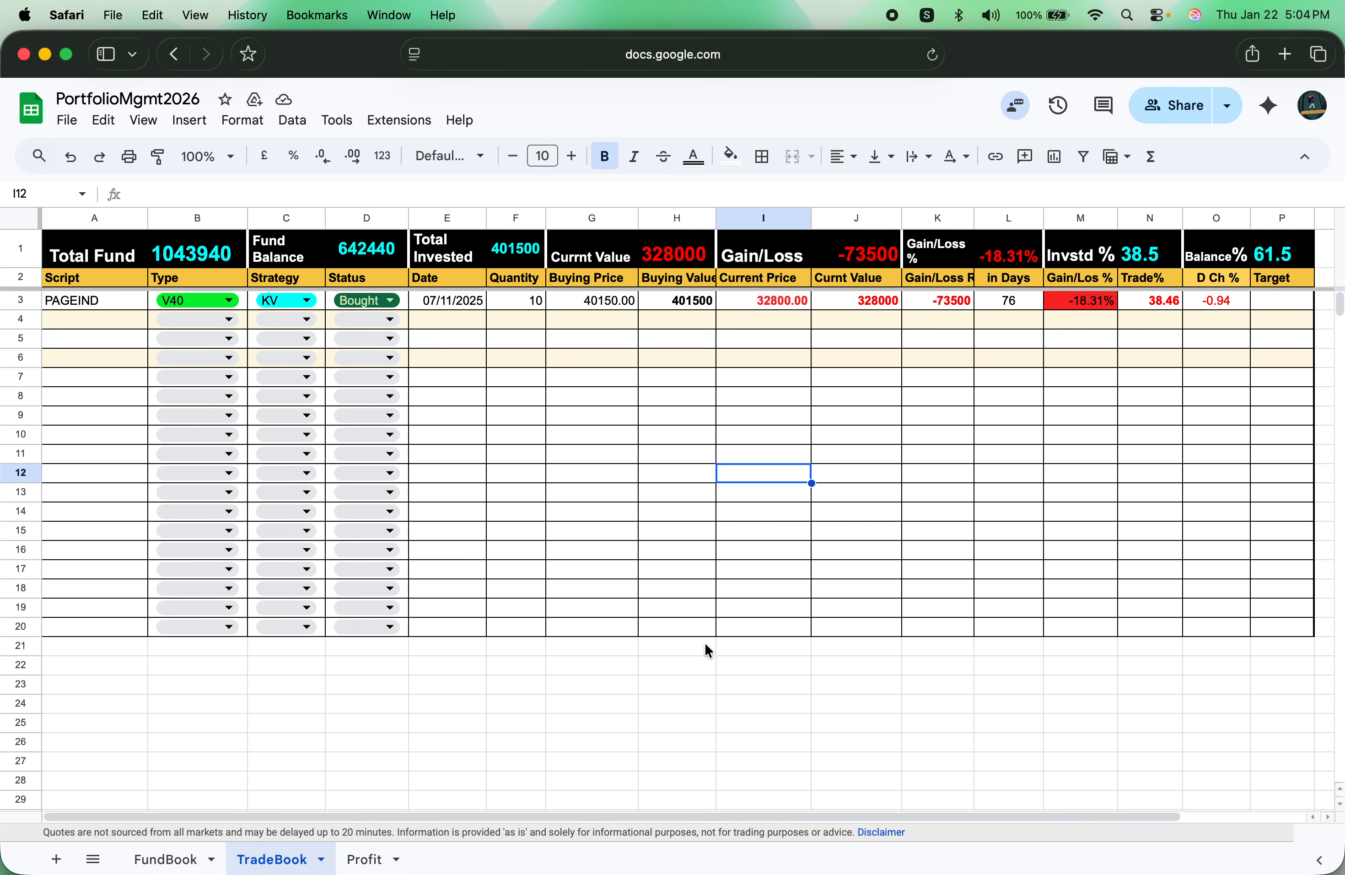
{"action": "left_click_drag", "start_coordinate": [91, 252], "coordinate": [1282, 276]}
{"action": "left_click", "coordinate": [930, 484]}
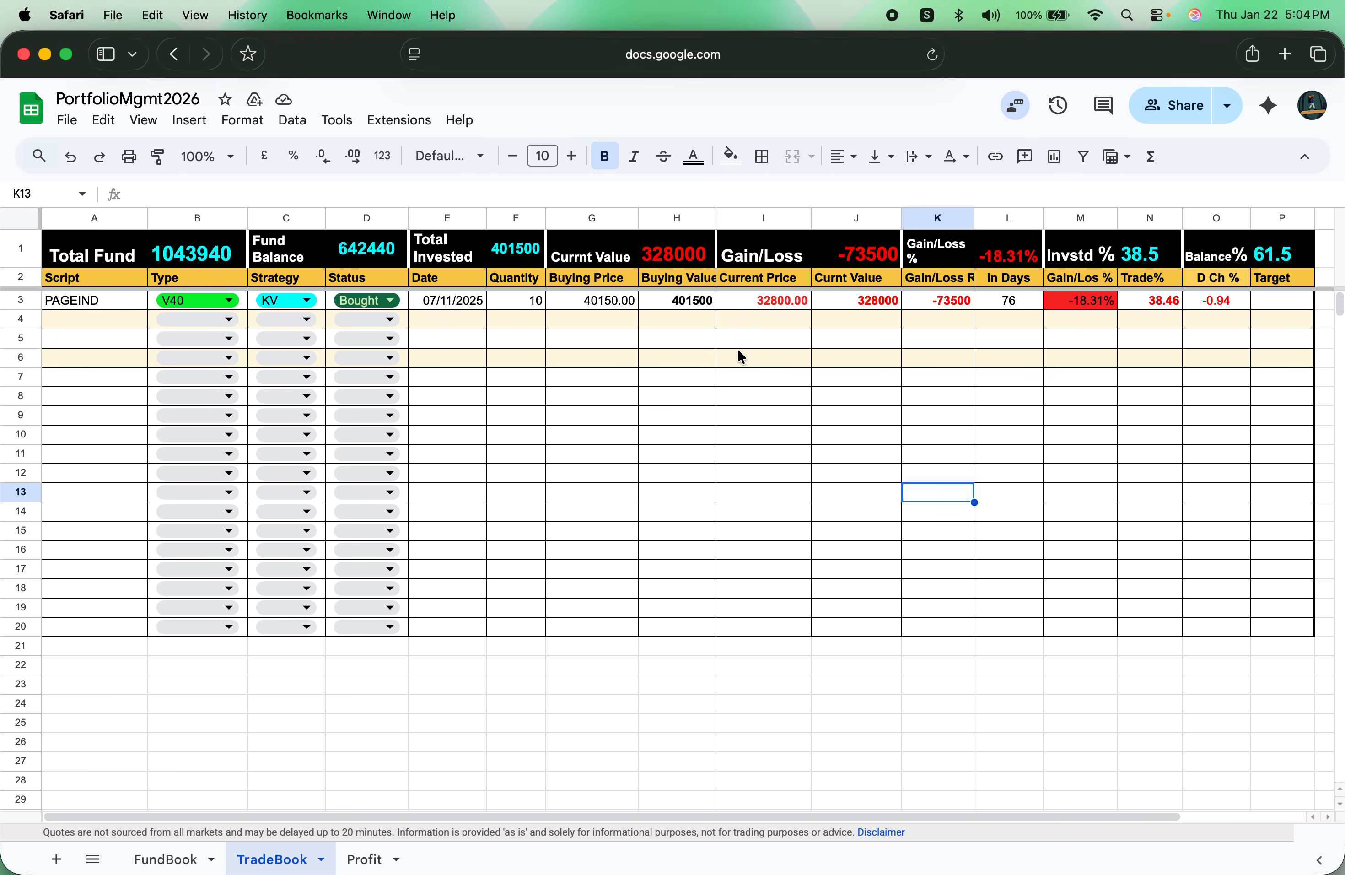
Step: Examine the formulas behind the invested and balance percentages, gain/loss, current value and total invested in TradeBook's summary row
{"action": "left_click", "coordinate": [1143, 265]}
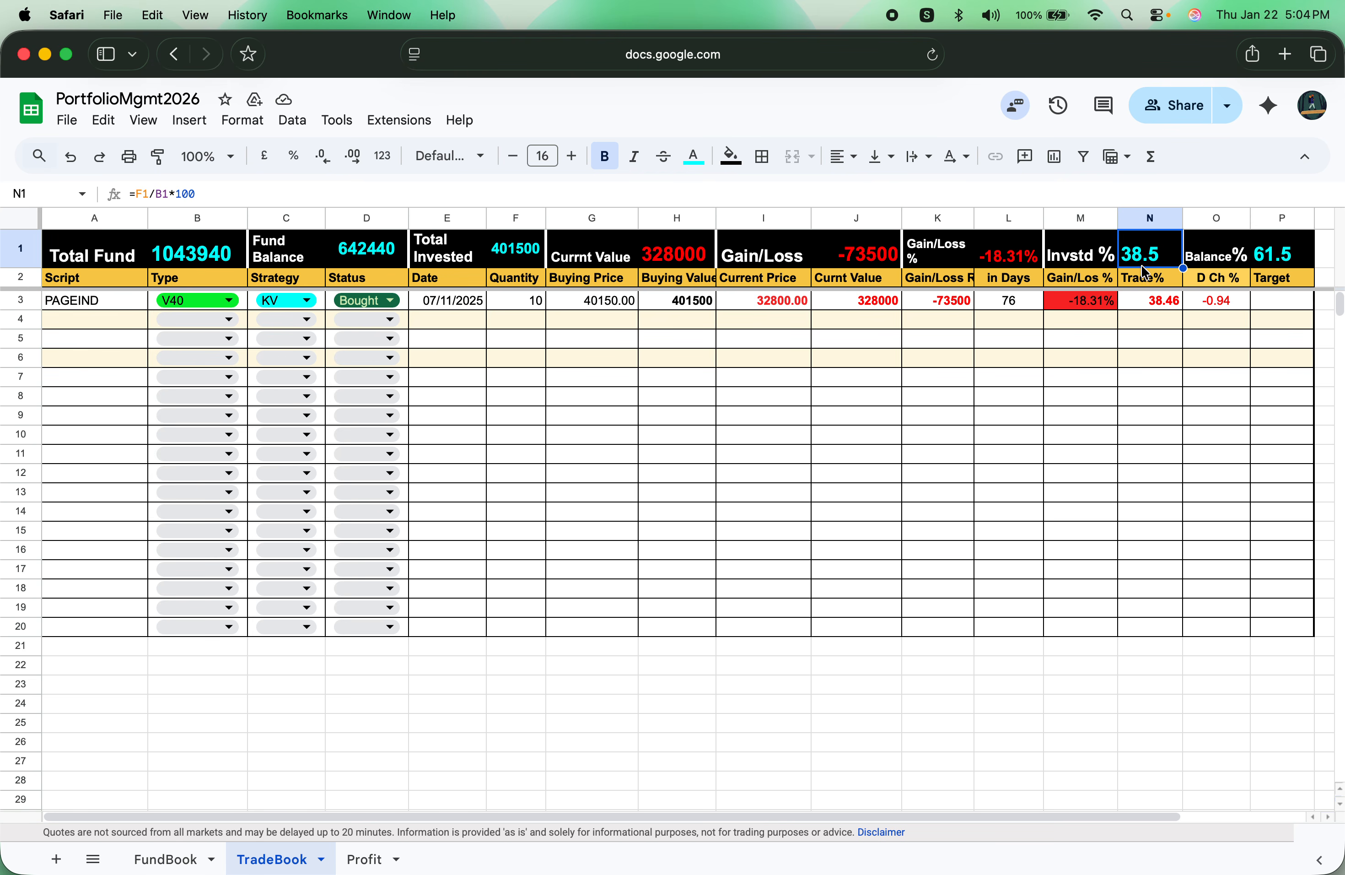
{"action": "left_click", "coordinate": [1264, 262]}
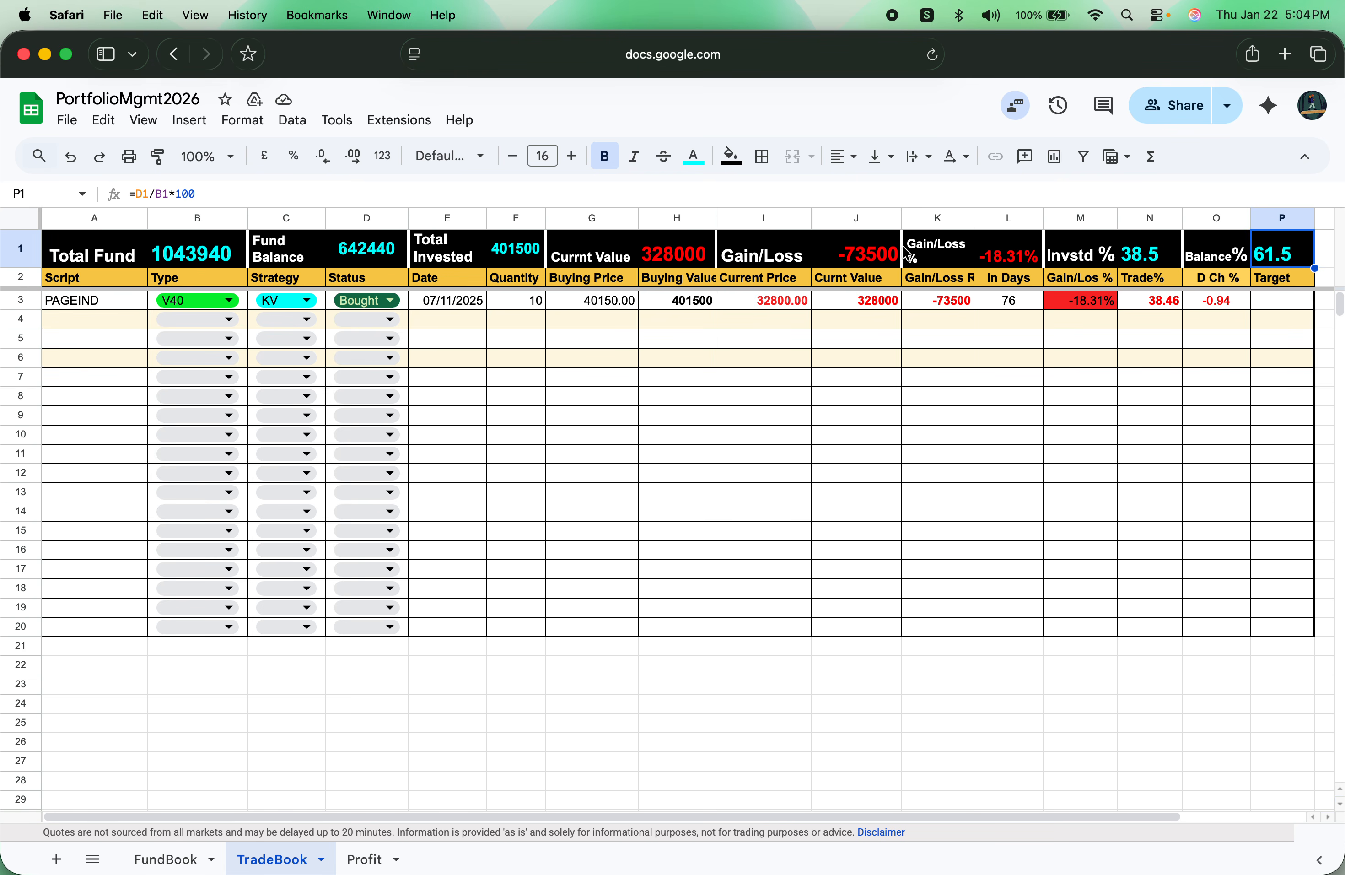
{"action": "left_click", "coordinate": [870, 262]}
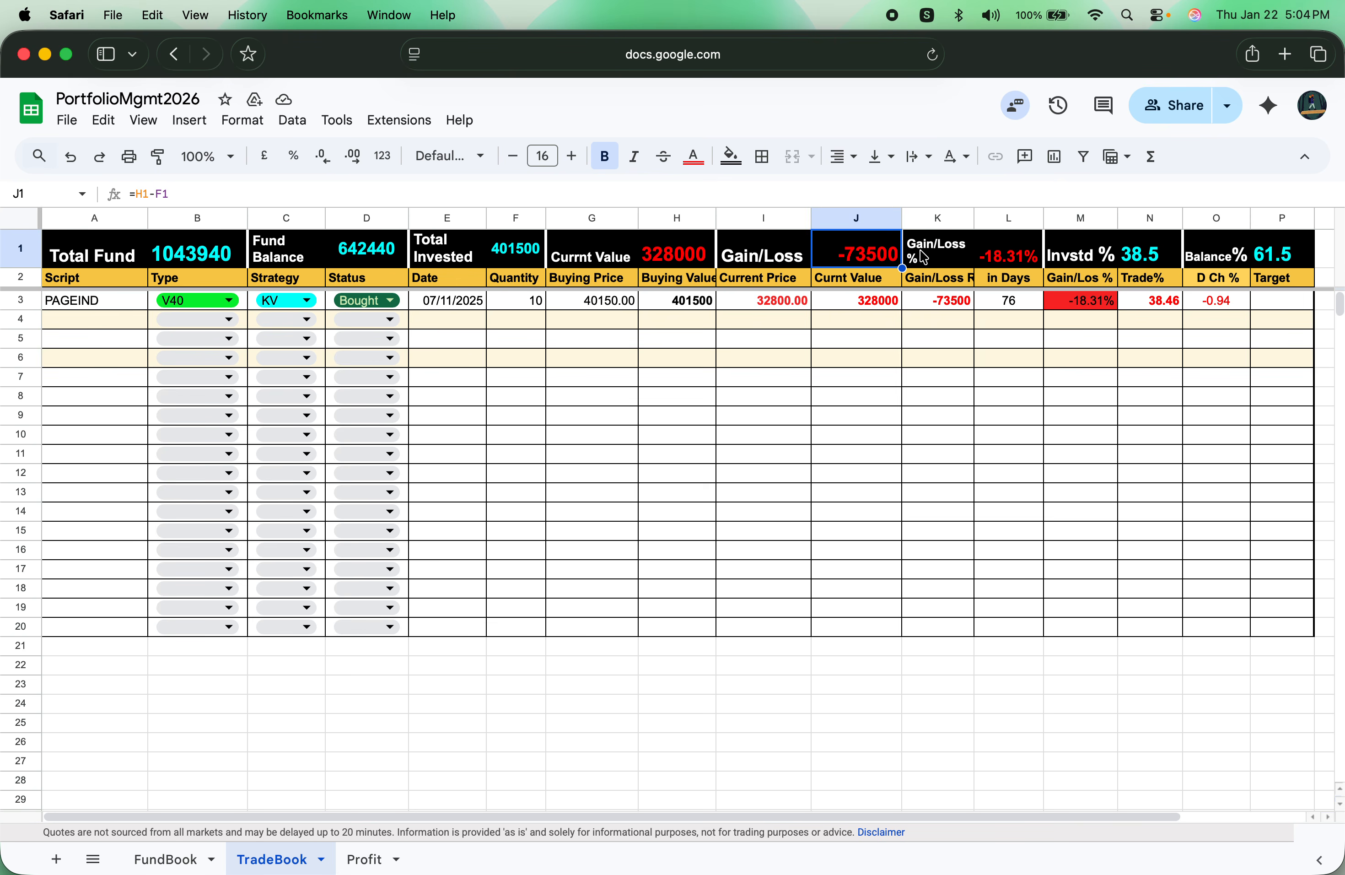
{"action": "left_click", "coordinate": [1032, 259]}
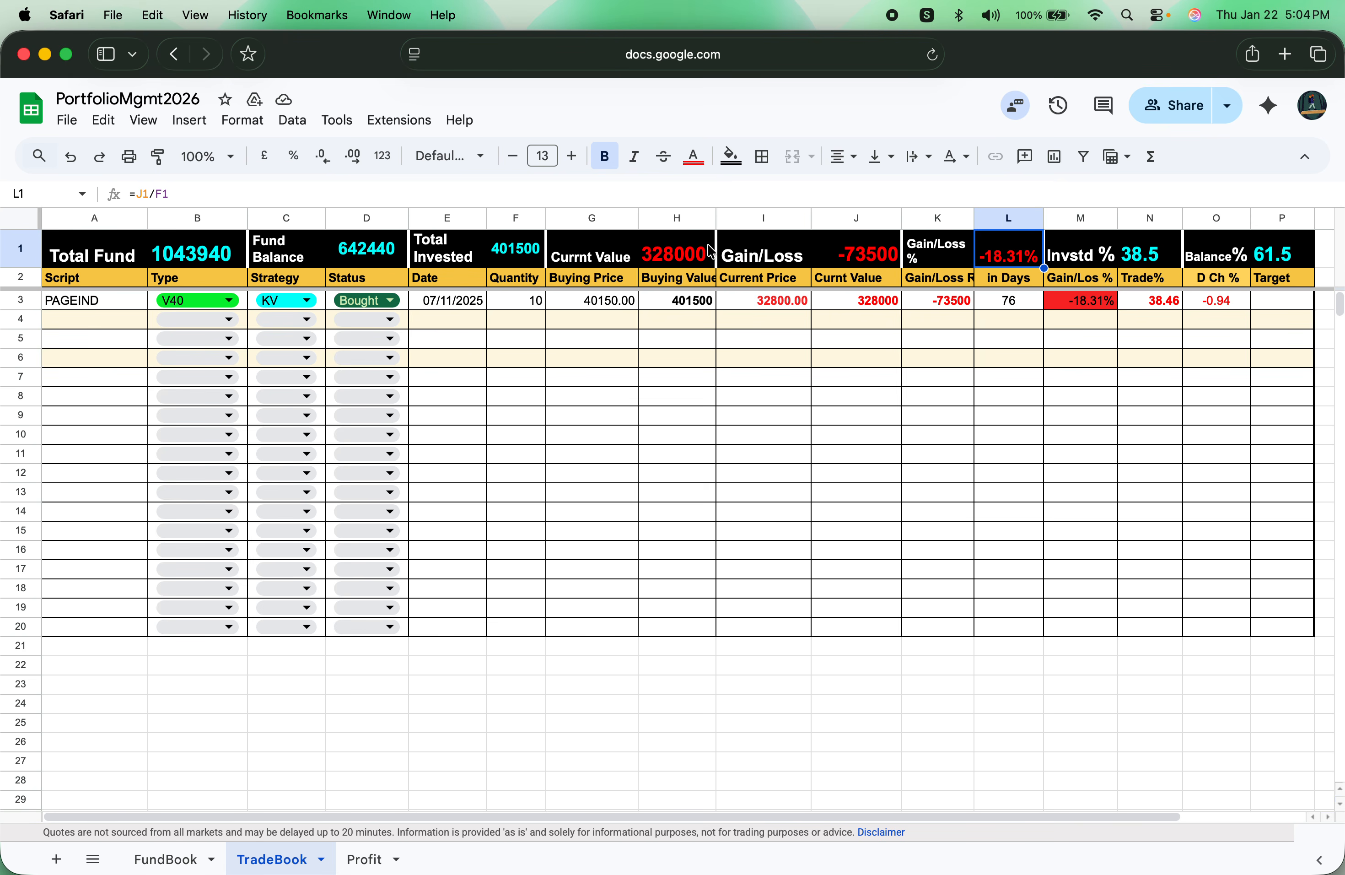
{"action": "left_click", "coordinate": [695, 262]}
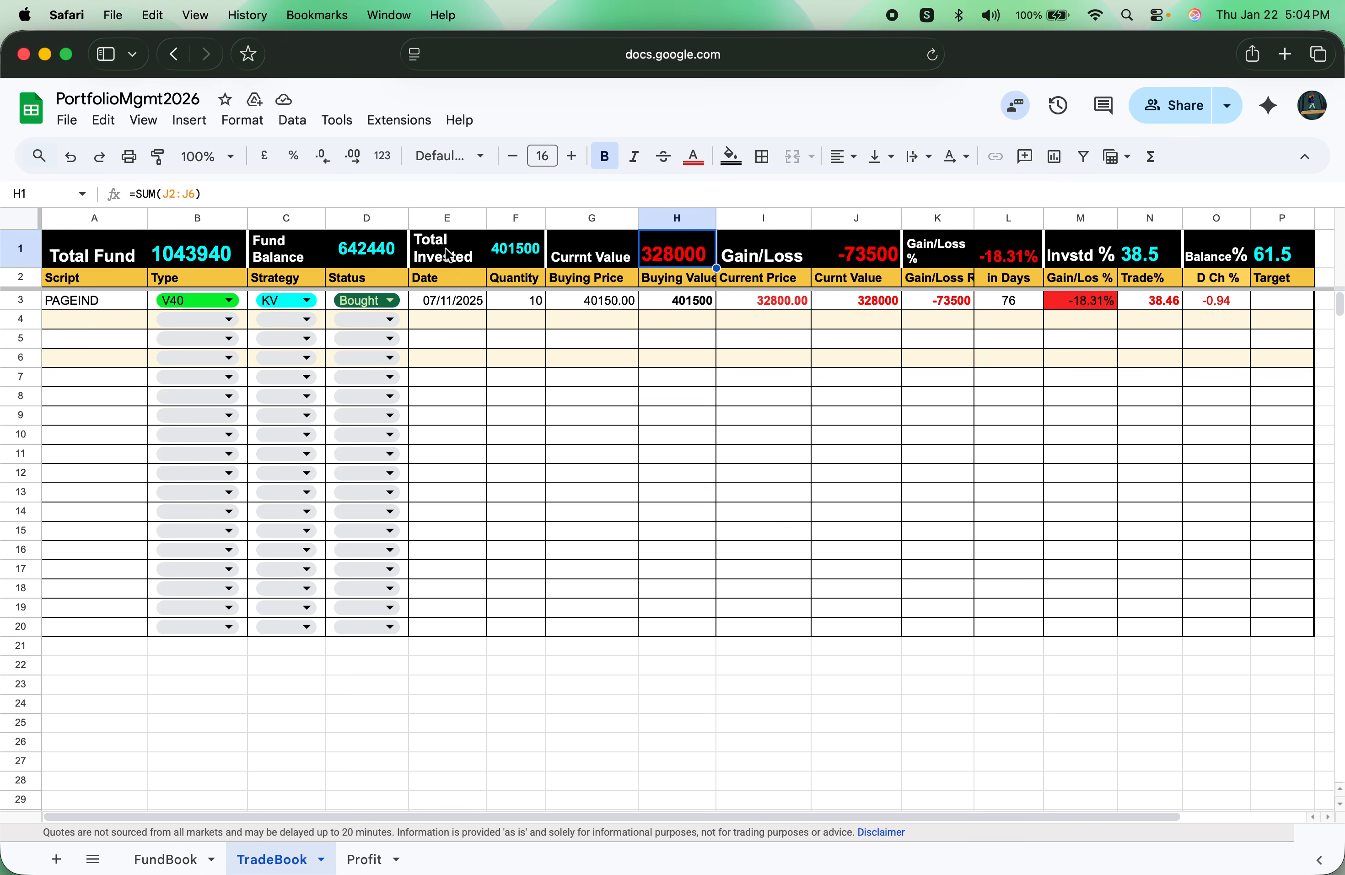
{"action": "left_click", "coordinate": [519, 254]}
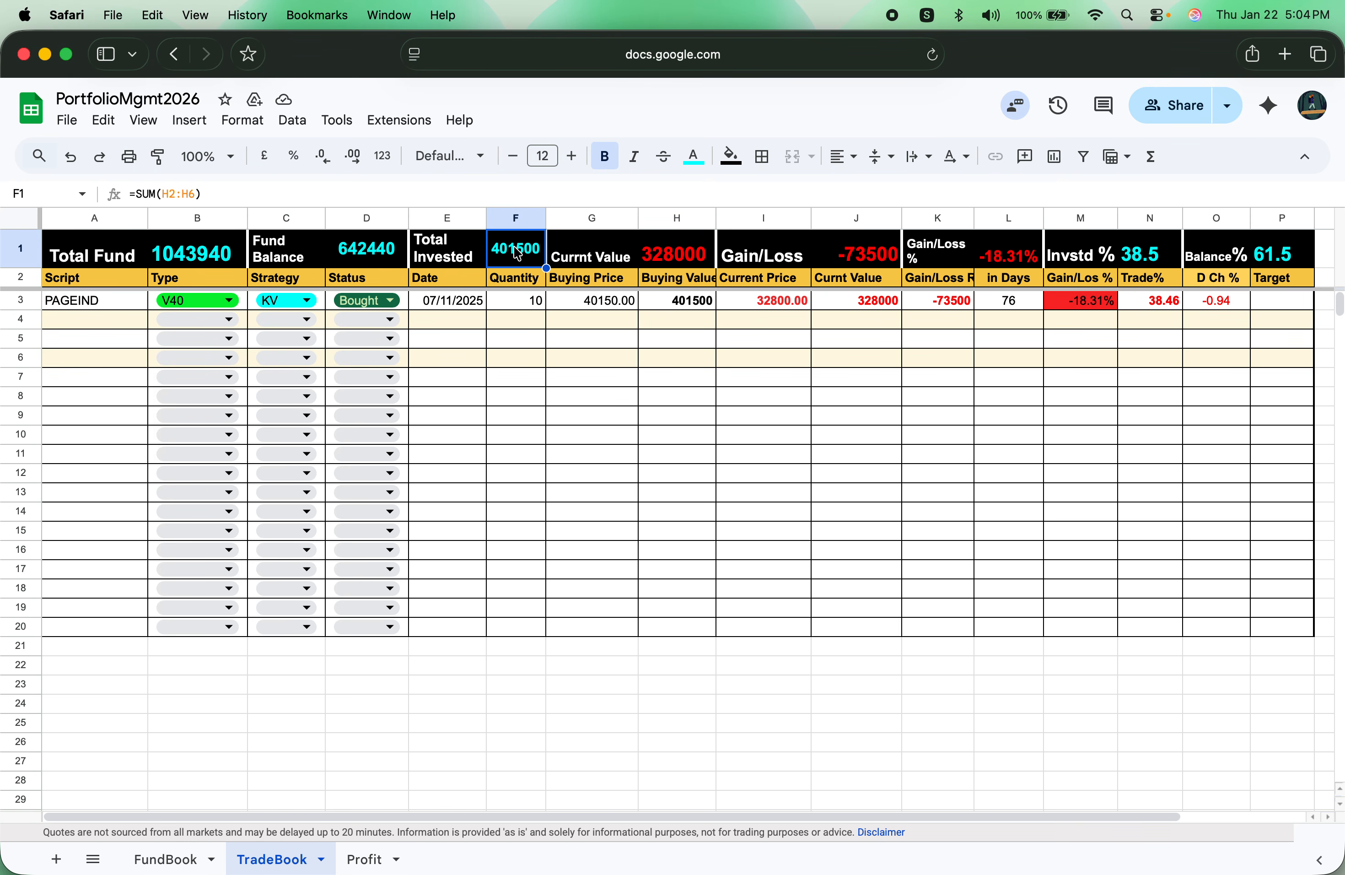
Step: Trace TradeBook's Total Fund formula in B1 to the New Total Fund Value in FundBook G3, and return to TradeBook
{"action": "left_click", "coordinate": [347, 253]}
{"action": "left_click", "coordinate": [167, 257]}
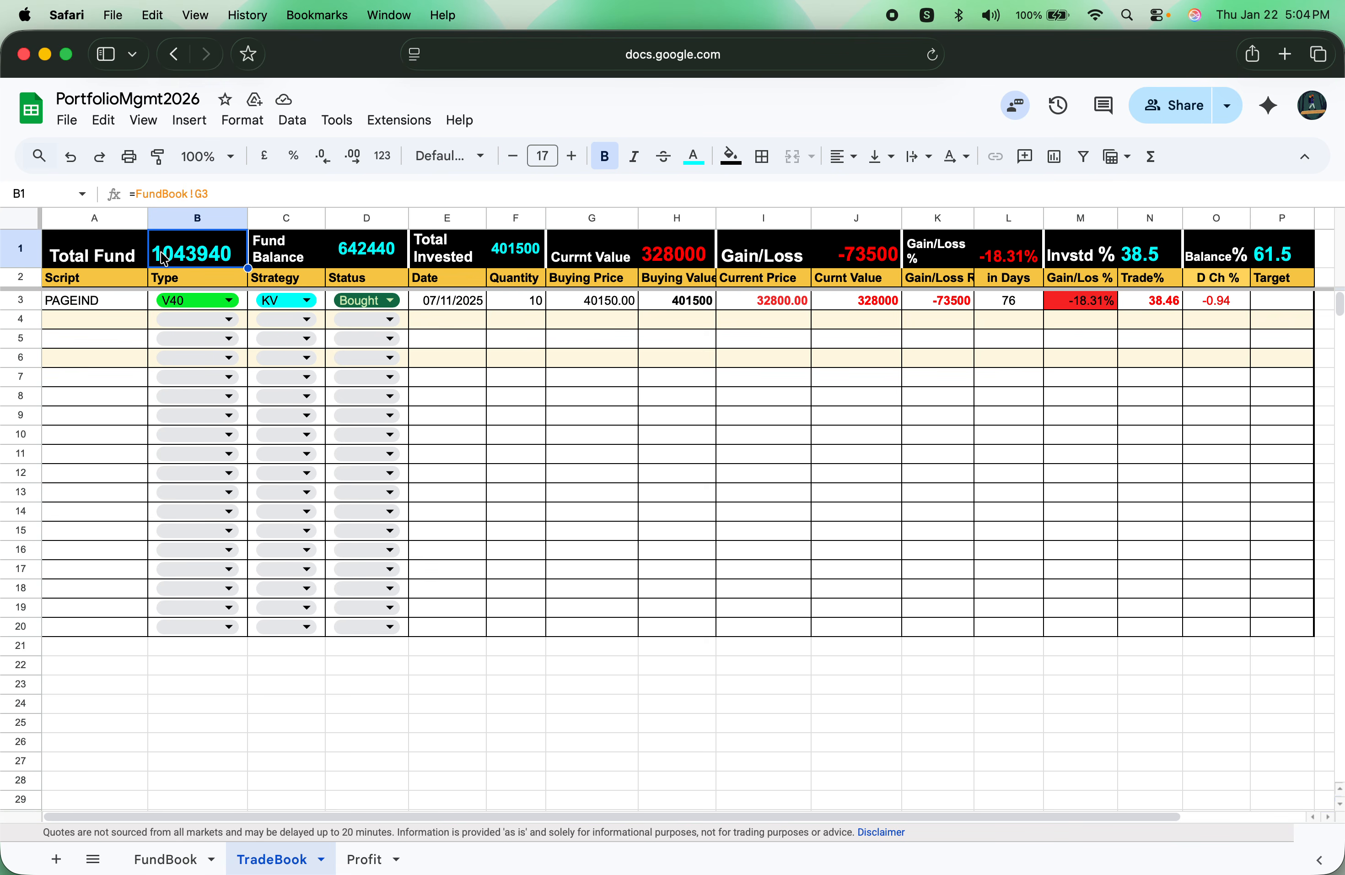
{"action": "double_click", "coordinate": [209, 266]}
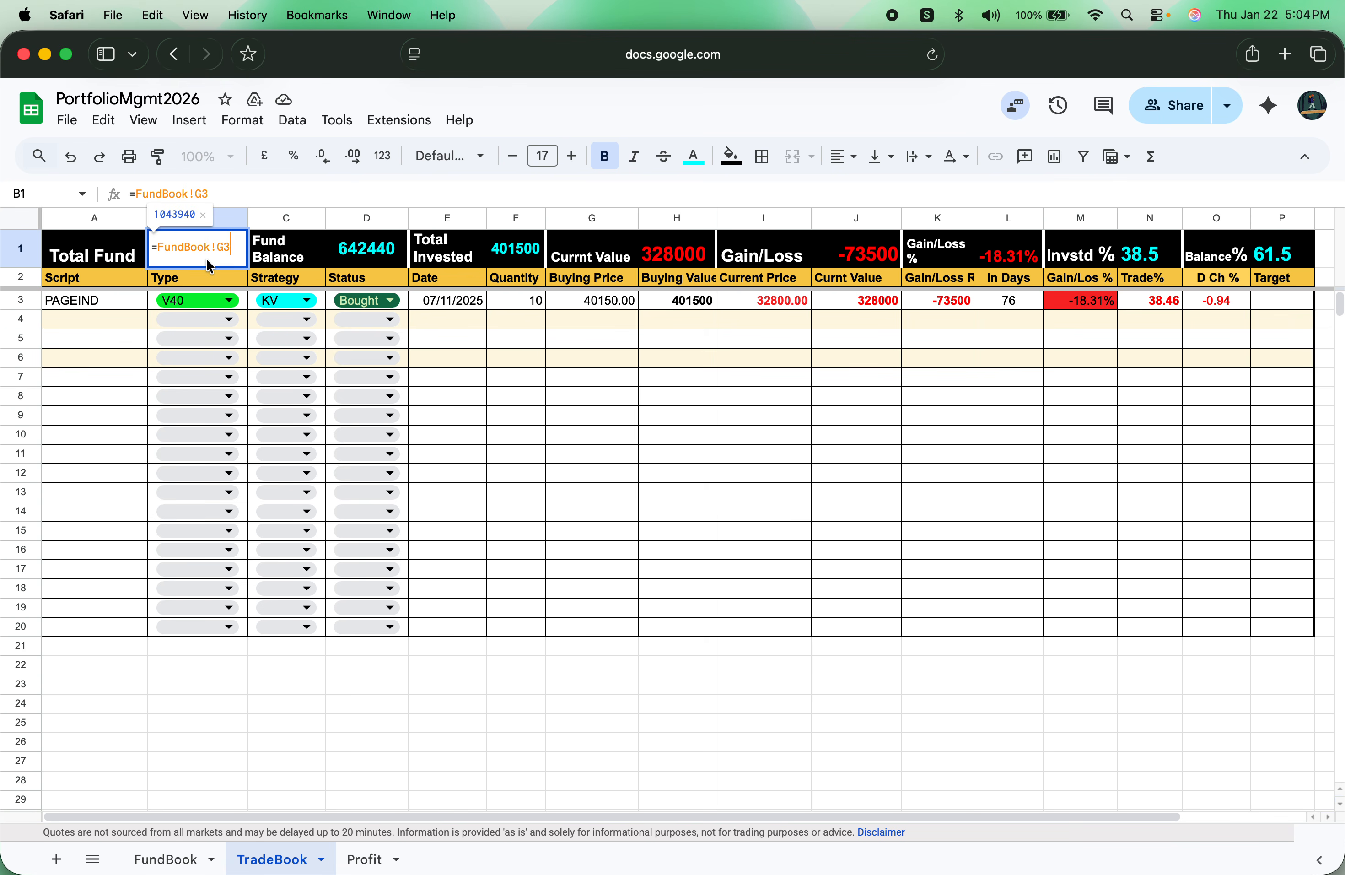
{"action": "left_click", "coordinate": [317, 682]}
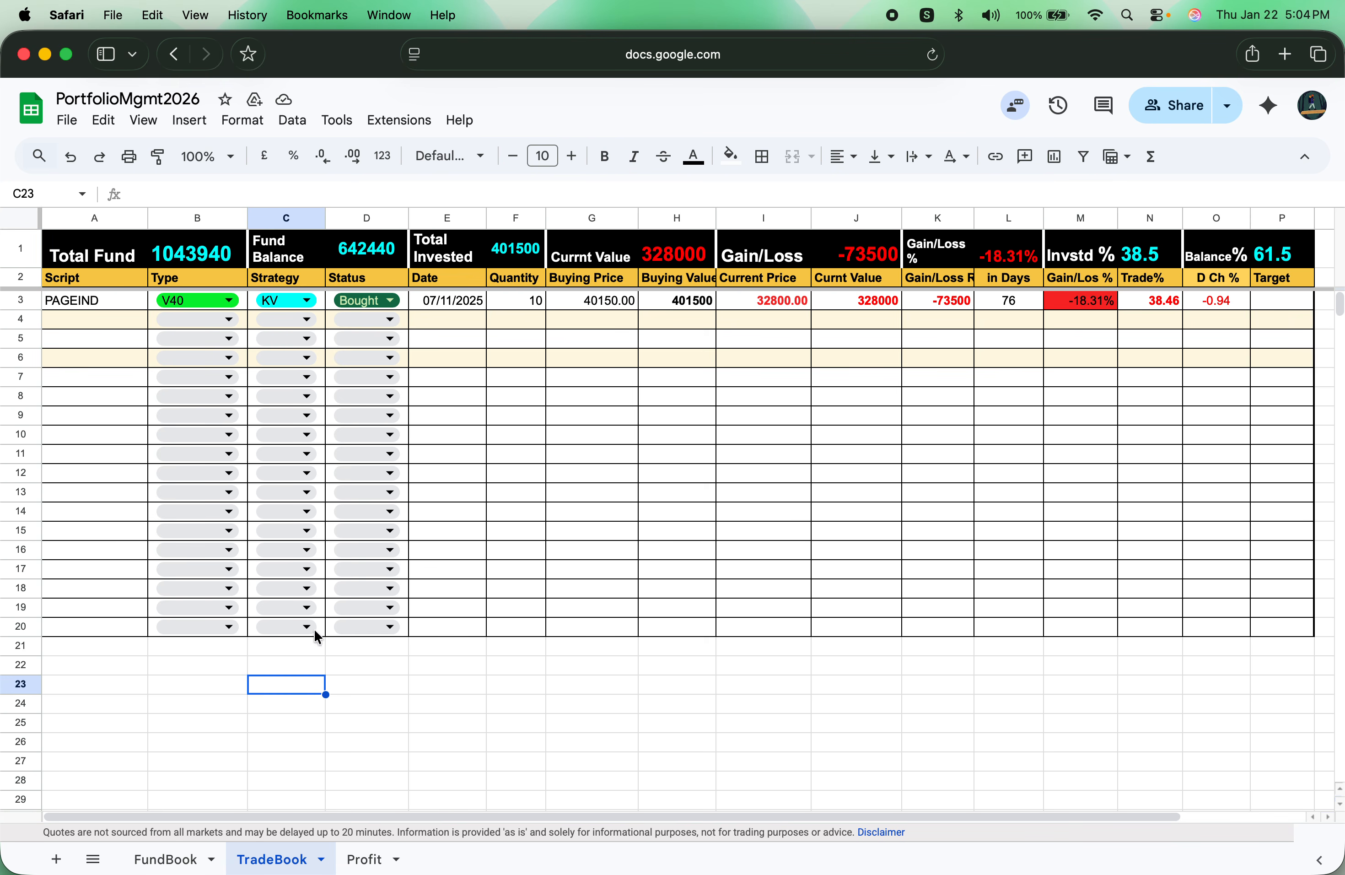
{"action": "left_click", "coordinate": [171, 859]}
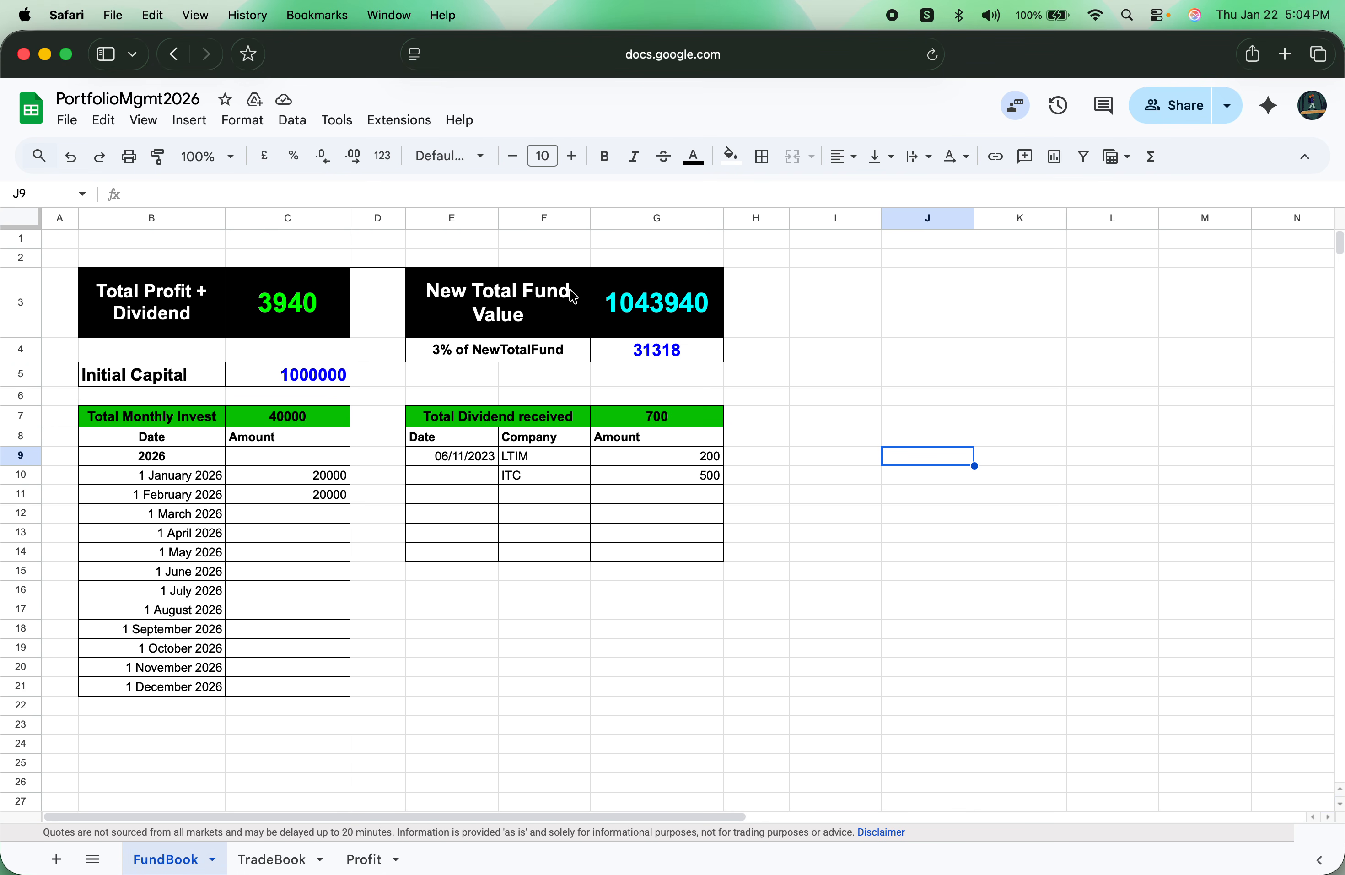
{"action": "left_click", "coordinate": [629, 299]}
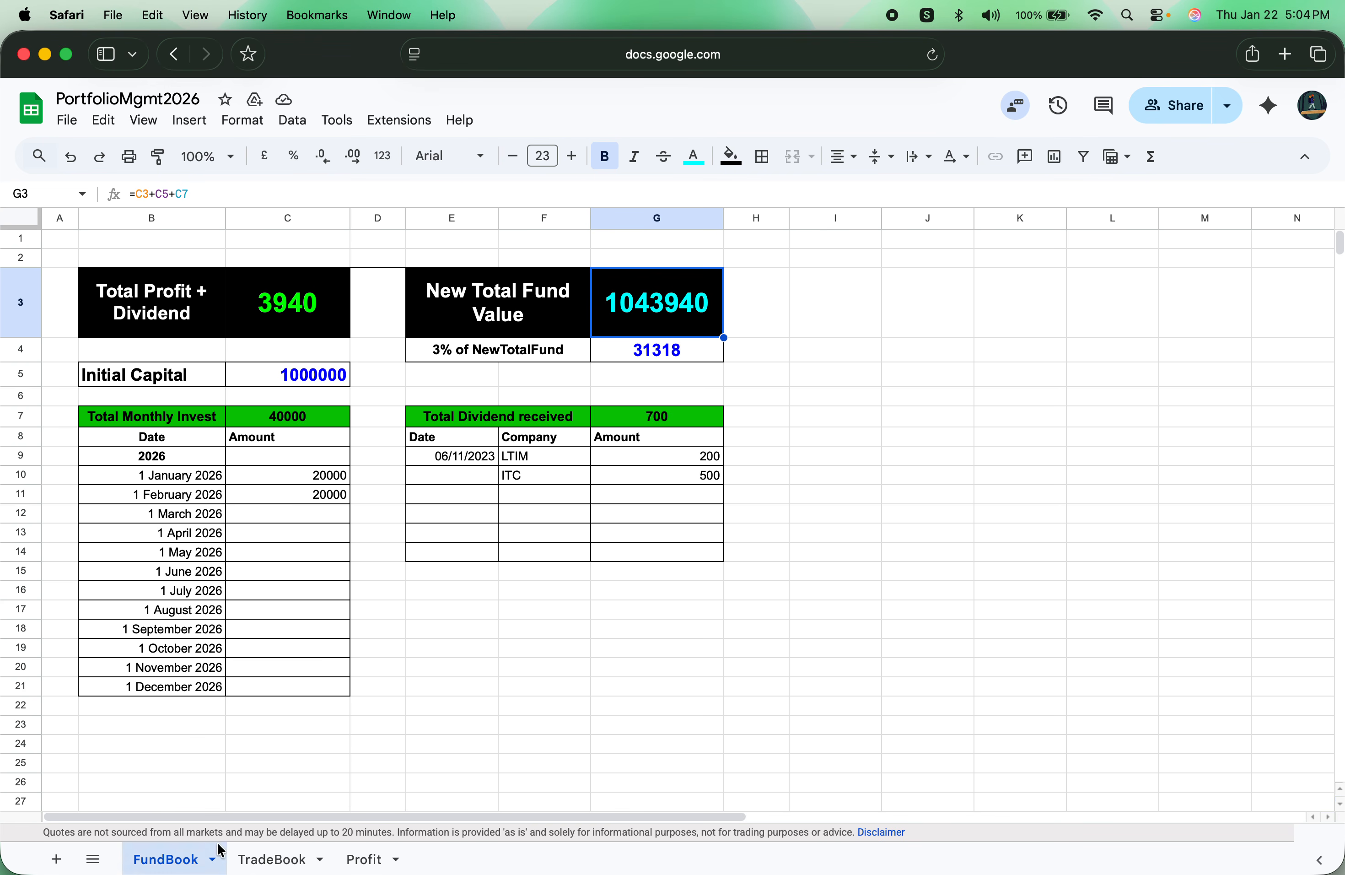
{"action": "left_click", "coordinate": [255, 859]}
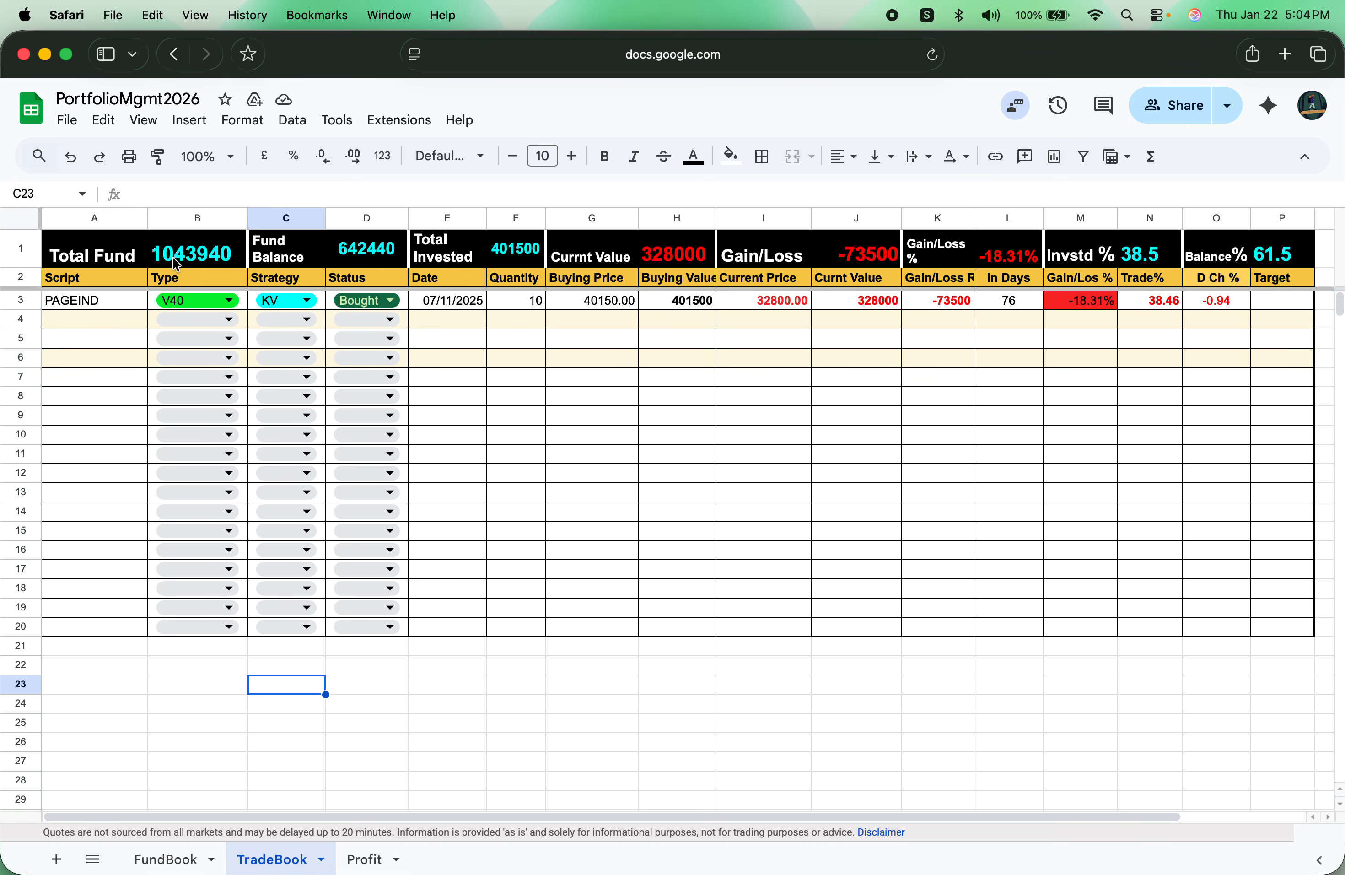
Step: Compare the Total Fund reference in B1 with the Fund Balance formula in D1
{"action": "left_click", "coordinate": [202, 266]}
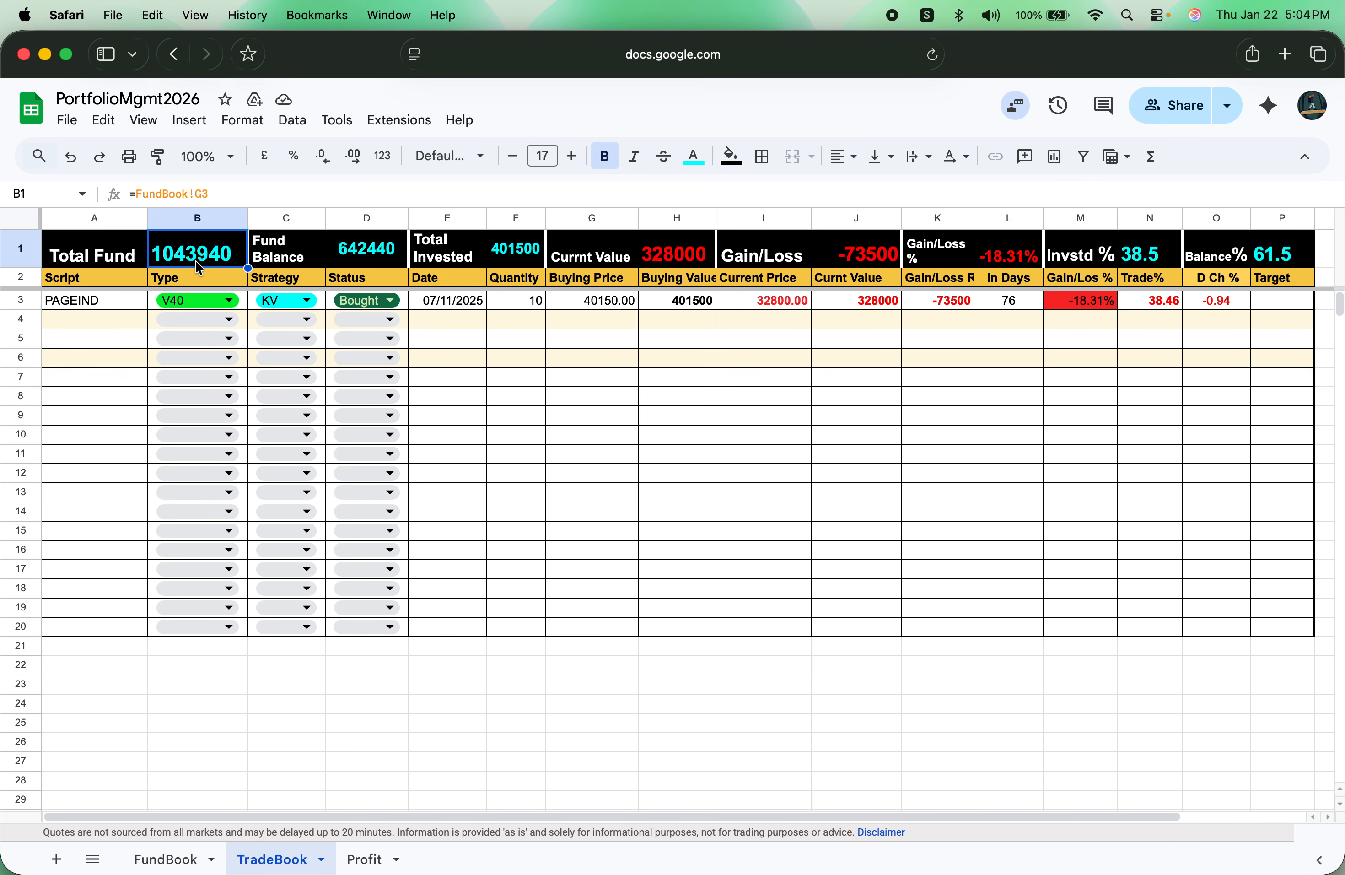
{"action": "left_click", "coordinate": [366, 253]}
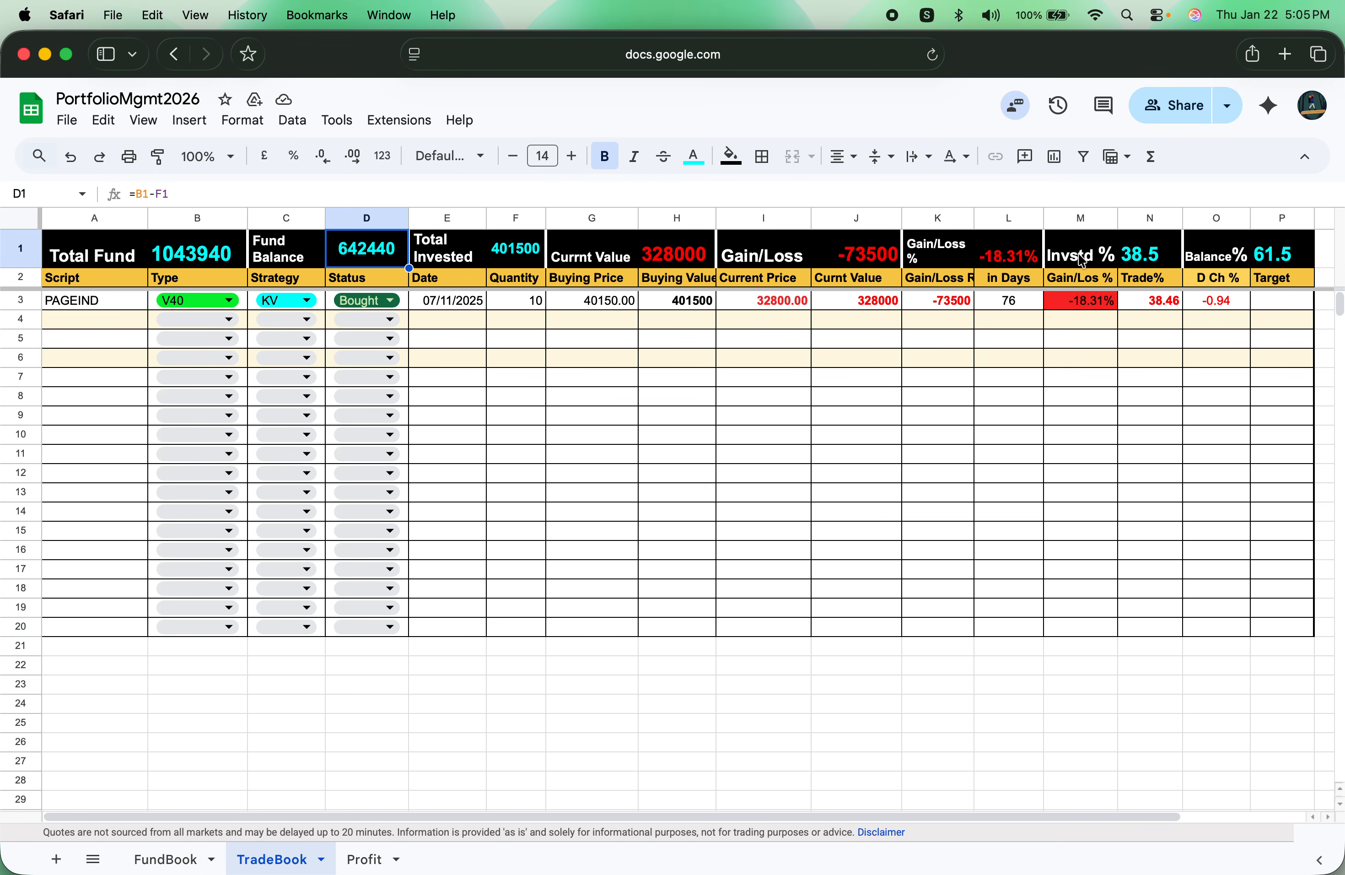
{"action": "left_click", "coordinate": [762, 390]}
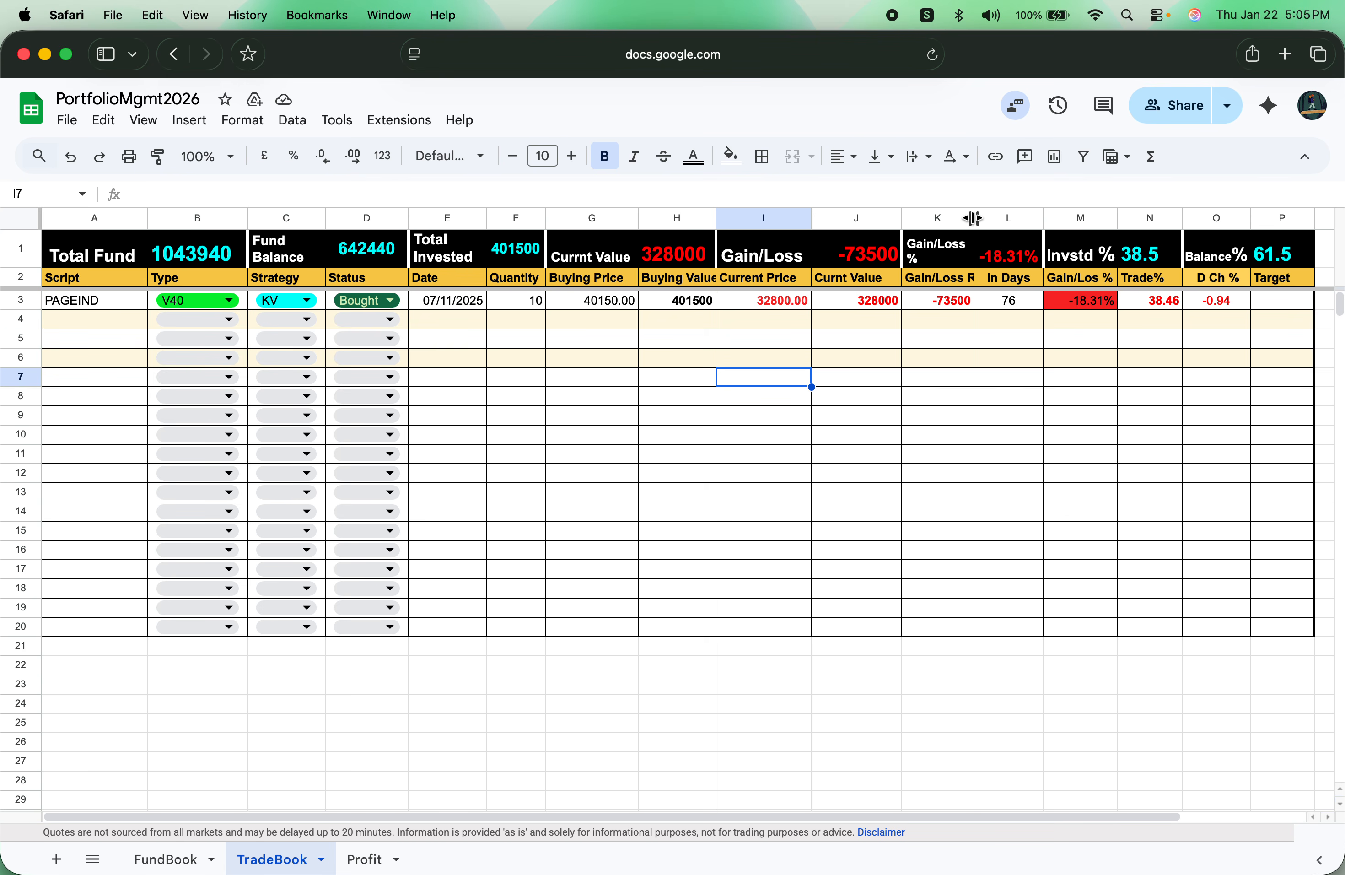
Step: Widen column K slightly and rename the Script header in A2 to "Stock"
{"action": "left_click_drag", "start_coordinate": [973, 217], "coordinate": [976, 218]}
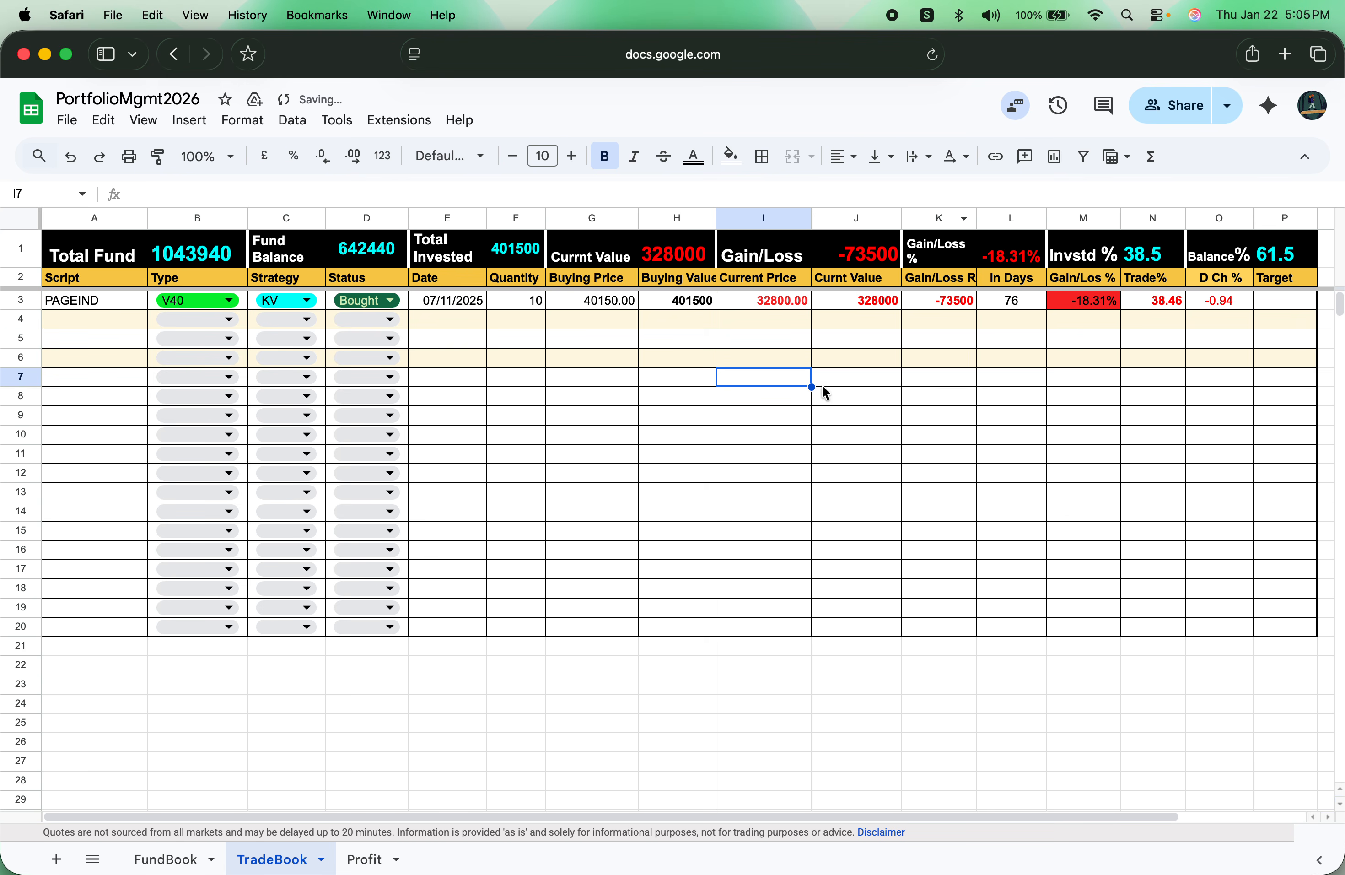
{"action": "double_click", "coordinate": [78, 280]}
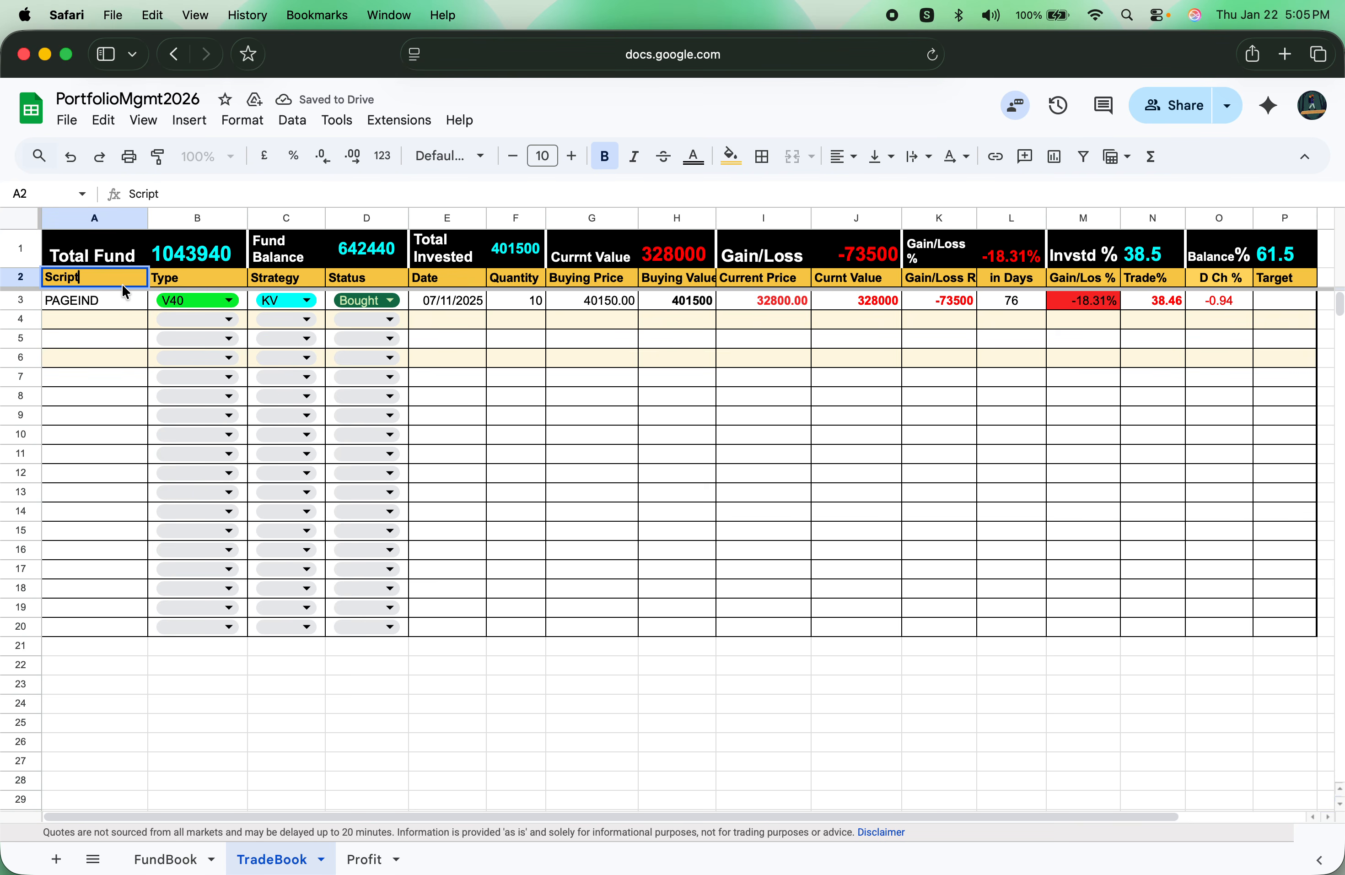
{"action": "left_click_drag", "start_coordinate": [85, 280], "coordinate": [50, 280]}
{"action": "type", "text": "S"}
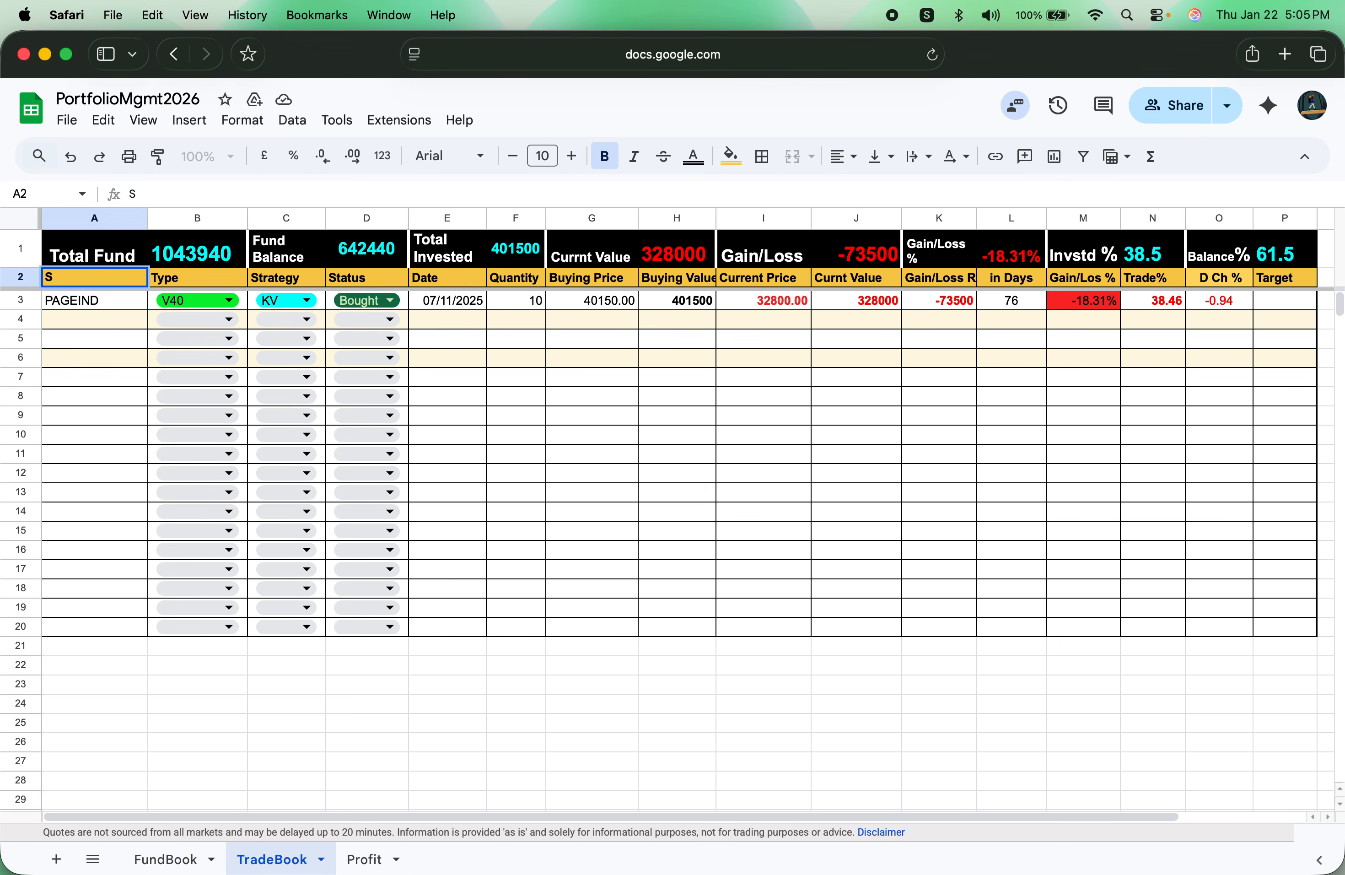
{"action": "type", "text": "tock"}
{"action": "left_click", "coordinate": [78, 340]}
Step: Review the Type dropdown's options in B3 and its data validation rule, leaving the items as they are
{"action": "left_click", "coordinate": [172, 275]}
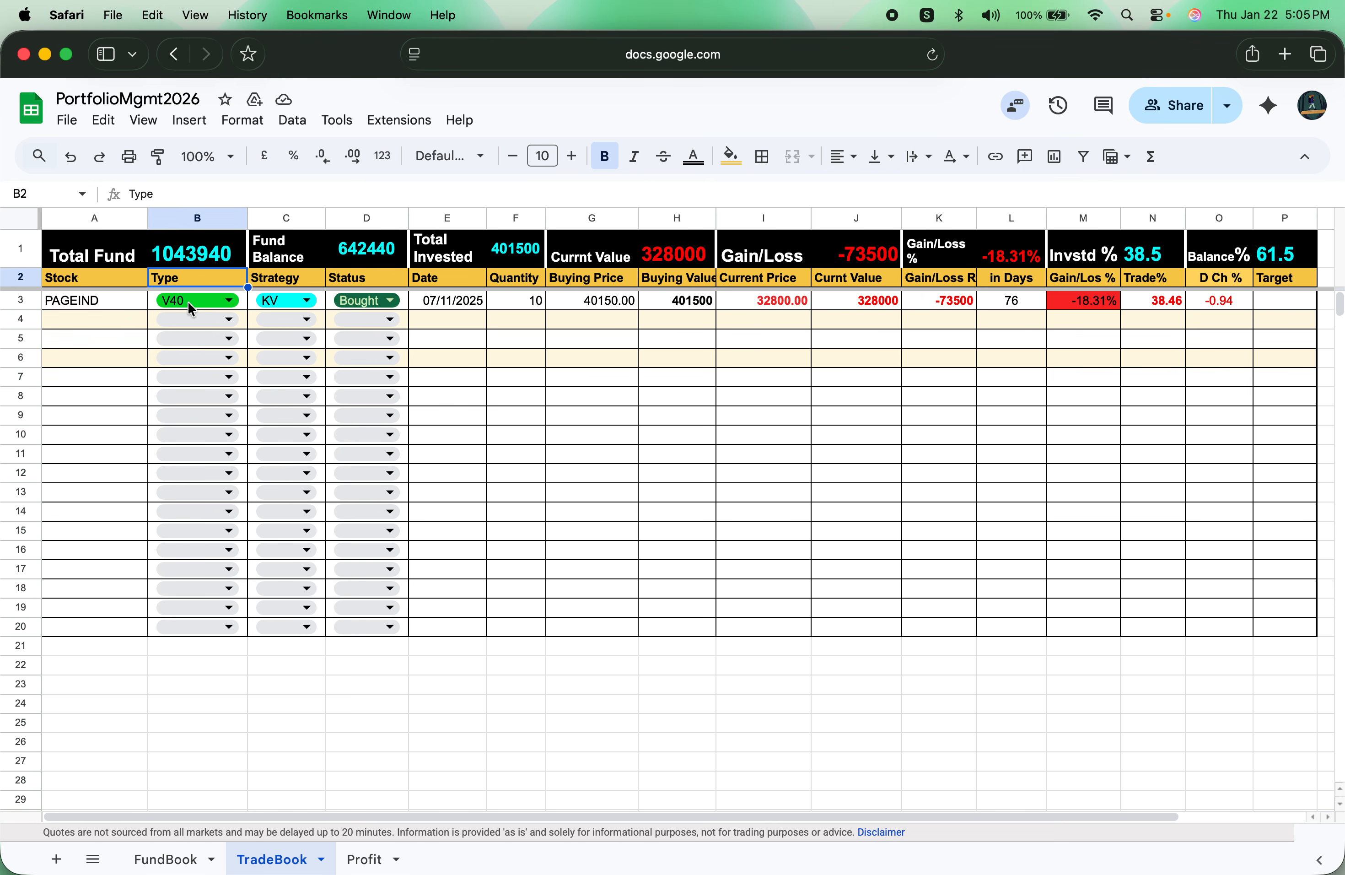
{"action": "double_click", "coordinate": [189, 303]}
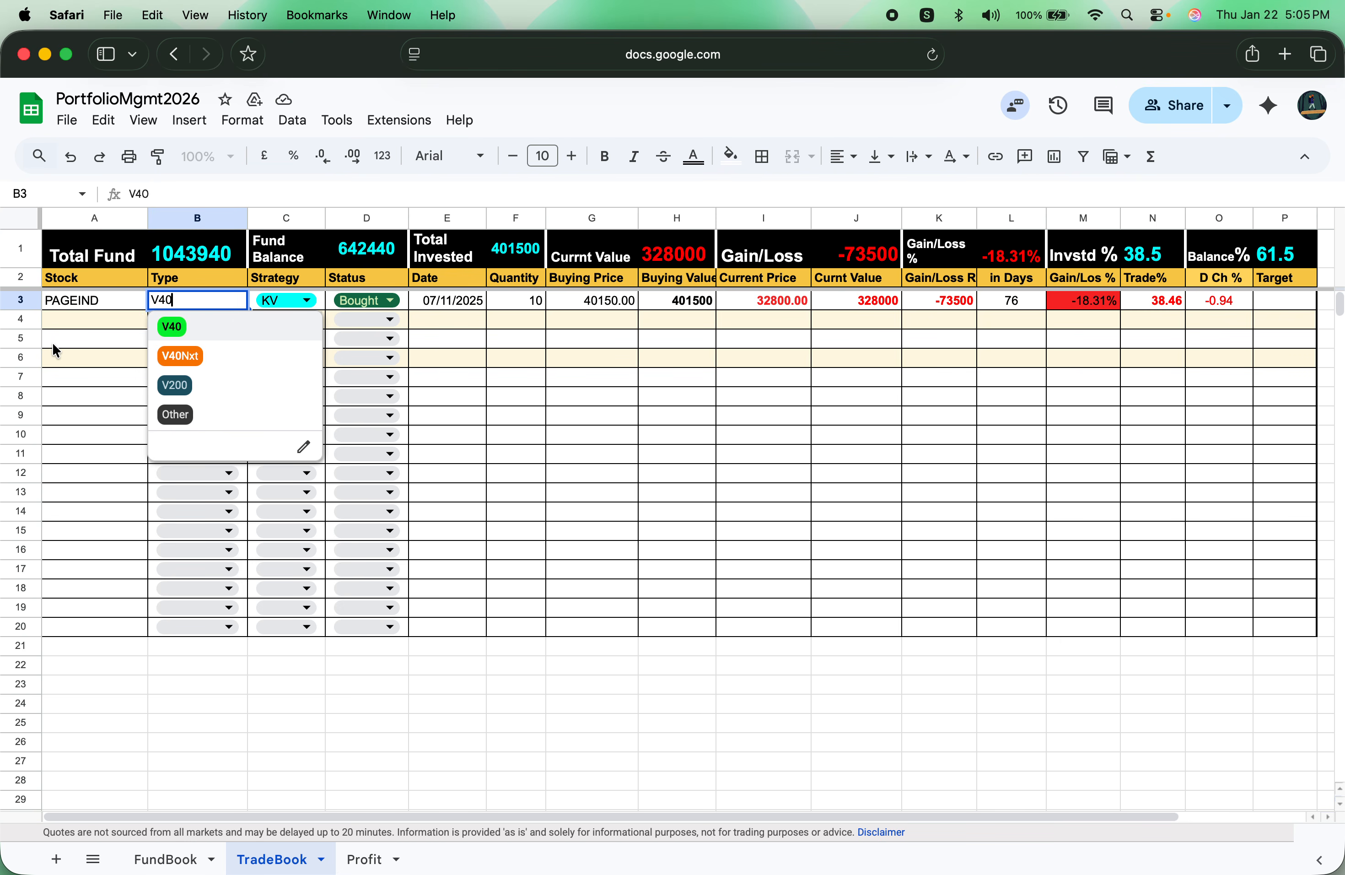
{"action": "left_click", "coordinate": [303, 454]}
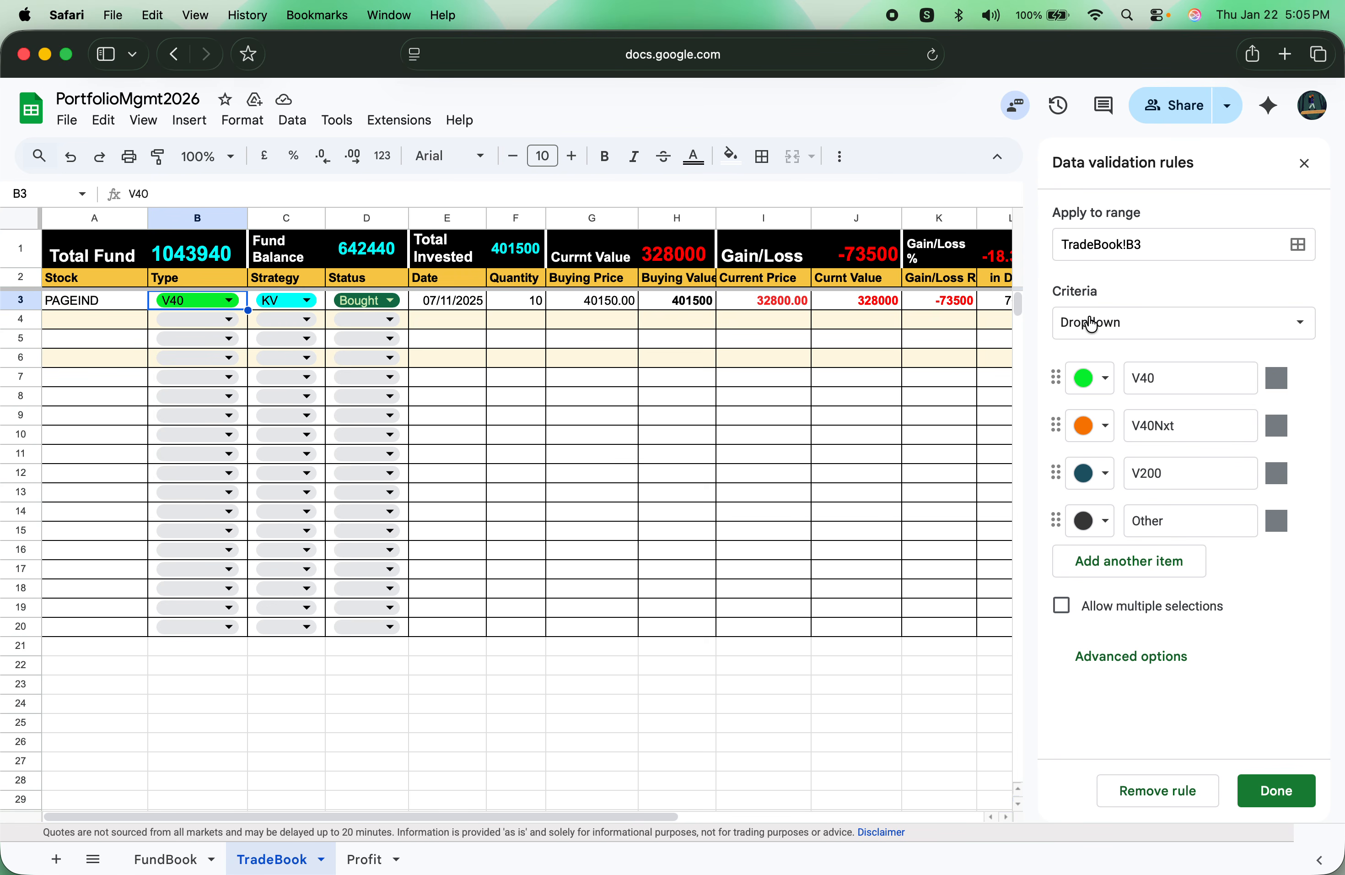
{"action": "left_click", "coordinate": [1167, 380]}
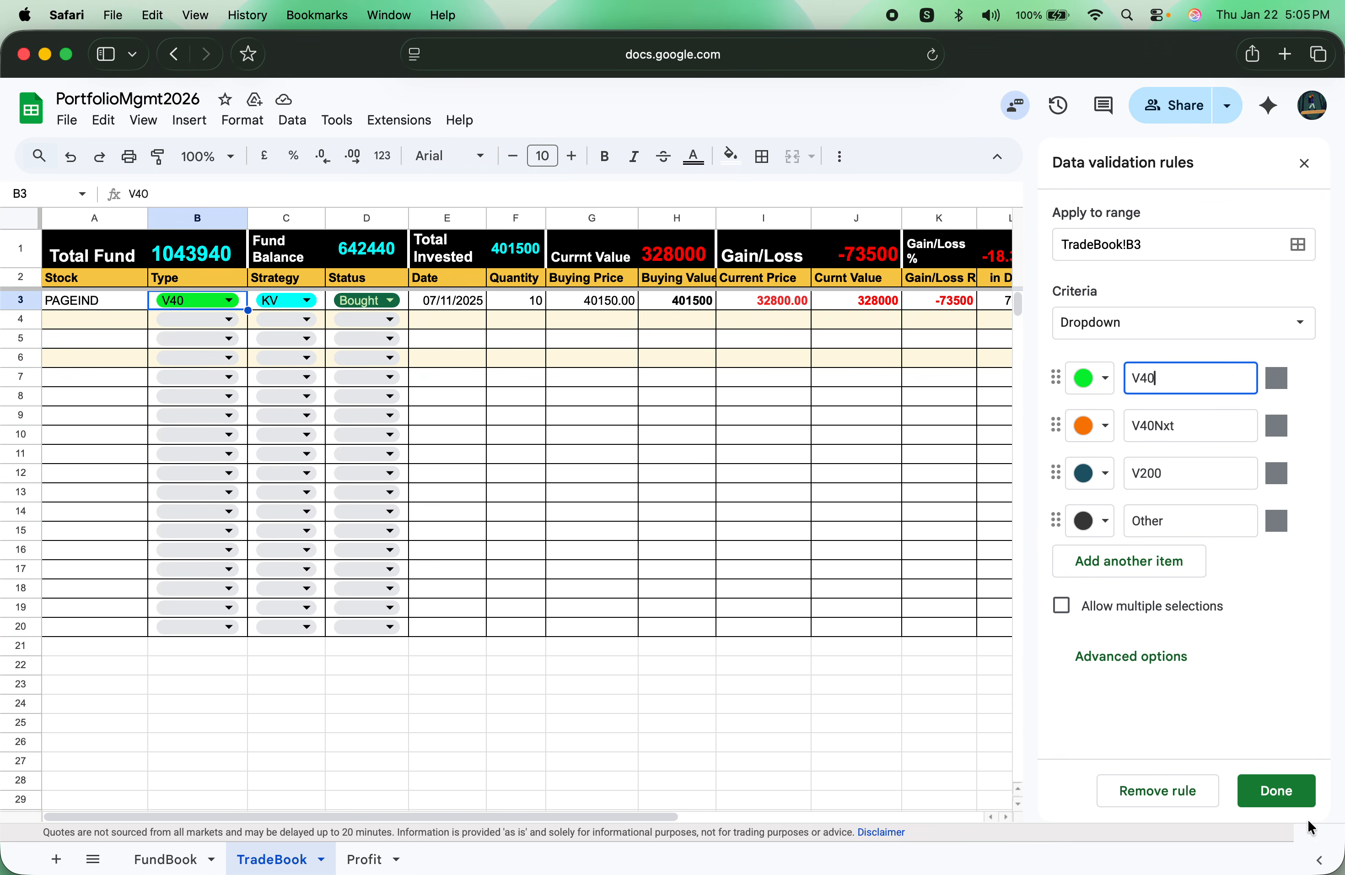
{"action": "left_click", "coordinate": [1274, 790]}
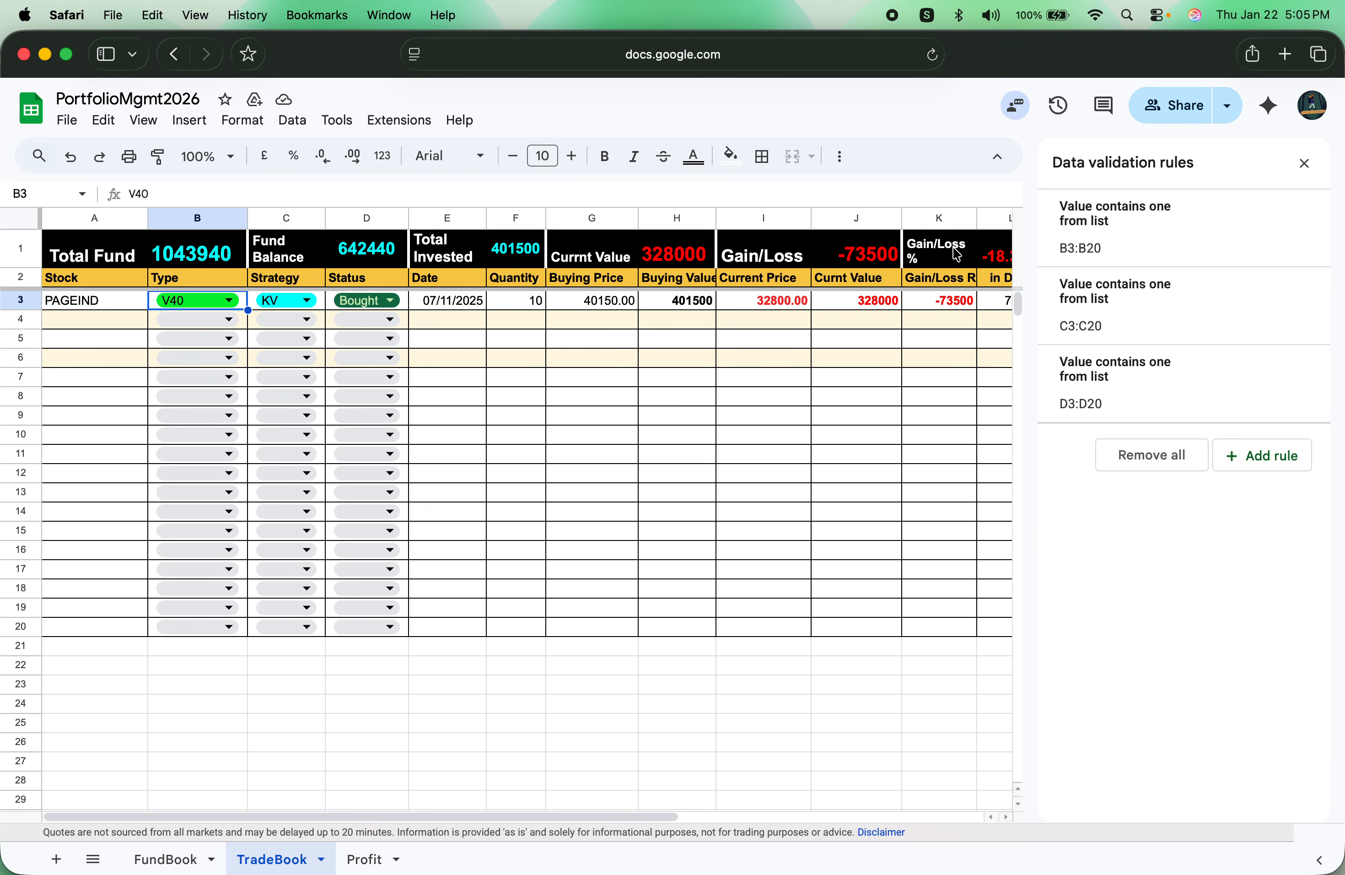
{"action": "left_click", "coordinate": [1305, 164]}
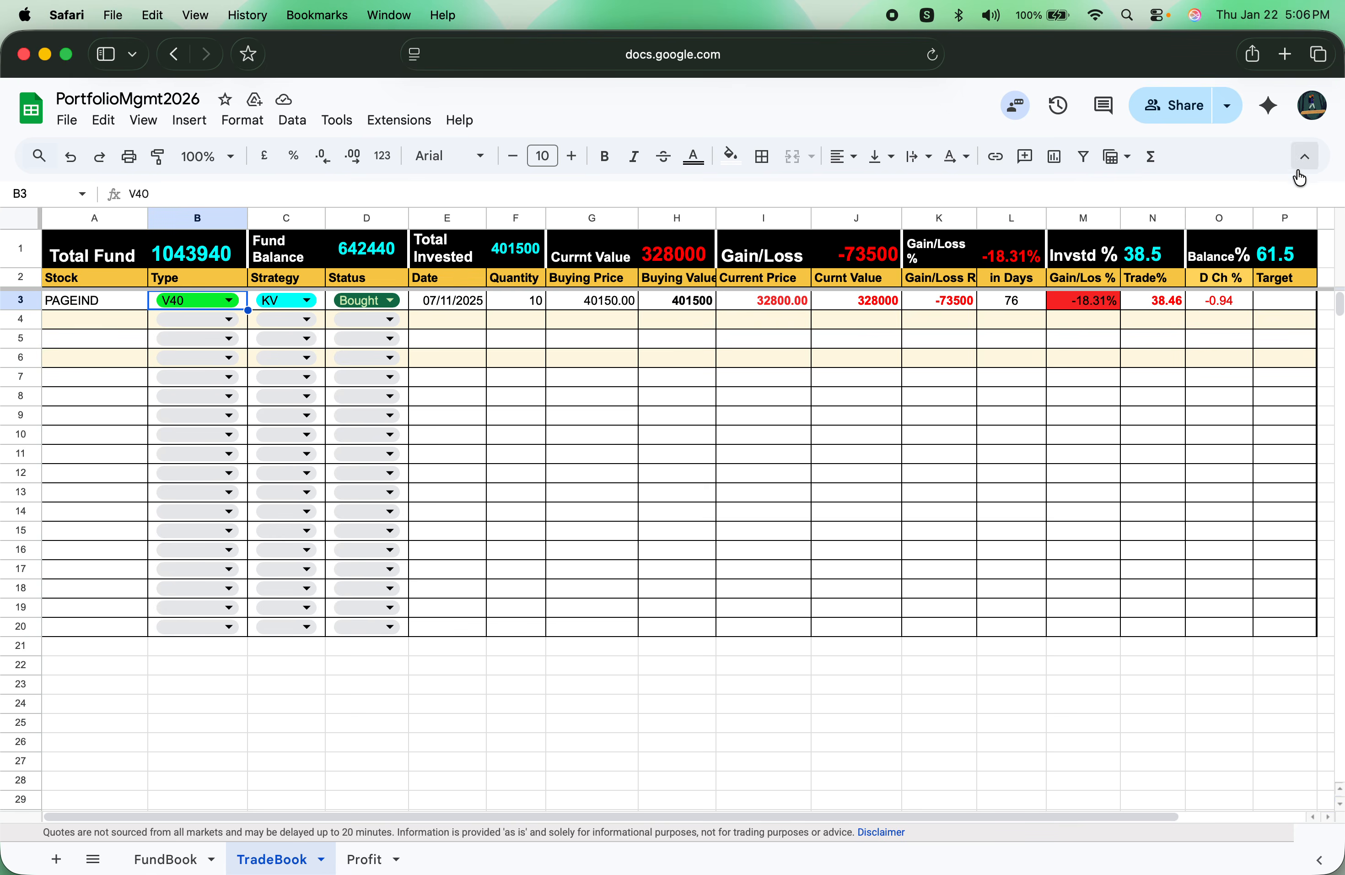
{"action": "left_click", "coordinate": [497, 452]}
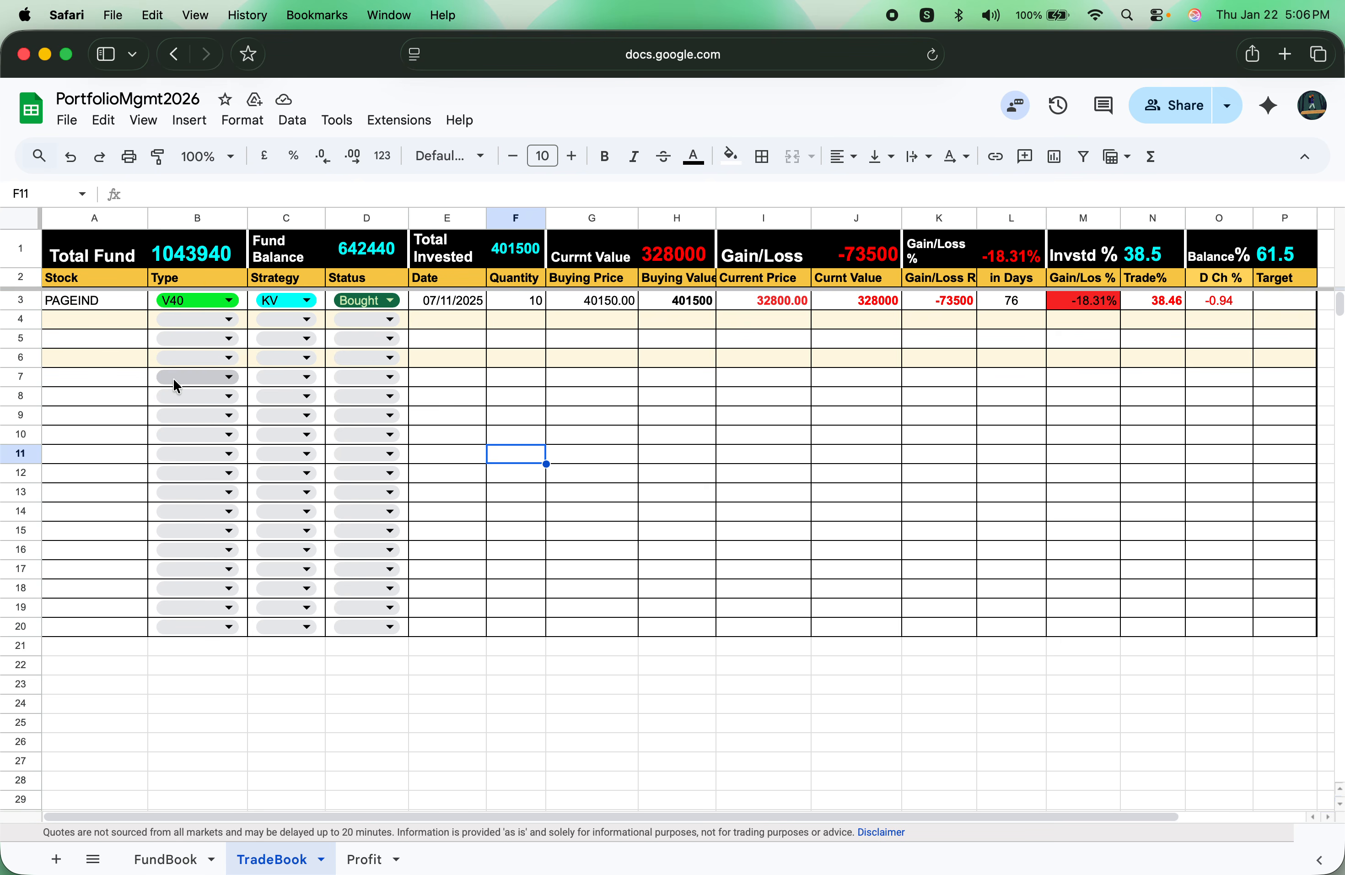
Step: Review the Strategy and Status dropdown options for the PAGEIND trade in C3 and D3, keeping the selected values
{"action": "left_click", "coordinate": [295, 284]}
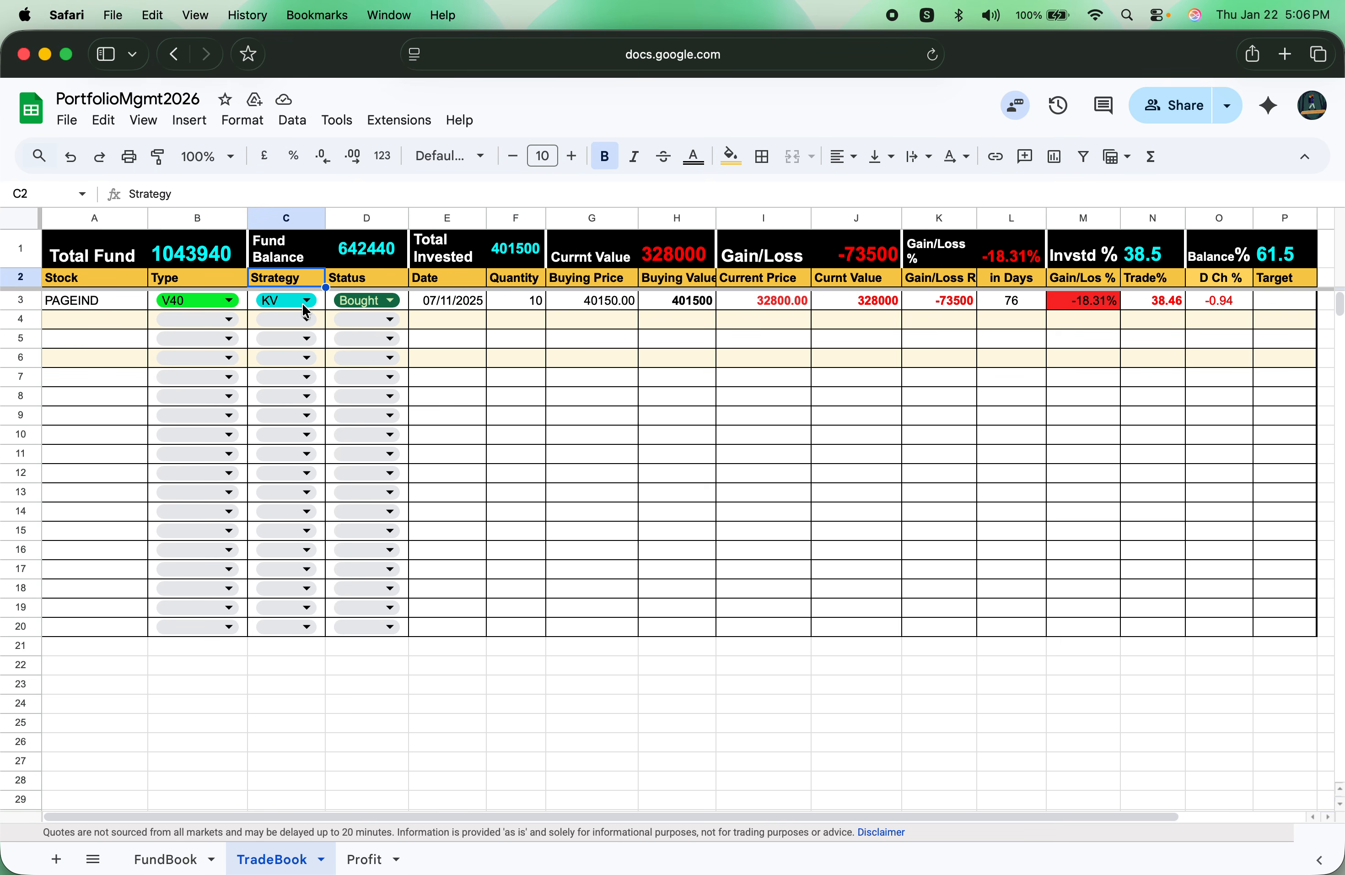
{"action": "left_click", "coordinate": [304, 305]}
{"action": "left_click", "coordinate": [547, 366]}
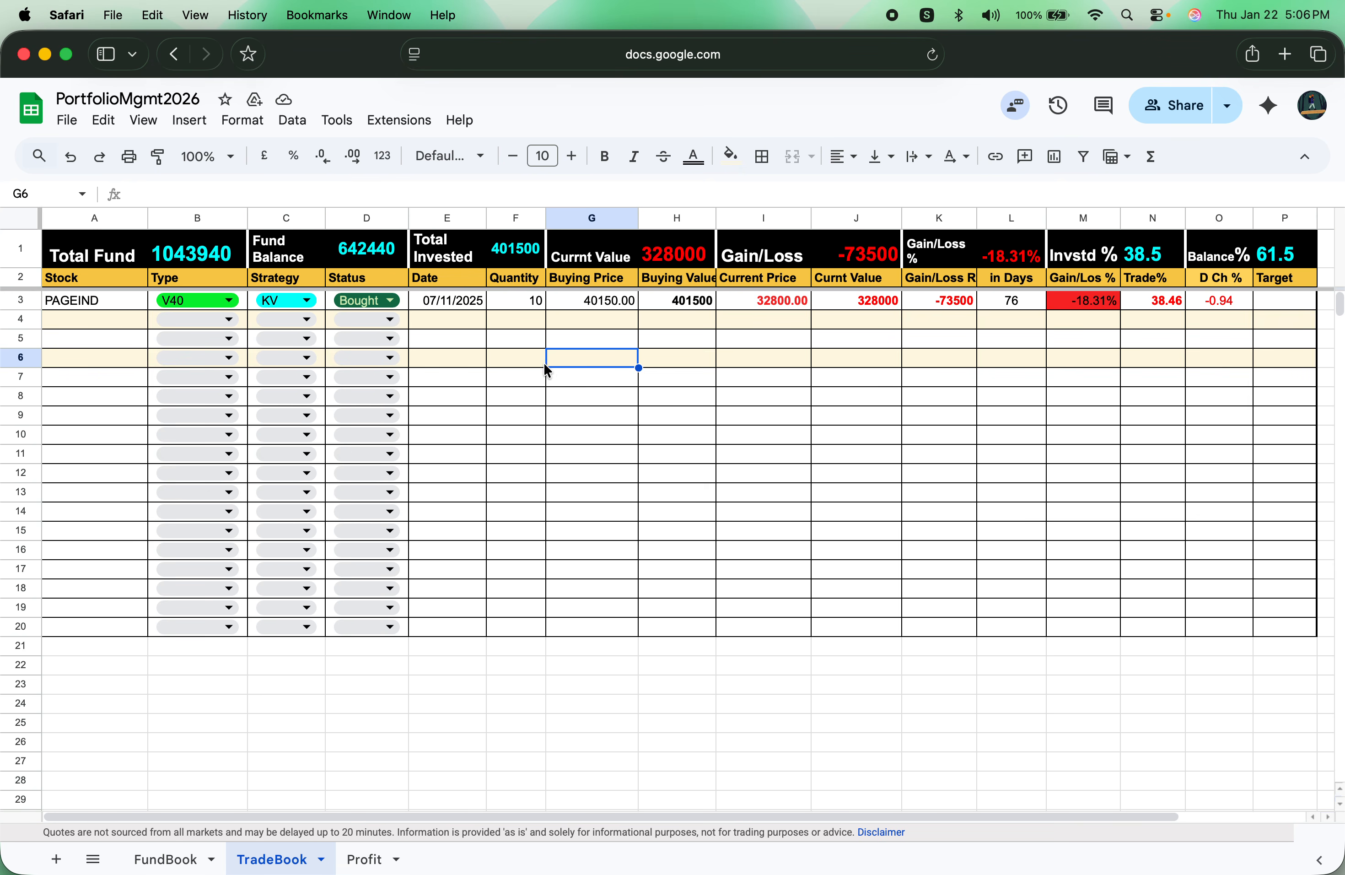
{"action": "left_click", "coordinate": [307, 300]}
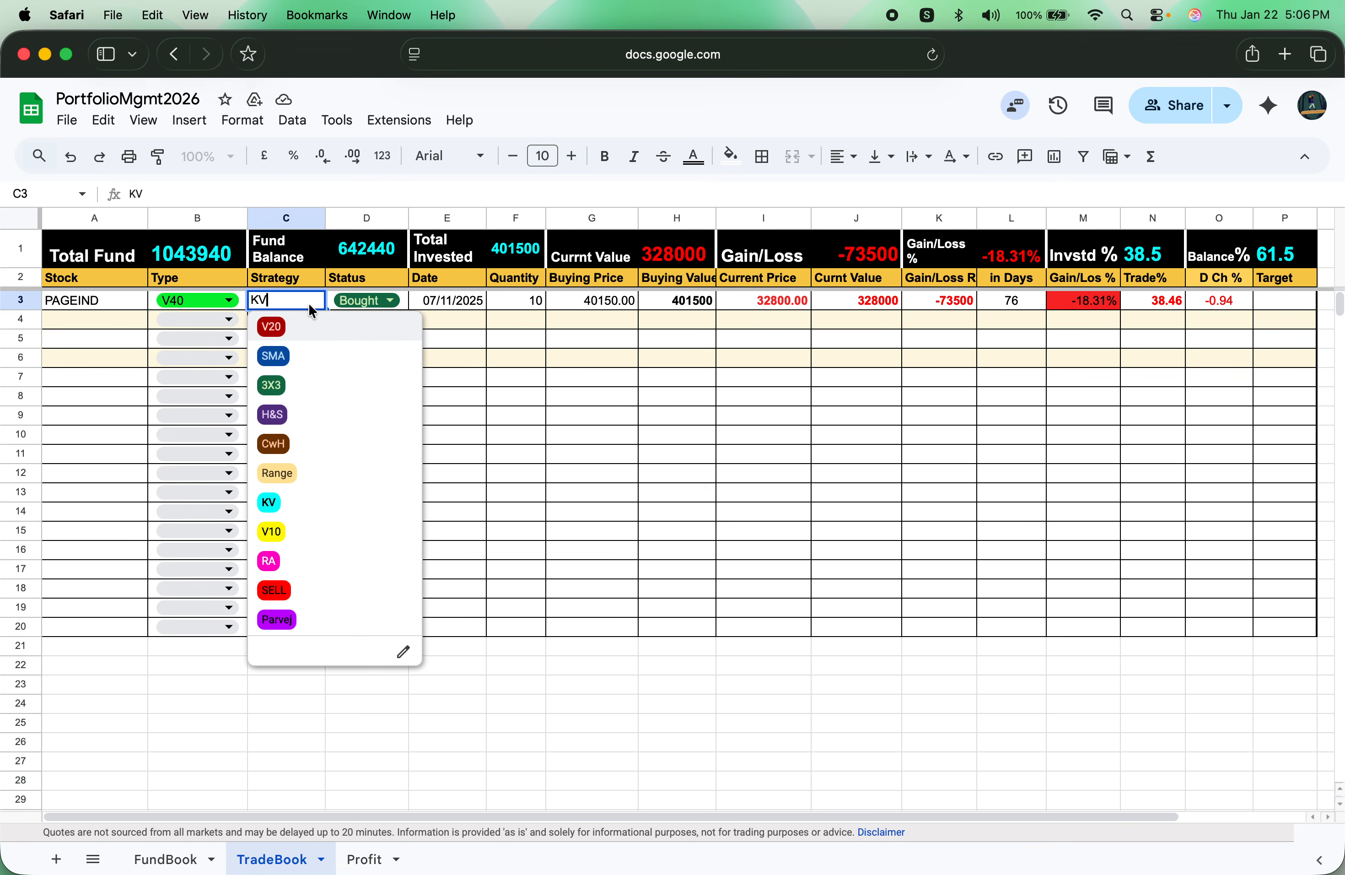
{"action": "left_click", "coordinate": [527, 417]}
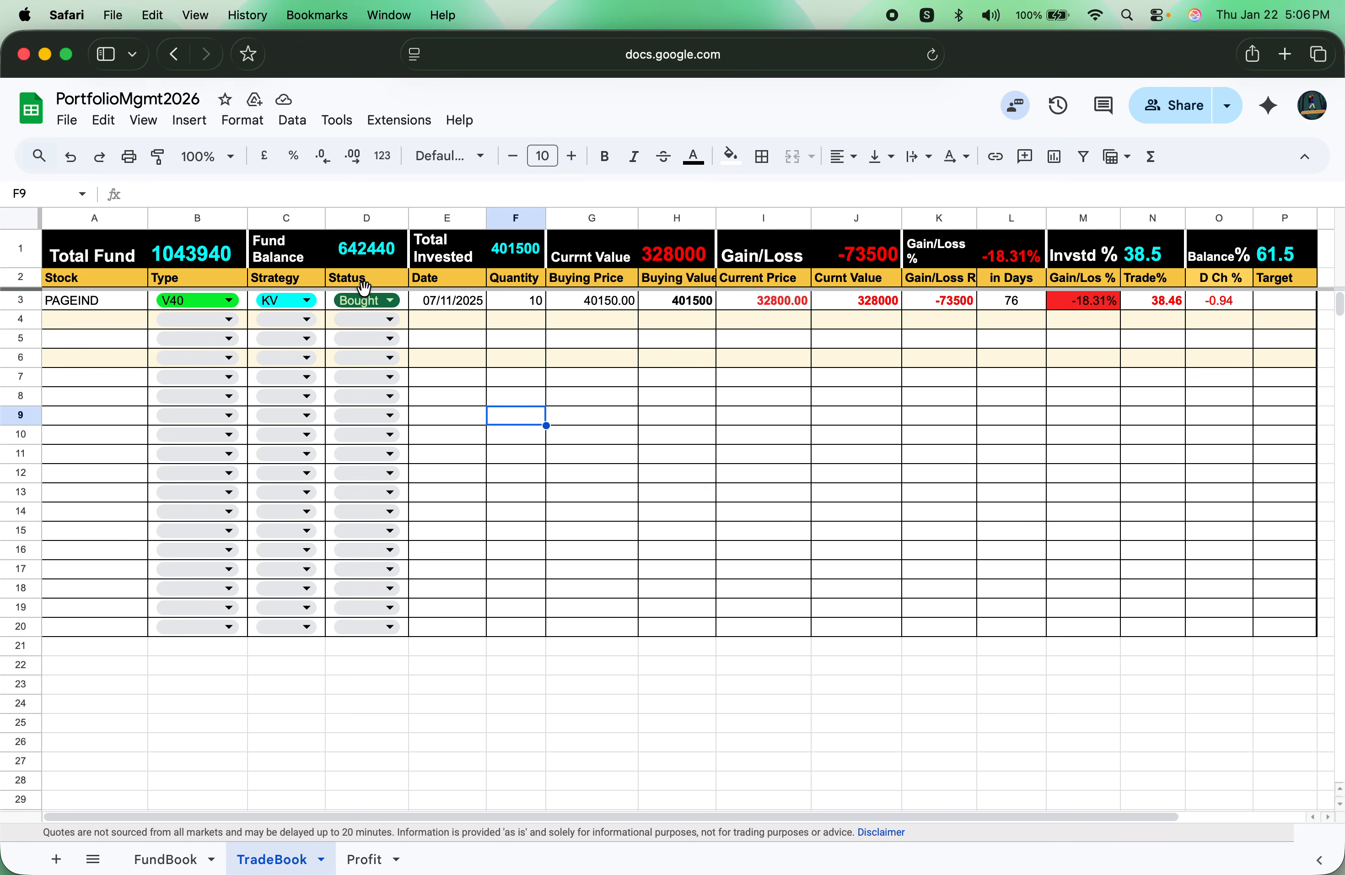
{"action": "left_click", "coordinate": [391, 300]}
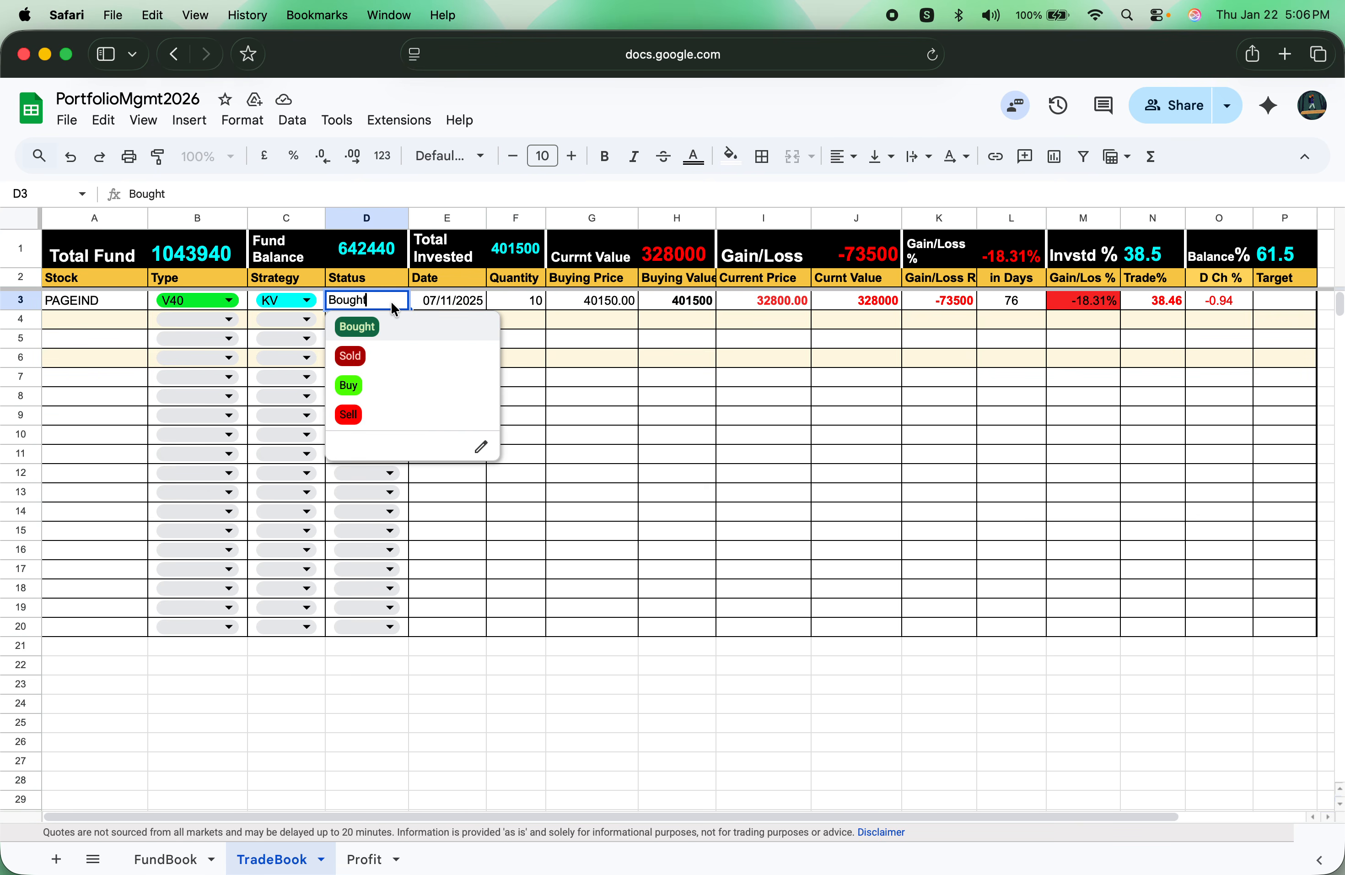
{"action": "left_click", "coordinate": [588, 359]}
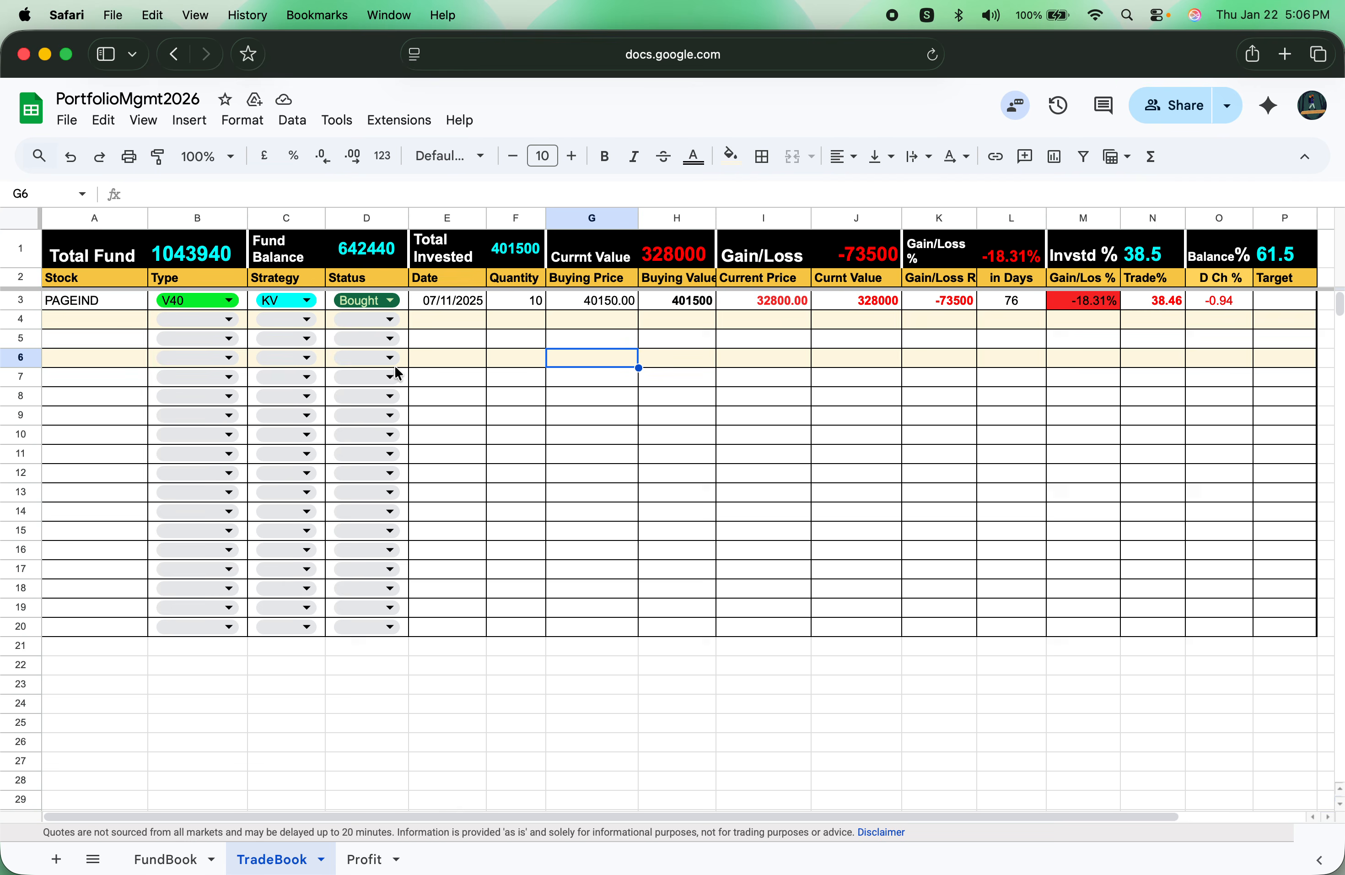
Step: Inspect the trade date's calendar picker in E3 and the in Days formula in L3 that refers to it
{"action": "left_click", "coordinate": [456, 308]}
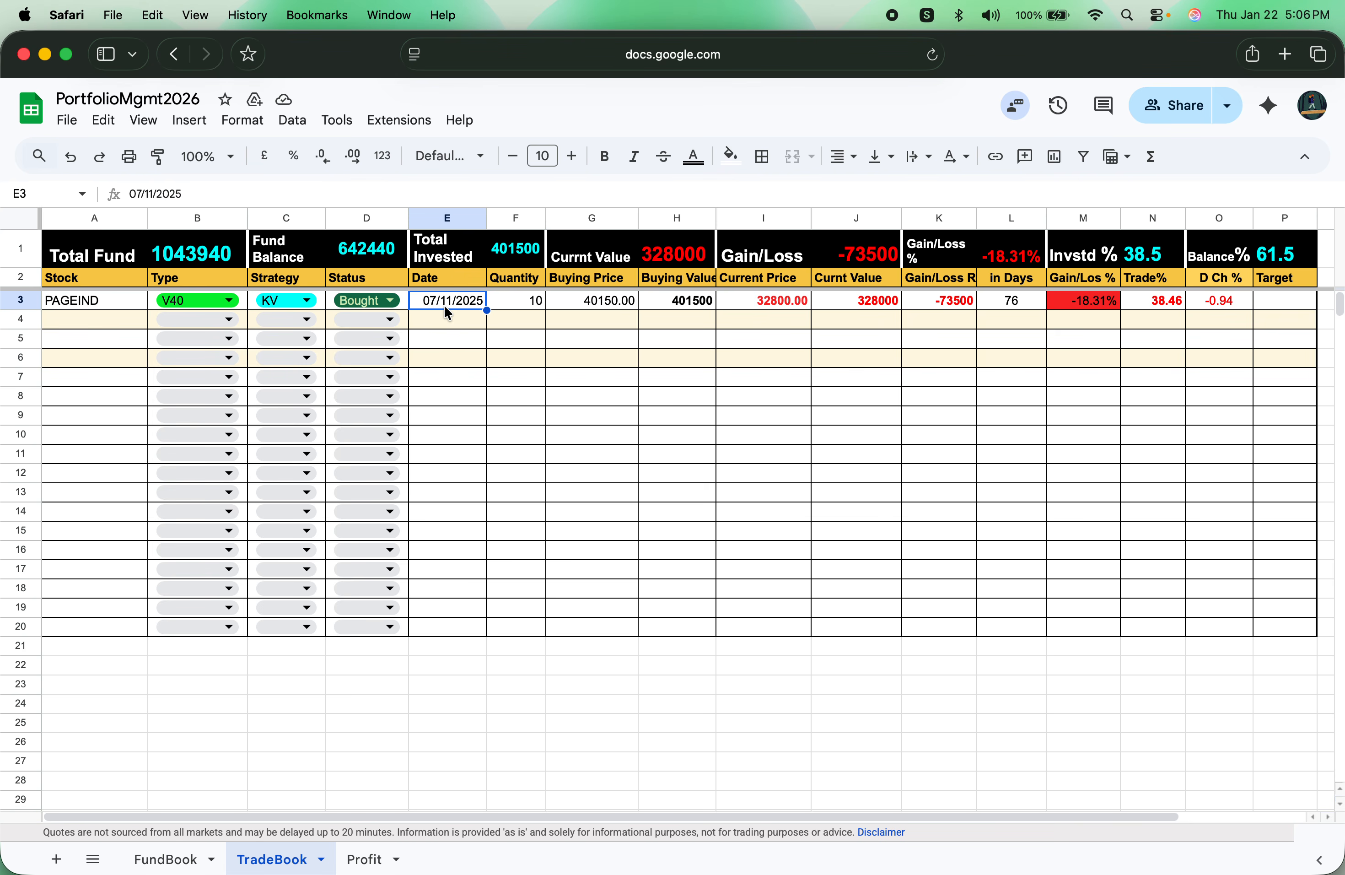
{"action": "double_click", "coordinate": [444, 305]}
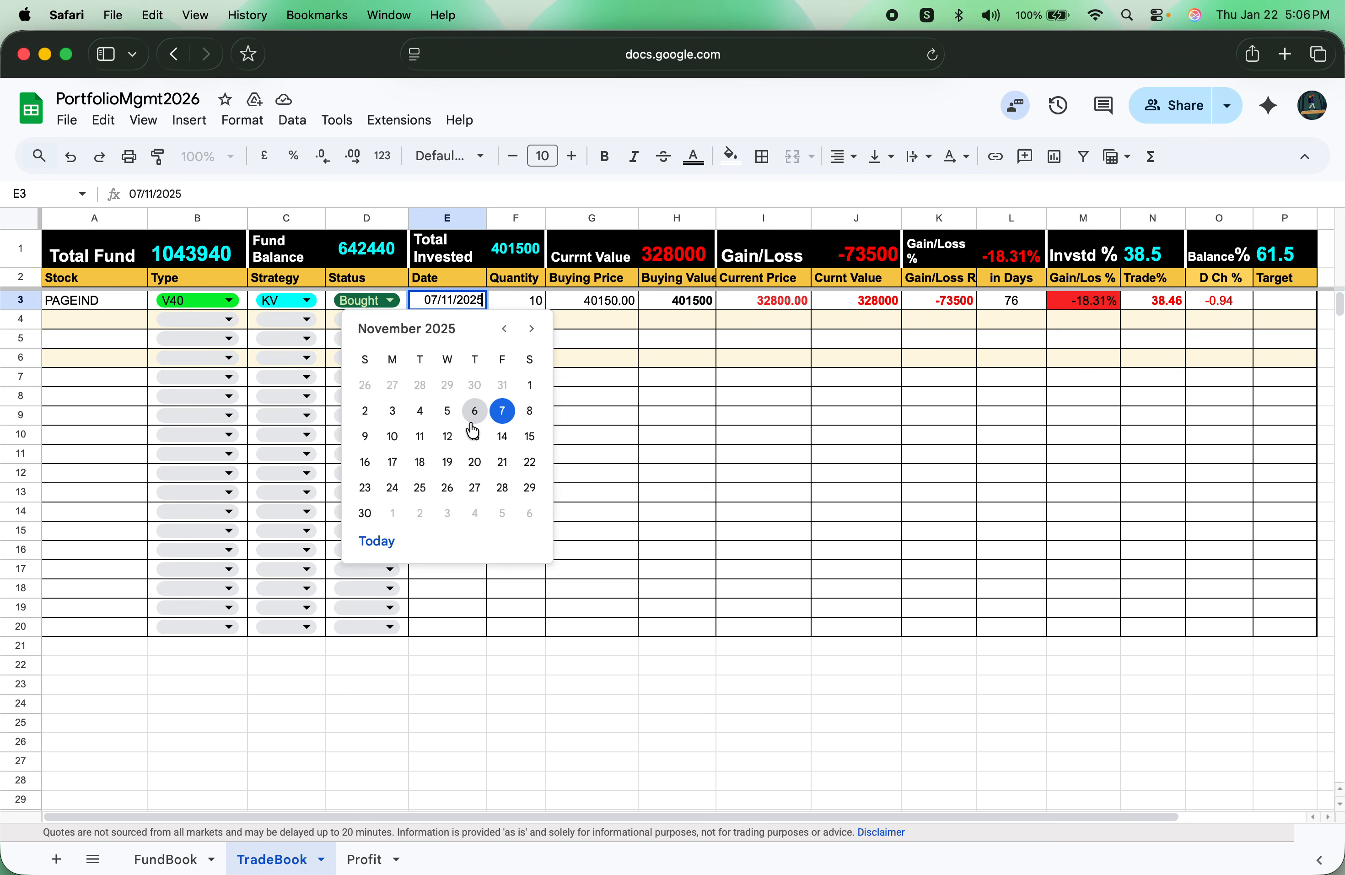
{"action": "left_click", "coordinate": [588, 363]}
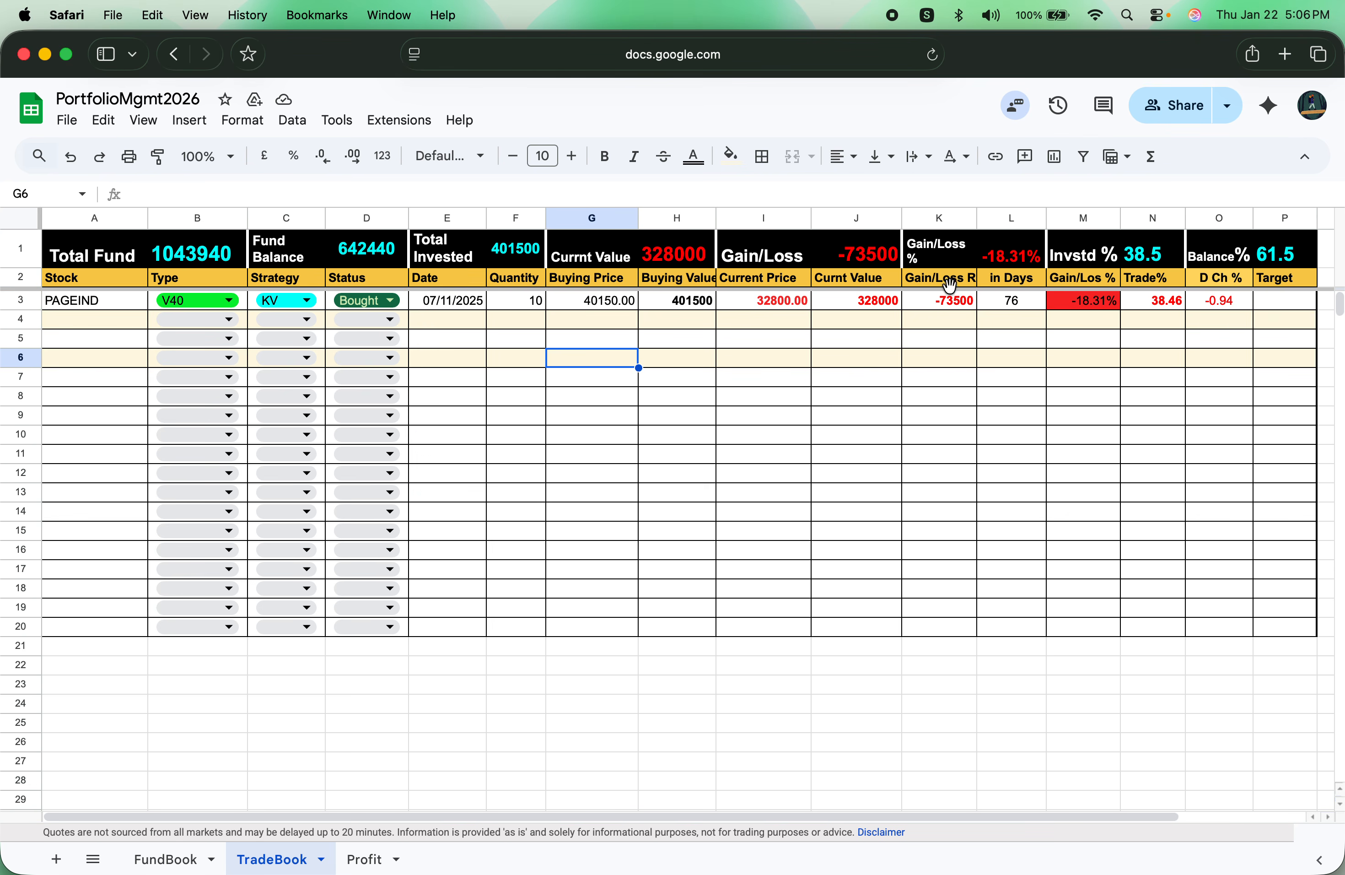
{"action": "left_click", "coordinate": [999, 303]}
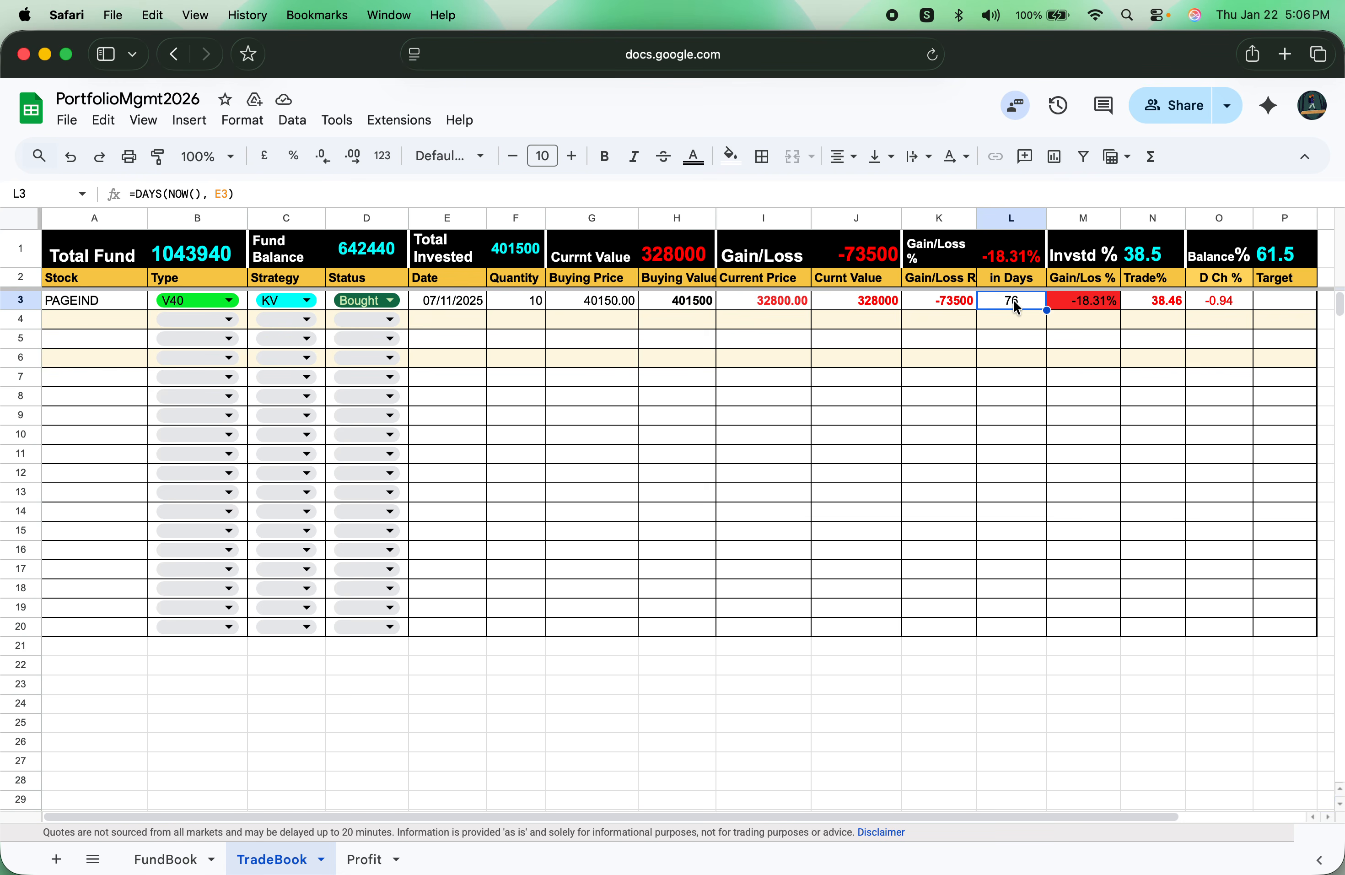
{"action": "left_click", "coordinate": [498, 387]}
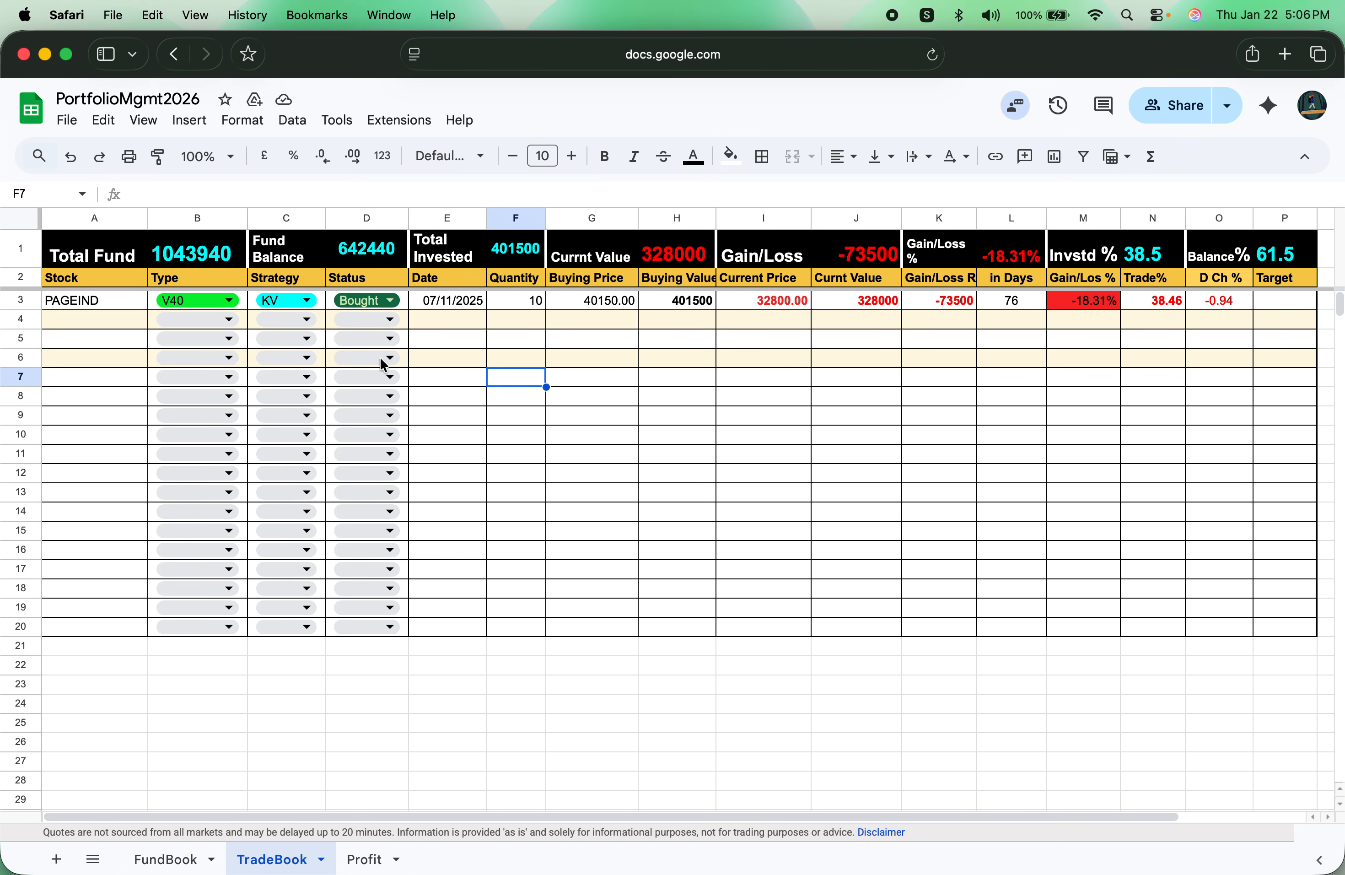
Step: Highlight the PAGEIND trade's entries from Stock through Buying Price in A3:G3
{"action": "left_click", "coordinate": [112, 301]}
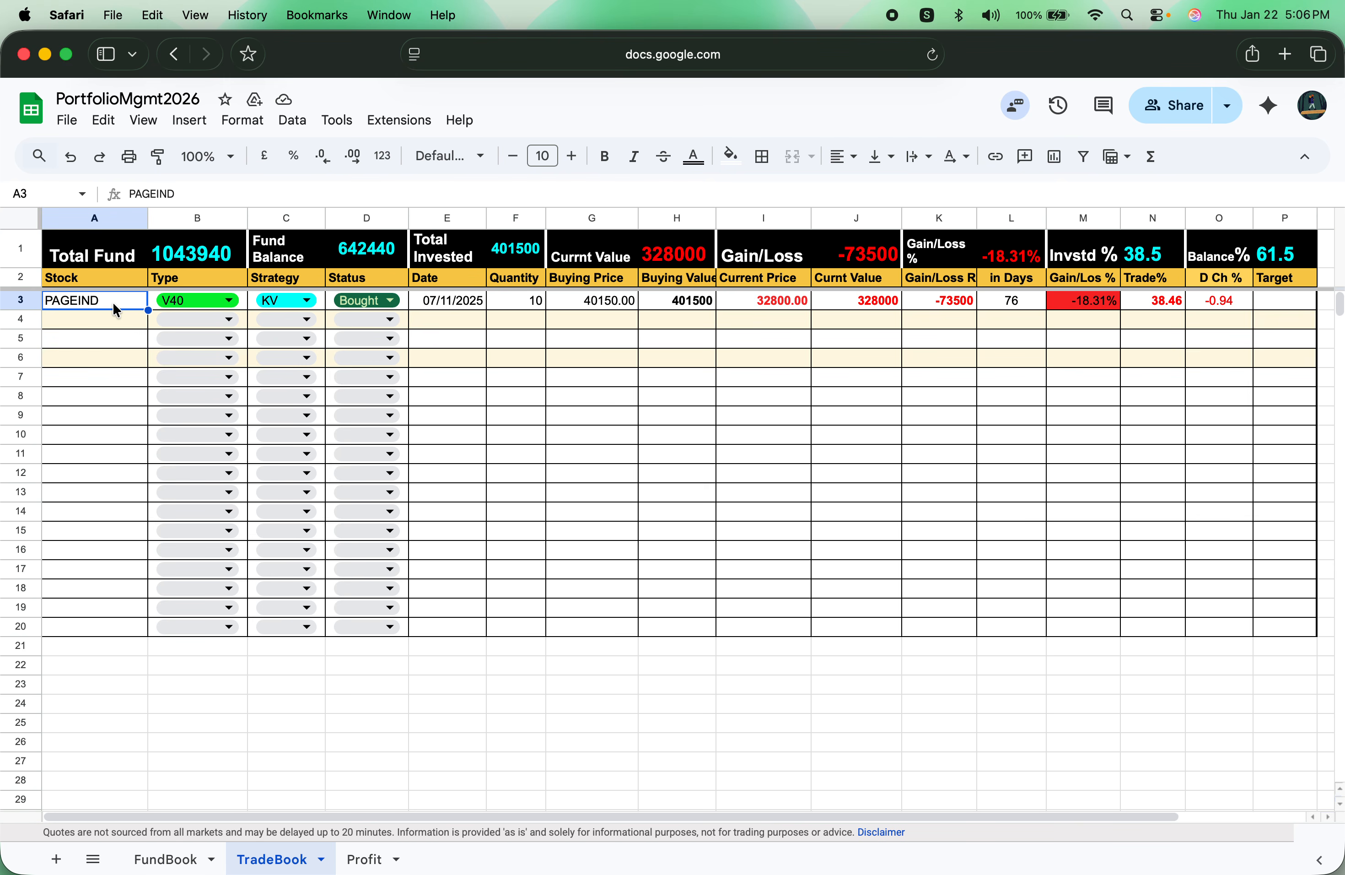
{"action": "left_click_drag", "start_coordinate": [112, 302], "coordinate": [510, 294]}
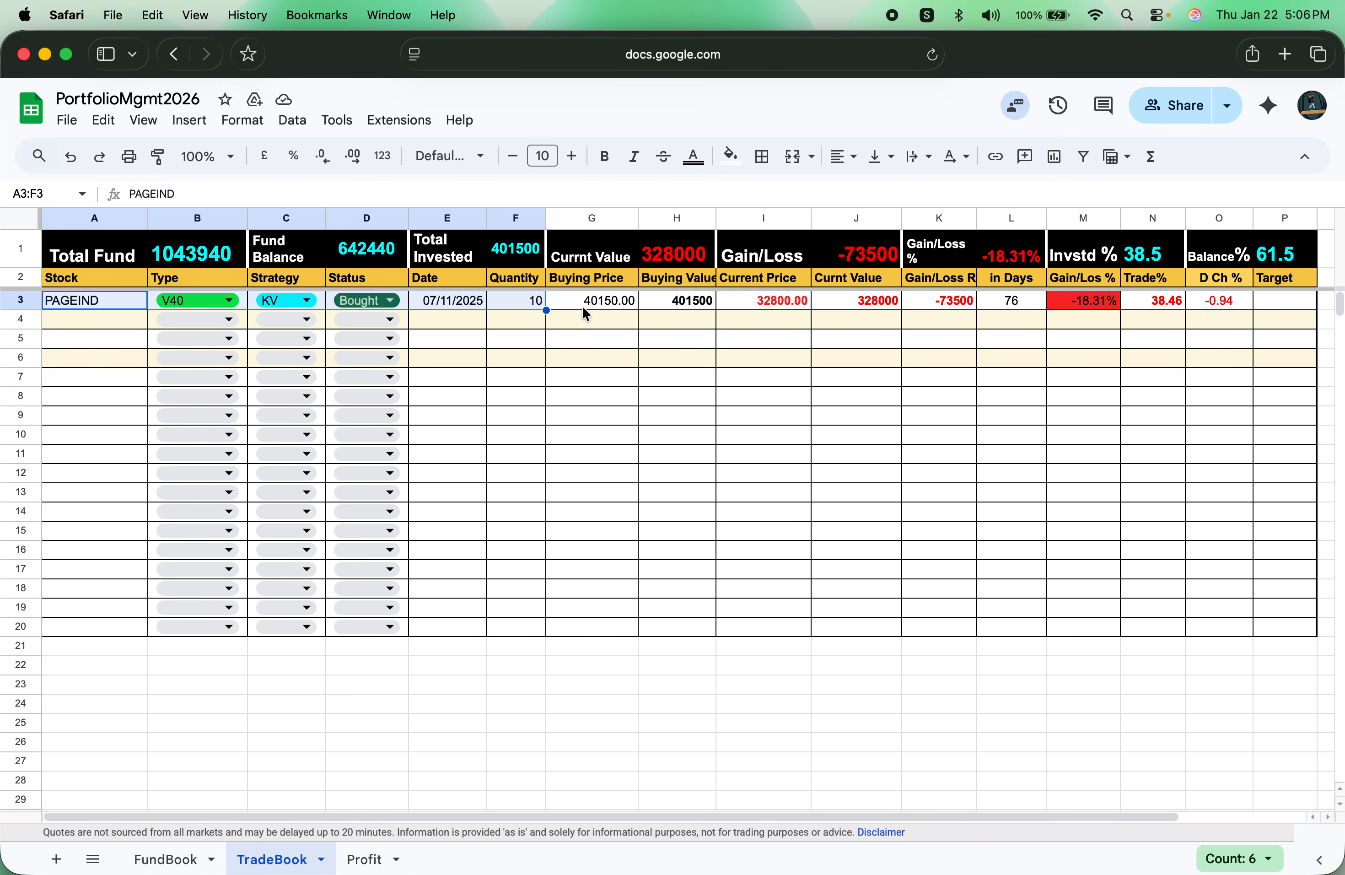
{"action": "left_click", "coordinate": [893, 420]}
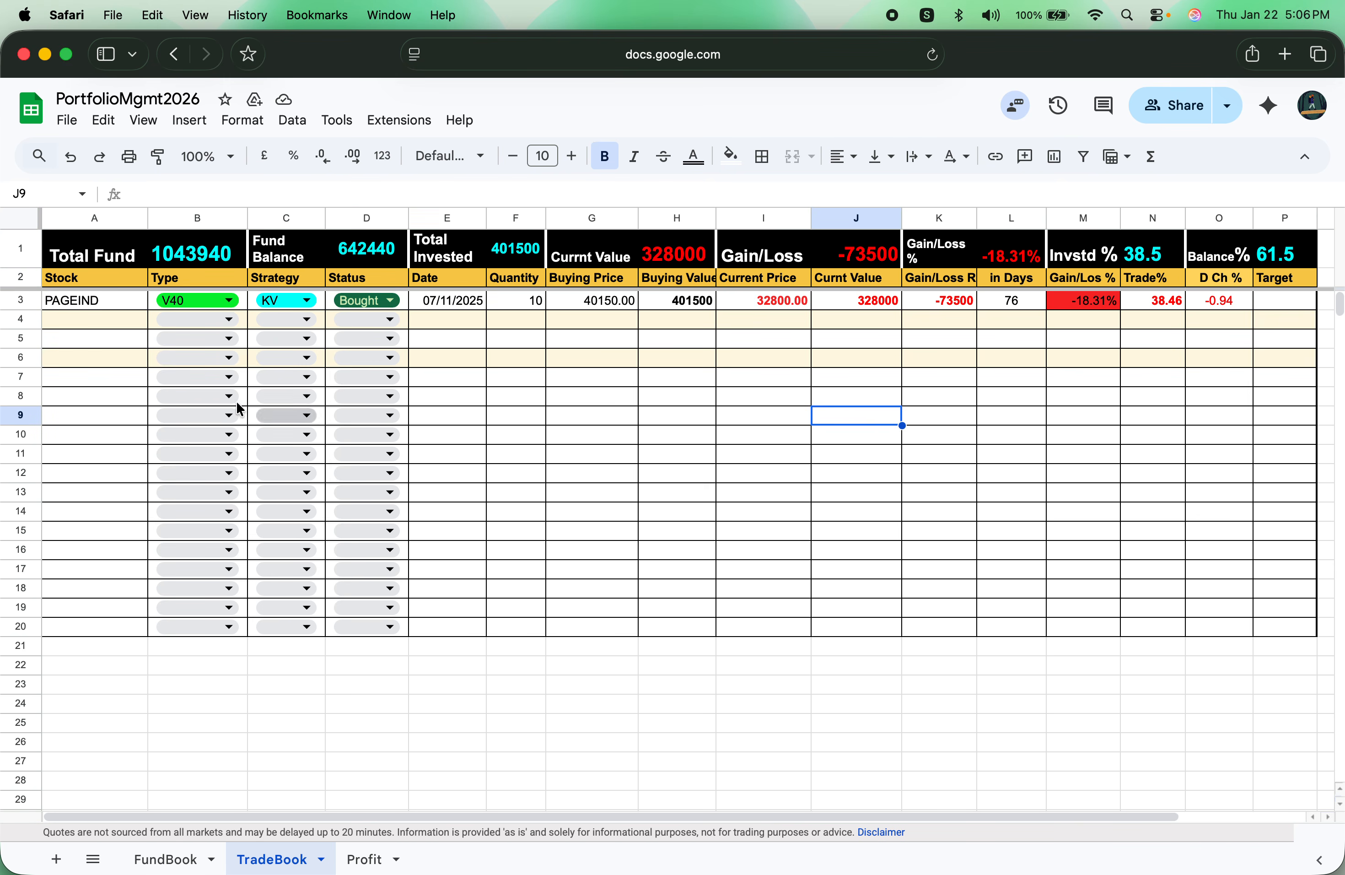
{"action": "left_click", "coordinate": [108, 309]}
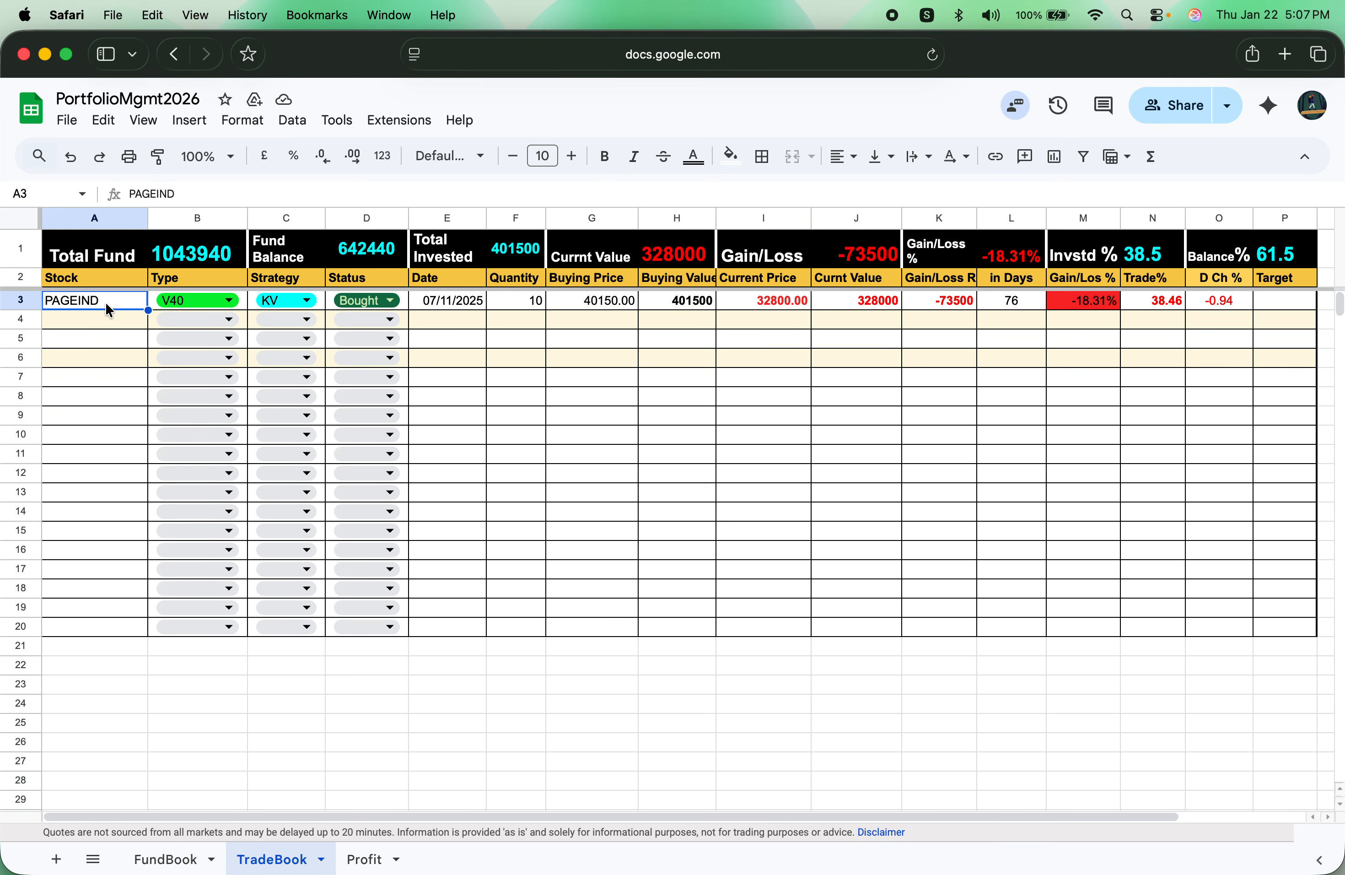
{"action": "left_click_drag", "start_coordinate": [106, 305], "coordinate": [616, 305]}
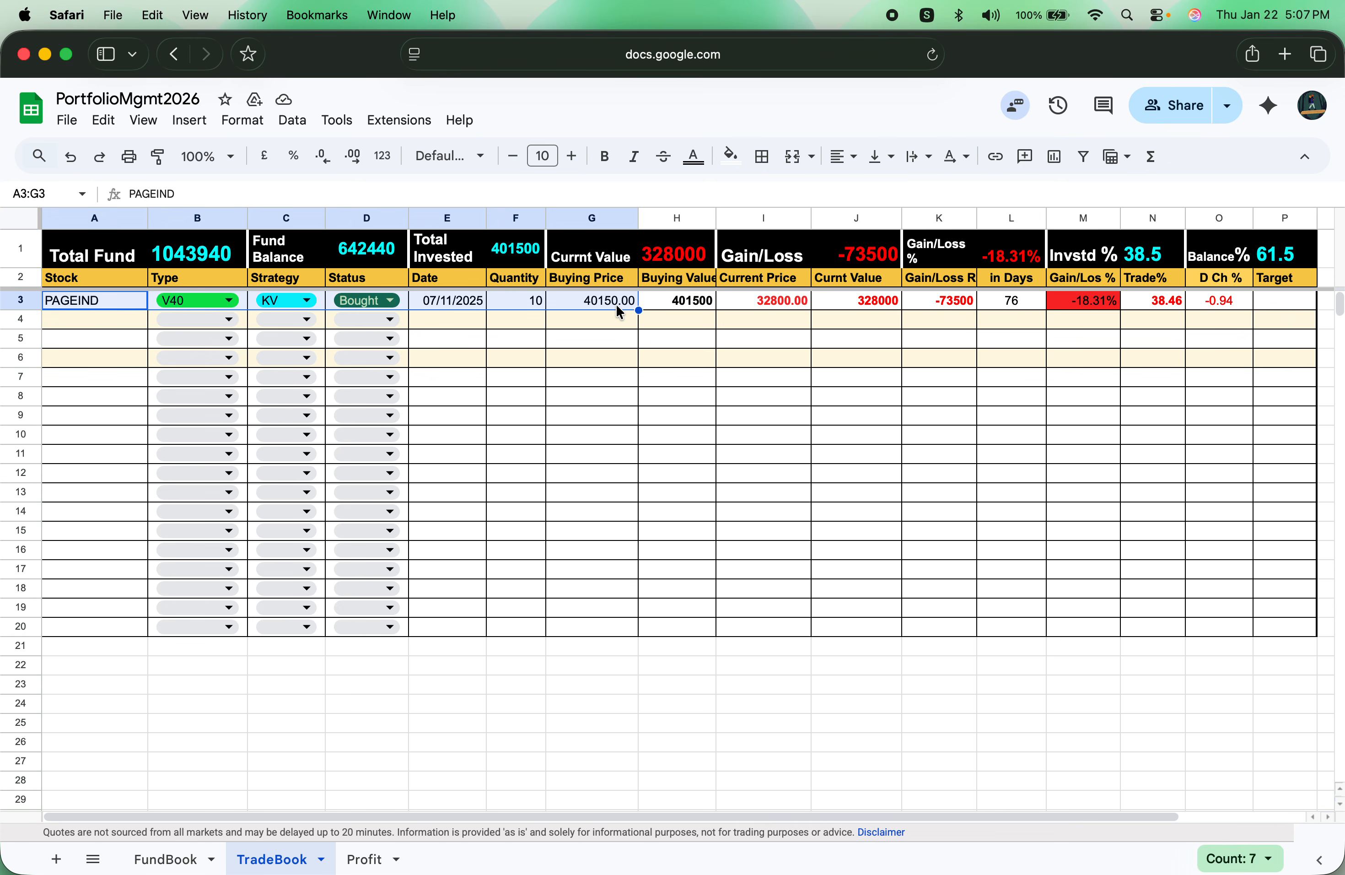
Step: Clear the PAGEIND trade's entries from Stock through Buying Price in A3:G3
{"action": "key", "text": "Delete"}
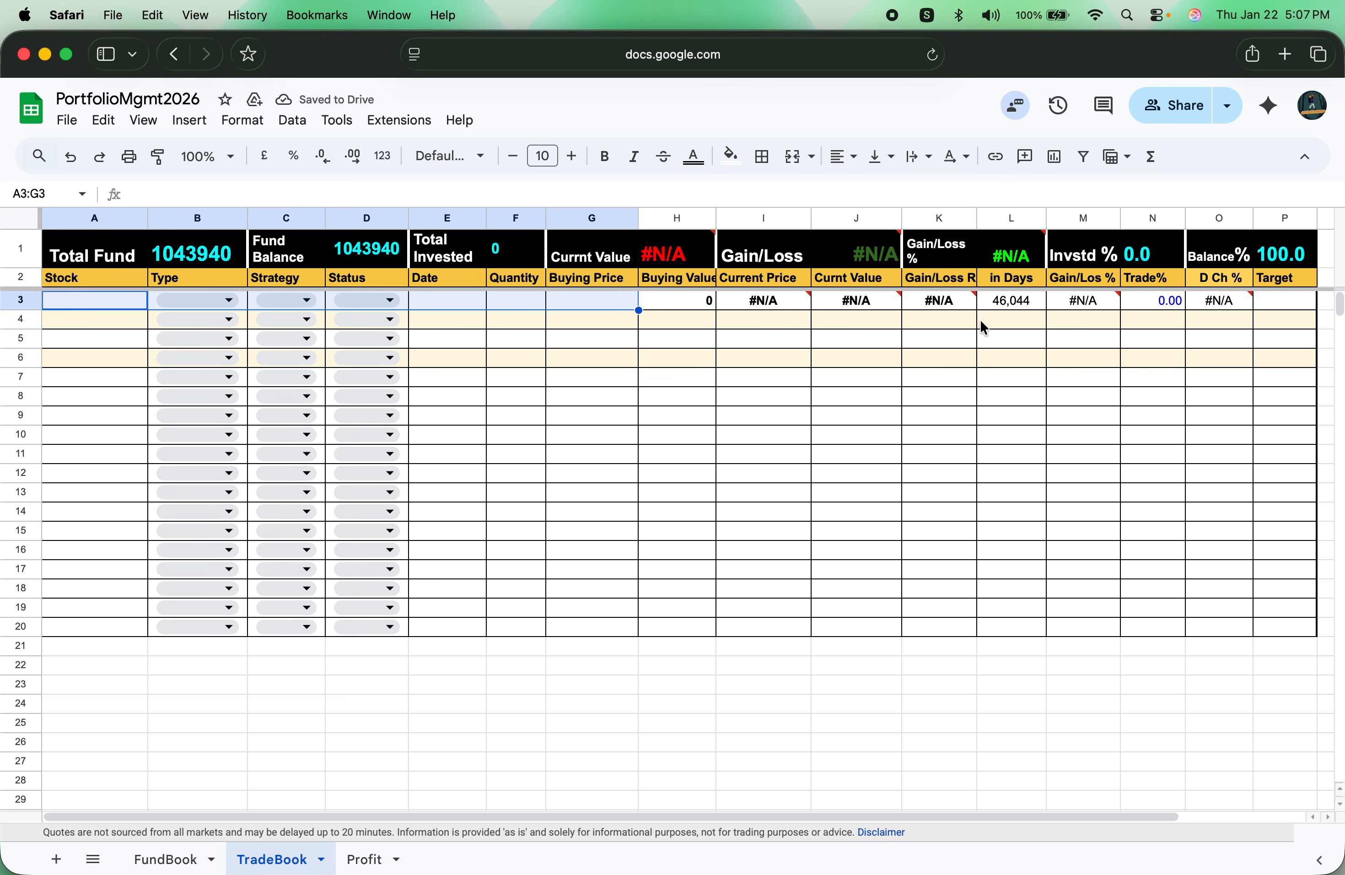
{"action": "left_click", "coordinate": [75, 303]}
{"action": "double_click", "coordinate": [73, 295]}
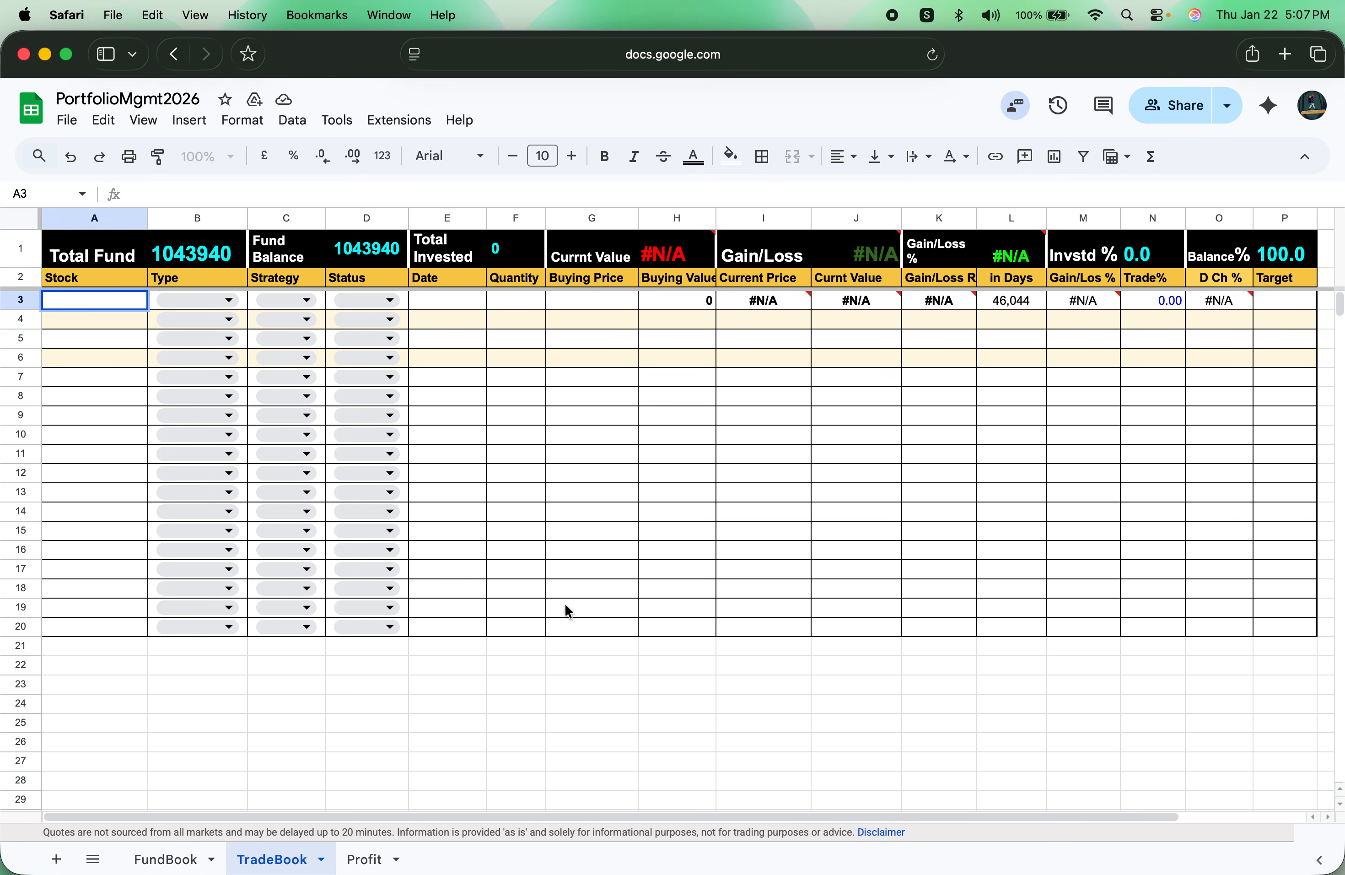
{"action": "key", "text": "Escape"}
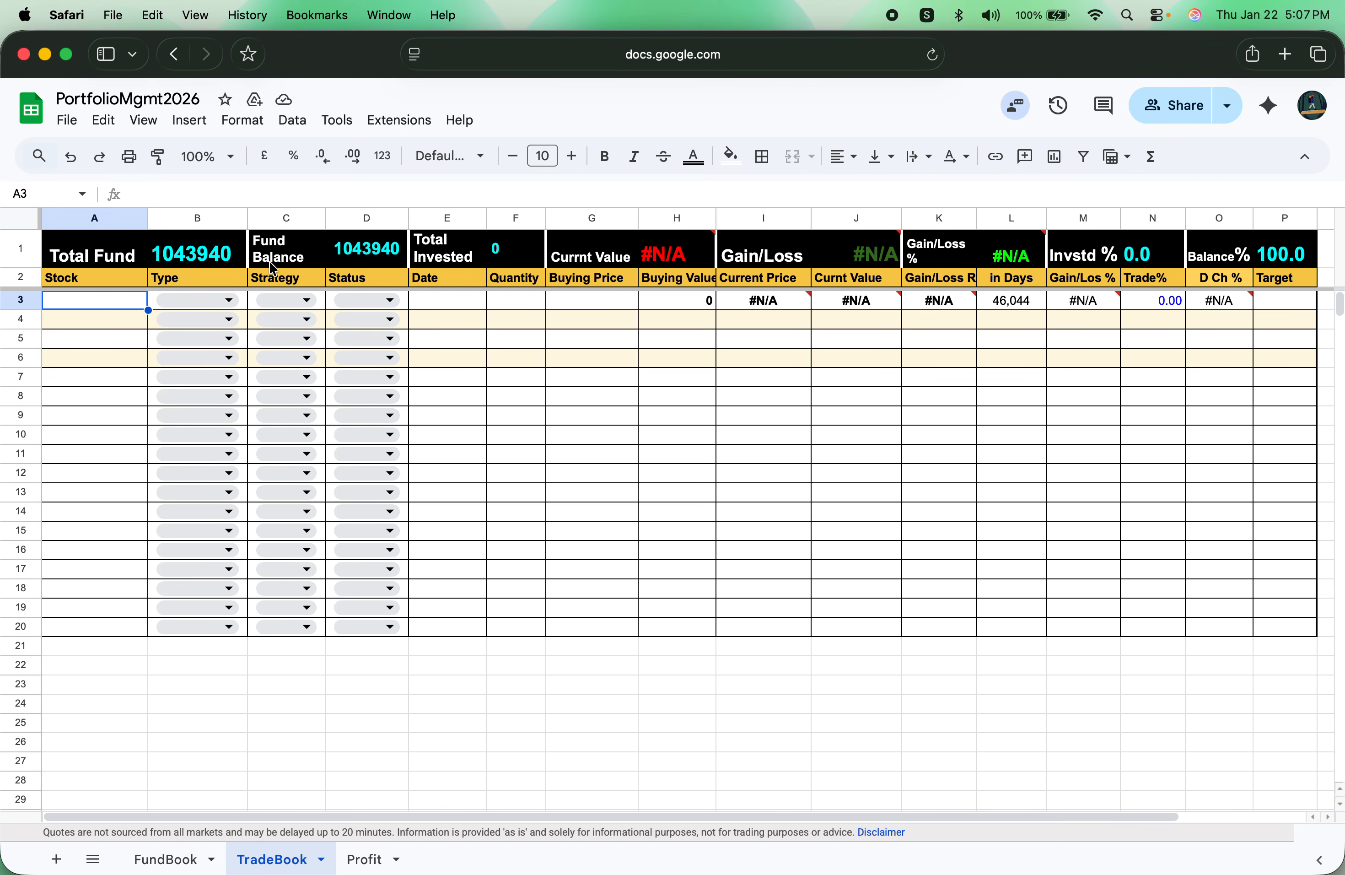
Step: Open Screener in a new browser tab and search for "ujji" to load the Ujjivan Small Finance Bank page
{"action": "left_click", "coordinate": [1285, 54]}
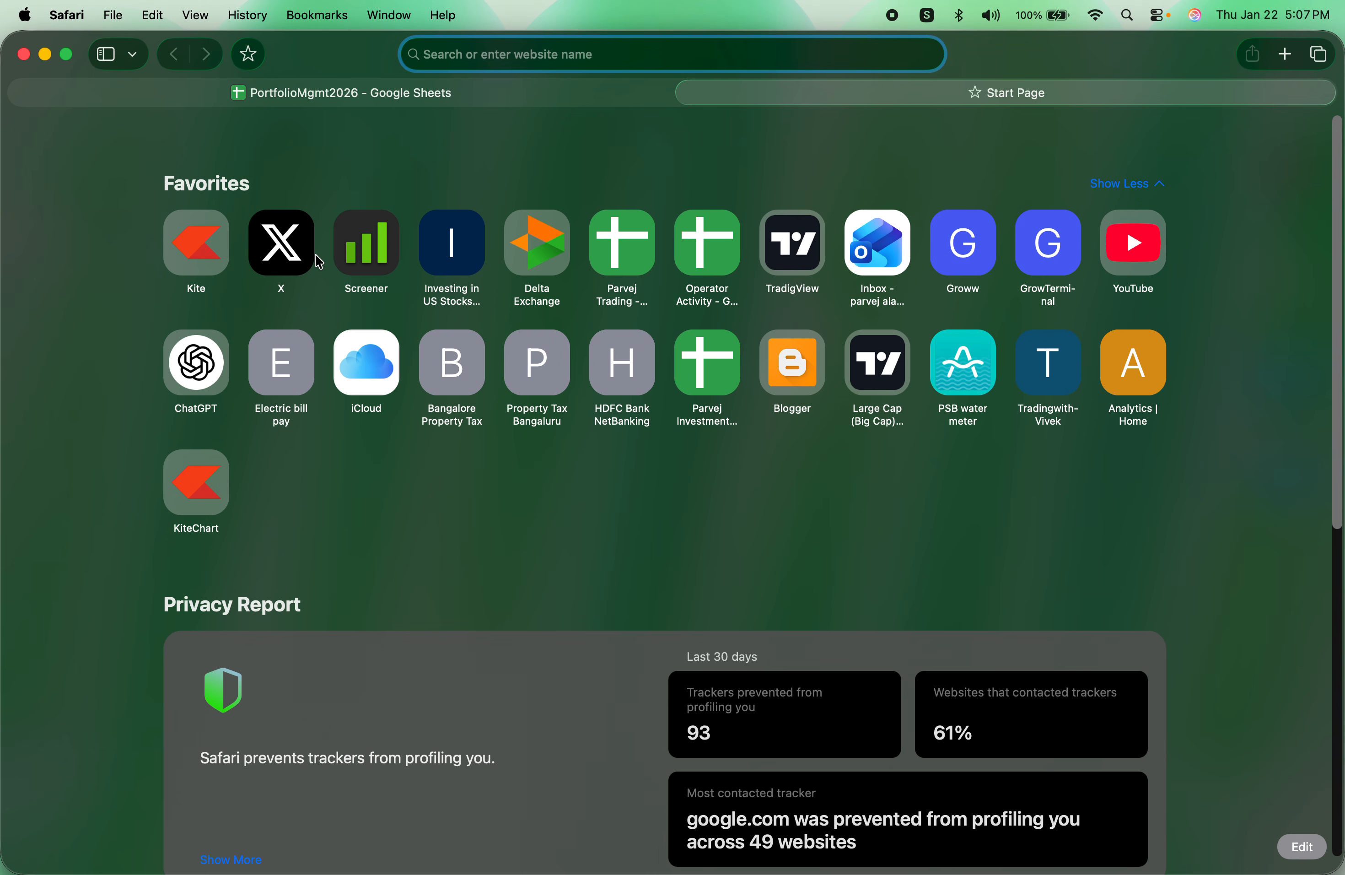
{"action": "left_click", "coordinate": [364, 245]}
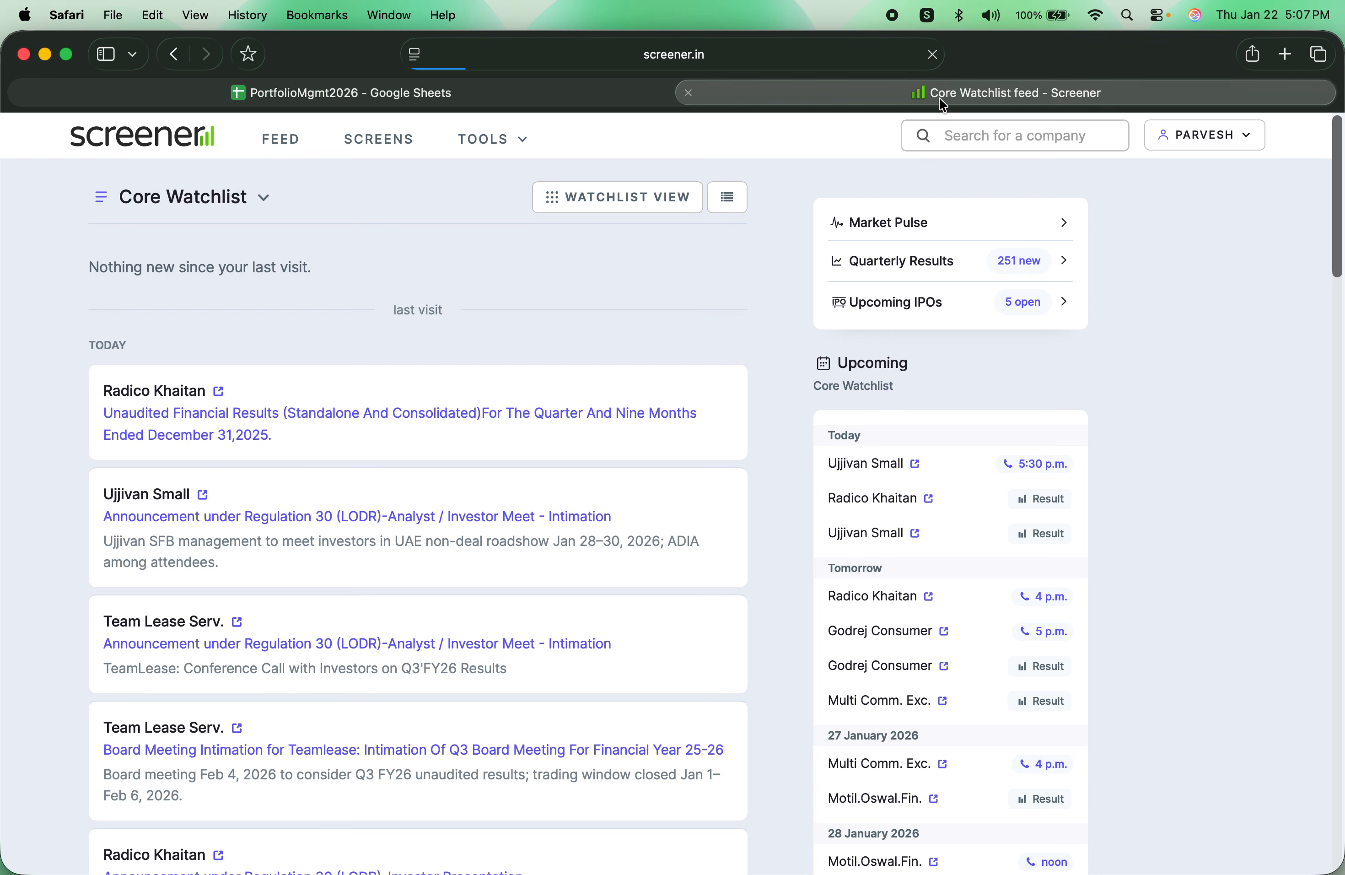
{"action": "left_click", "coordinate": [945, 135]}
{"action": "type", "text": "u"}
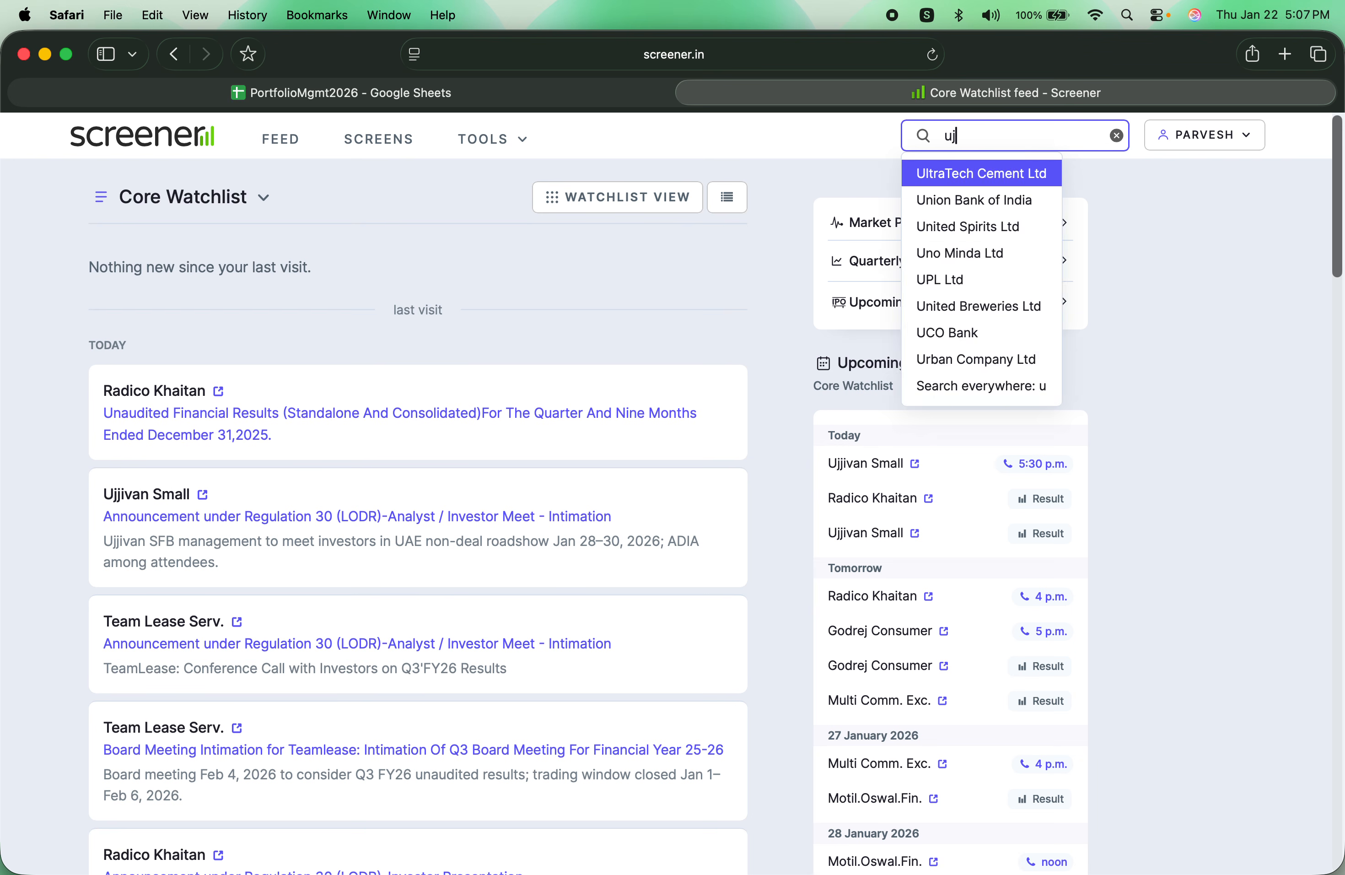
{"action": "type", "text": "ji"}
{"action": "key", "text": "Return"}
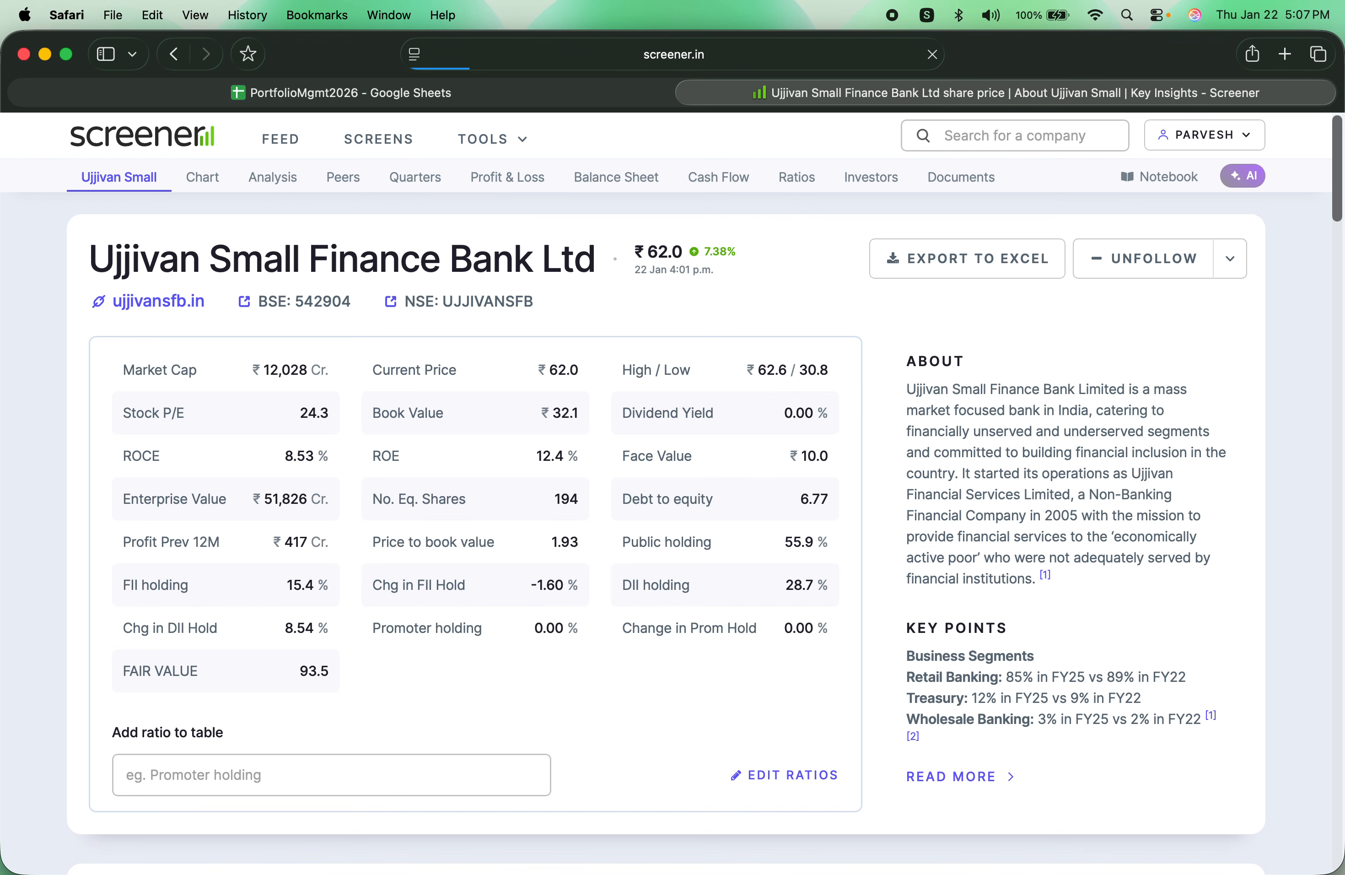
Step: Copy the NSE symbol UJJIVANSFB from Screener and enter it as the stock in TradeBook's A3
{"action": "left_click_drag", "start_coordinate": [552, 306], "coordinate": [449, 316]}
{"action": "key", "text": "super+c"}
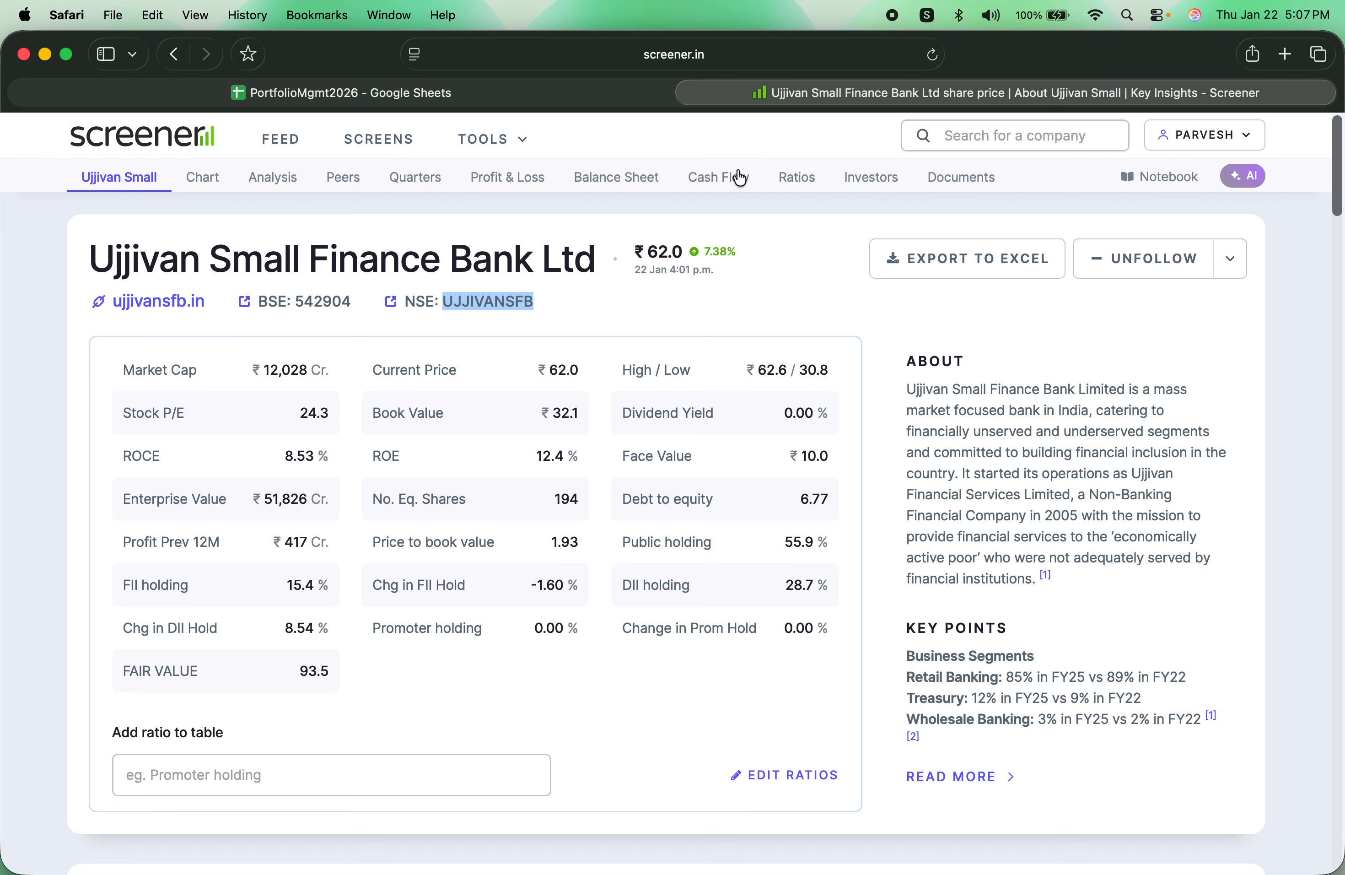
{"action": "left_click", "coordinate": [506, 97]}
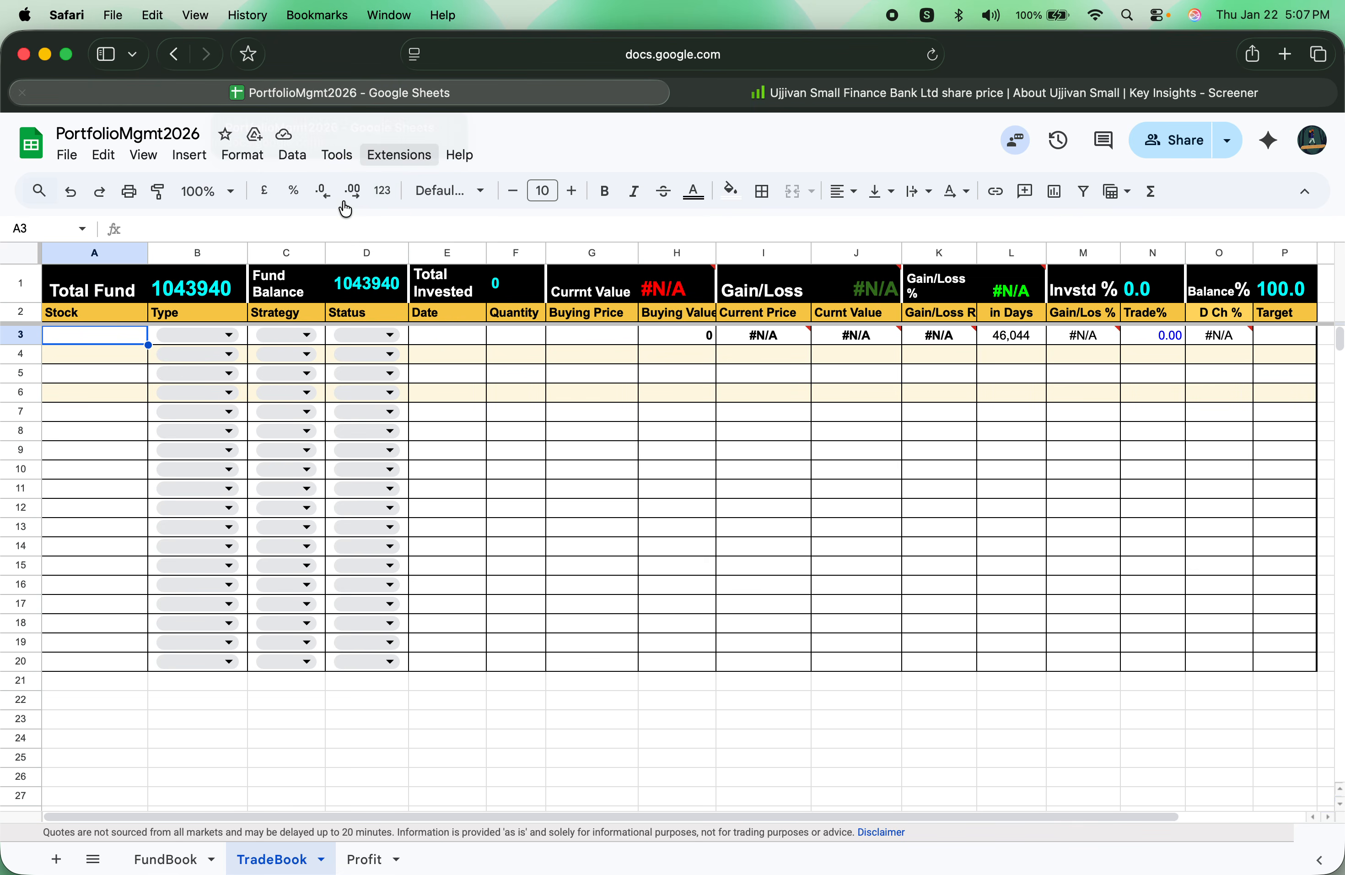
{"action": "double_click", "coordinate": [117, 343]}
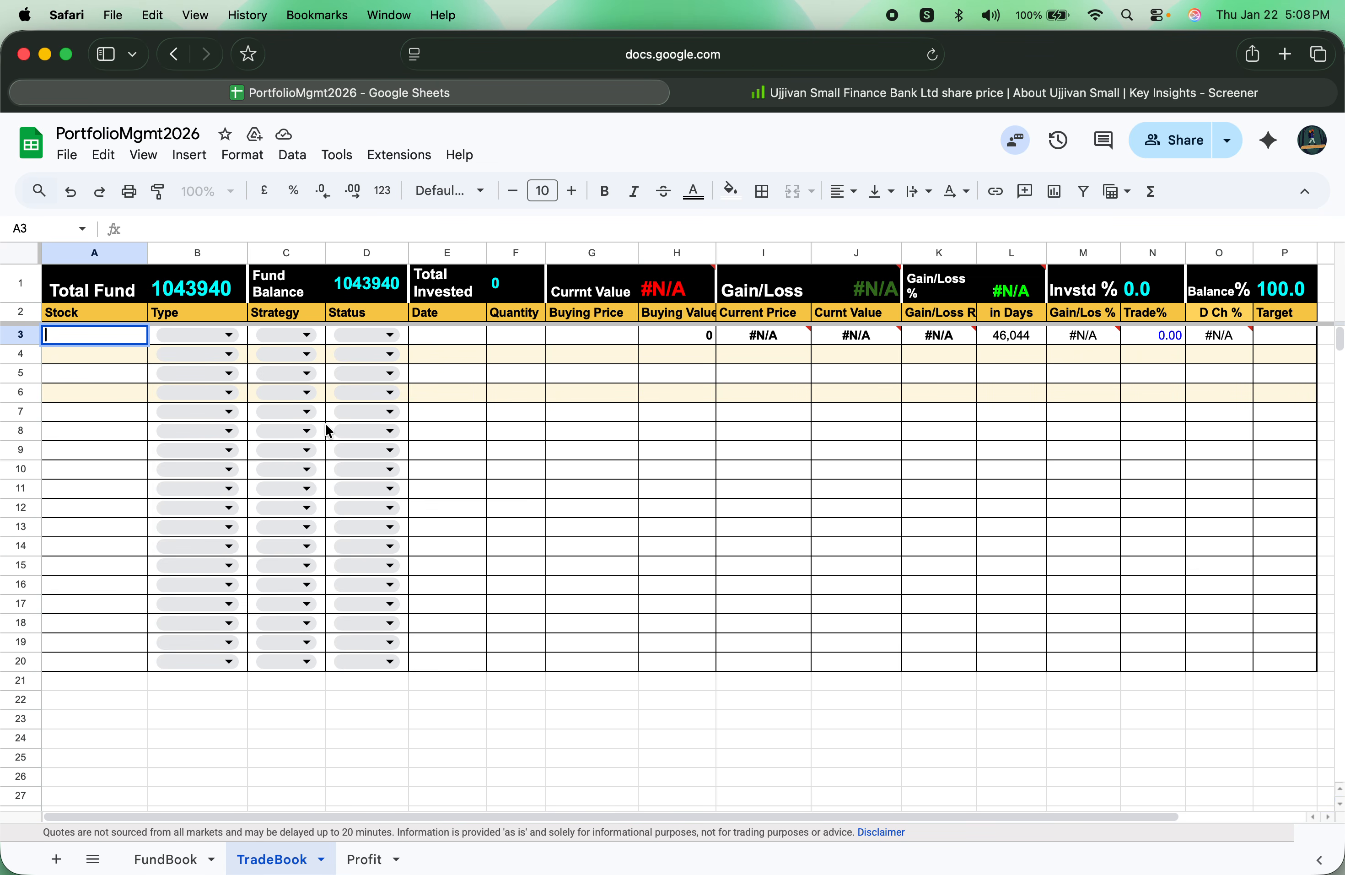
{"action": "key", "text": "super+v"}
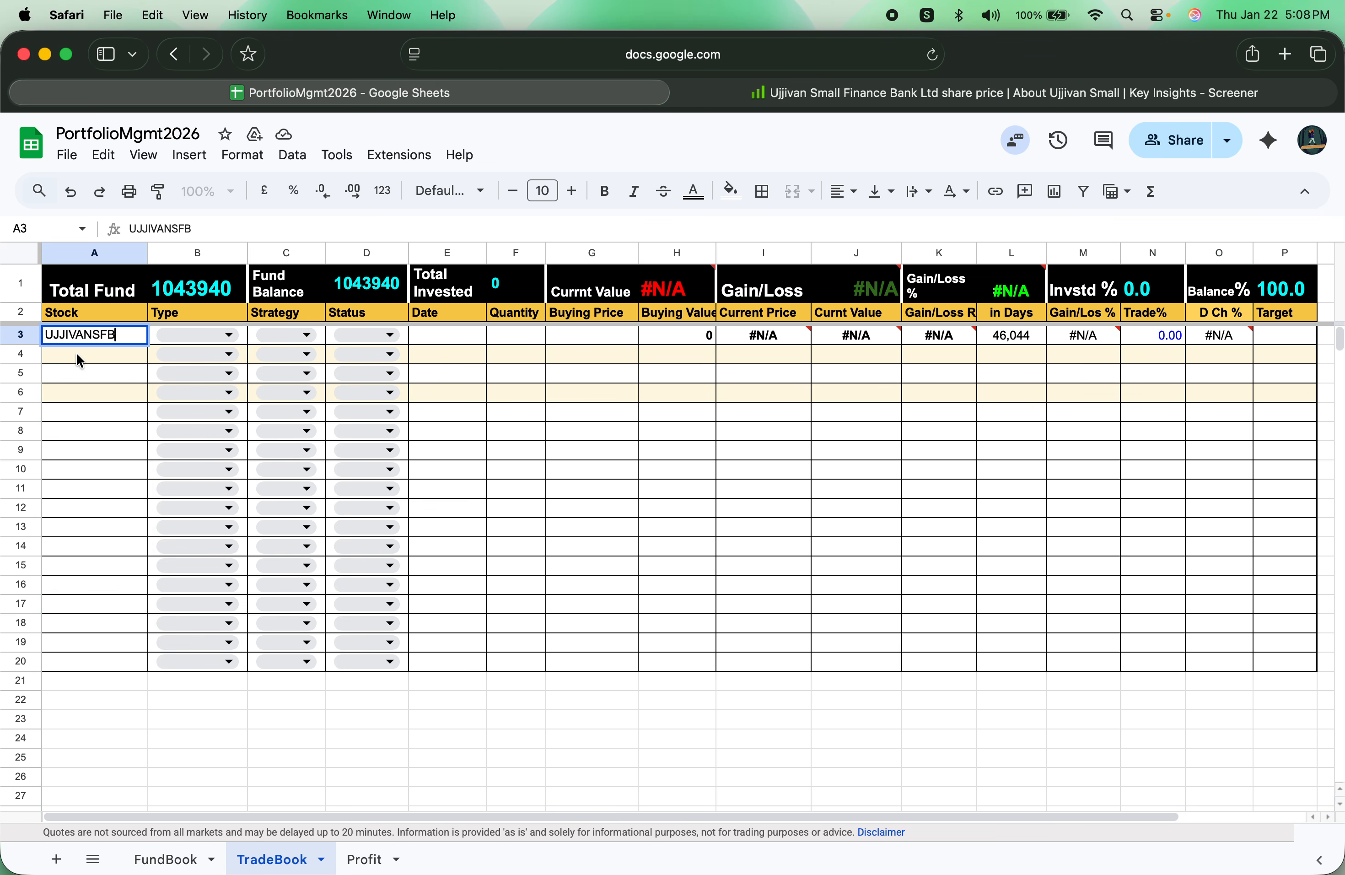
{"action": "key", "text": "Return"}
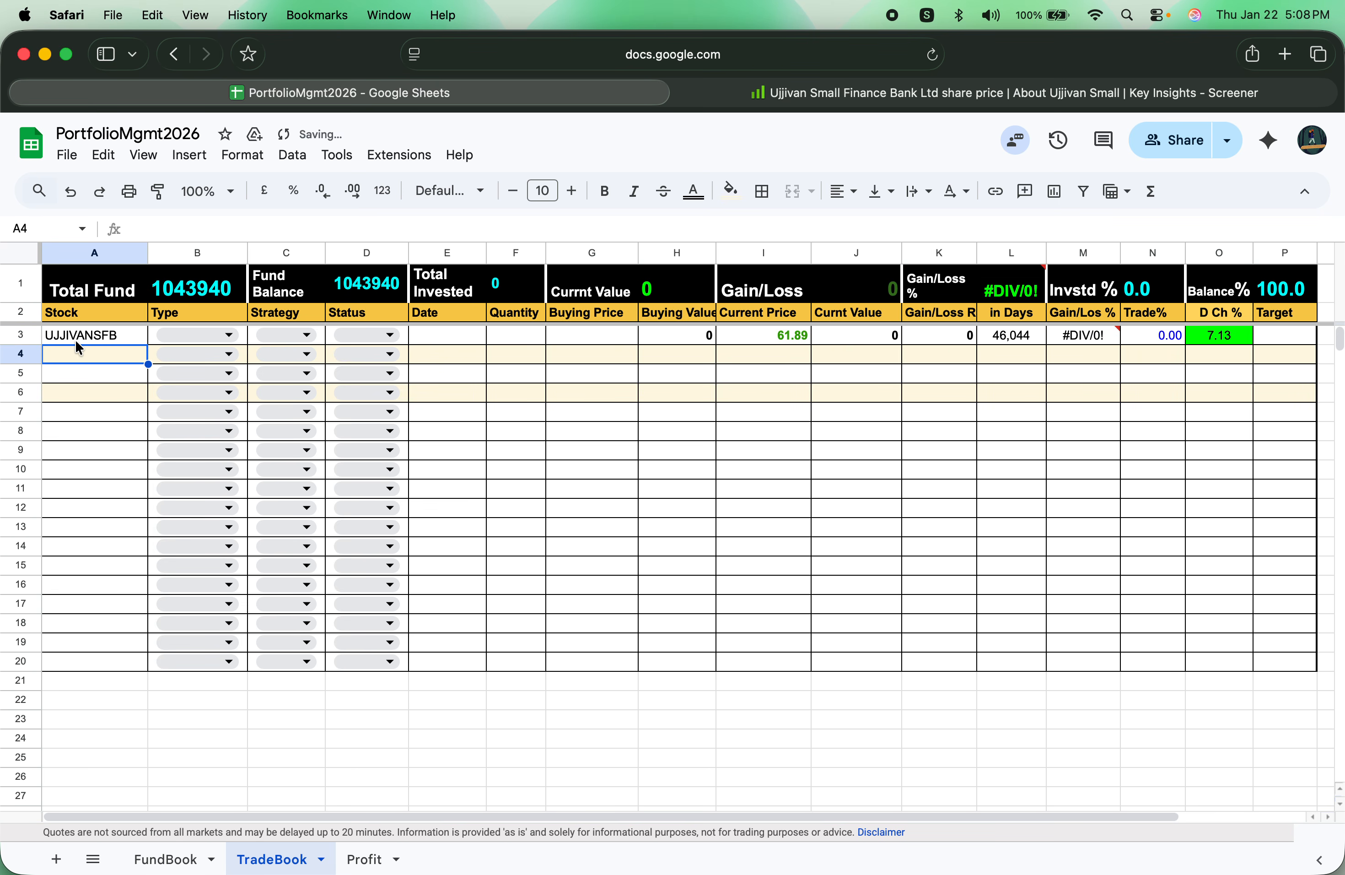
Step: Set the UJJIVANSFB trade's Type to V200, Strategy to V20 and Status to Bought in row 3
{"action": "left_click", "coordinate": [195, 335]}
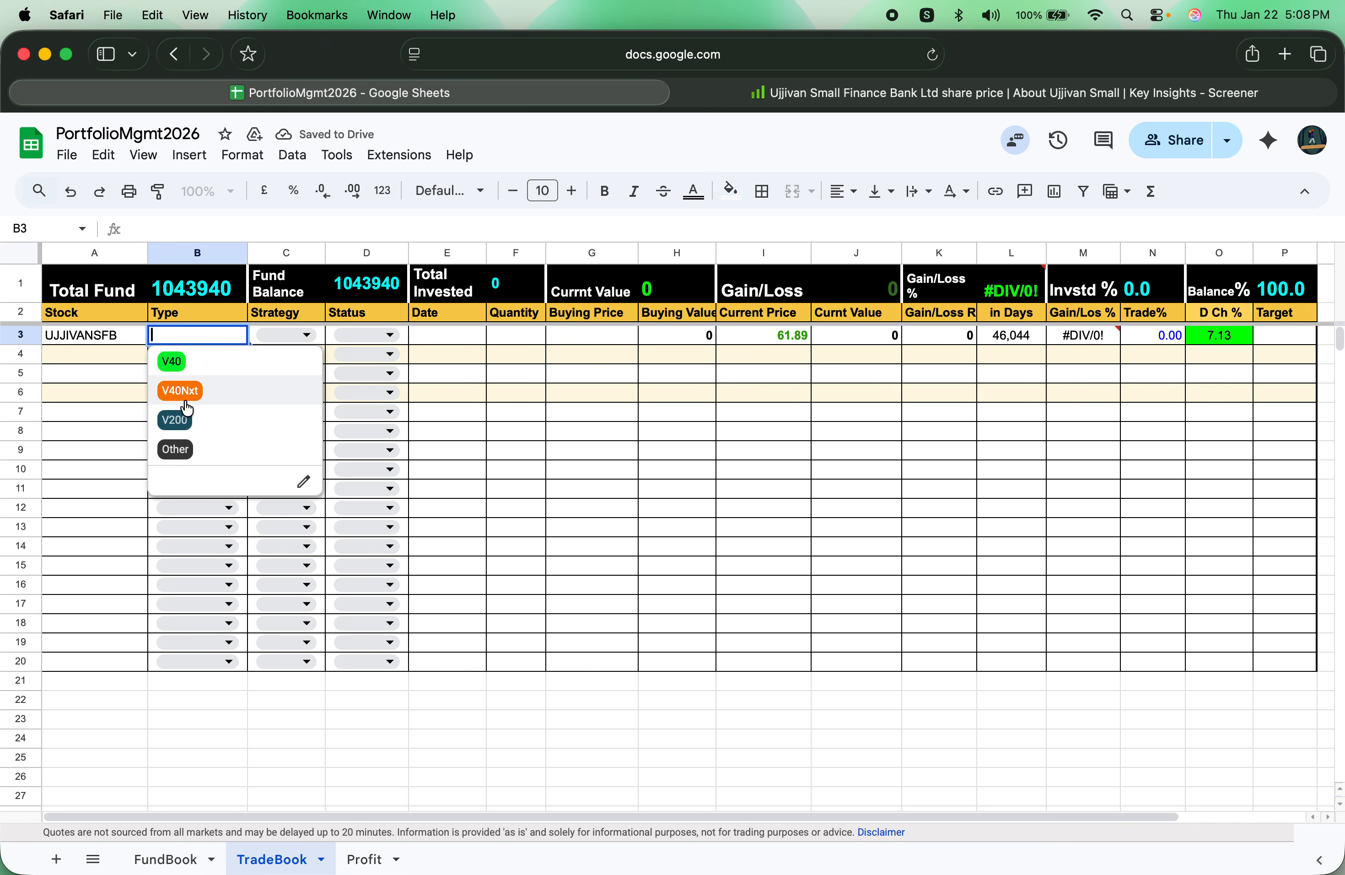
{"action": "left_click", "coordinate": [181, 420]}
{"action": "left_click", "coordinate": [267, 340]}
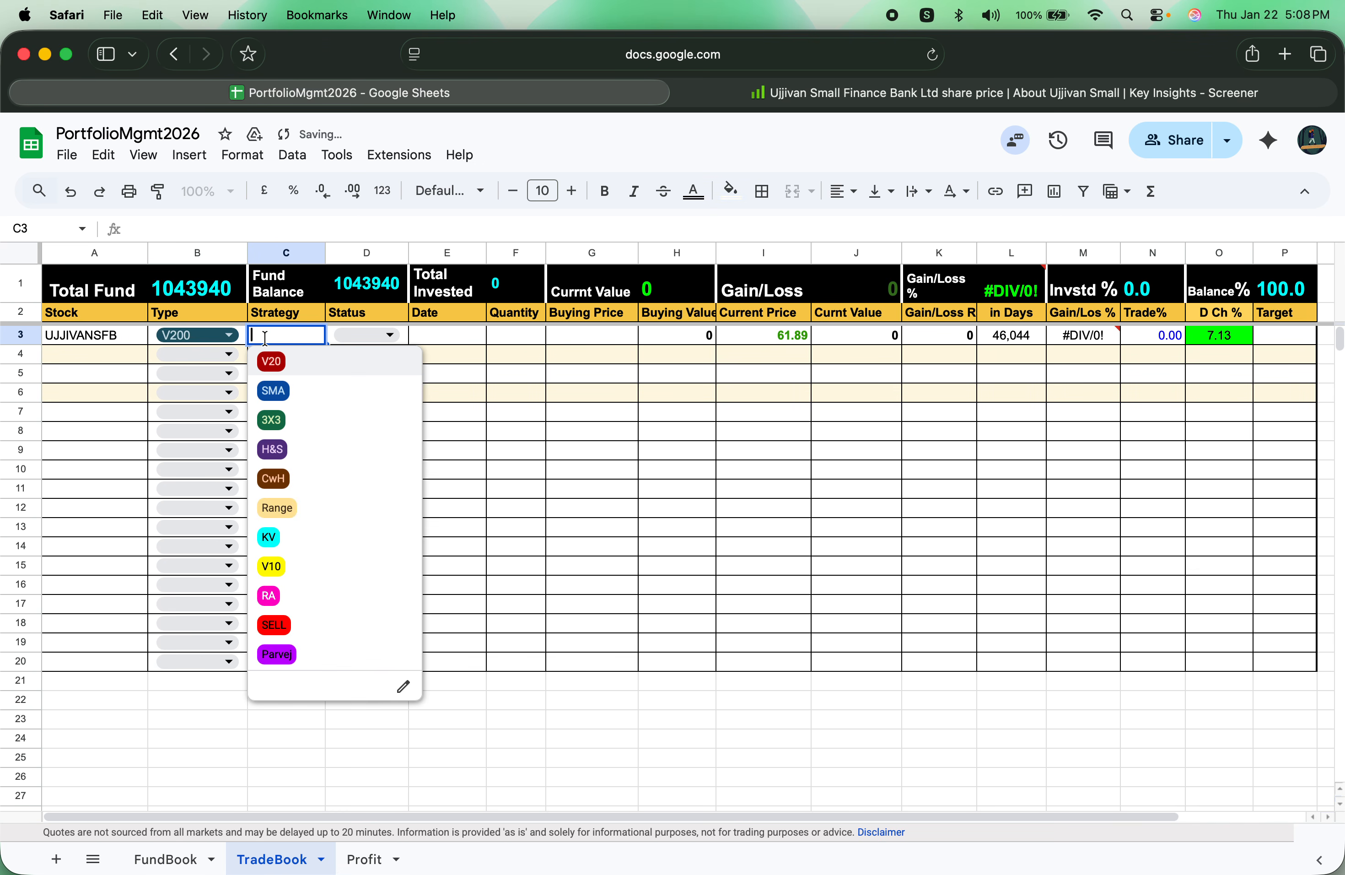
{"action": "left_click", "coordinate": [275, 363]}
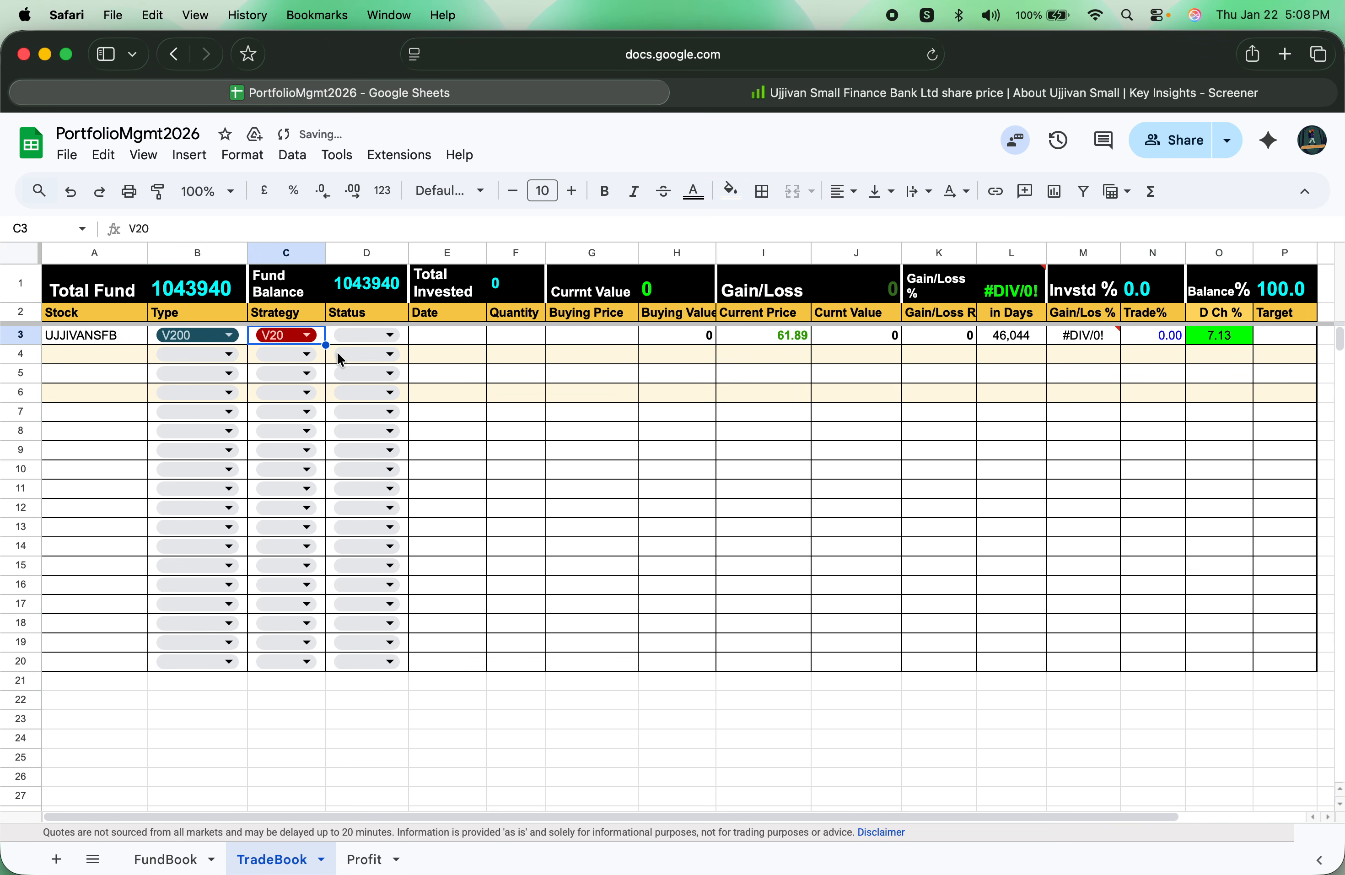
{"action": "left_click", "coordinate": [362, 336]}
{"action": "left_click", "coordinate": [360, 362]}
Step: Enter today's date, 22/01/2026, as the UJJIVANSFB trade's date in E3 using the date smart-chip suggestion
{"action": "left_click", "coordinate": [428, 330]}
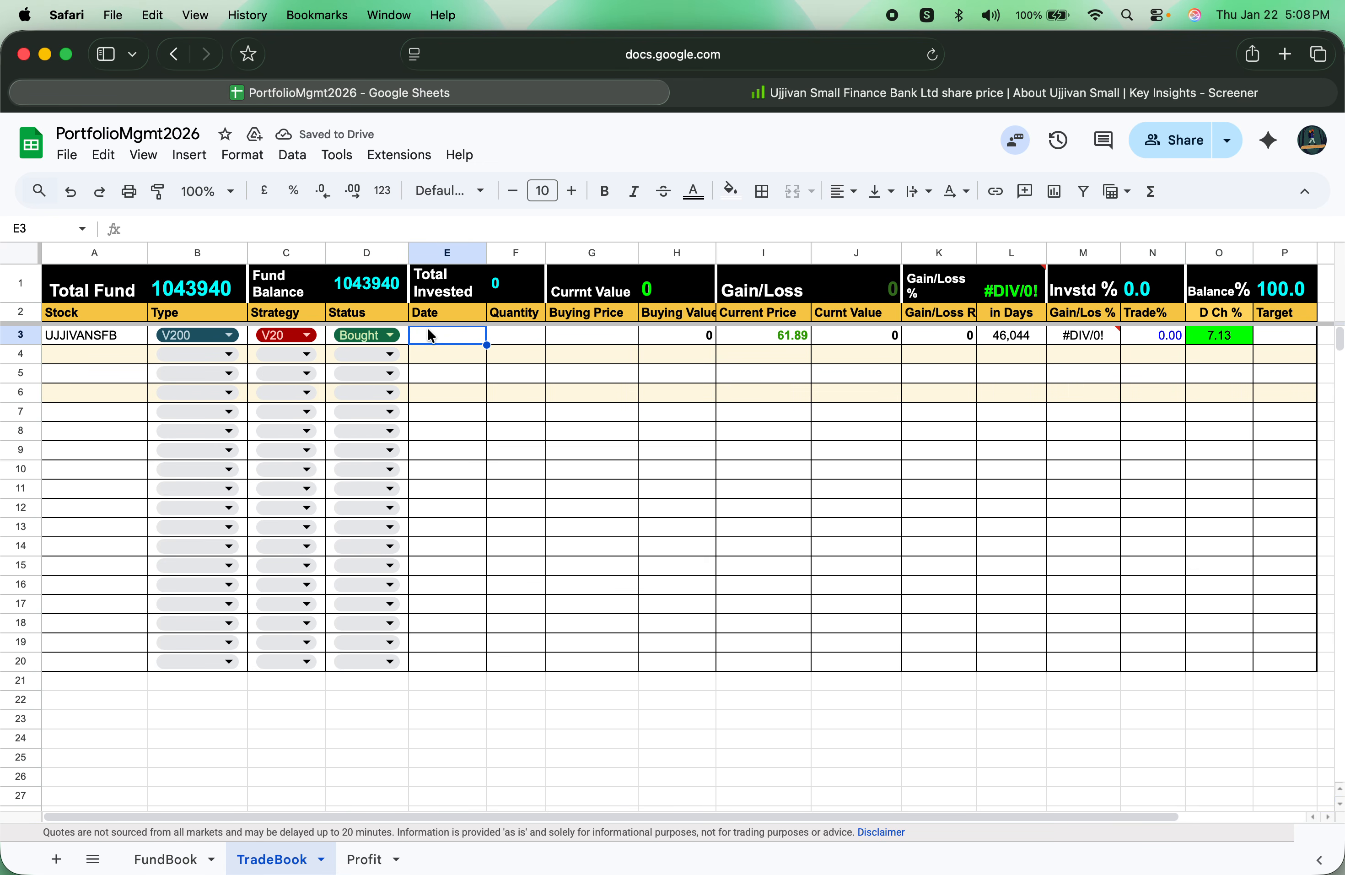
{"action": "type", "text": "@"}
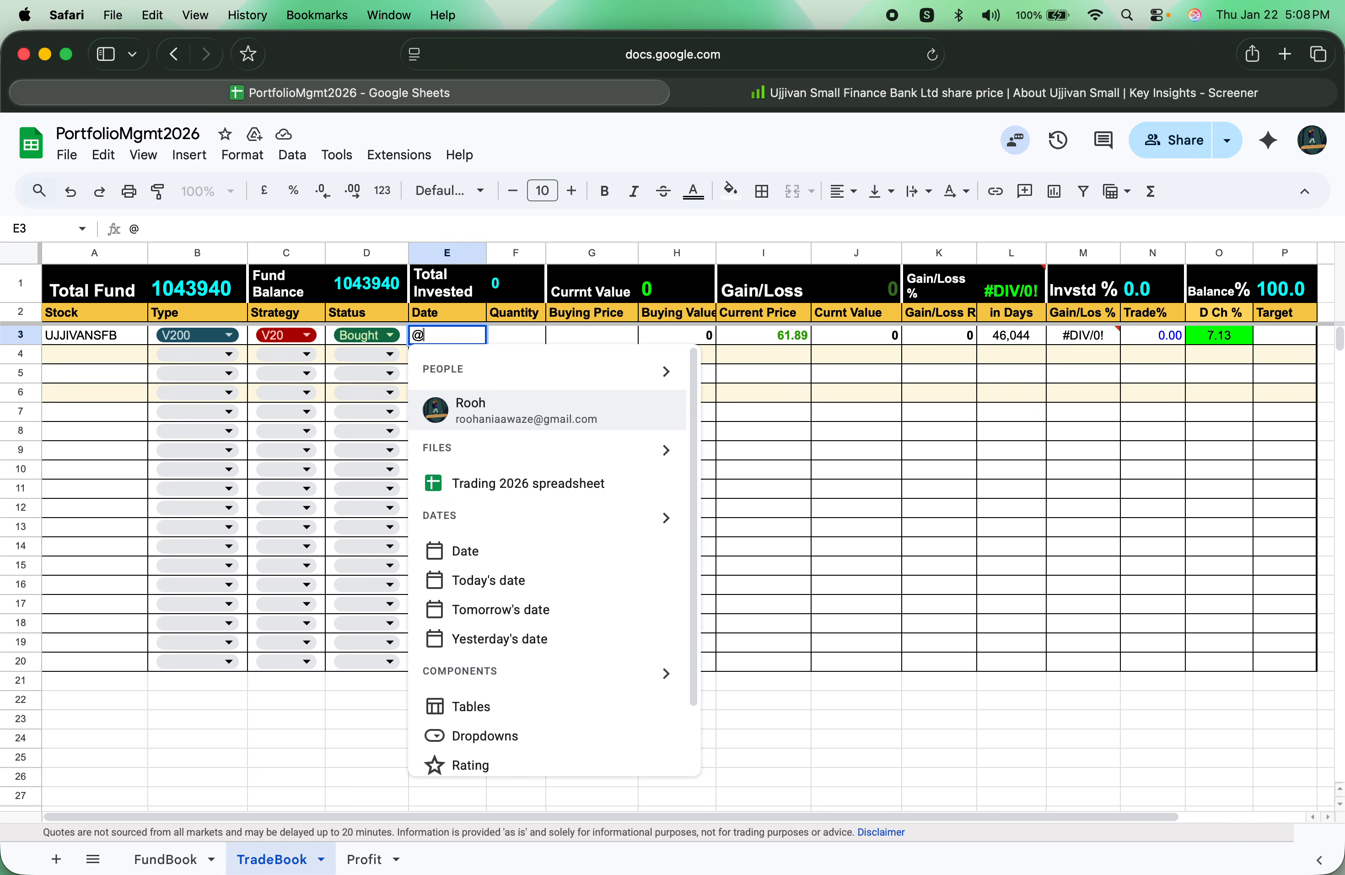
{"action": "left_click", "coordinate": [475, 580]}
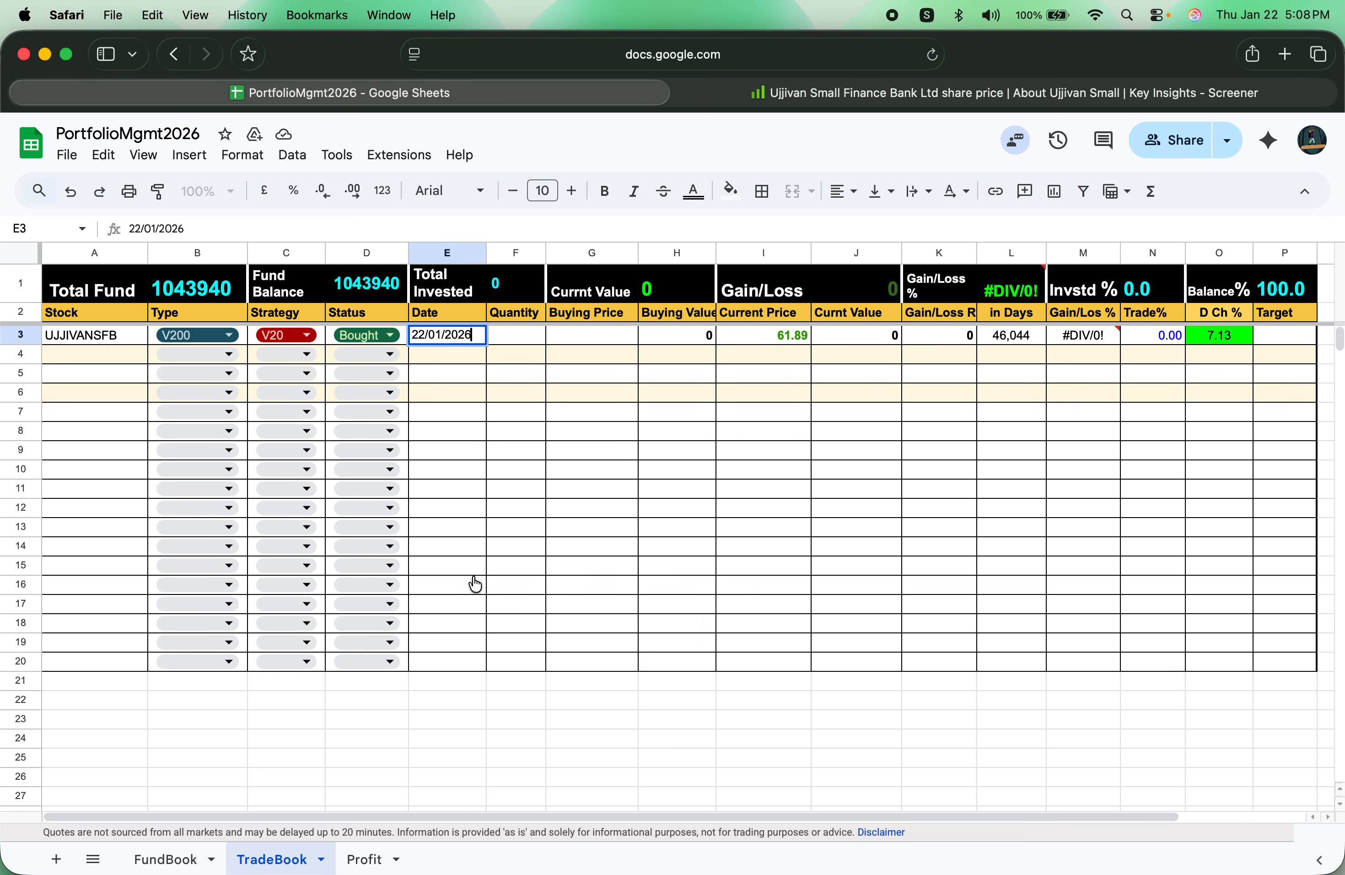
{"action": "left_click", "coordinate": [505, 392]}
Step: Enter a quantity of 100 in F3 and a buying price of 50 in G3
{"action": "left_click", "coordinate": [510, 337]}
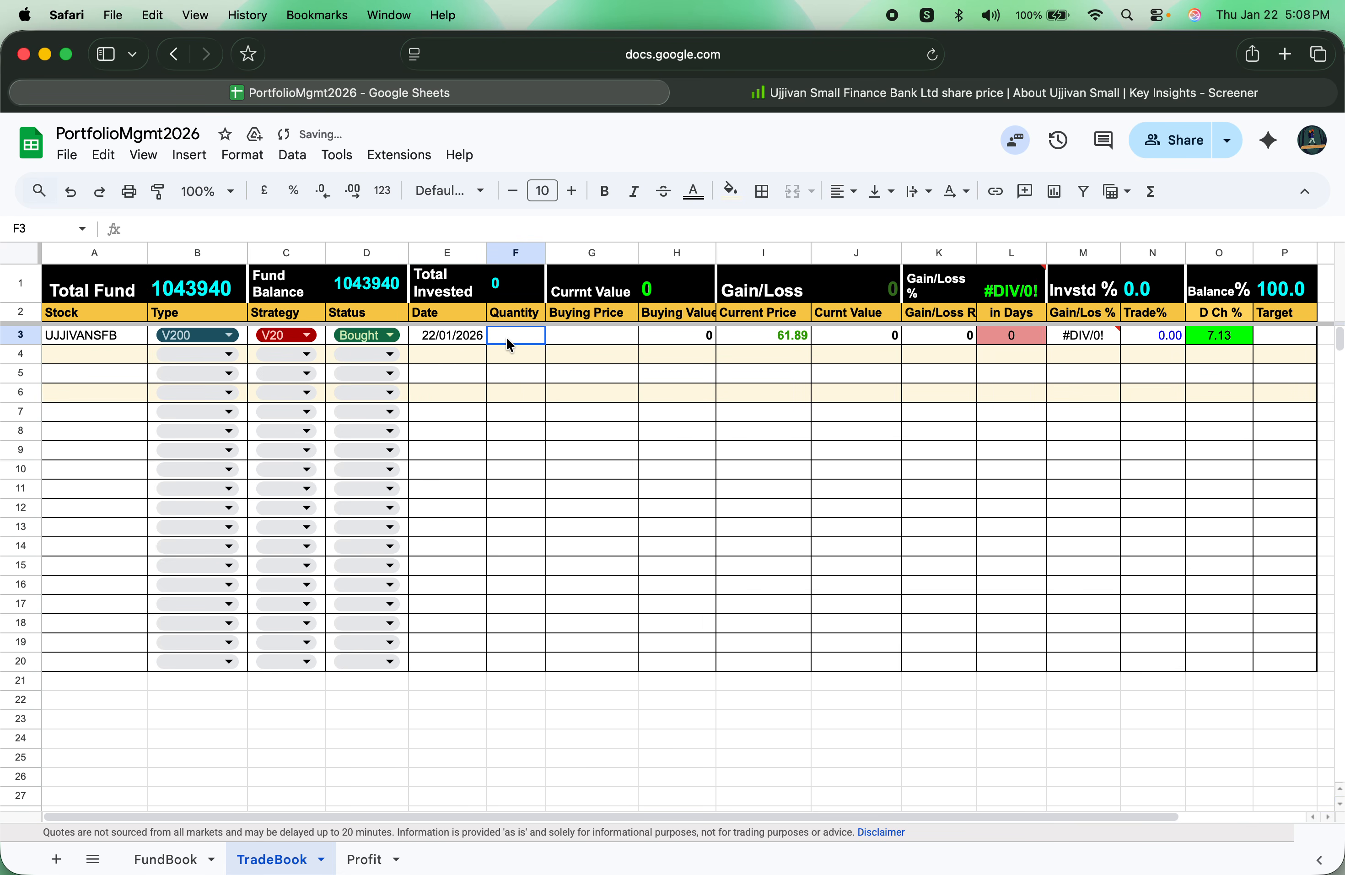
{"action": "type", "text": "100"}
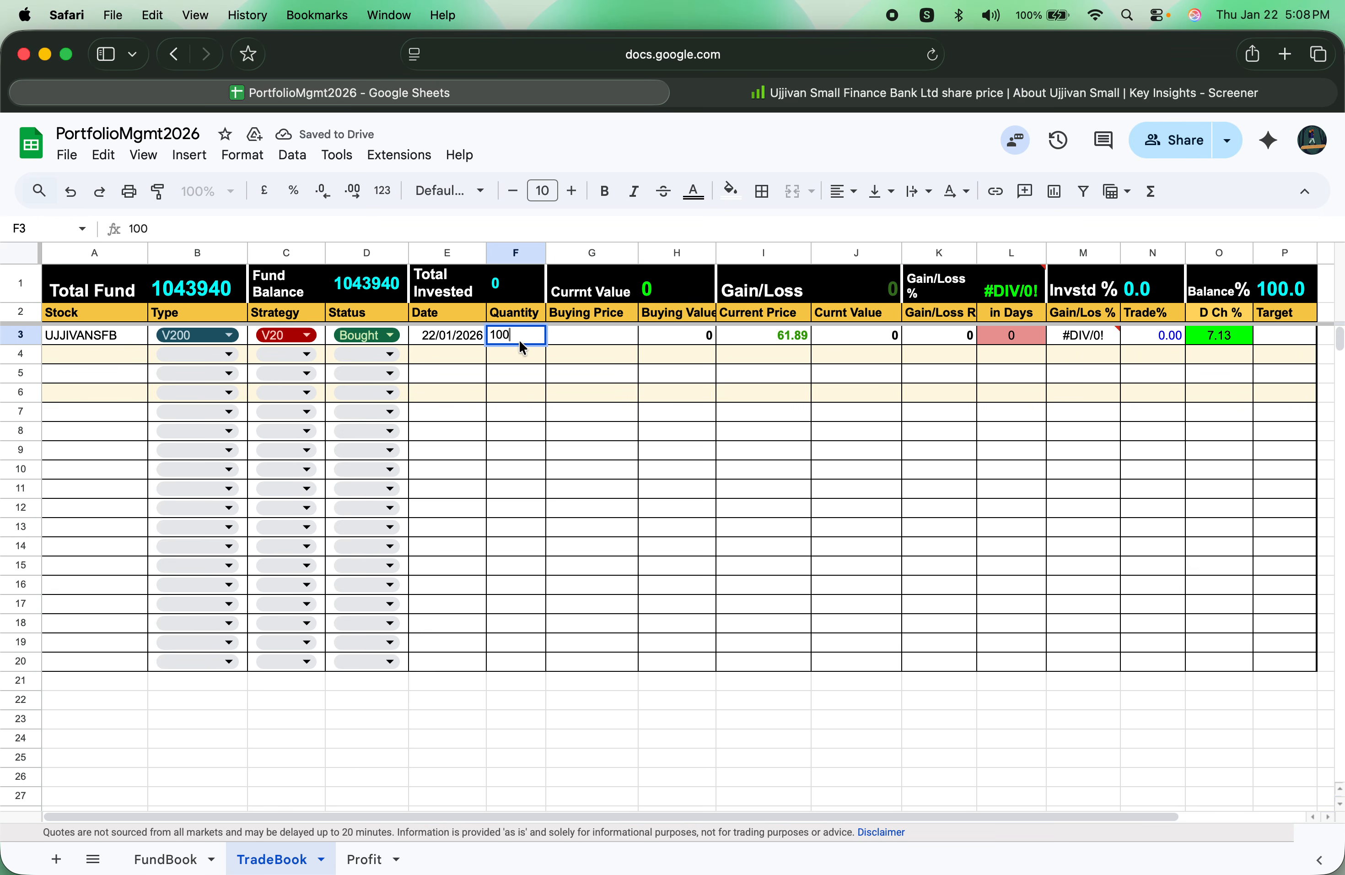
{"action": "left_click", "coordinate": [571, 337]}
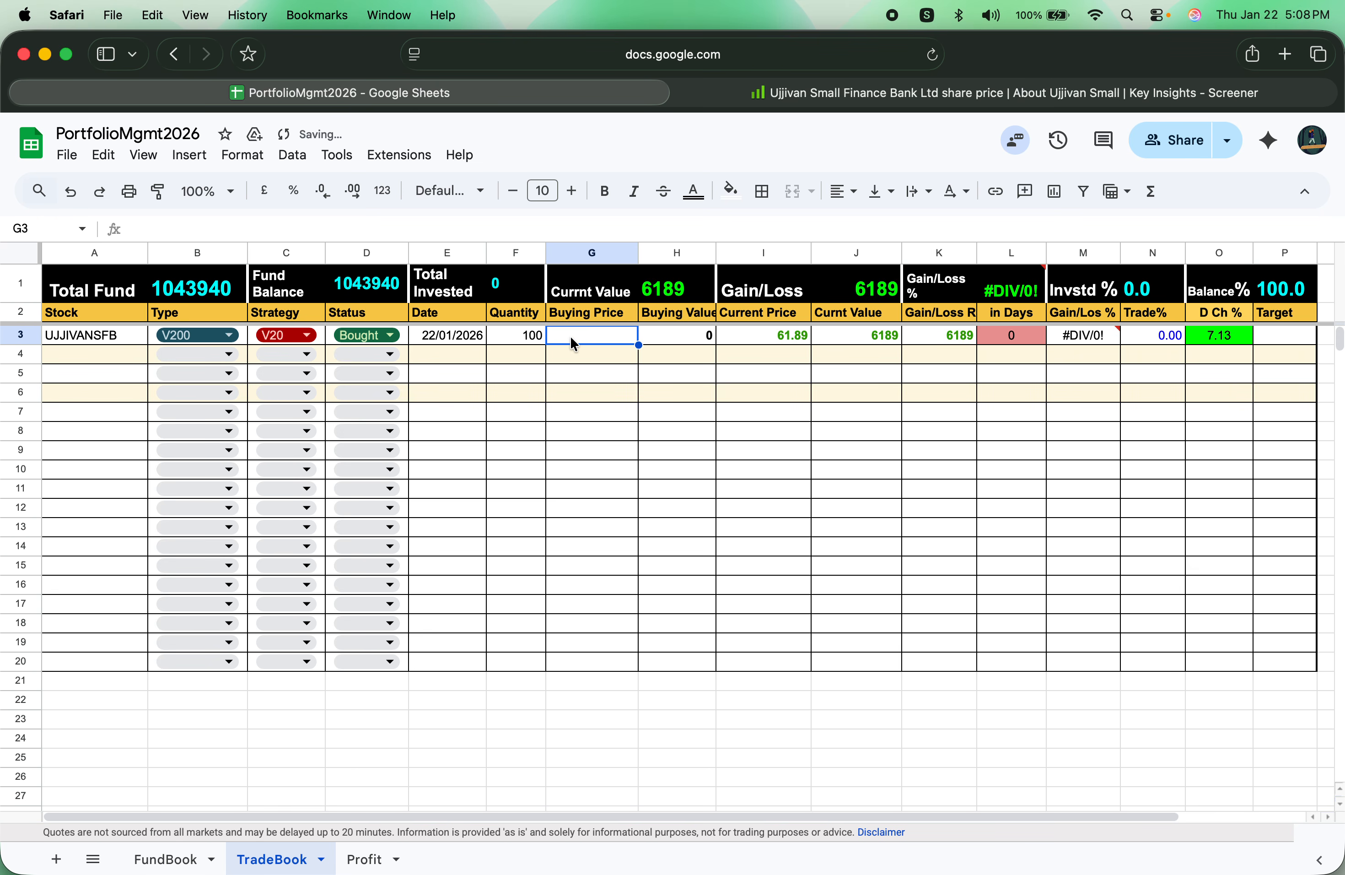
{"action": "type", "text": "50"}
{"action": "key", "text": "Return"}
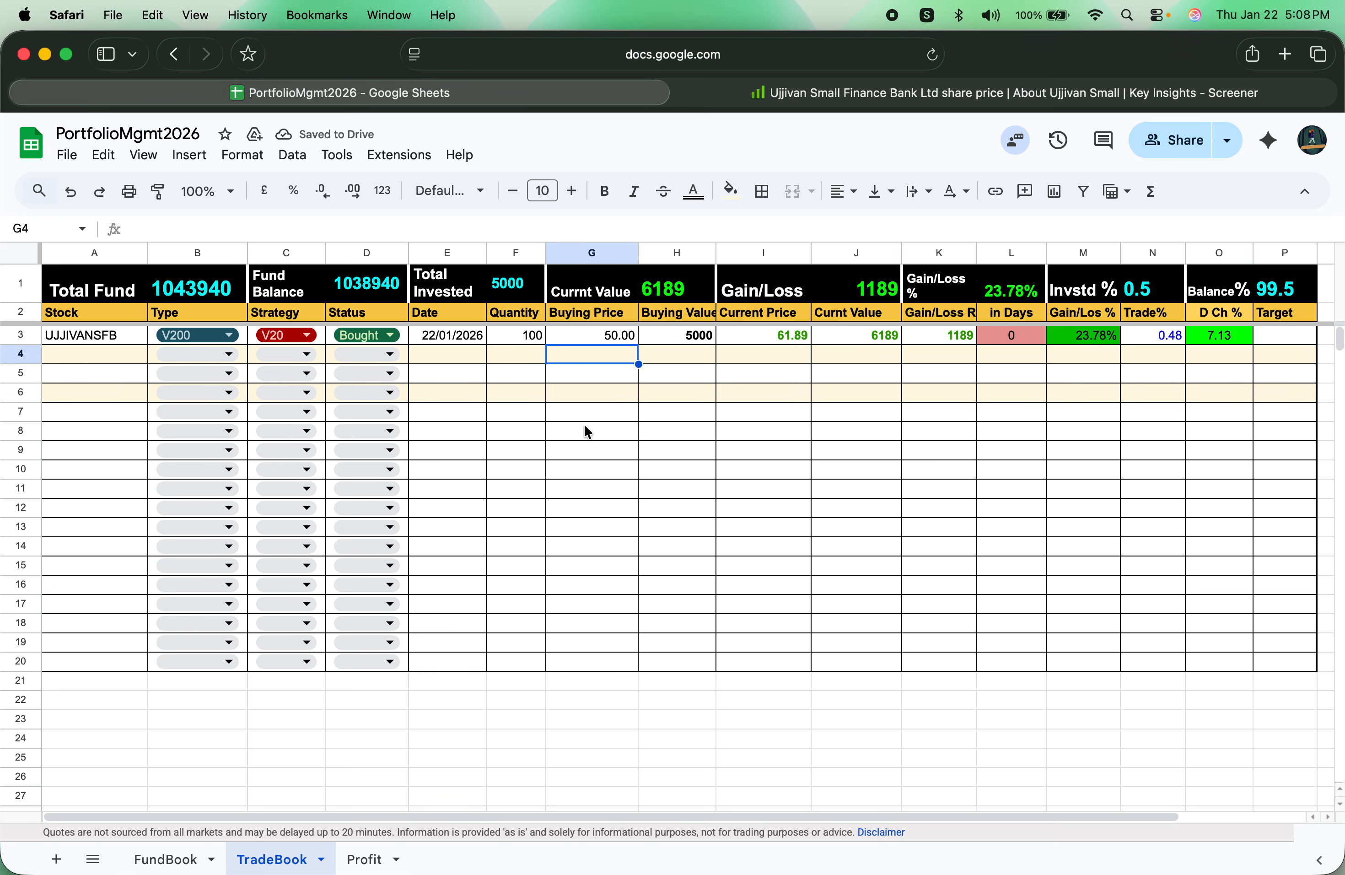
Step: Highlight the UJJIVANSFB trade's manually entered cells from Stock through Buying Price in A3:G3
{"action": "left_click", "coordinate": [596, 336]}
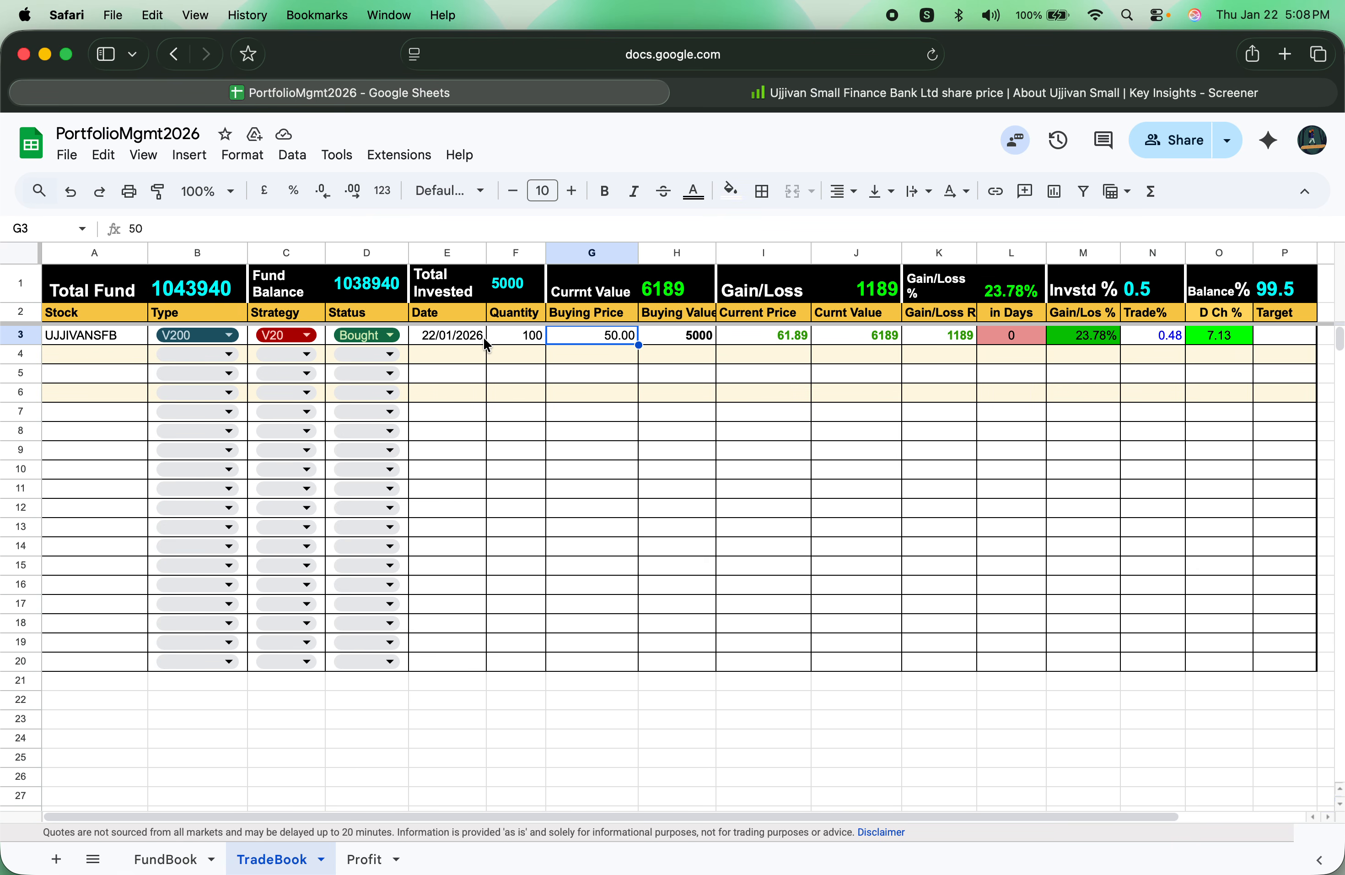
{"action": "left_click_drag", "start_coordinate": [132, 336], "coordinate": [575, 345]}
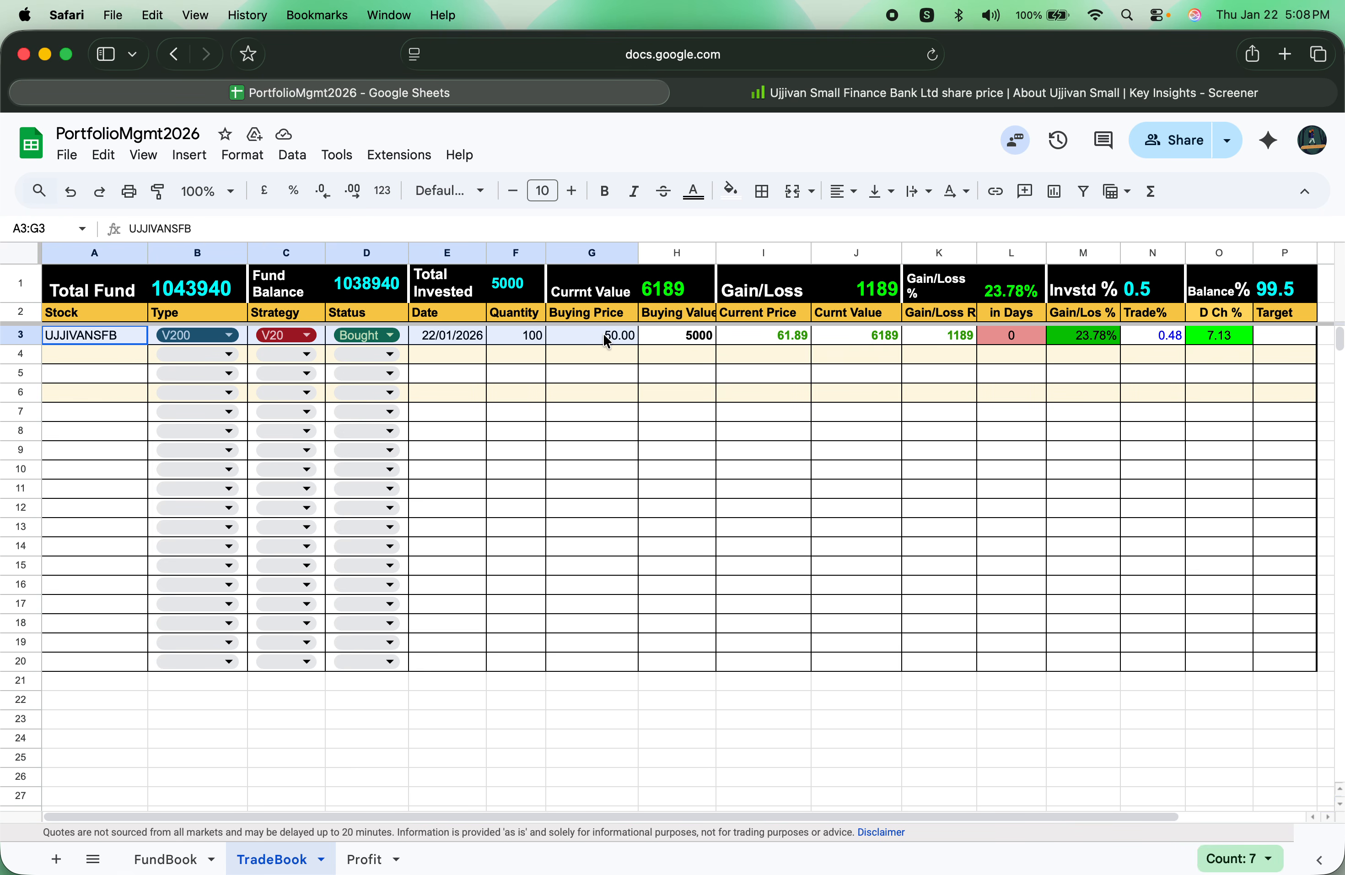
{"action": "left_click", "coordinate": [597, 366]}
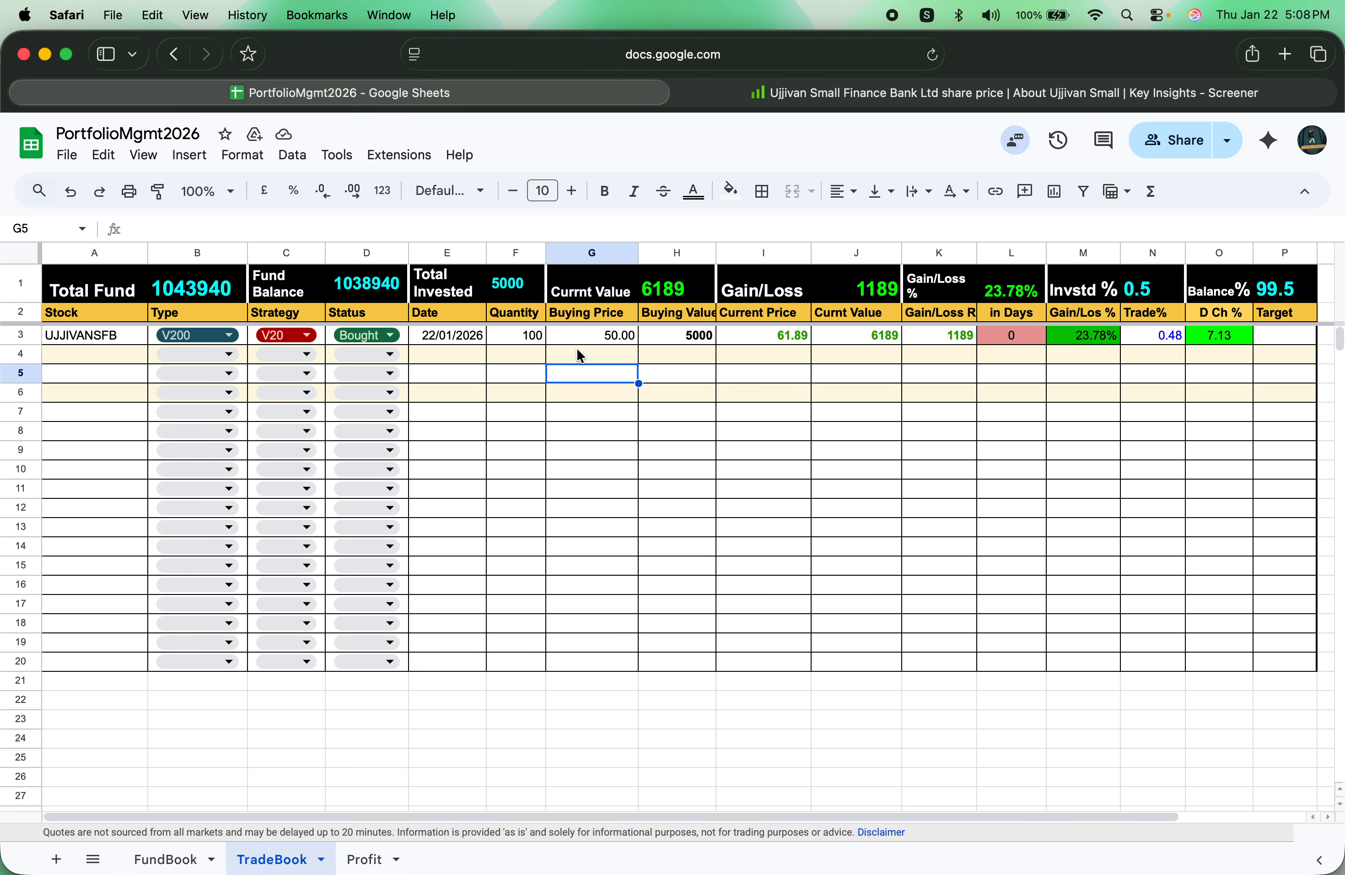
Step: Inspect the Buying Value formula in H3 and the Current Price formula in I3, leaving both as they are
{"action": "double_click", "coordinate": [672, 335]}
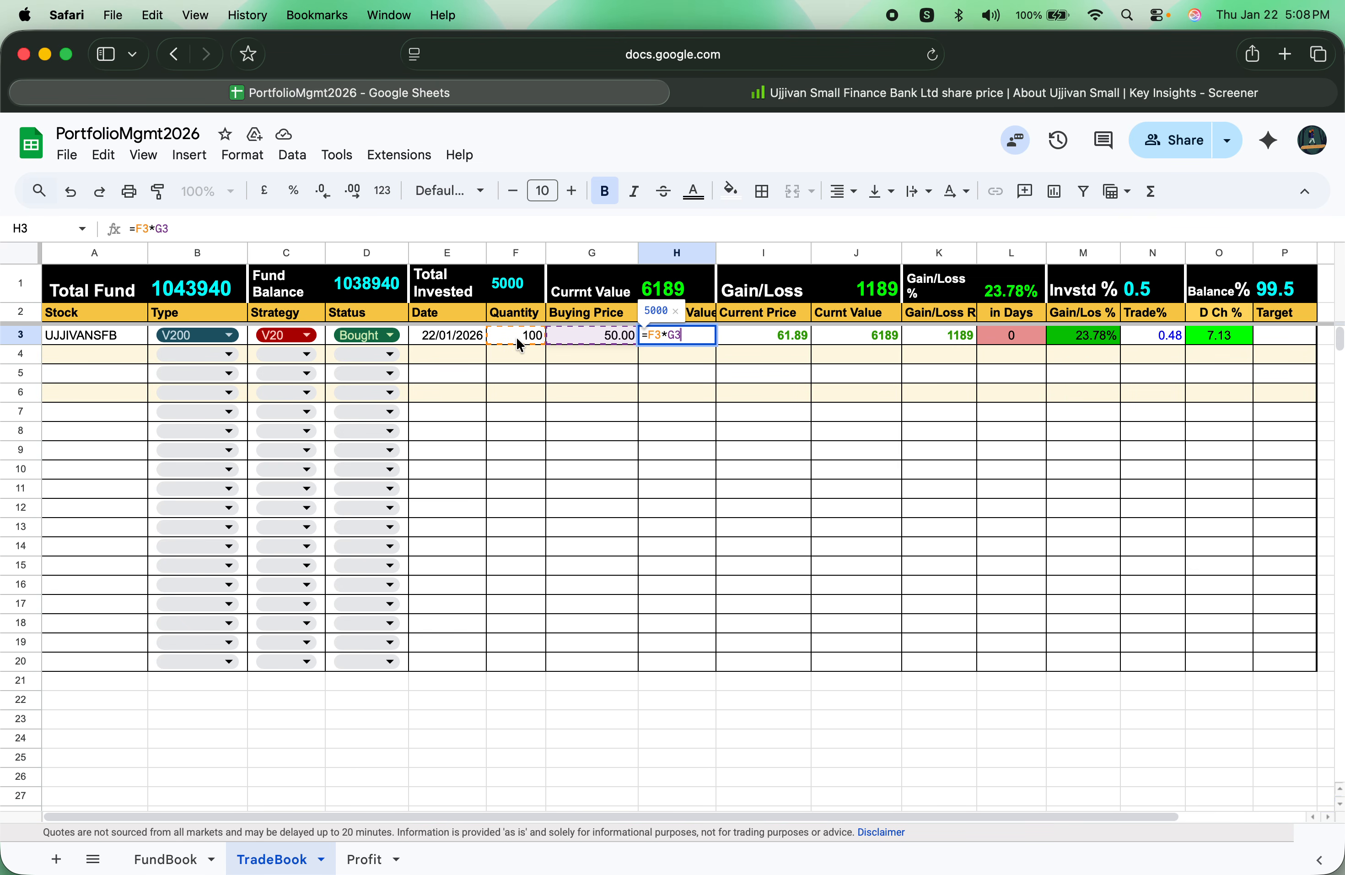
{"action": "left_click", "coordinate": [712, 374]}
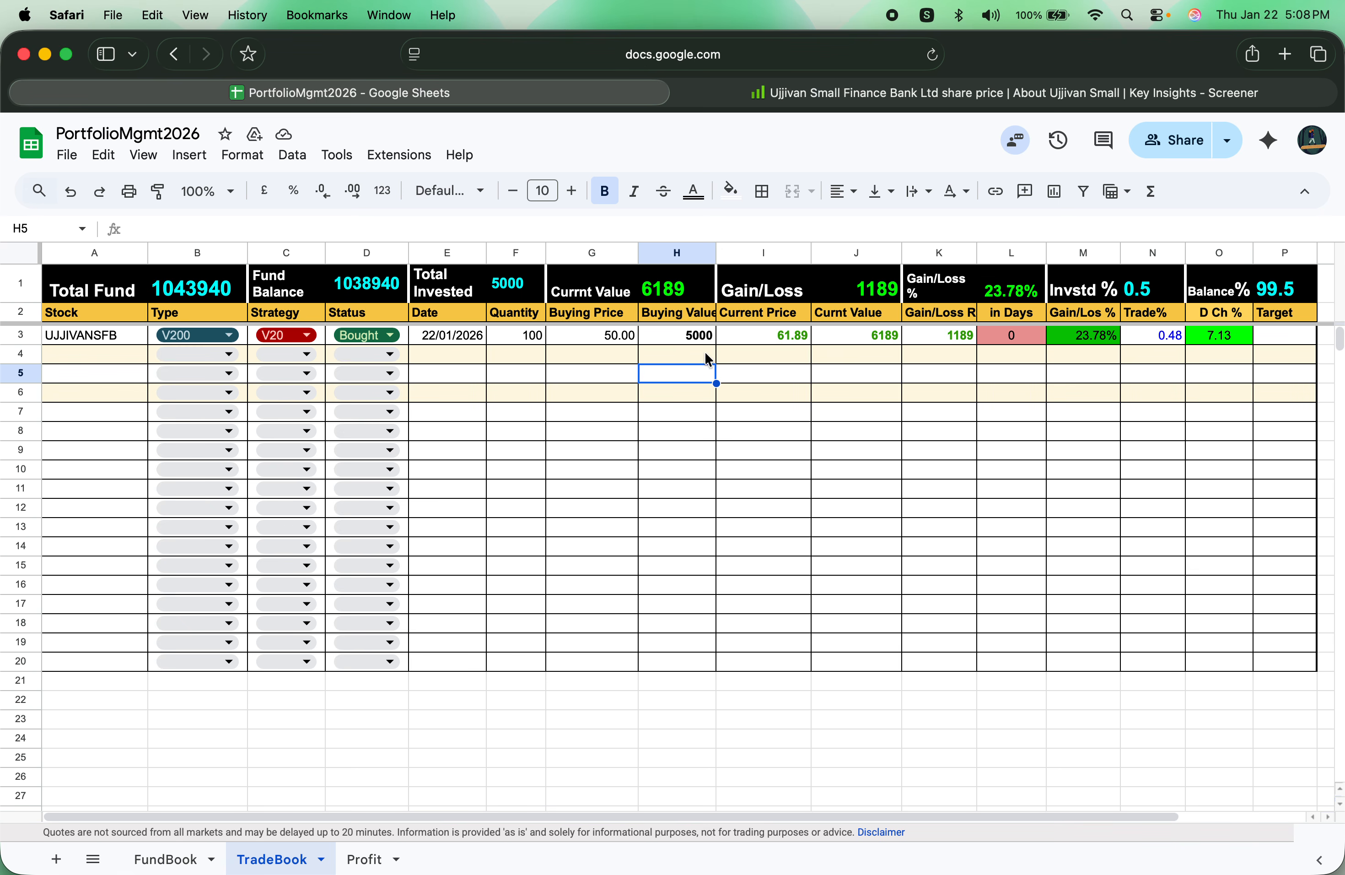
{"action": "left_click", "coordinate": [752, 337]}
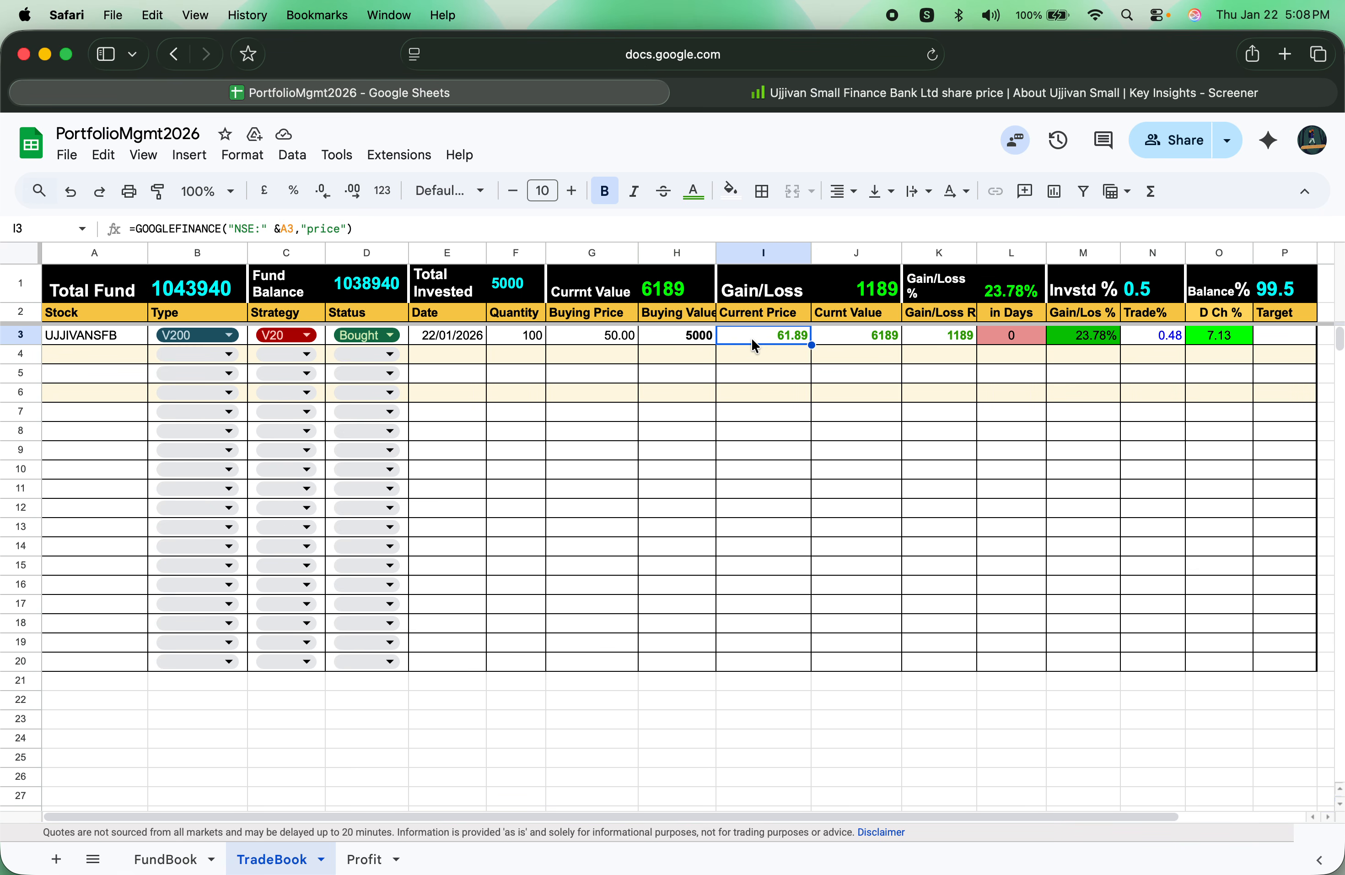
{"action": "double_click", "coordinate": [752, 337]}
{"action": "left_click_drag", "start_coordinate": [728, 336], "coordinate": [896, 337]}
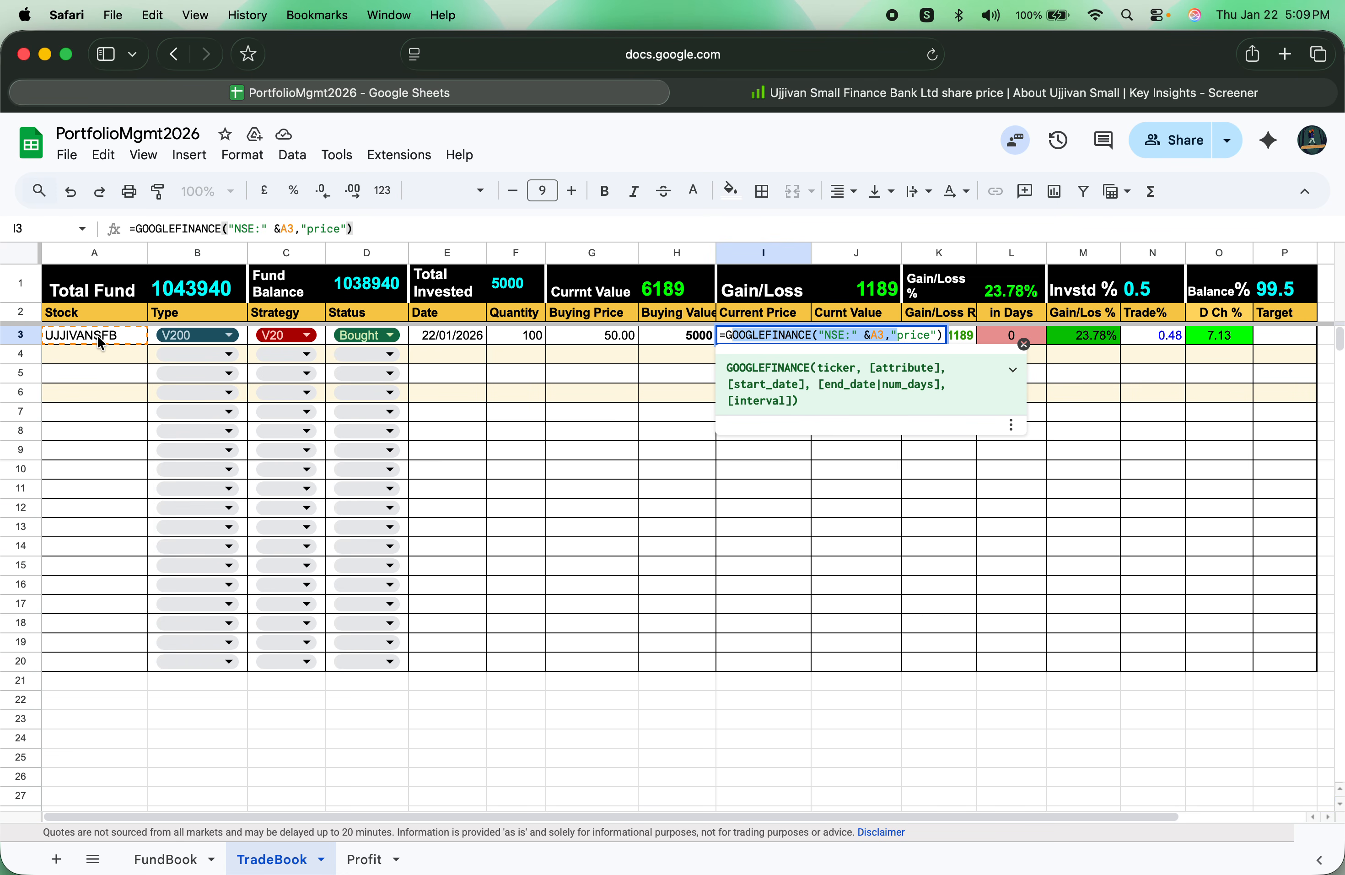
{"action": "left_click", "coordinate": [604, 397]}
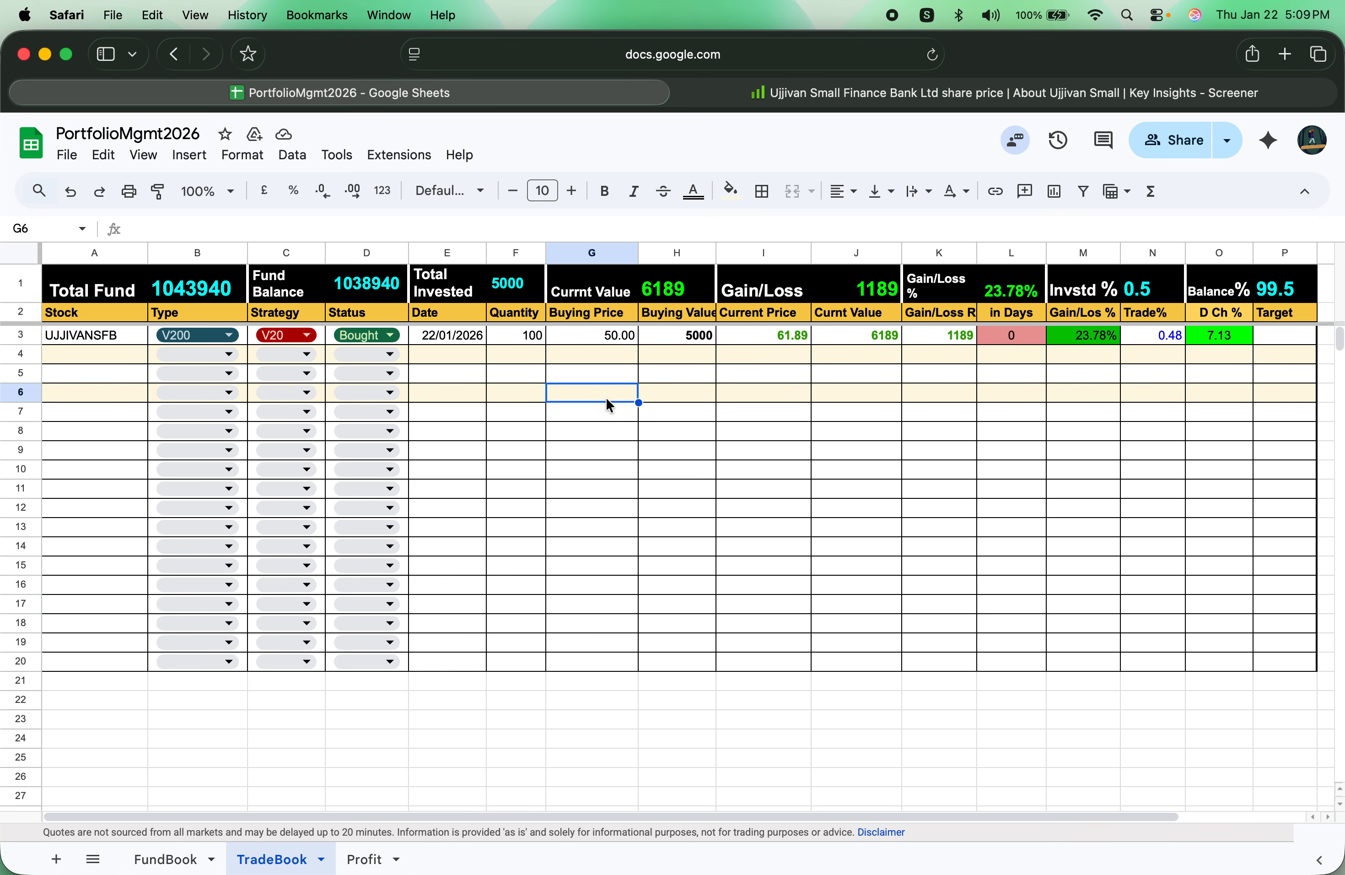
Step: Inspect the current value formula in J3 and its link to I3 and F3, ending on the Gain/Loss Rs heading
{"action": "left_click", "coordinate": [774, 343]}
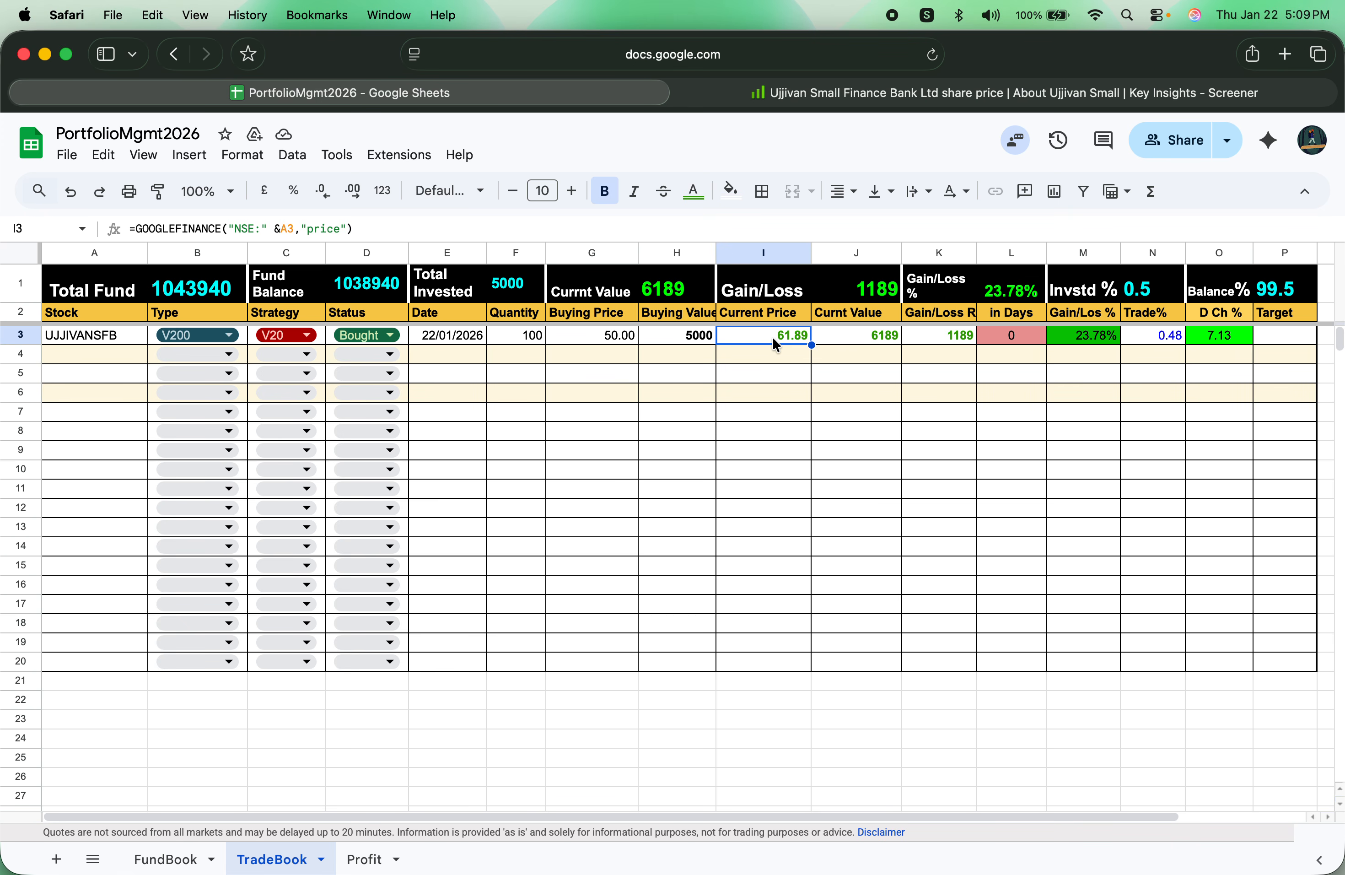
{"action": "left_click", "coordinate": [856, 332]}
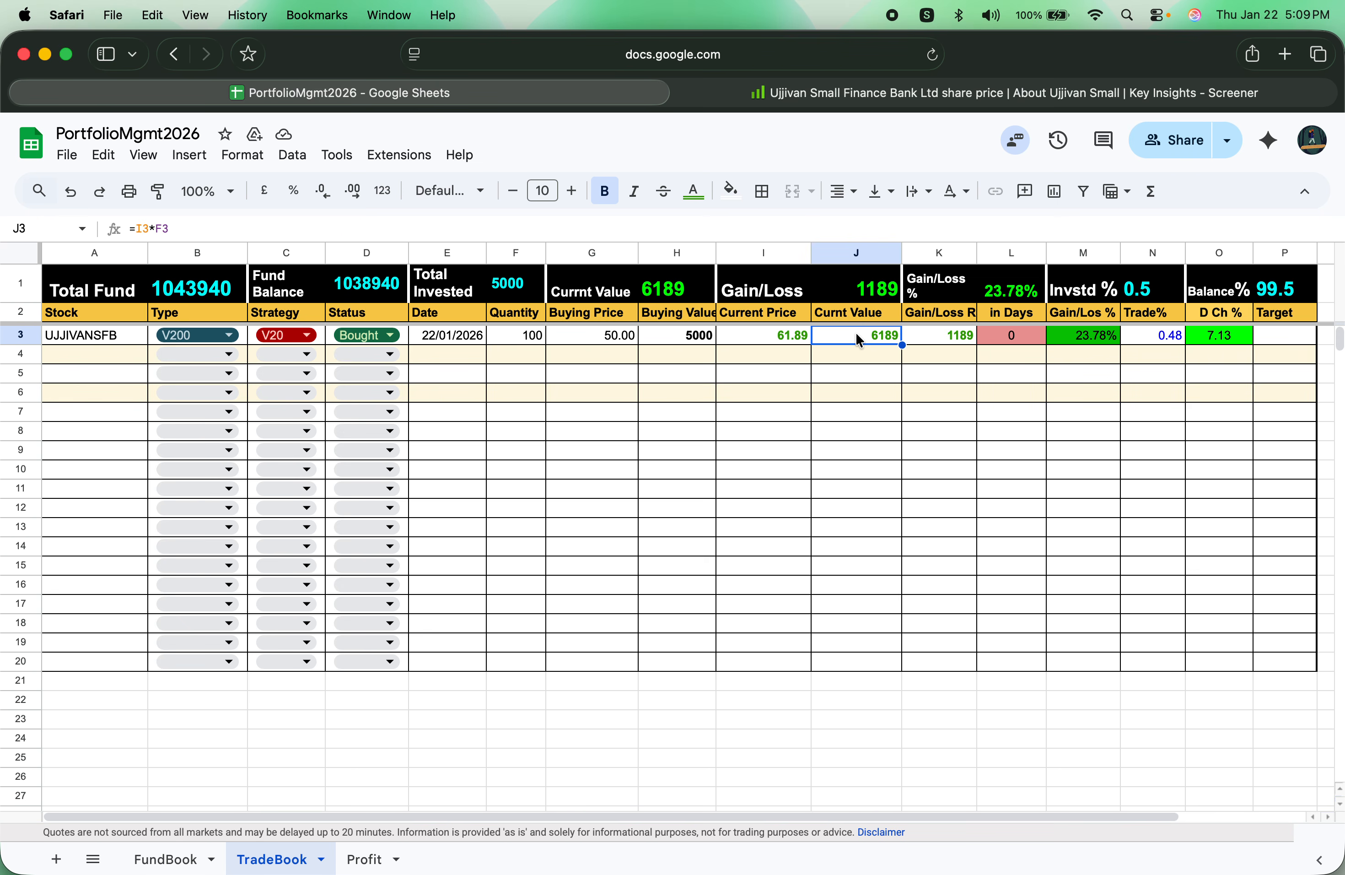
{"action": "double_click", "coordinate": [855, 334]}
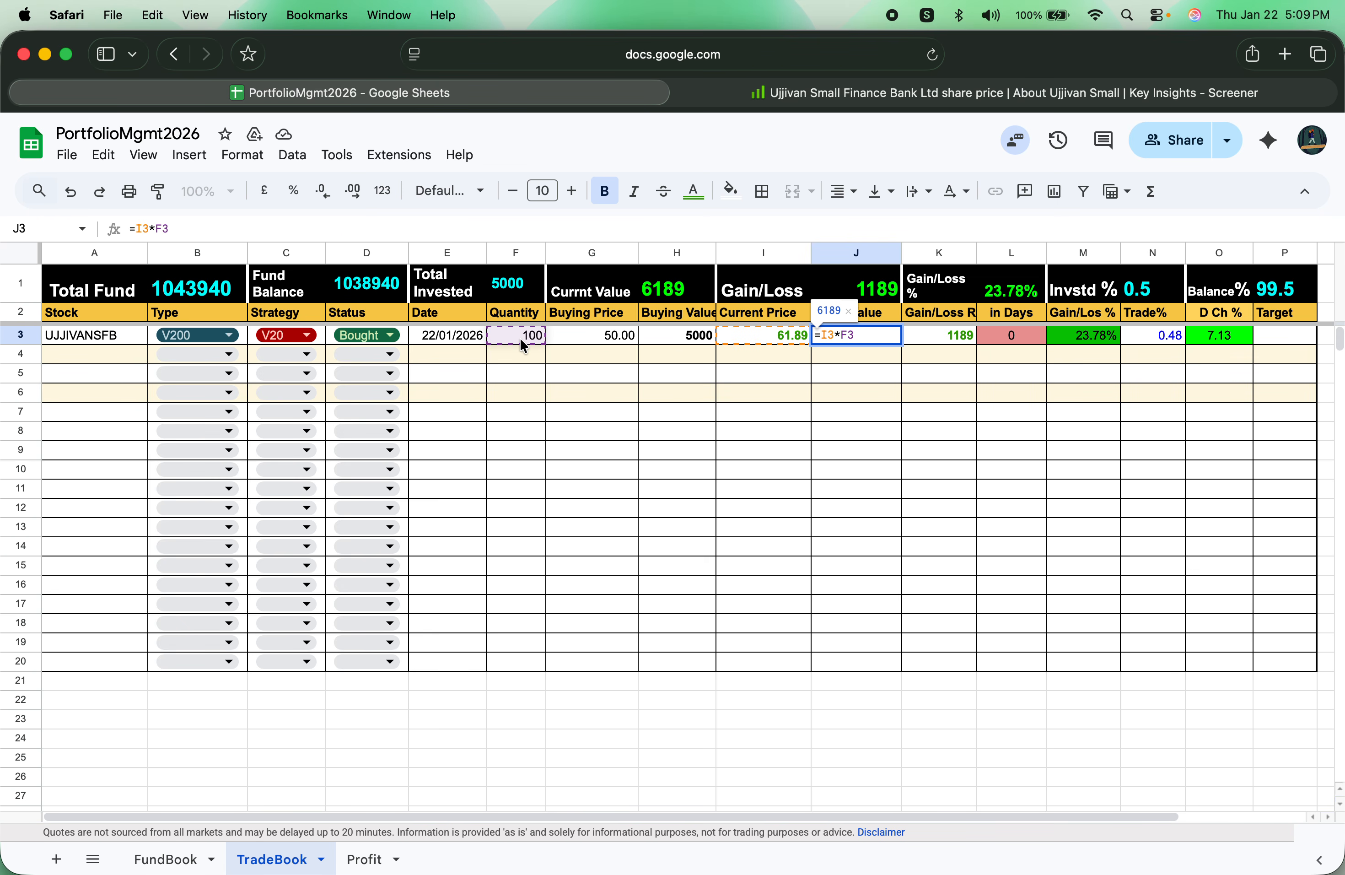
{"action": "left_click", "coordinate": [906, 392]}
{"action": "left_click", "coordinate": [867, 335]}
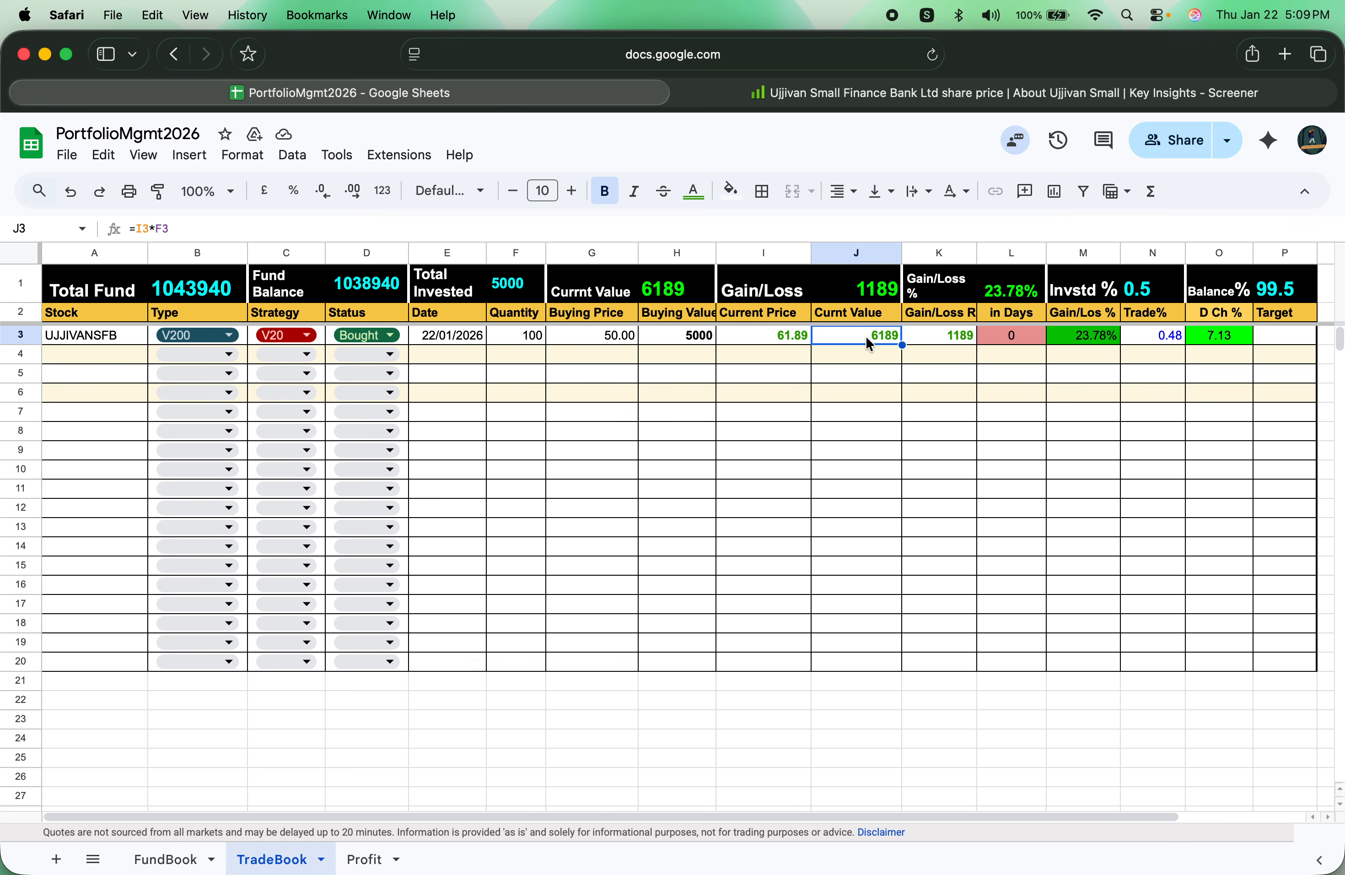
{"action": "left_click", "coordinate": [932, 316]}
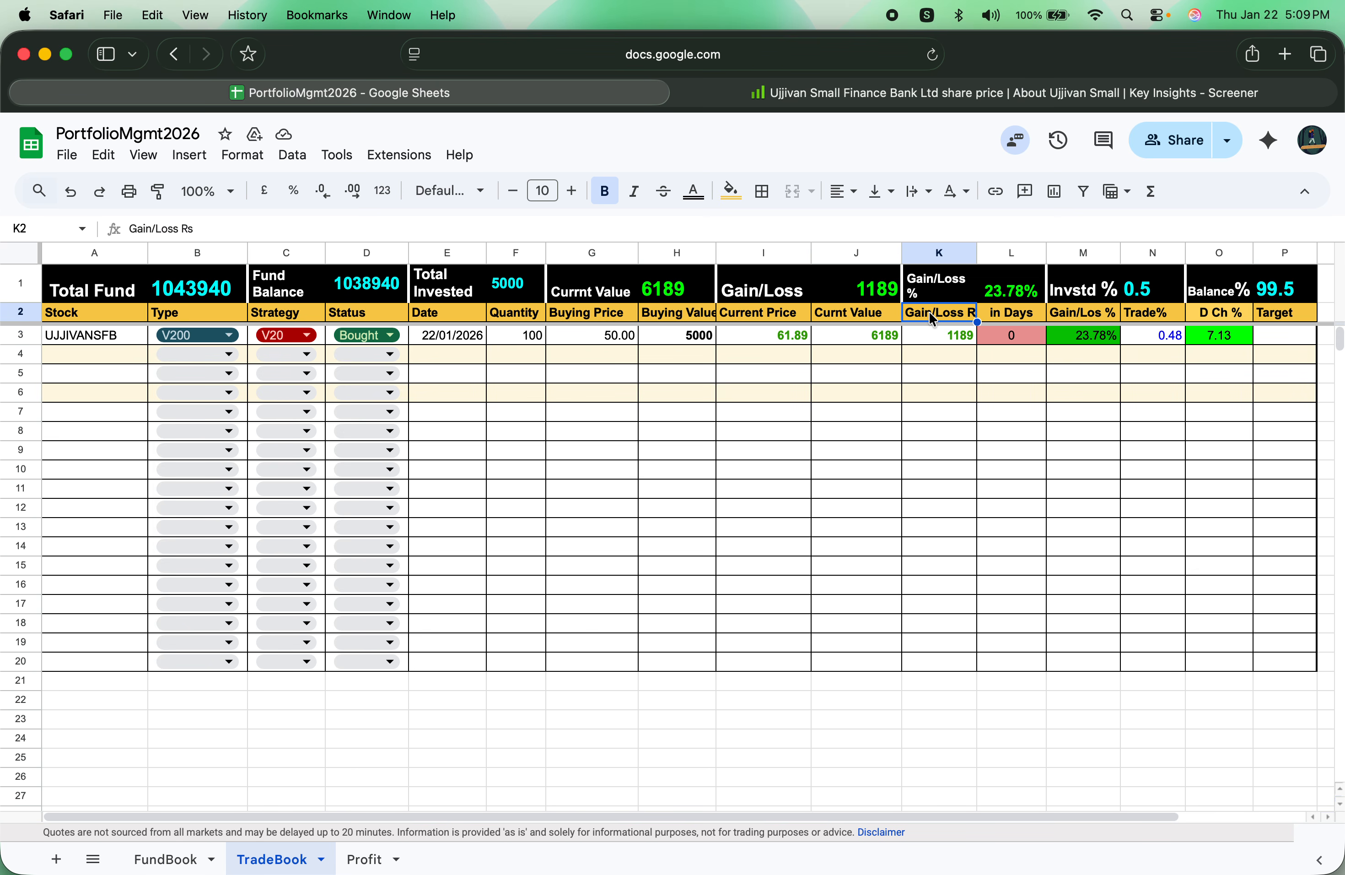
Step: Shorten the heading in K2 to Gain/Loss and inspect the gain/loss formula in K3
{"action": "double_click", "coordinate": [932, 315]}
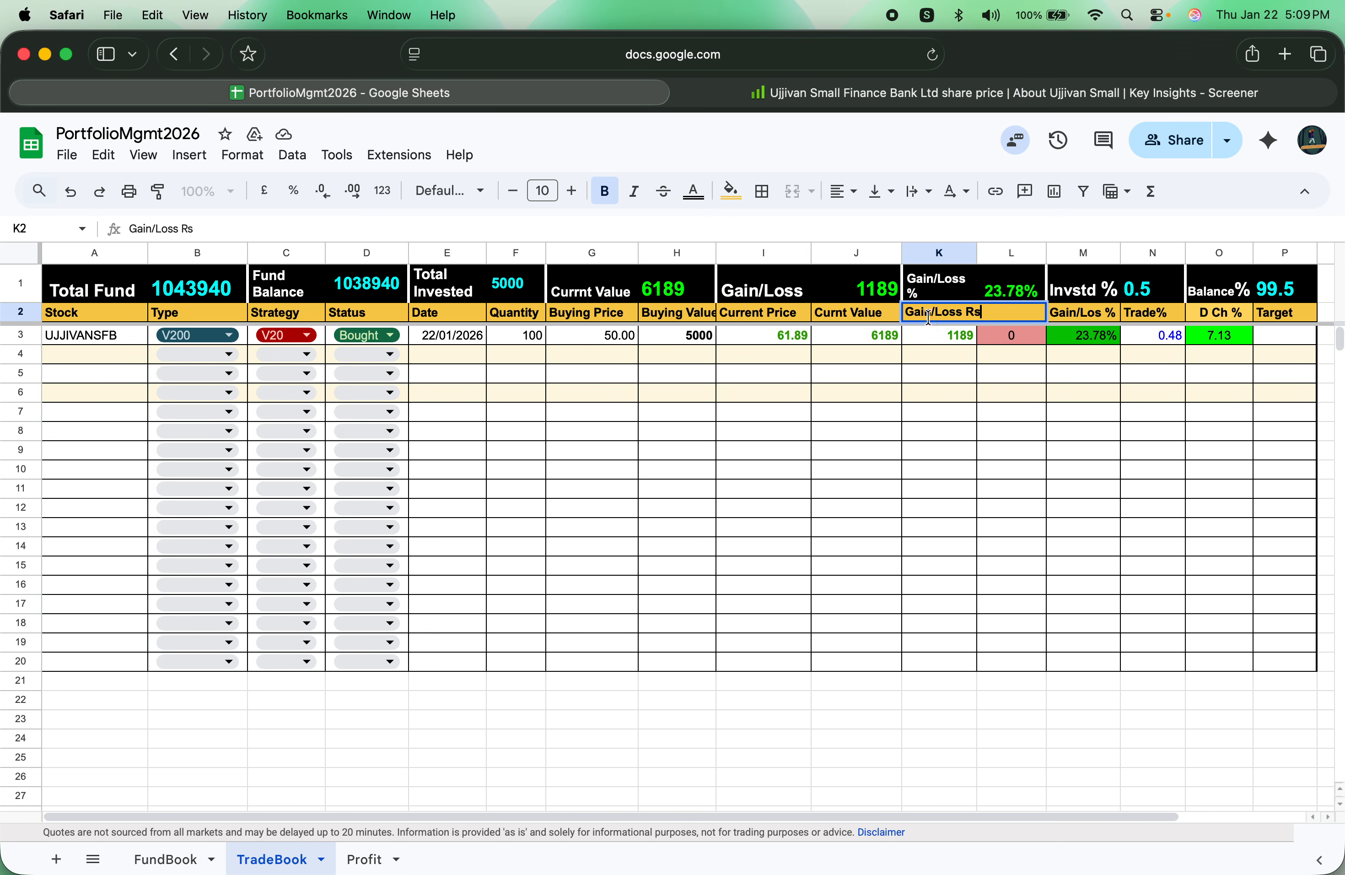
{"action": "key", "text": "BackSpace"}
{"action": "key", "text": "BackSpace"}
{"action": "key", "text": "BackSpace"}
{"action": "left_click", "coordinate": [934, 399]}
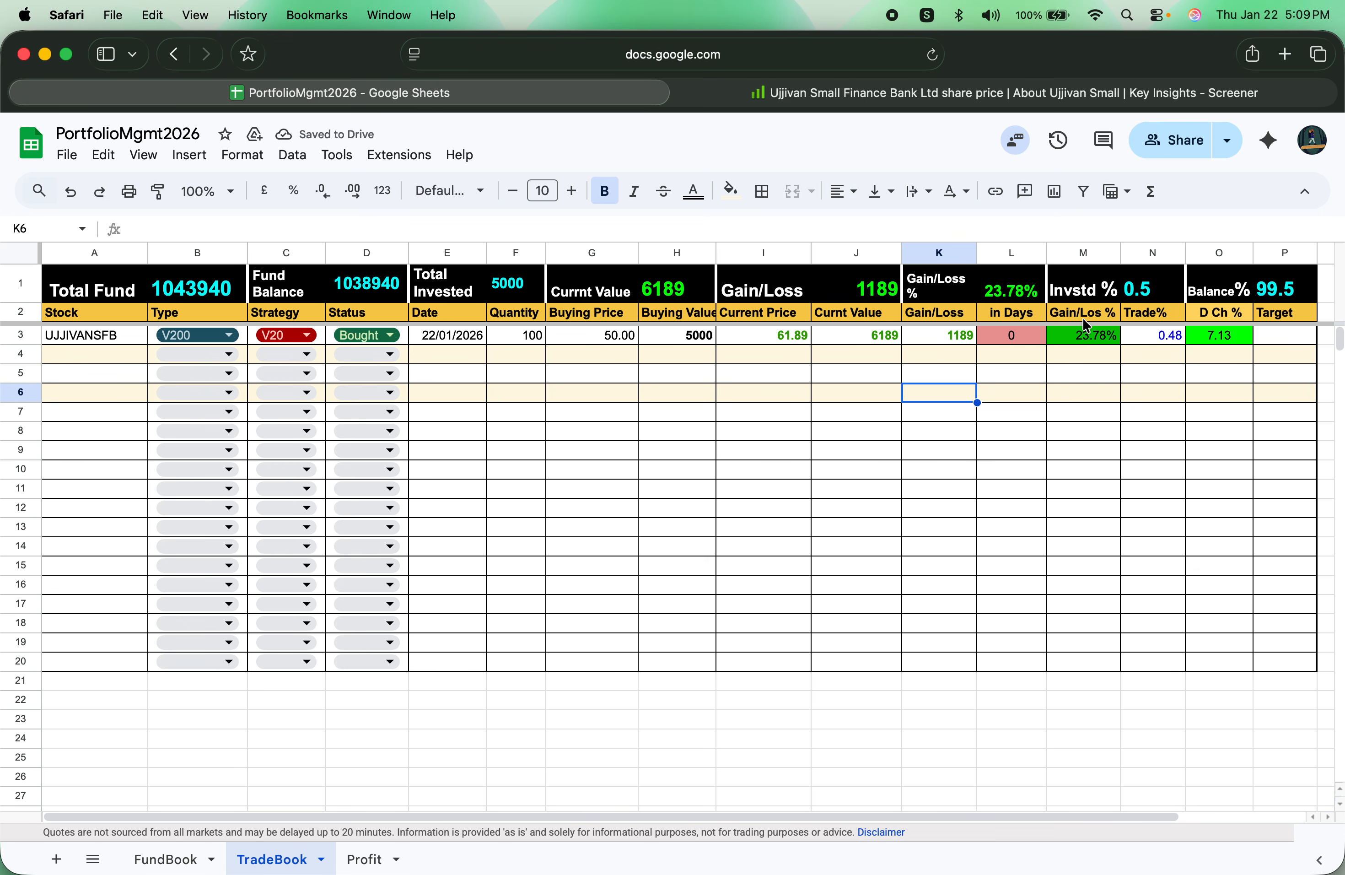
{"action": "left_click", "coordinate": [931, 332]}
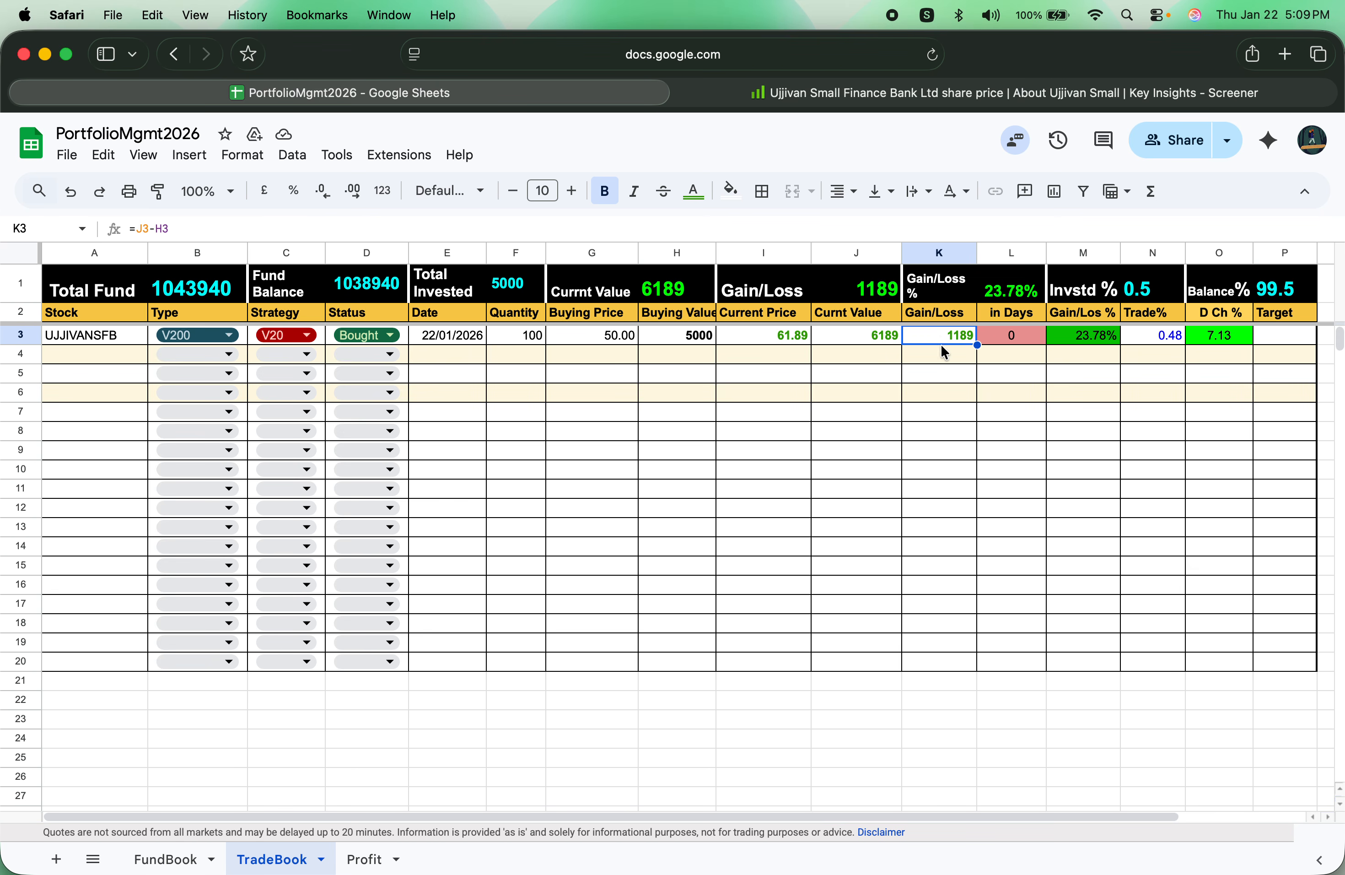
Step: Inspect the in Days formula in L3 and set the UJJIVANSFB trade date in E3 to 03/12/2025
{"action": "left_click", "coordinate": [998, 339]}
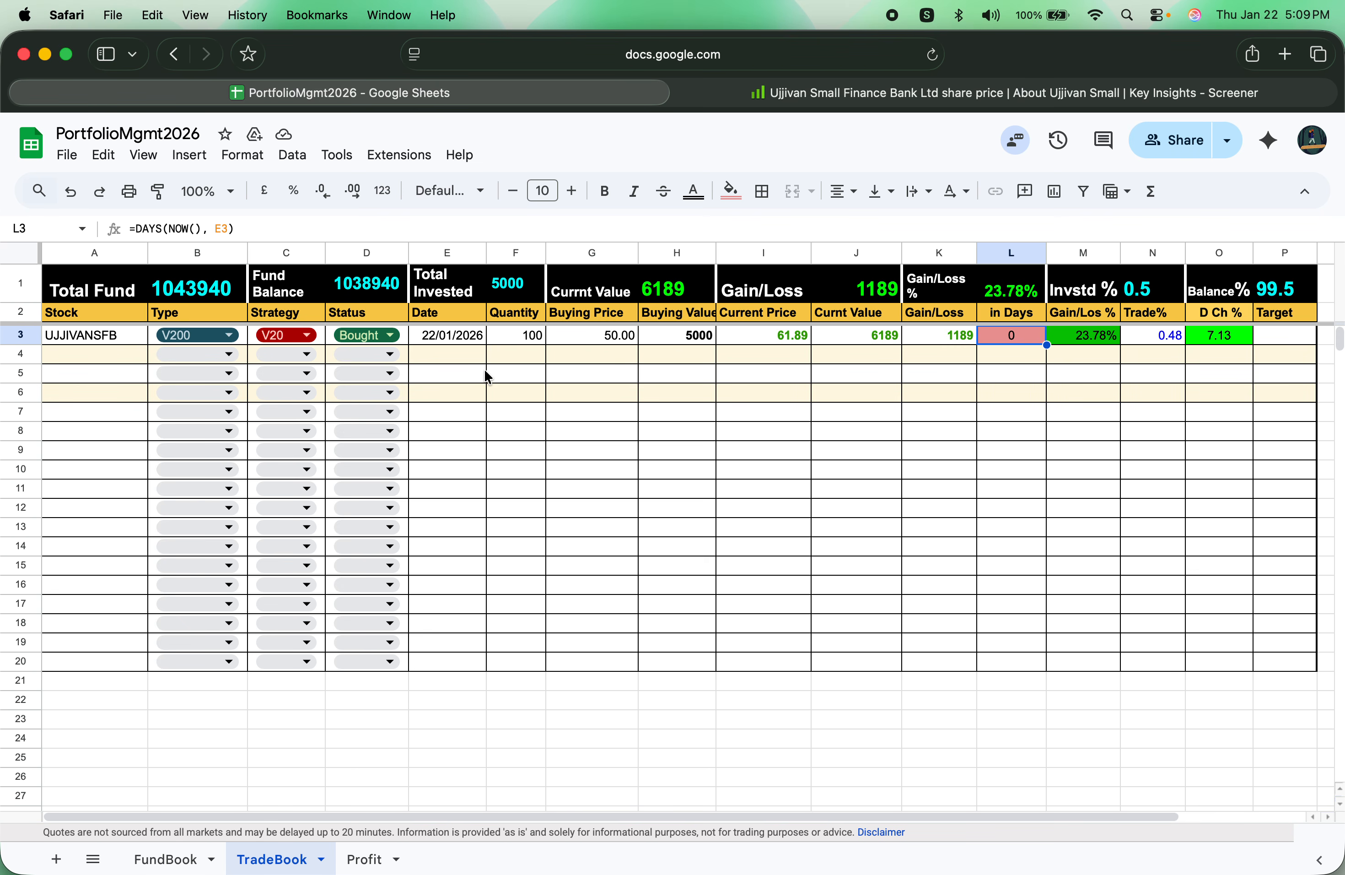
{"action": "double_click", "coordinate": [450, 338]}
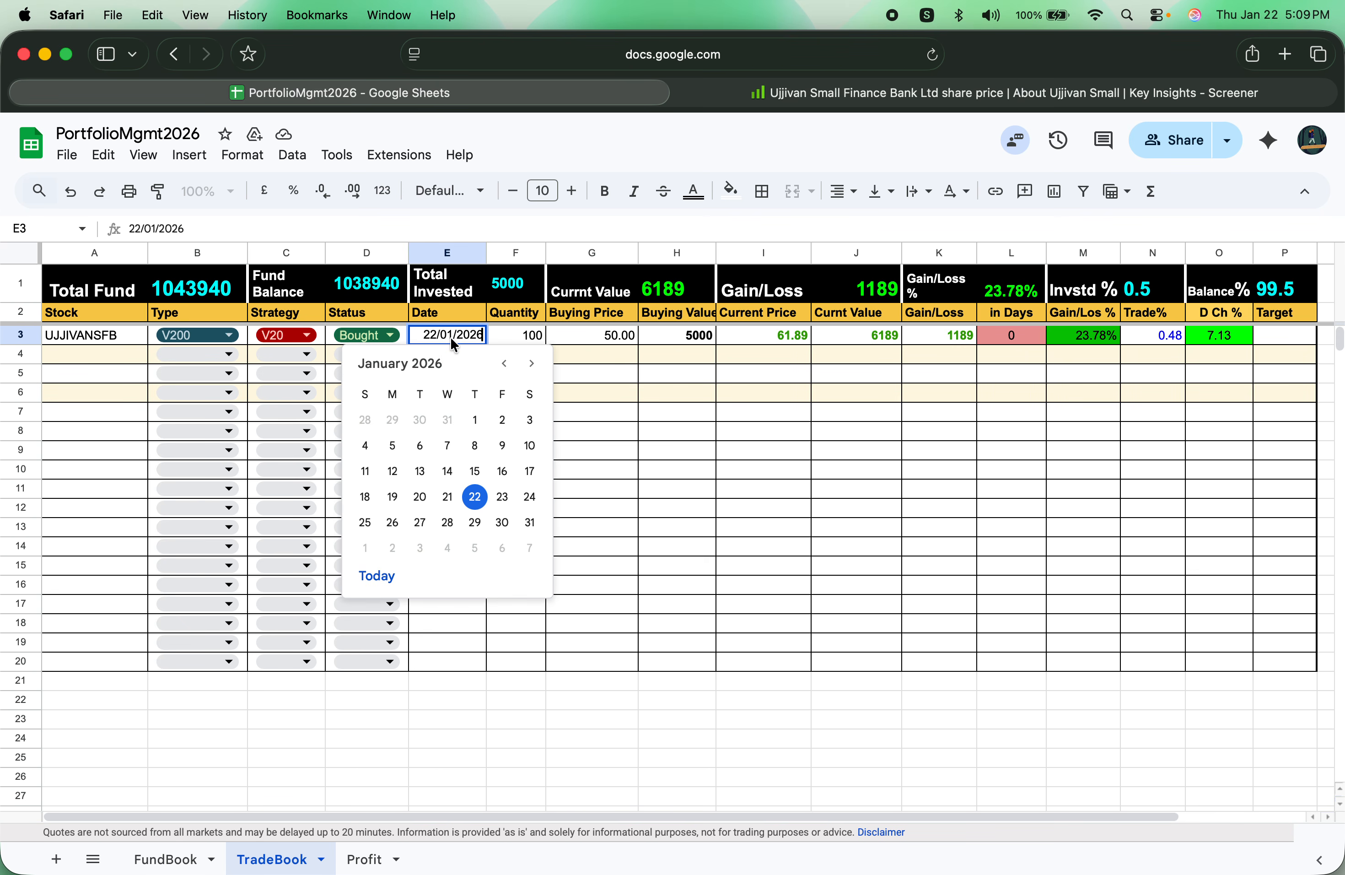
{"action": "left_click", "coordinate": [504, 363]}
{"action": "left_click", "coordinate": [452, 420]}
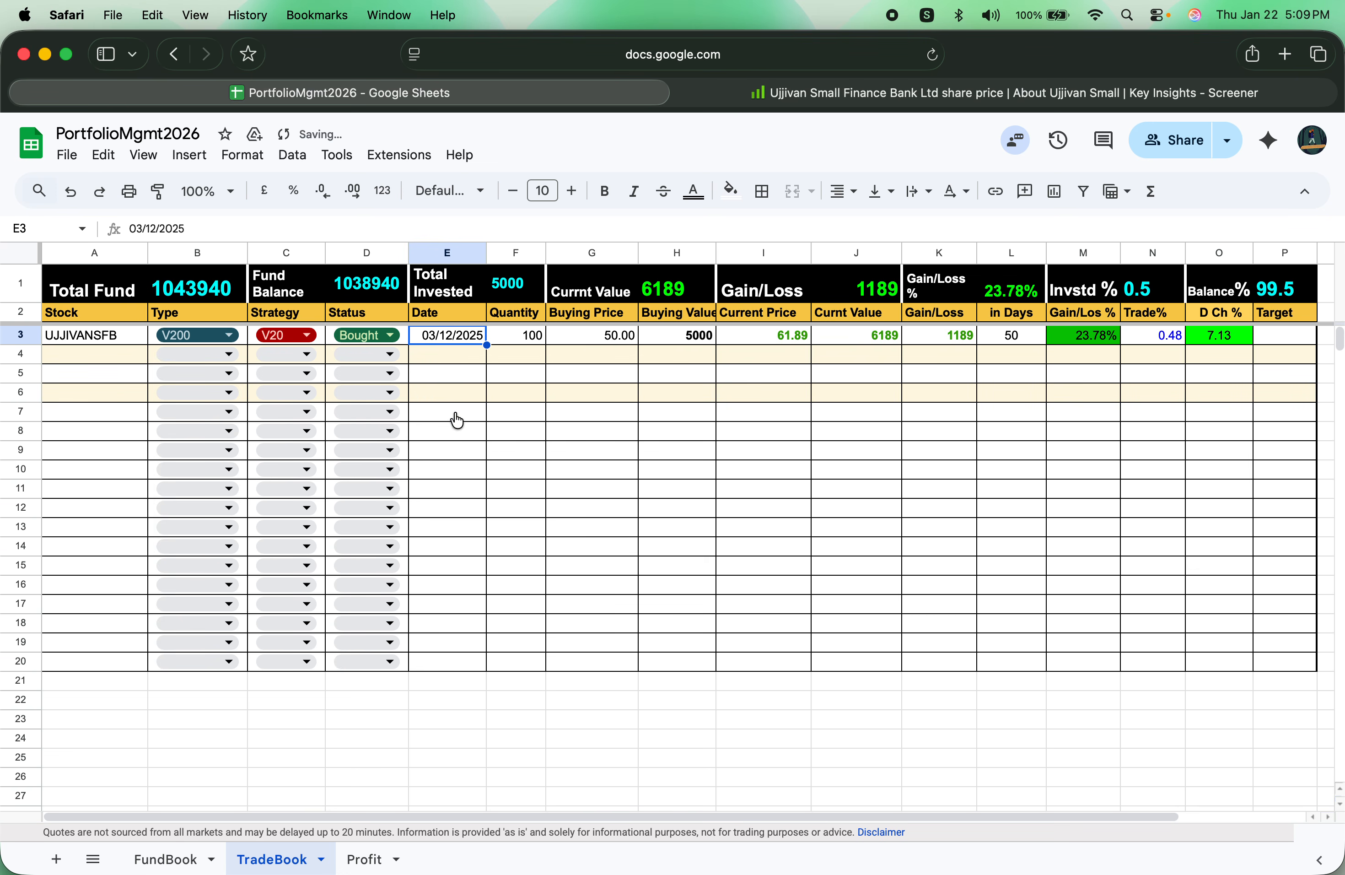
{"action": "left_click", "coordinate": [706, 398]}
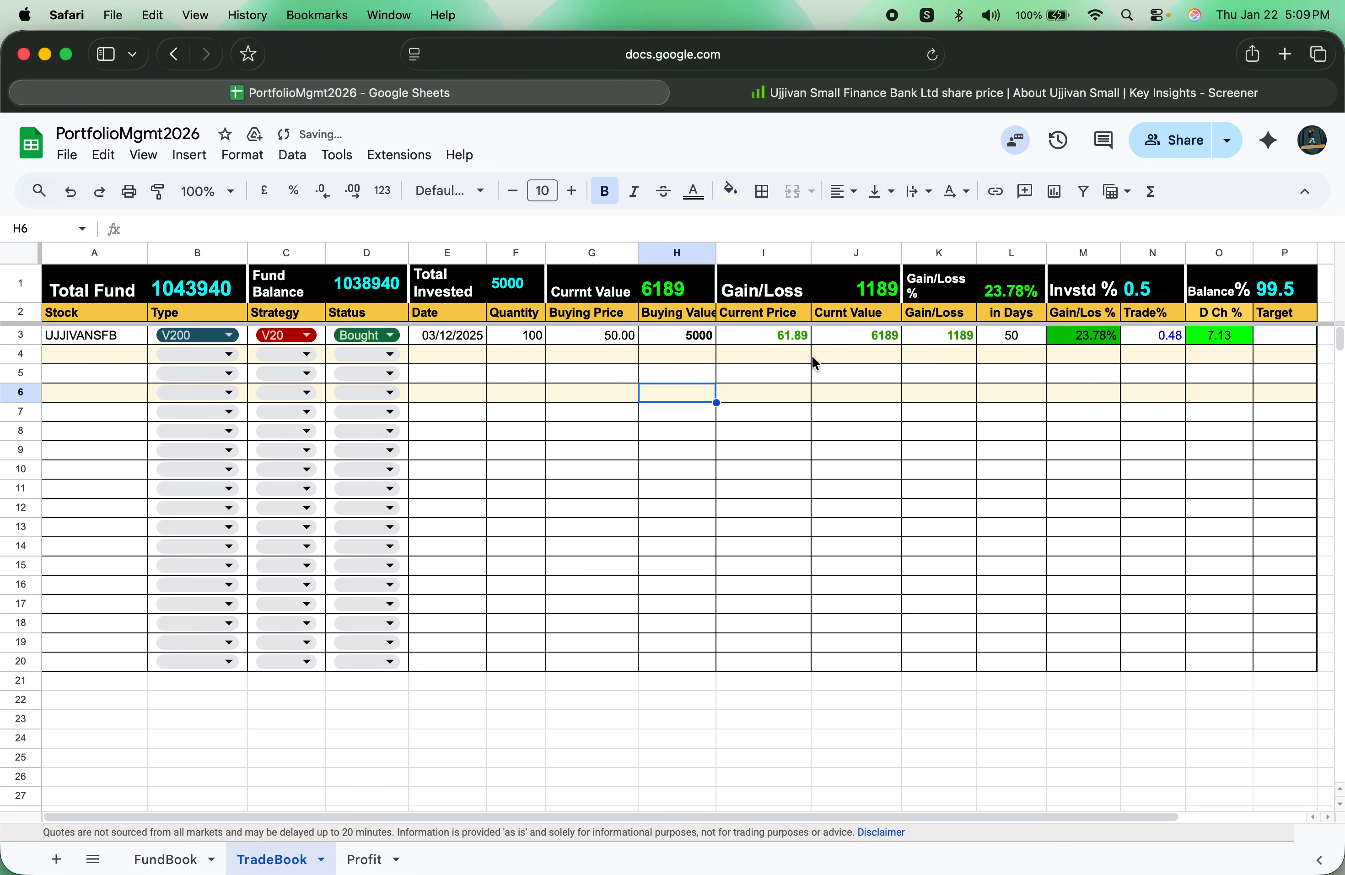
Step: Inspect the in Days formula in L3, the gain/loss percentage formula in M3 and the daily change formula in O3
{"action": "left_click", "coordinate": [999, 334]}
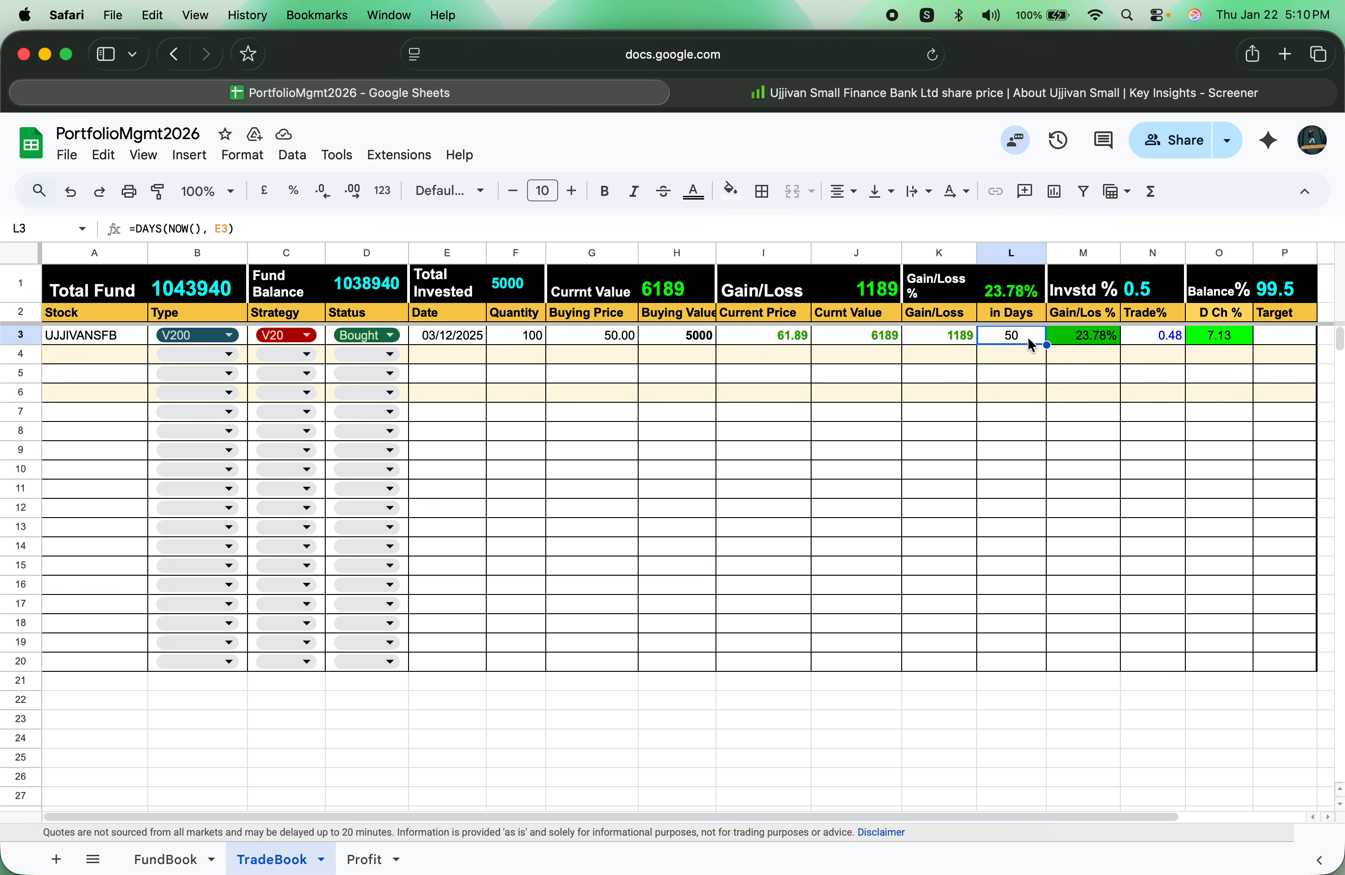
{"action": "left_click", "coordinate": [1075, 339]}
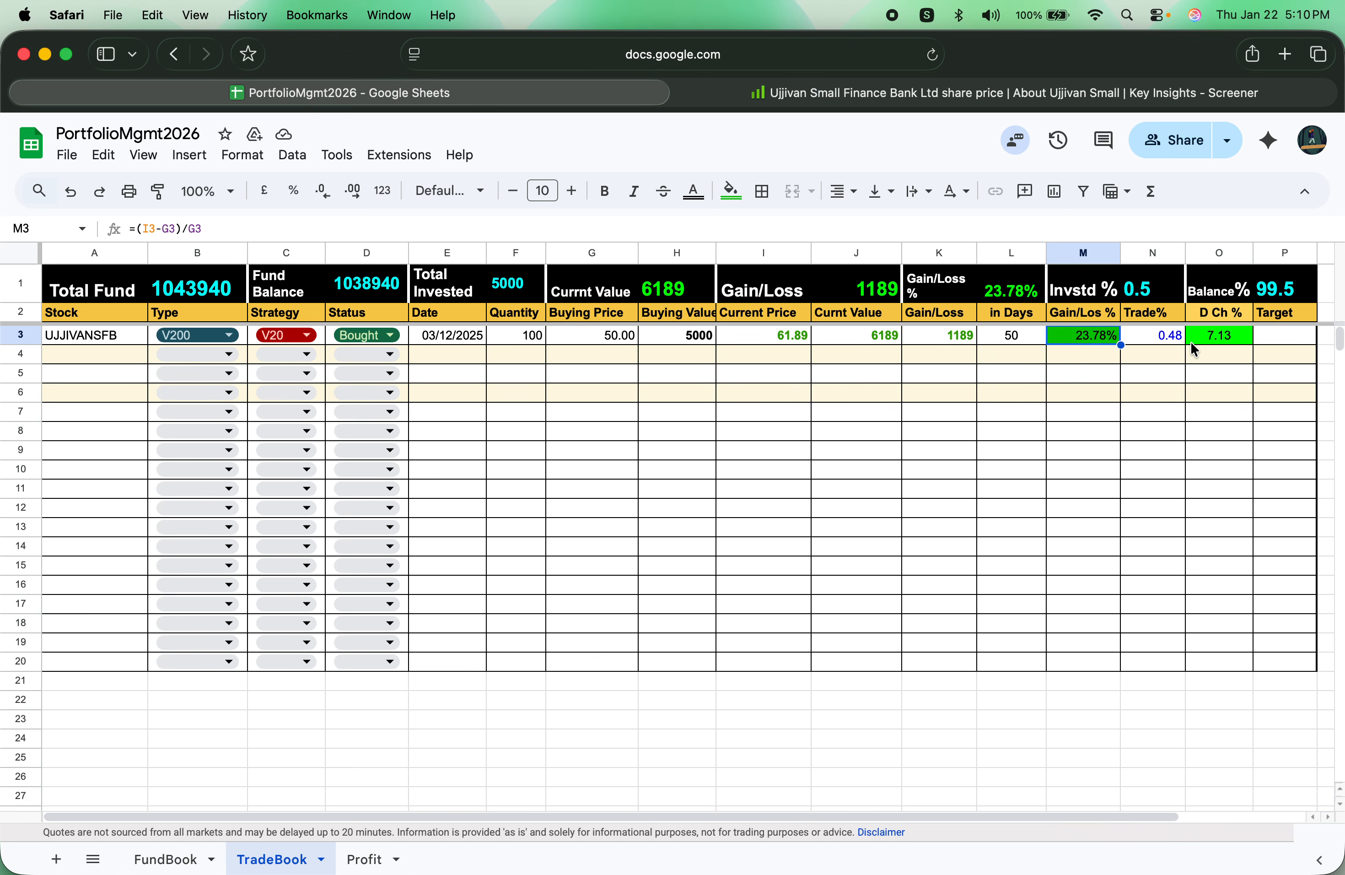
{"action": "left_click", "coordinate": [1205, 336]}
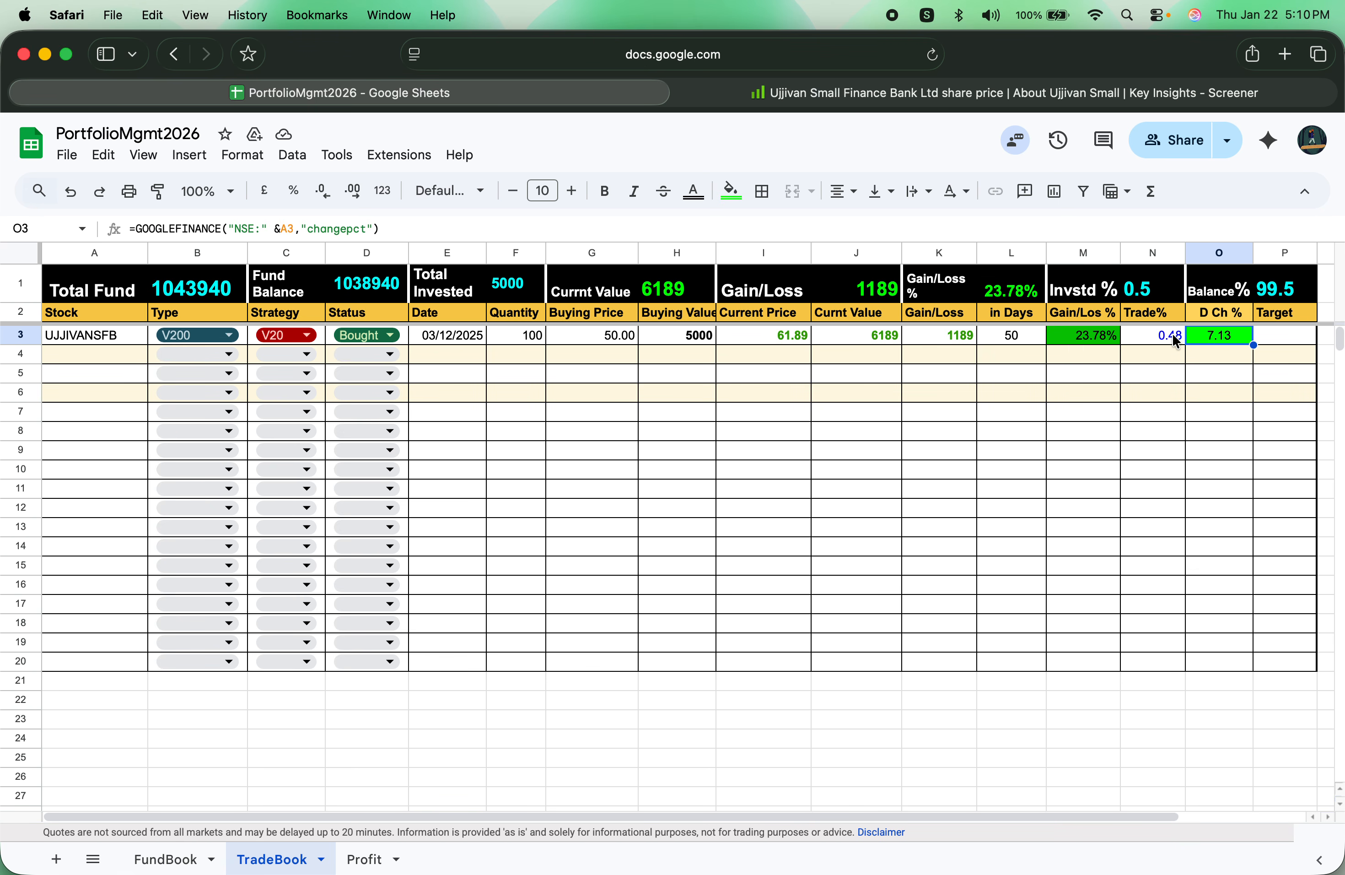
Step: Highlight the daily percentage change on Ujjivan Small Finance Bank's Screener page, skim its chart and quarterly results, and return to the TradeBook
{"action": "left_click", "coordinate": [961, 101]}
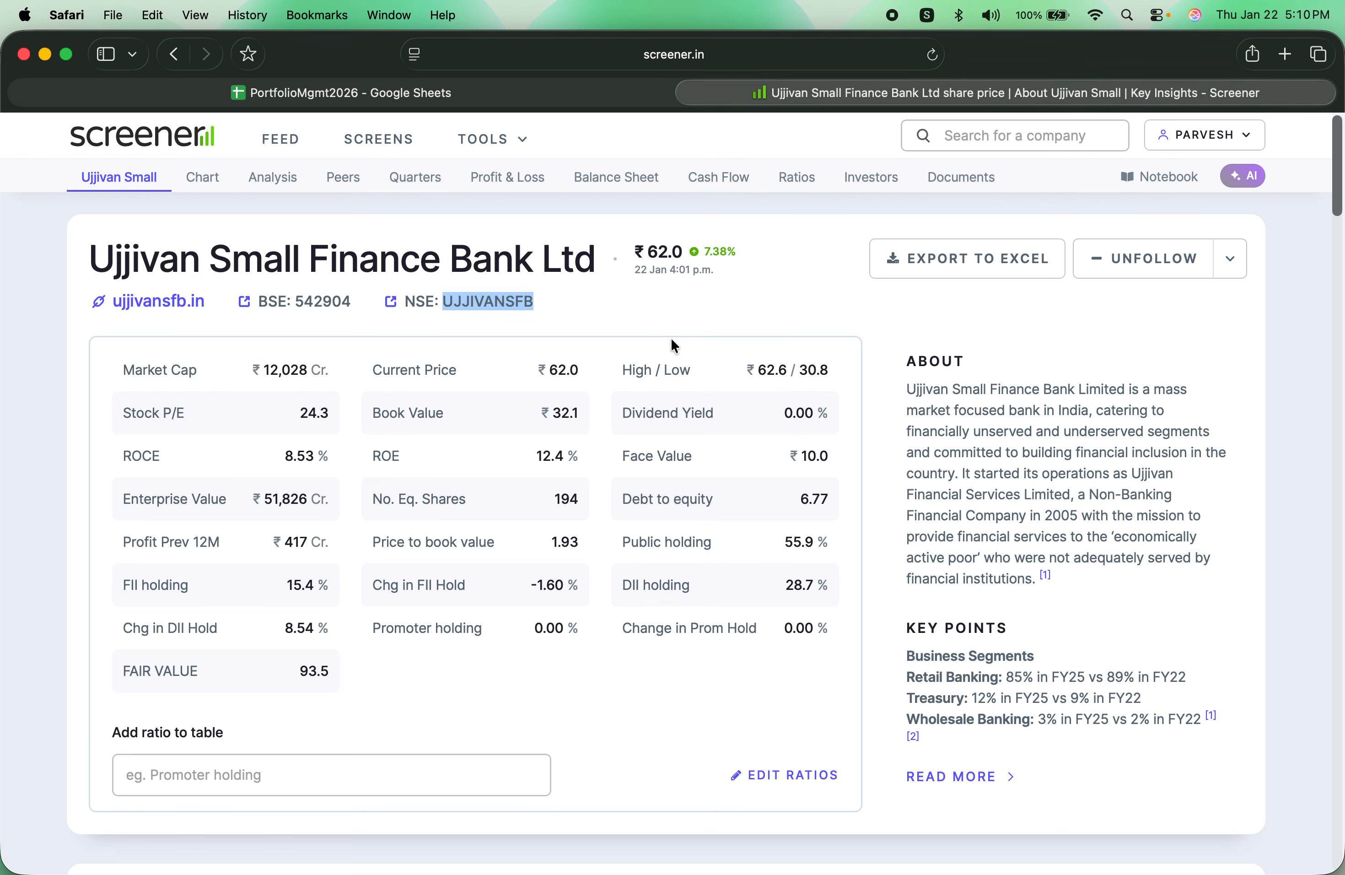
{"action": "left_click", "coordinate": [734, 246]}
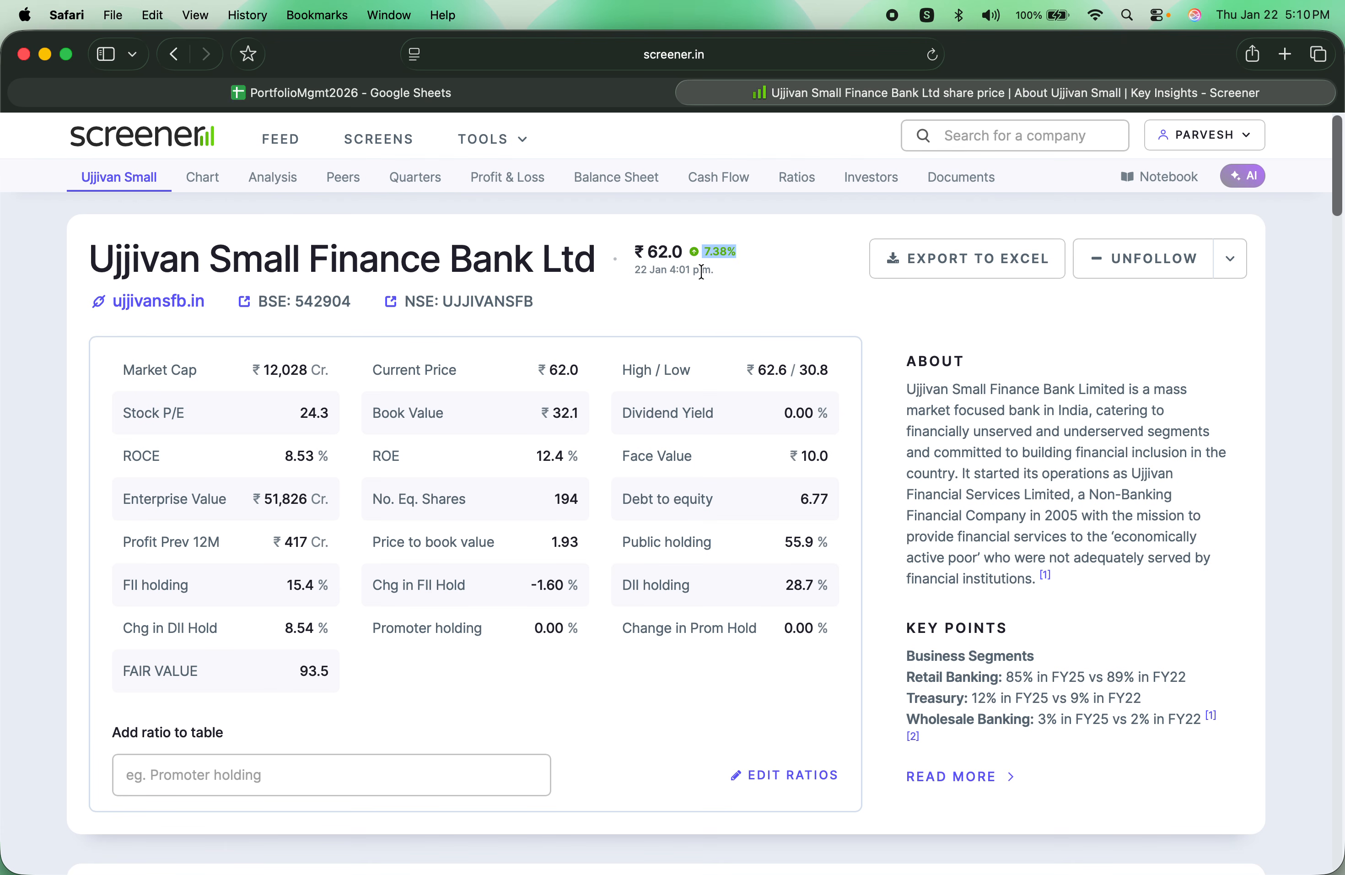
{"action": "scroll", "coordinate": [654, 466], "scroll_direction": "down", "scroll_amount": 15}
{"action": "scroll", "coordinate": [657, 467], "scroll_direction": "up", "scroll_amount": 6}
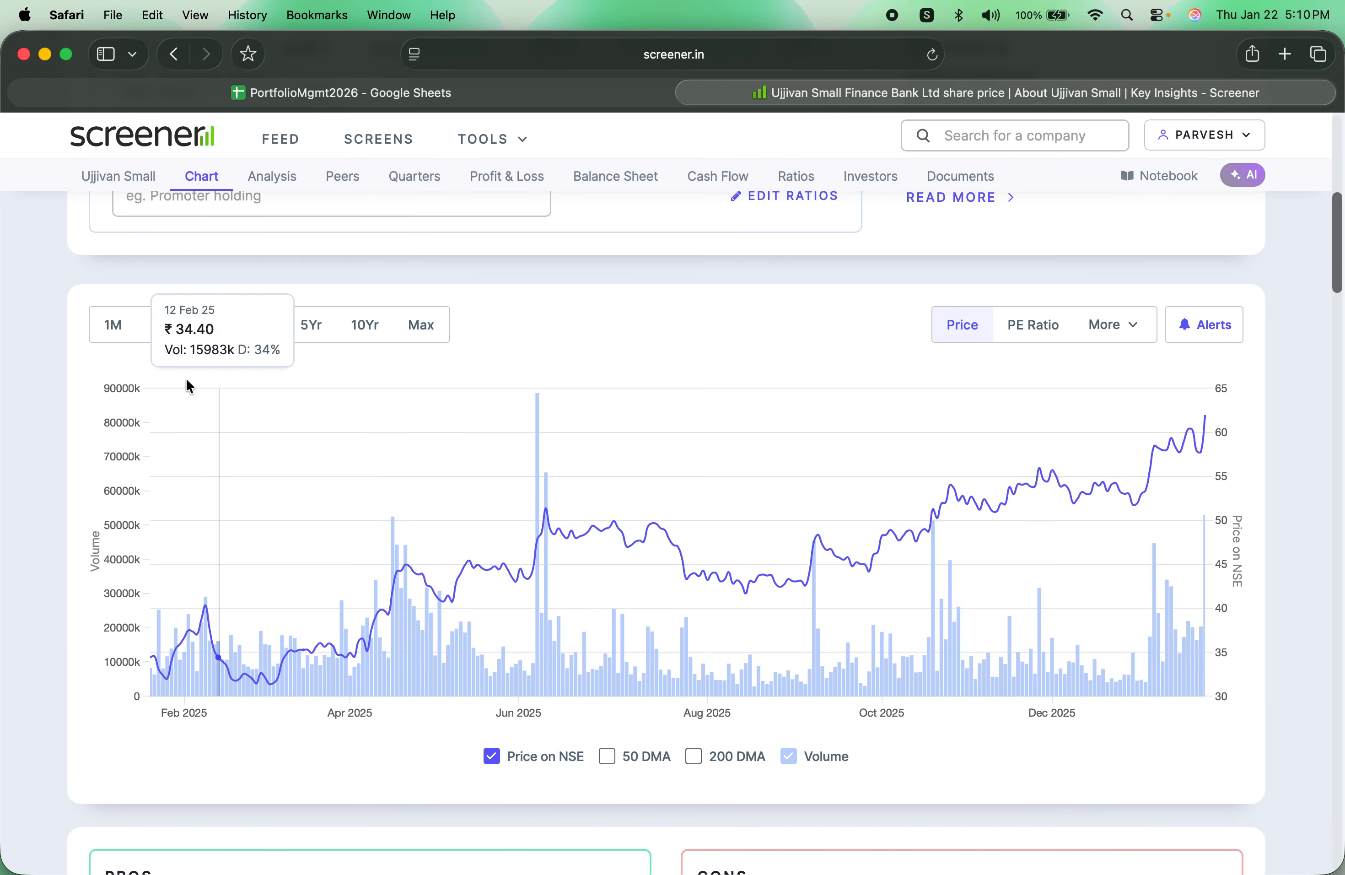
{"action": "scroll", "coordinate": [391, 392], "scroll_direction": "down", "scroll_amount": 20}
{"action": "scroll", "coordinate": [392, 396], "scroll_direction": "down", "scroll_amount": 10}
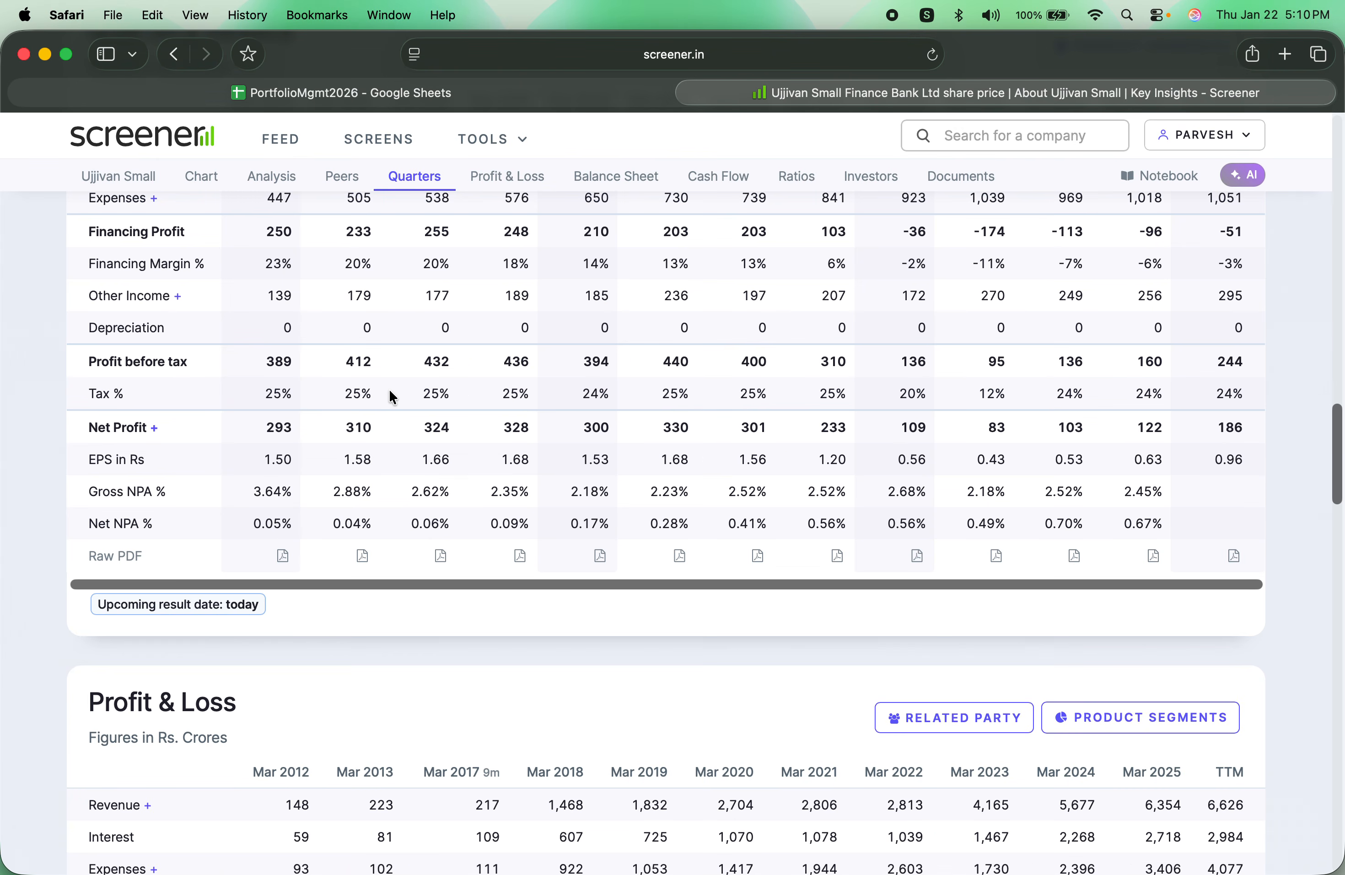
{"action": "left_click", "coordinate": [407, 97]}
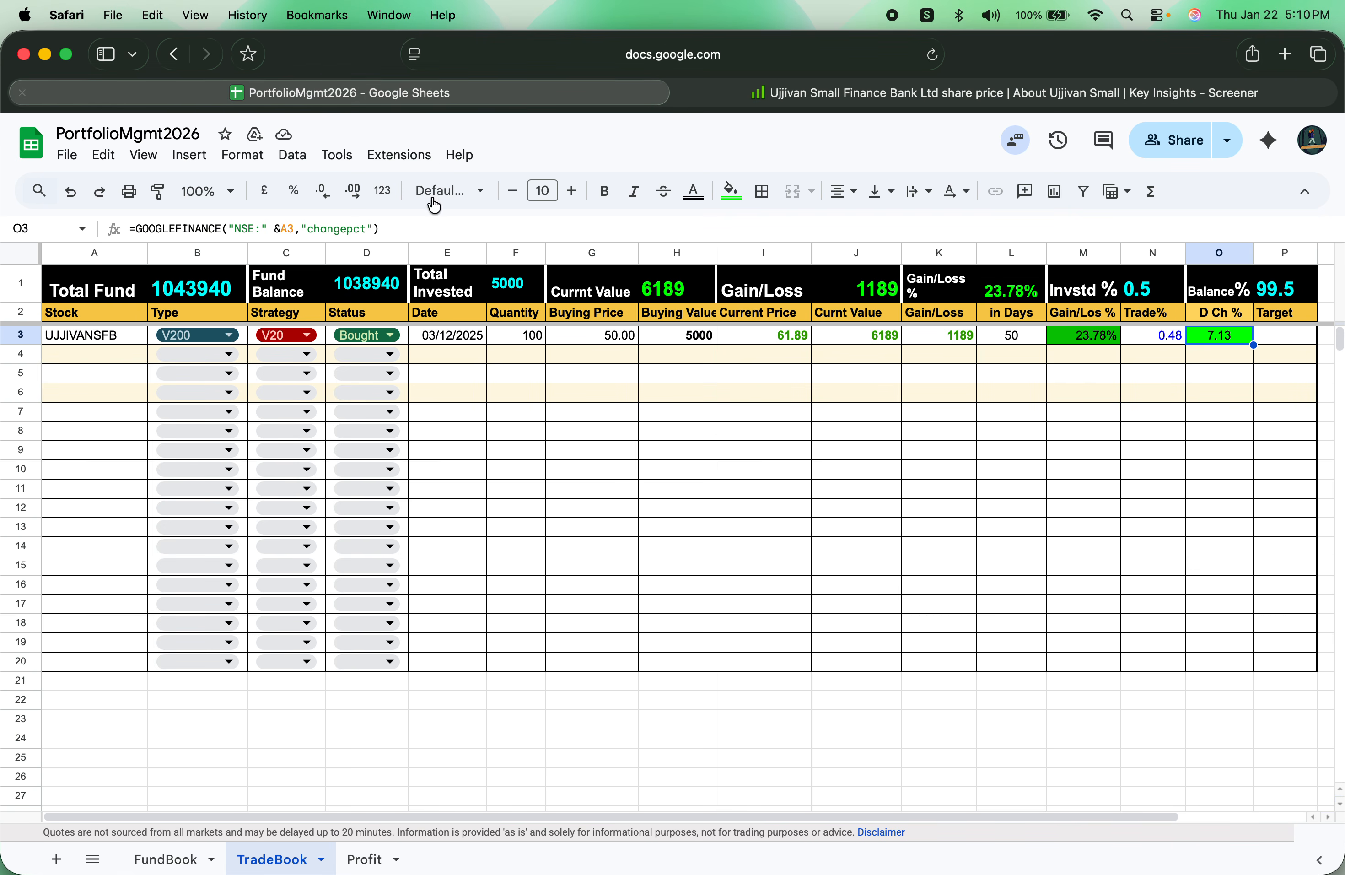
{"action": "left_click", "coordinate": [989, 430]}
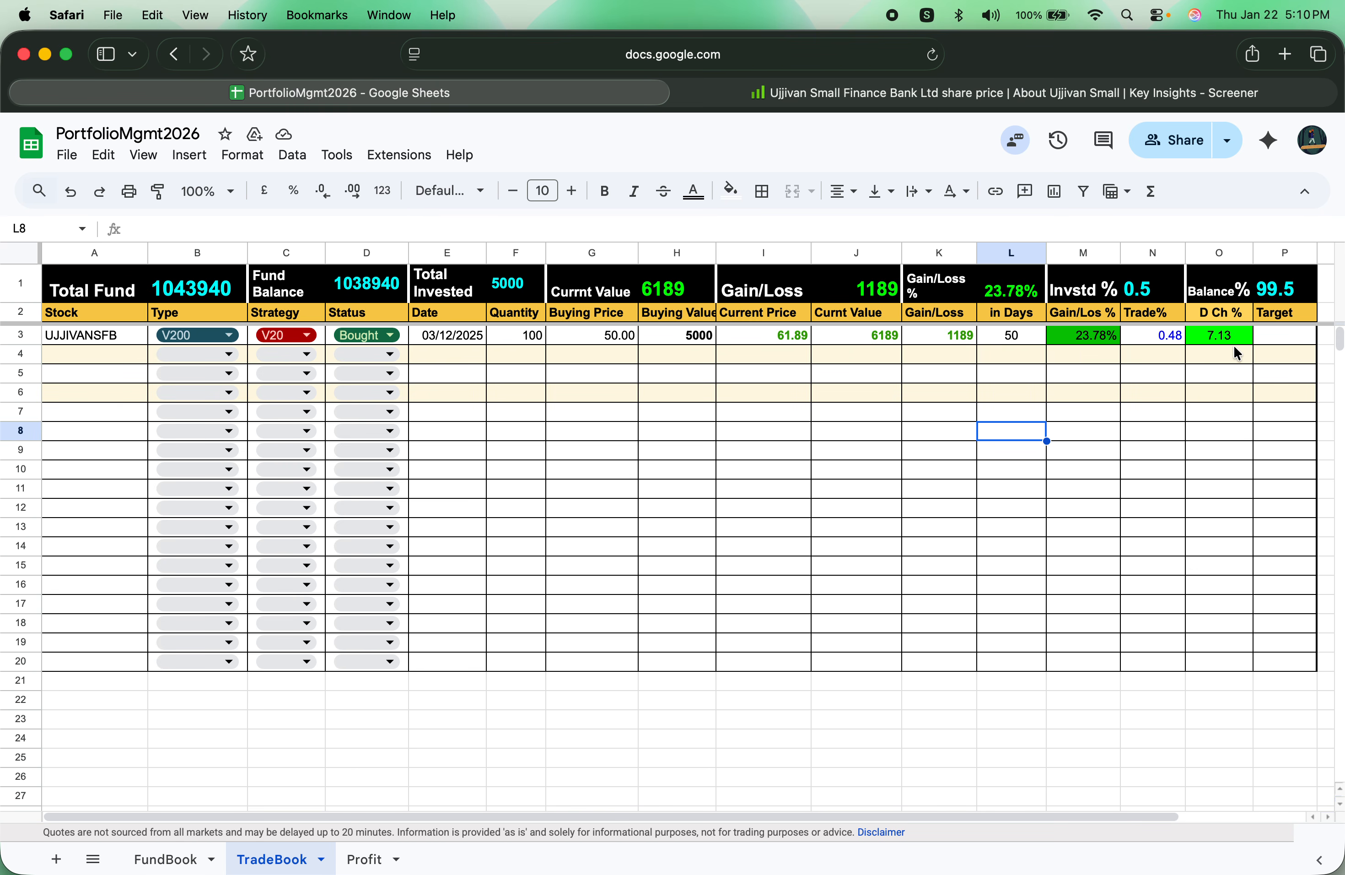
Step: Enter a target of 100 for the UJJIVANSFB trade in P3
{"action": "left_click", "coordinate": [1269, 337]}
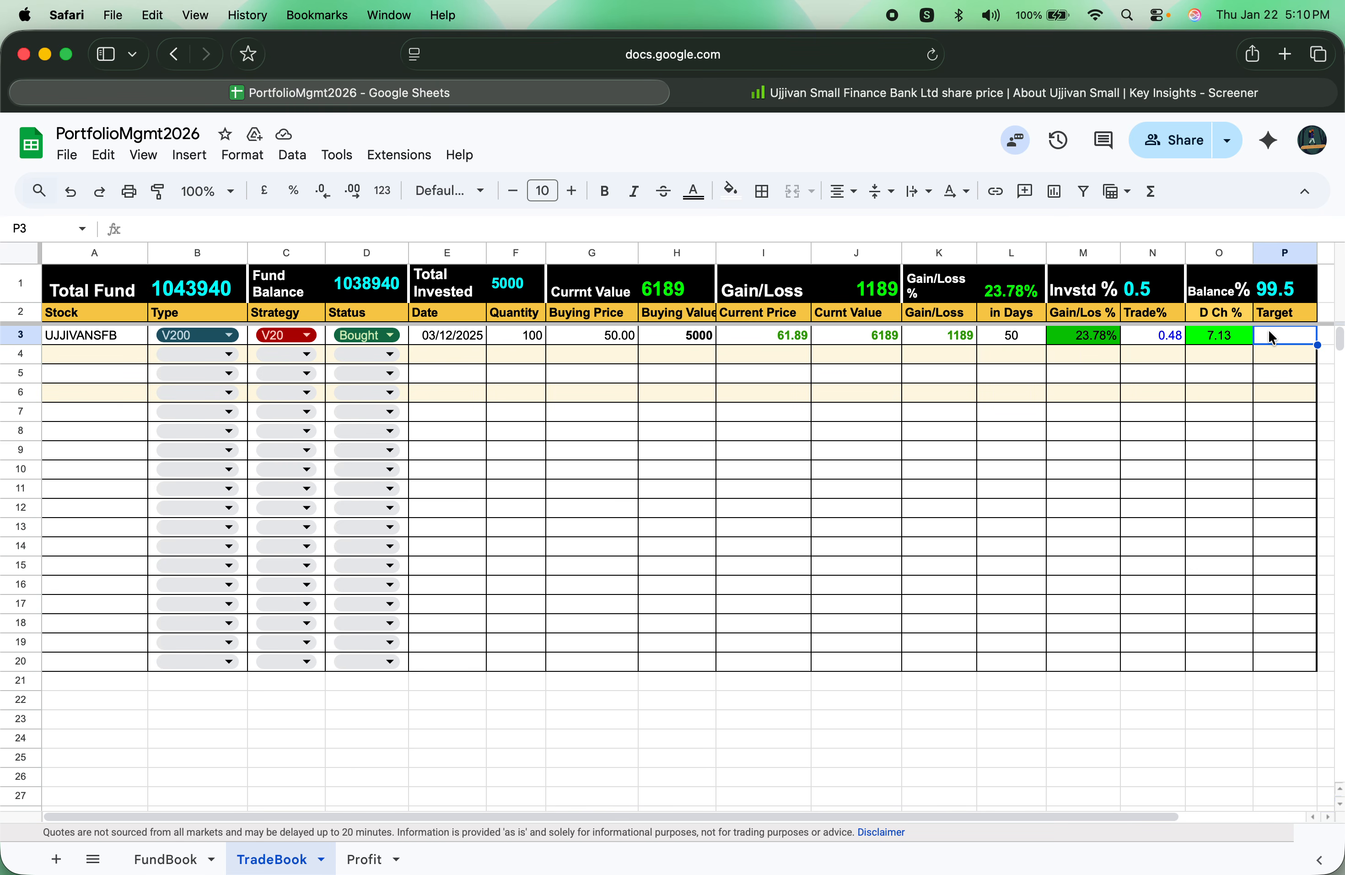
{"action": "type", "text": "100"}
{"action": "key", "text": "Return"}
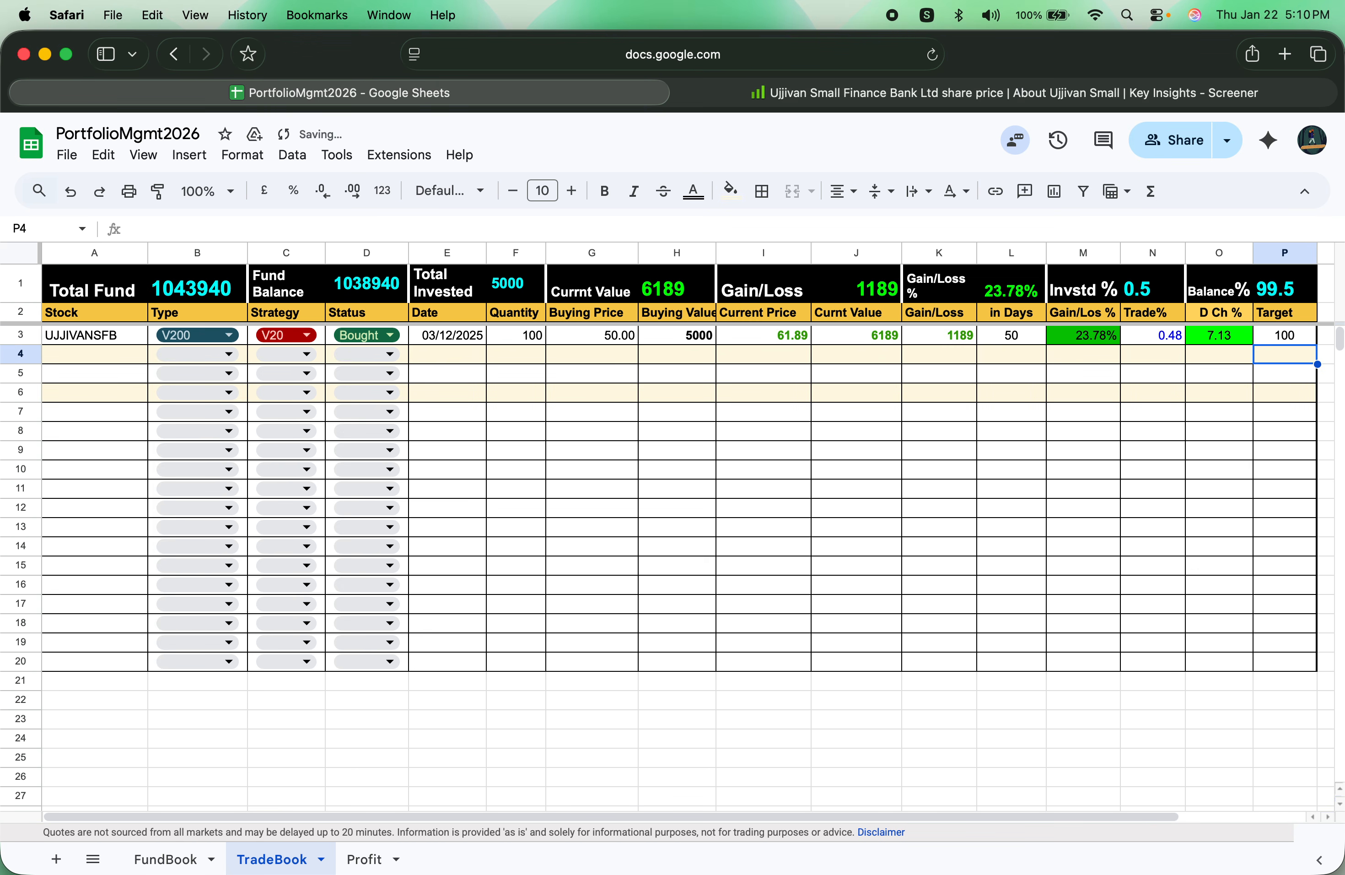
{"action": "left_click", "coordinate": [1287, 329]}
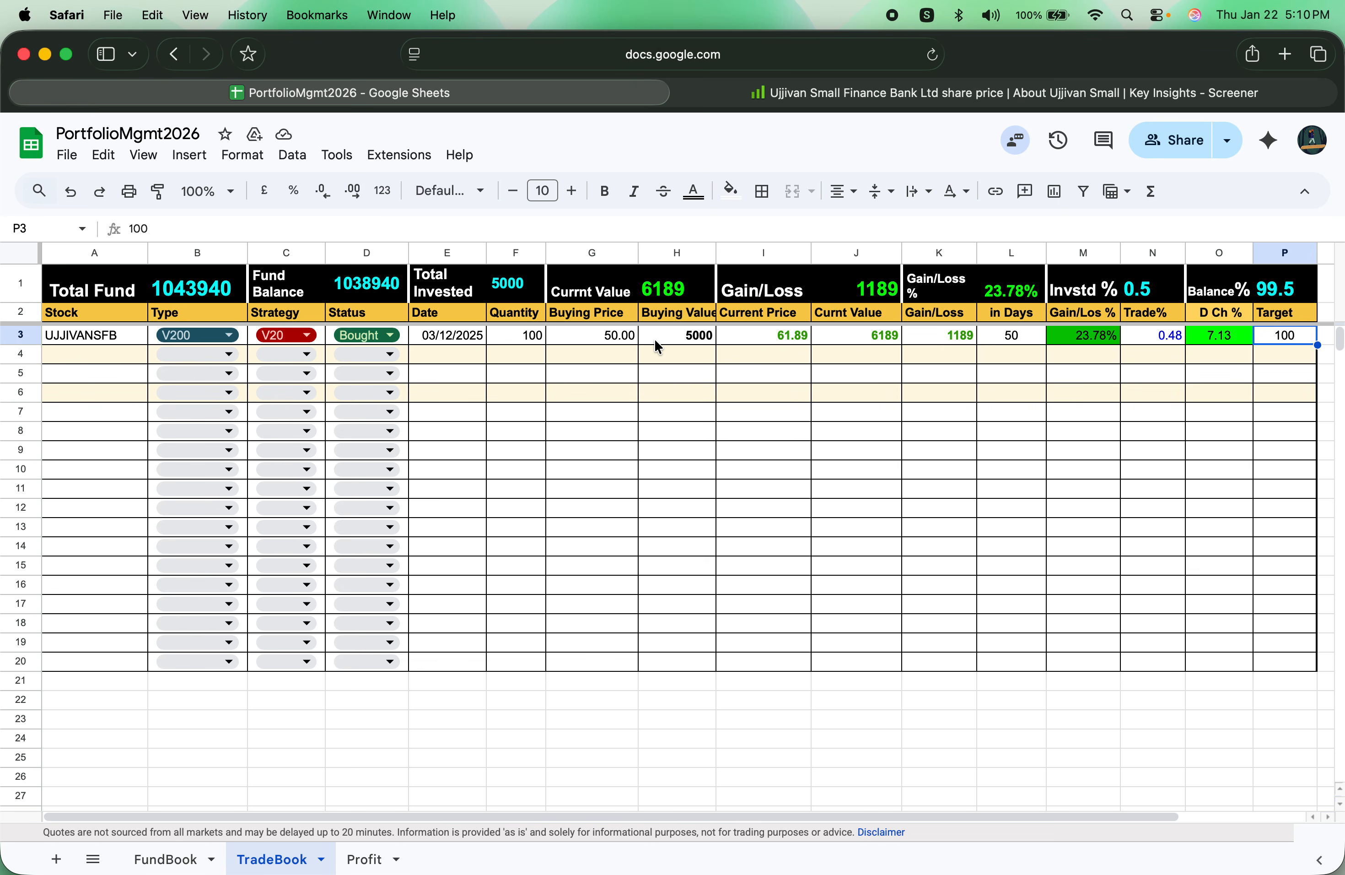
Step: Try a buying price of 70 in G3 to demonstrate a losing trade, and restore it to 50
{"action": "left_click", "coordinate": [590, 331]}
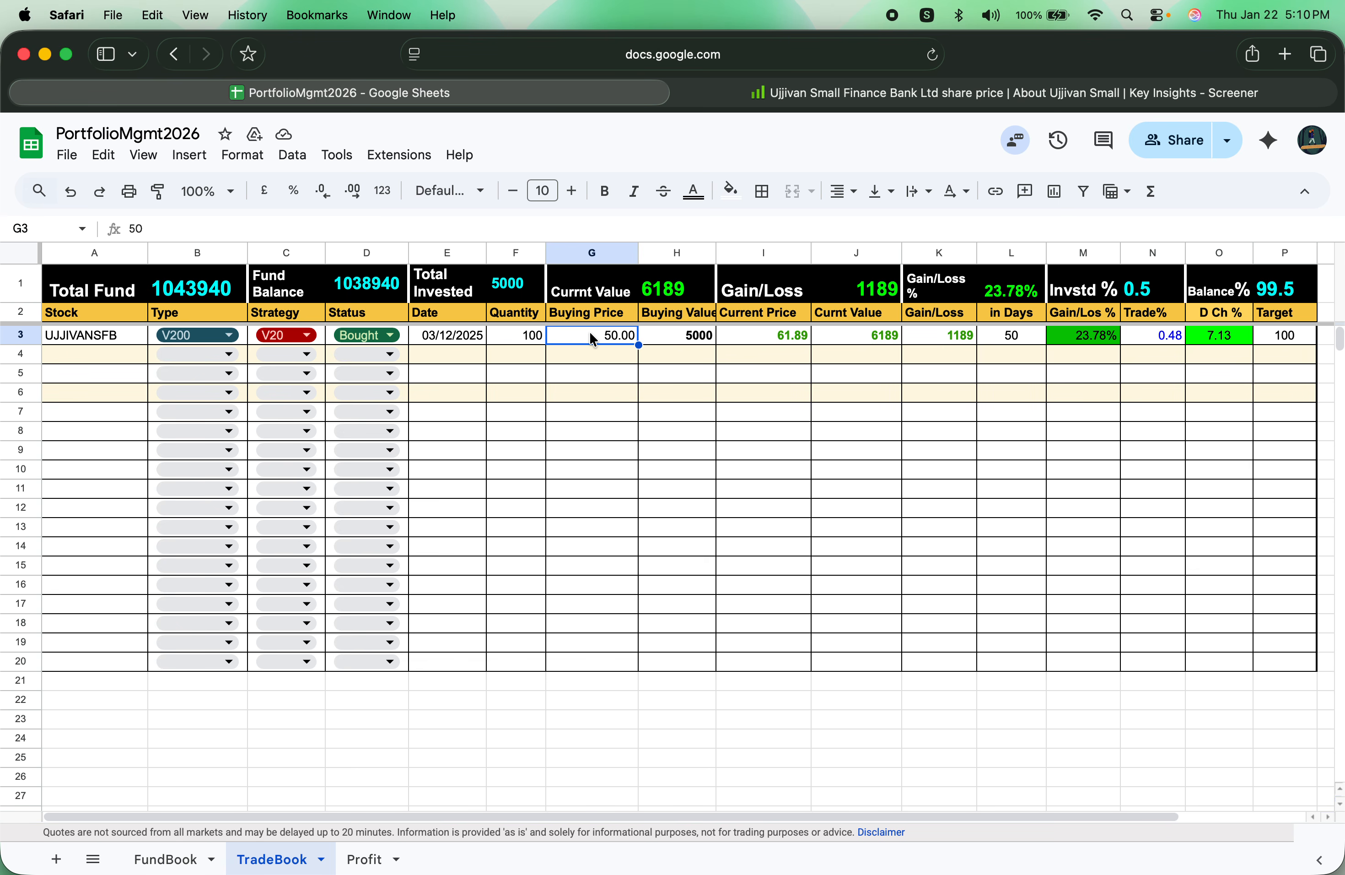
{"action": "type", "text": "70"}
{"action": "key", "text": "Return"}
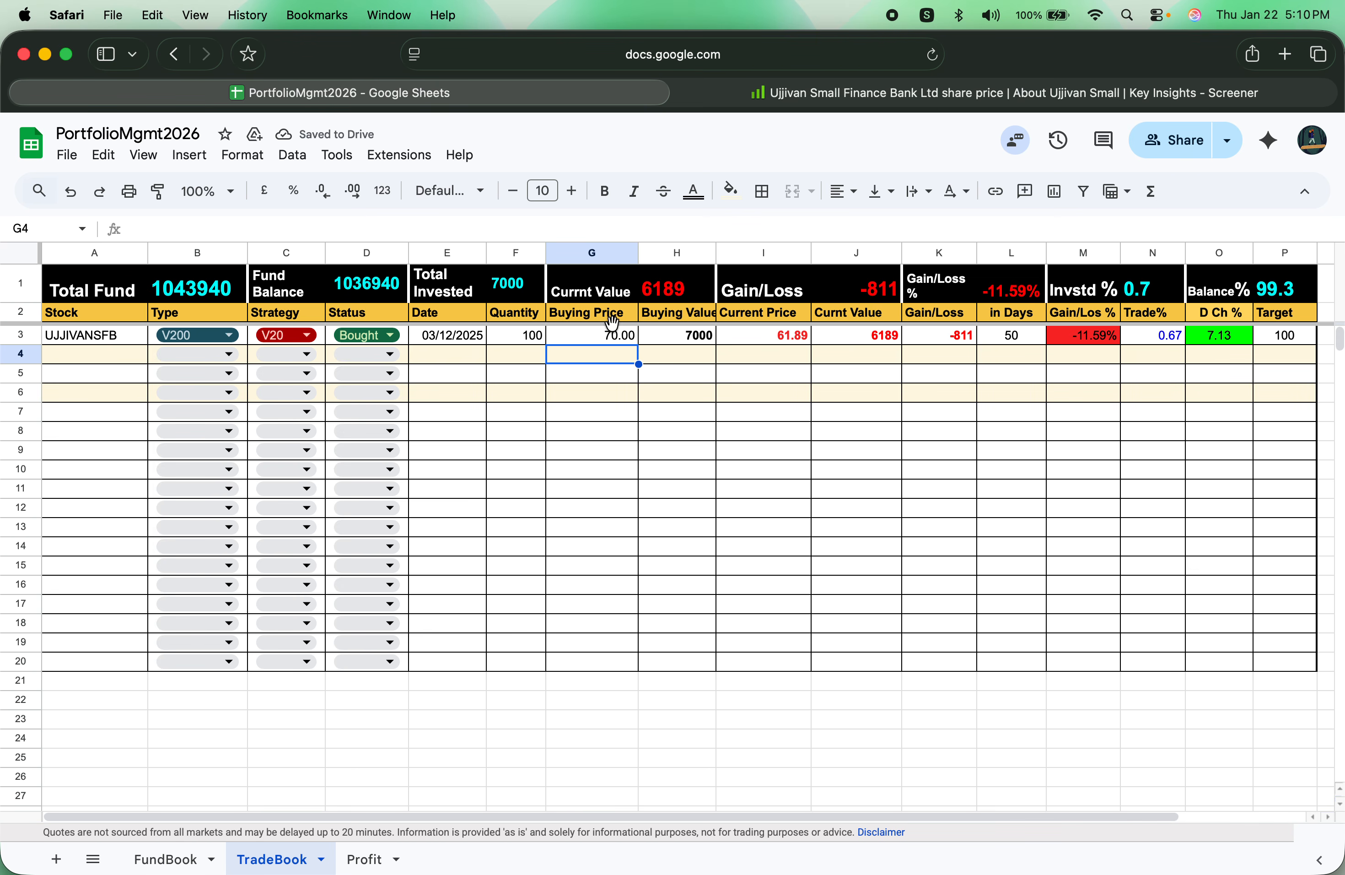
{"action": "left_click", "coordinate": [597, 339]}
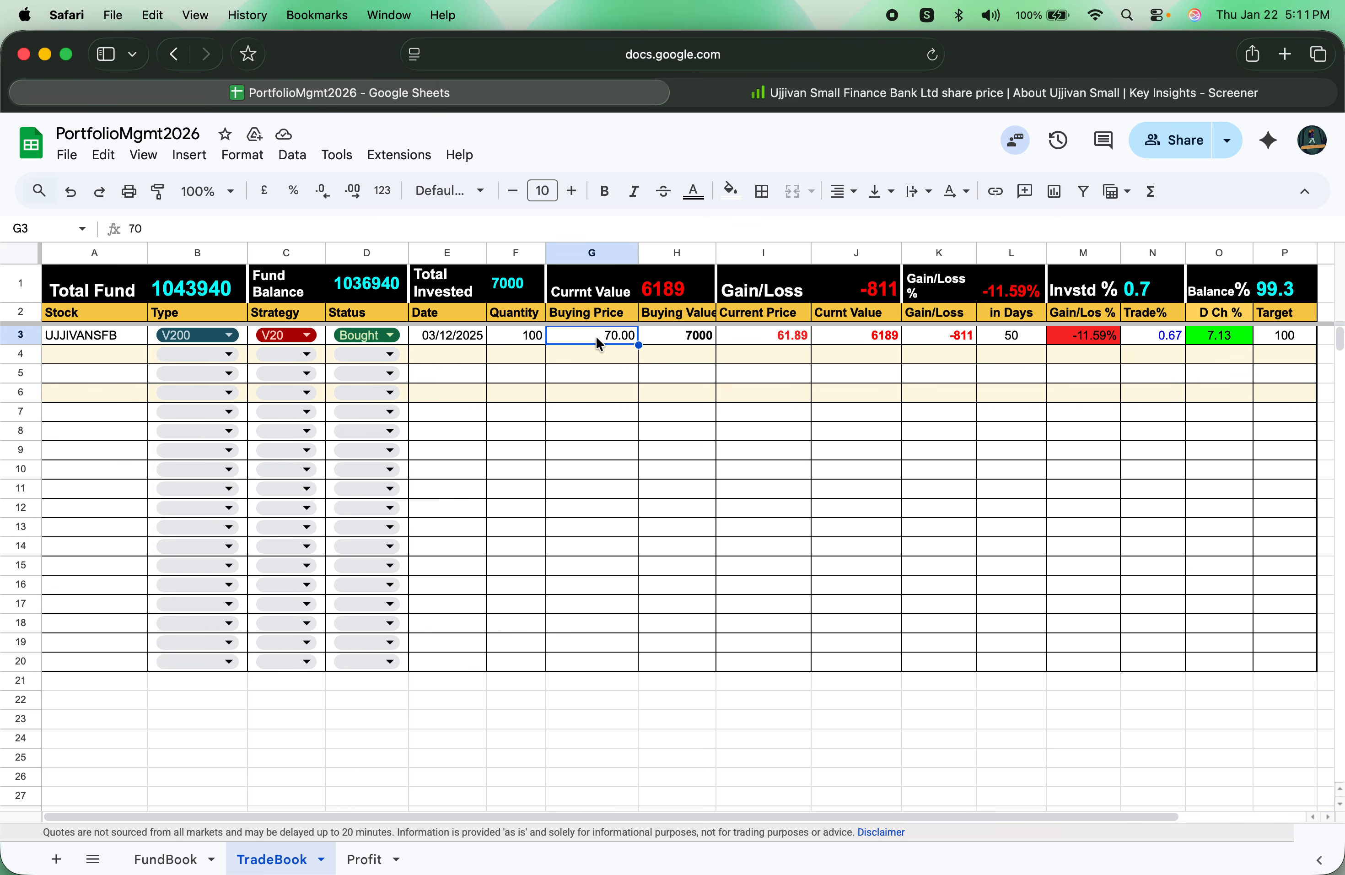
{"action": "type", "text": "50"}
{"action": "key", "text": "Return"}
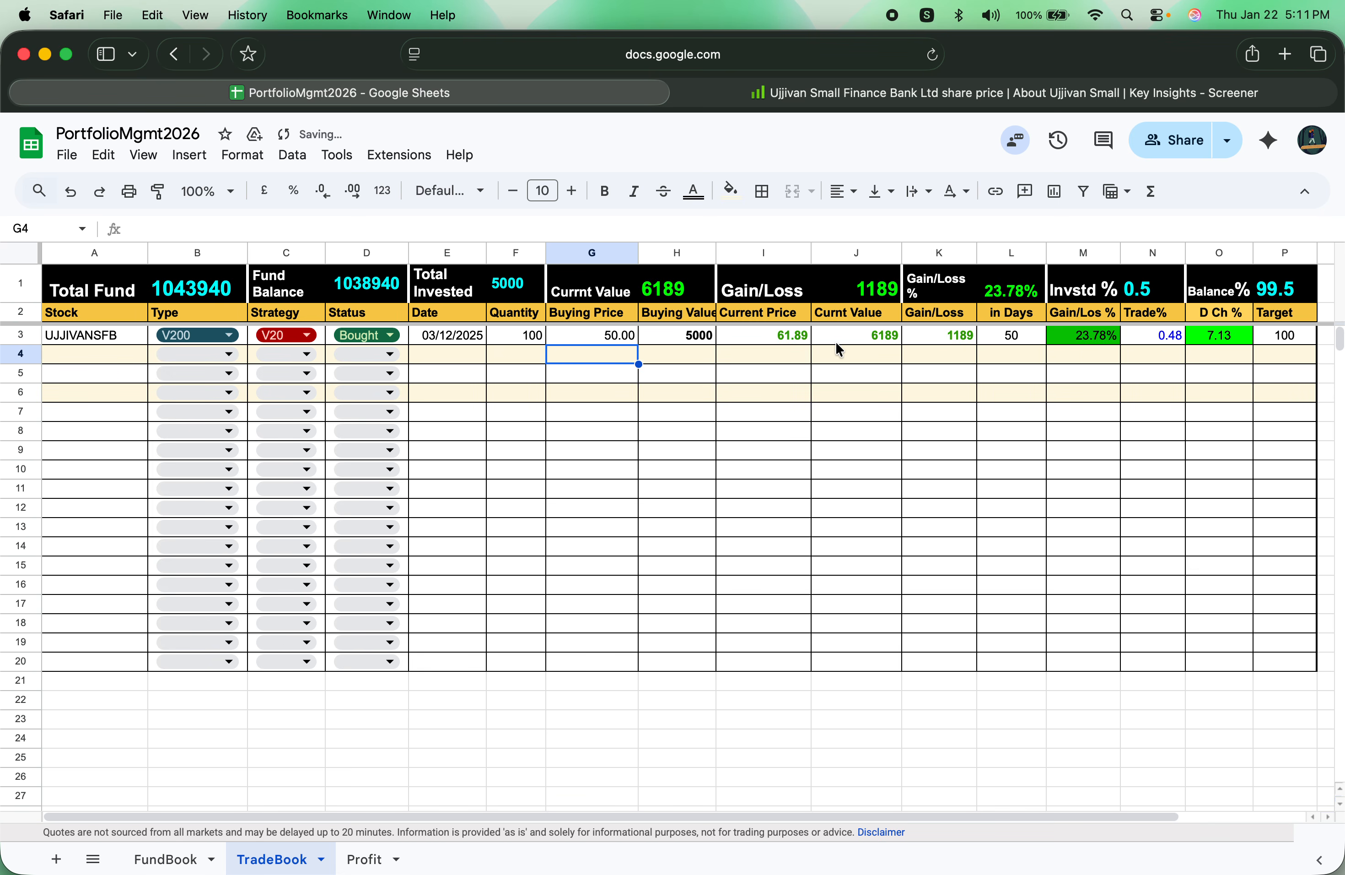
Step: Set the UJJIVANSFB target in P3 to 50 to test the target cell's highlighting
{"action": "left_click", "coordinate": [1267, 336]}
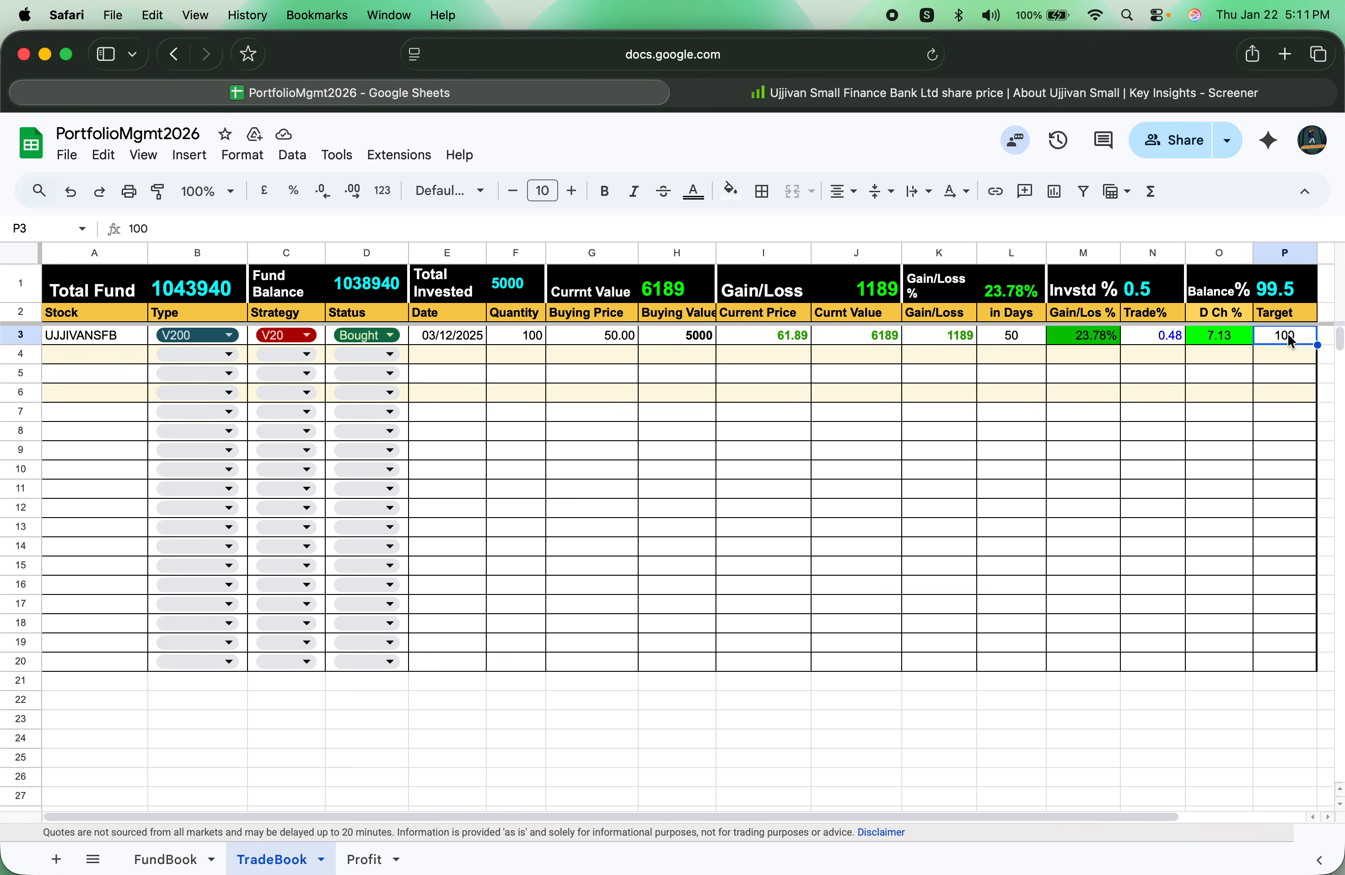
{"action": "type", "text": "50"}
{"action": "key", "text": "Return"}
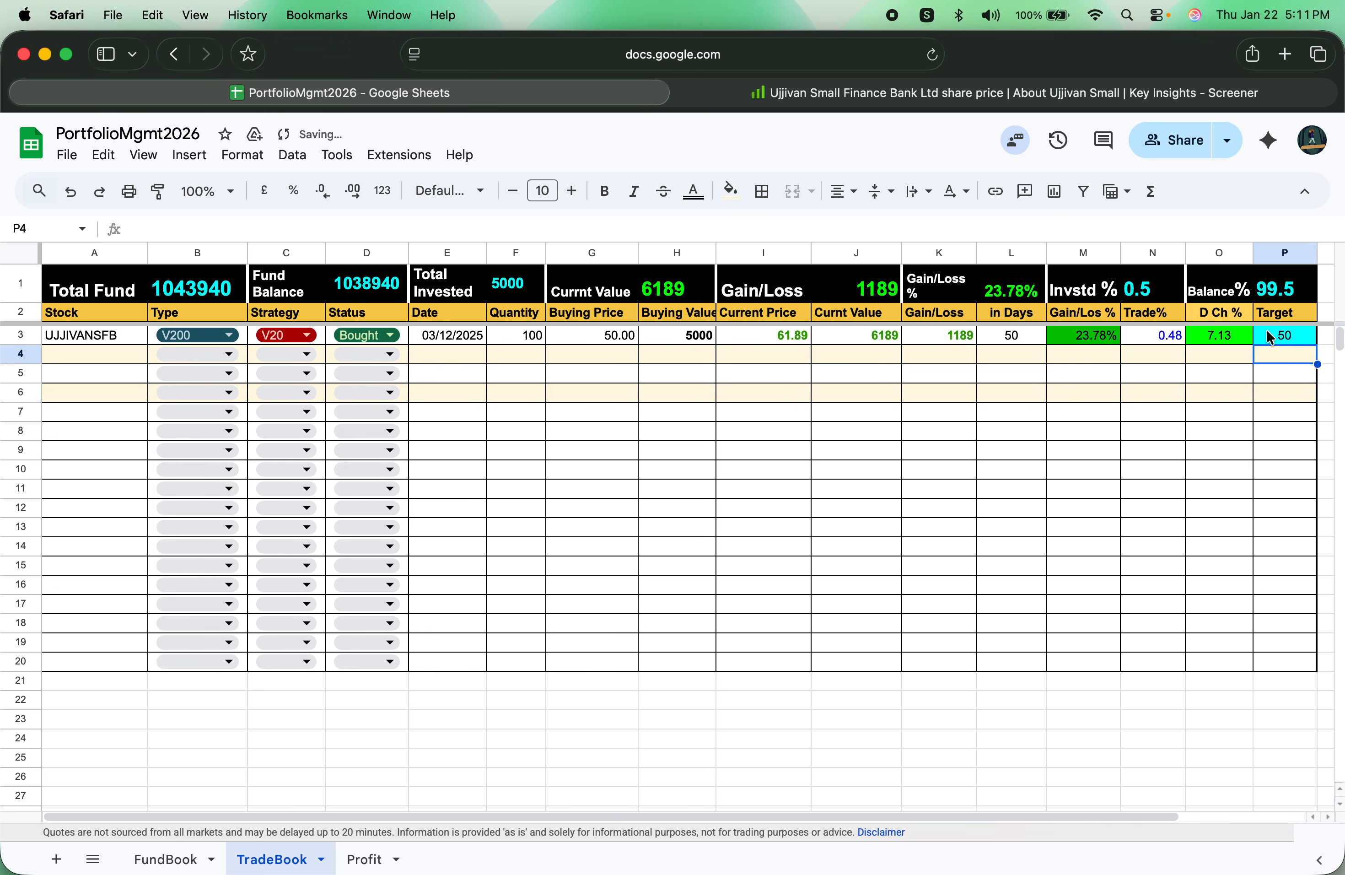
{"action": "left_click", "coordinate": [1278, 448]}
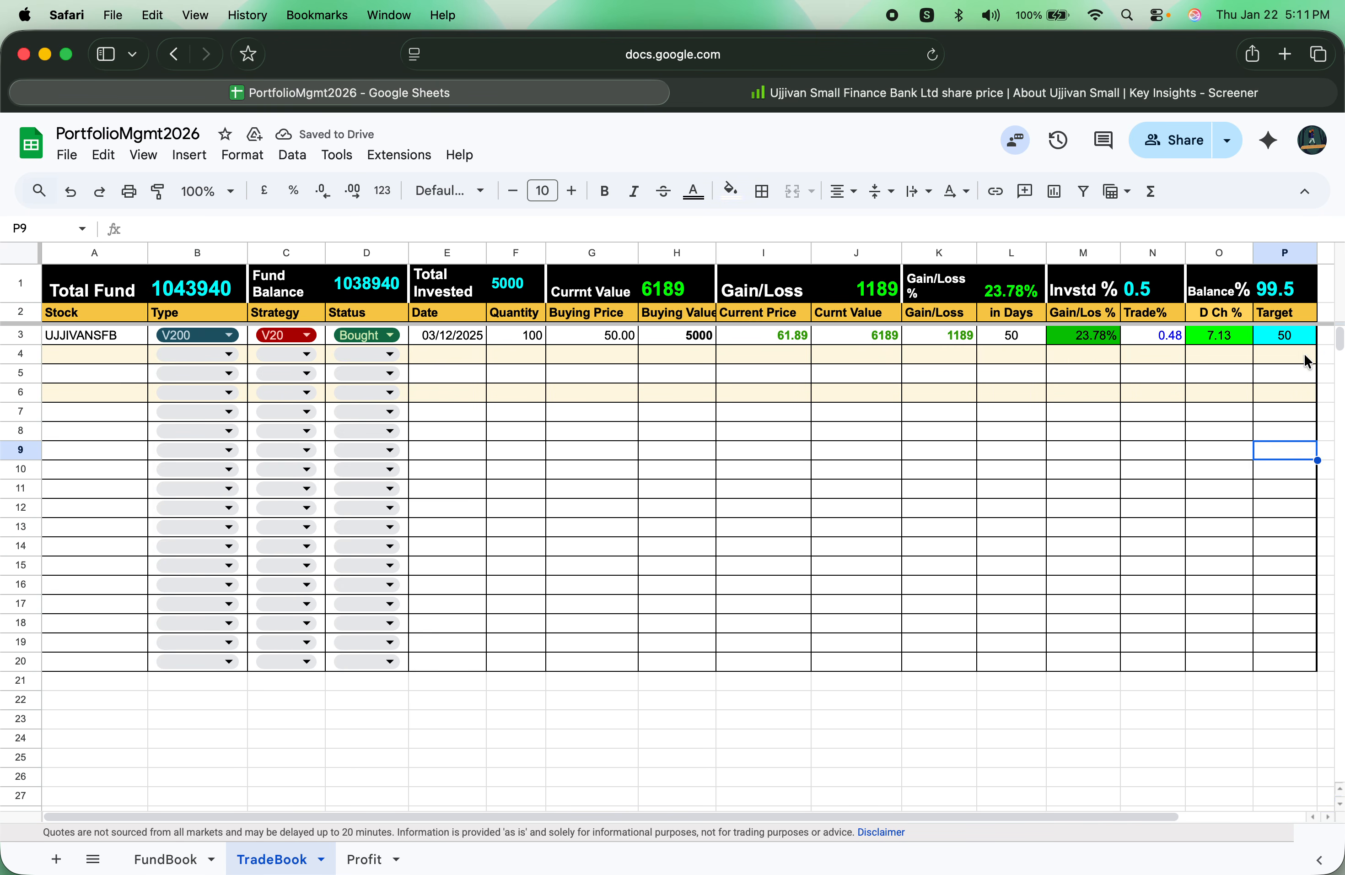
Step: Test the target highlighting in P3 with a value of 70 and a value of 40
{"action": "left_click", "coordinate": [1289, 334]}
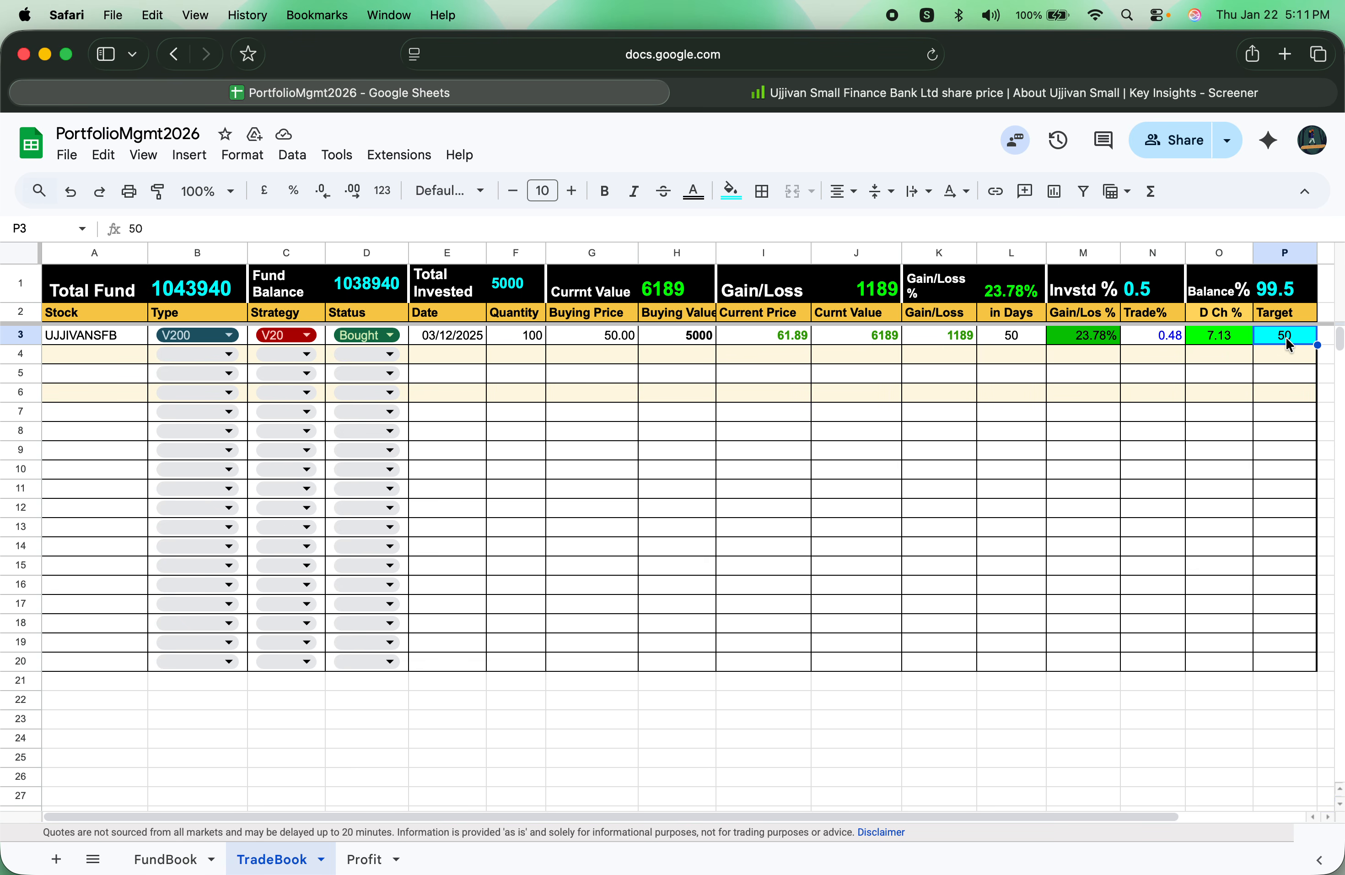
{"action": "type", "text": "70"}
{"action": "key", "text": "Return"}
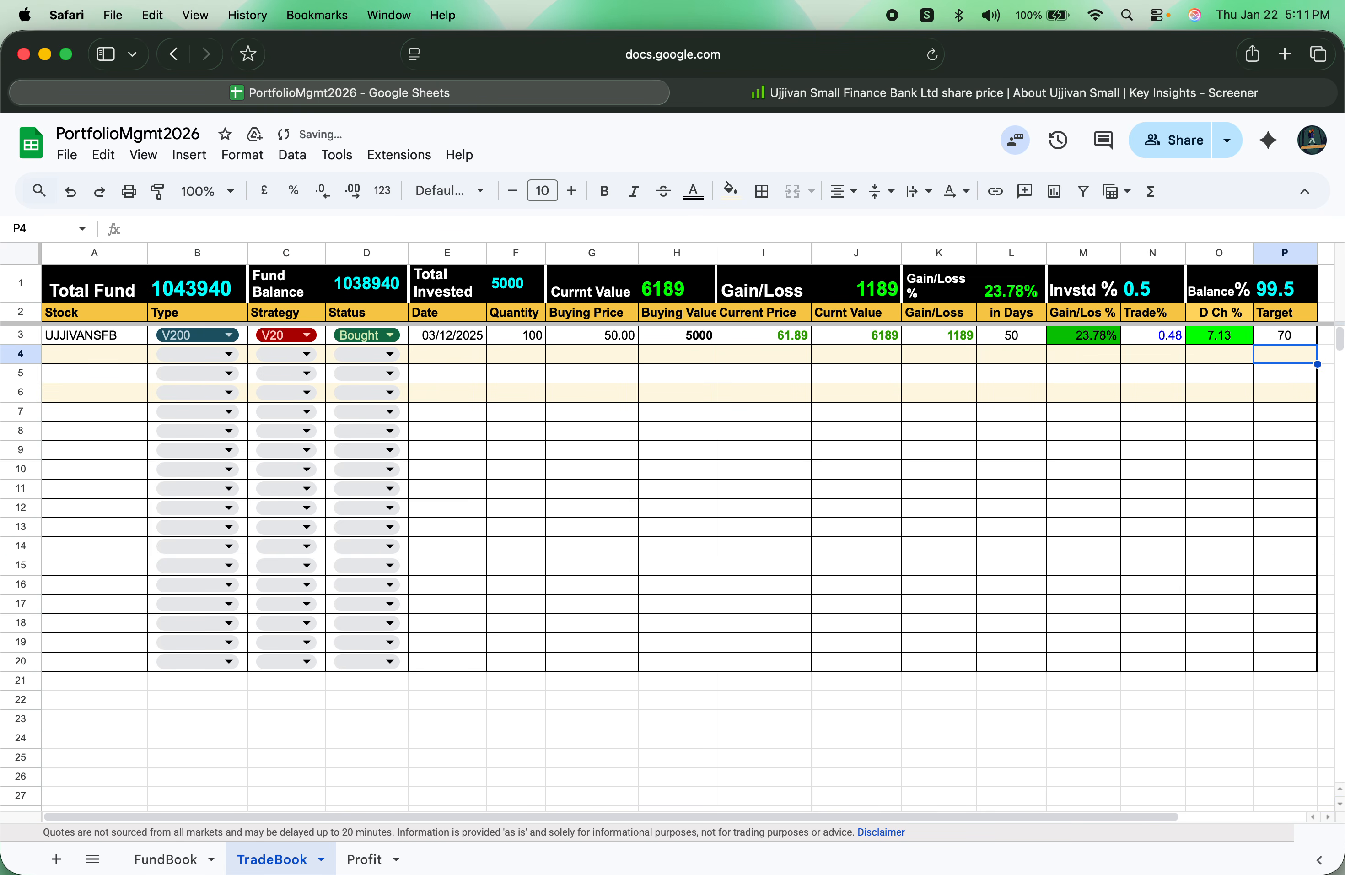
{"action": "left_click", "coordinate": [1284, 335]}
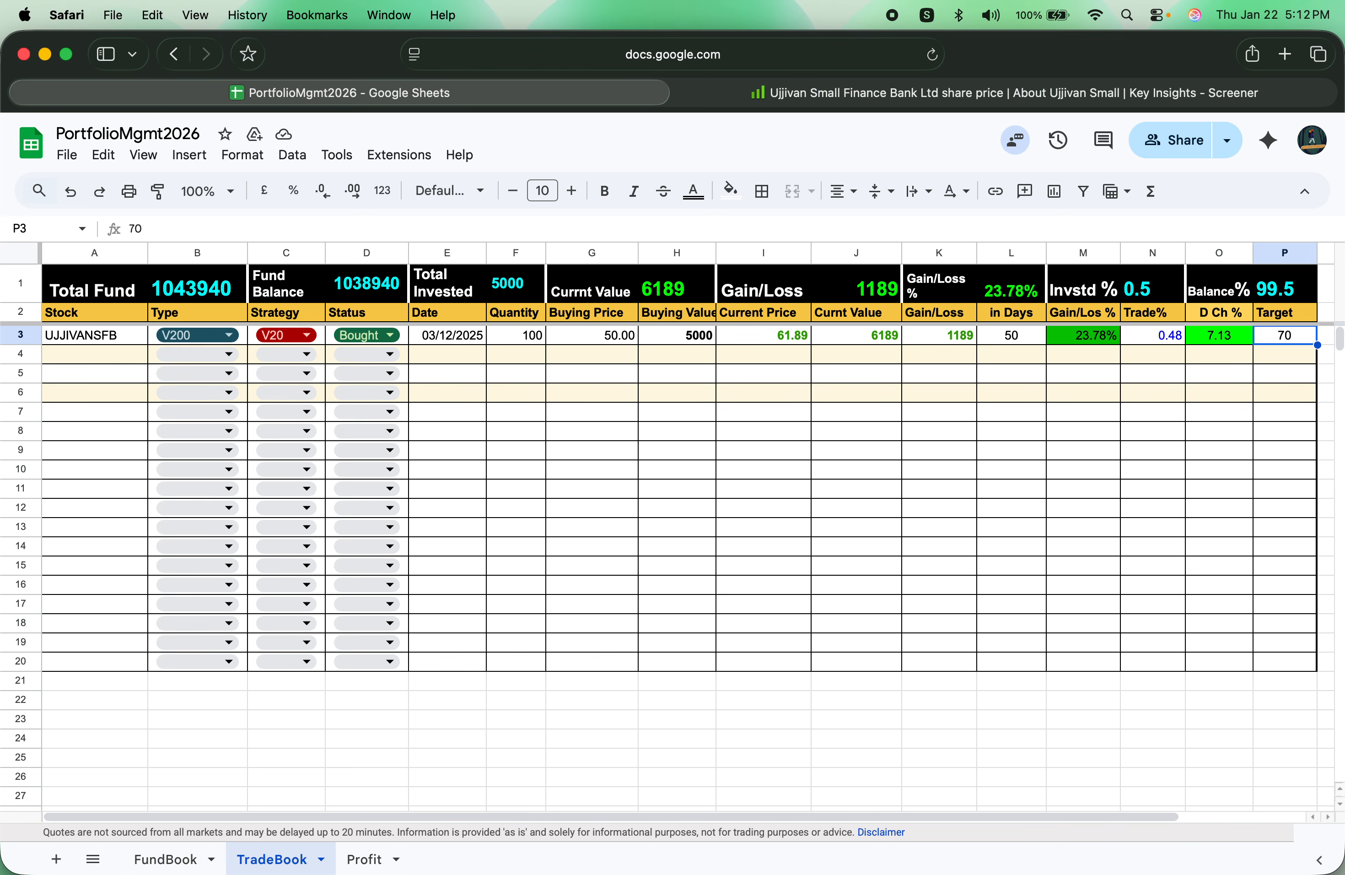
{"action": "type", "text": "40"}
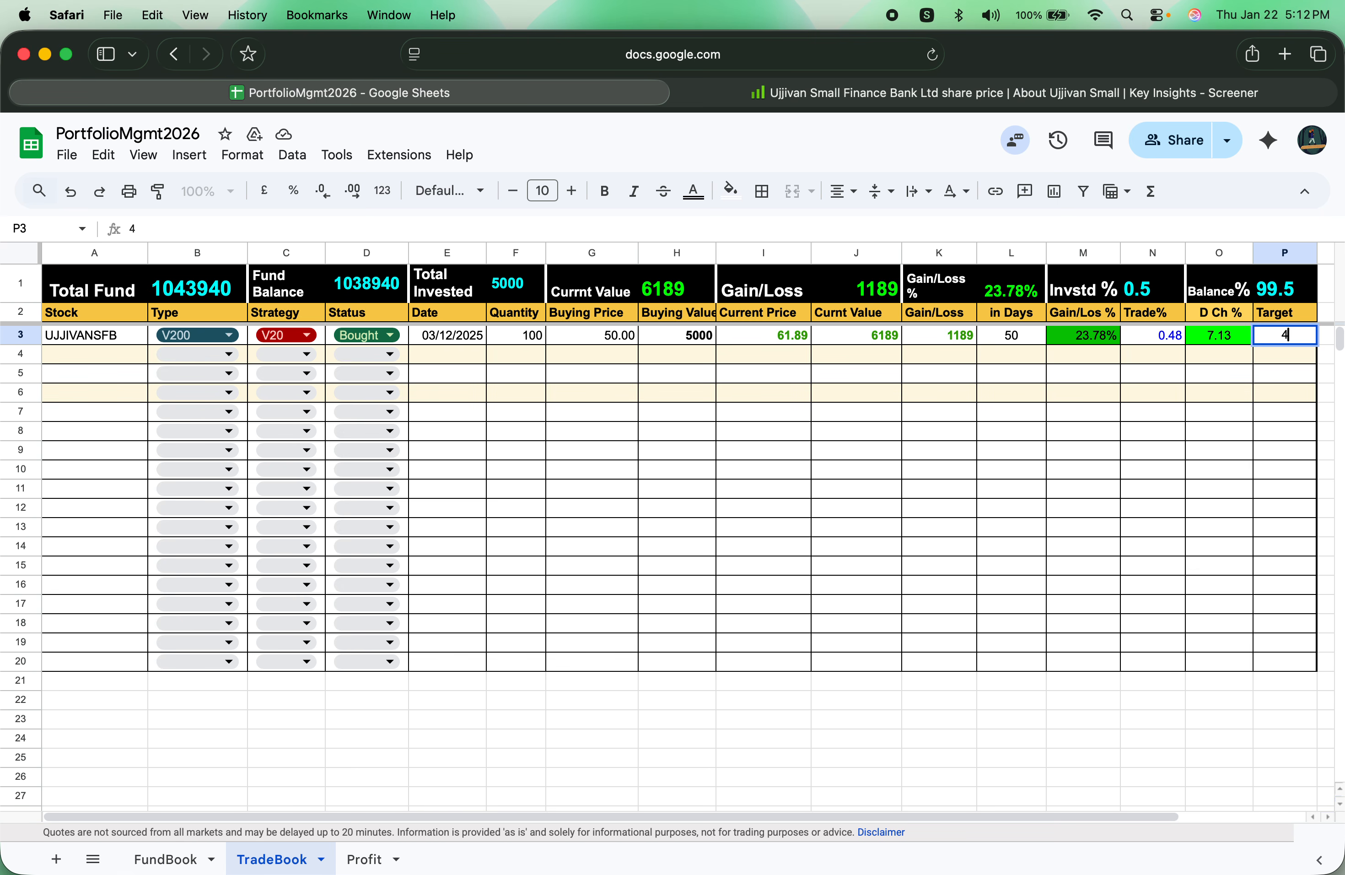
{"action": "key", "text": "Return"}
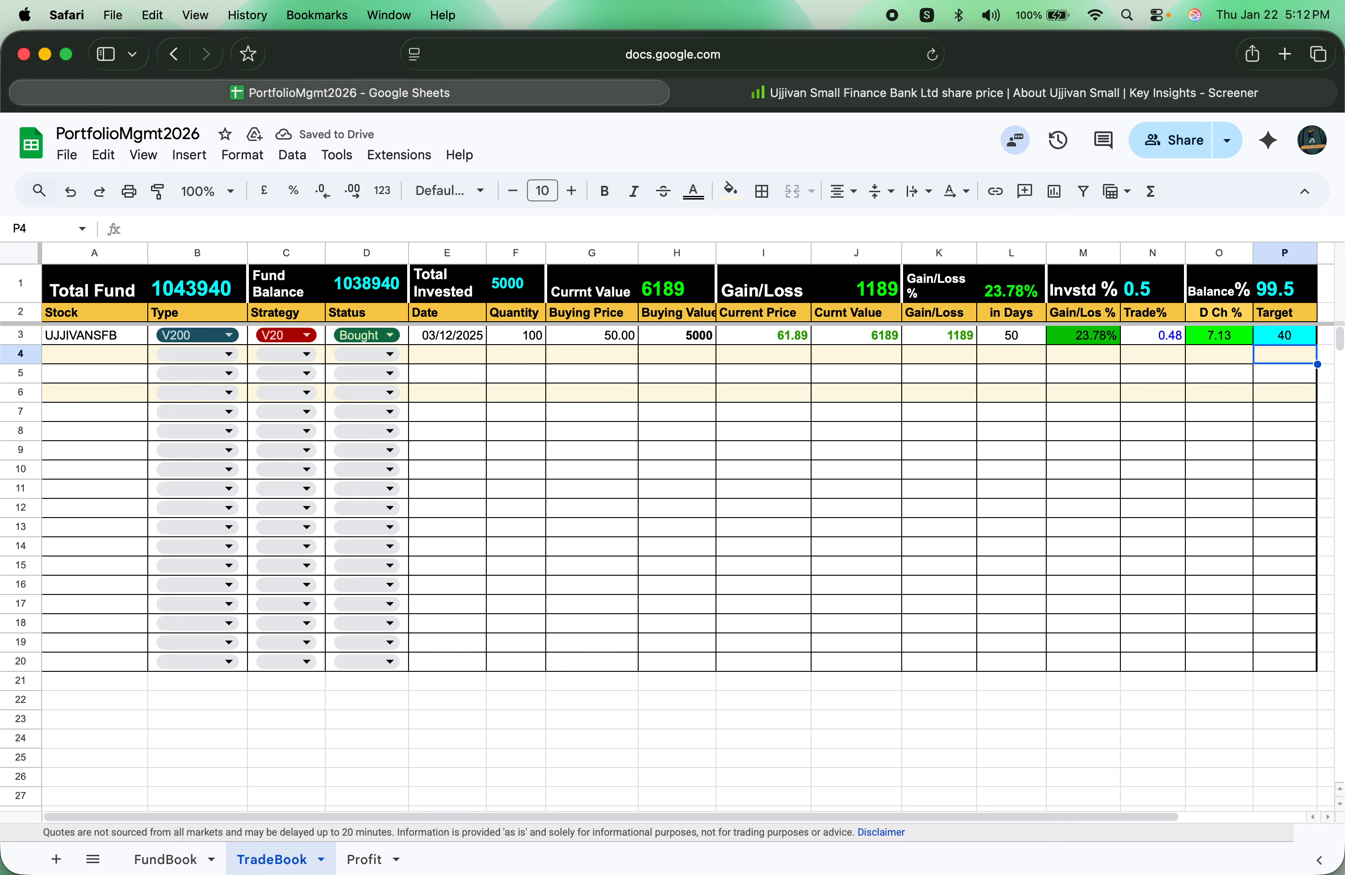
Step: Set the UJJIVANSFB target in P3 to 70 and inspect the Current Price formula in I3
{"action": "key", "text": "Up"}
{"action": "type", "text": "70"}
{"action": "key", "text": "Return"}
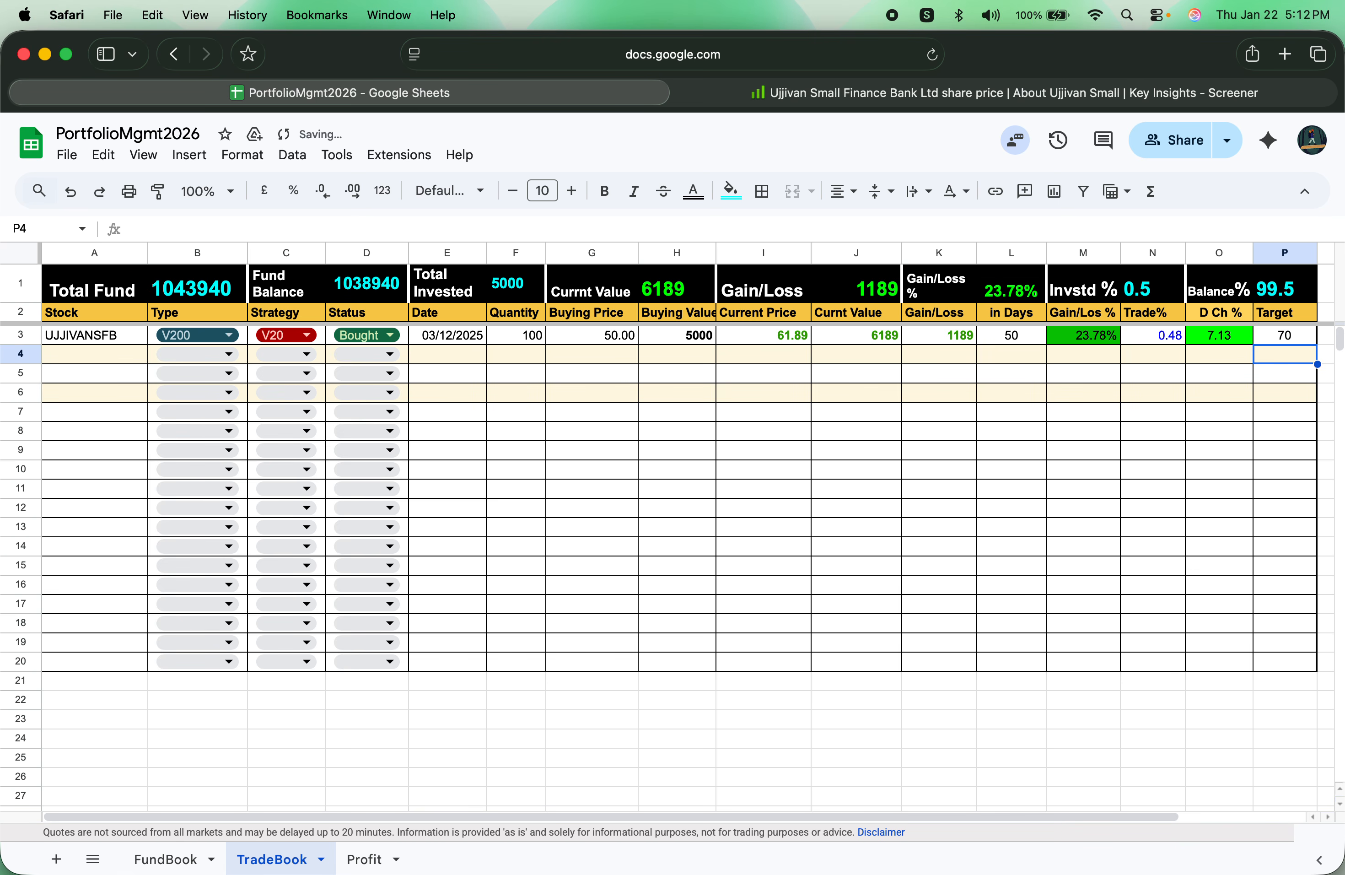
{"action": "left_click", "coordinate": [1283, 339]}
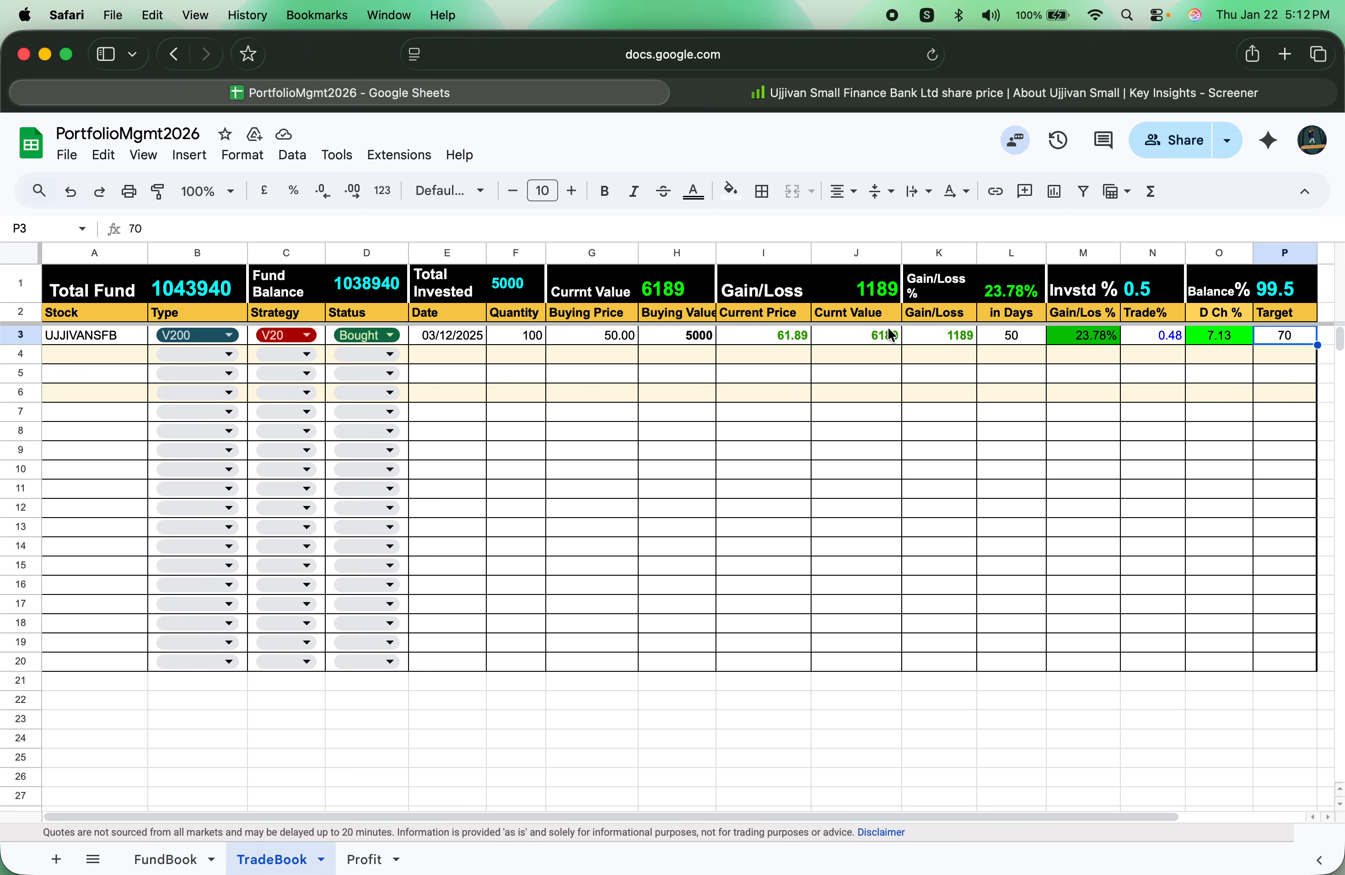
{"action": "left_click", "coordinate": [750, 337]}
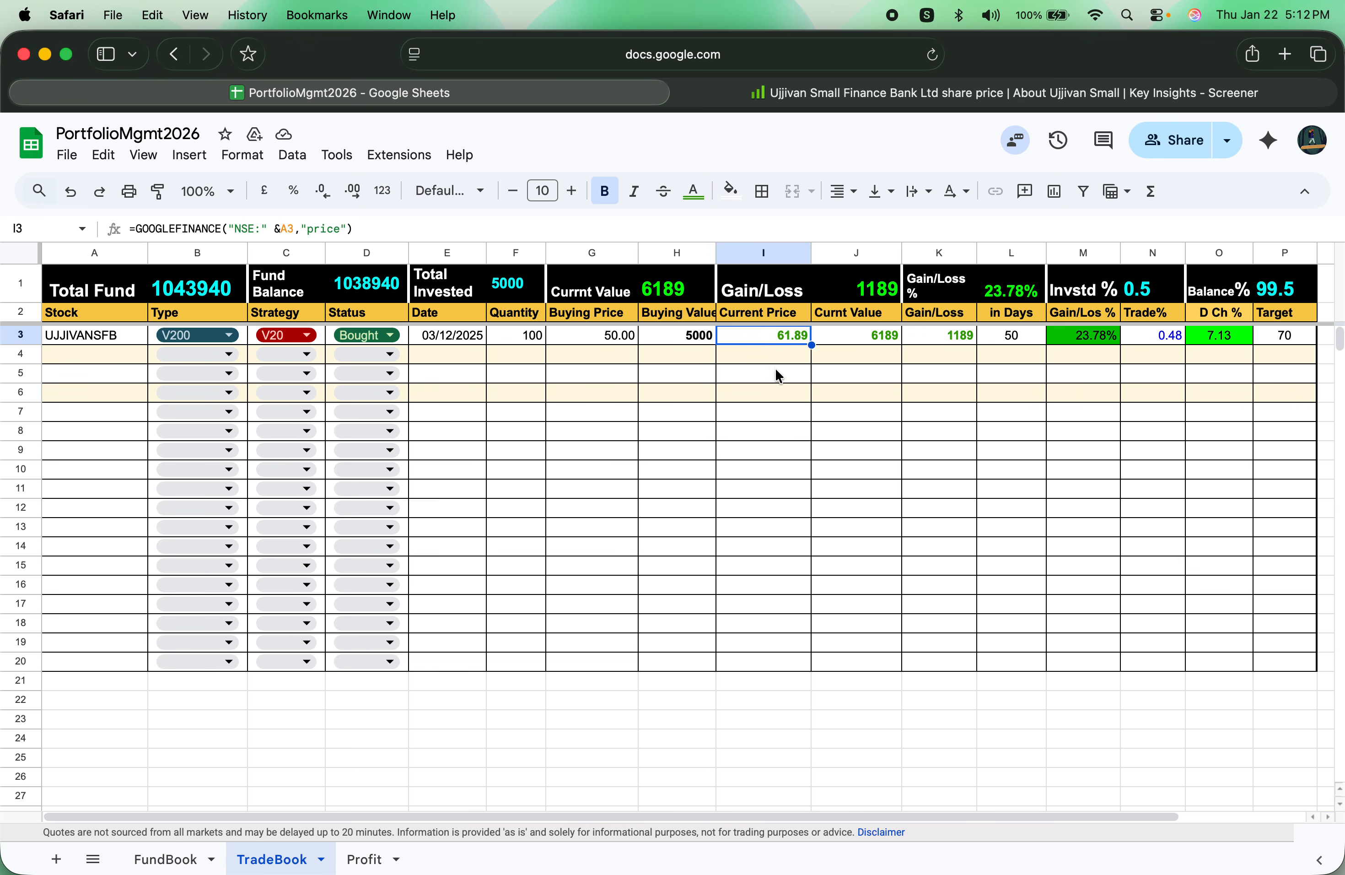
{"action": "left_click", "coordinate": [898, 469]}
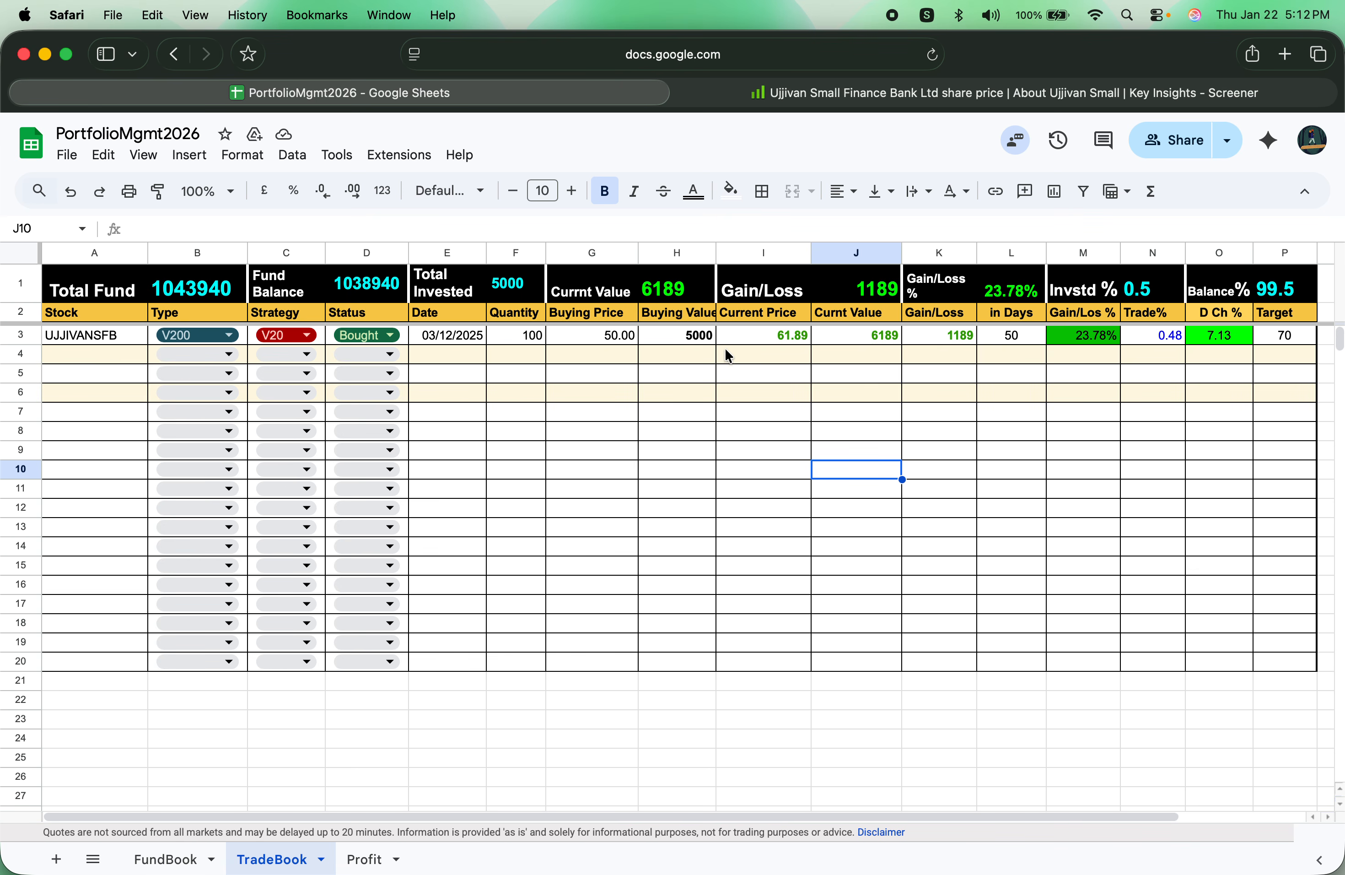
Step: Inspect the UJJIVANSFB formulas for Current Price in I3, current value in J3 and Gain/Loss in K3
{"action": "left_click", "coordinate": [754, 323]}
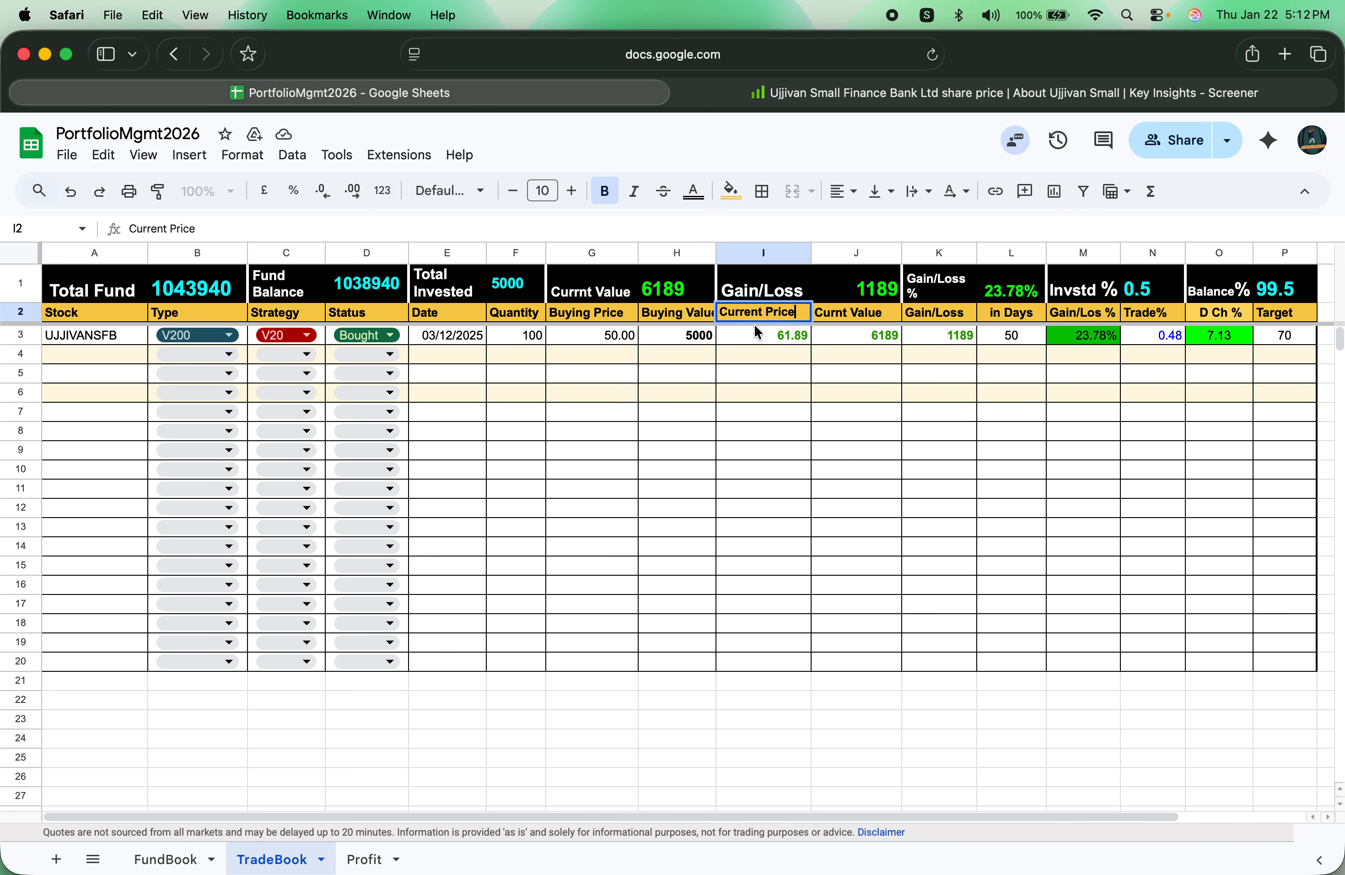
{"action": "double_click", "coordinate": [748, 331]}
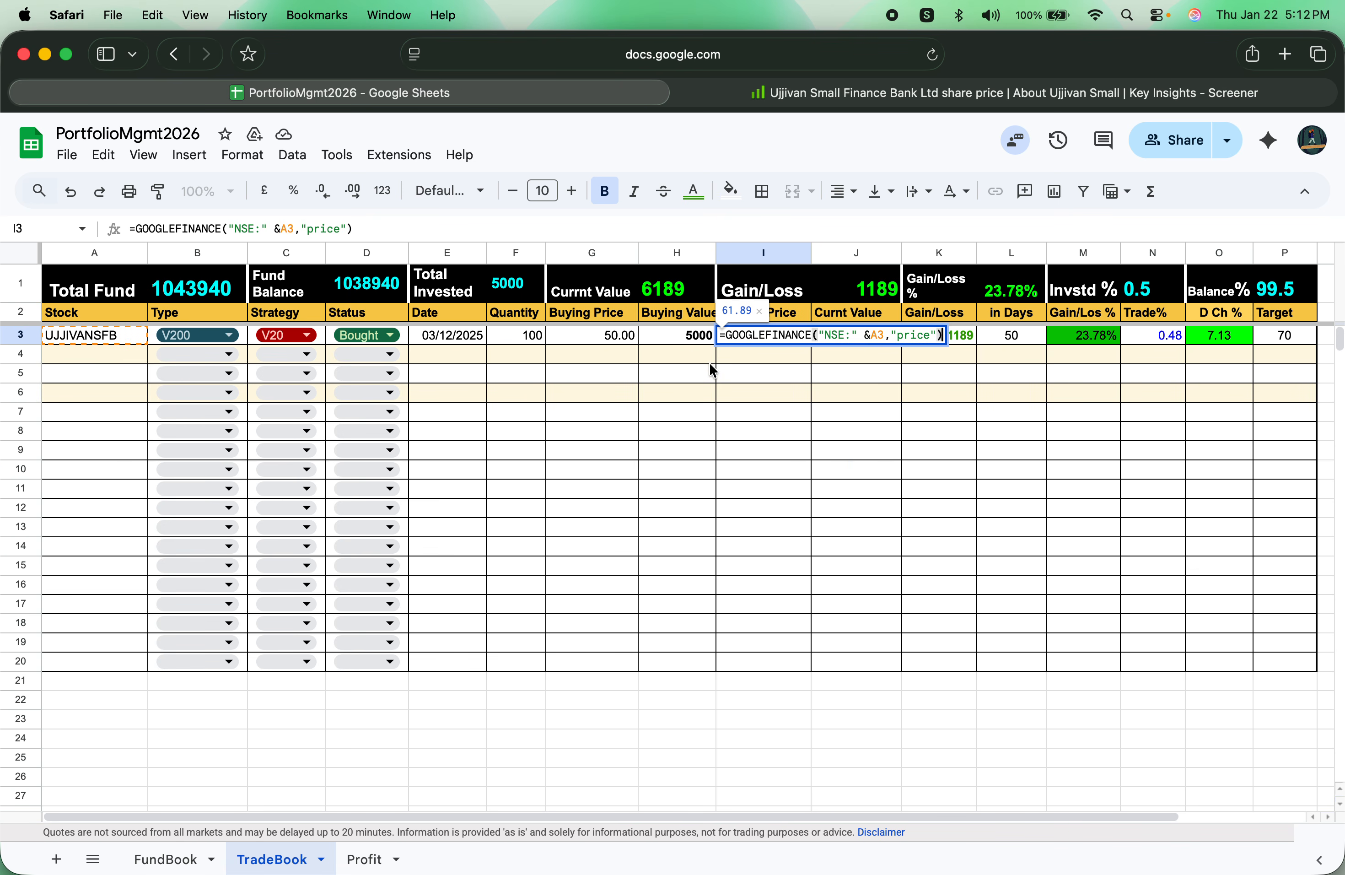
{"action": "left_click", "coordinate": [739, 377]}
{"action": "double_click", "coordinate": [840, 336]}
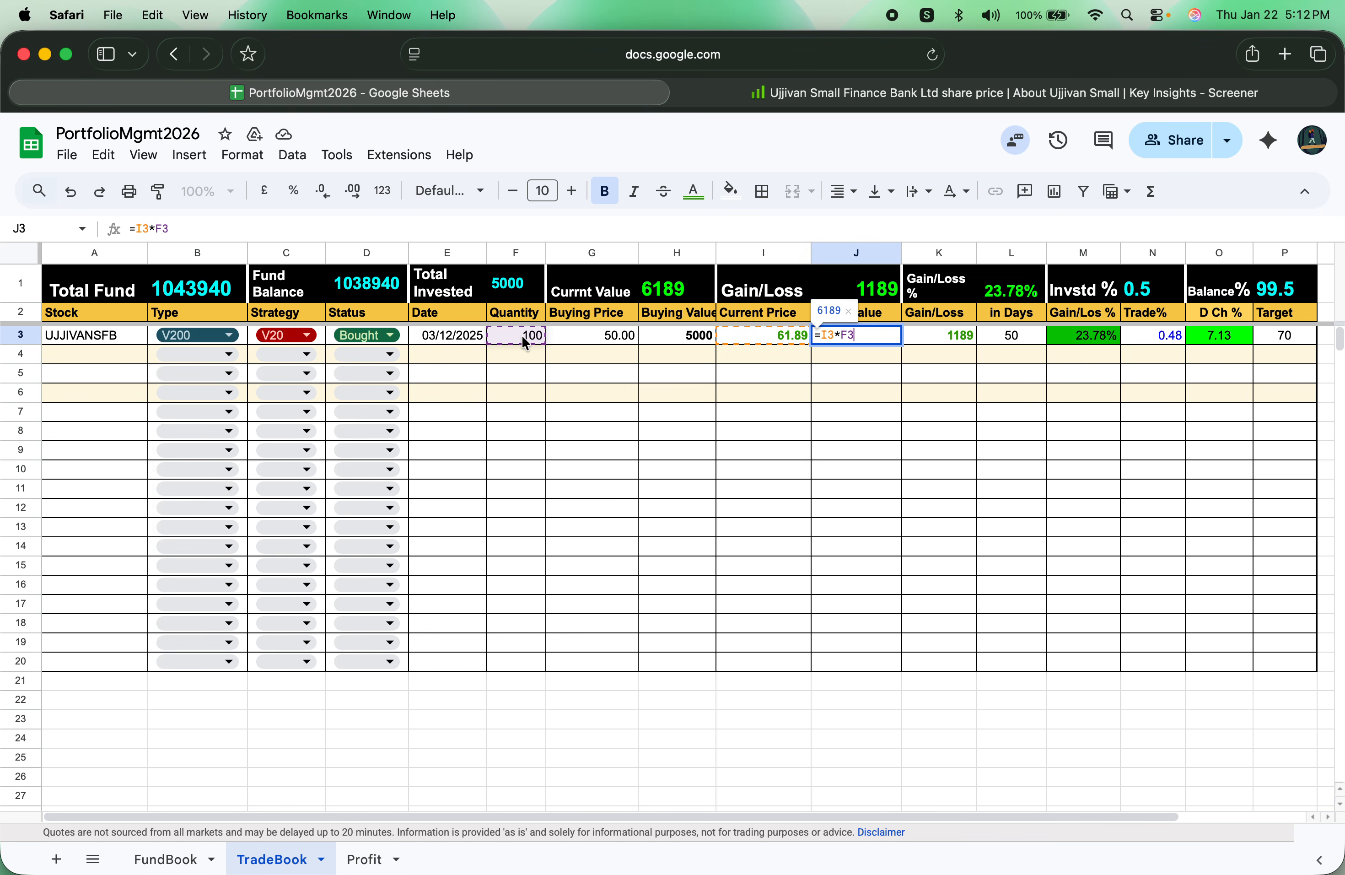
{"action": "left_click", "coordinate": [879, 385]}
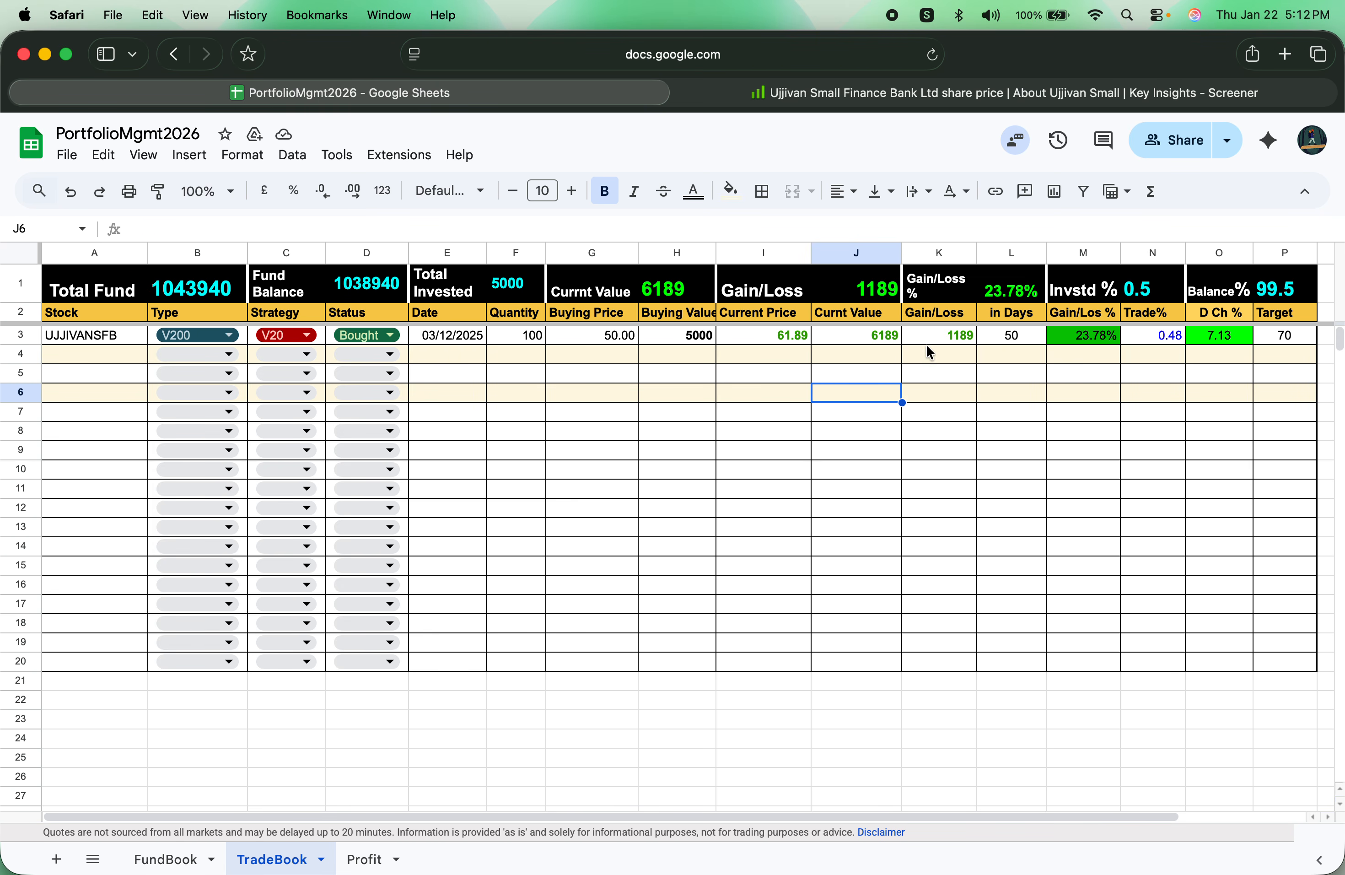
{"action": "double_click", "coordinate": [931, 334]}
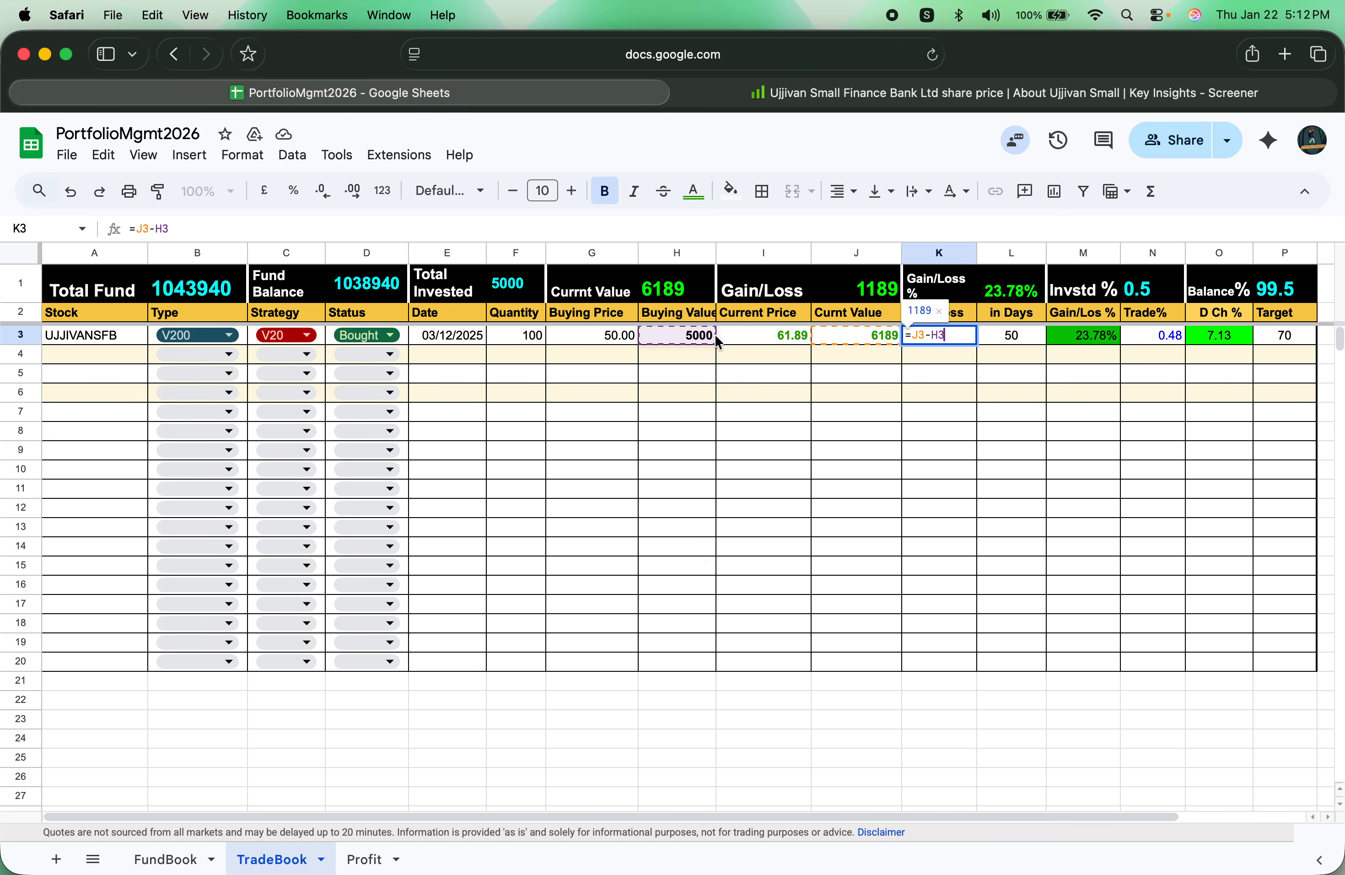
{"action": "left_click", "coordinate": [921, 423]}
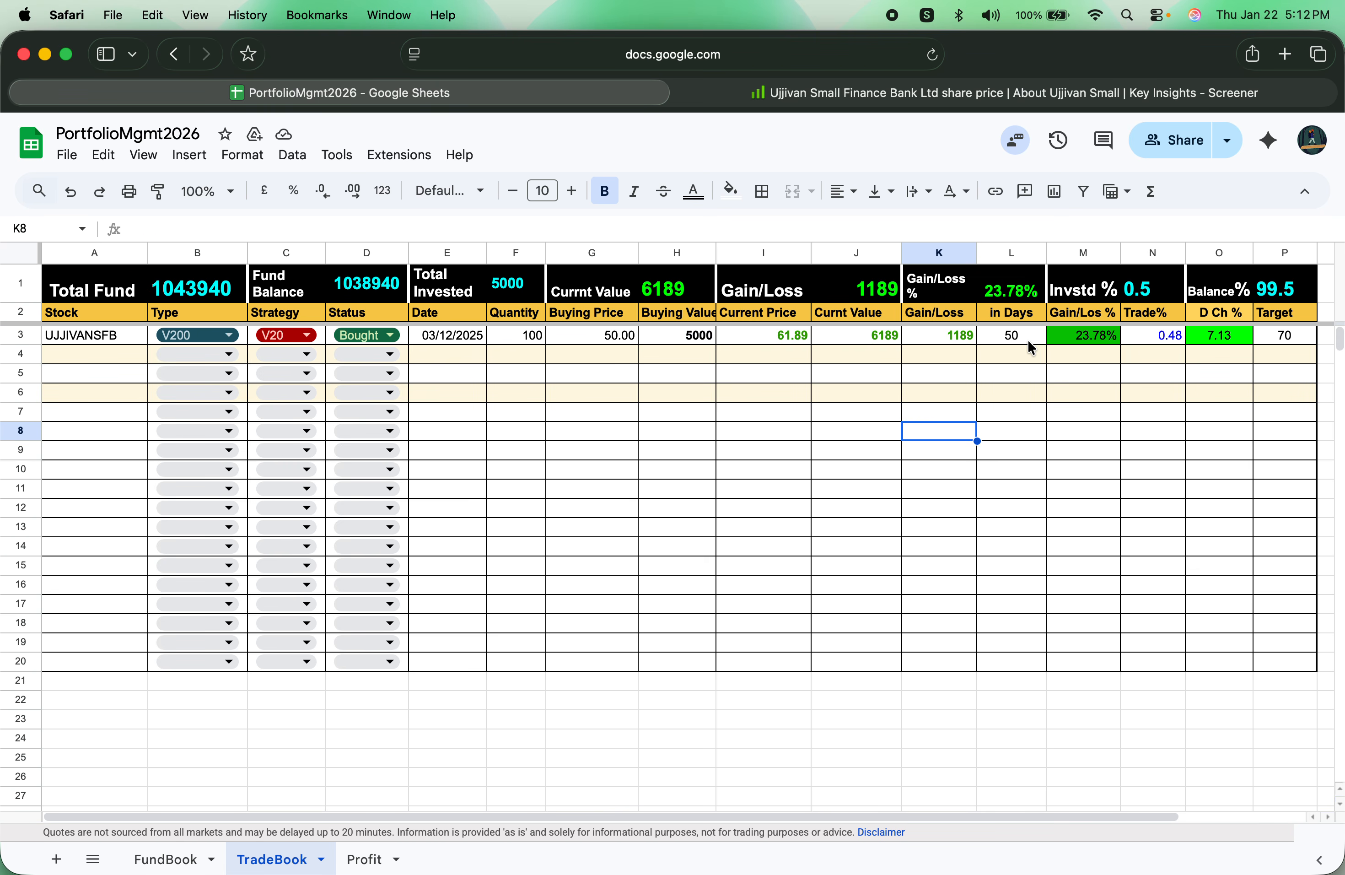
Step: Inspect the formulas for holding days in L3 and gain/loss percentage in M3
{"action": "double_click", "coordinate": [1029, 341]}
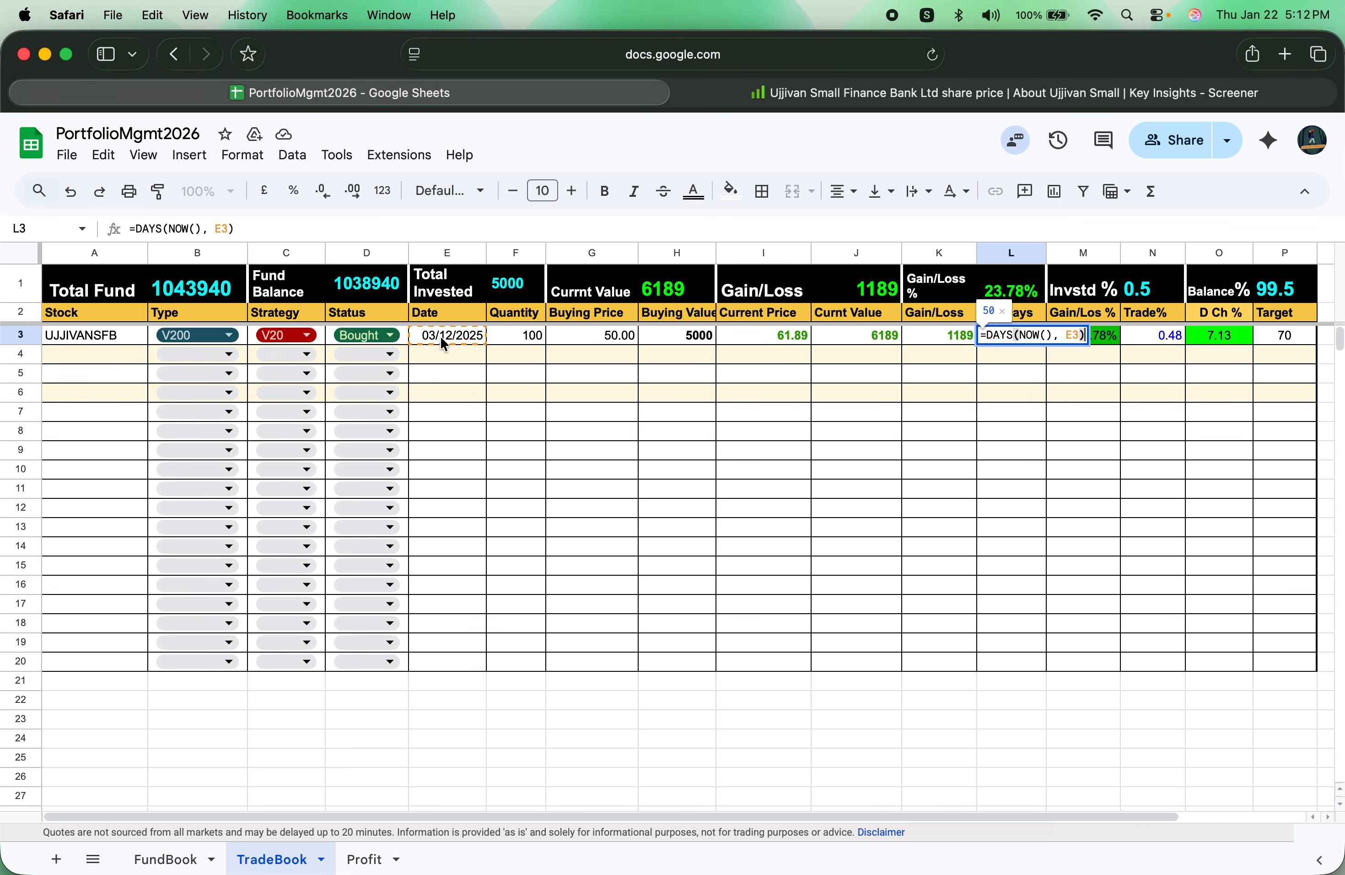
{"action": "left_click", "coordinate": [1005, 353]}
{"action": "left_click", "coordinate": [1011, 339]}
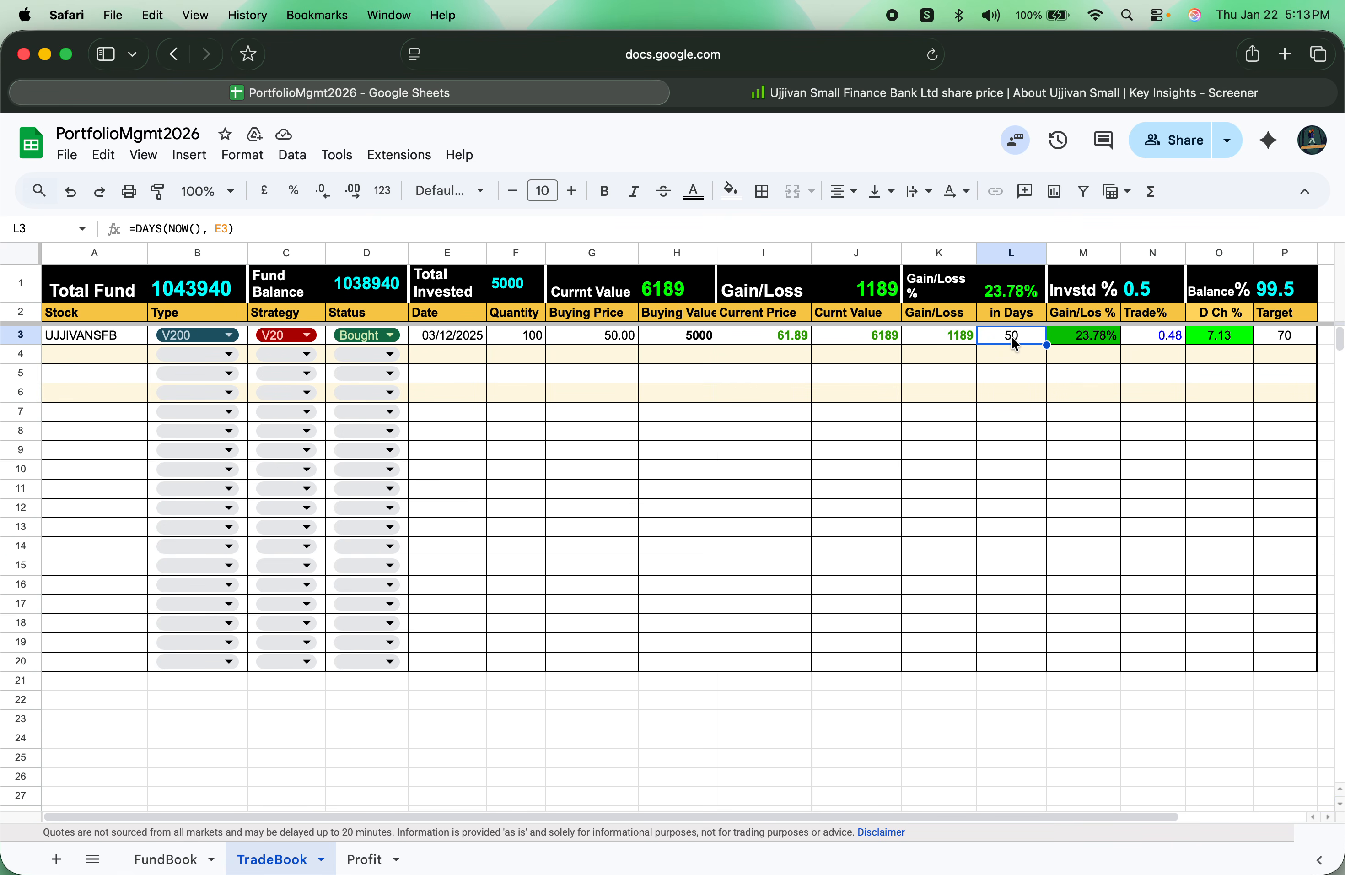
{"action": "double_click", "coordinate": [1074, 339]}
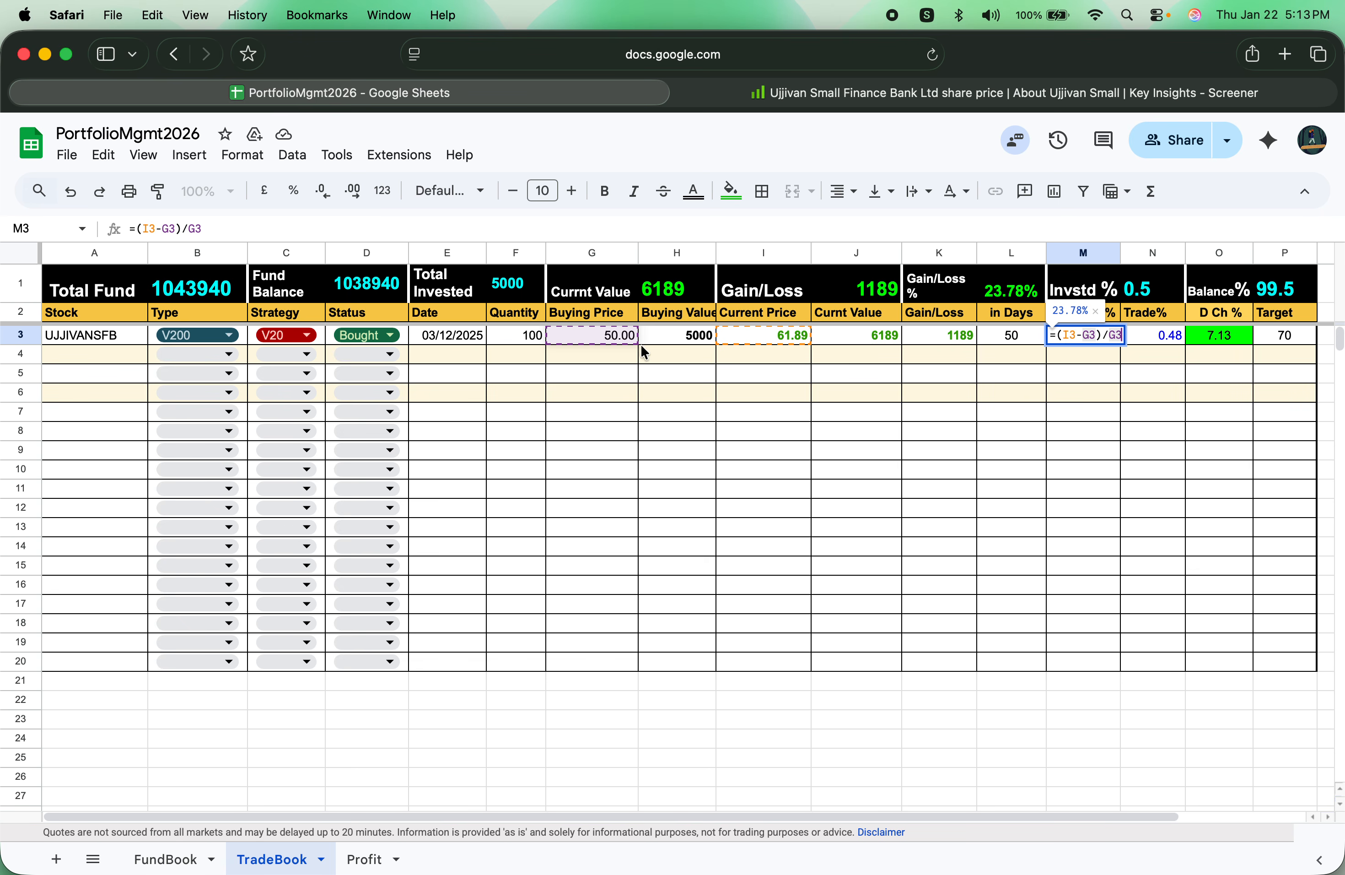
{"action": "left_click", "coordinate": [1069, 413]}
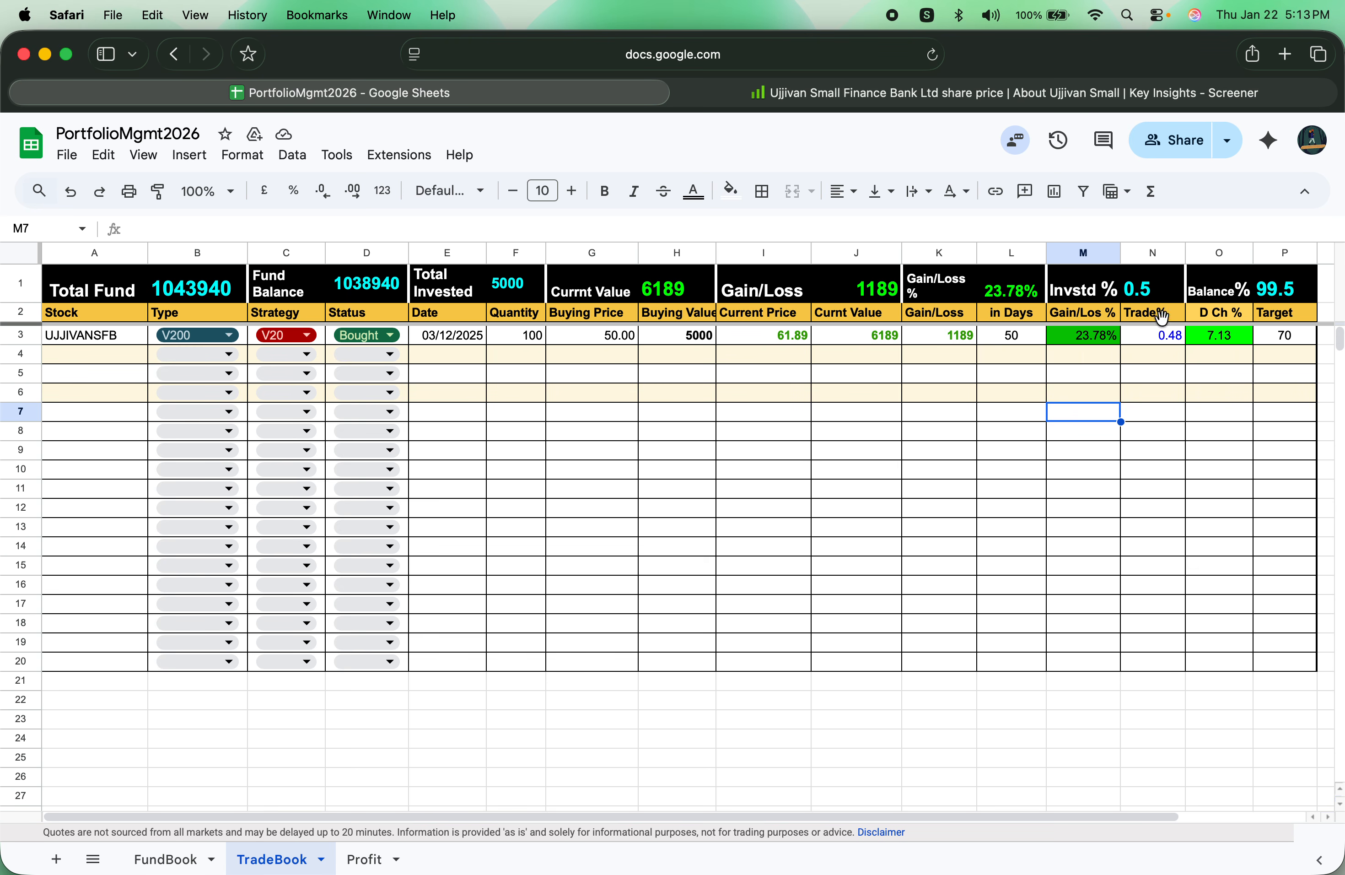
Step: Set the UJJIVANSFB quantity in F3 to 1000 to test the Trade% cell N3
{"action": "left_click", "coordinate": [1159, 337]}
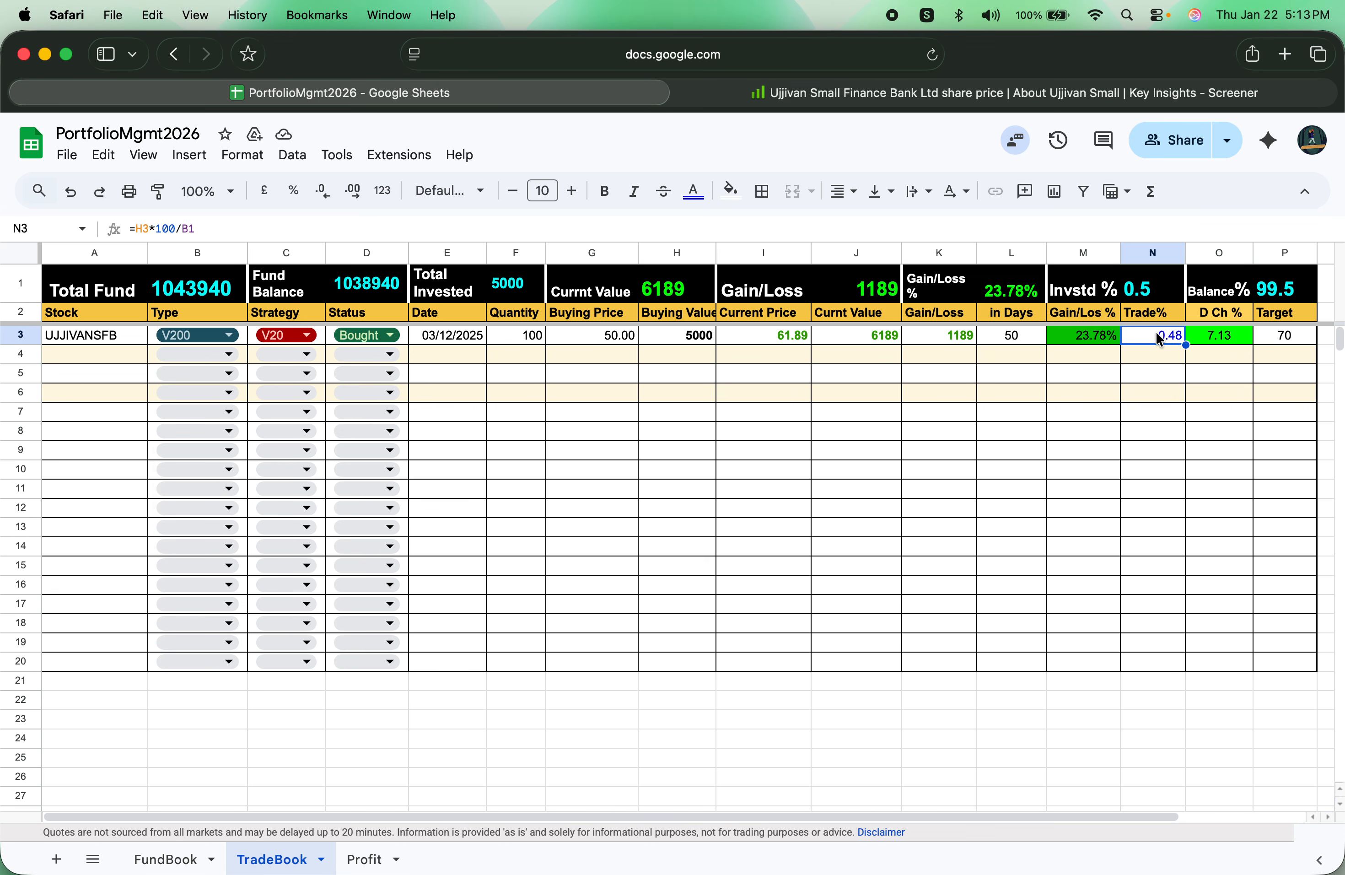
{"action": "left_click", "coordinate": [525, 338]}
{"action": "type", "text": "1000"}
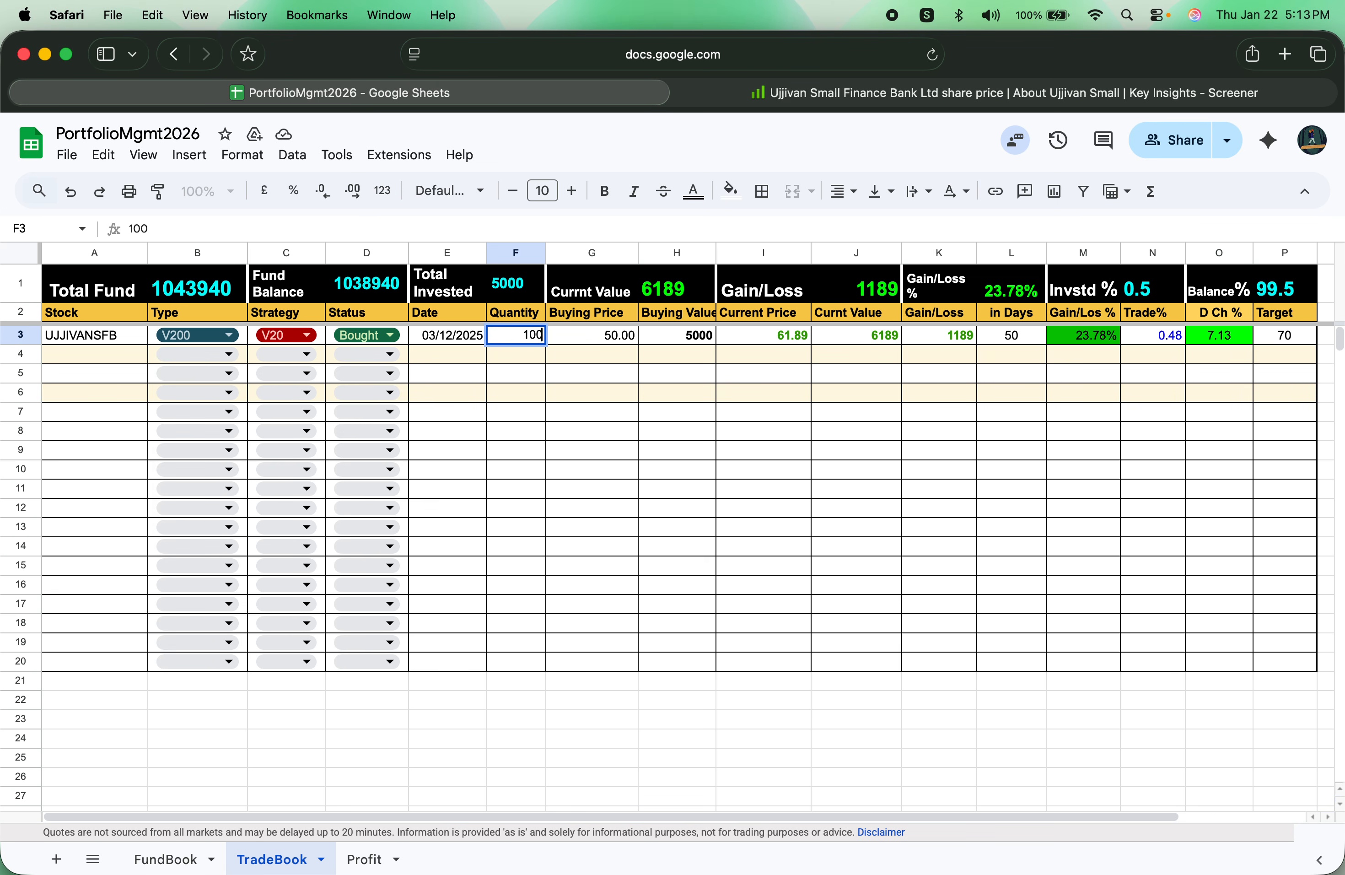
{"action": "key", "text": "Return"}
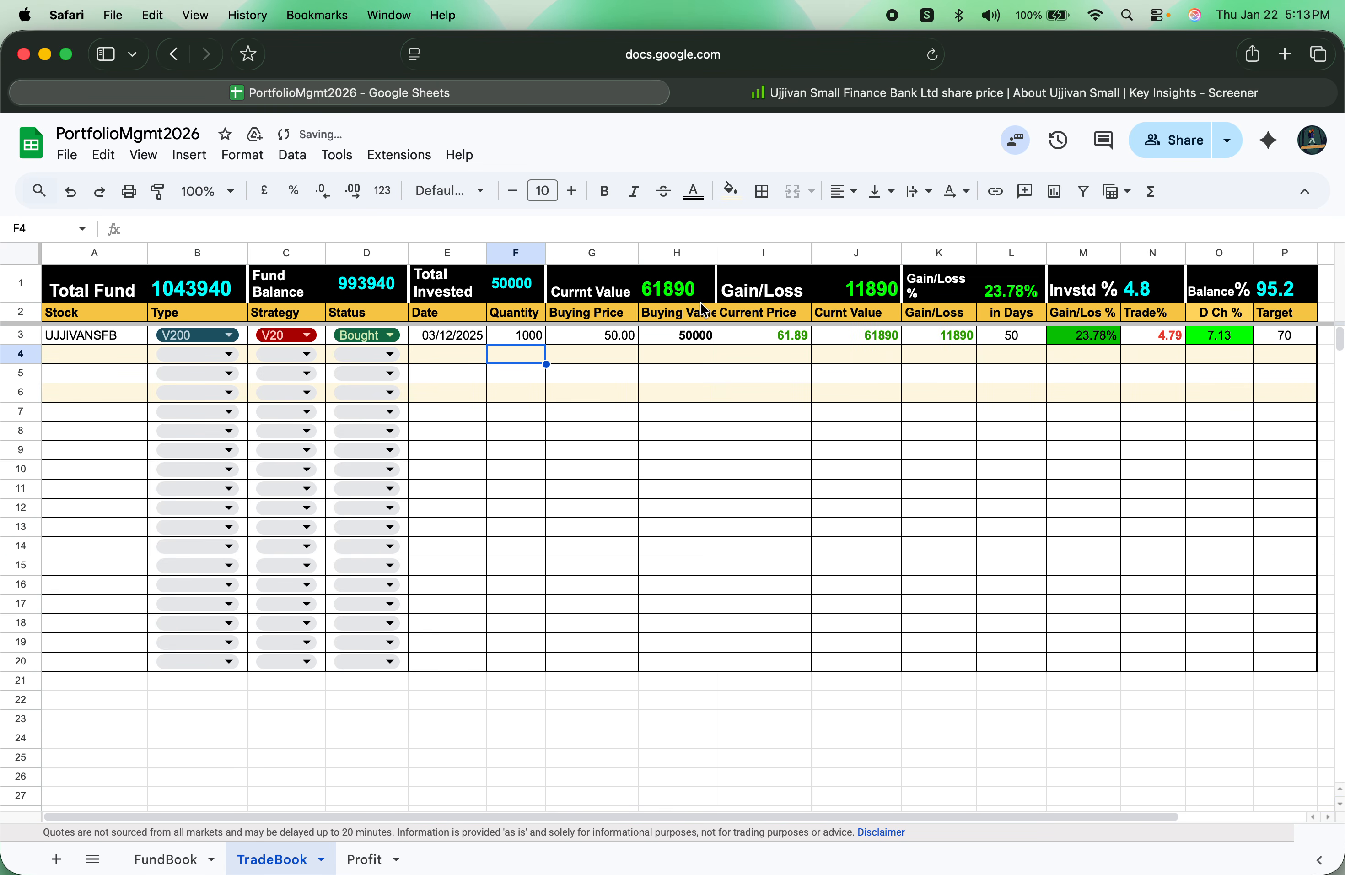
{"action": "left_click", "coordinate": [1145, 333]}
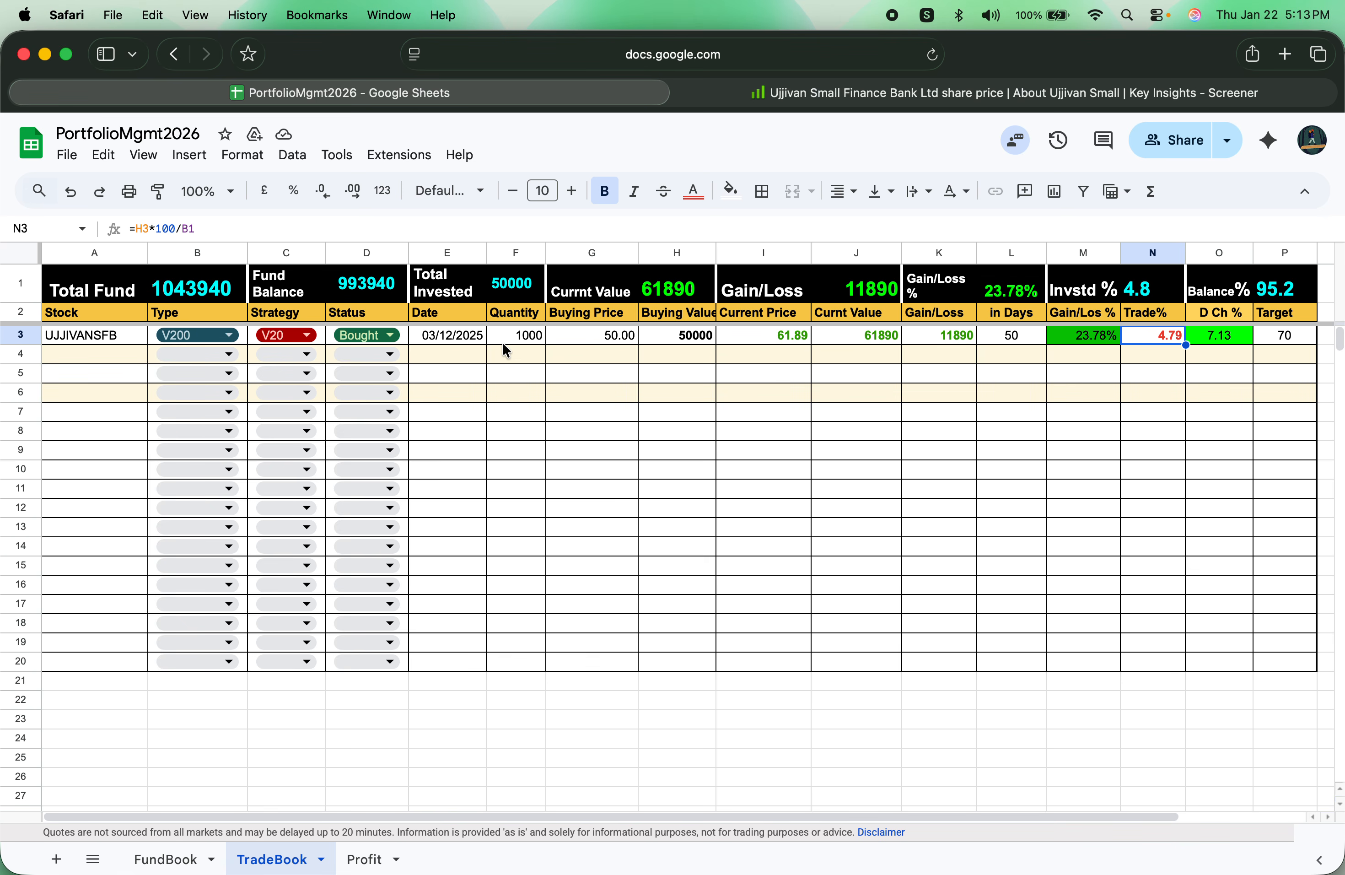
Step: Inspect the 3% of NewTotalFund formula in G4 of the FundBook sheet and return to the TradeBook
{"action": "left_click", "coordinate": [153, 863]}
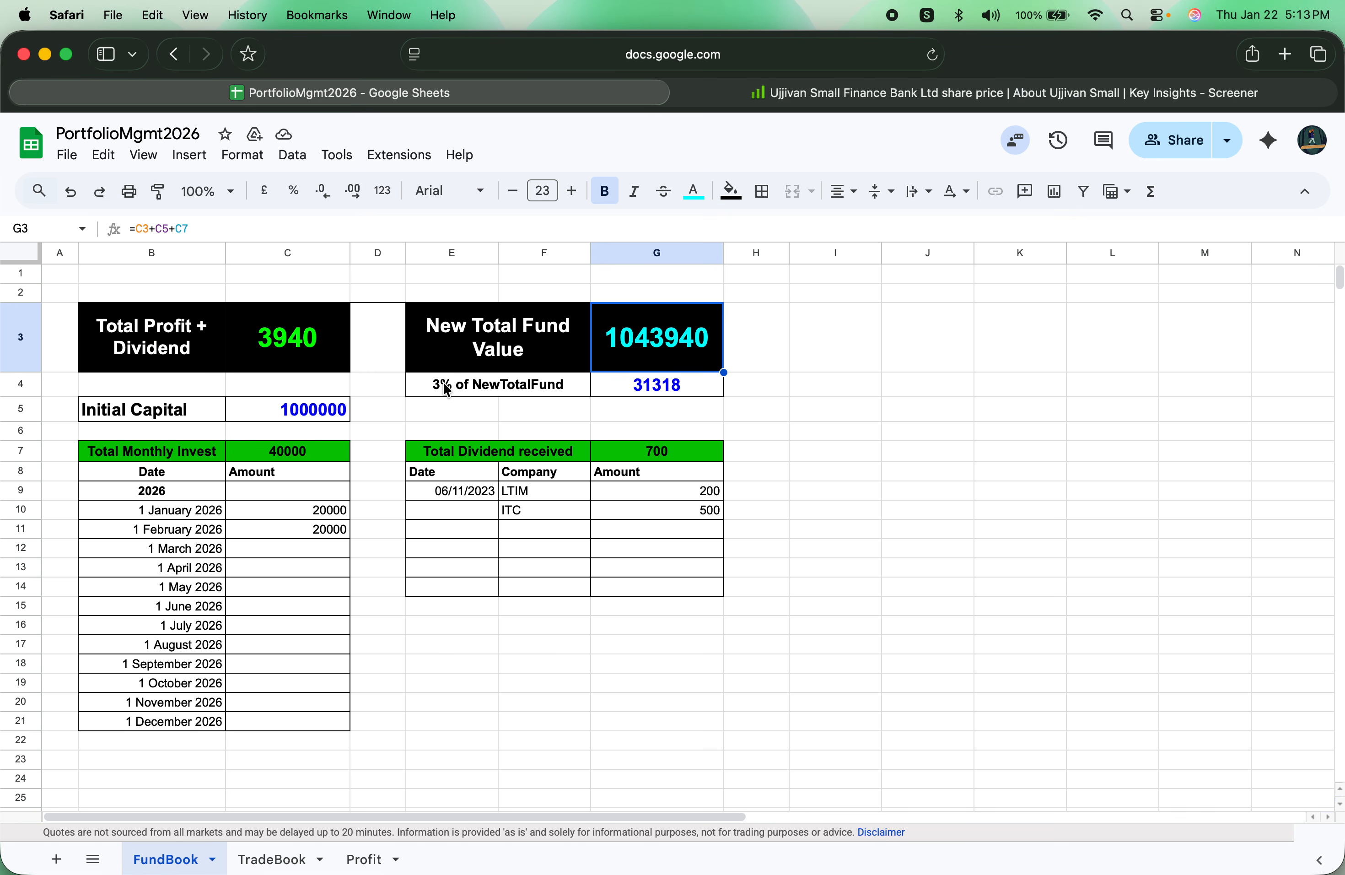
{"action": "left_click", "coordinate": [637, 390]}
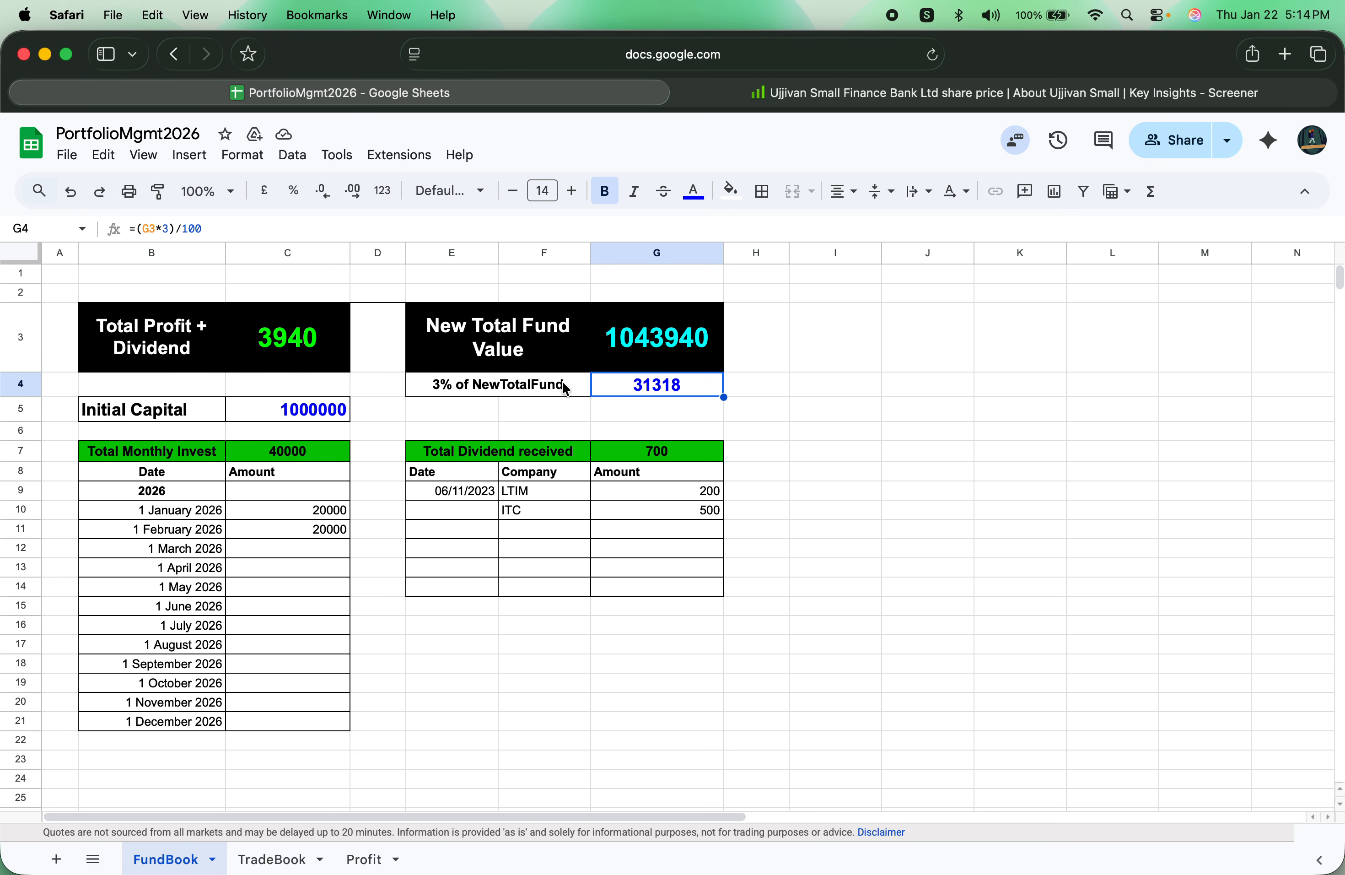
{"action": "left_click", "coordinate": [549, 408]}
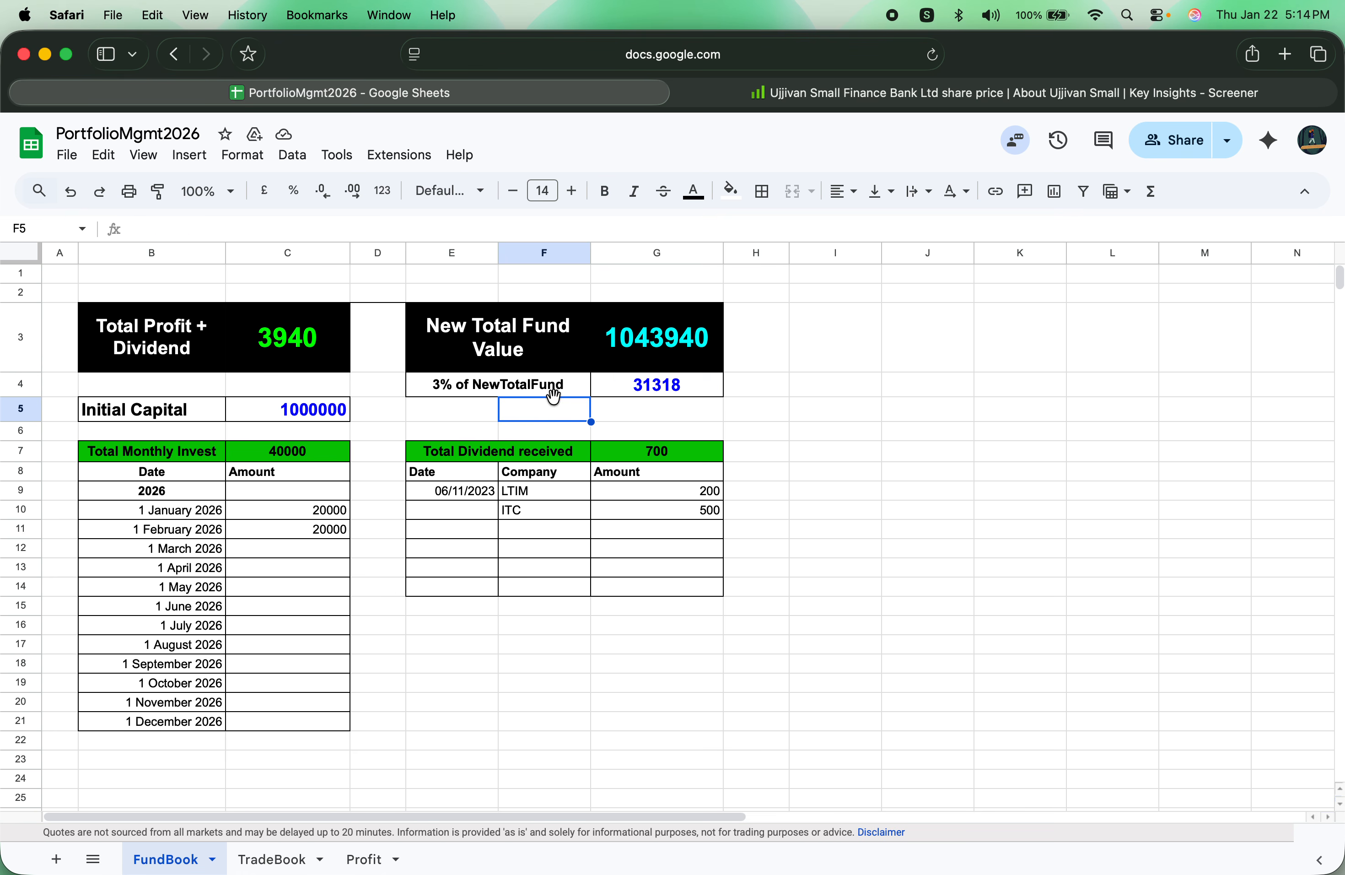
{"action": "left_click", "coordinate": [265, 858]}
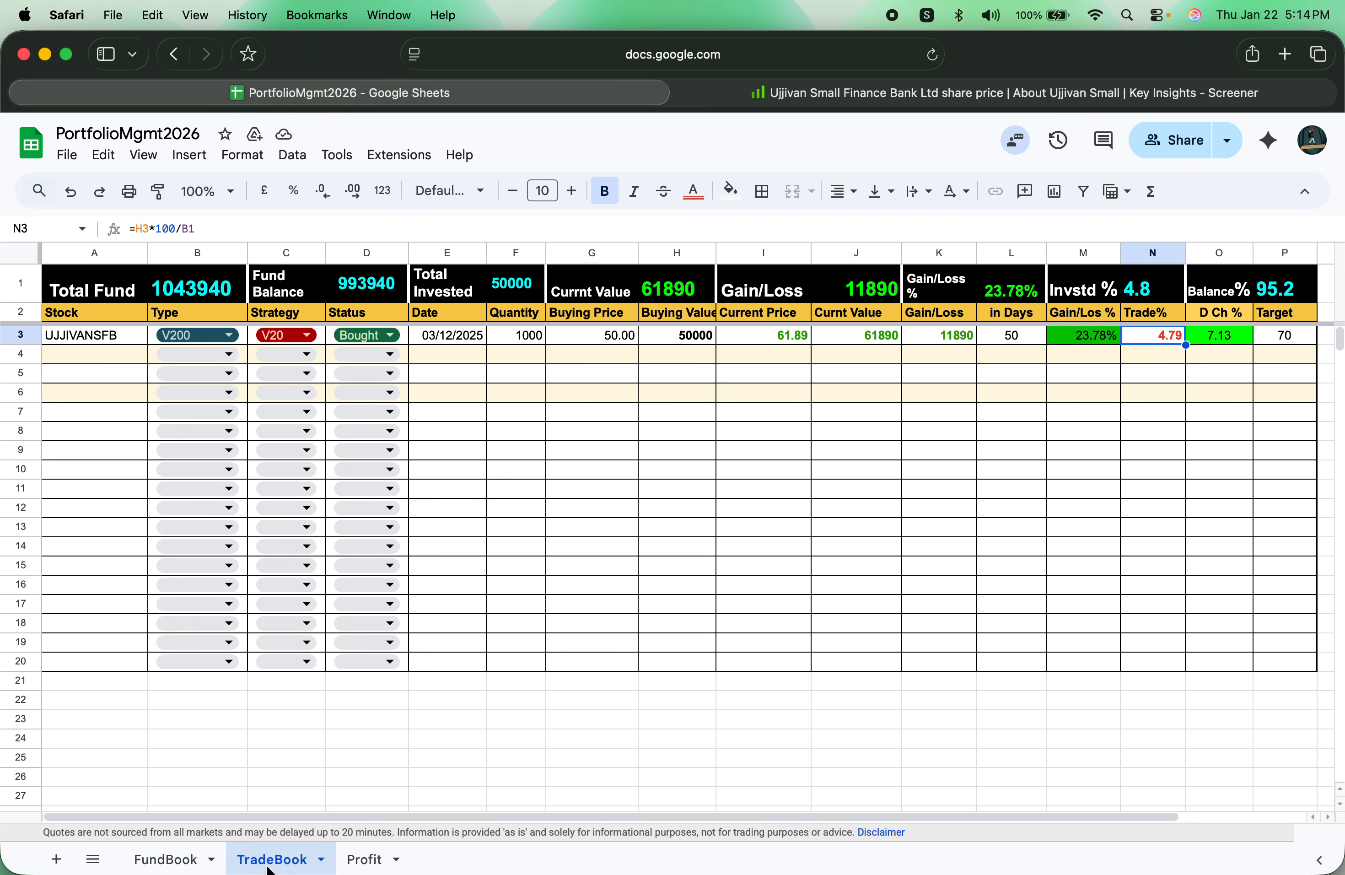
{"action": "left_click", "coordinate": [1168, 415]}
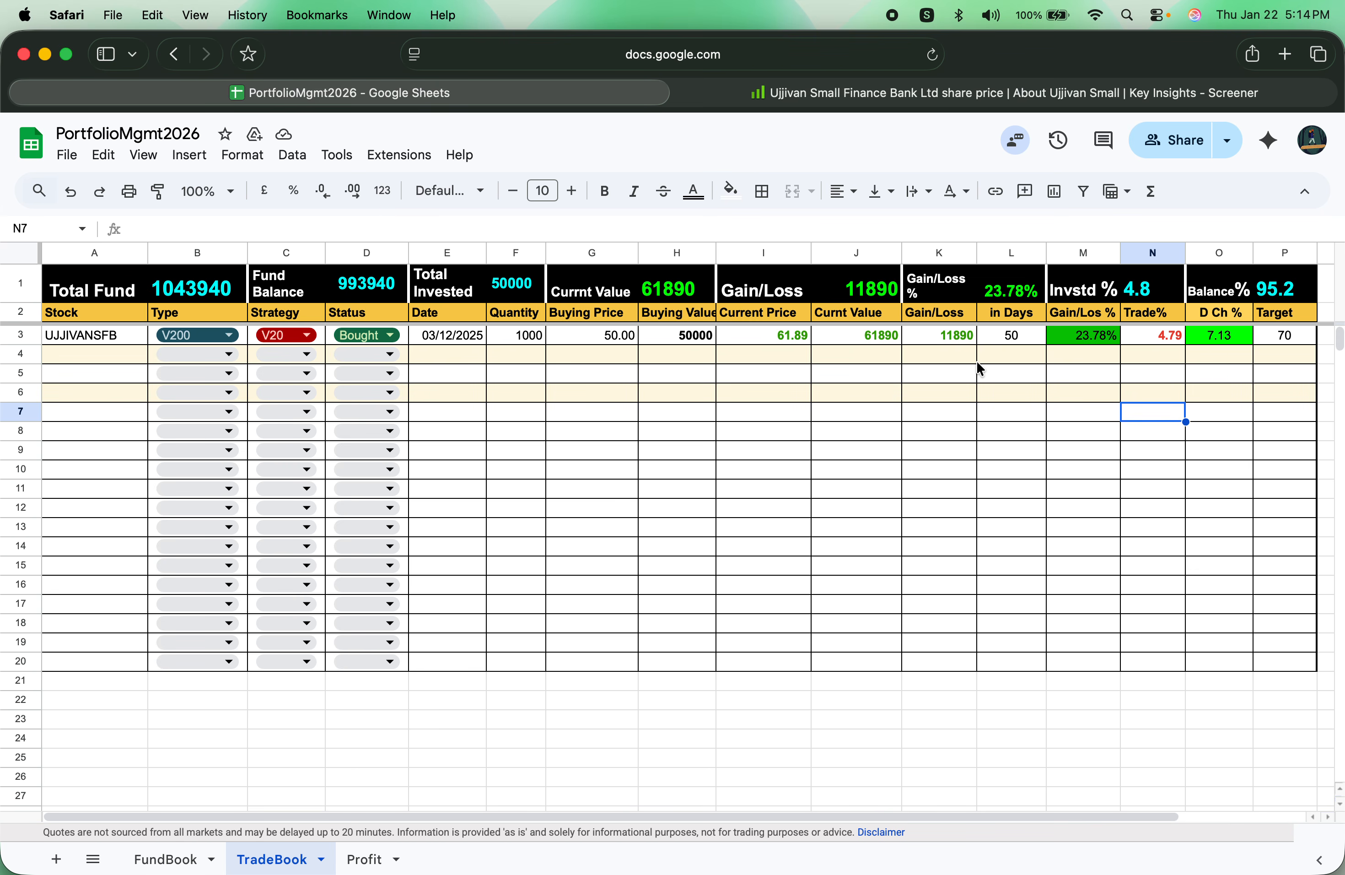
Step: Set the UJJIVANSFB target in P3 to 50
{"action": "left_click", "coordinate": [1274, 341]}
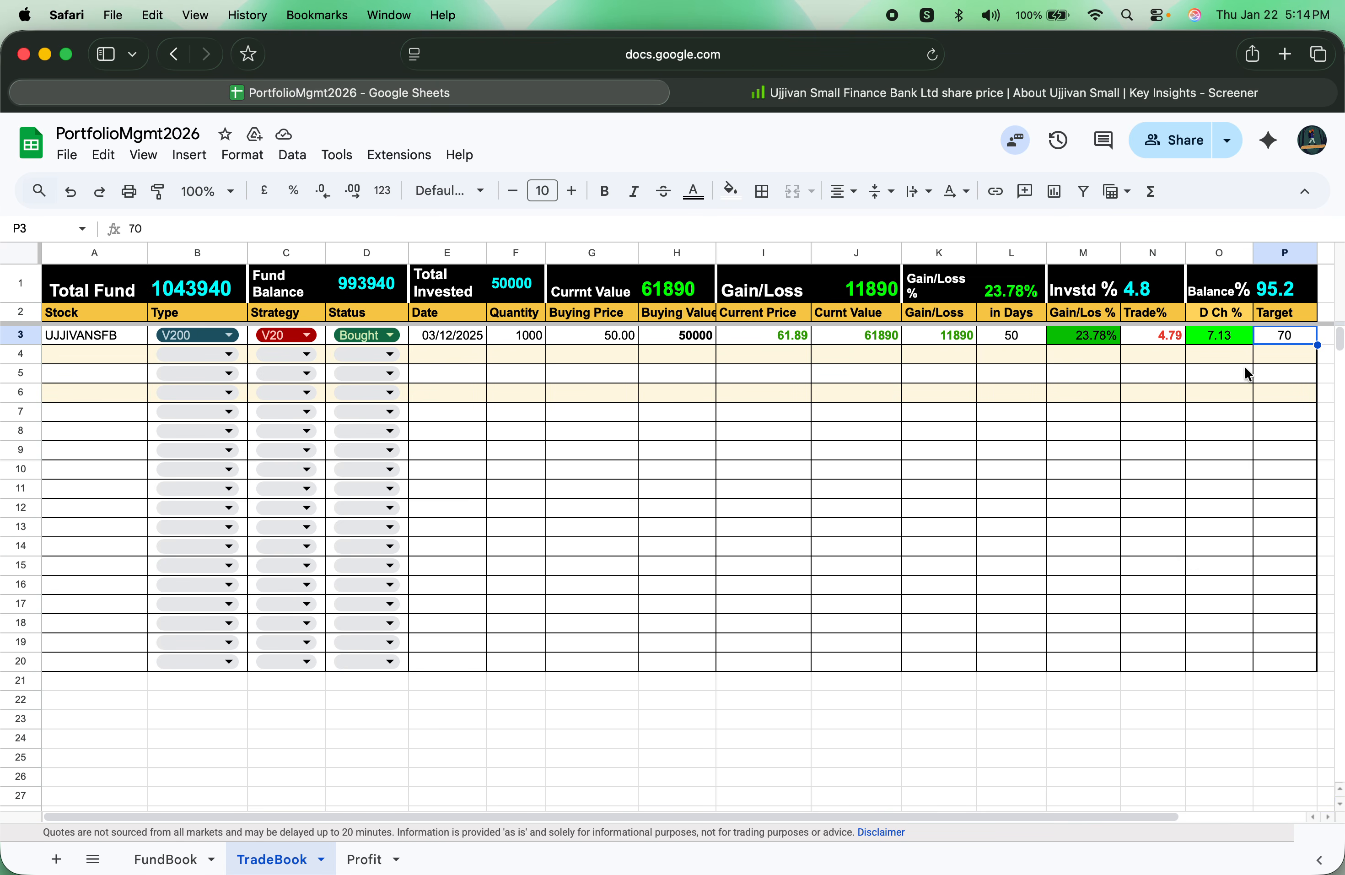
{"action": "type", "text": "50"}
{"action": "key", "text": "Return"}
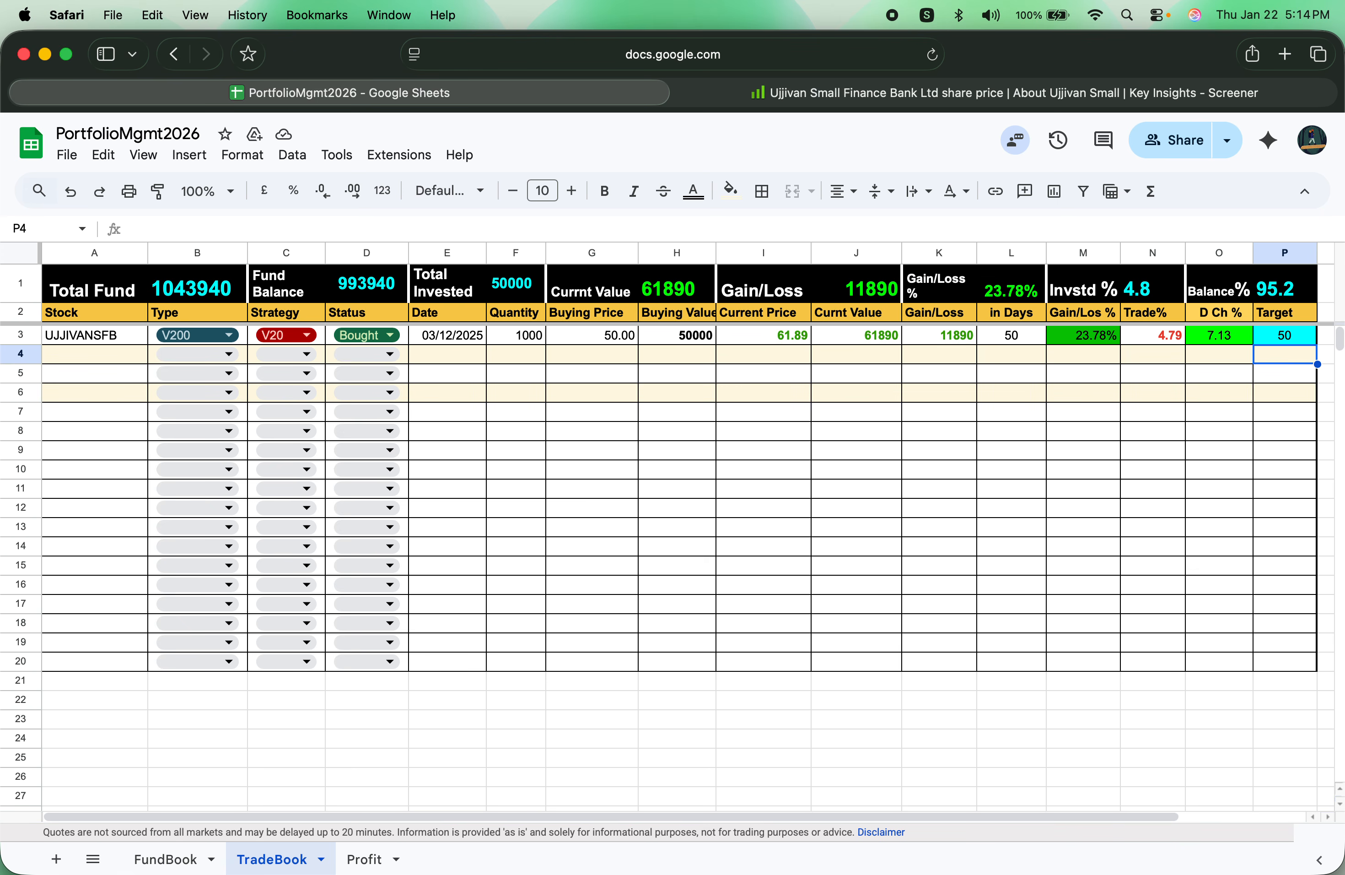
Step: Replace the date in A4 of the Profit sheet with today's date, 22/01/2026
{"action": "left_click", "coordinate": [364, 858]}
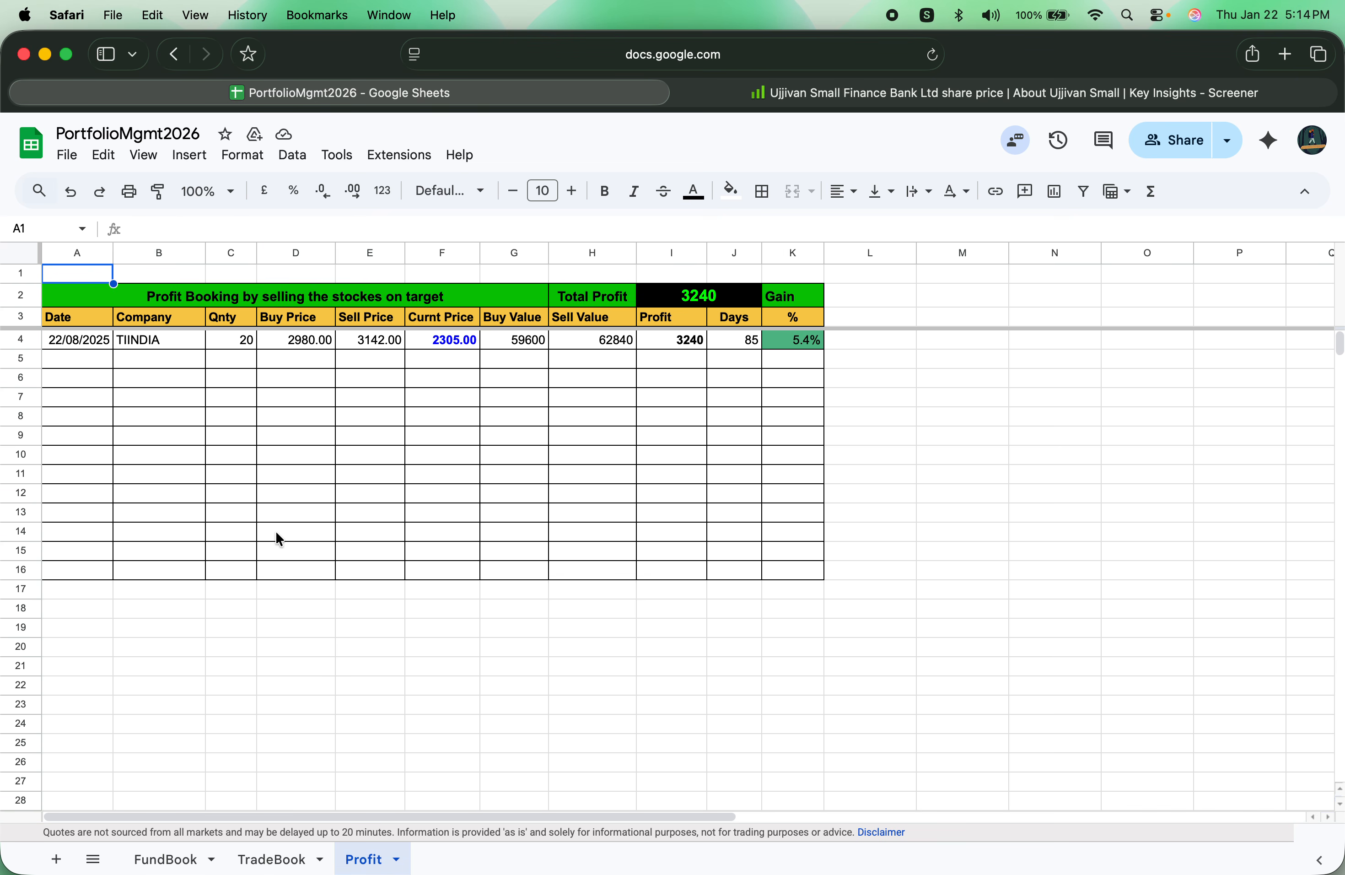
{"action": "left_click", "coordinate": [63, 342]}
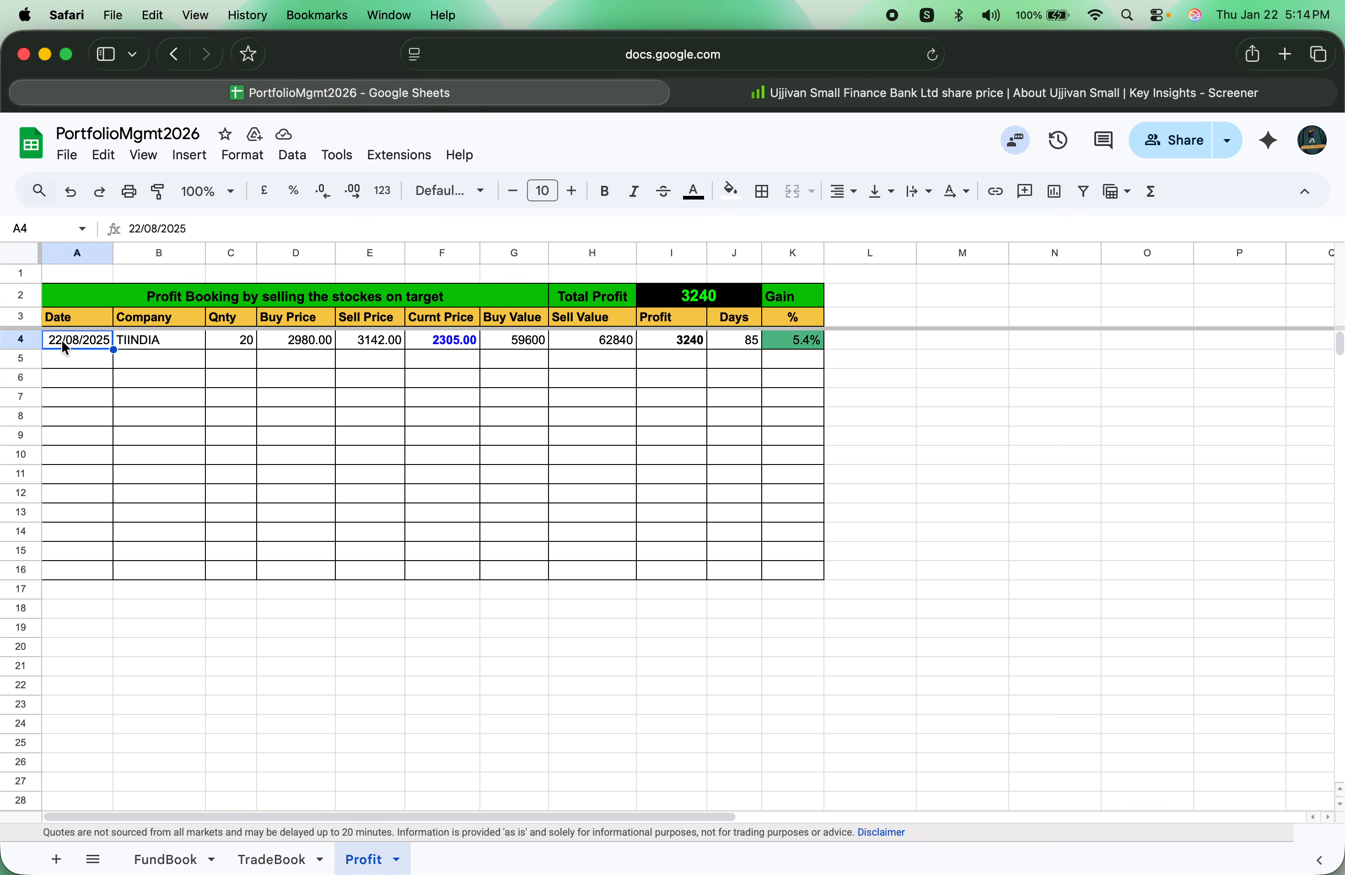
{"action": "type", "text": "@"}
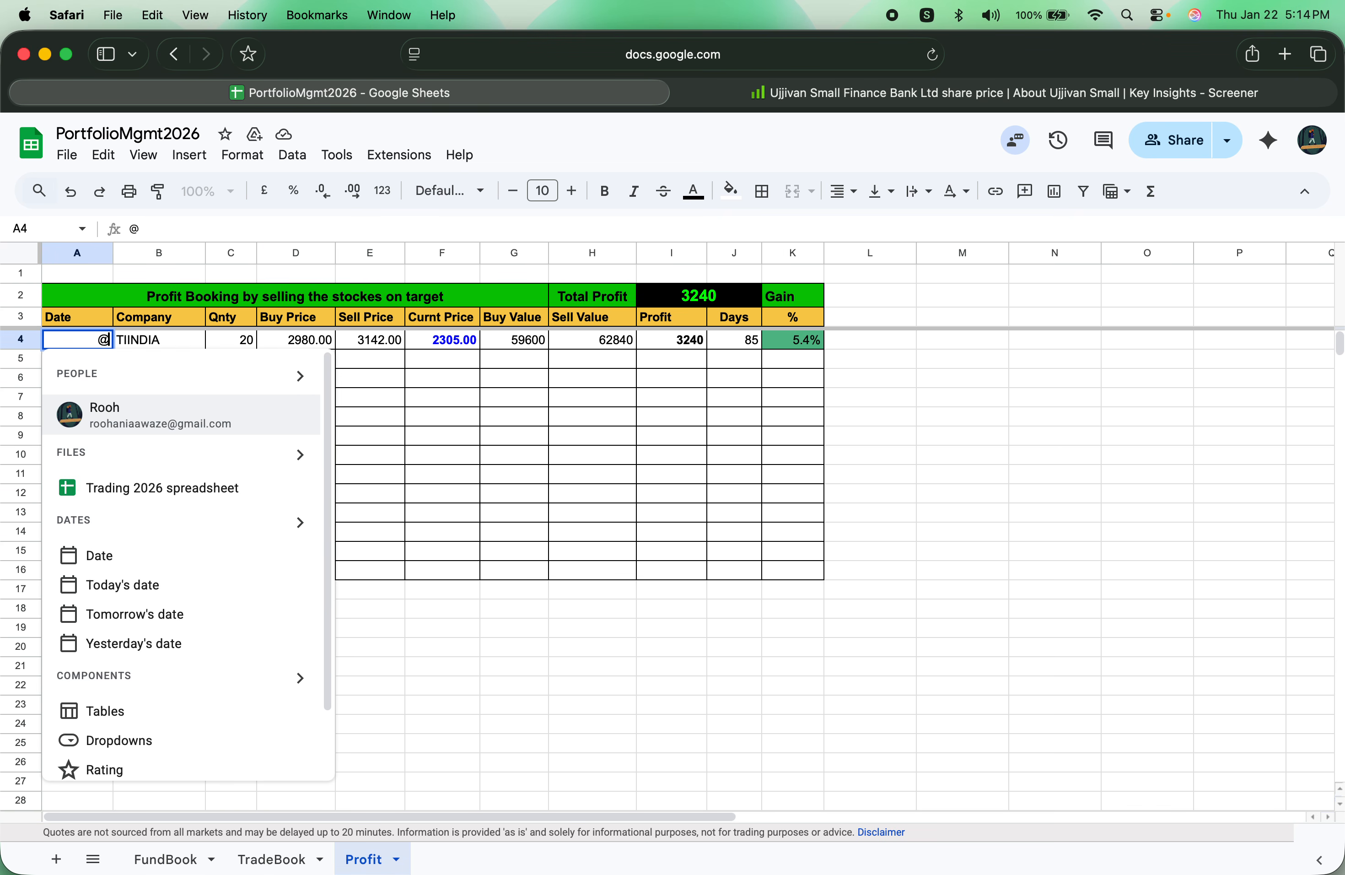
{"action": "left_click", "coordinate": [128, 585]}
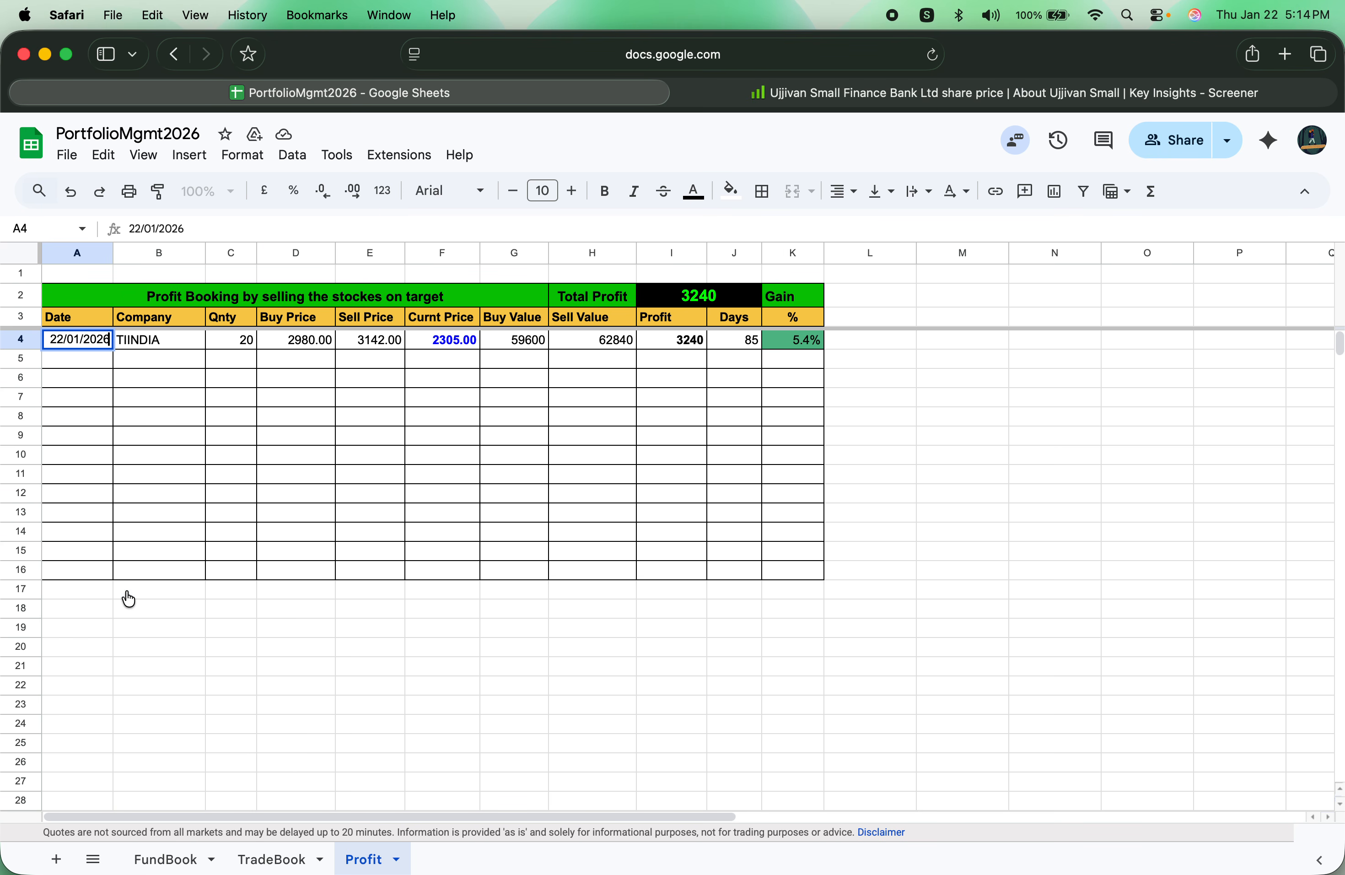
{"action": "left_click", "coordinate": [142, 345]}
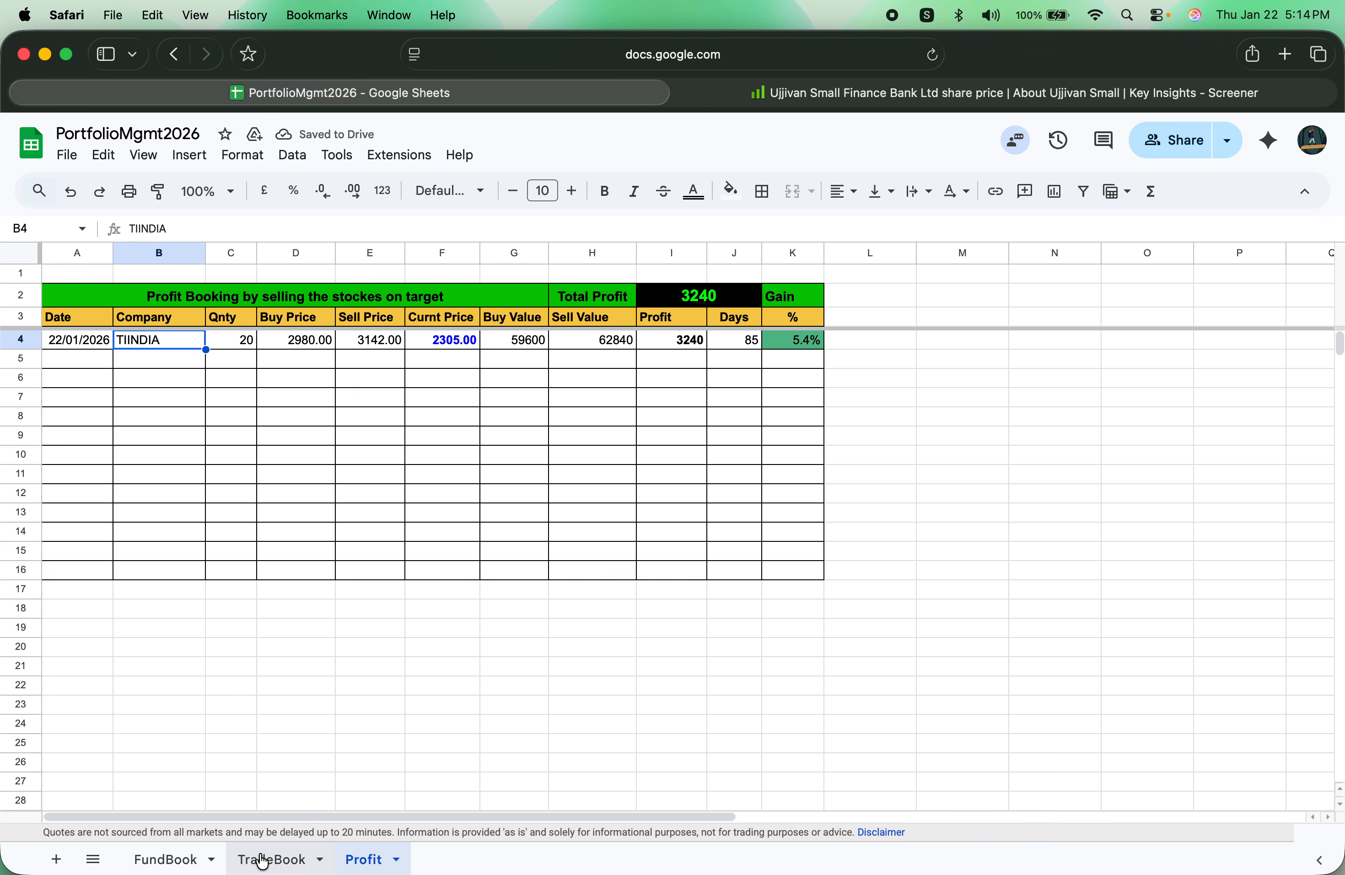
Step: Copy the stock name UJJIVANSFB from A3 of the TradeBook into the Company cell B4 of the Profit sheet
{"action": "left_click", "coordinate": [264, 858]}
{"action": "left_click", "coordinate": [116, 335]}
{"action": "key", "text": "super+c"}
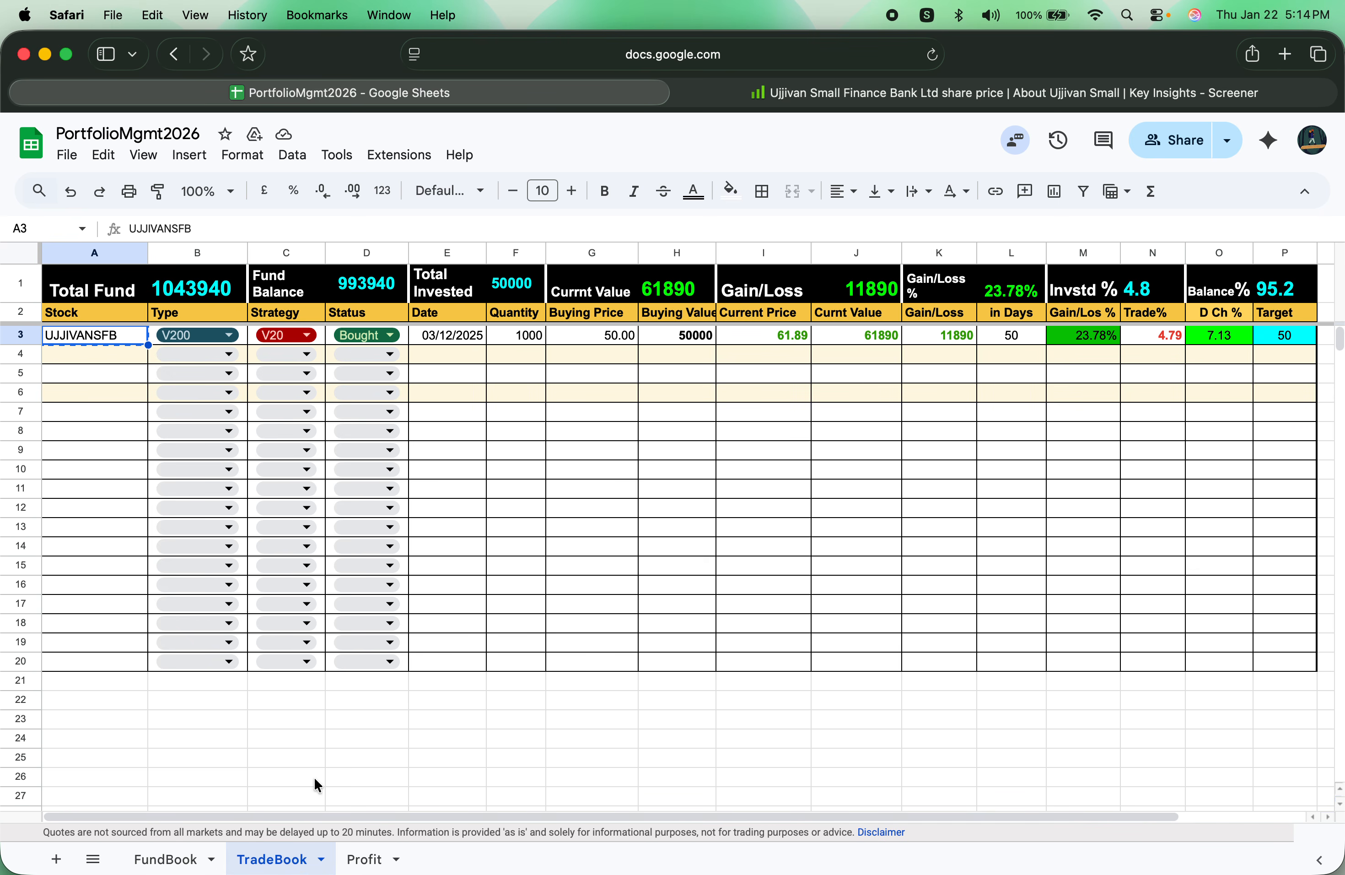
{"action": "left_click", "coordinate": [361, 859]}
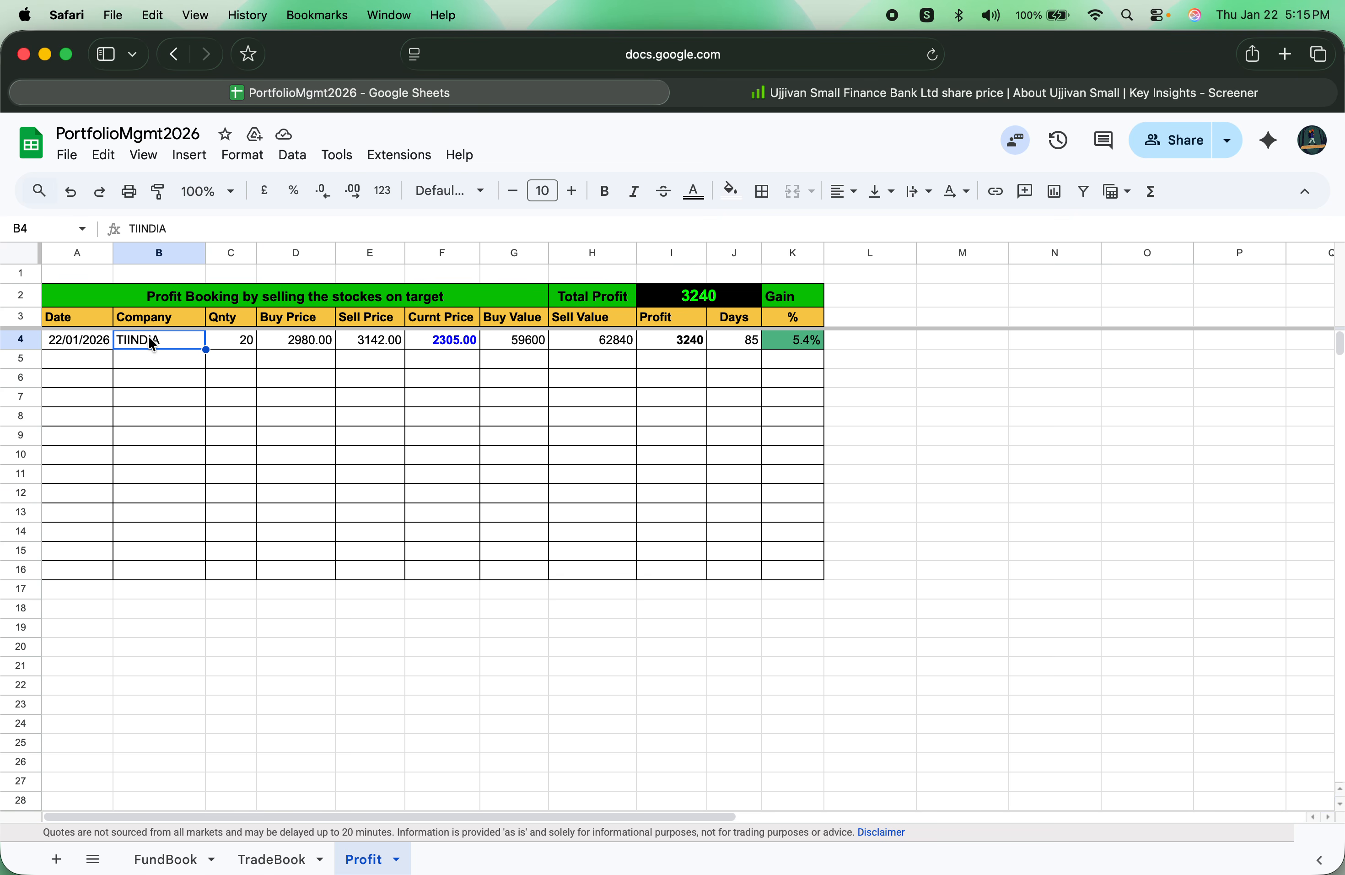
{"action": "key", "text": "super+v"}
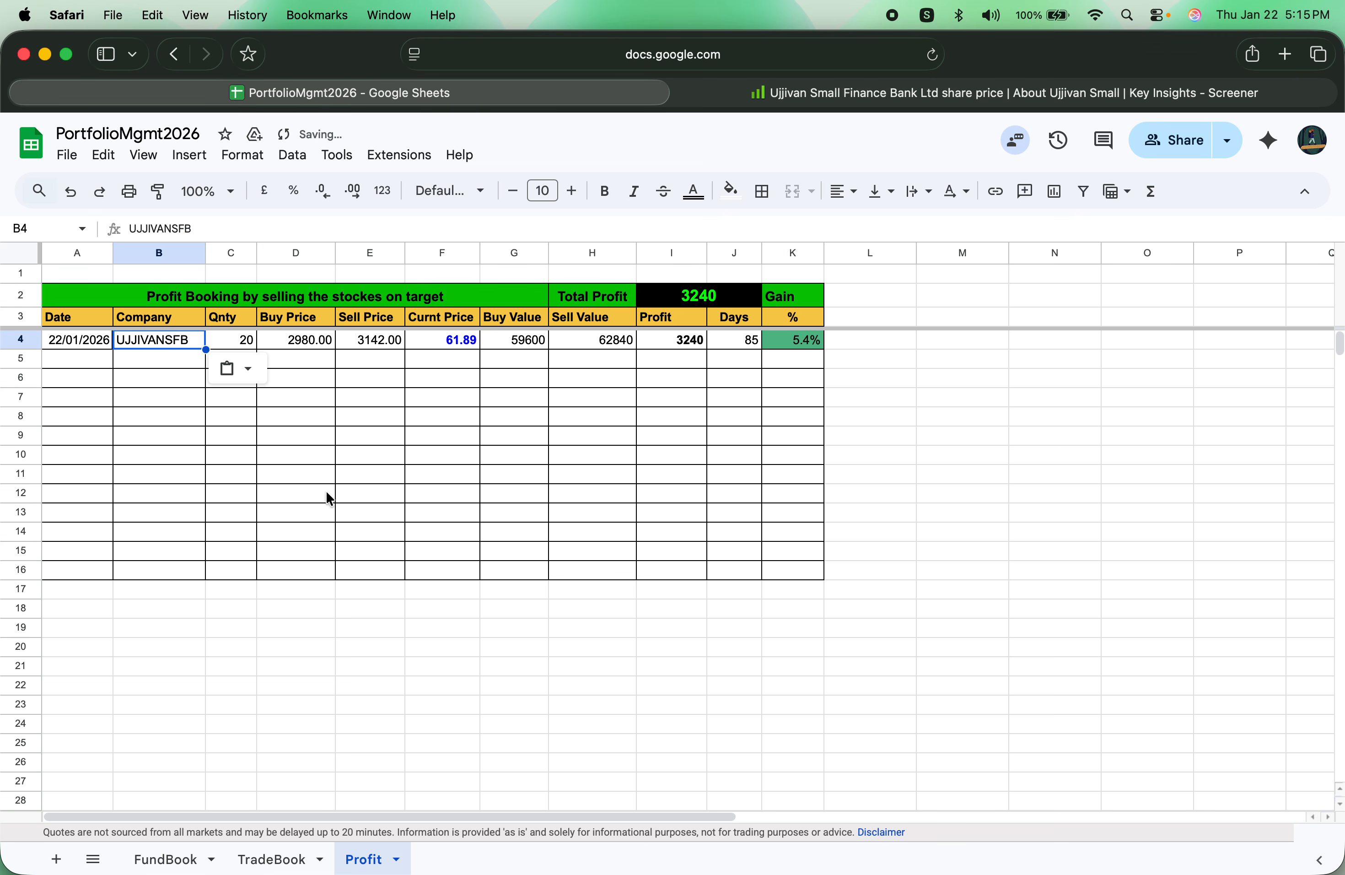
Step: Set the UJJIVANSFB quantity in F3 of the TradeBook to 100
{"action": "left_click", "coordinate": [243, 341]}
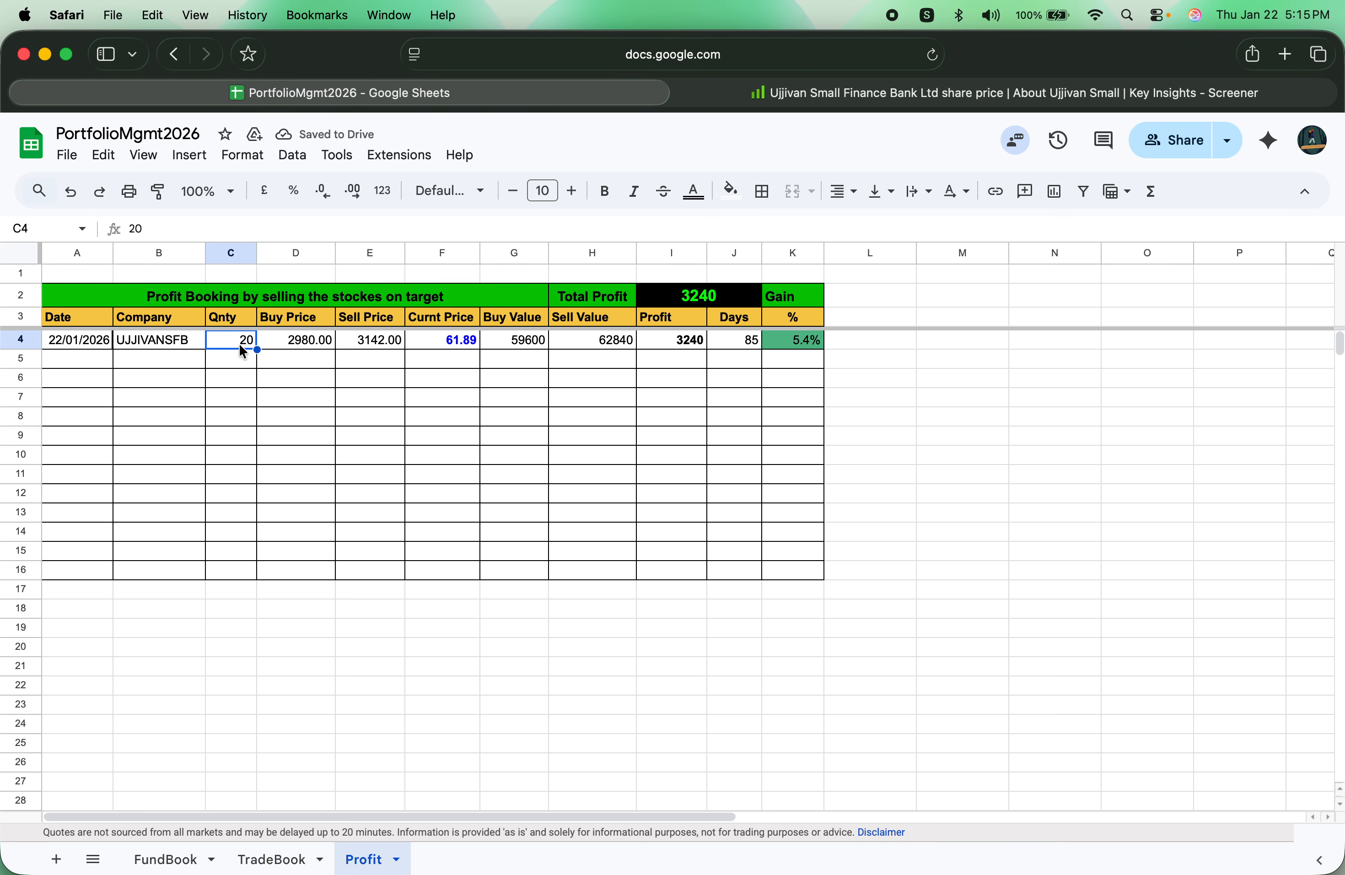
{"action": "left_click", "coordinate": [275, 858]}
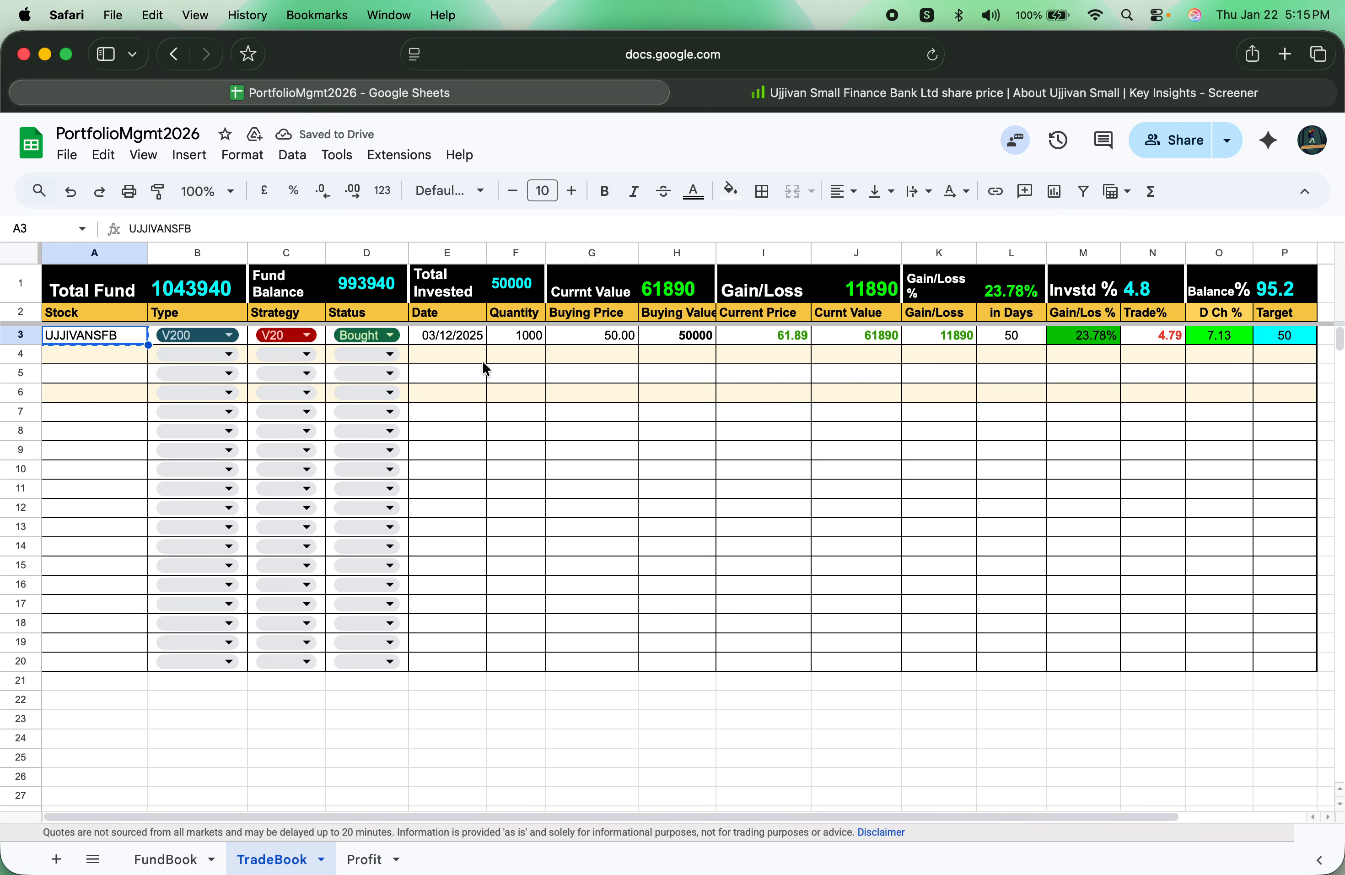
{"action": "left_click", "coordinate": [531, 338]}
{"action": "type", "text": "100"}
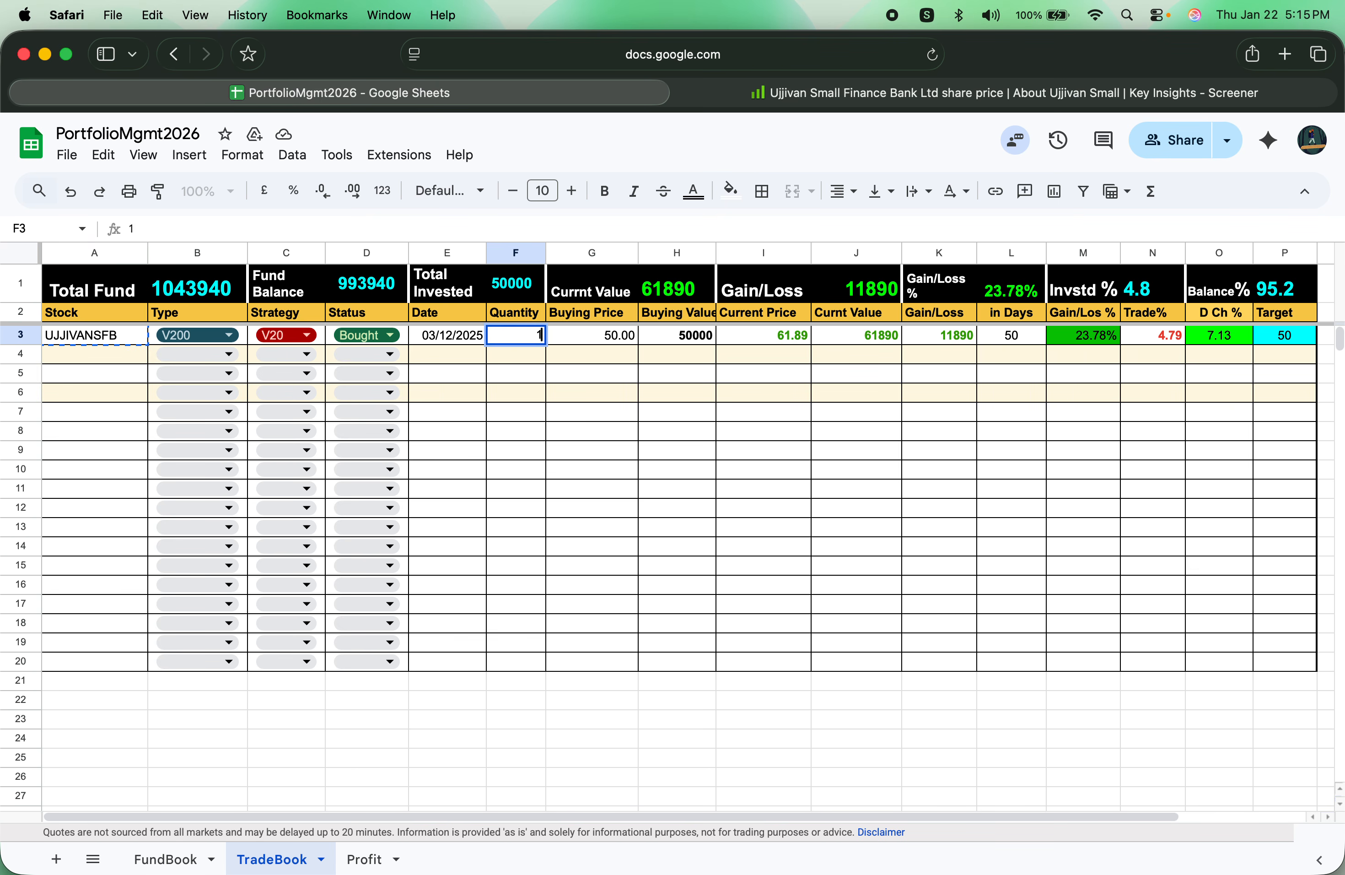
{"action": "key", "text": "Return"}
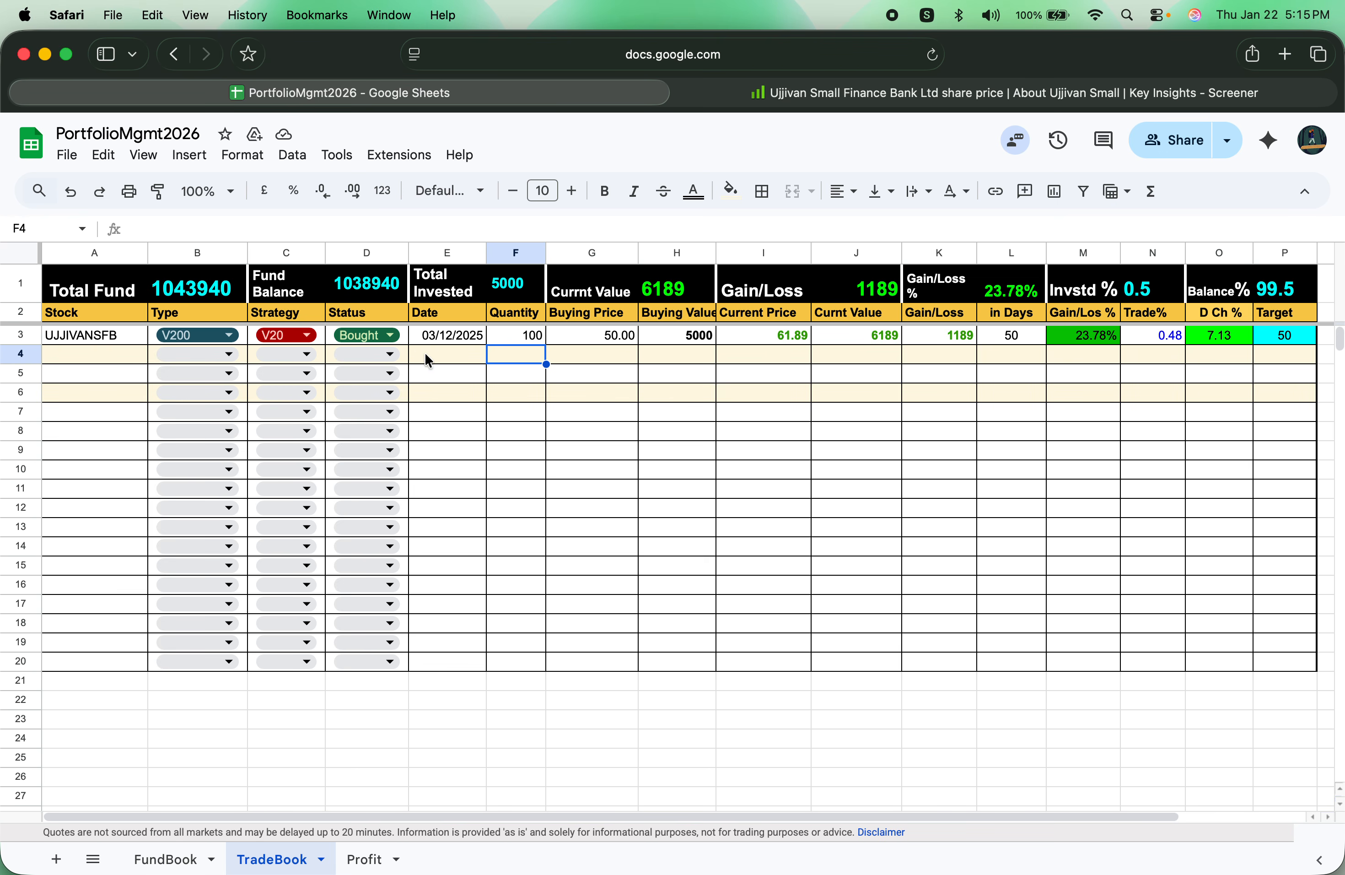
Step: Set the UJJIVANSFB Buy Price in D4 of the Profit sheet to 50 and the Sell Price in E4 to 61
{"action": "left_click", "coordinate": [362, 858]}
{"action": "left_click", "coordinate": [298, 342]}
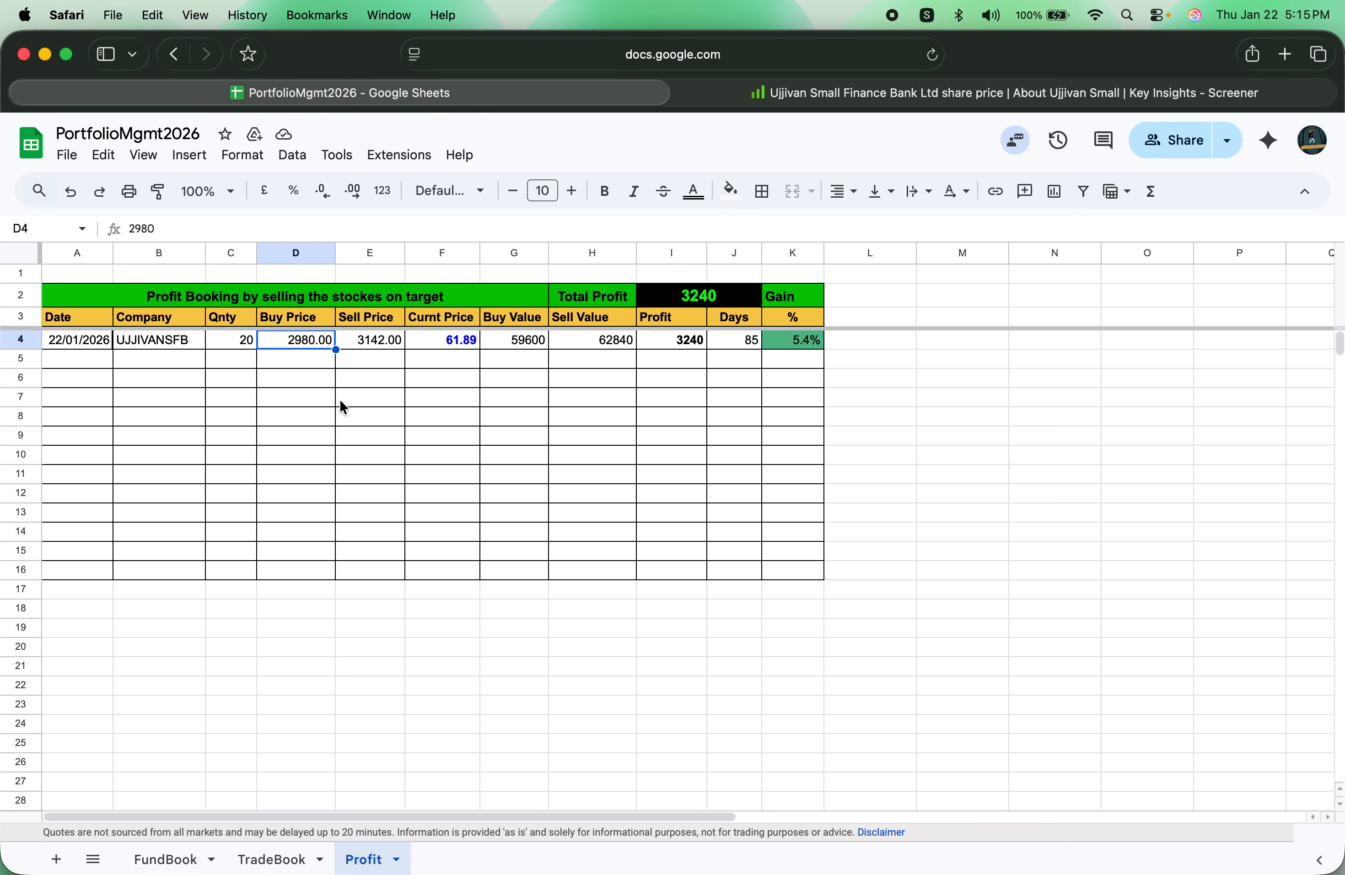
{"action": "type", "text": "50"}
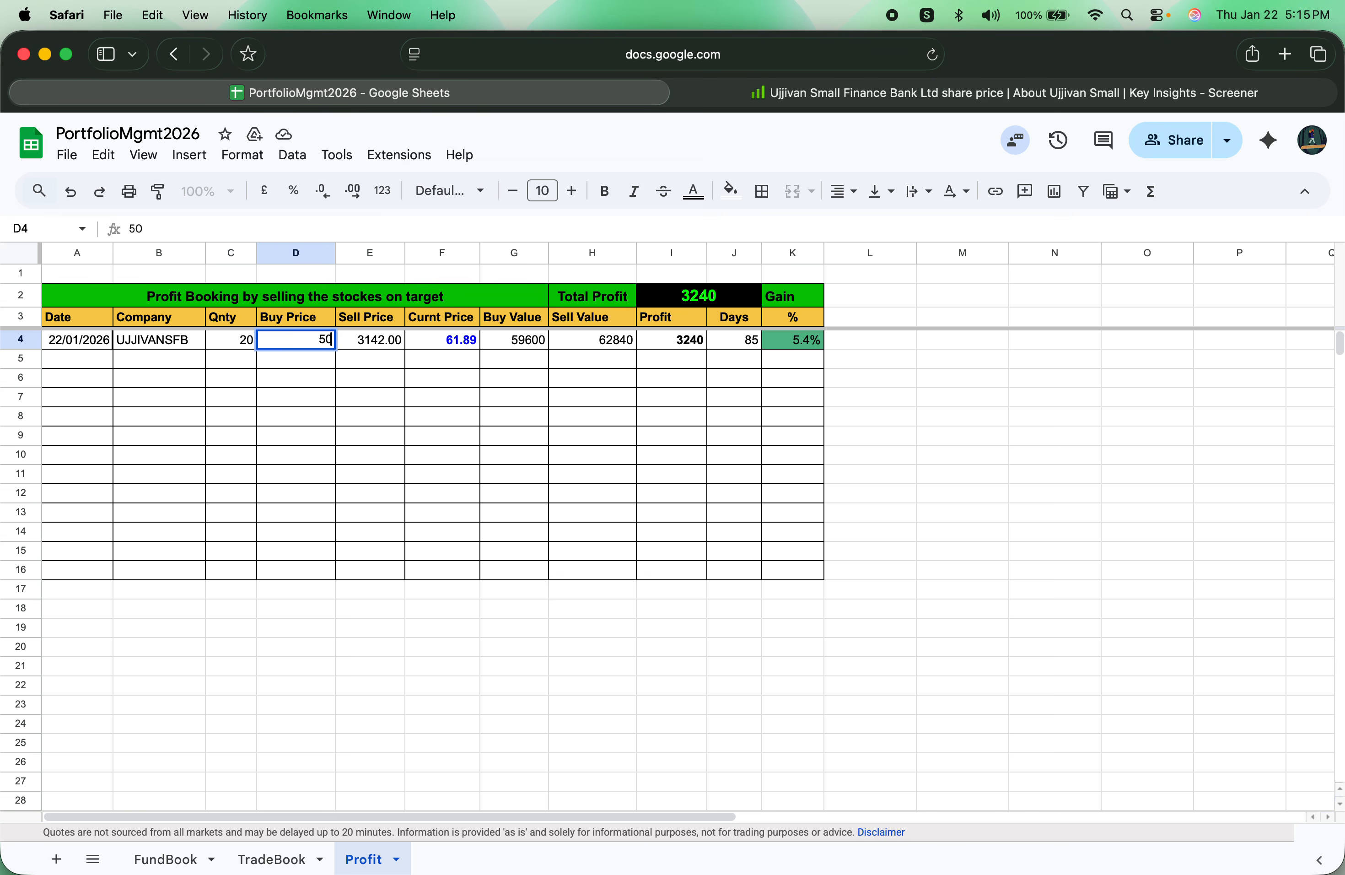
{"action": "key", "text": "Tab"}
{"action": "type", "text": "61"}
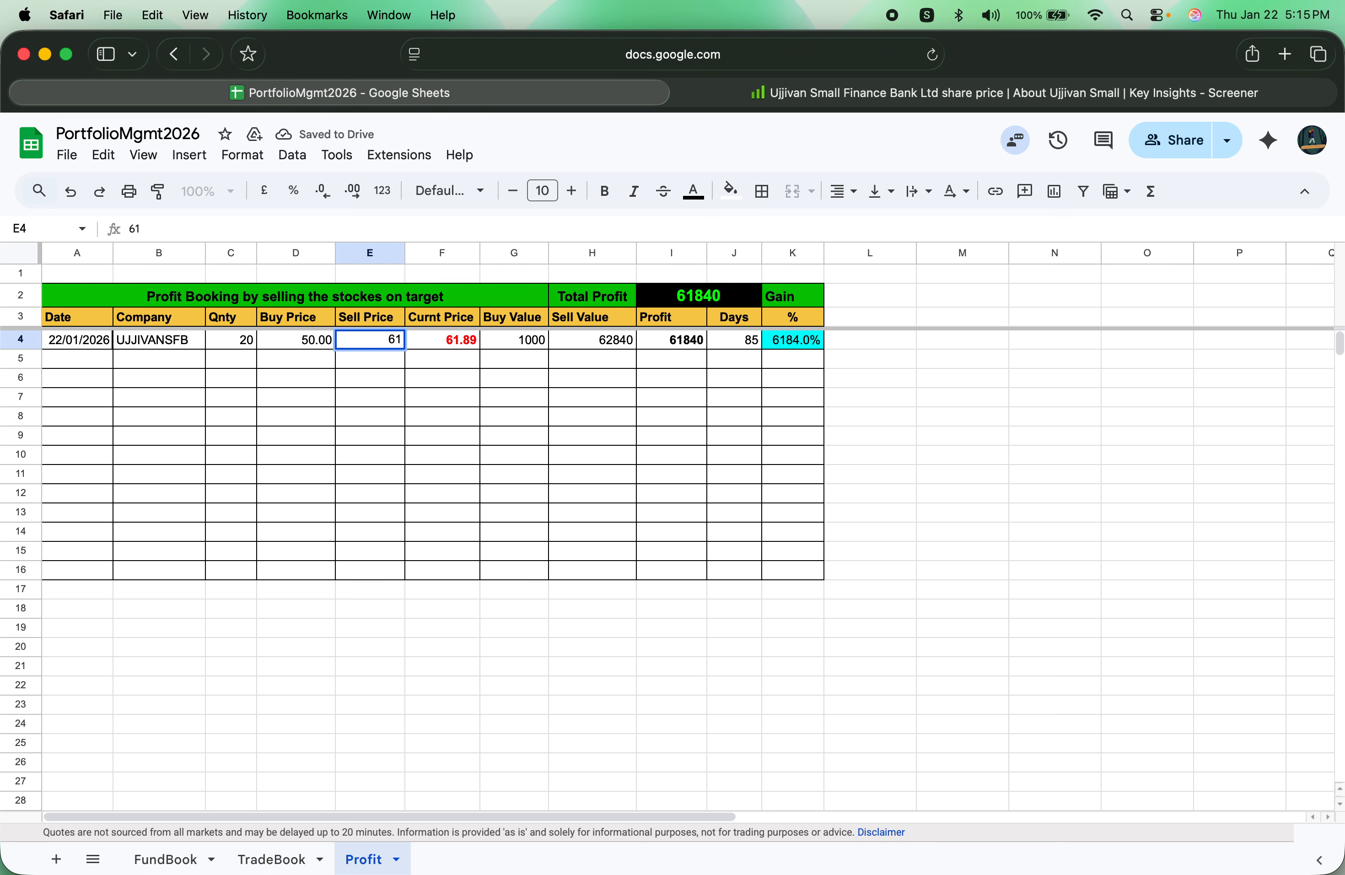
{"action": "key", "text": "Tab"}
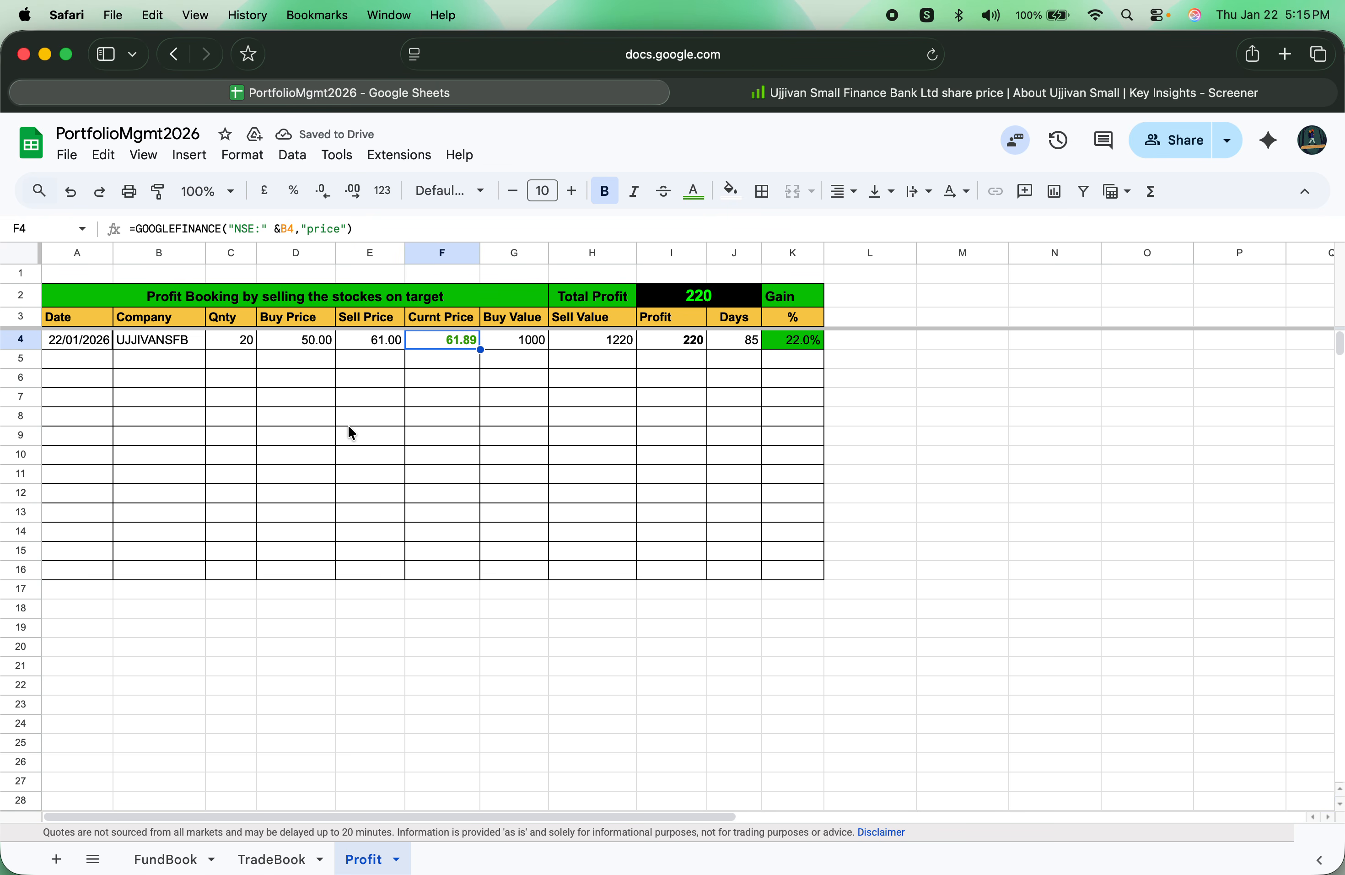
Step: Set the UJJIVANSFB quantity in C4 of the Profit sheet to 100
{"action": "left_click", "coordinate": [248, 344]}
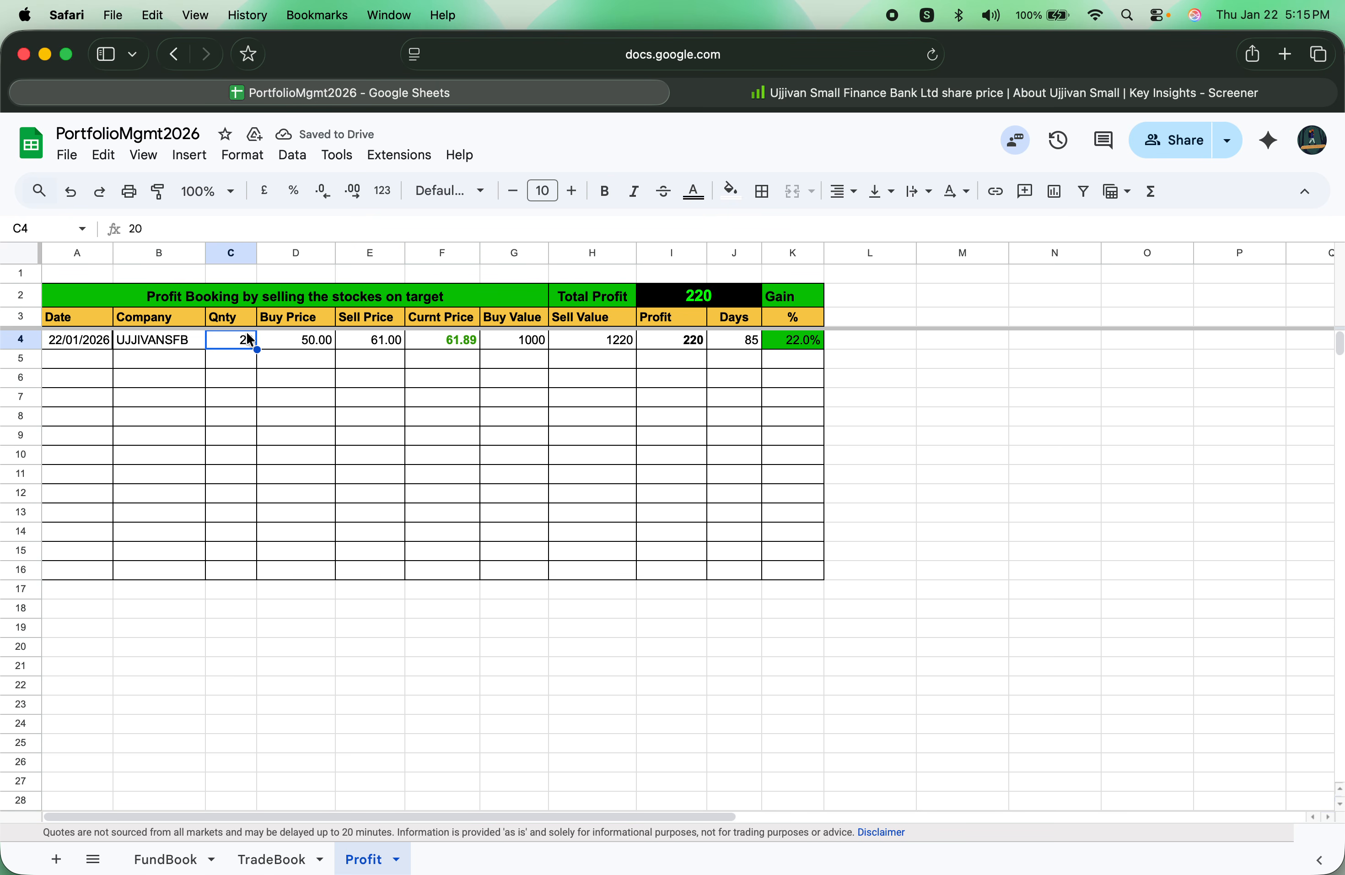
{"action": "type", "text": "100"}
{"action": "key", "text": "Return"}
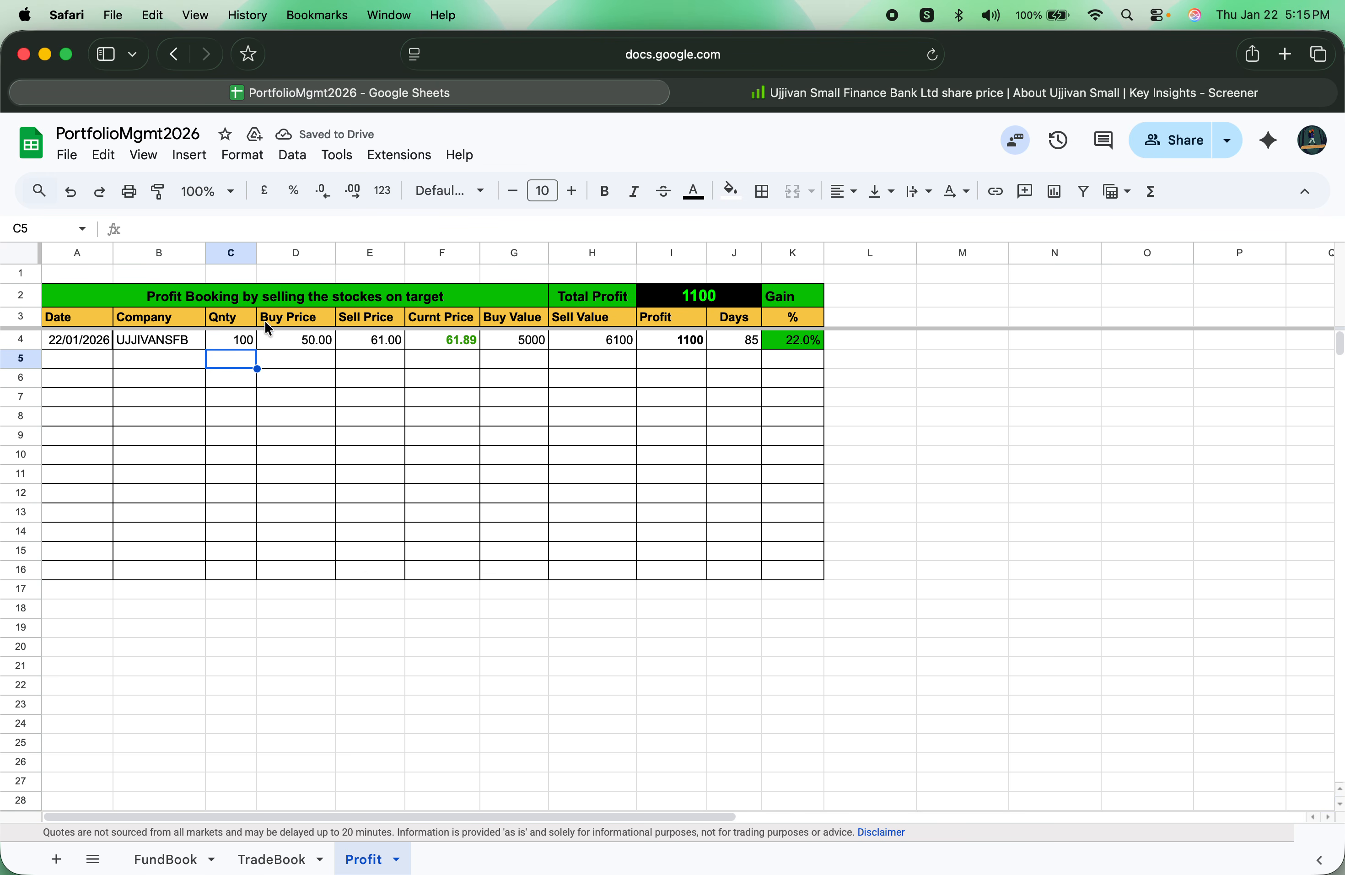
Step: Replace the Days value in J4 of the Profit sheet with 50, the holding period from L3 of the TradeBook
{"action": "left_click", "coordinate": [768, 339]}
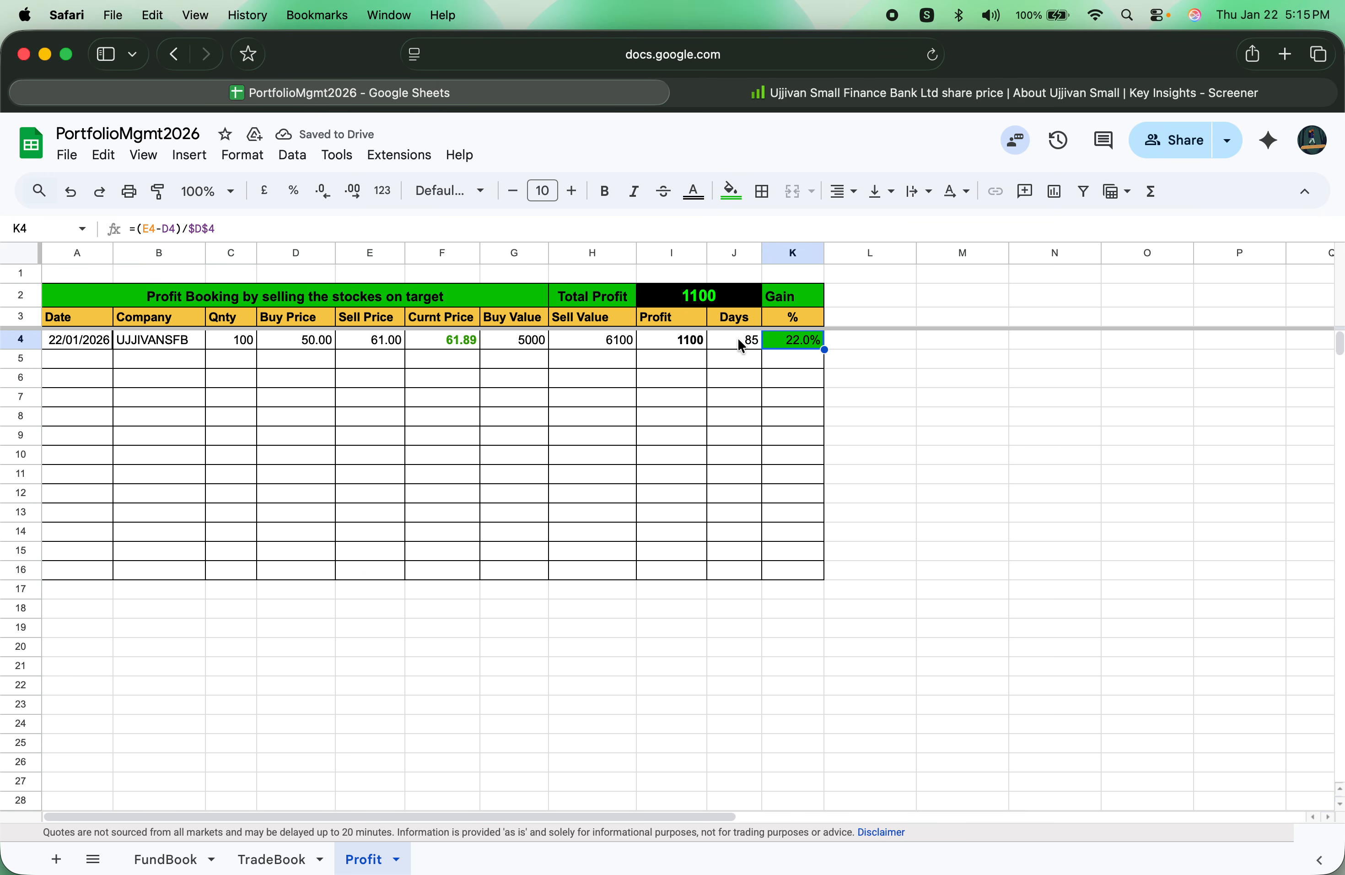
{"action": "left_click", "coordinate": [738, 341]}
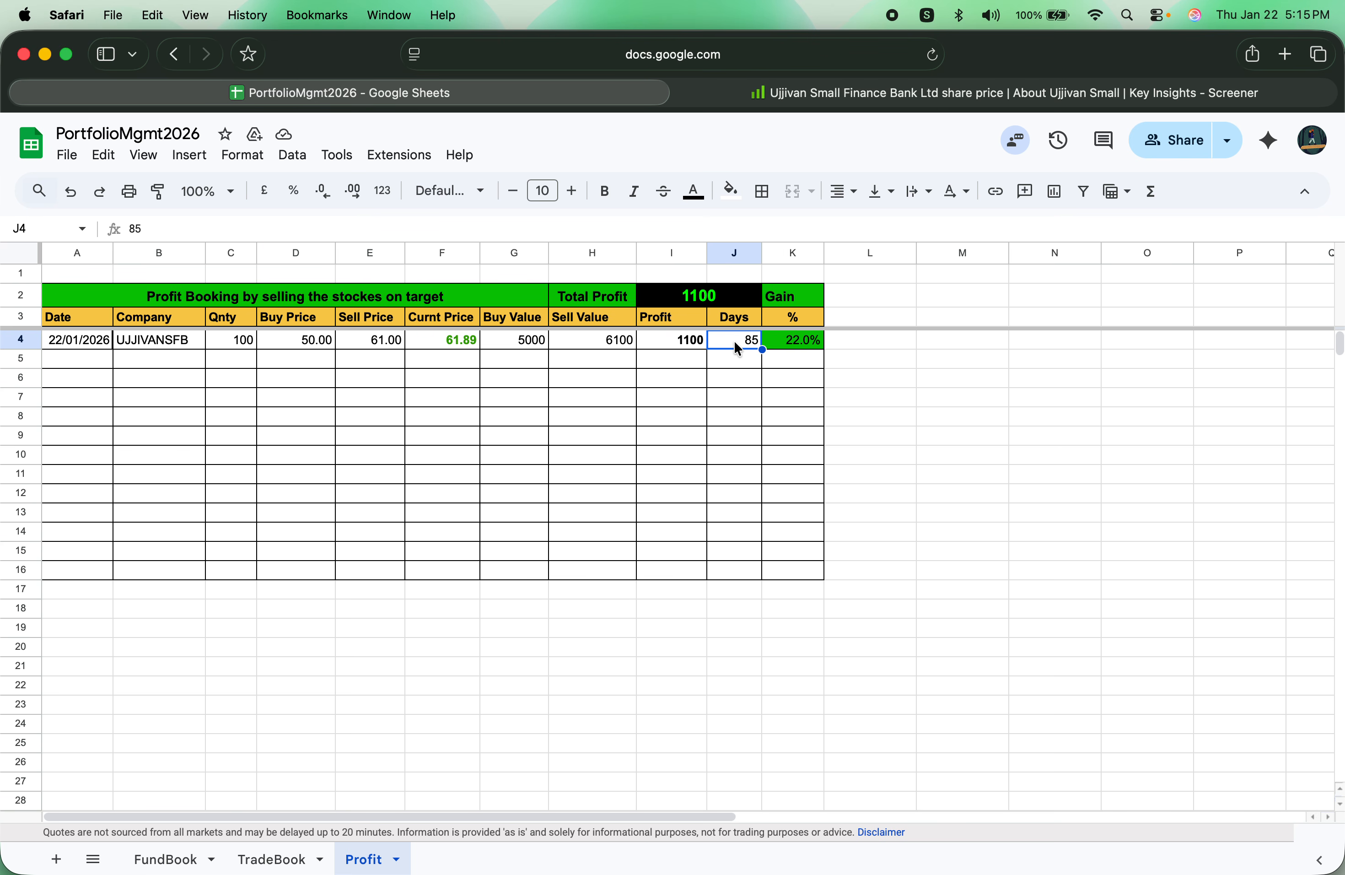
{"action": "double_click", "coordinate": [734, 341]}
{"action": "key", "text": "Escape"}
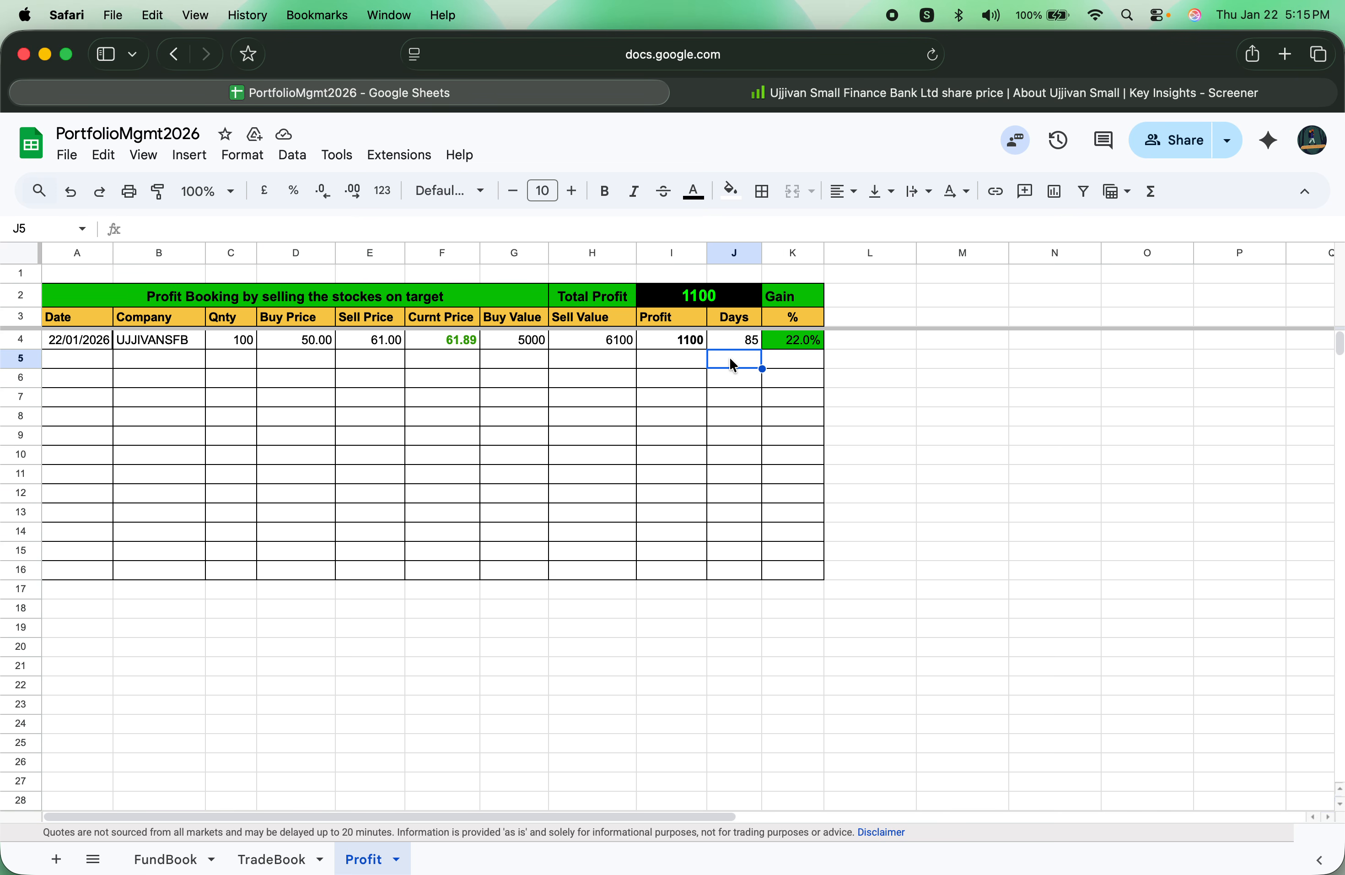
{"action": "key", "text": "Delete"}
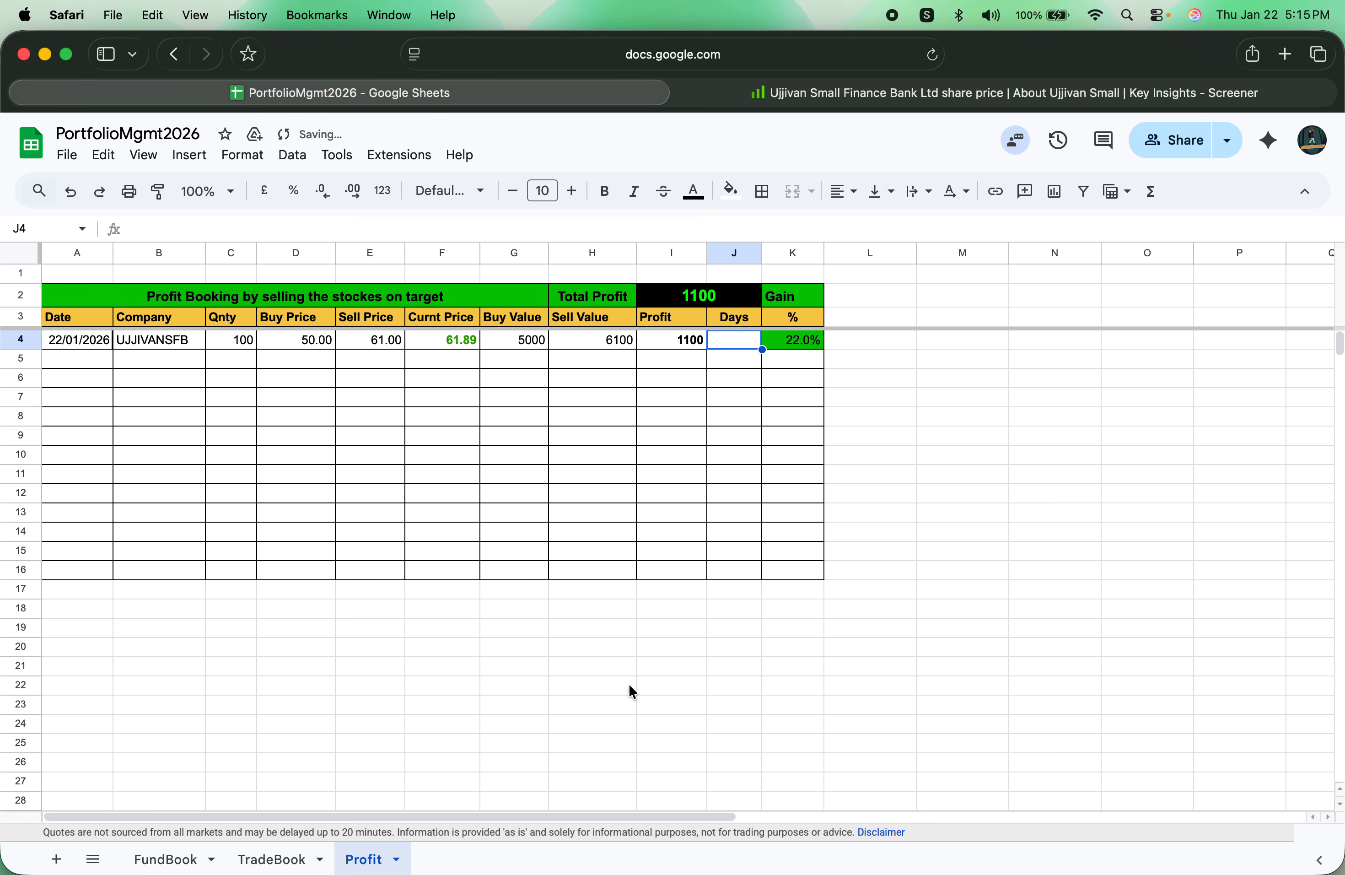
{"action": "left_click", "coordinate": [269, 857]}
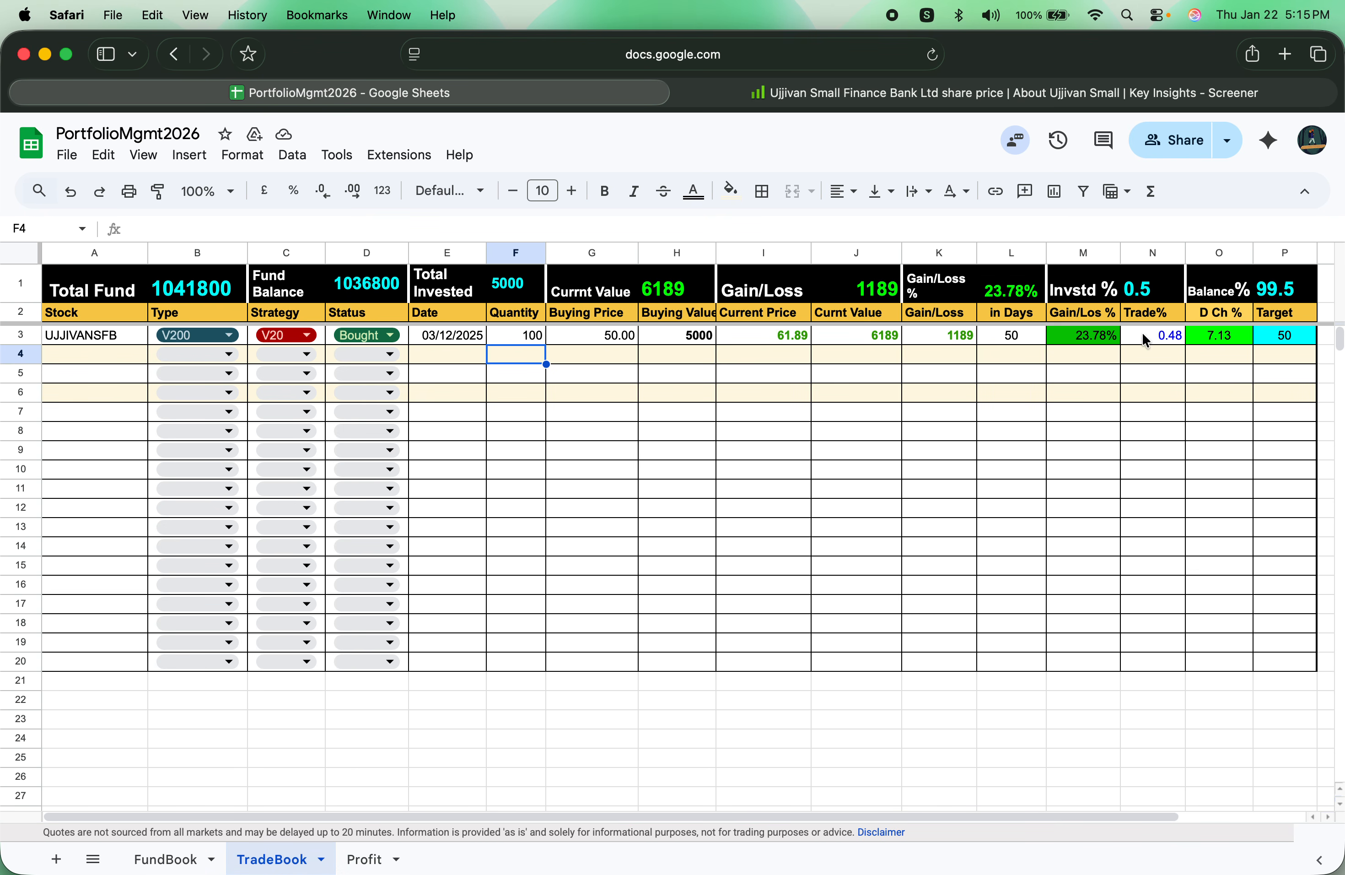
{"action": "left_click", "coordinate": [1011, 335]}
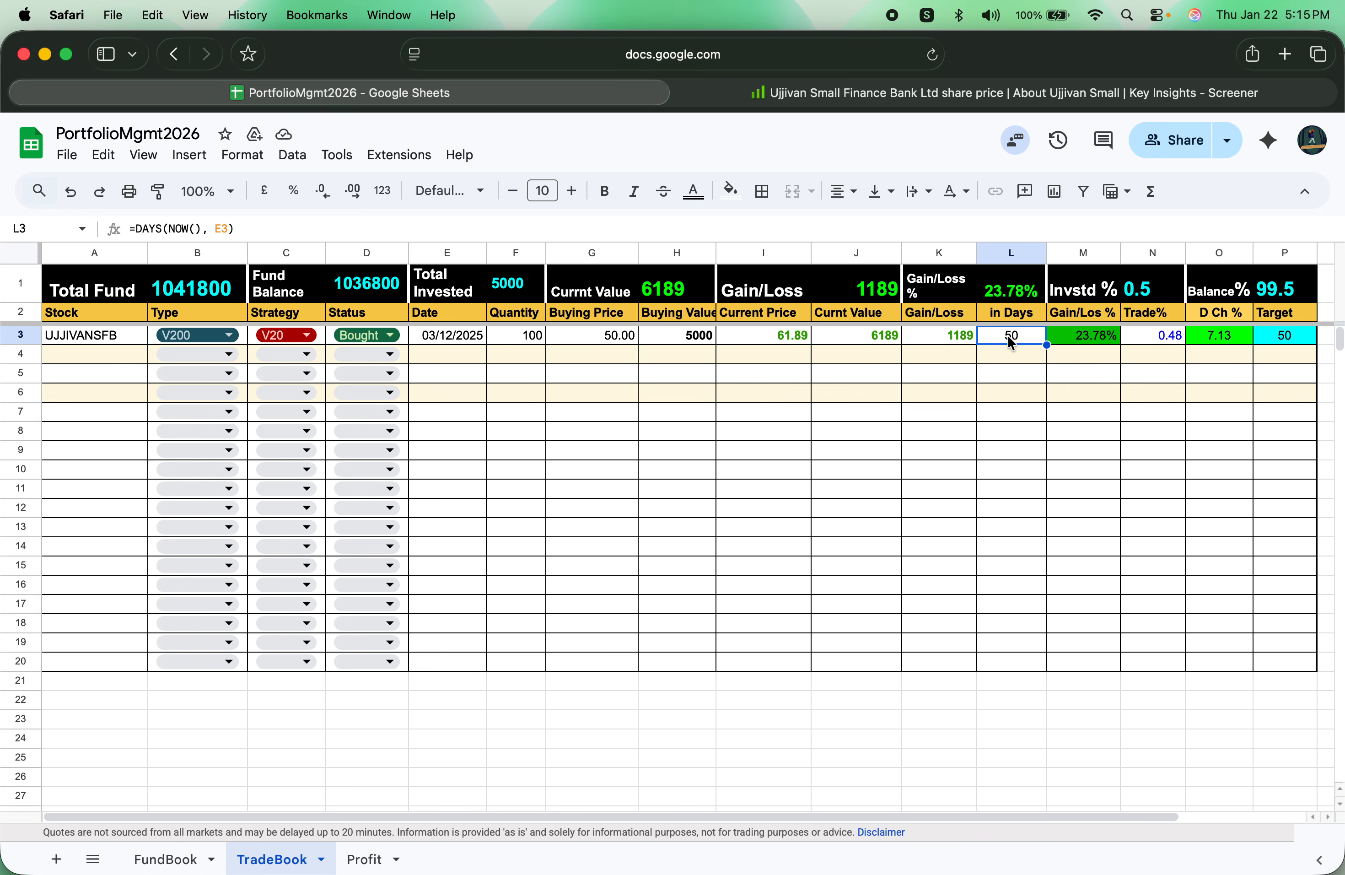
{"action": "left_click", "coordinate": [370, 859]}
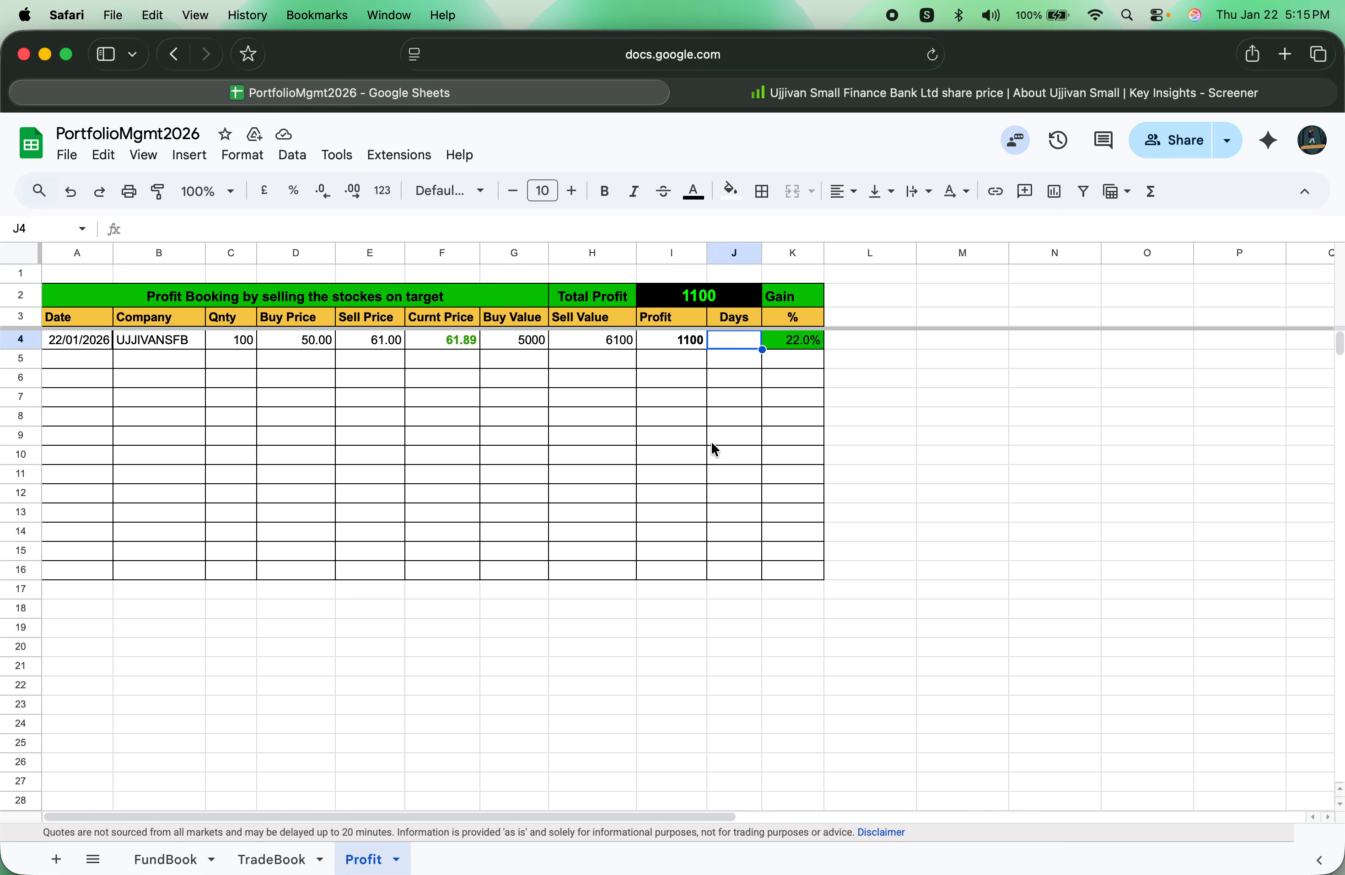
{"action": "type", "text": "50"}
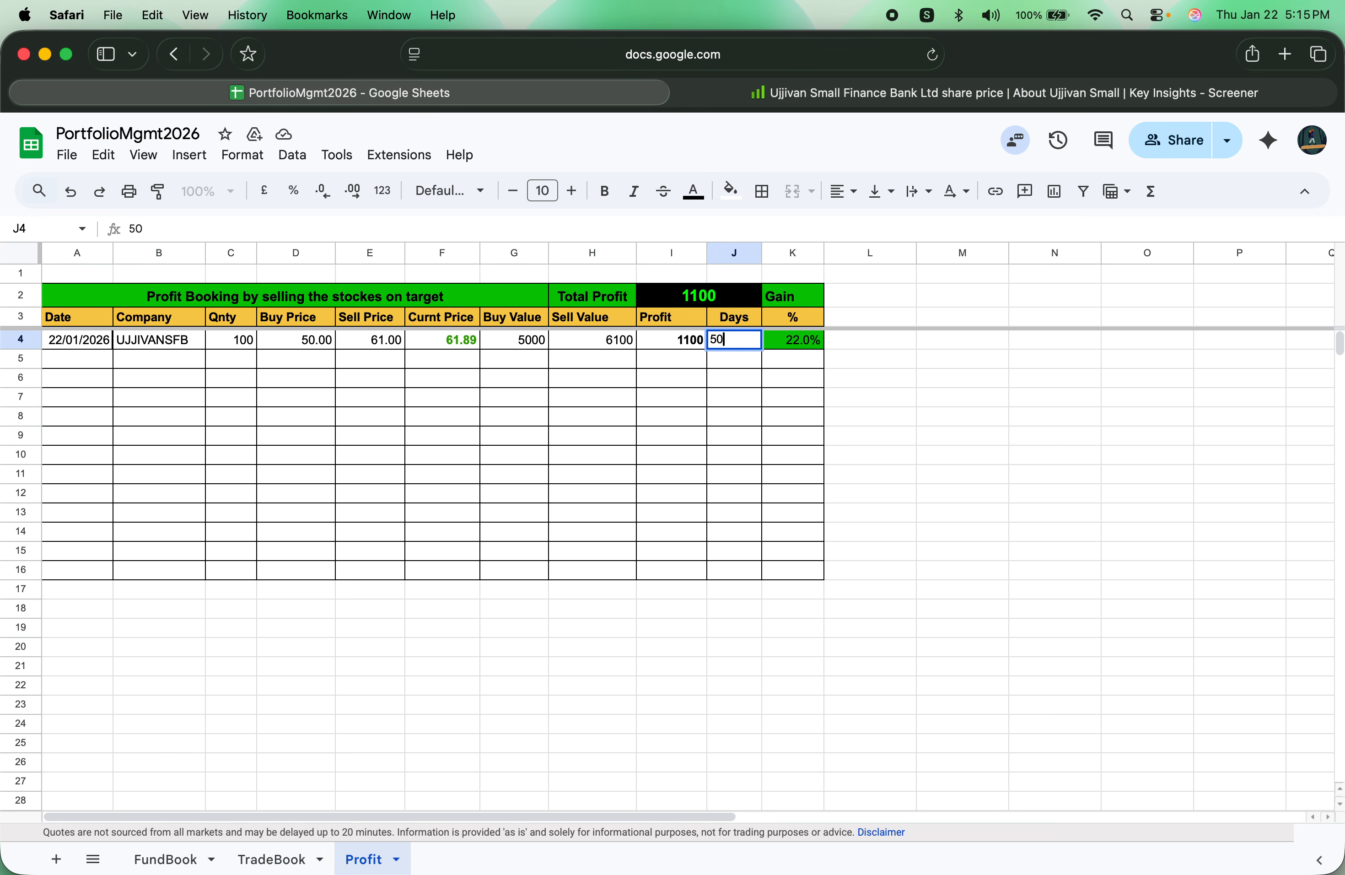
{"action": "key", "text": "Return"}
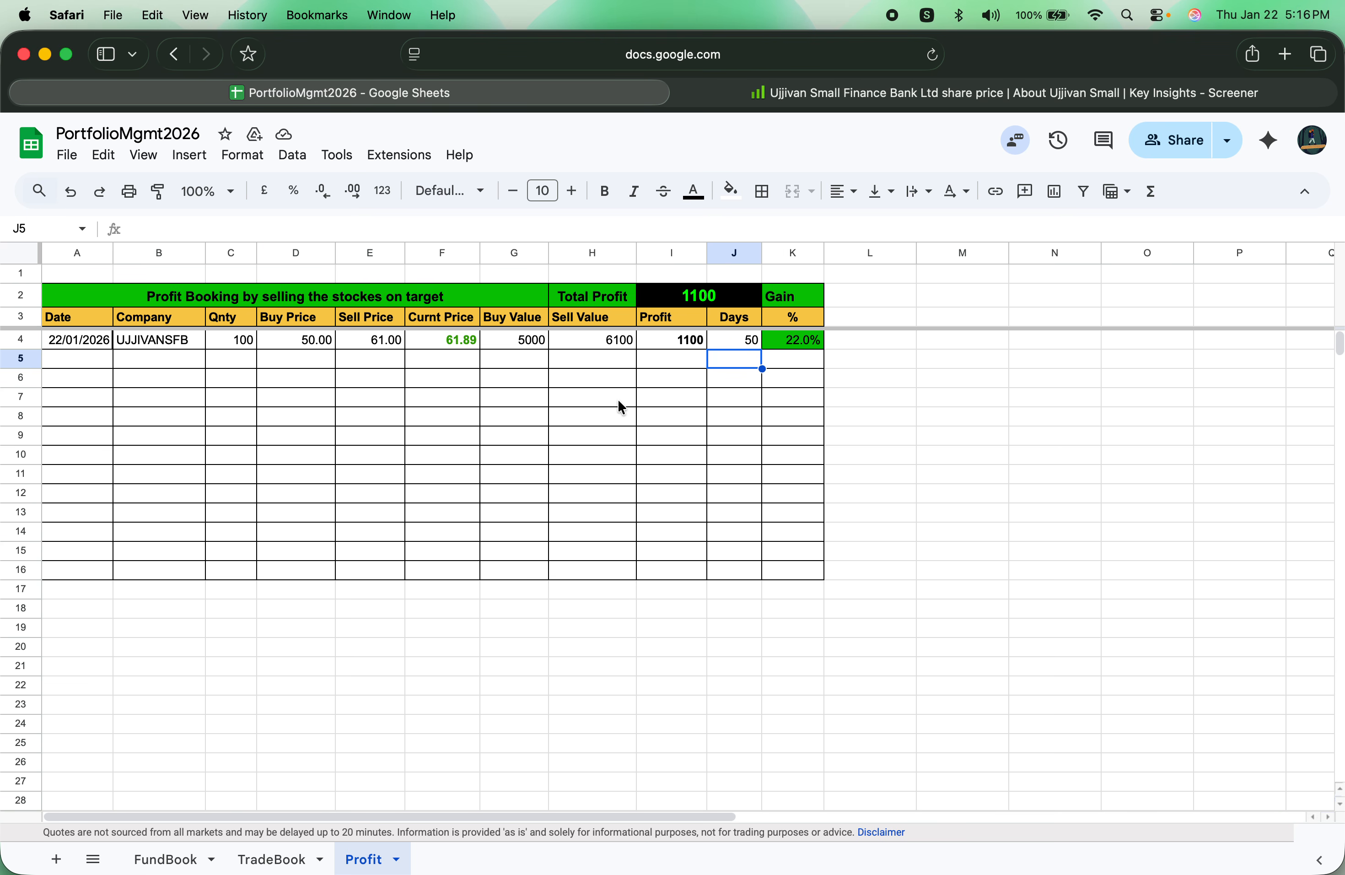
Step: Examine the Total Profit formula in I2 of the Profit sheet and the range it sums
{"action": "left_click", "coordinate": [689, 299]}
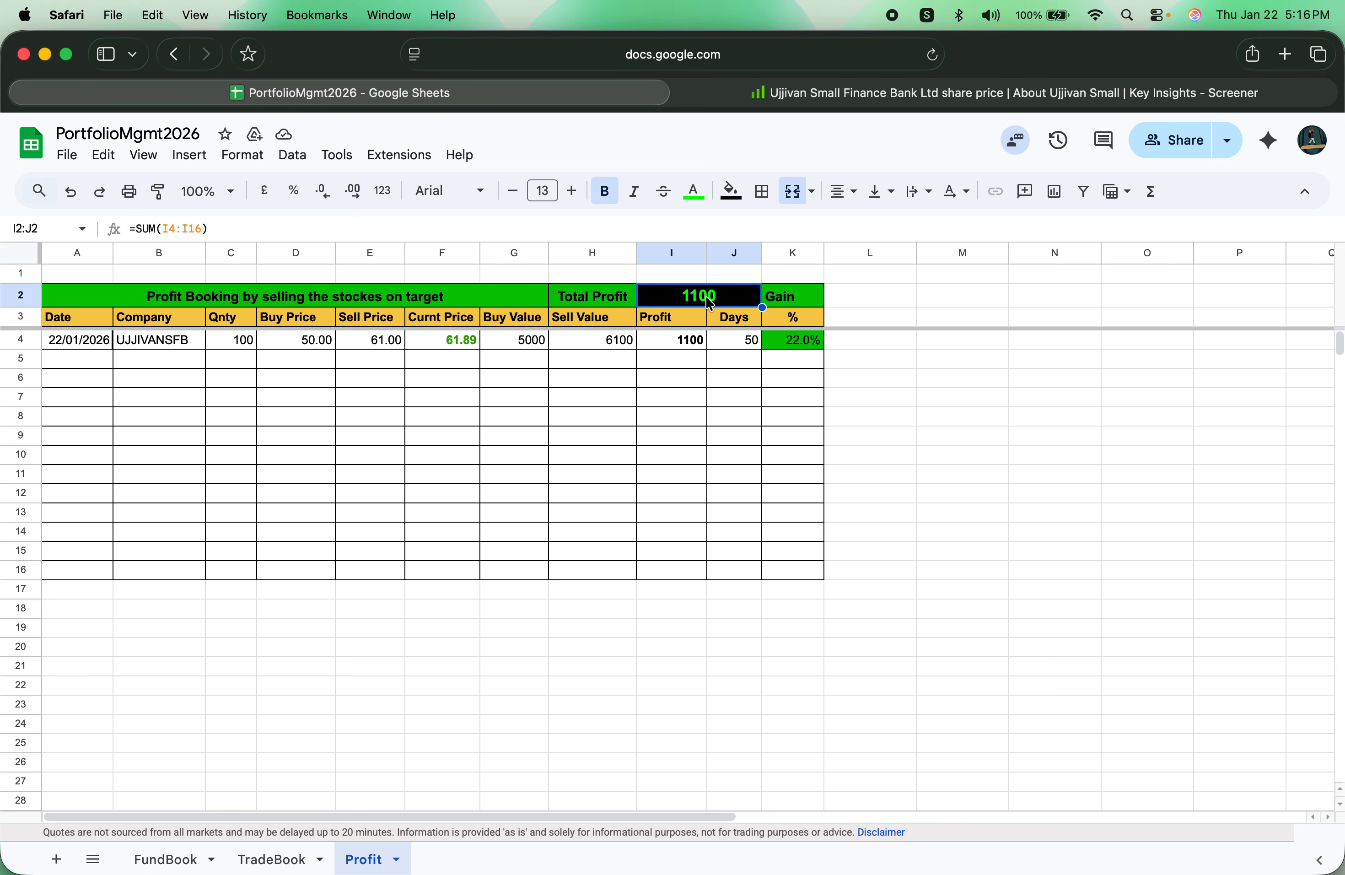
{"action": "double_click", "coordinate": [705, 300]}
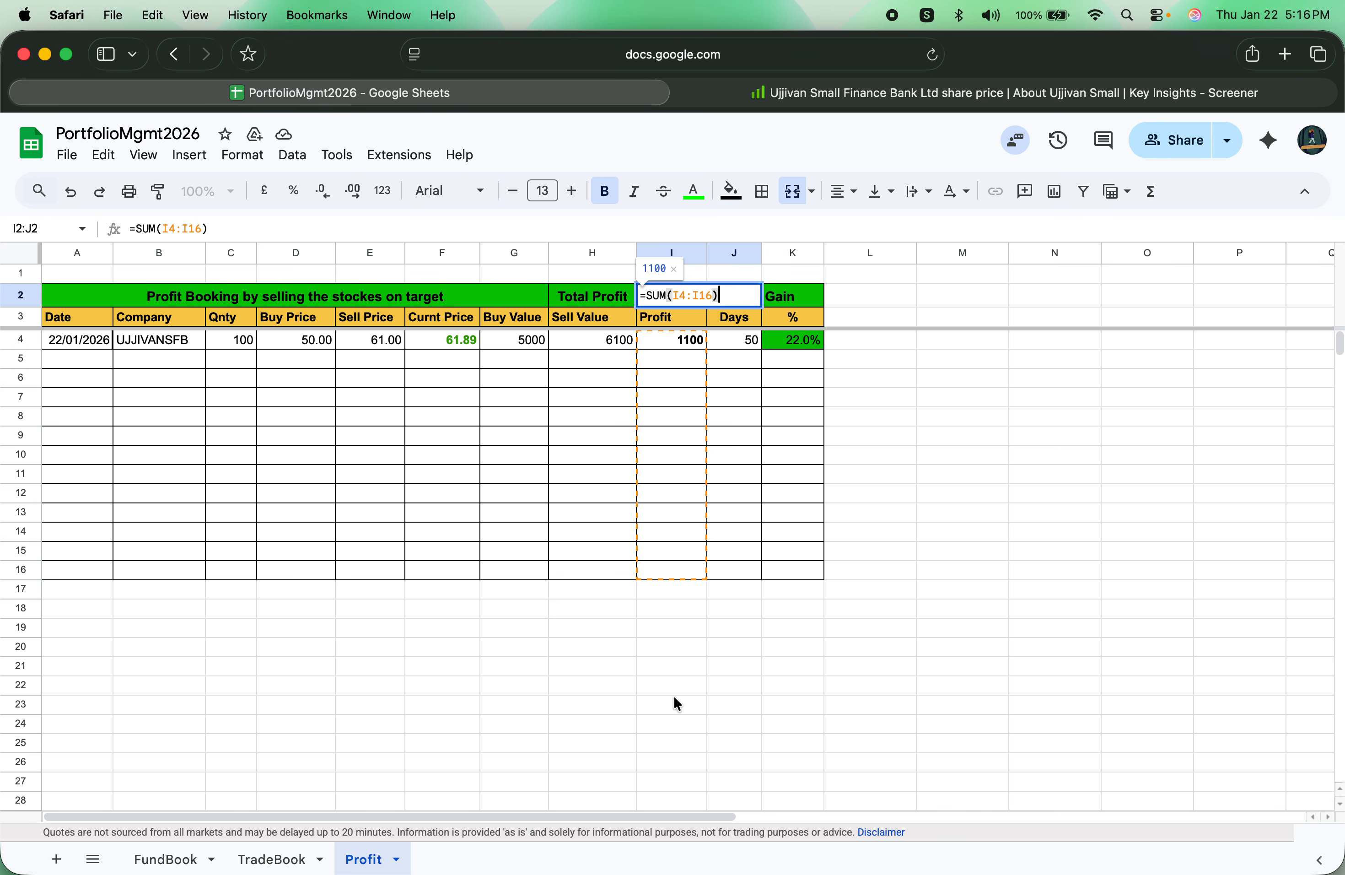
{"action": "left_click", "coordinate": [701, 648]}
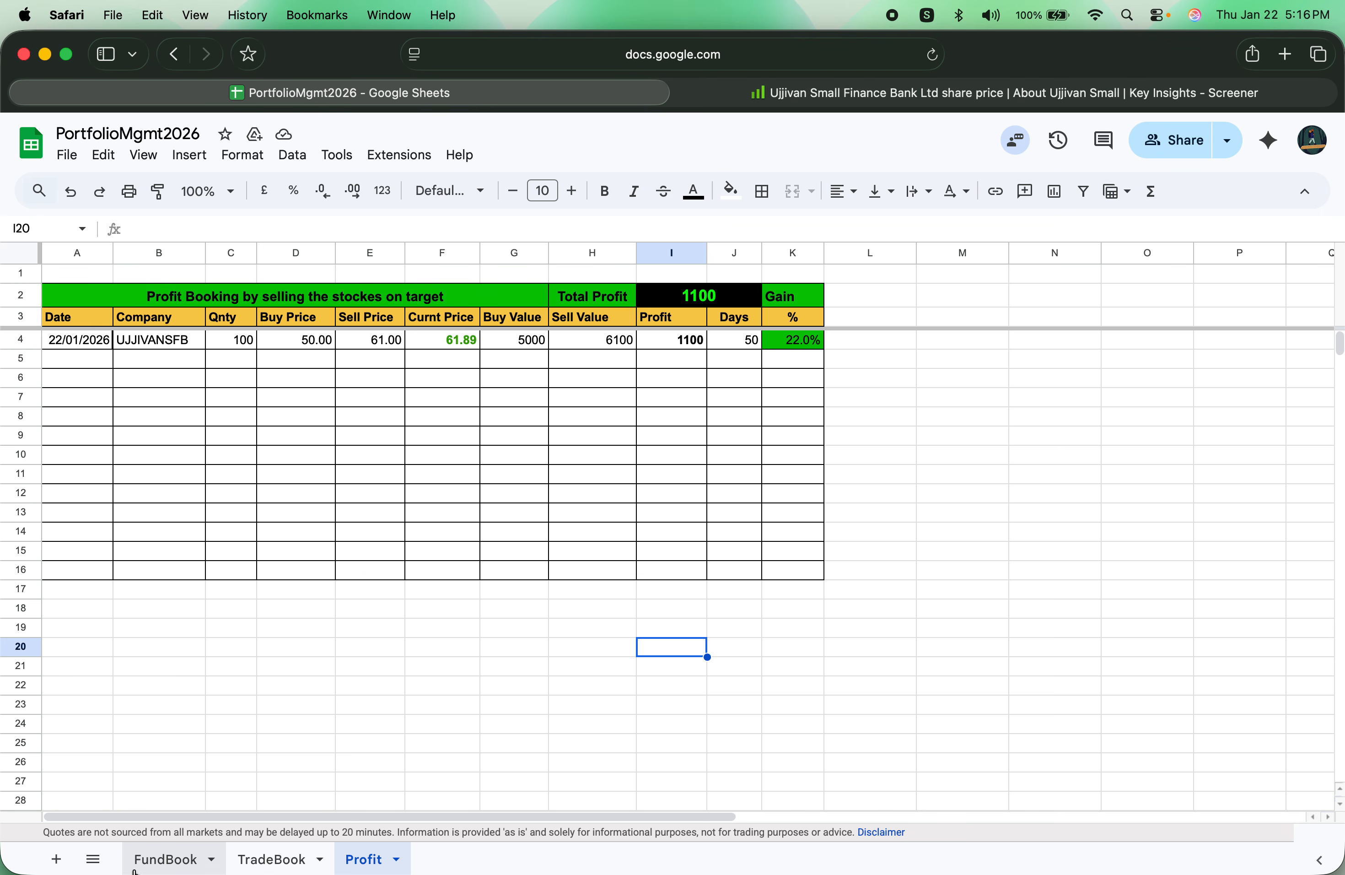
Step: Examine the FundBook formulas for Total Profit + Dividend in C3, New Total Fund Value in G3 and its 3% share in G4
{"action": "left_click", "coordinate": [151, 859]}
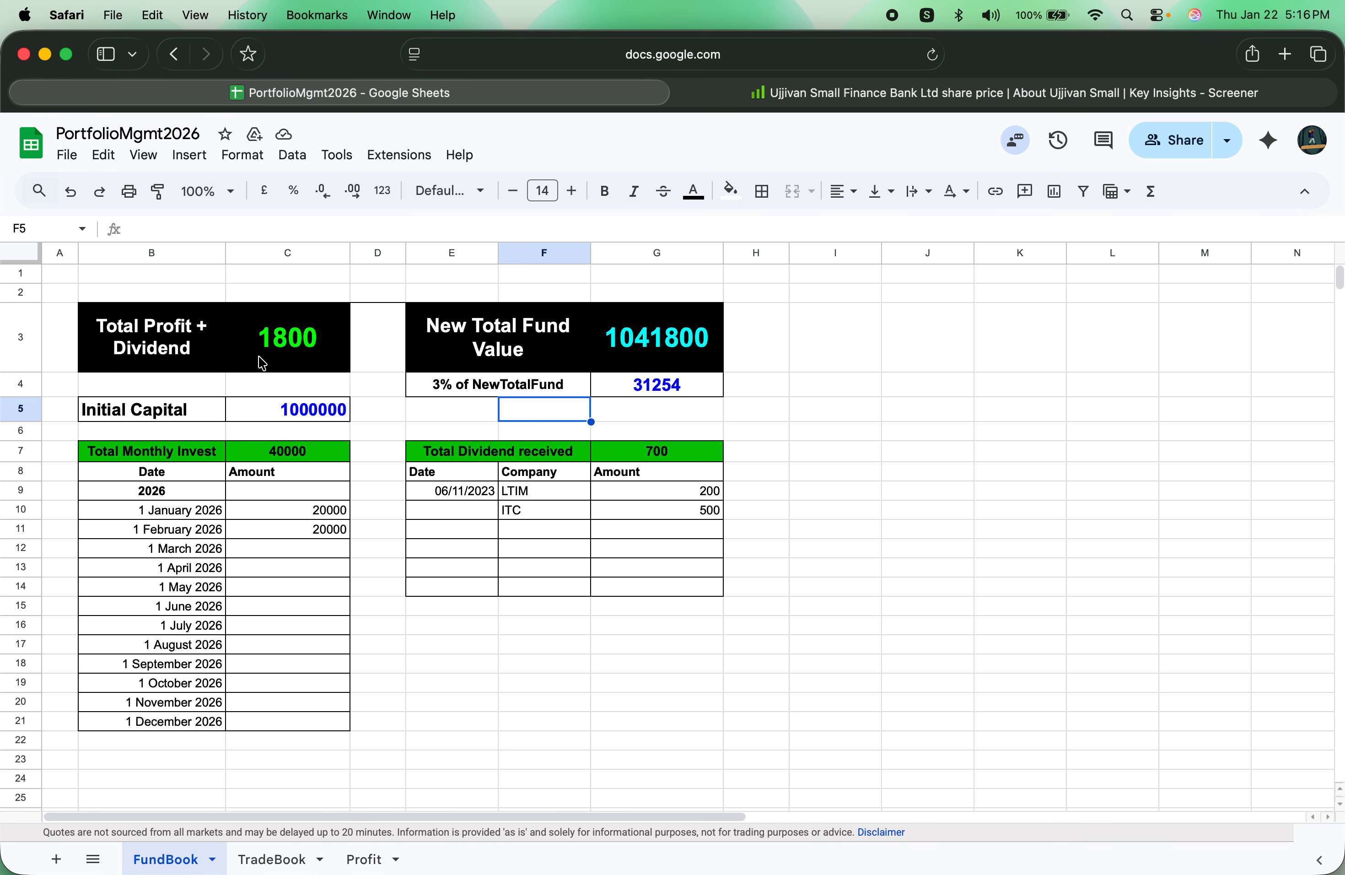
{"action": "left_click", "coordinate": [292, 352]}
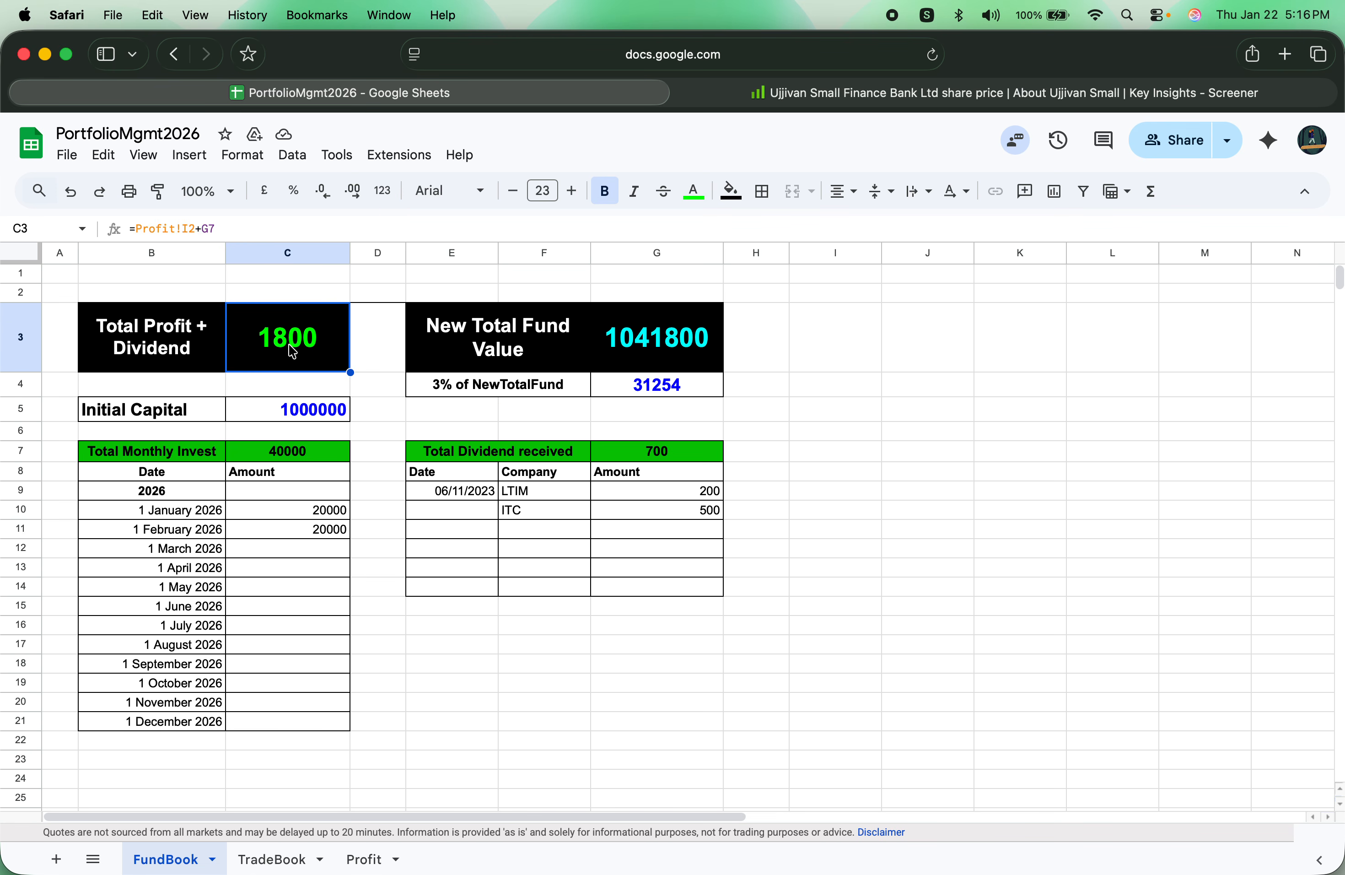
{"action": "double_click", "coordinate": [292, 352]}
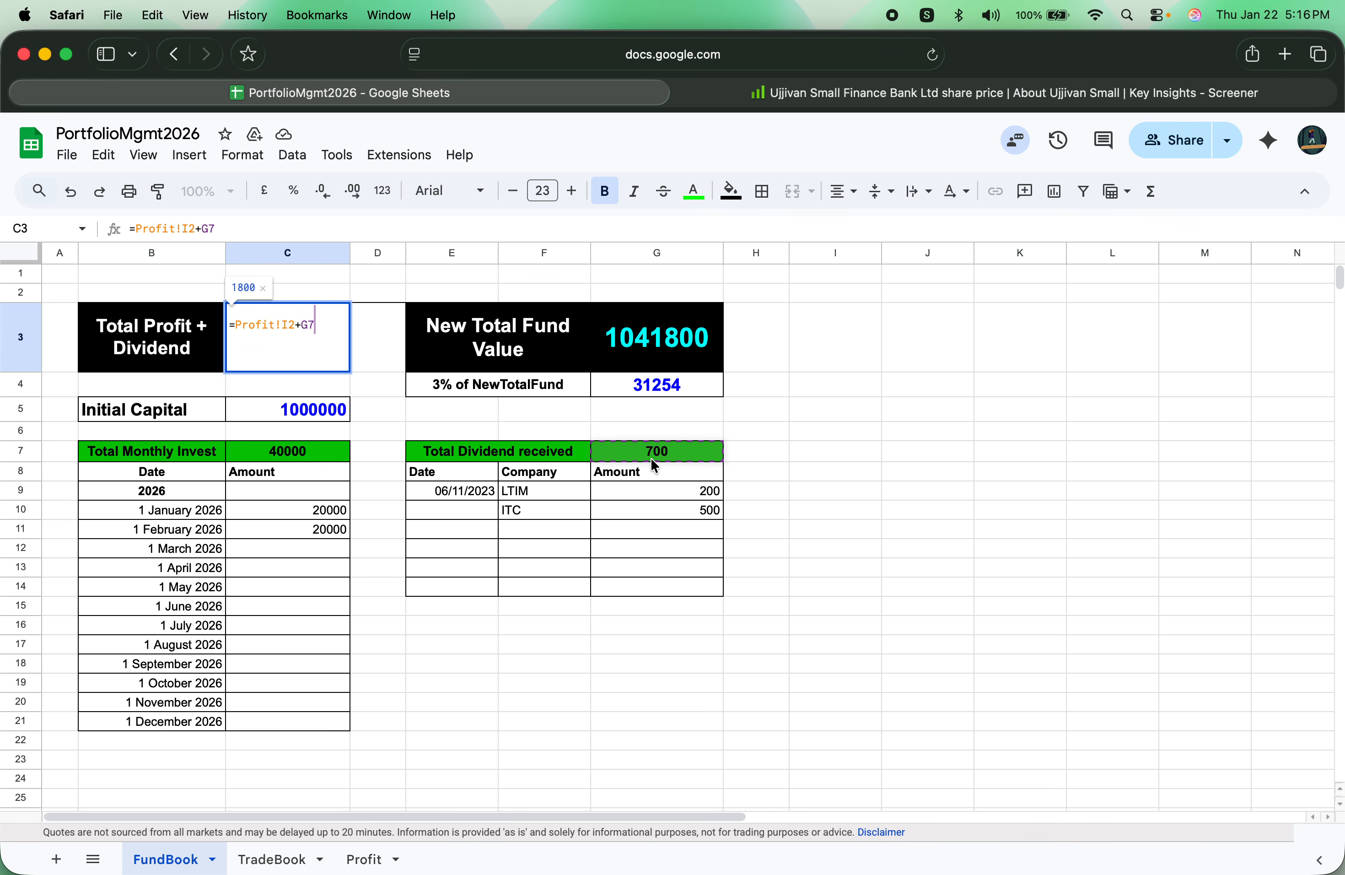
{"action": "left_click", "coordinate": [503, 413]}
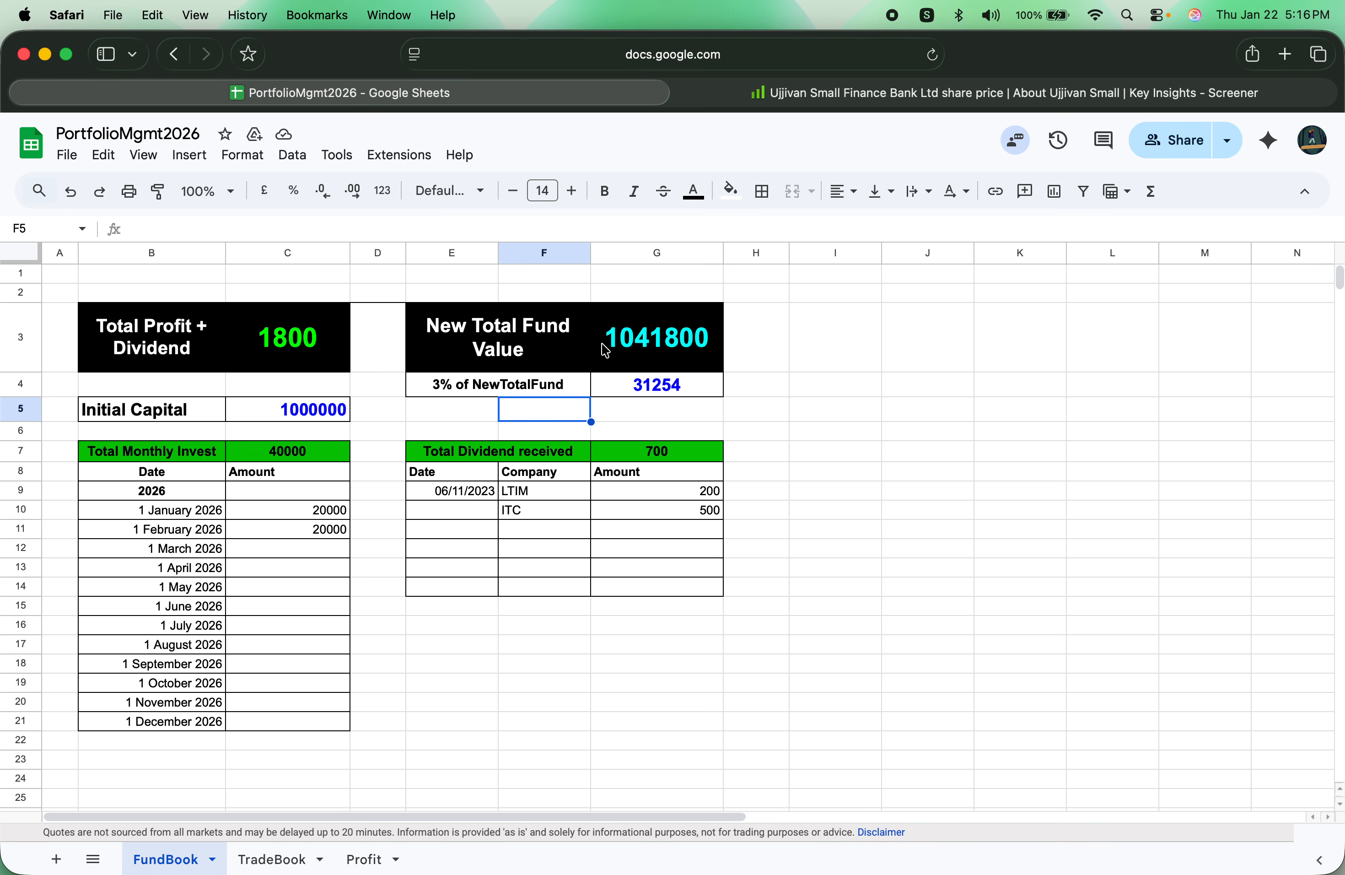
{"action": "double_click", "coordinate": [682, 347]}
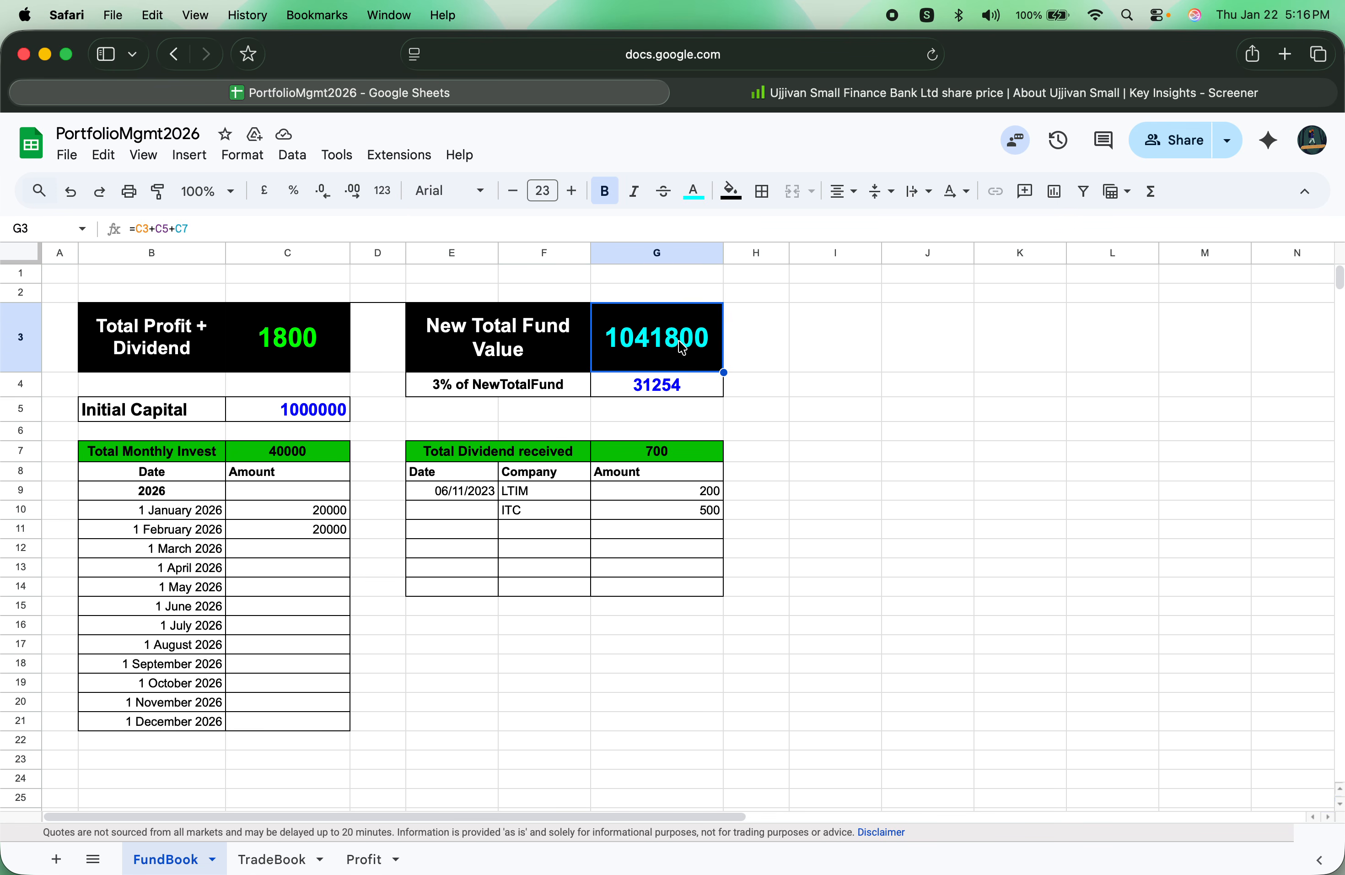
{"action": "left_click", "coordinate": [848, 349]}
{"action": "left_click", "coordinate": [626, 390]}
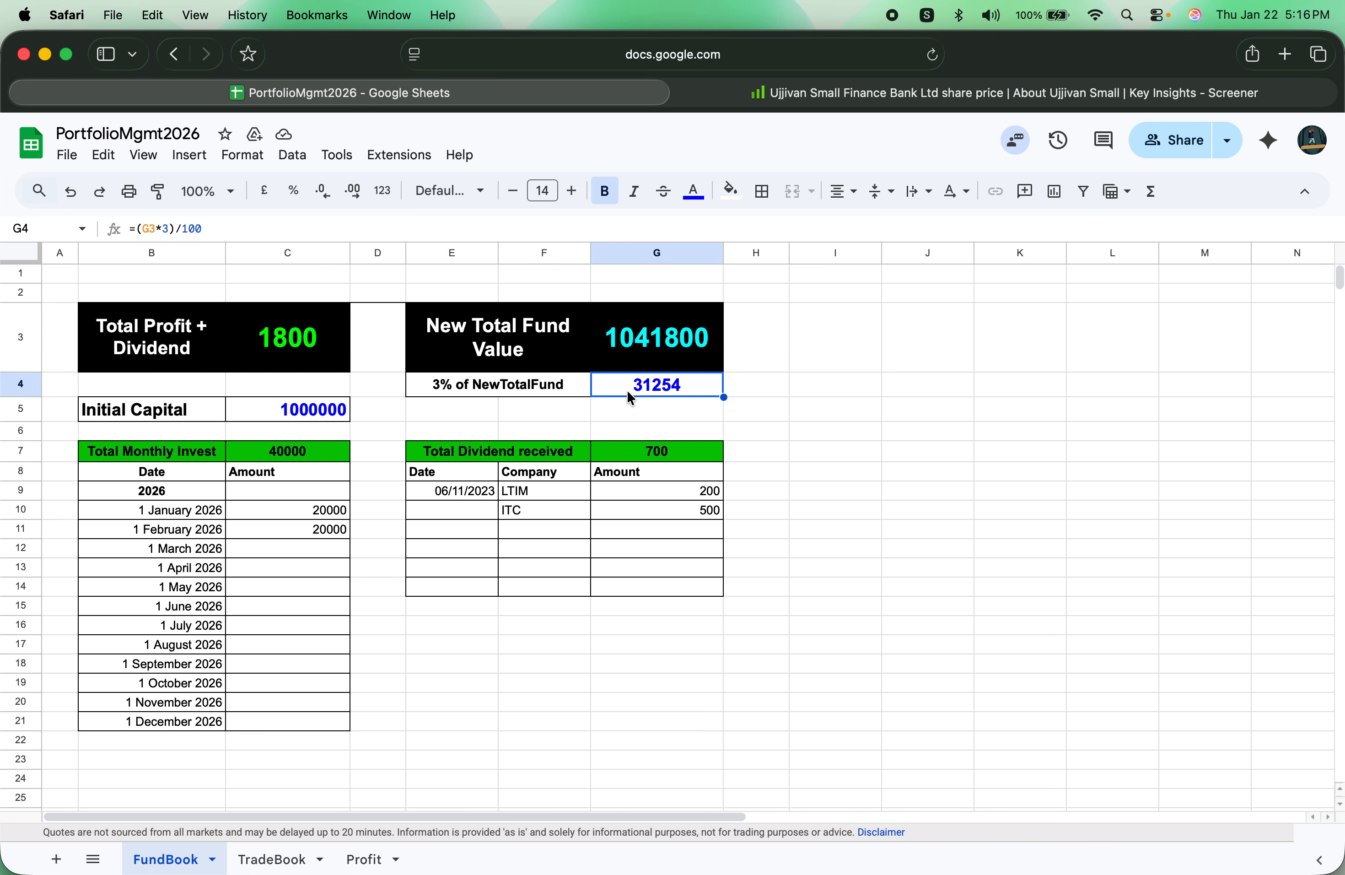
{"action": "left_click", "coordinate": [630, 366]}
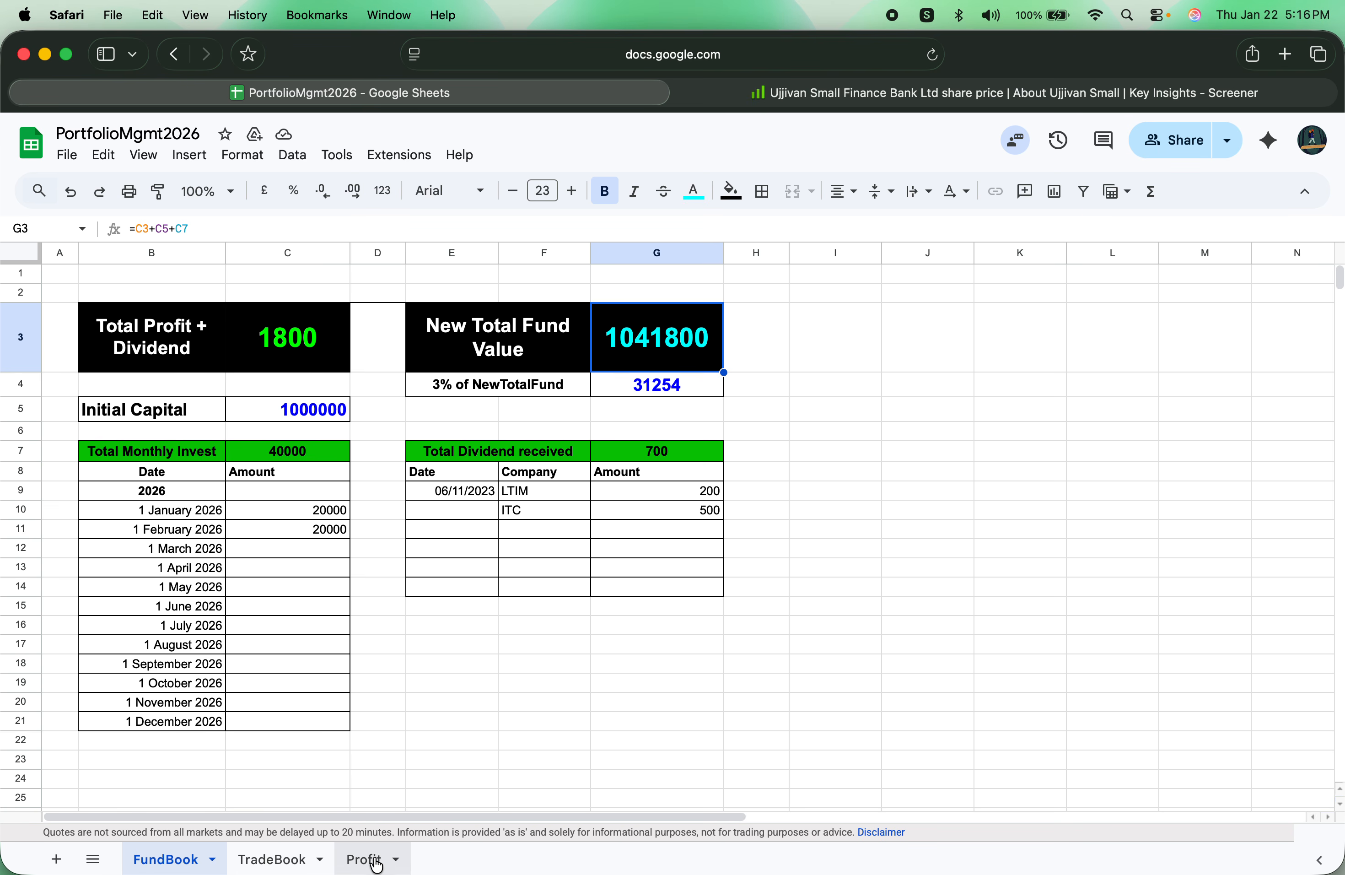
Step: Clear the sold UJJIVANSFB entry from A3:G3 of the TradeBook
{"action": "left_click", "coordinate": [270, 860]}
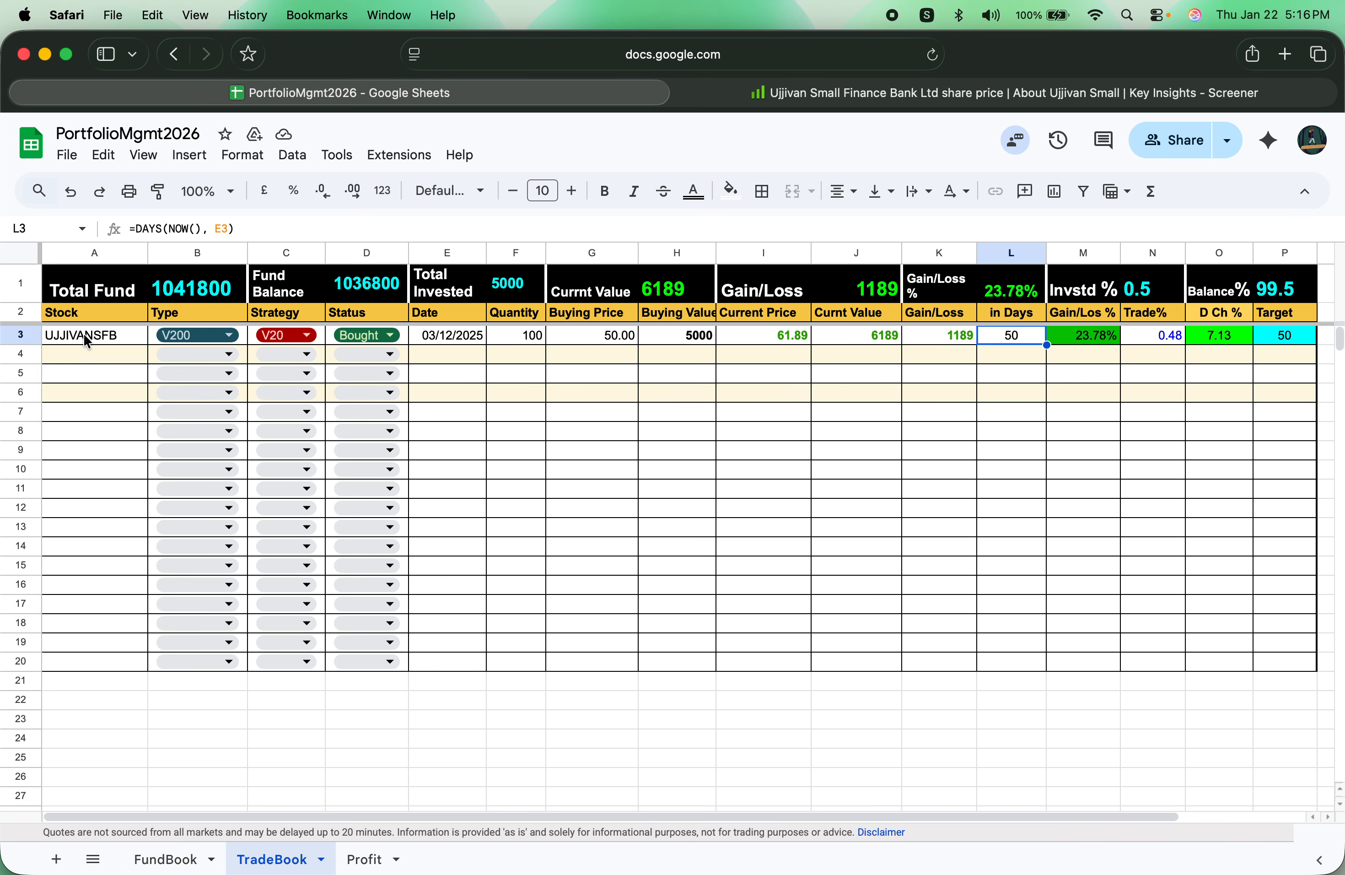
{"action": "left_click_drag", "start_coordinate": [83, 332], "coordinate": [578, 339]}
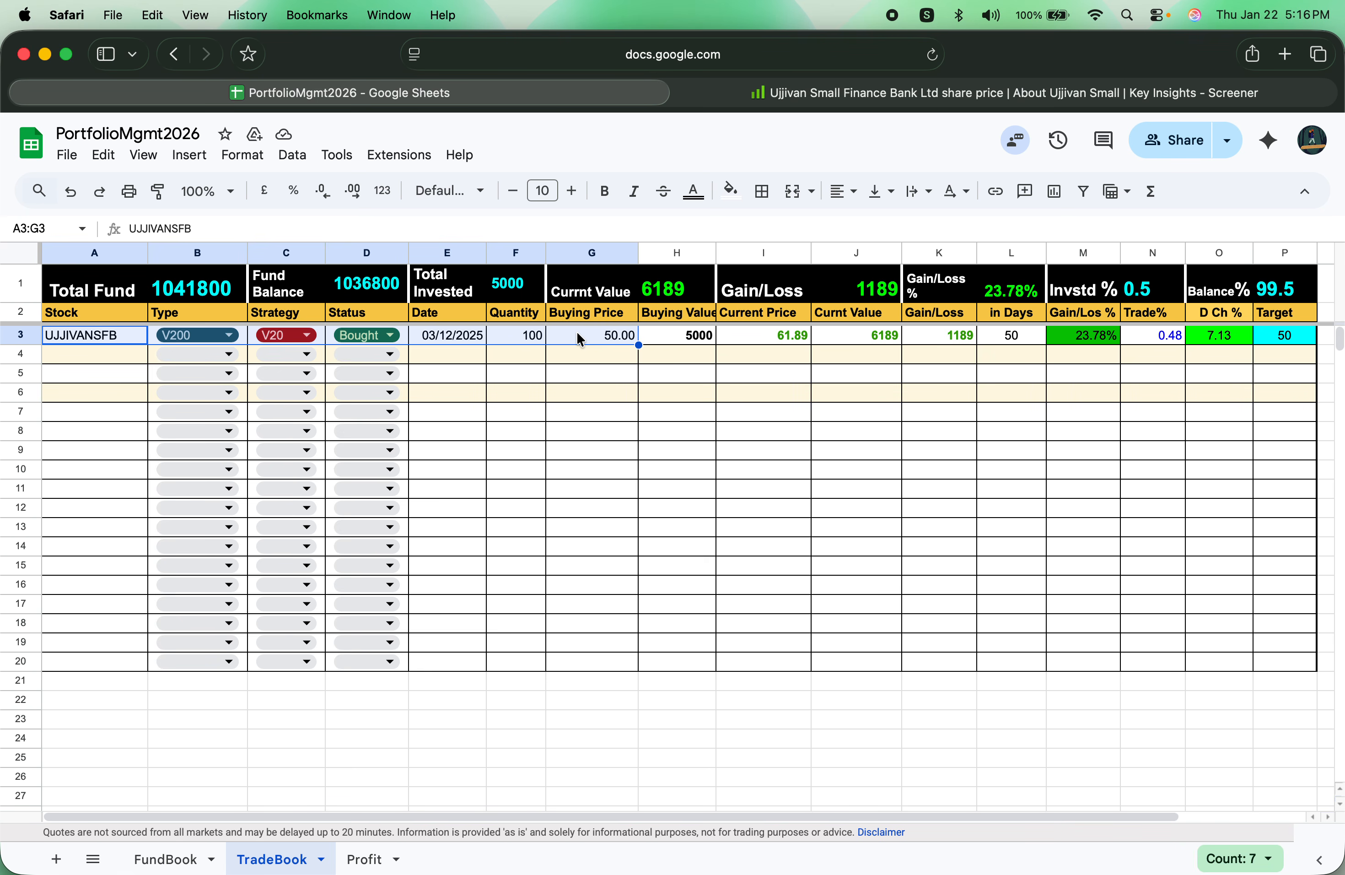
{"action": "key", "text": "Delete"}
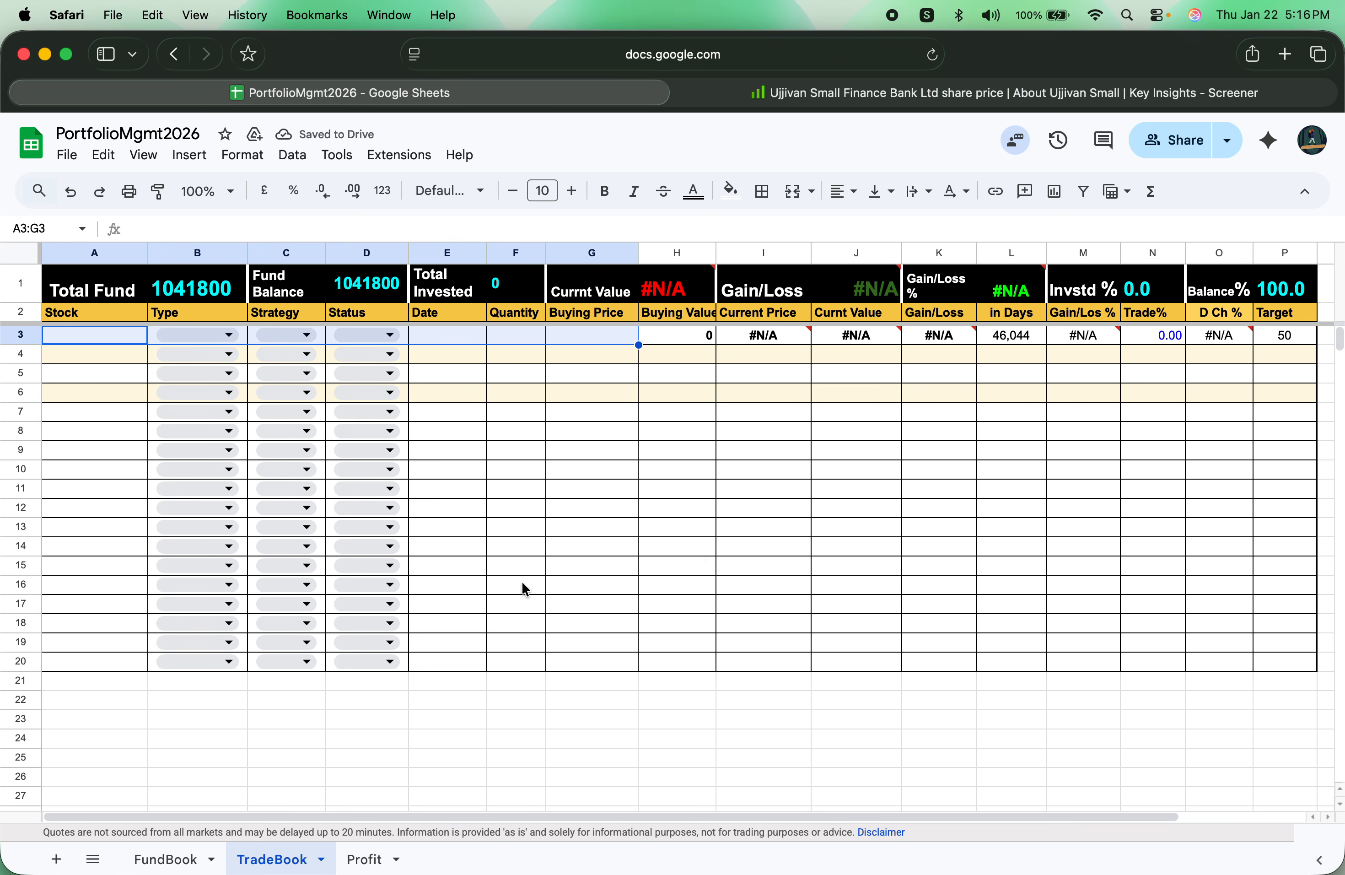
Step: Review the Profit, TradeBook and FundBook sheets in turn, ending on the empty stock cell A3 of the TradeBook
{"action": "left_click", "coordinate": [365, 863]}
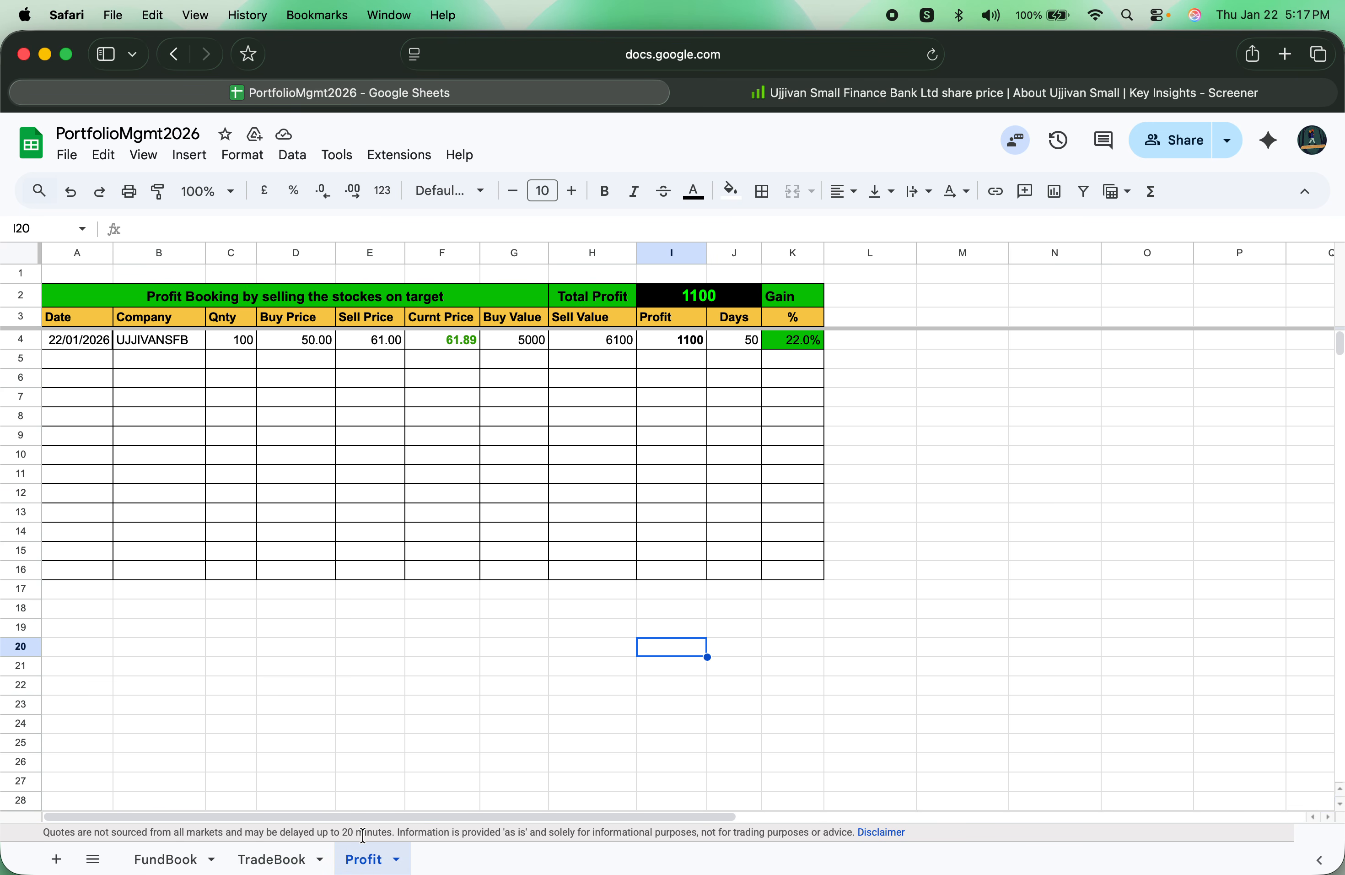
{"action": "left_click", "coordinate": [299, 861]}
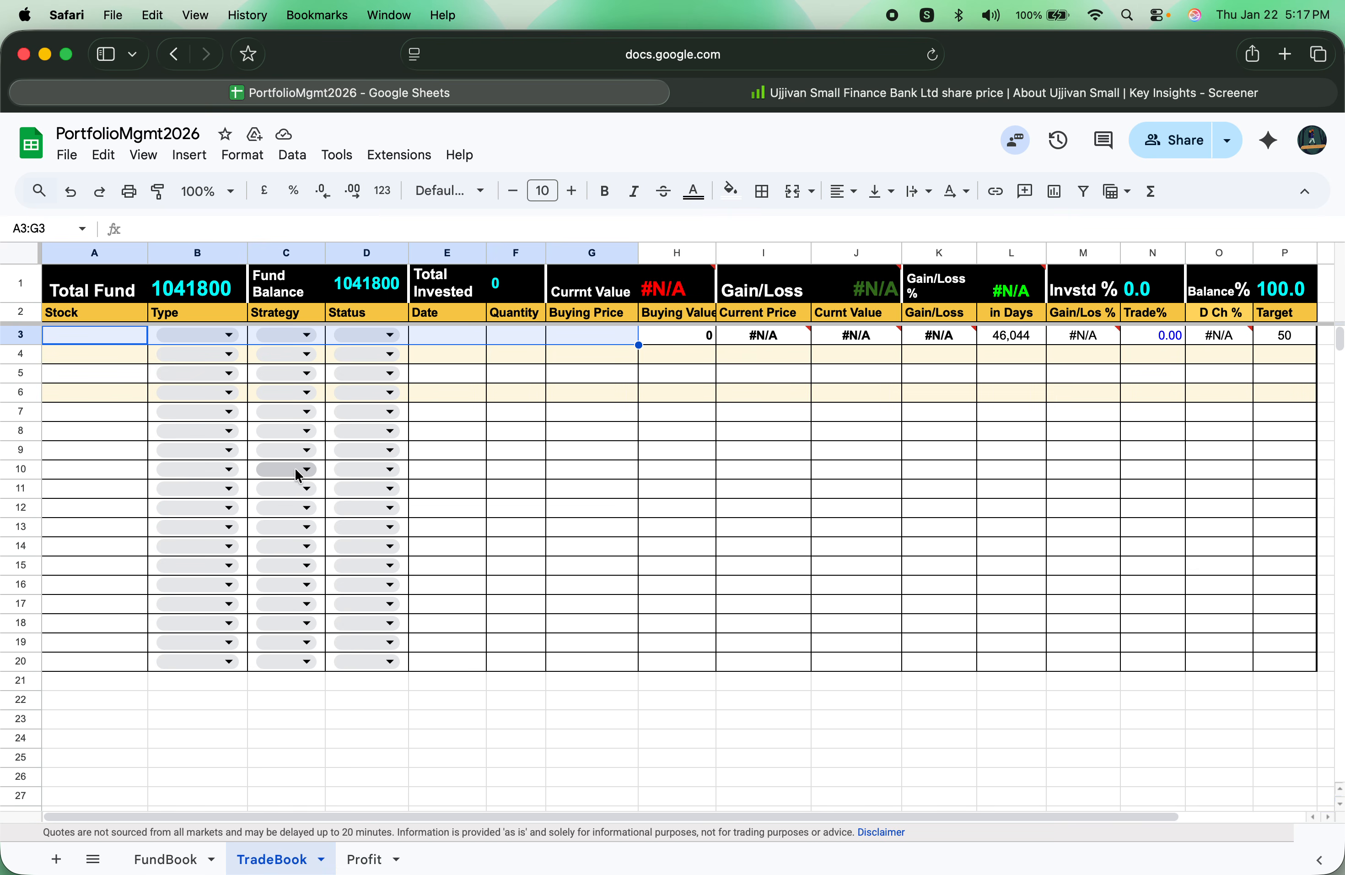
{"action": "left_click", "coordinate": [366, 858]}
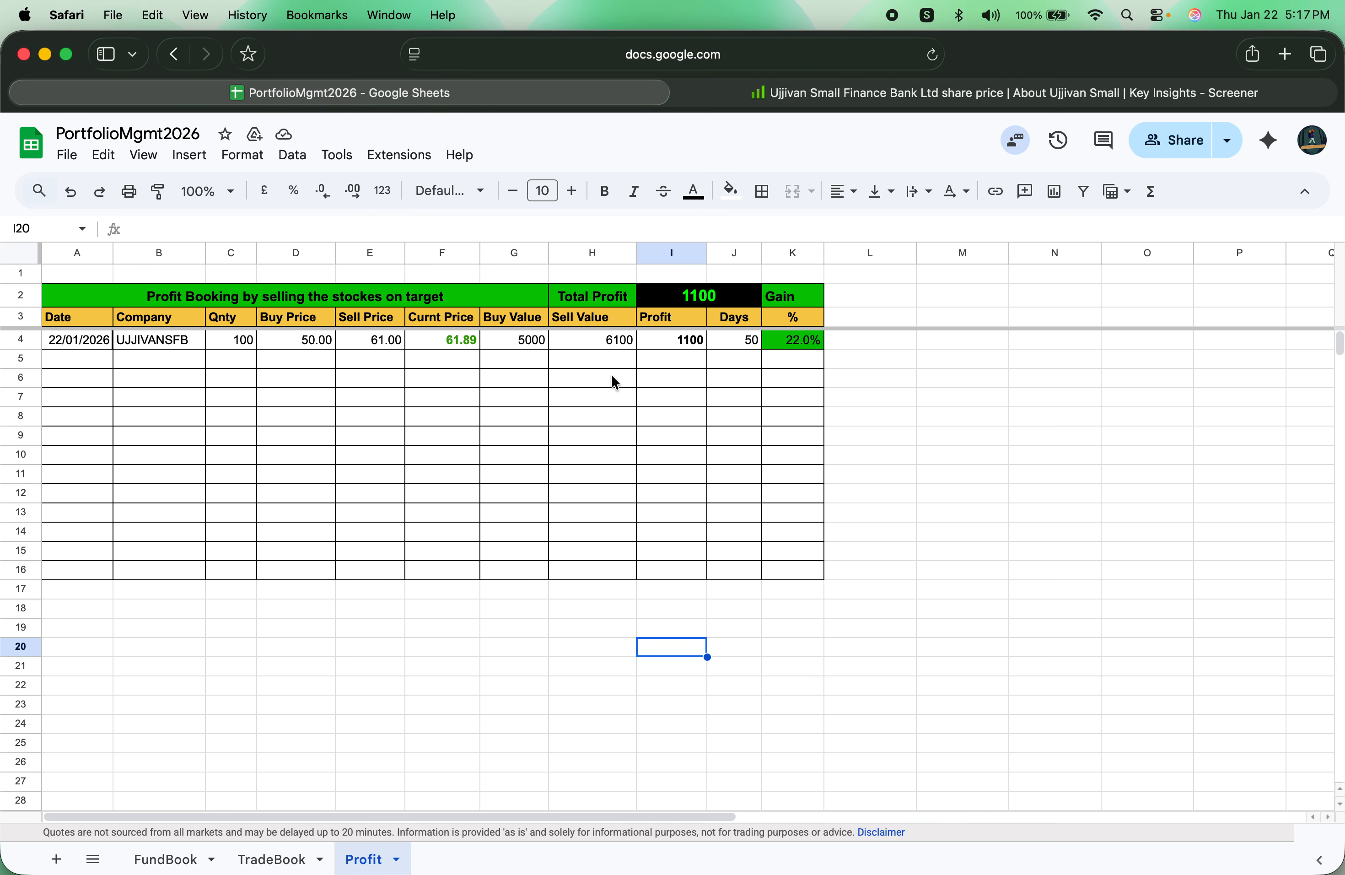
{"action": "left_click", "coordinate": [271, 860]}
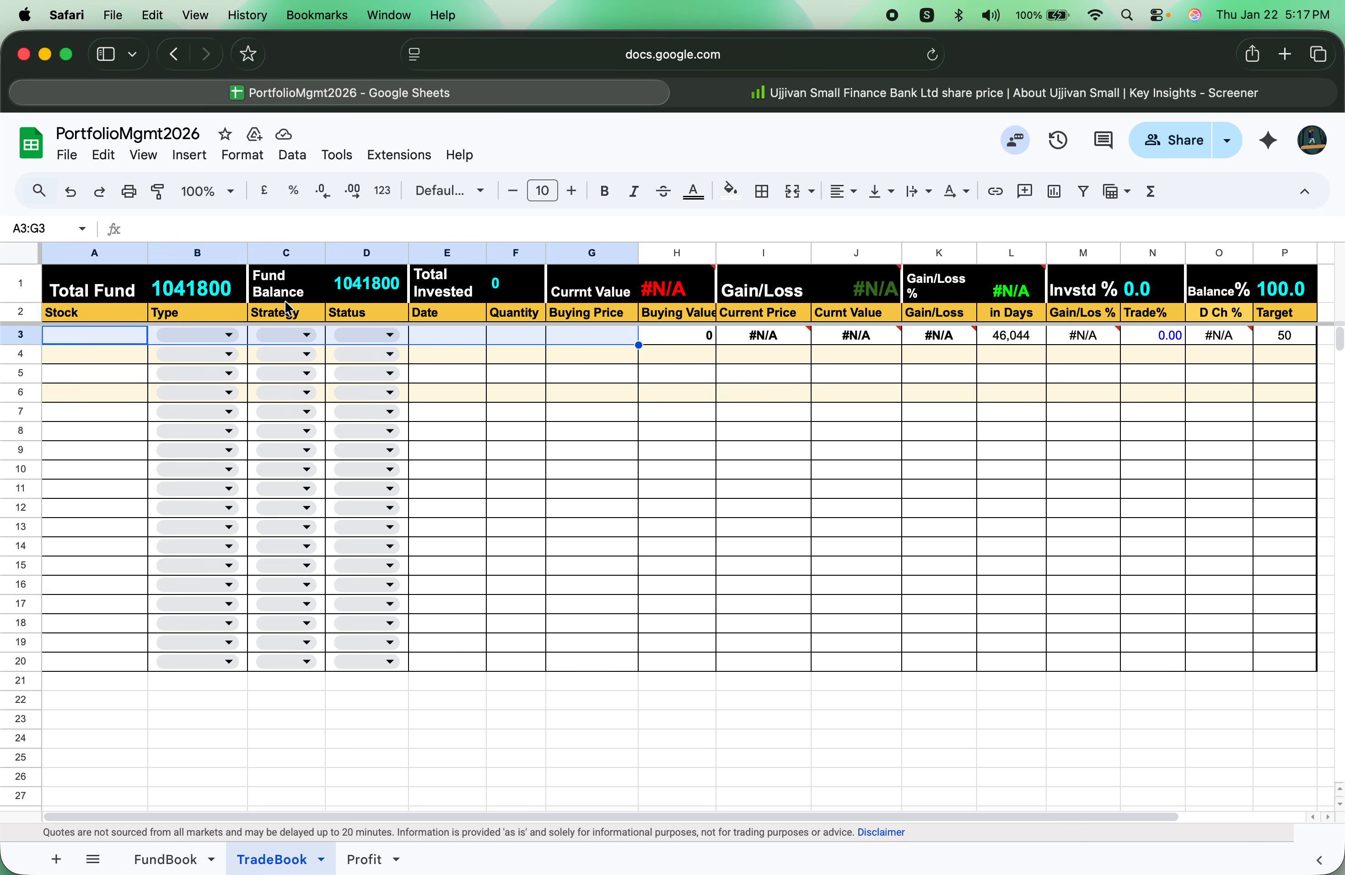
{"action": "left_click", "coordinate": [170, 860]}
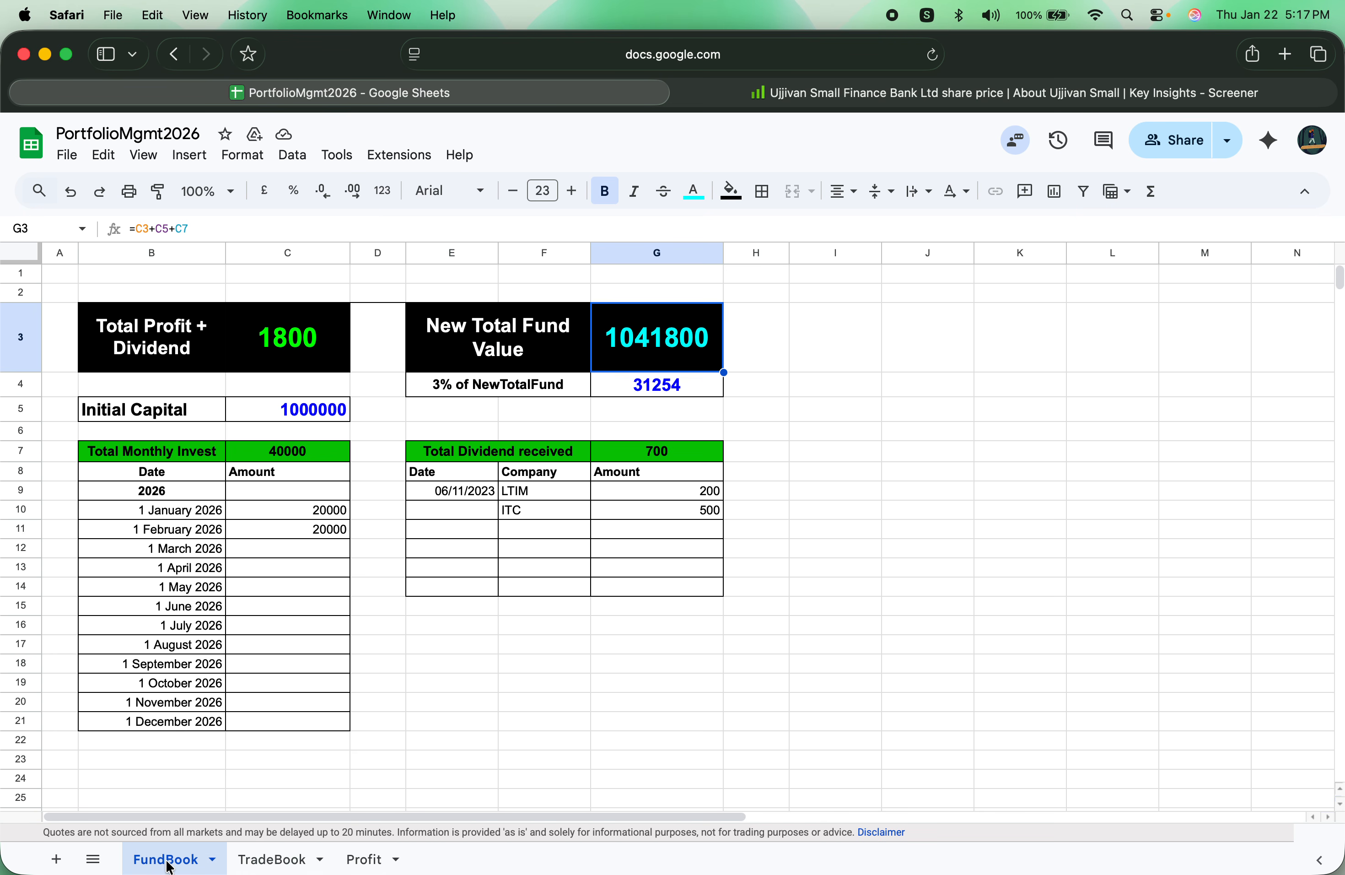
{"action": "left_click", "coordinate": [276, 858]}
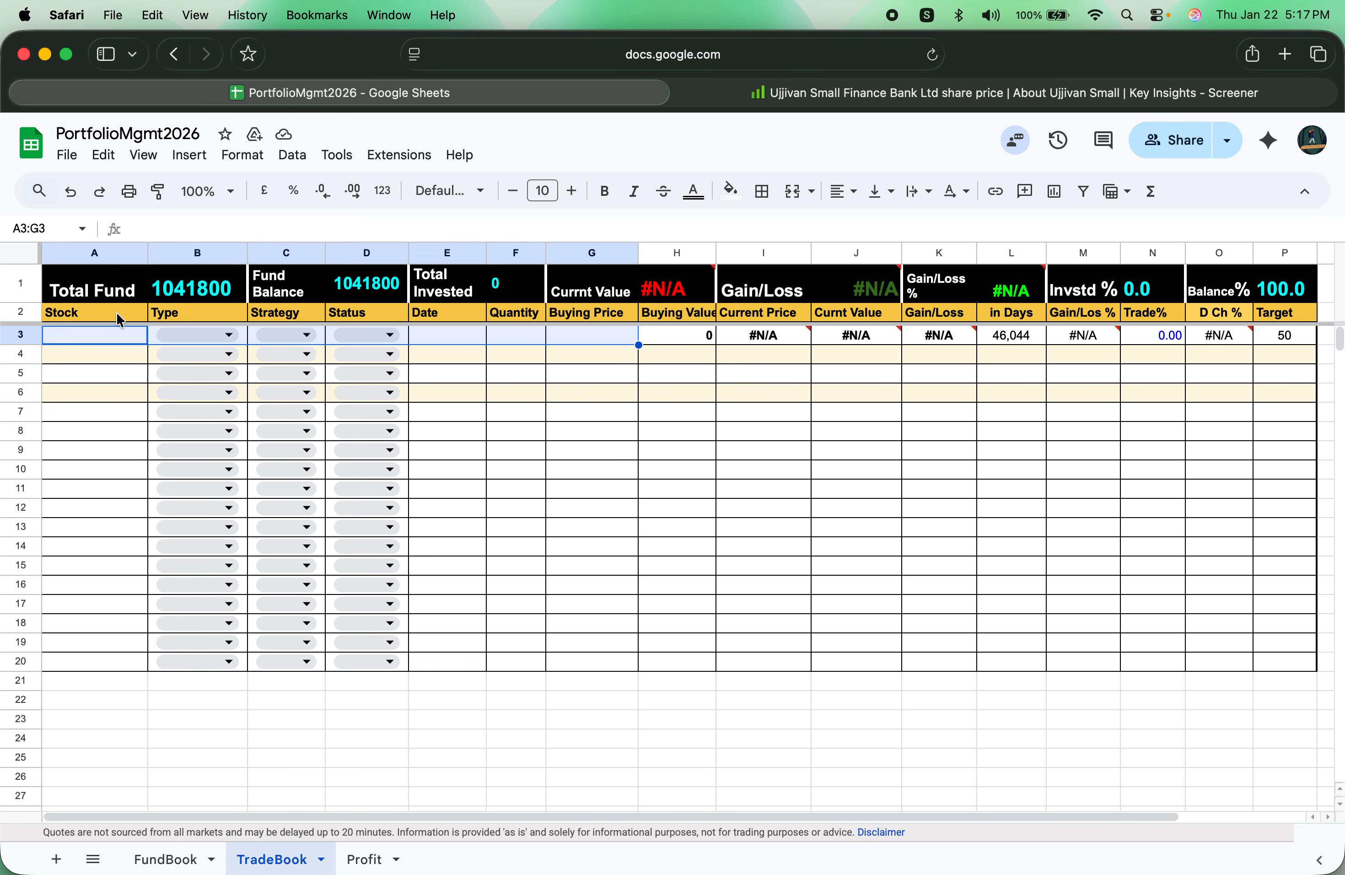
{"action": "left_click", "coordinate": [106, 333]}
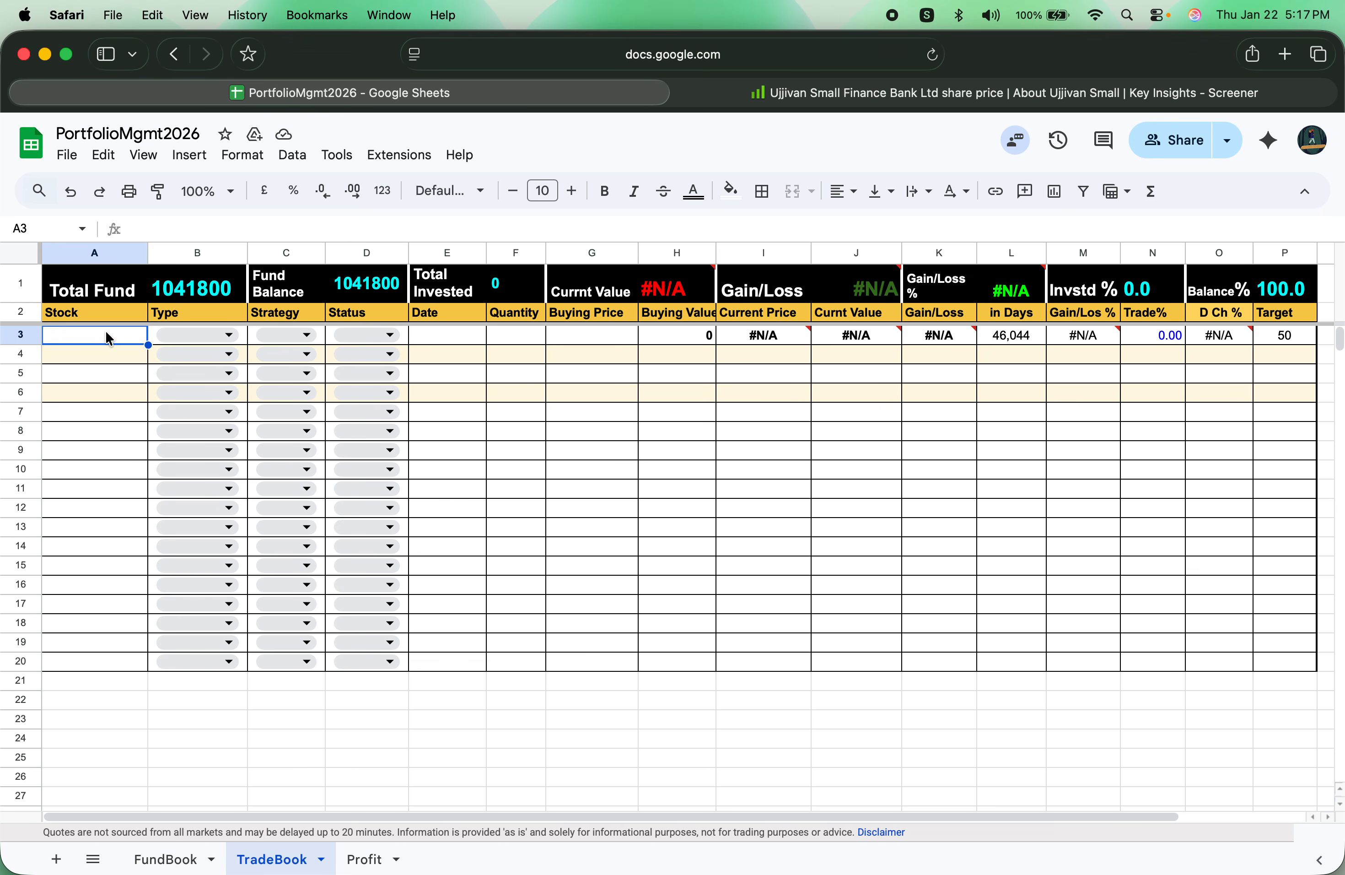
Step: Enter the stocks ITC, CUPID and ABB in cells A3 to A5 of the TradeBook
{"action": "type", "text": "ITC"}
{"action": "key", "text": "Tab"}
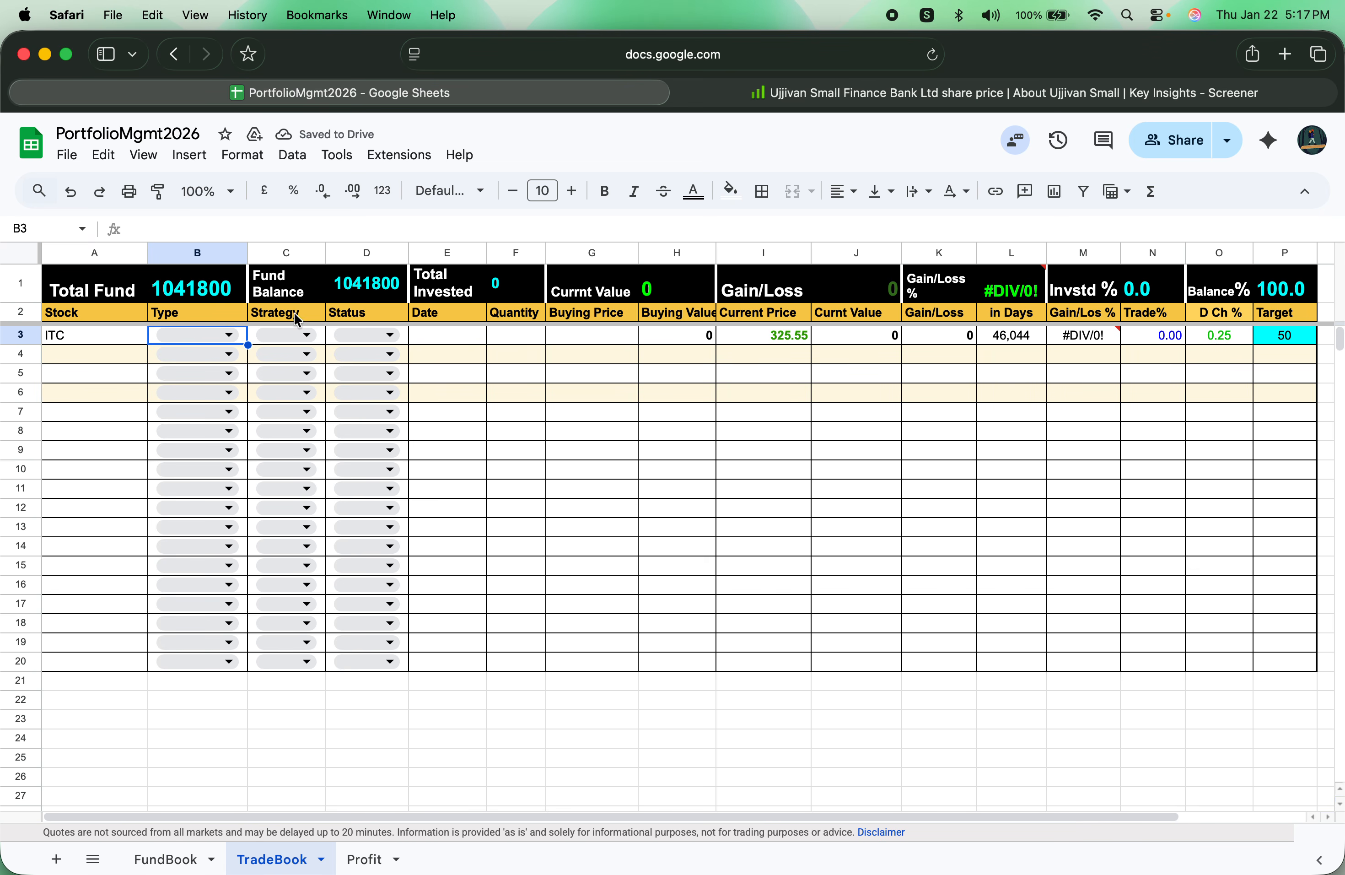
{"action": "left_click", "coordinate": [128, 358]}
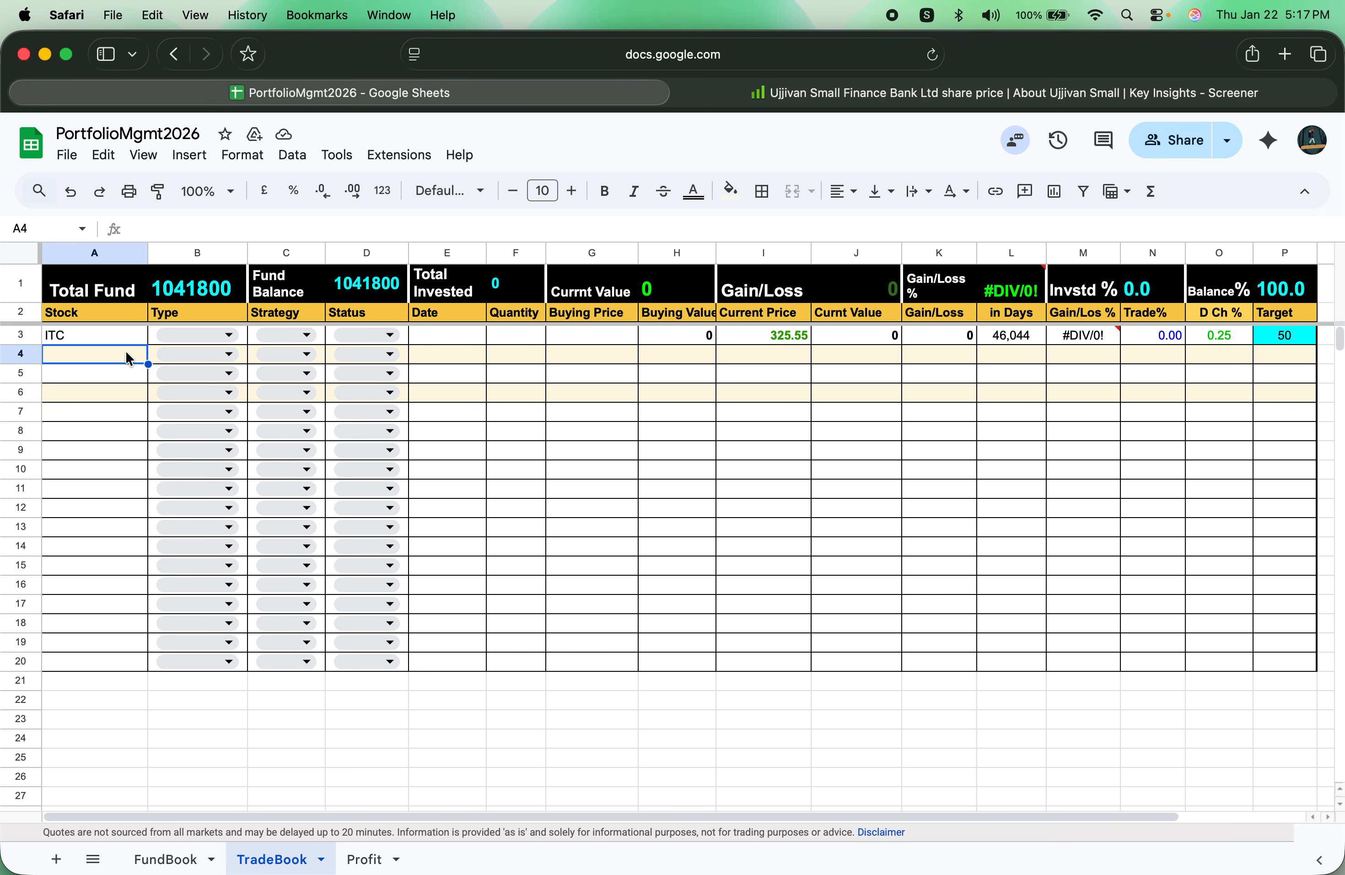
{"action": "type", "text": "CUPID"}
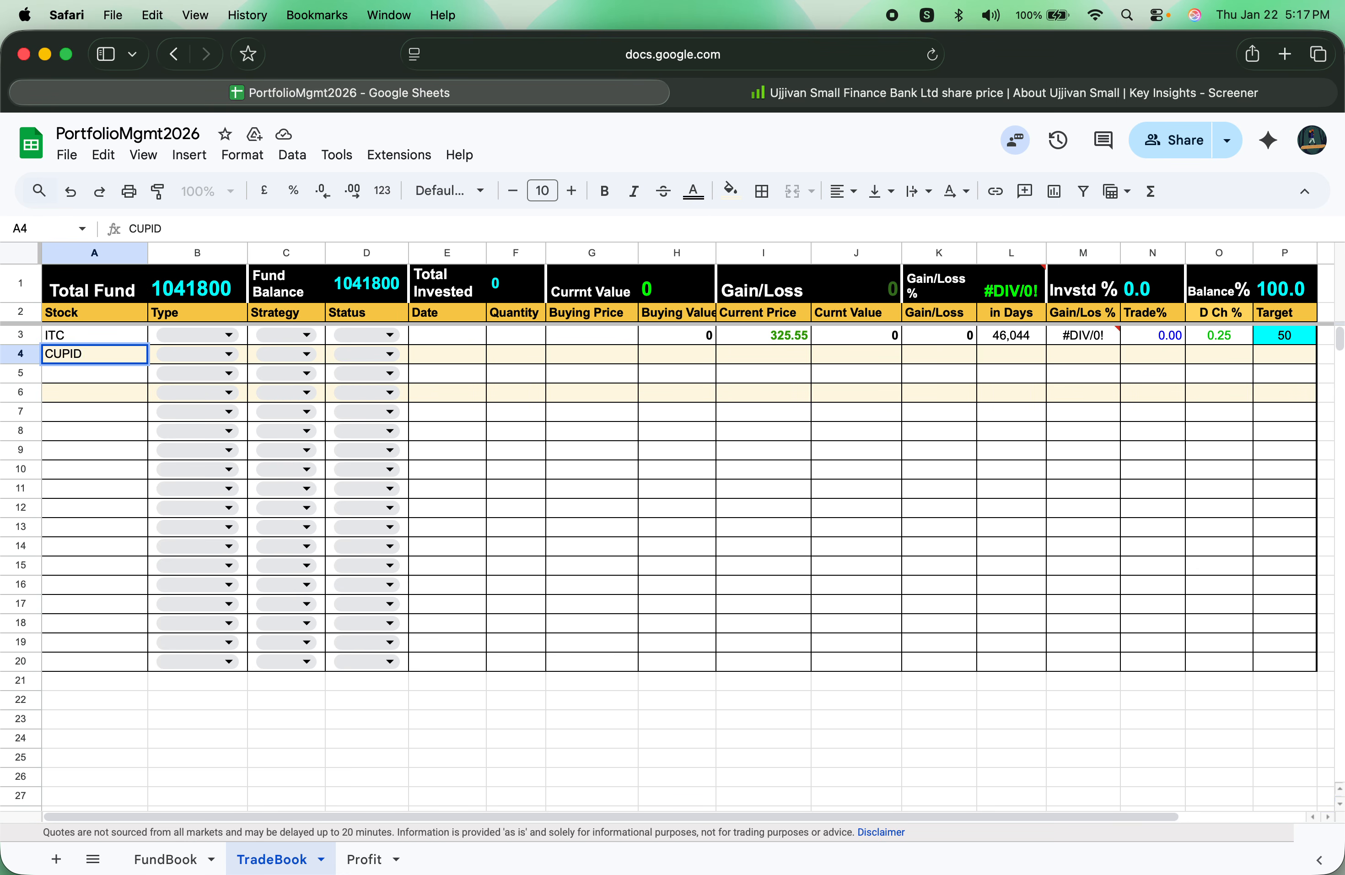
{"action": "key", "text": "Return"}
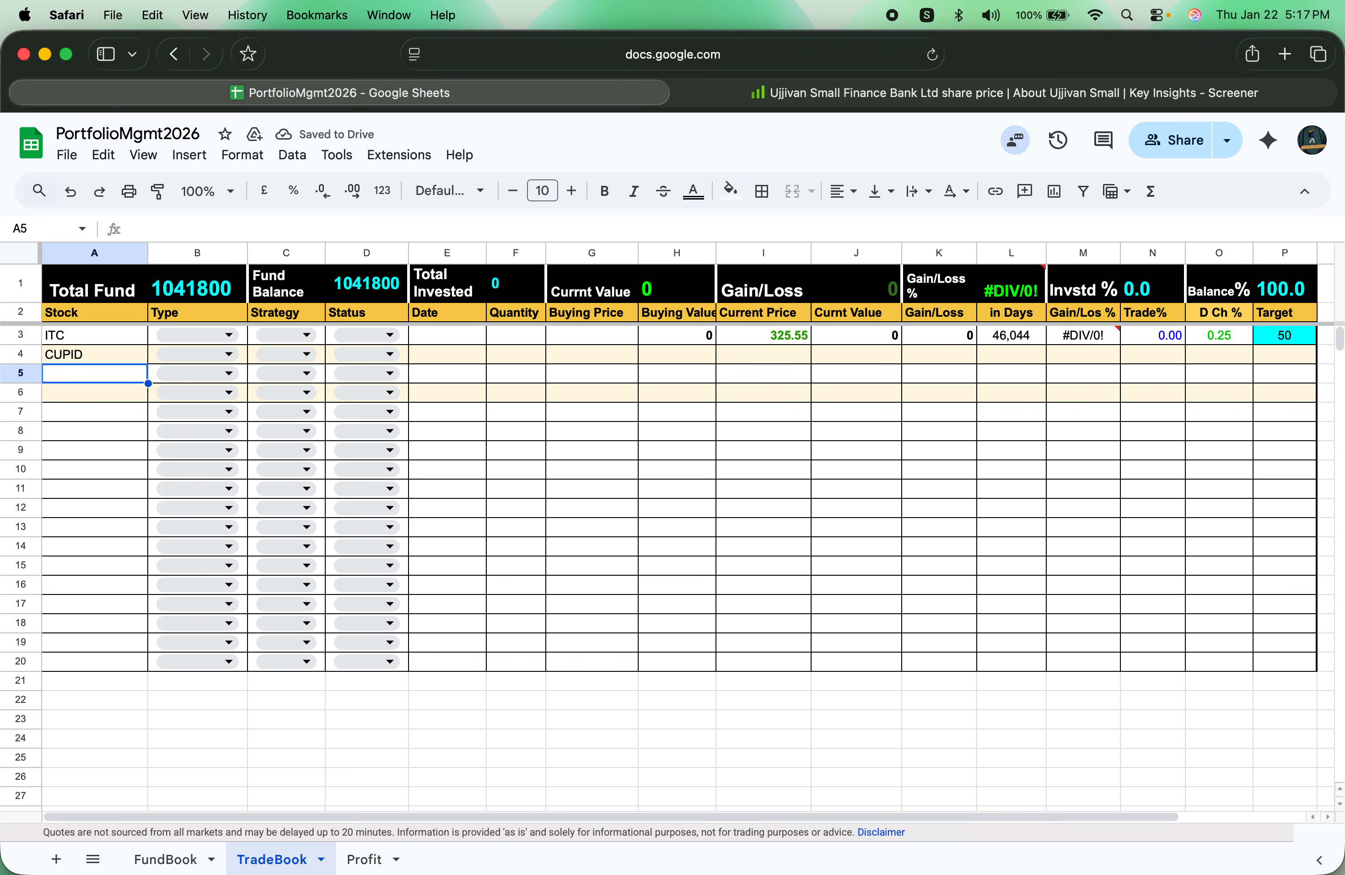
{"action": "type", "text": "ABB"}
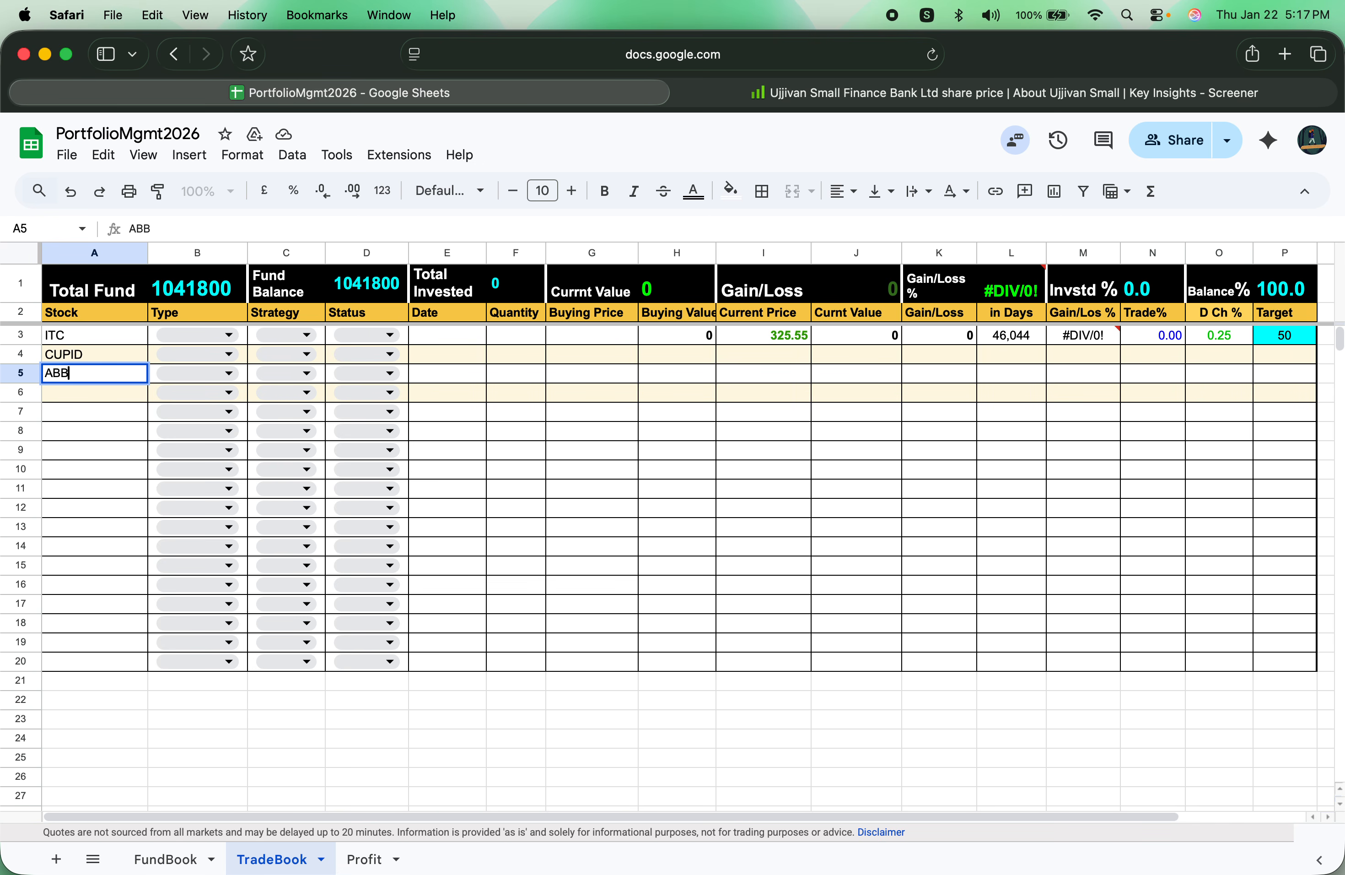
{"action": "key", "text": "Return"}
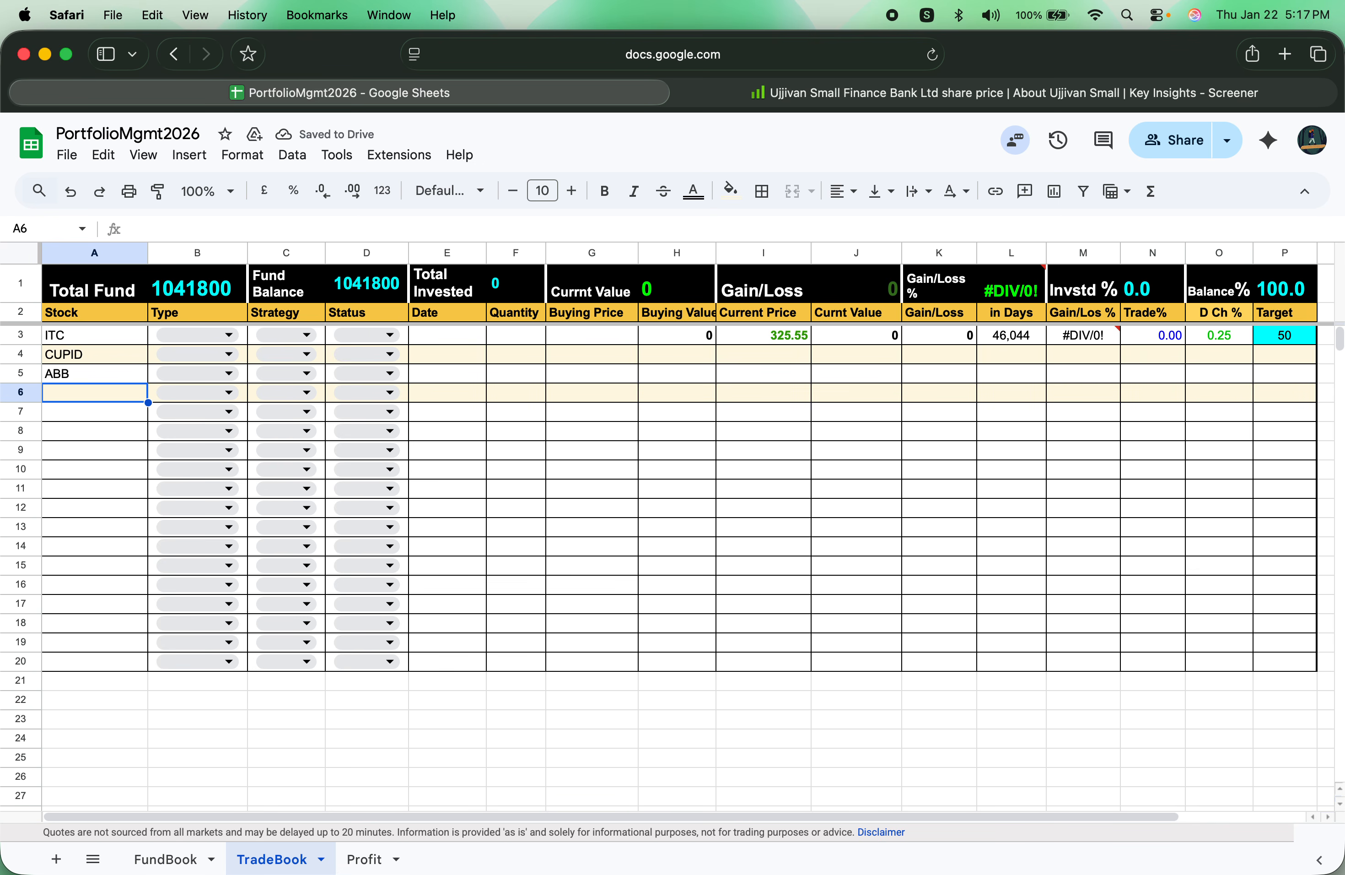
Step: Set the ITC row's Type to V40, Strategy to V20 and Status to Bought
{"action": "left_click", "coordinate": [181, 337]}
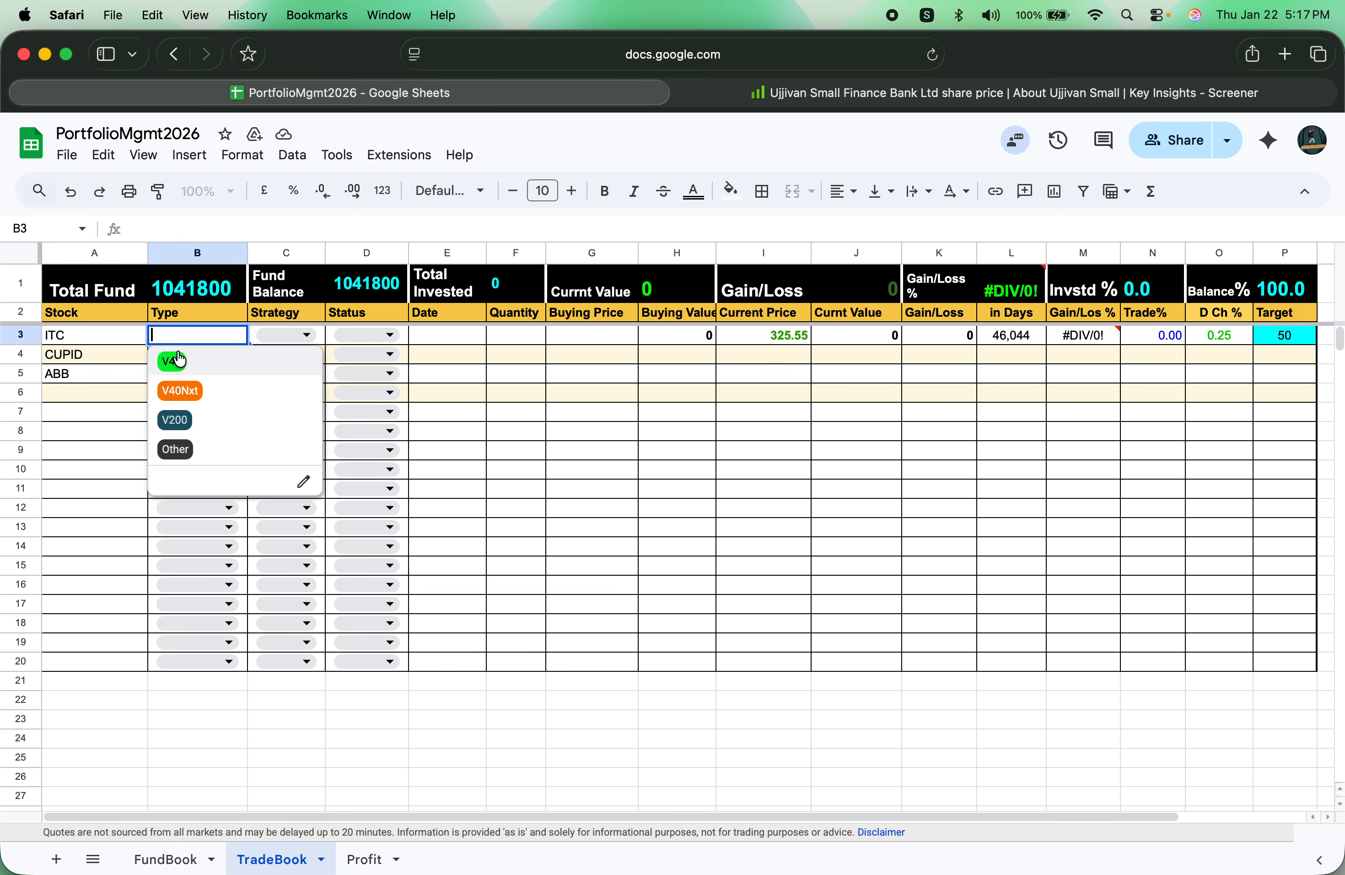
{"action": "left_click", "coordinate": [179, 360]}
{"action": "left_click", "coordinate": [262, 336]}
{"action": "left_click", "coordinate": [272, 360]}
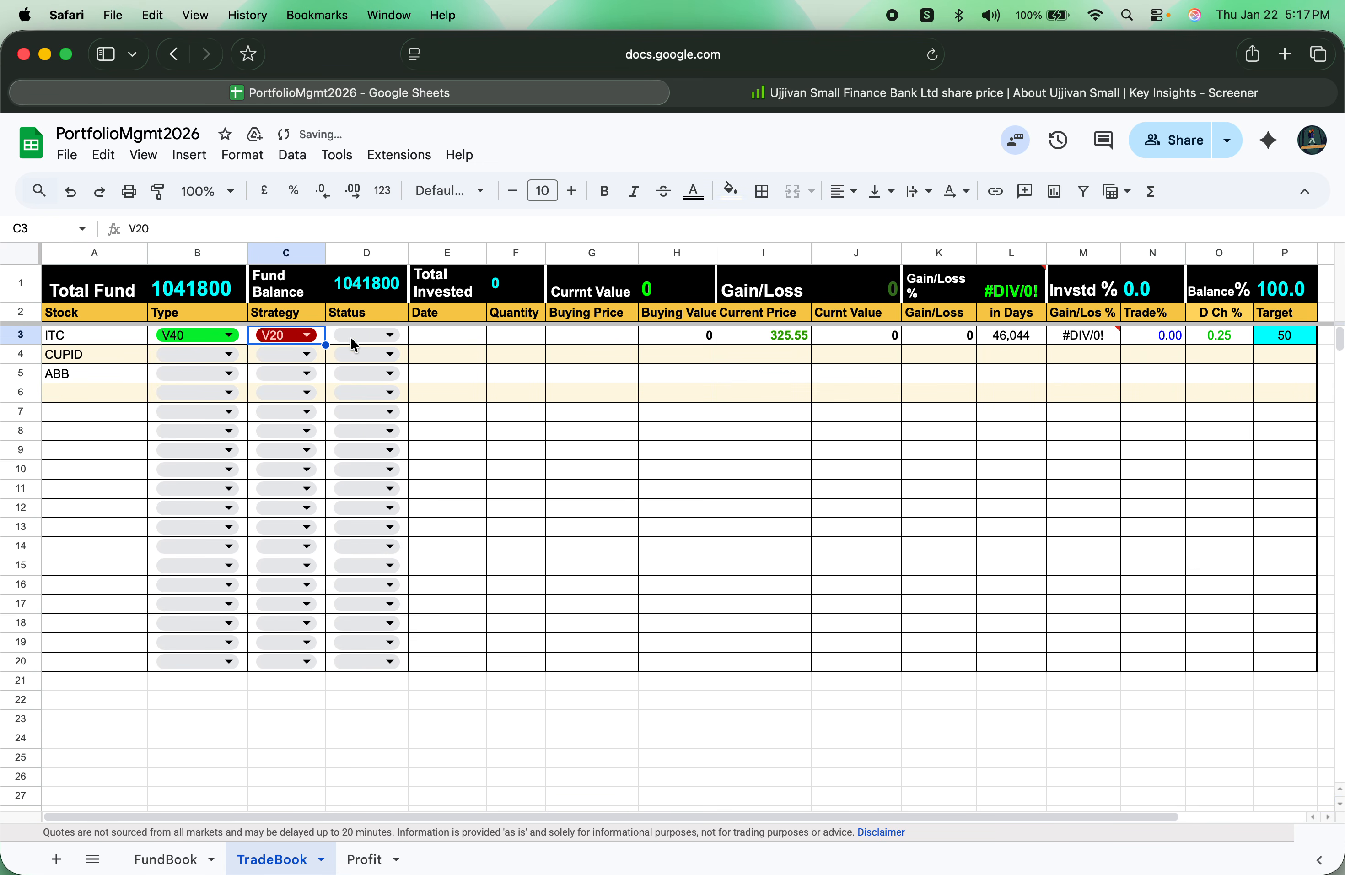
{"action": "left_click", "coordinate": [345, 341]}
{"action": "left_click", "coordinate": [355, 360]}
Step: Insert today's date, 22/01/2026, in ITC's Date cell E3 and fill it down to E6
{"action": "left_click", "coordinate": [423, 339]}
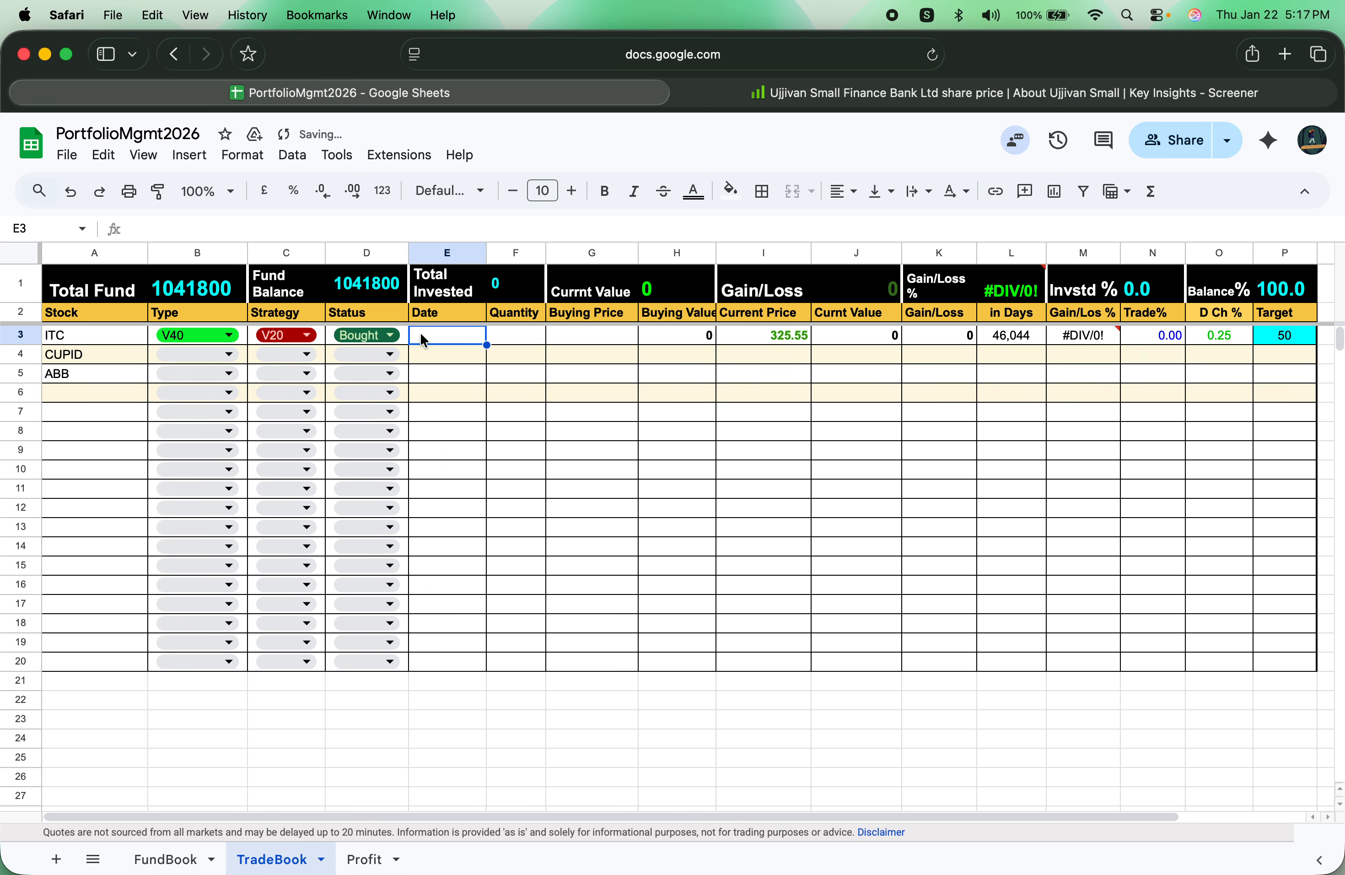
{"action": "type", "text": "@"}
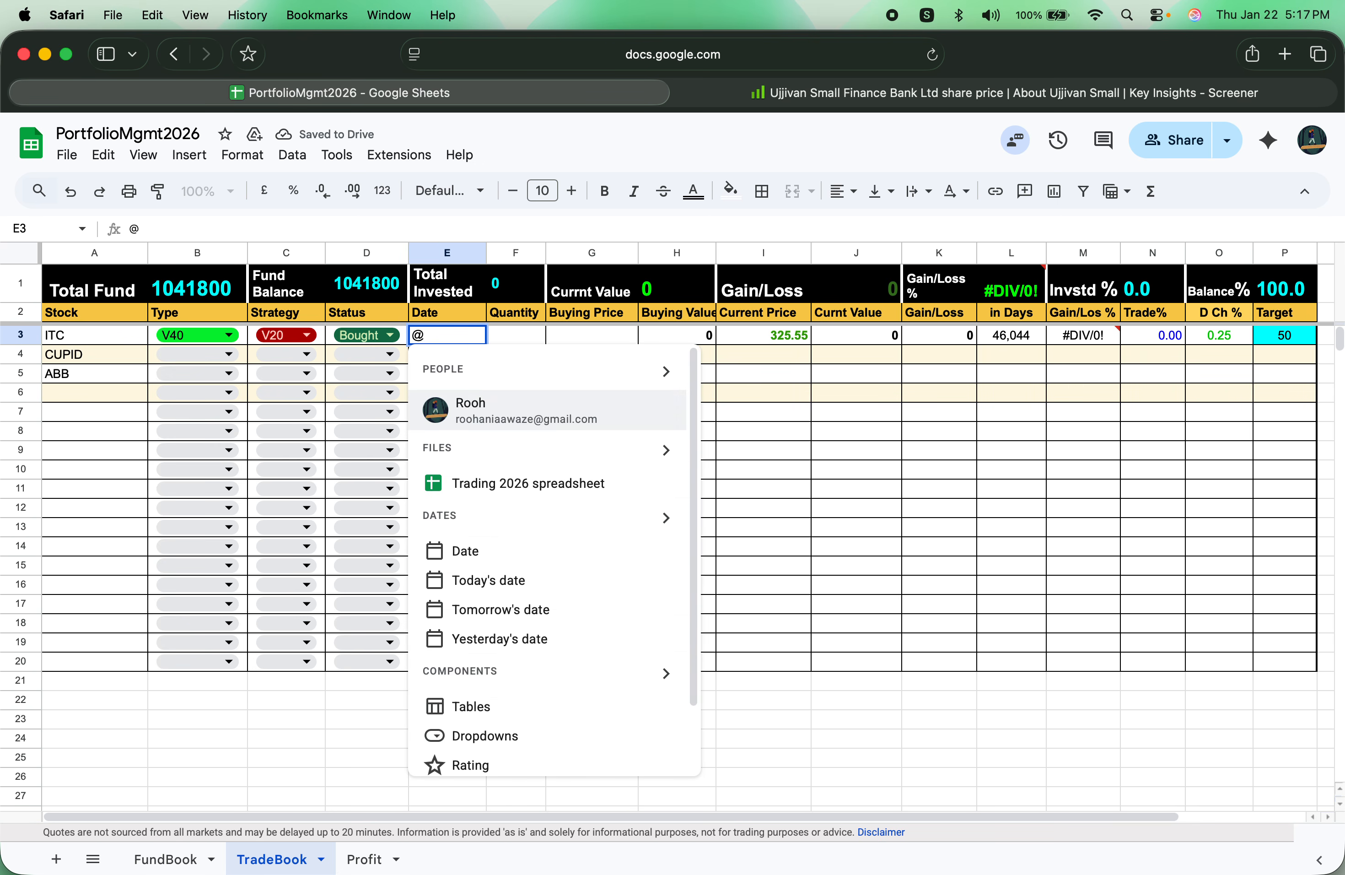
{"action": "left_click", "coordinate": [477, 580]}
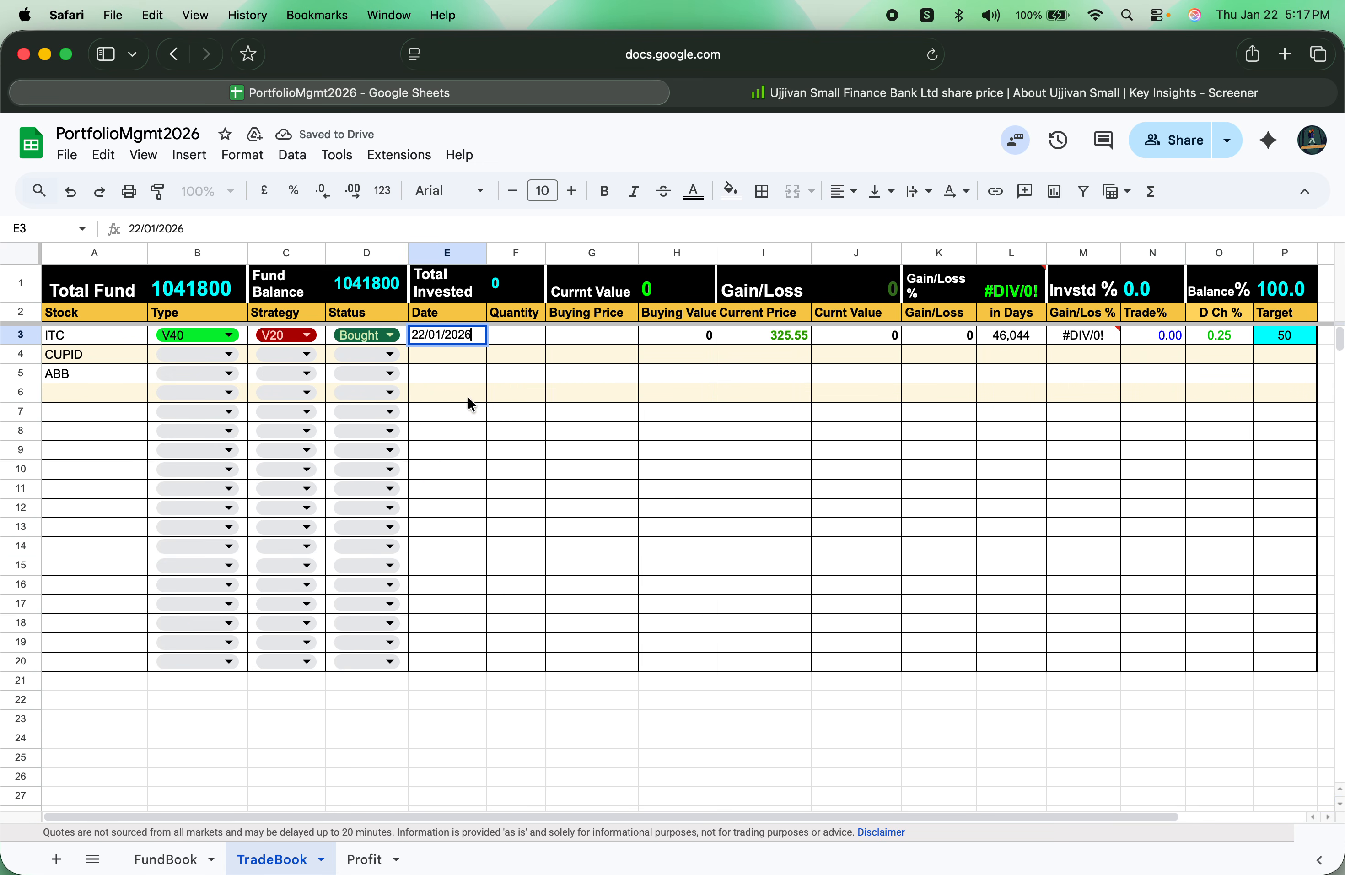
{"action": "left_click", "coordinate": [457, 355]}
{"action": "left_click", "coordinate": [461, 338]}
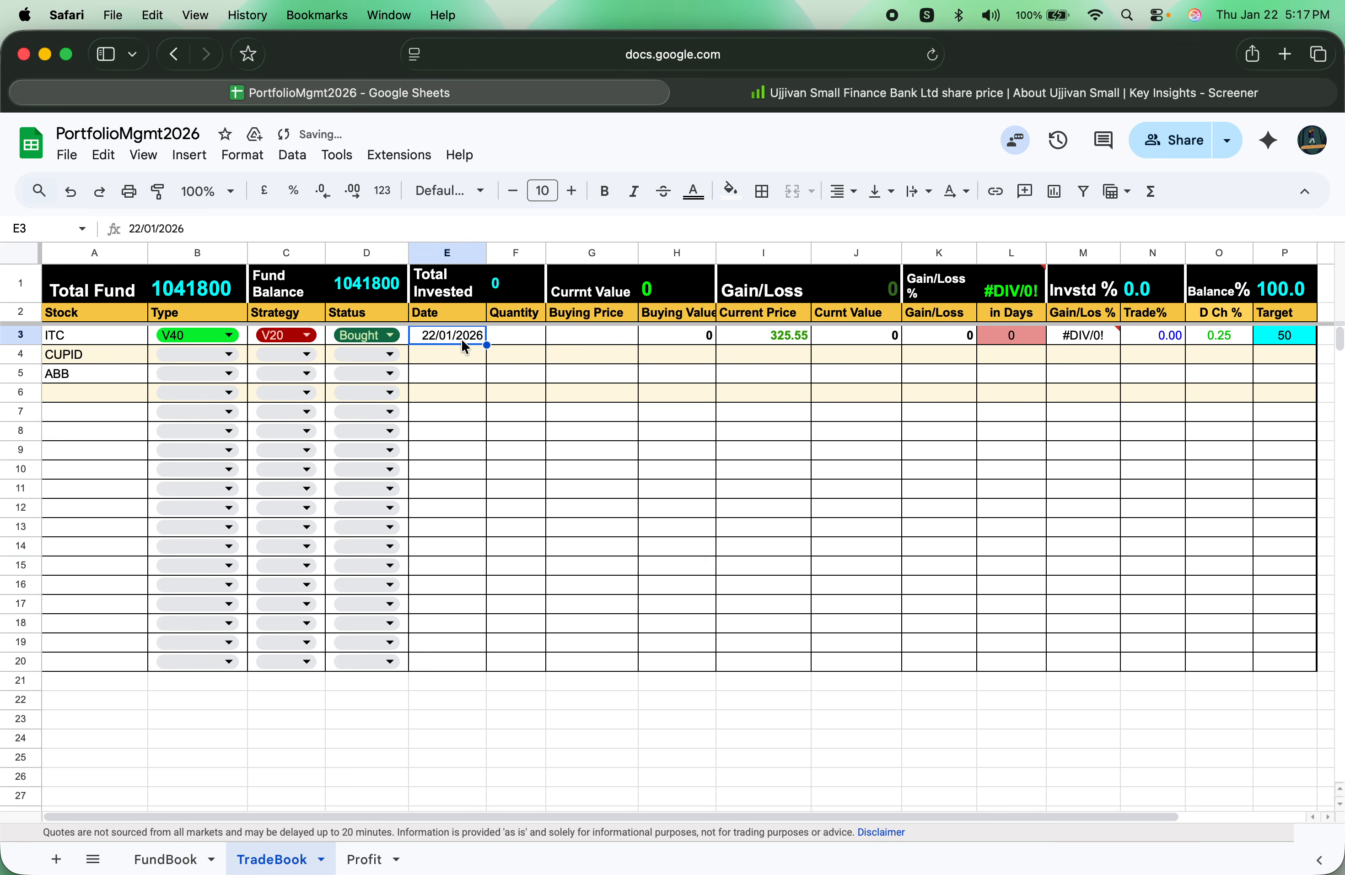
{"action": "left_click_drag", "start_coordinate": [487, 344], "coordinate": [484, 395]}
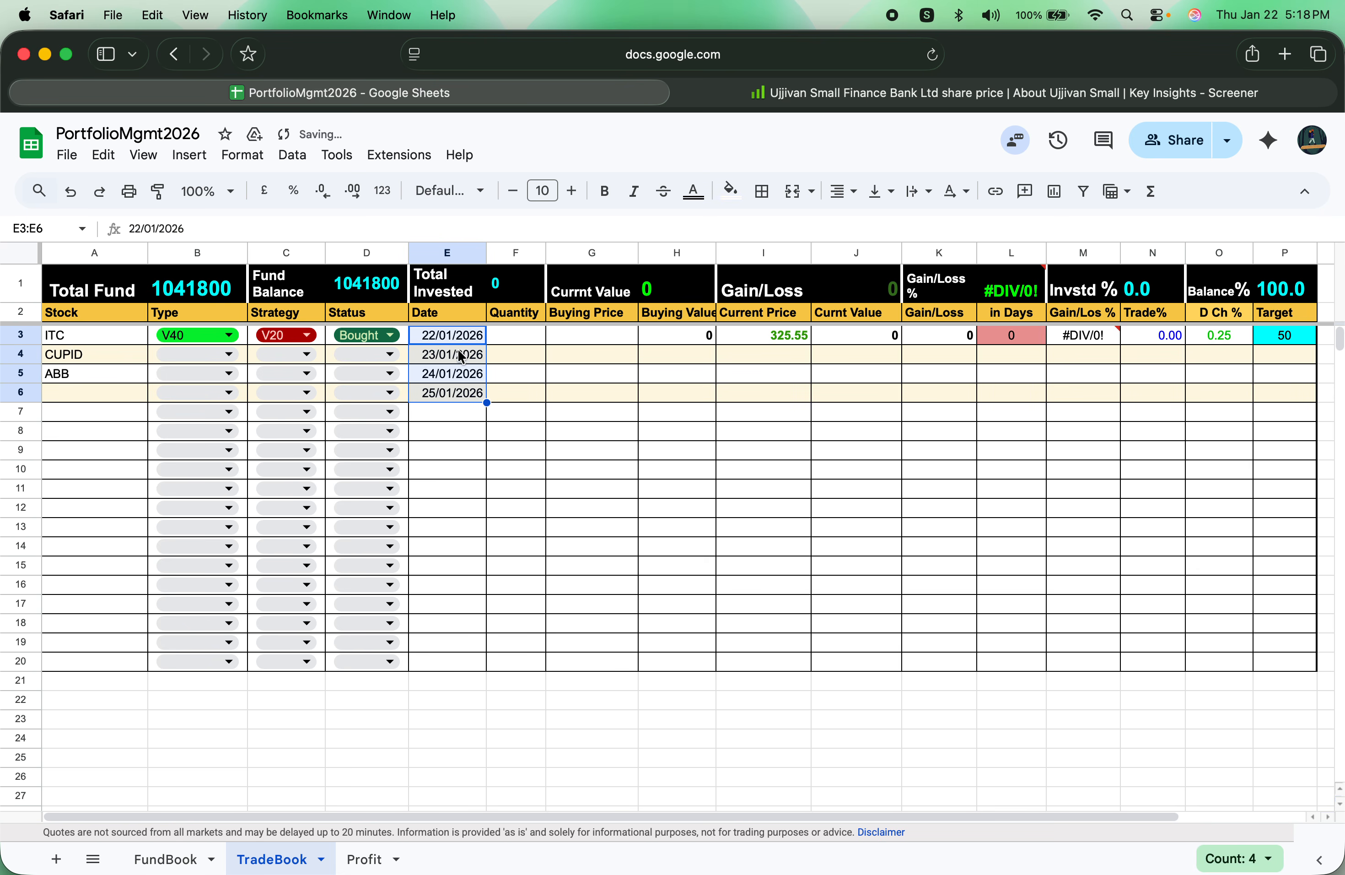
Step: Change the dates in E6, E5 and E4 to 22/01/2026
{"action": "left_click", "coordinate": [456, 393]}
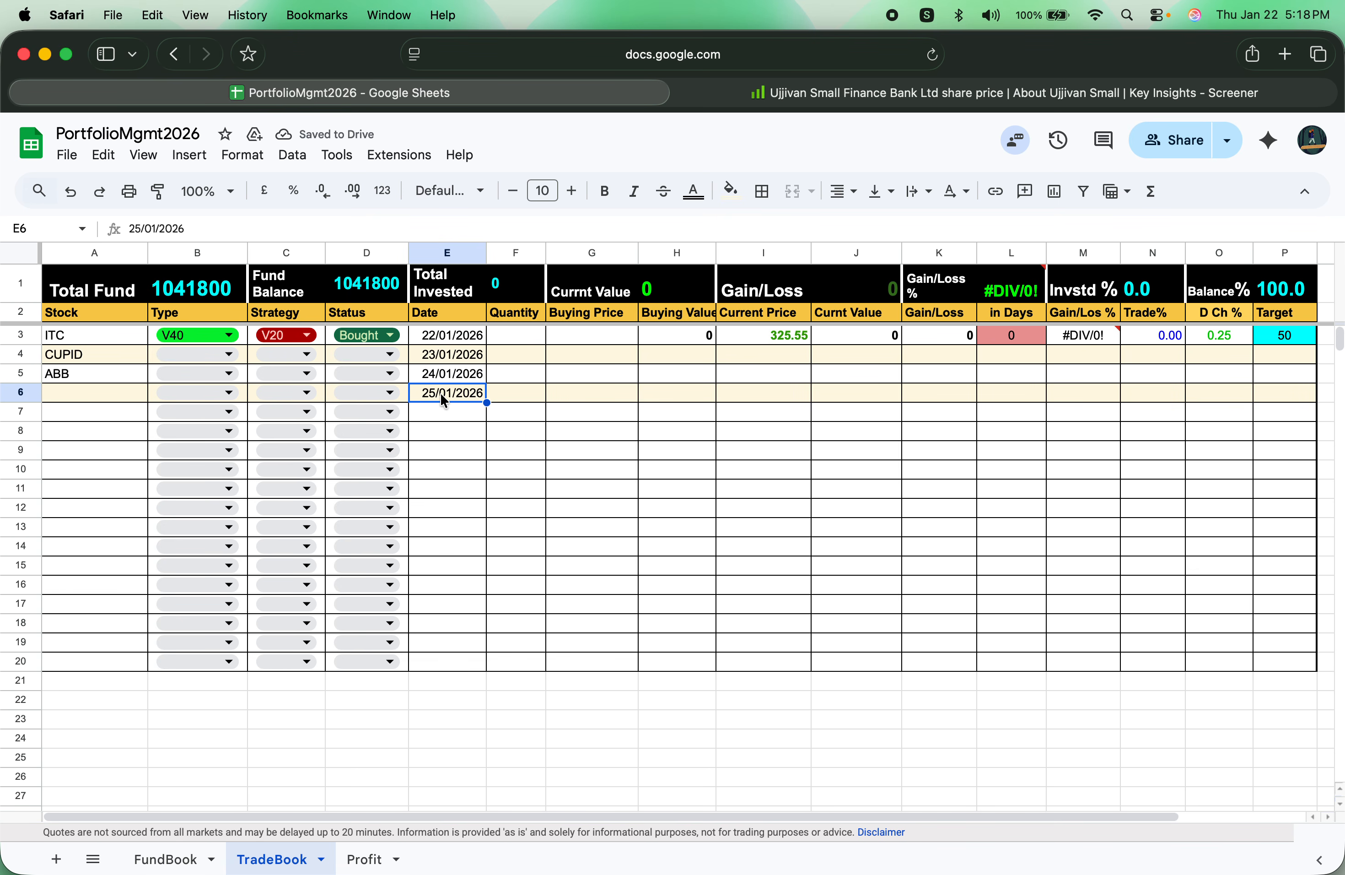
{"action": "double_click", "coordinate": [442, 398]}
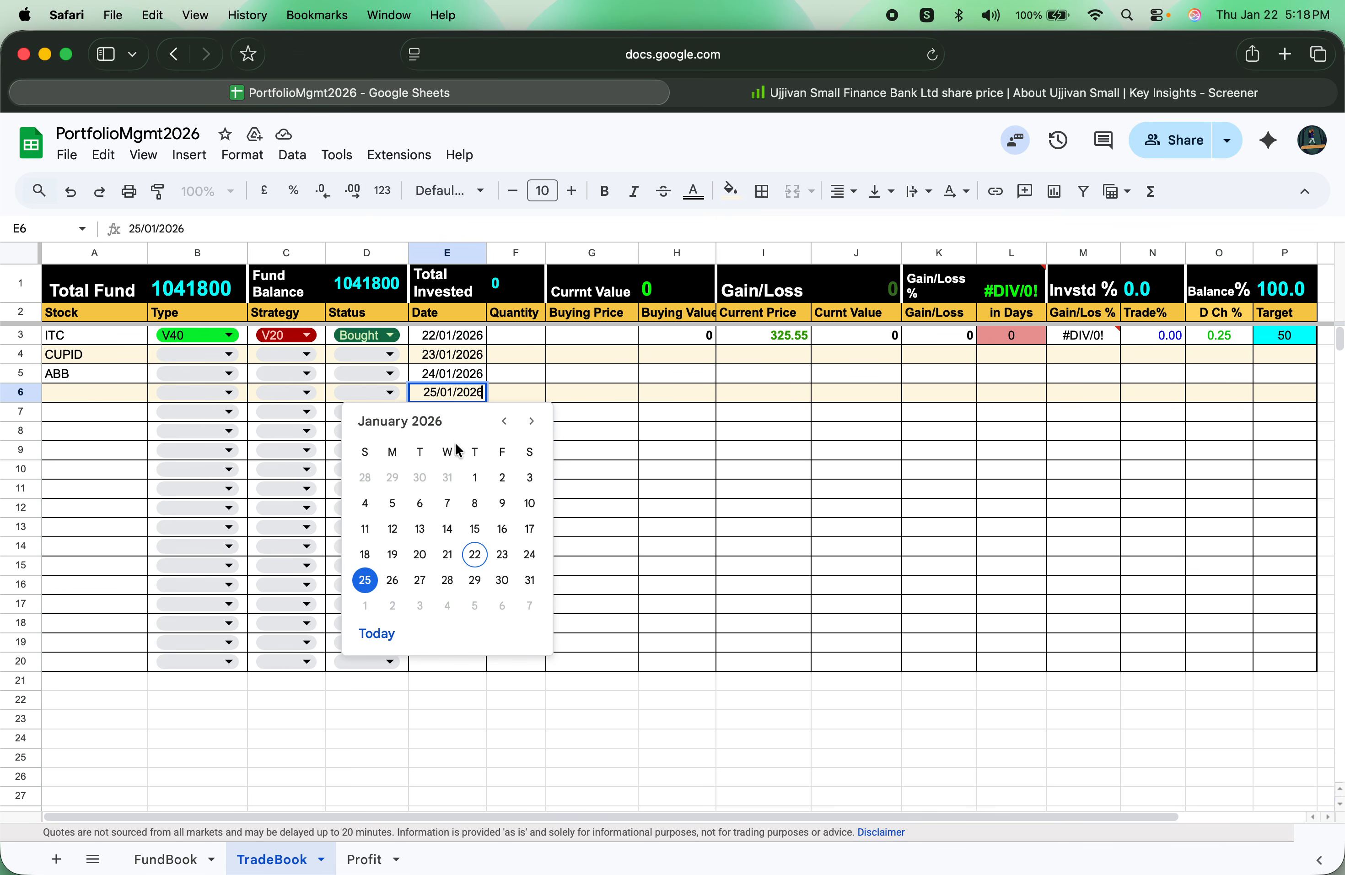
{"action": "key", "text": "Escape"}
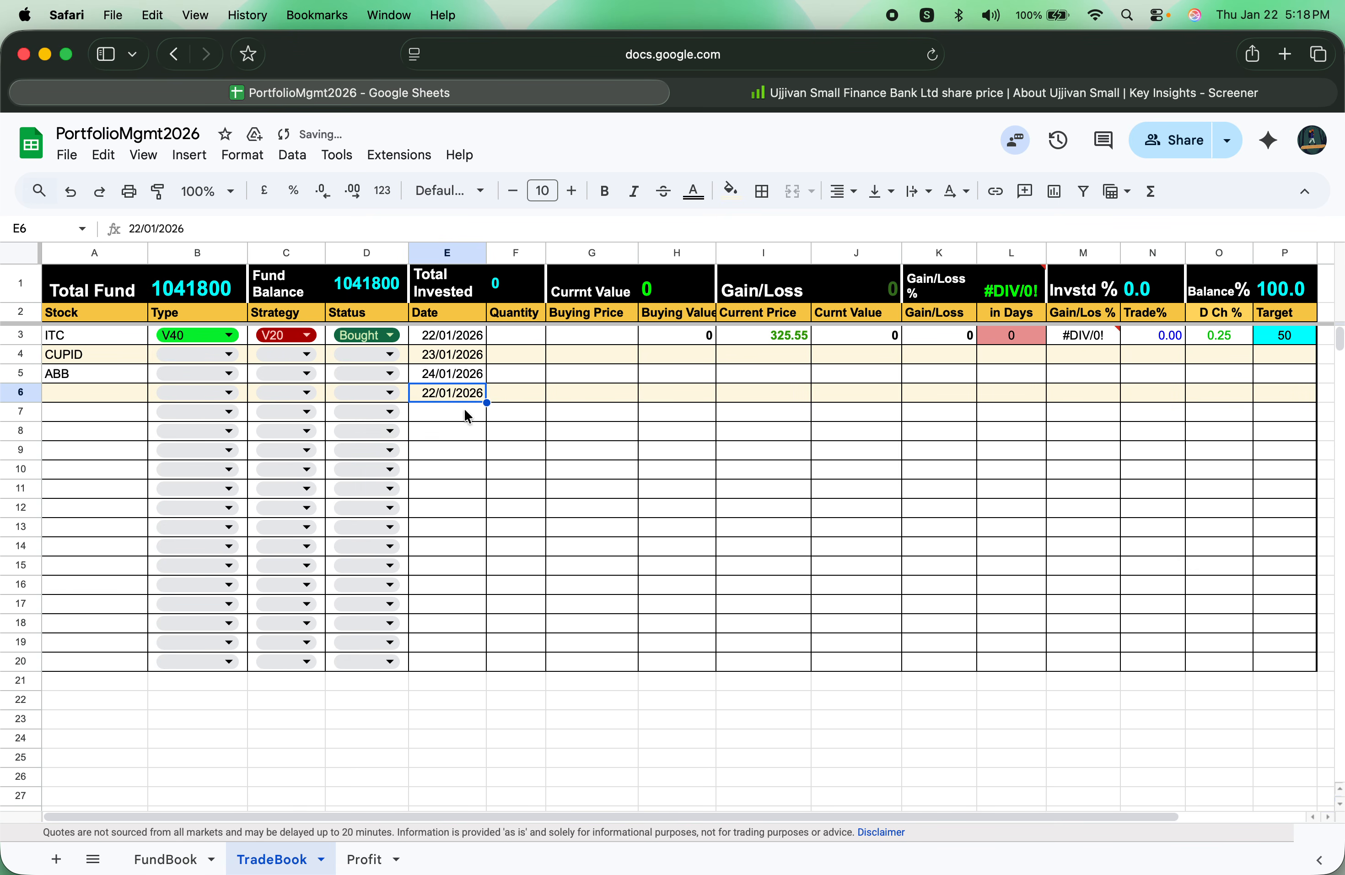
{"action": "left_click", "coordinate": [457, 376]}
{"action": "double_click", "coordinate": [456, 377]}
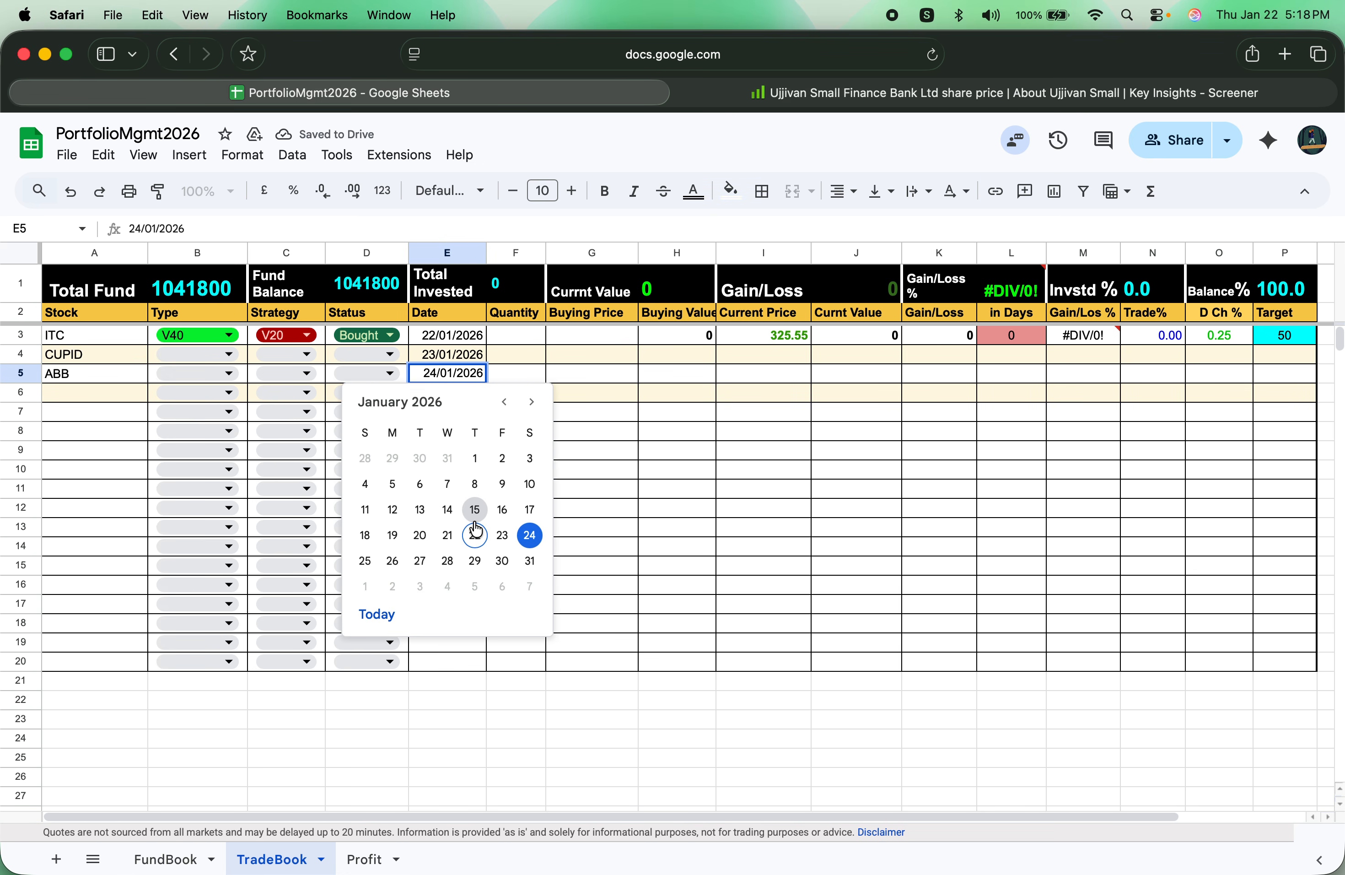
{"action": "left_click", "coordinate": [474, 534]}
{"action": "left_click", "coordinate": [466, 356]}
{"action": "double_click", "coordinate": [465, 357]}
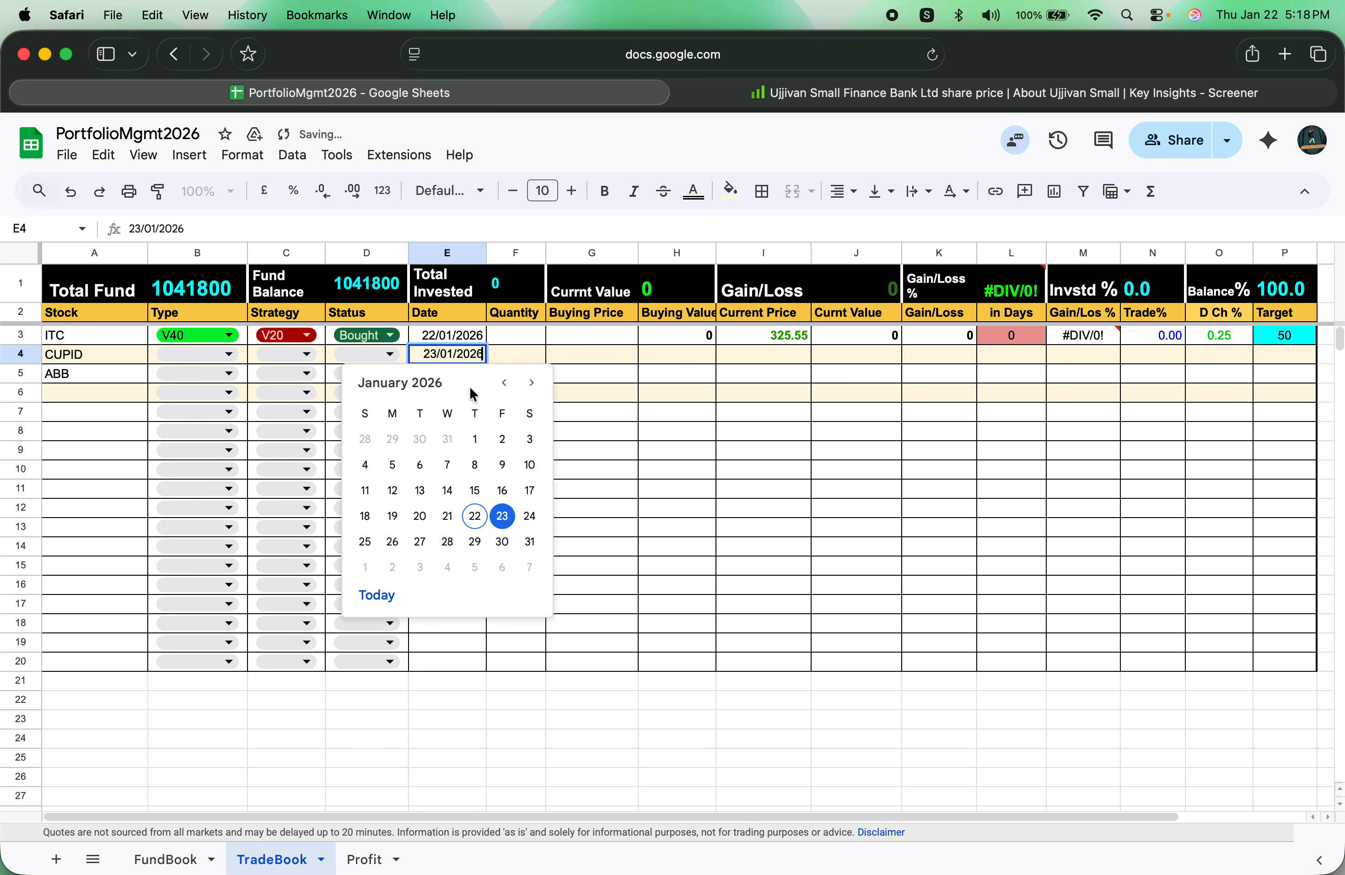
{"action": "left_click", "coordinate": [473, 515]}
{"action": "left_click", "coordinate": [591, 432]}
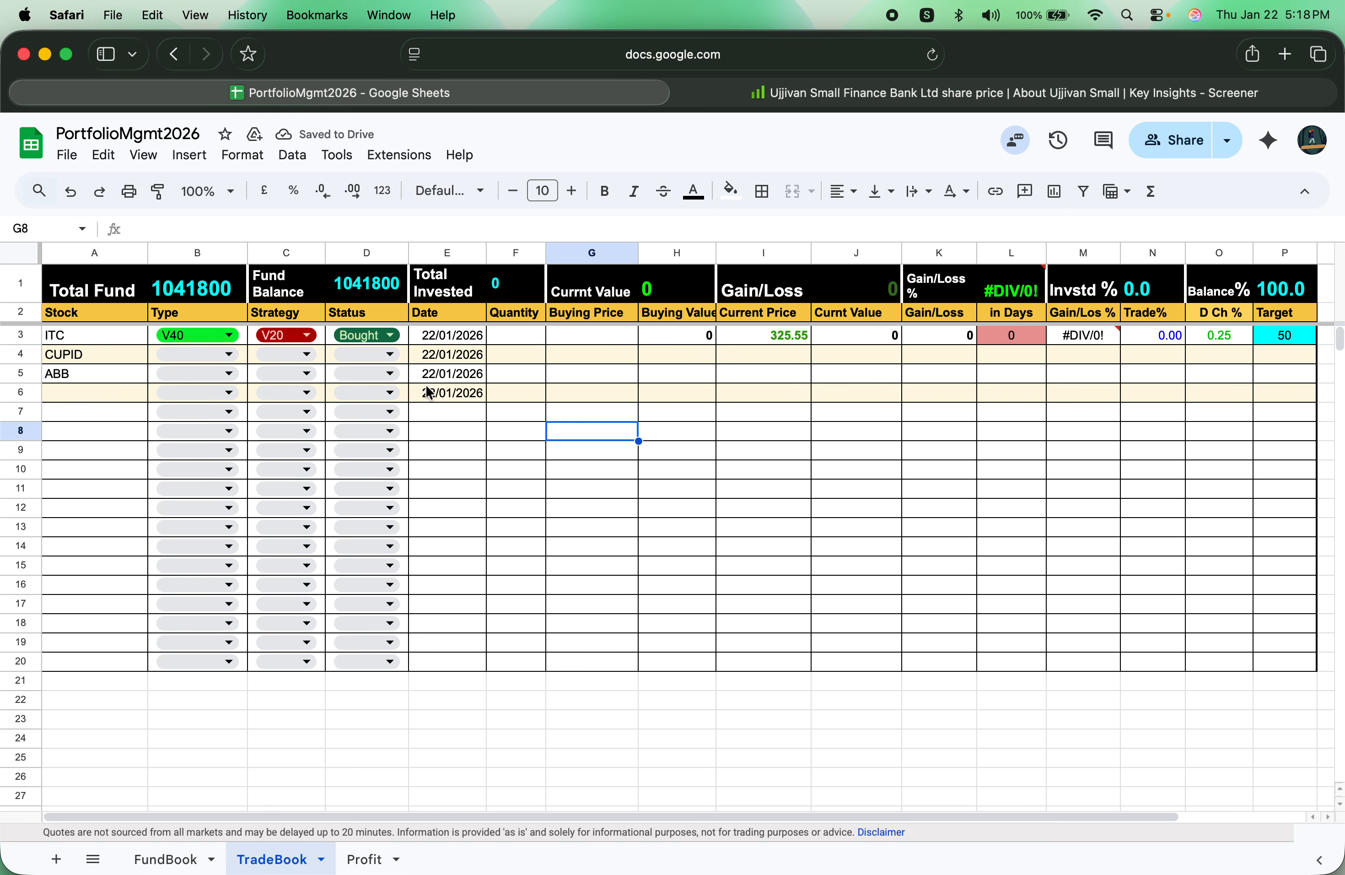
Step: Fill the ITC row's formulas and Target value from H3:P3 down through row 6
{"action": "left_click", "coordinate": [758, 339]}
{"action": "left_click_drag", "start_coordinate": [758, 335], "coordinate": [1215, 339]}
{"action": "left_click_drag", "start_coordinate": [670, 341], "coordinate": [1305, 396]}
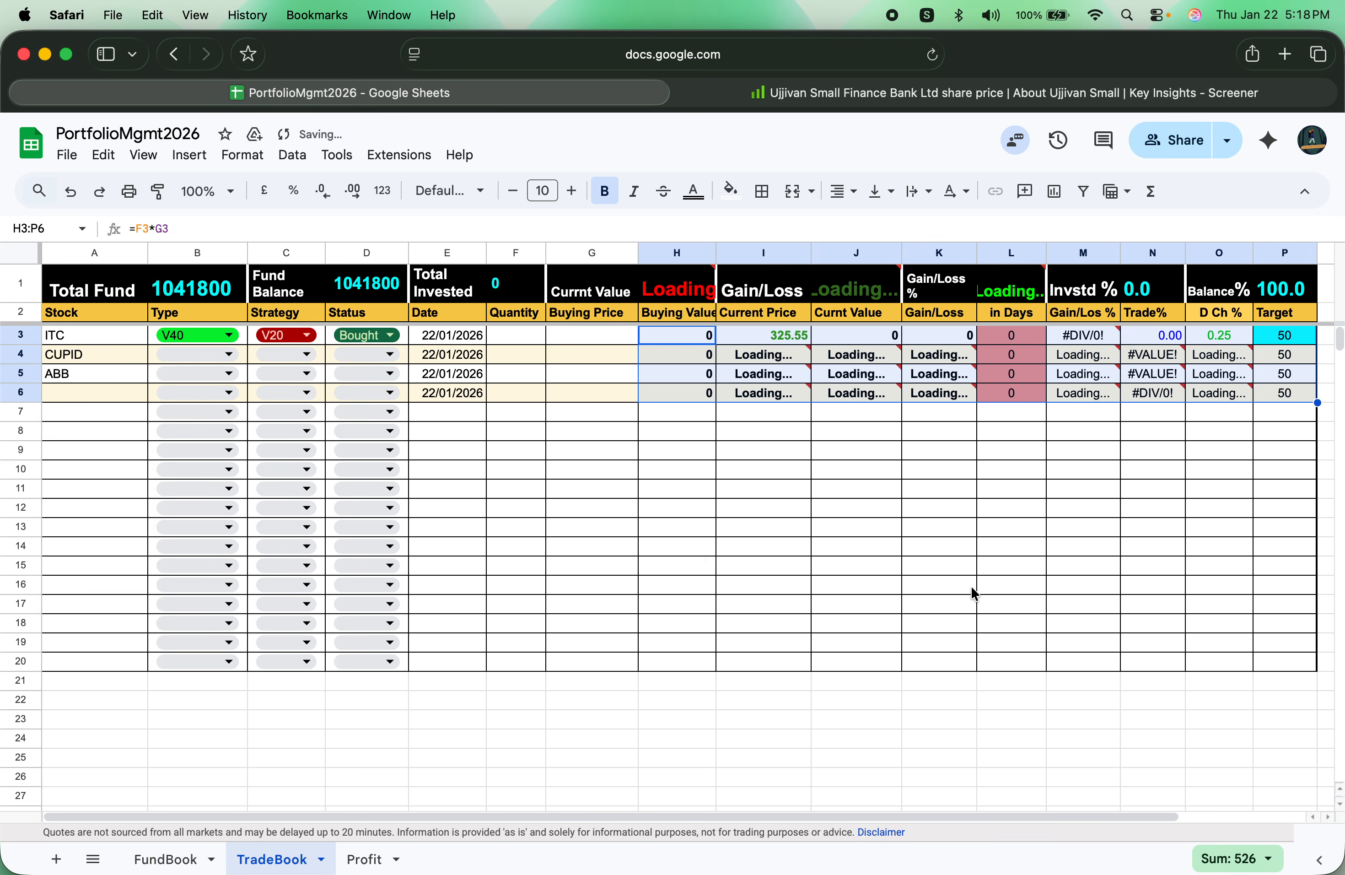
{"action": "left_click", "coordinate": [1012, 534]}
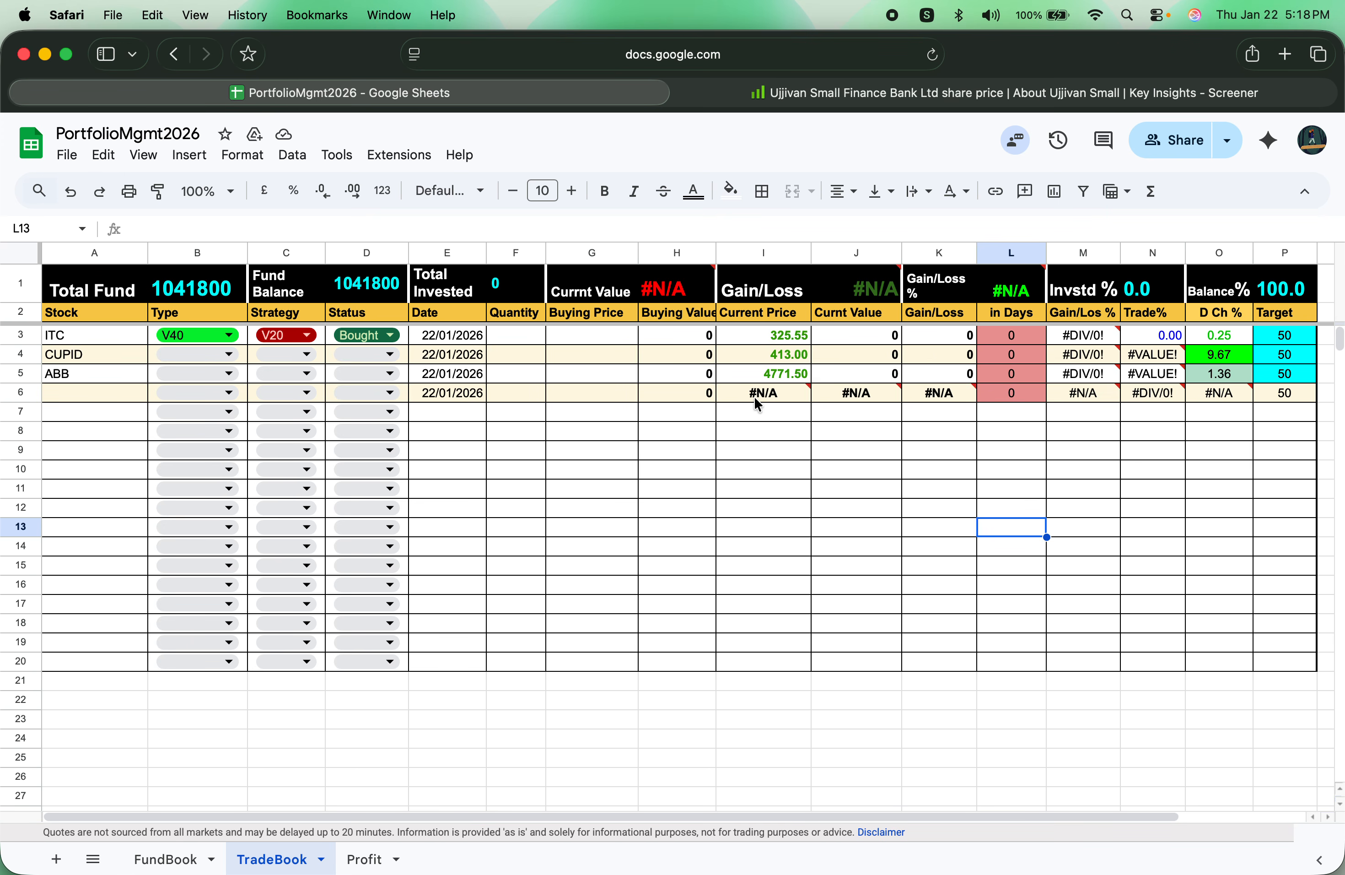
Step: Clear the surplus entries in E6:P6 and the Target values in P3:P5
{"action": "left_click_drag", "start_coordinate": [486, 393], "coordinate": [1288, 403]}
{"action": "key", "text": "Delete"}
{"action": "left_click_drag", "start_coordinate": [1275, 336], "coordinate": [1274, 370]}
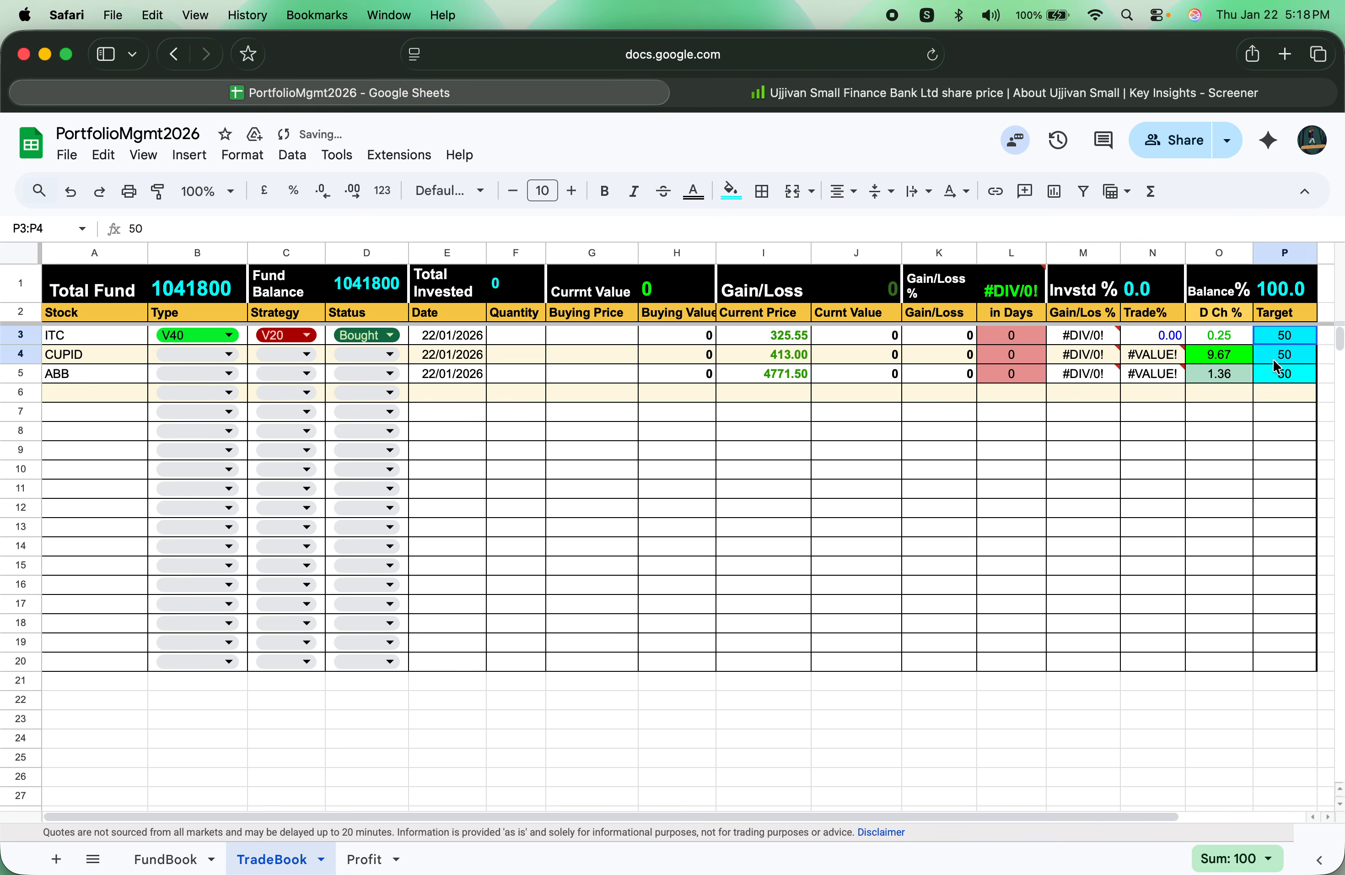
{"action": "key", "text": "Delete"}
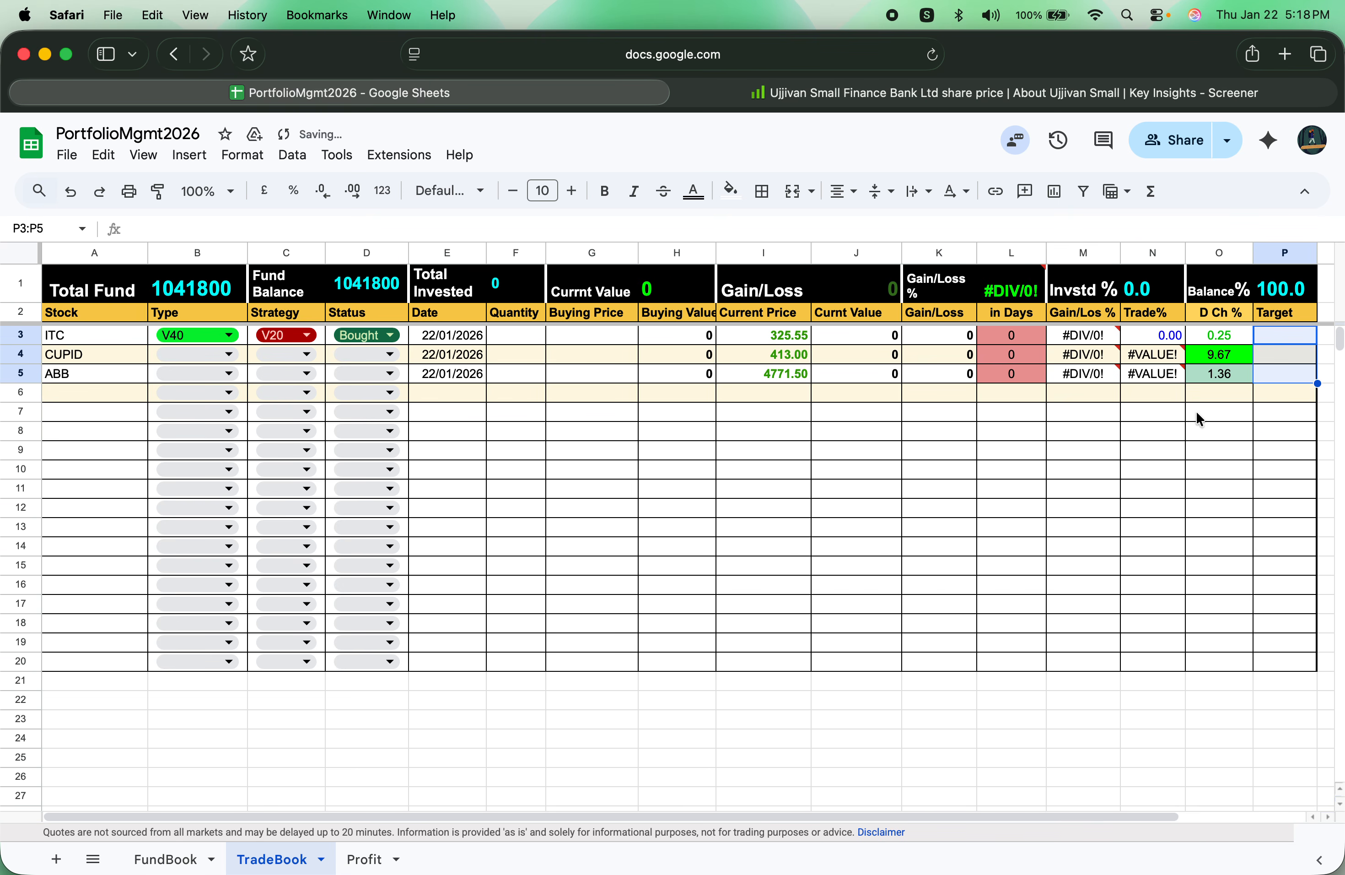
{"action": "left_click", "coordinate": [1037, 454]}
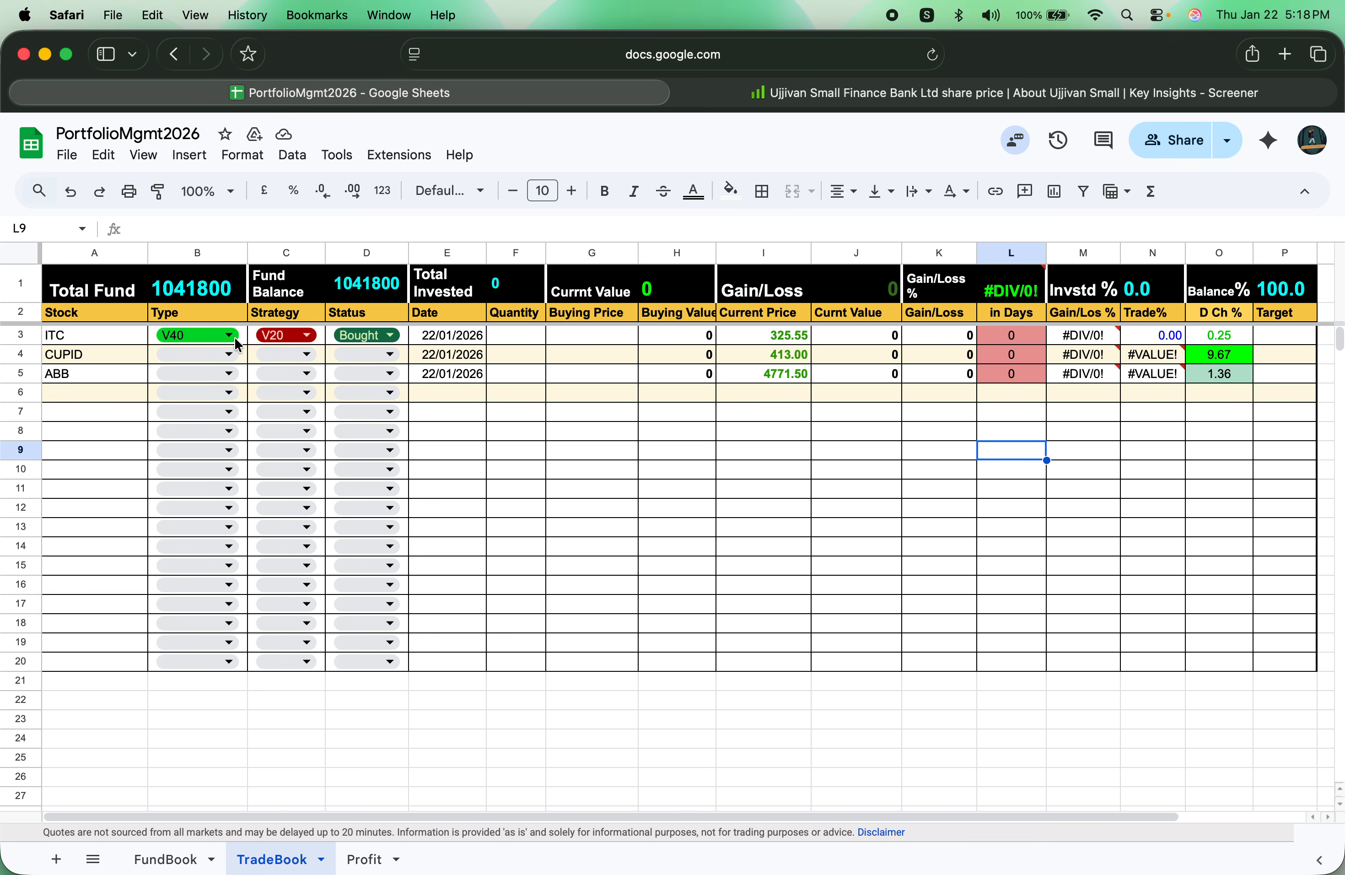
Step: Enter a Quantity of 100 for both ITC in F3 and CUPID in F4
{"action": "left_click", "coordinate": [511, 336]}
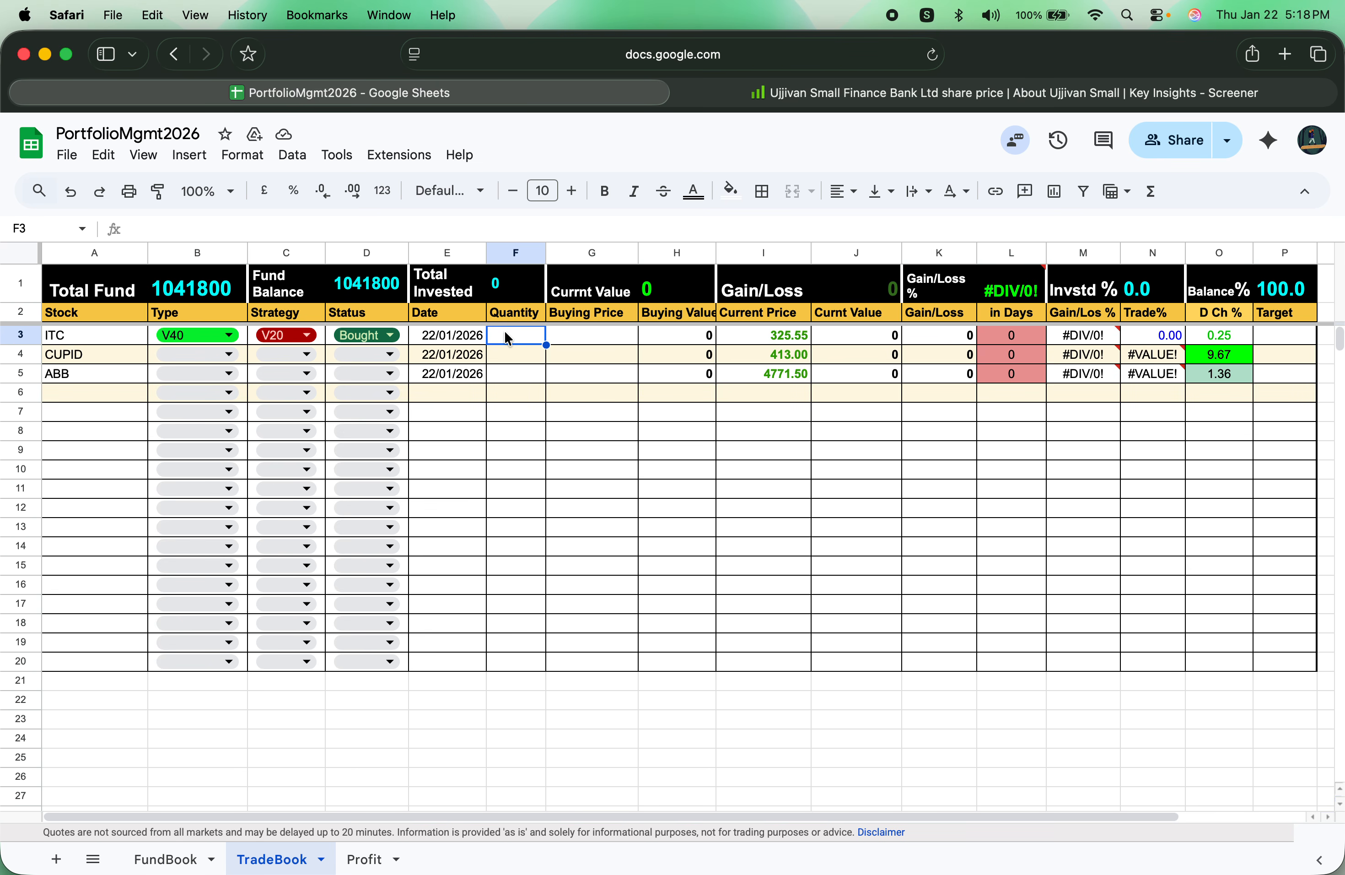
{"action": "type", "text": "100"}
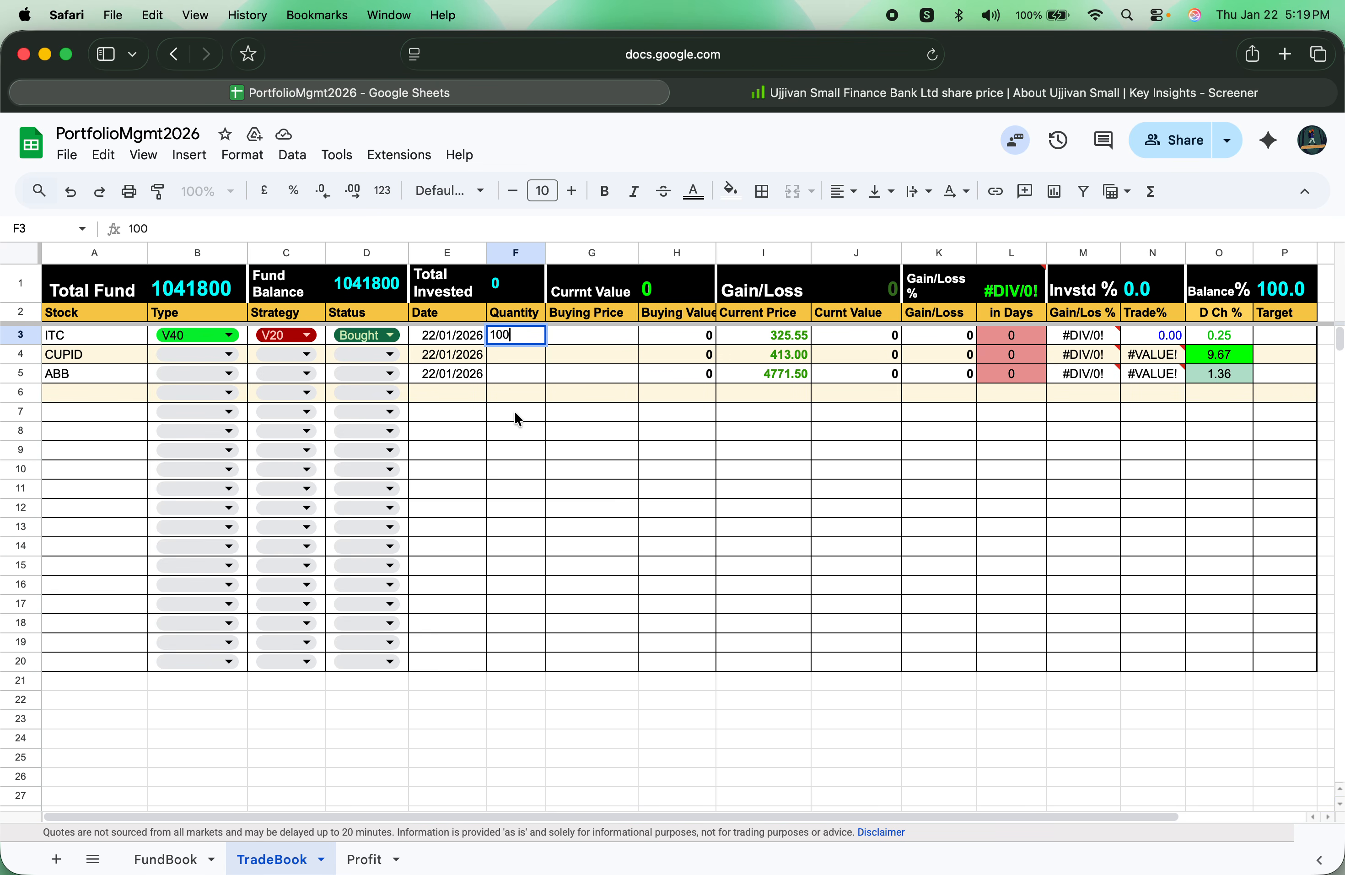
{"action": "left_click", "coordinate": [537, 359]}
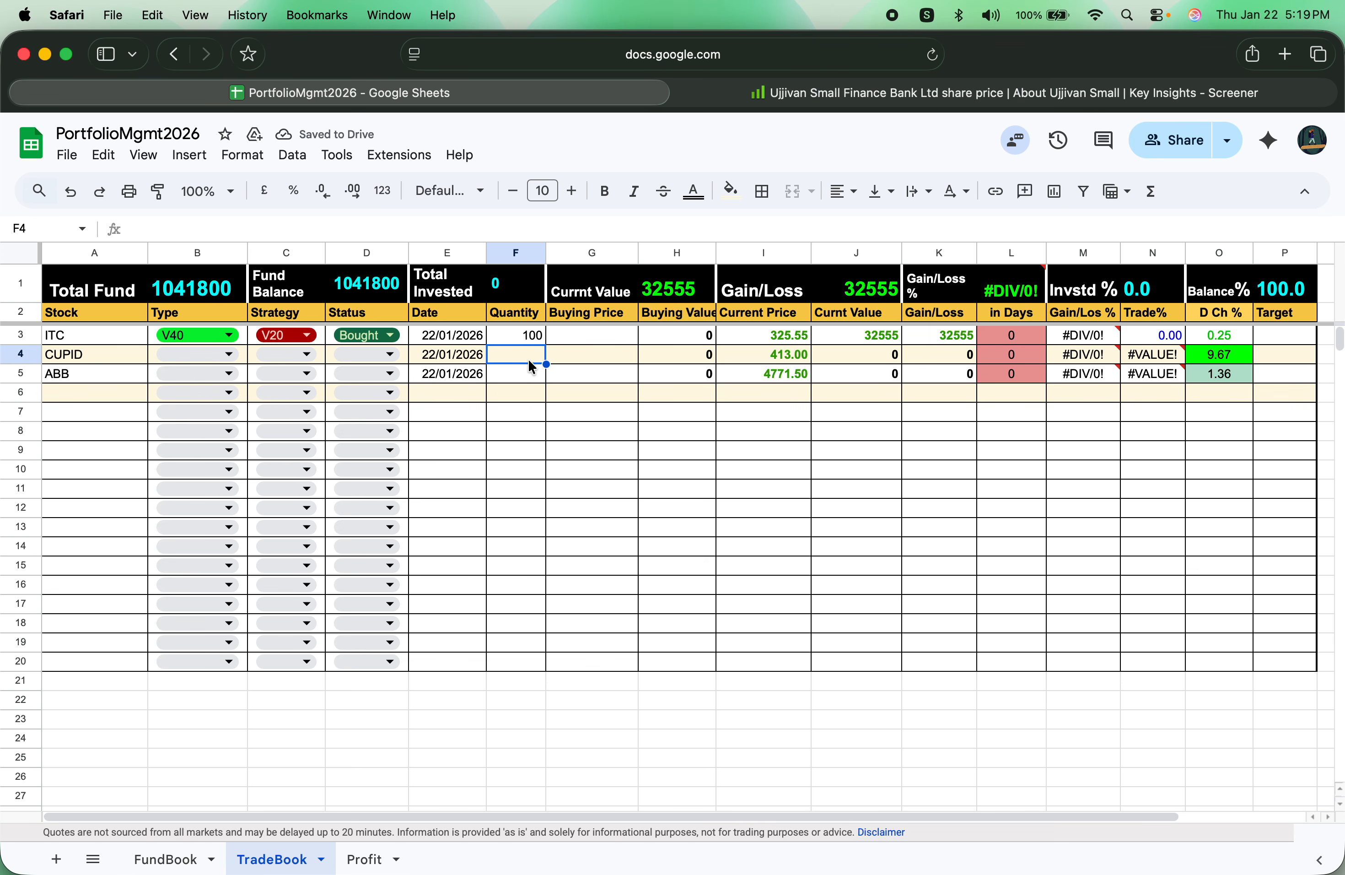
{"action": "type", "text": "100"}
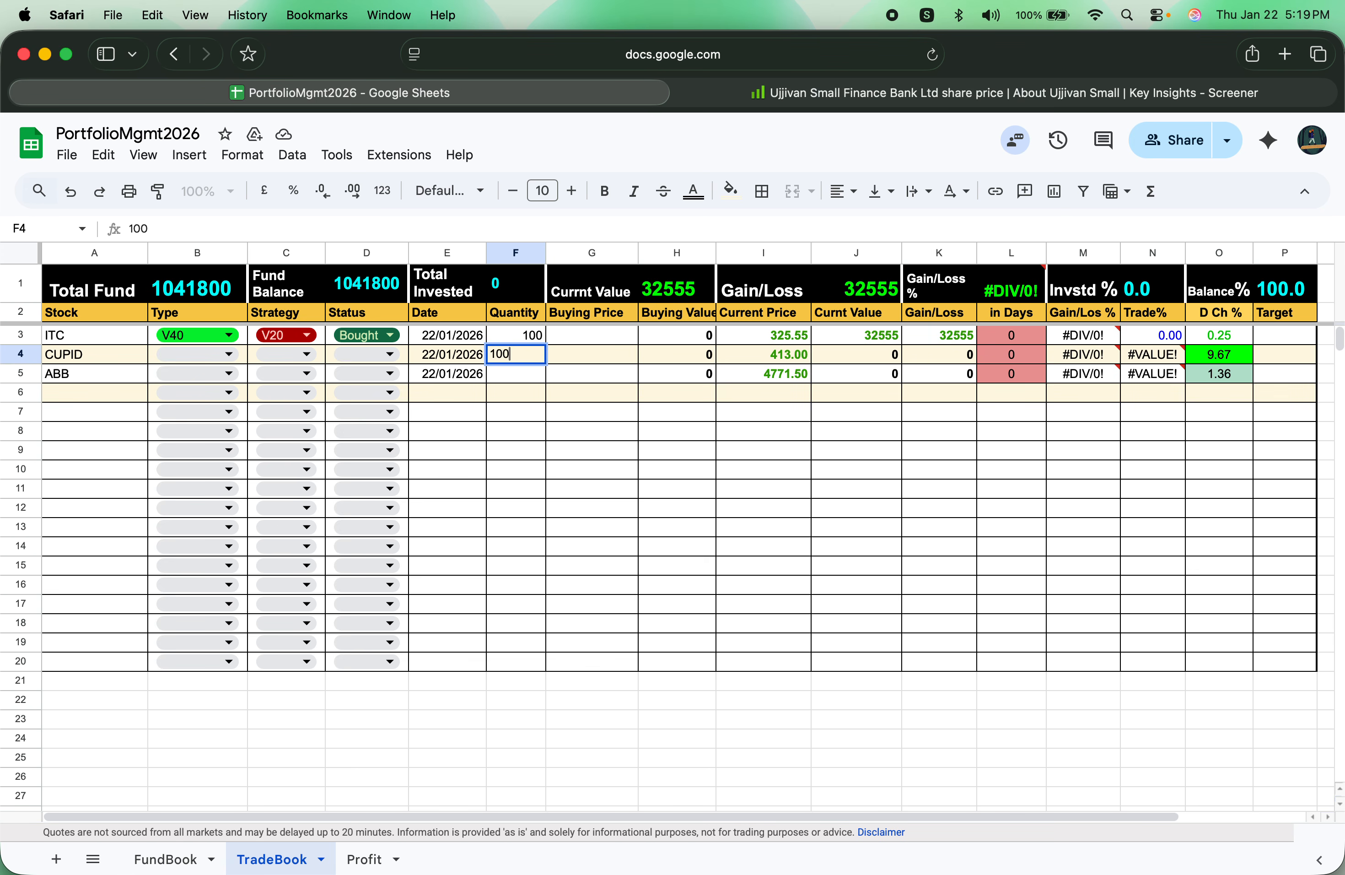
Step: Enter a quantity of 100 for both the CUPID and ABB rows
{"action": "key", "text": "Return"}
{"action": "type", "text": "100"}
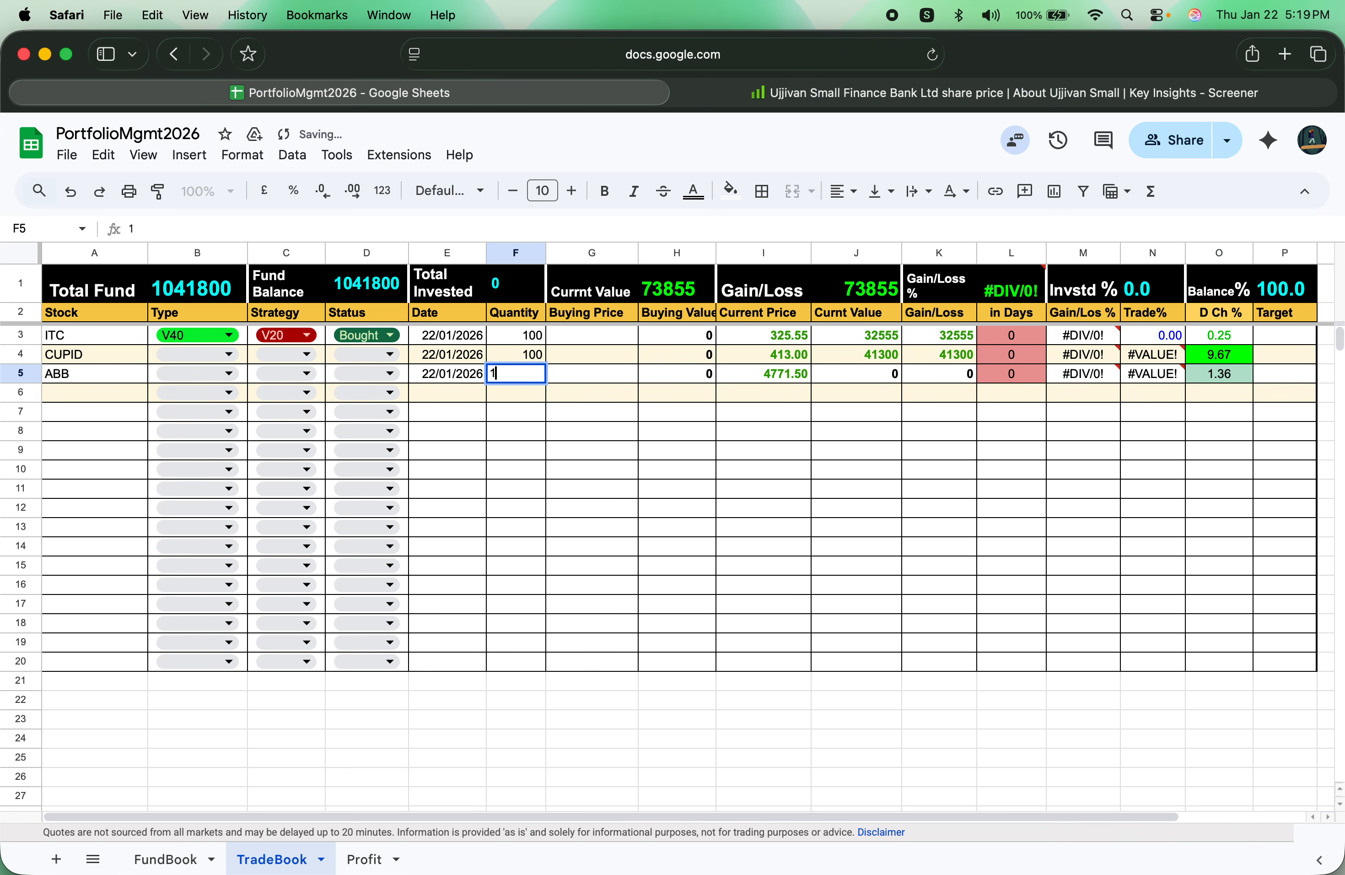
{"action": "left_click", "coordinate": [578, 430]}
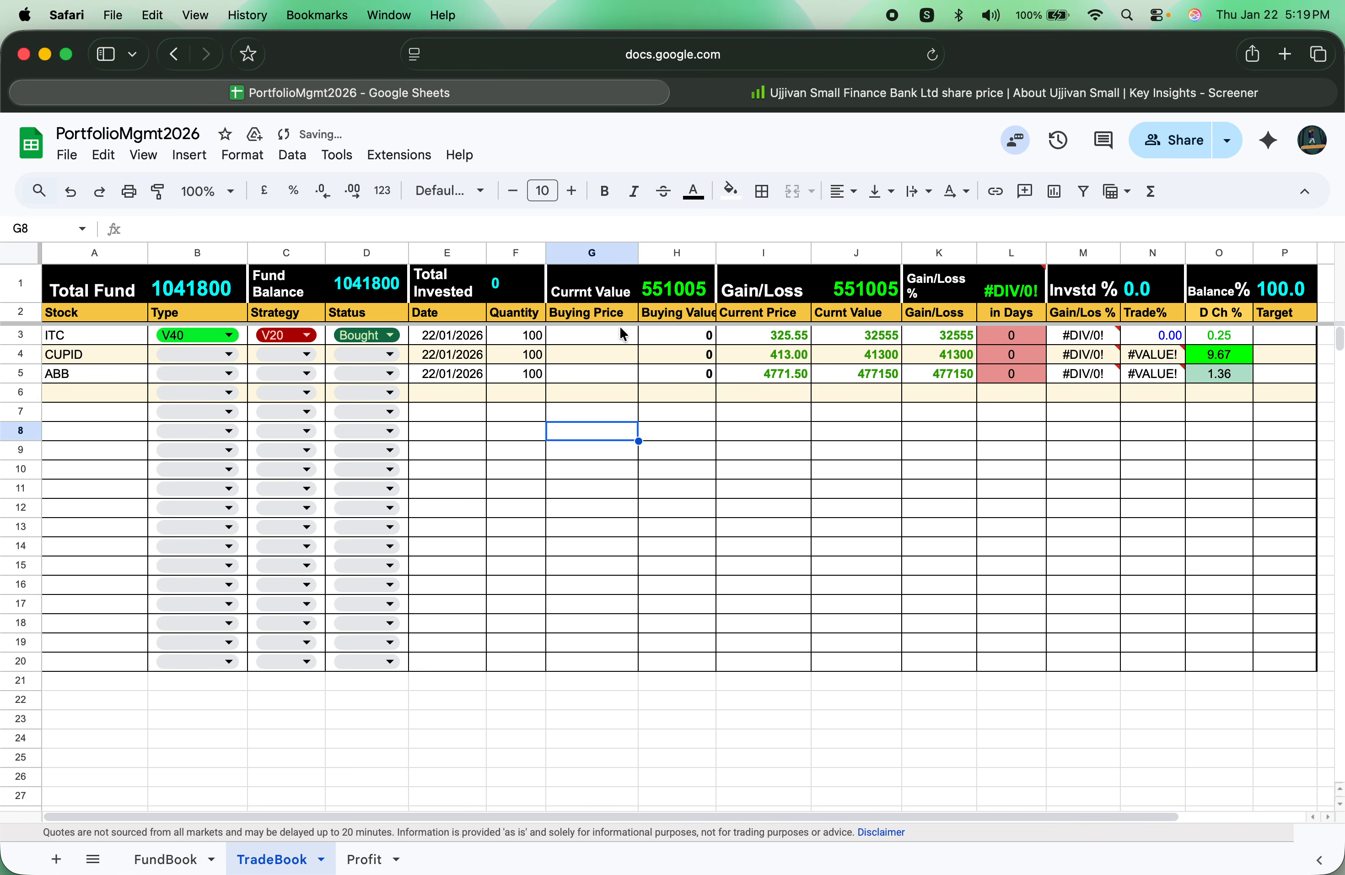
Step: Enter the buying prices: 325 for ITC, 413 for CUPID and 4771 for ABB
{"action": "left_click", "coordinate": [614, 328]}
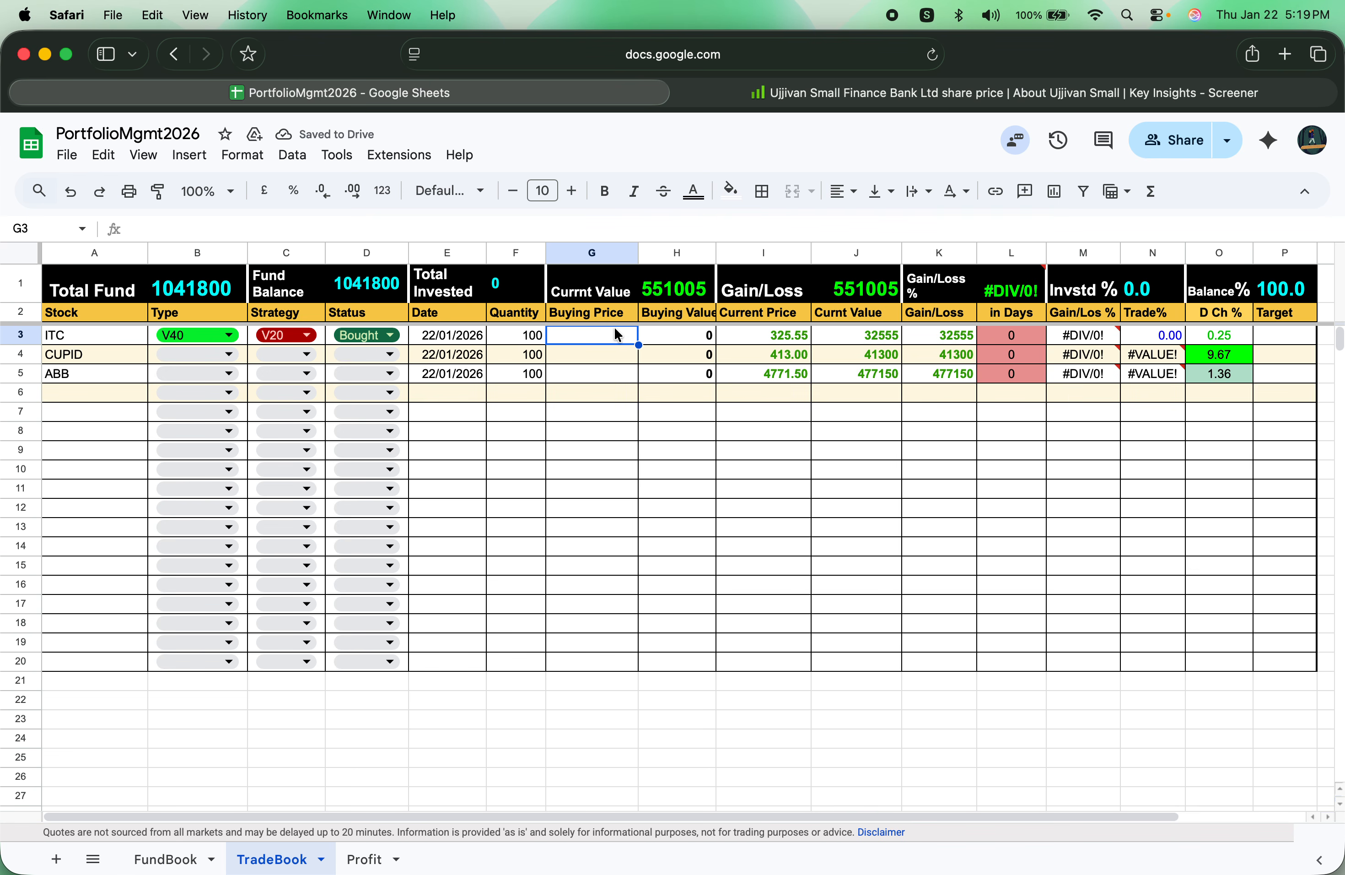
{"action": "type", "text": "325"}
{"action": "key", "text": "Return"}
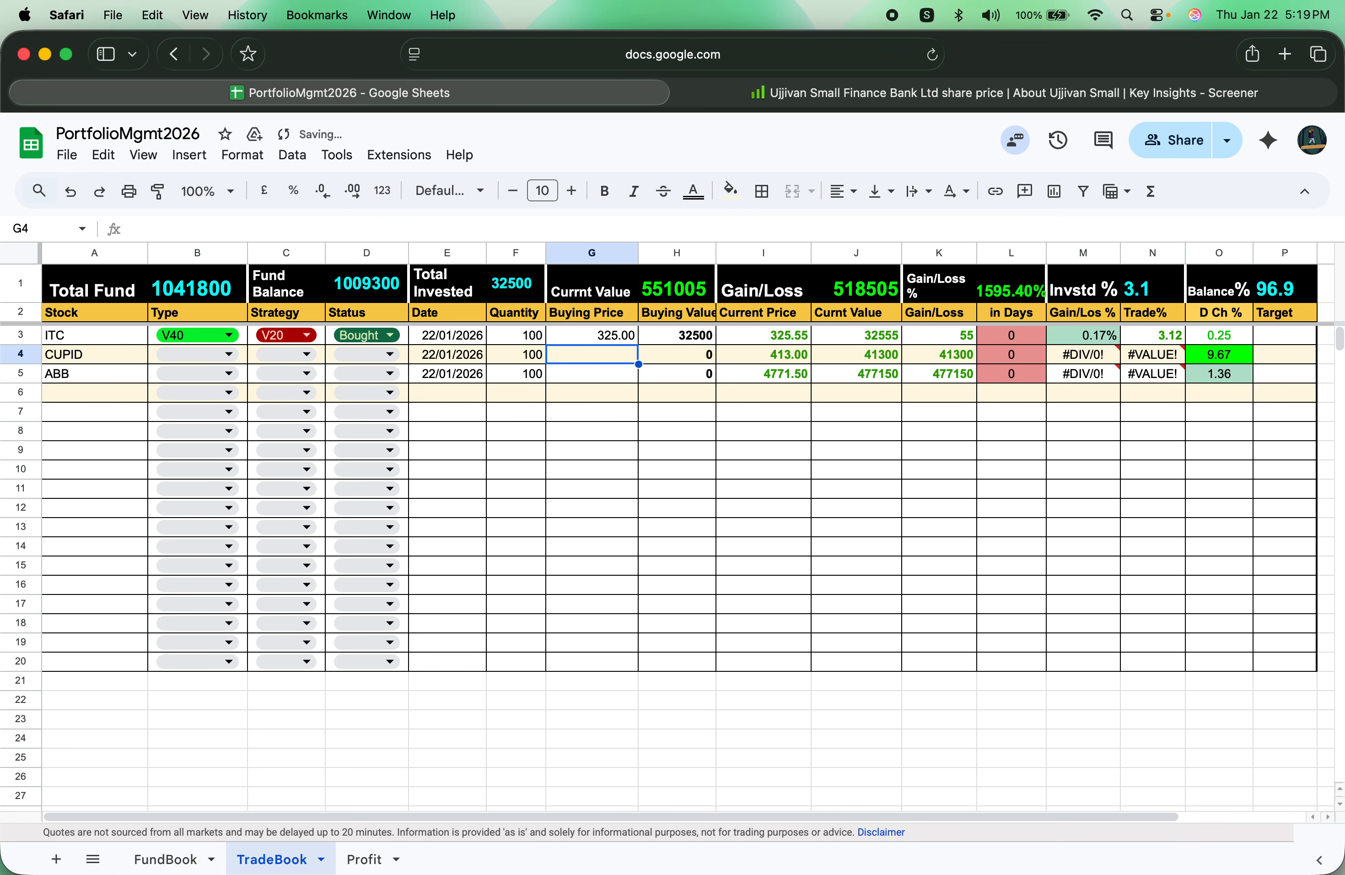
{"action": "type", "text": "13"}
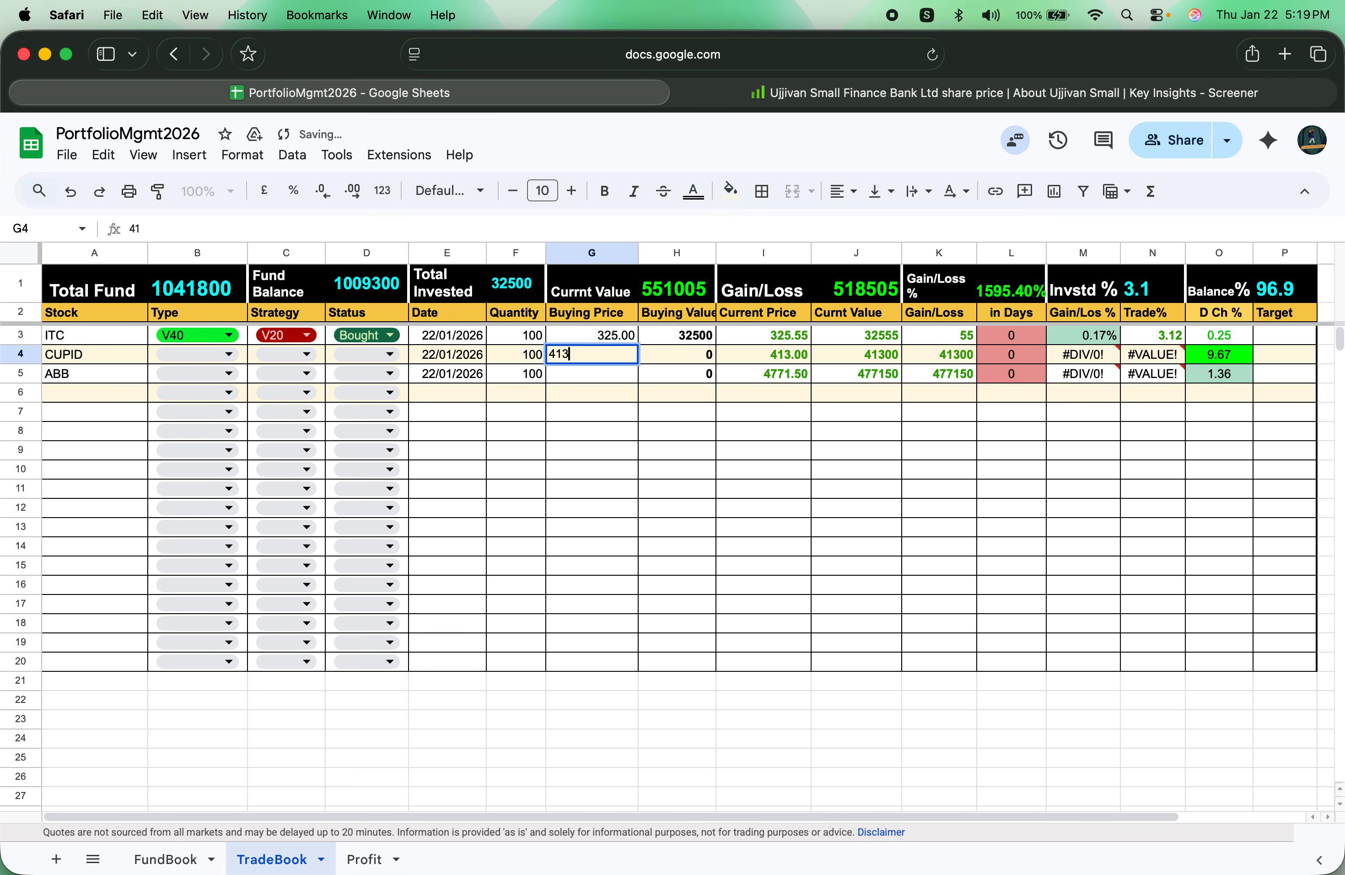
{"action": "key", "text": "Return"}
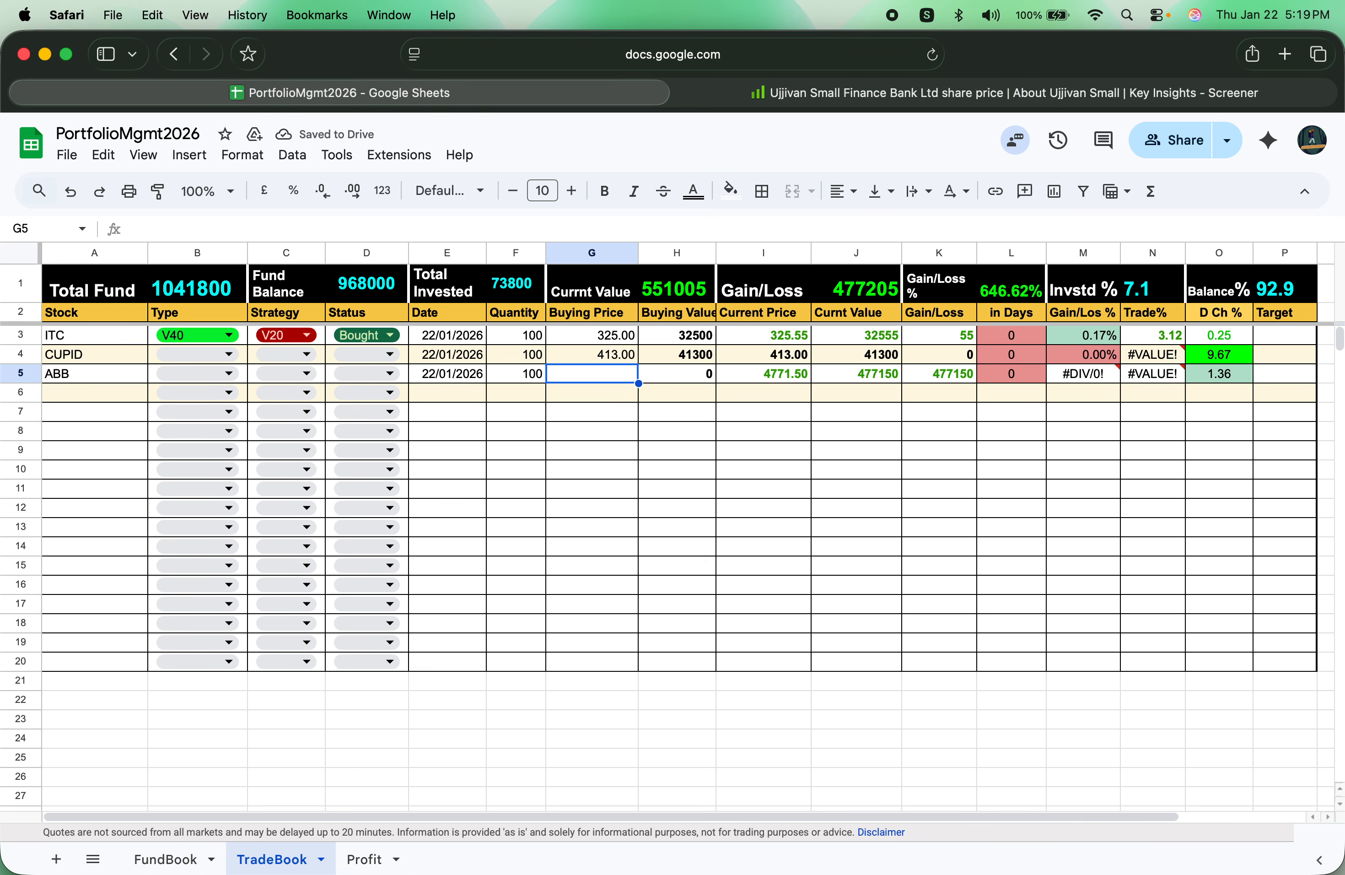
{"action": "type", "text": "4771"}
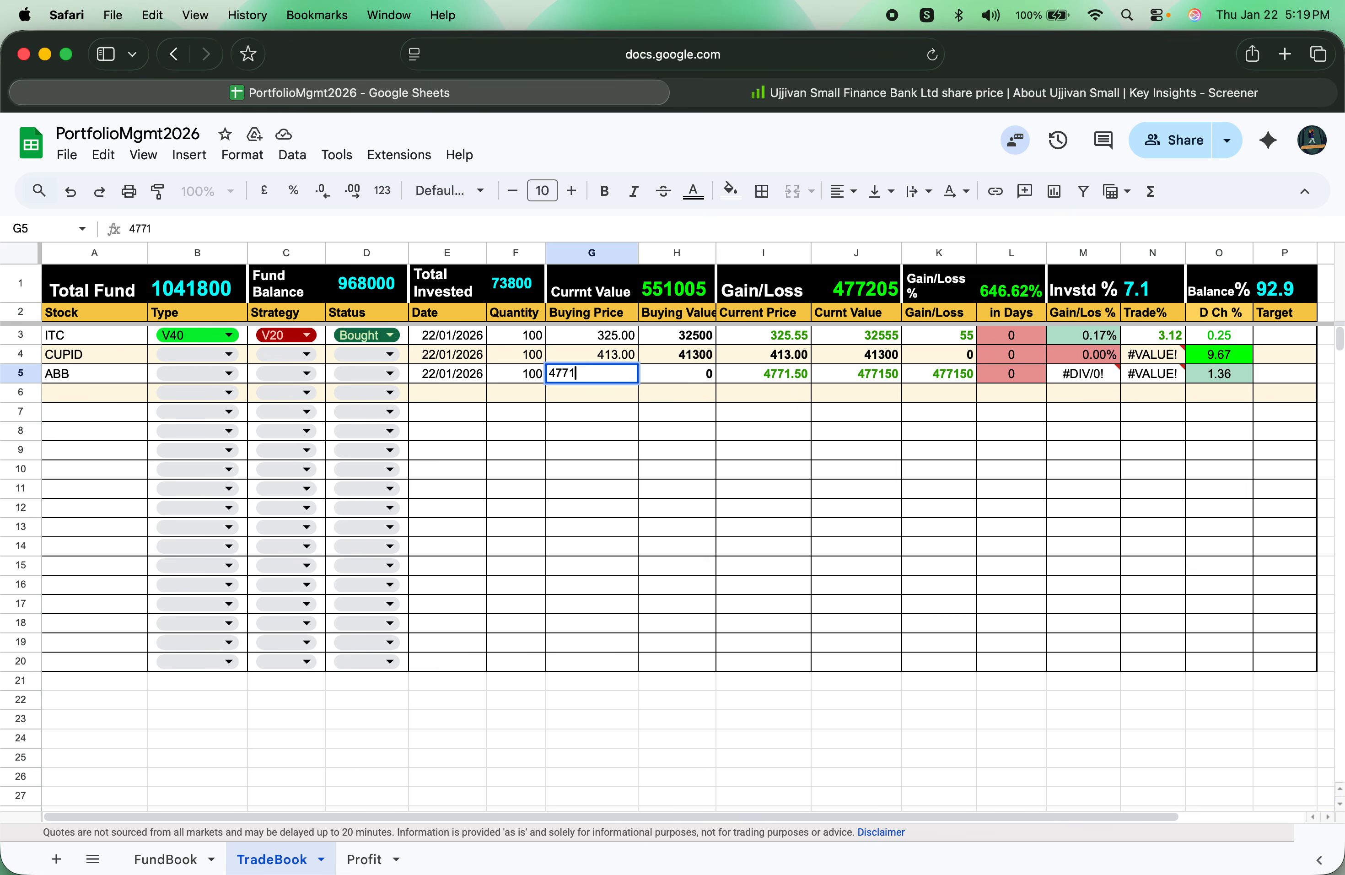
{"action": "key", "text": "Return"}
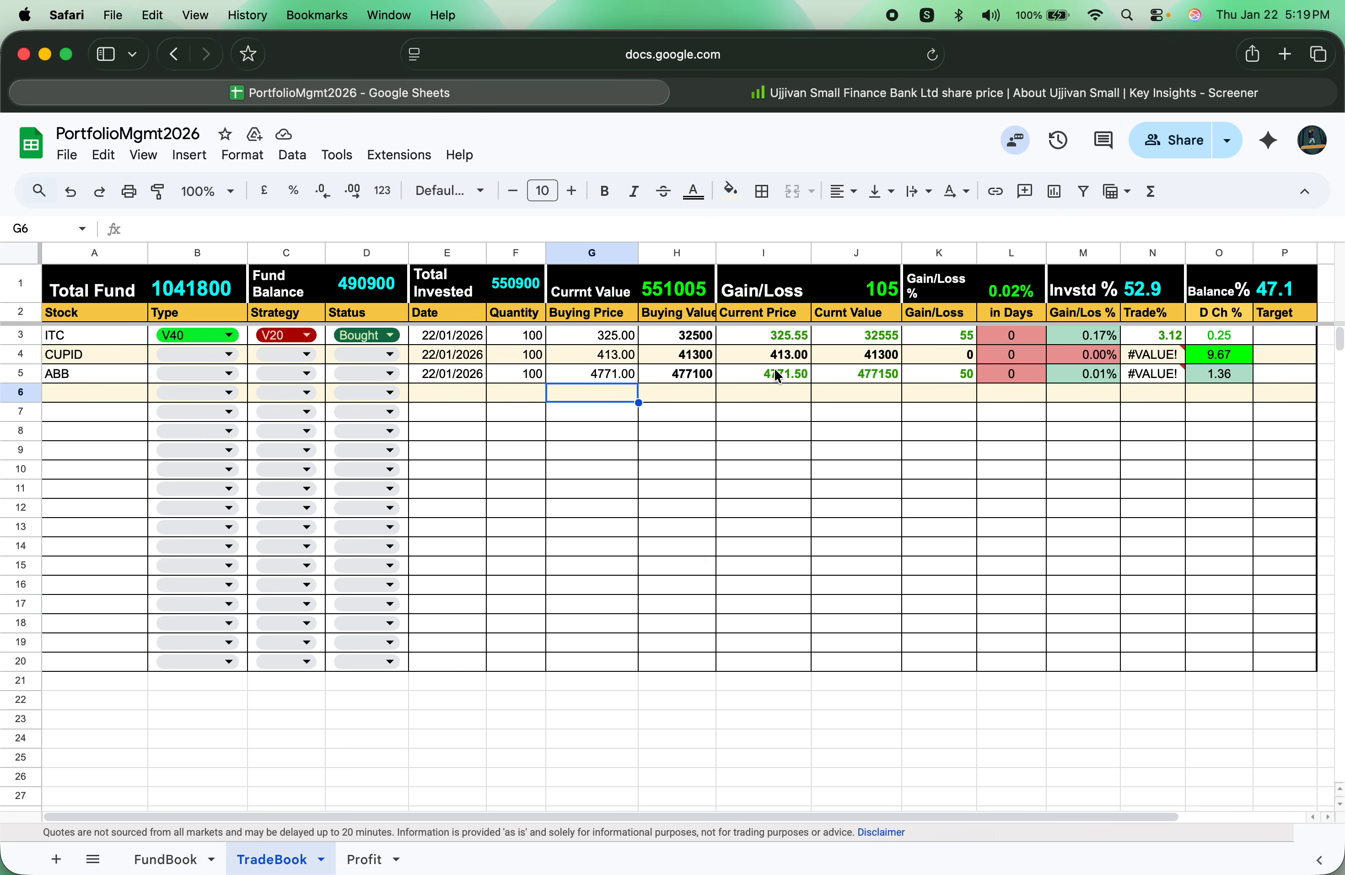
Step: Check the current price cells of CUPID and ITC and set ITC's buying price to 326
{"action": "left_click_drag", "start_coordinate": [723, 359], "coordinate": [960, 356]}
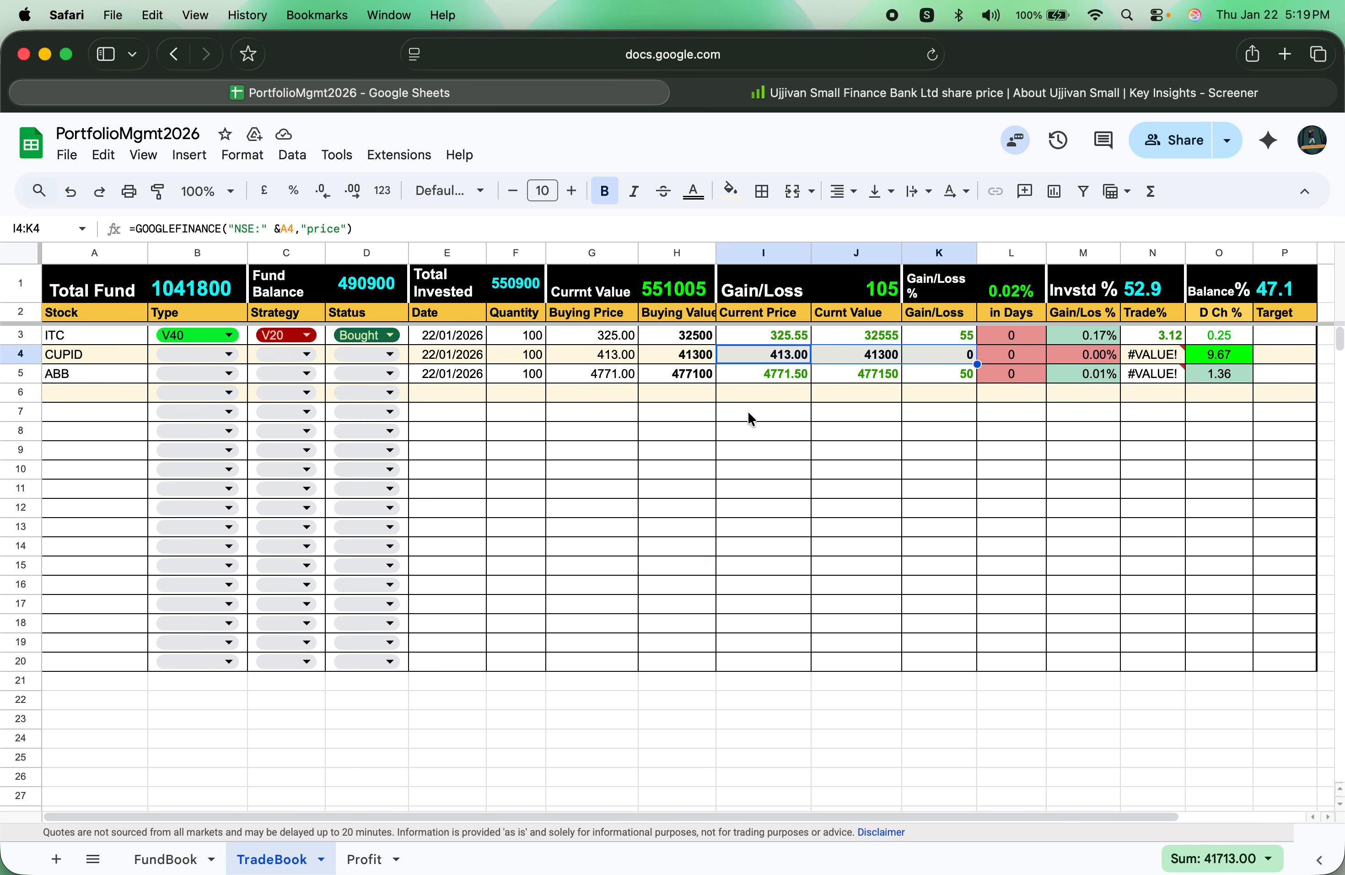
{"action": "left_click", "coordinate": [746, 470]}
{"action": "left_click", "coordinate": [760, 334]}
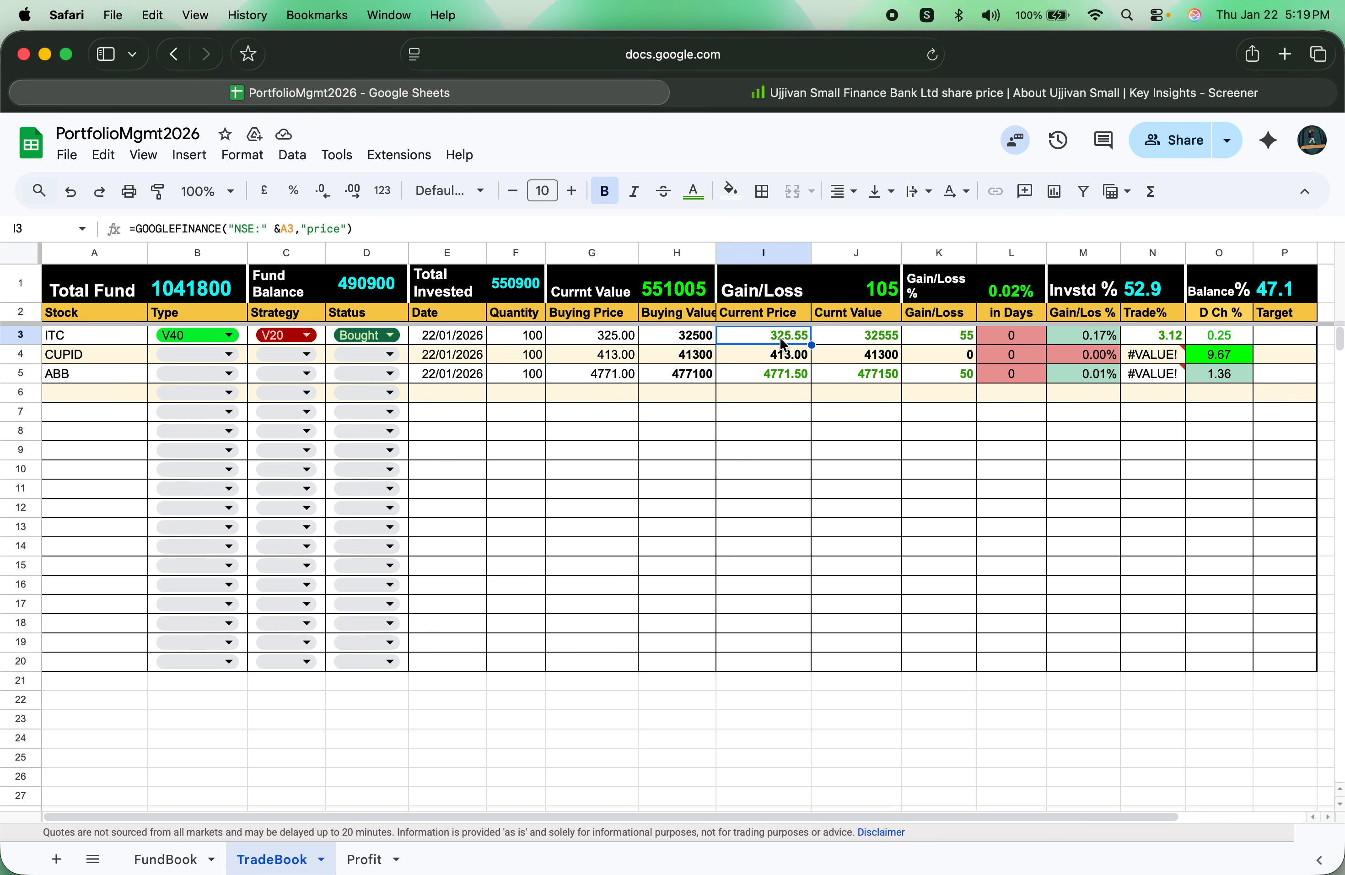
{"action": "double_click", "coordinate": [609, 343]}
{"action": "key", "text": "BackSpace"}
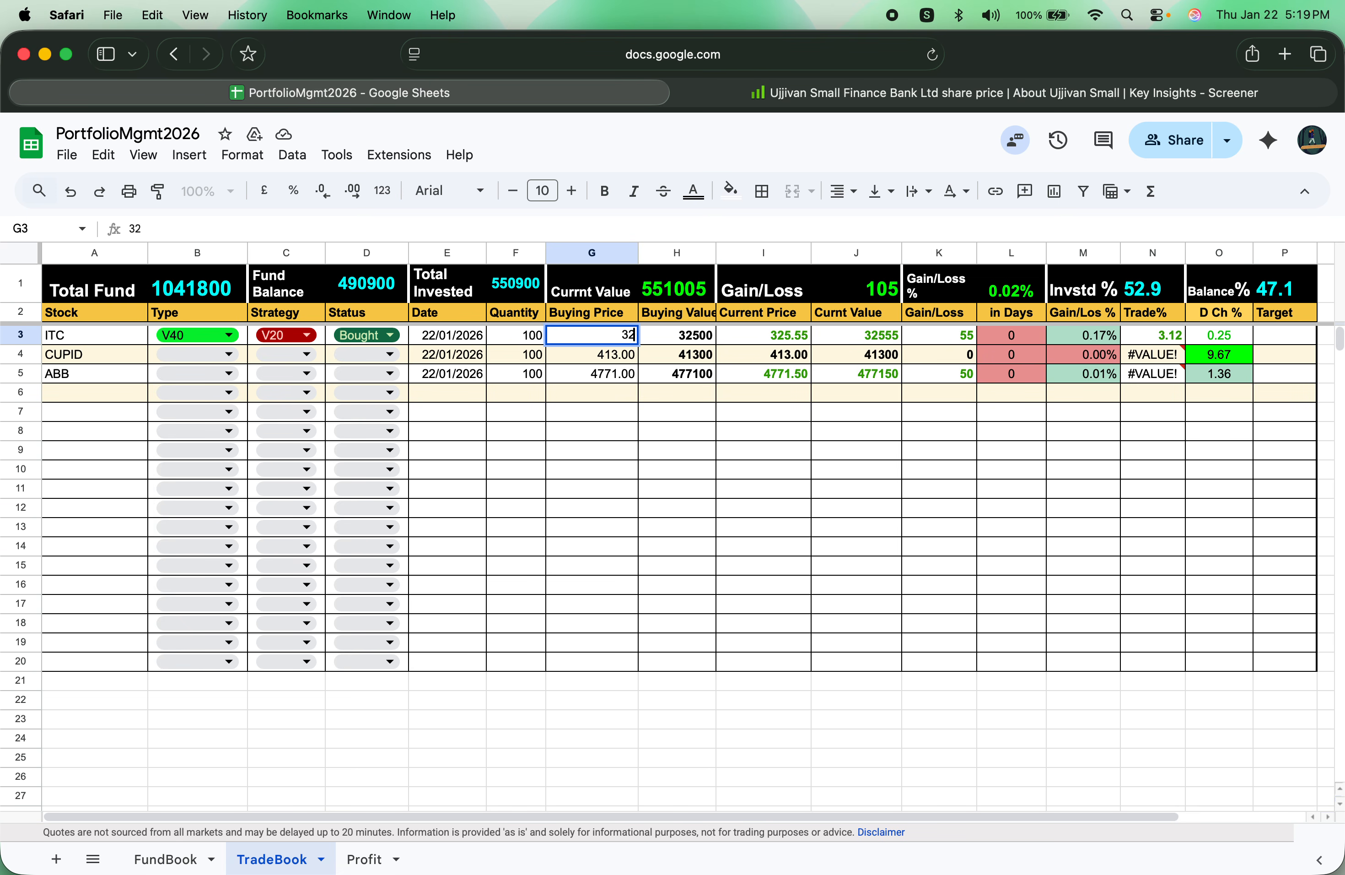
{"action": "type", "text": "6"}
{"action": "key", "text": "Return"}
{"action": "left_click", "coordinate": [787, 431]}
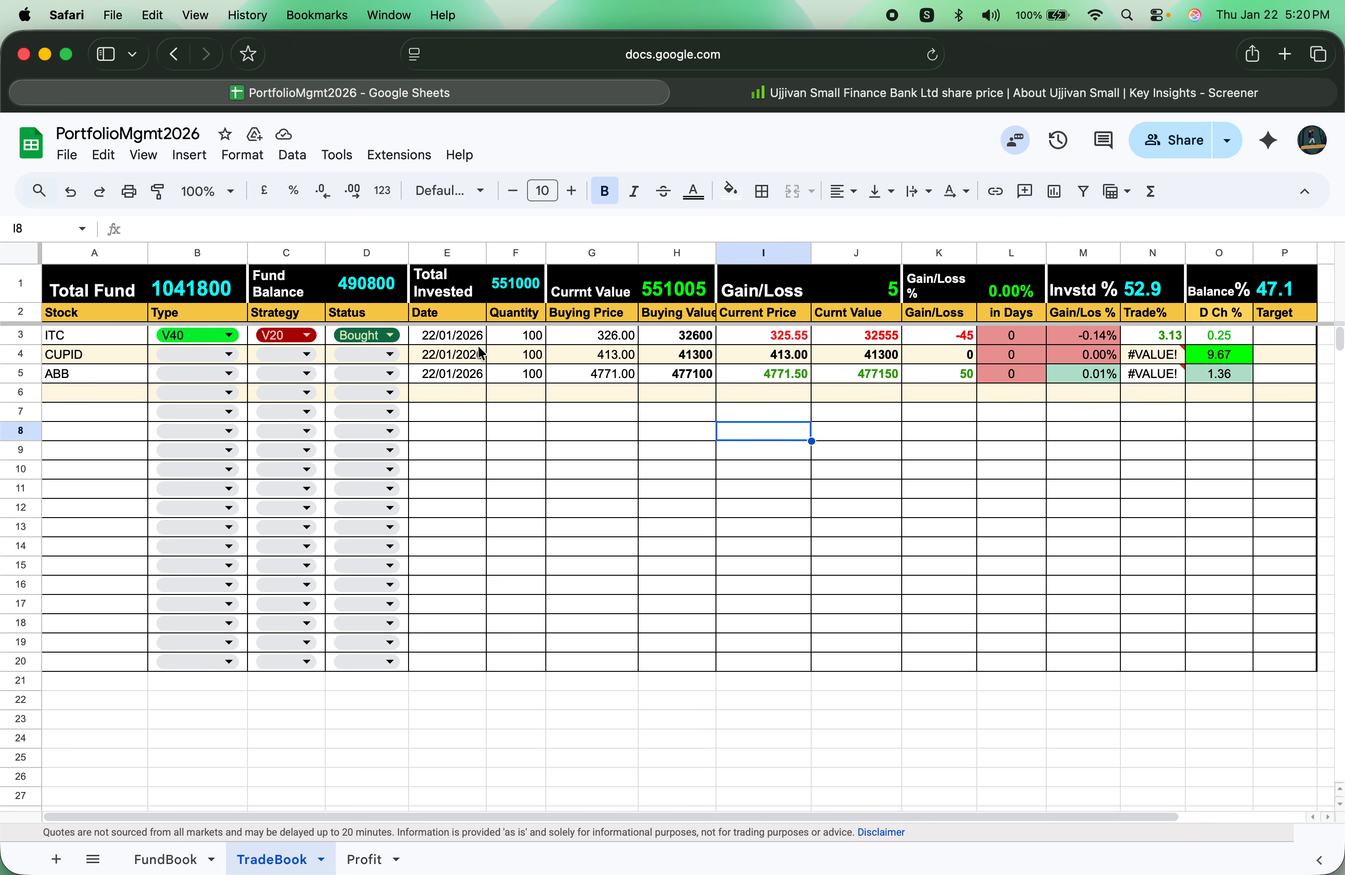
Step: Examine the holding days of the three stocks and the Gain/Los % formulas for ITC and CUPID
{"action": "left_click", "coordinate": [1021, 329]}
{"action": "left_click", "coordinate": [1018, 372], "text": "shift"}
{"action": "left_click", "coordinate": [1030, 438]}
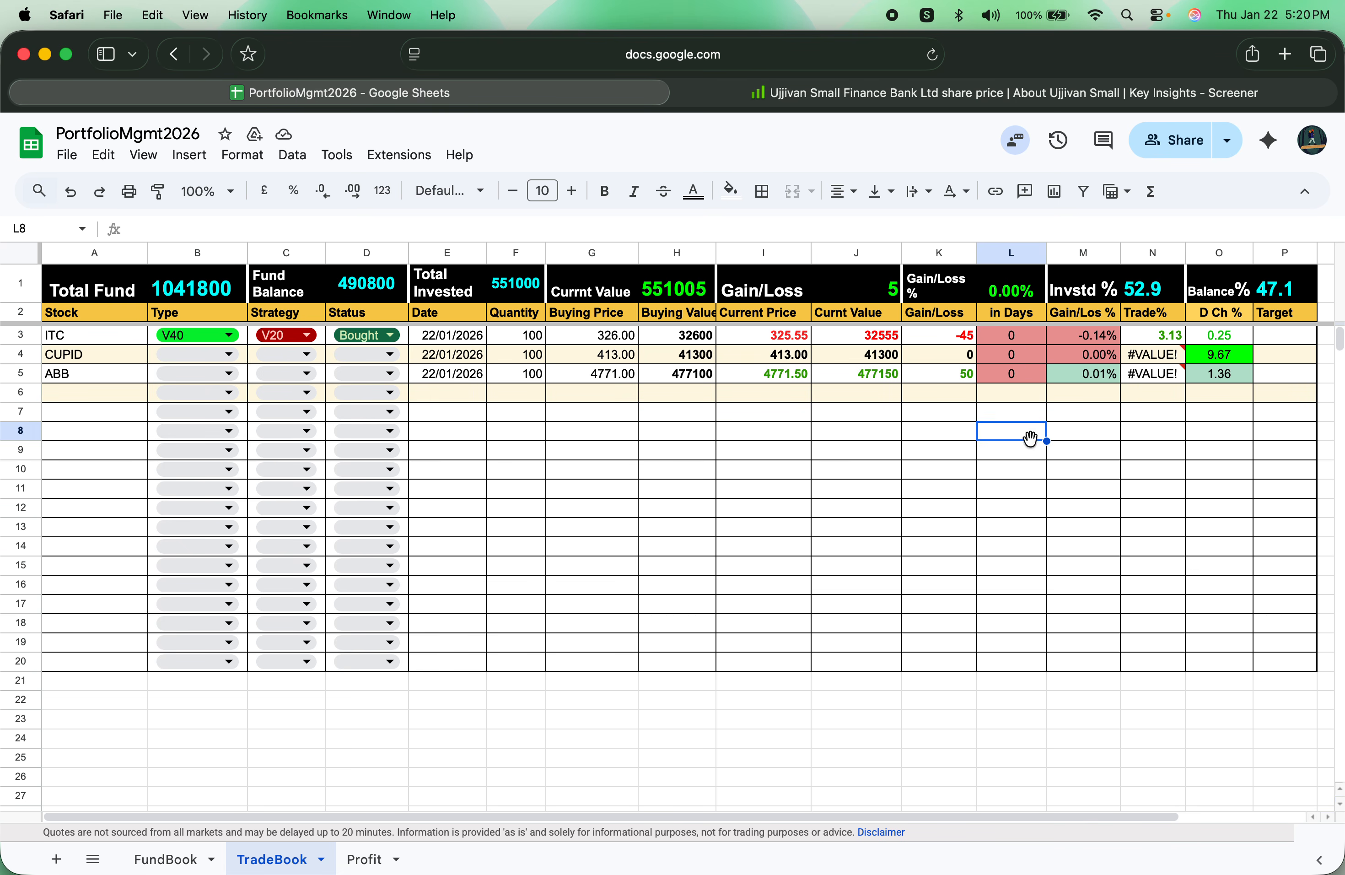
{"action": "left_click", "coordinate": [1103, 340]}
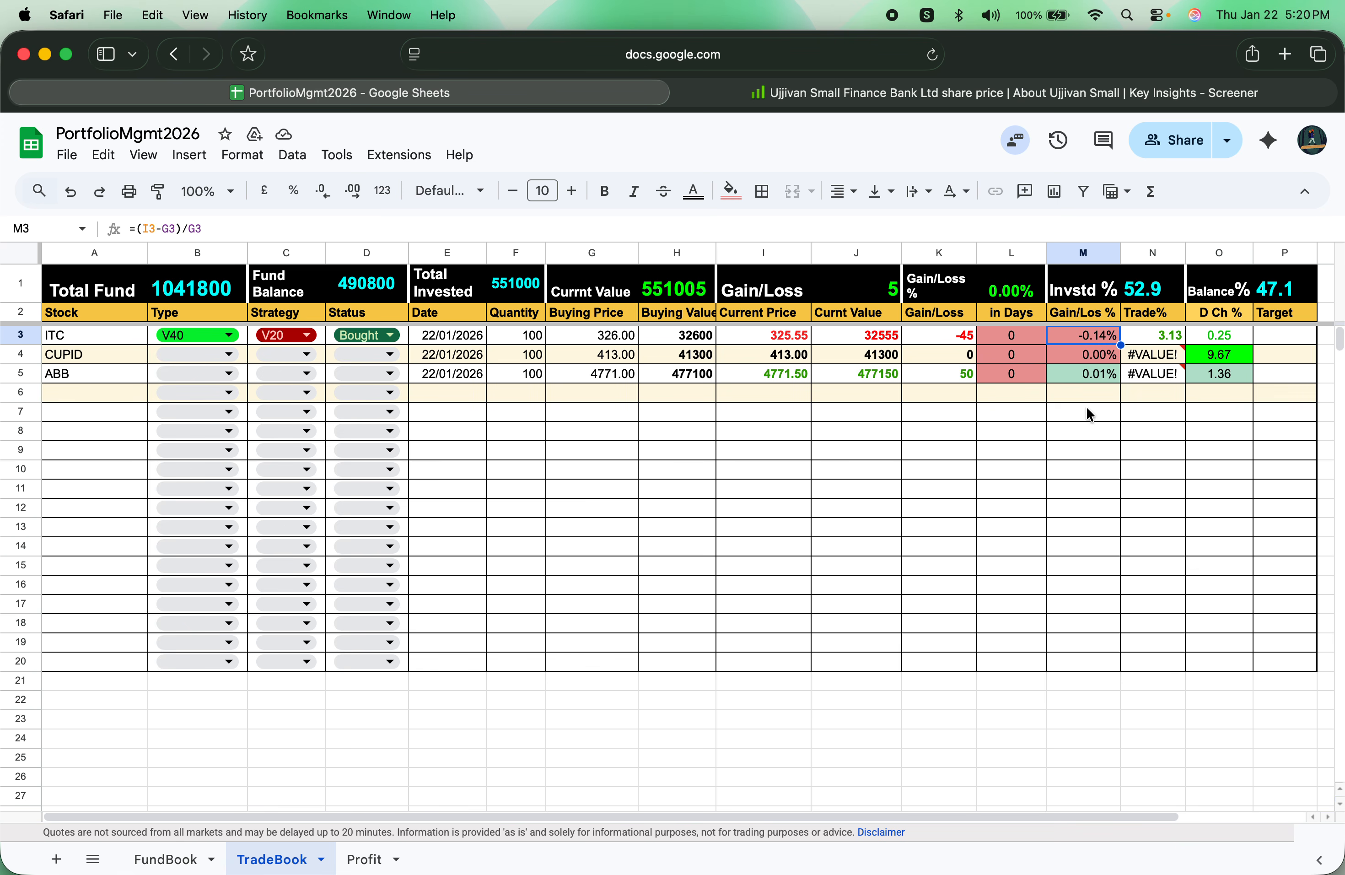
{"action": "left_click", "coordinate": [1084, 430]}
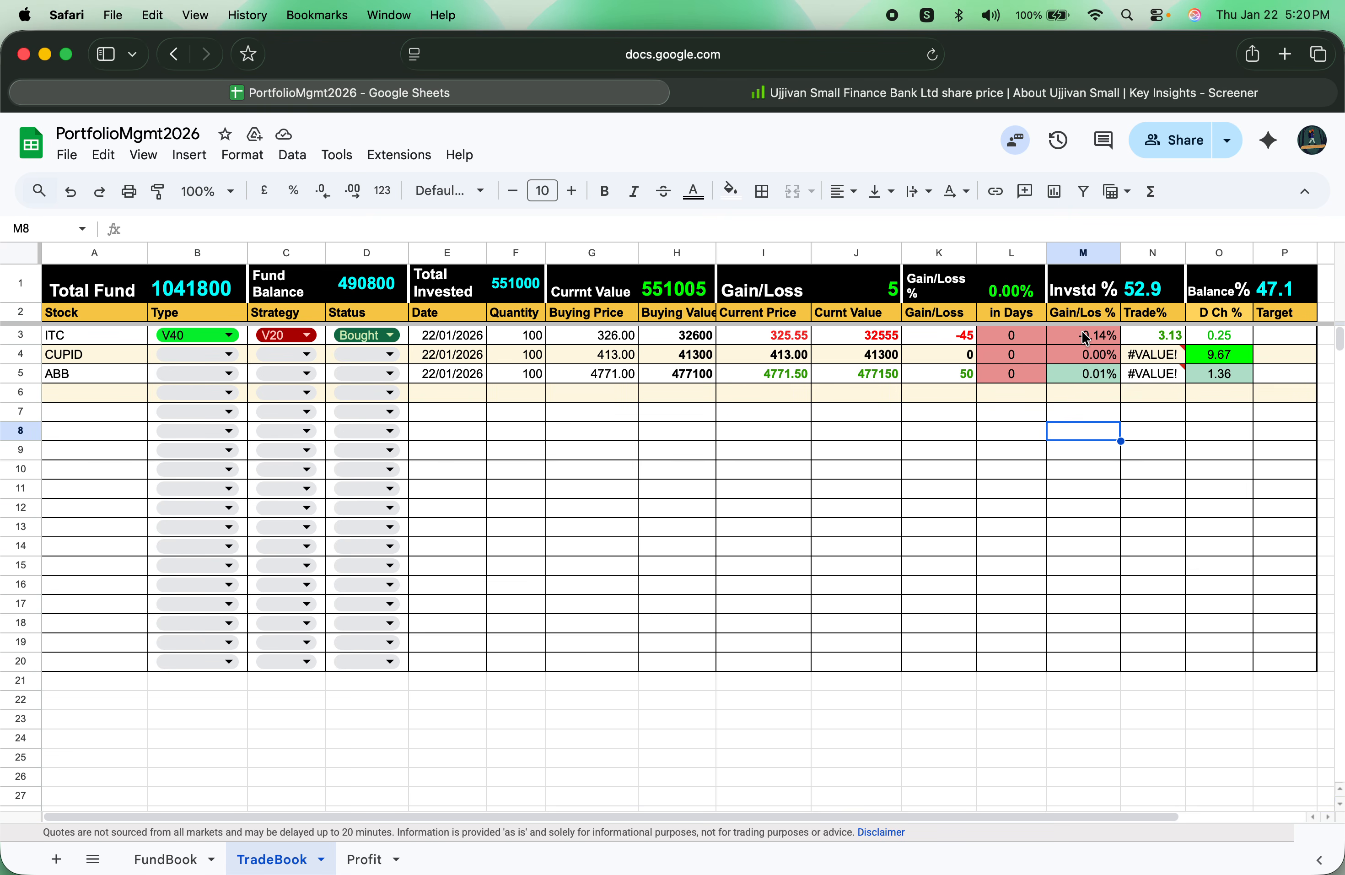
{"action": "left_click", "coordinate": [1090, 357]}
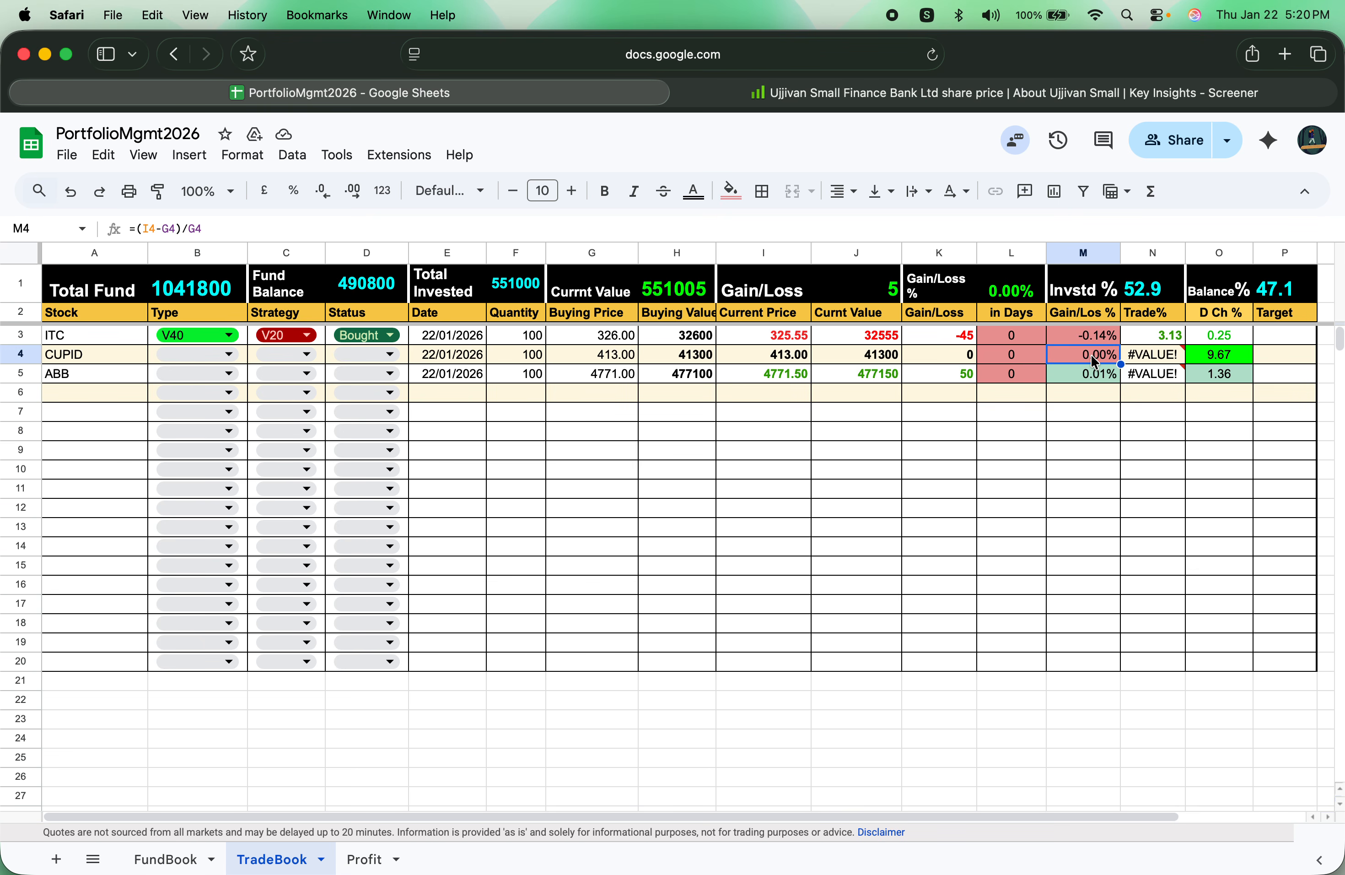
Step: Correct the Trade% formulas to divide by B1: =H4*100/B1 for CUPID and =H5*100/B1 for ABB
{"action": "left_click", "coordinate": [1150, 333]}
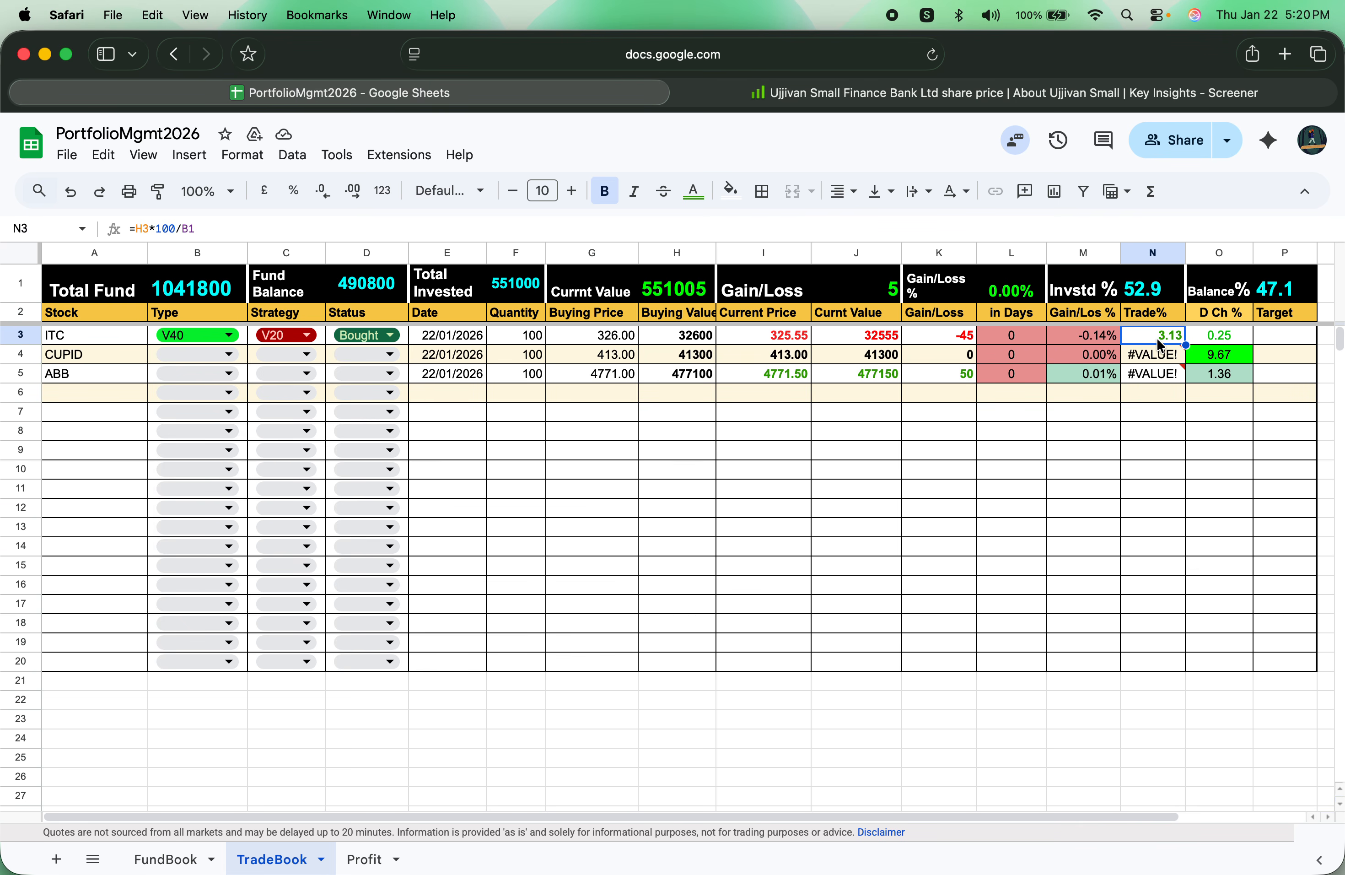
{"action": "double_click", "coordinate": [1157, 353]}
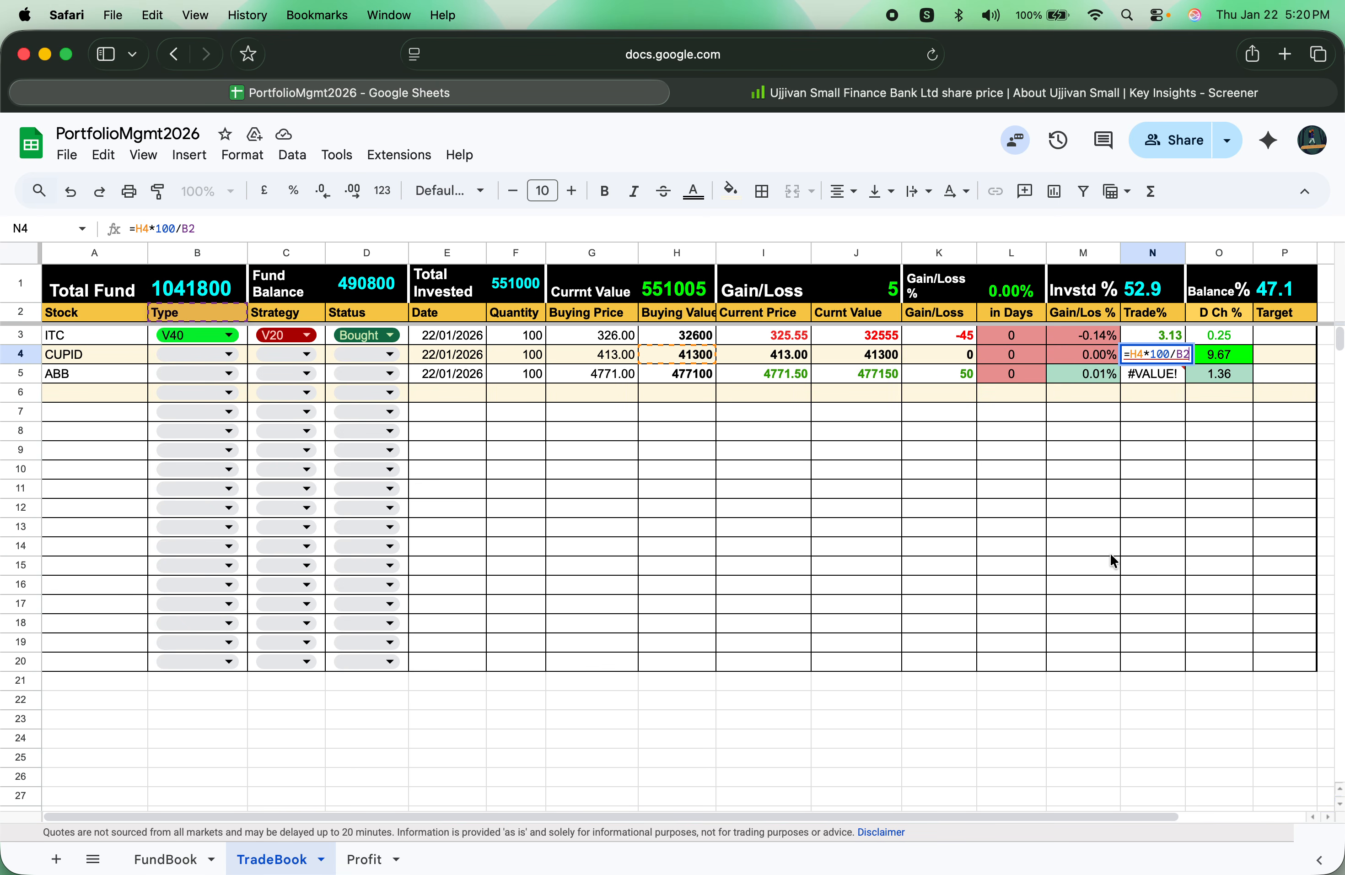
{"action": "key", "text": "BackSpace"}
{"action": "type", "text": "1"}
{"action": "key", "text": "Return"}
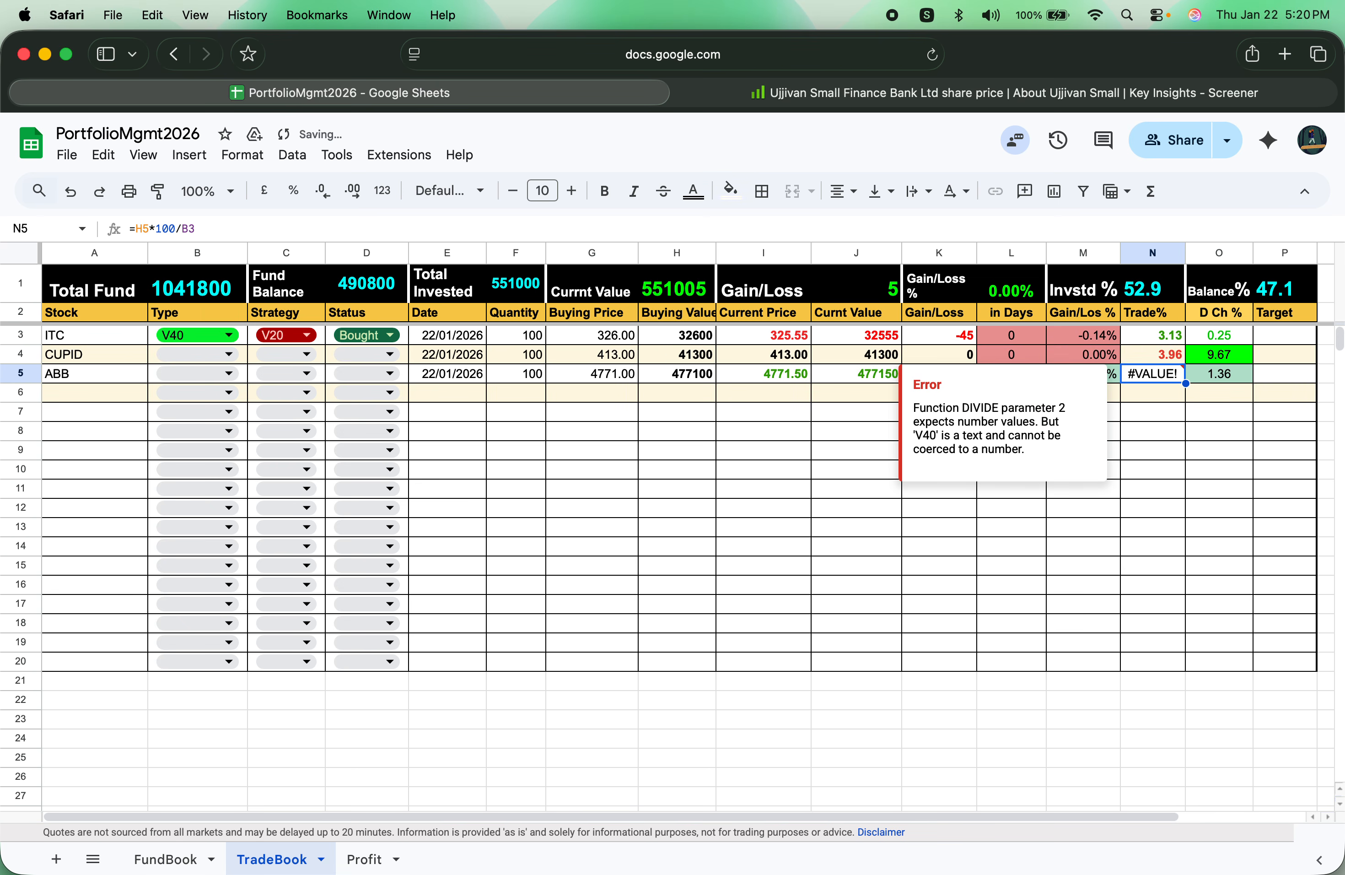
{"action": "double_click", "coordinate": [1141, 374]}
{"action": "key", "text": "BackSpace"}
{"action": "type", "text": "1"}
{"action": "key", "text": "Return"}
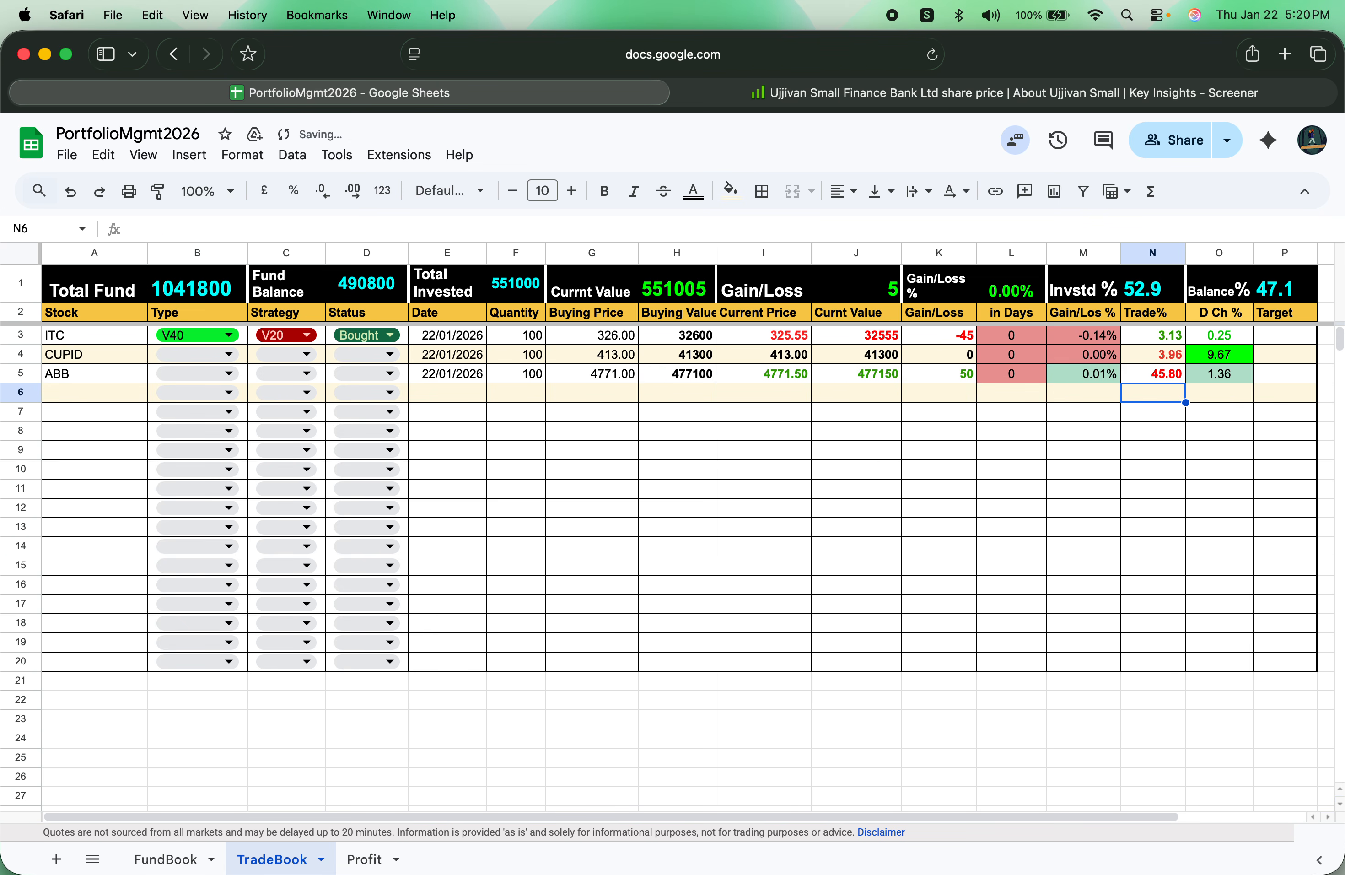
Step: Check ABB's Trade% and buying price and set its quantity to 10
{"action": "left_click", "coordinate": [1150, 377]}
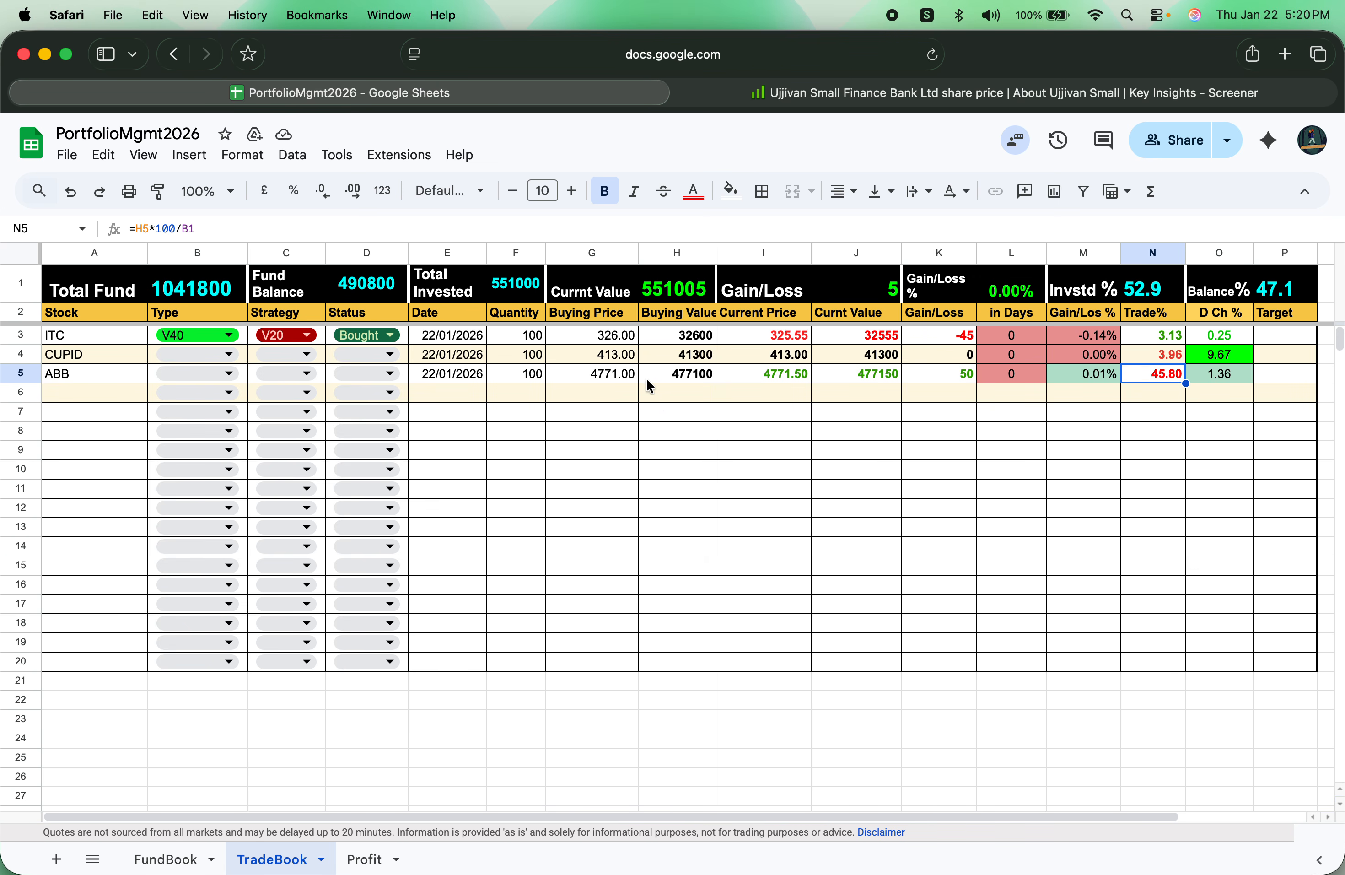
{"action": "left_click", "coordinate": [607, 378]}
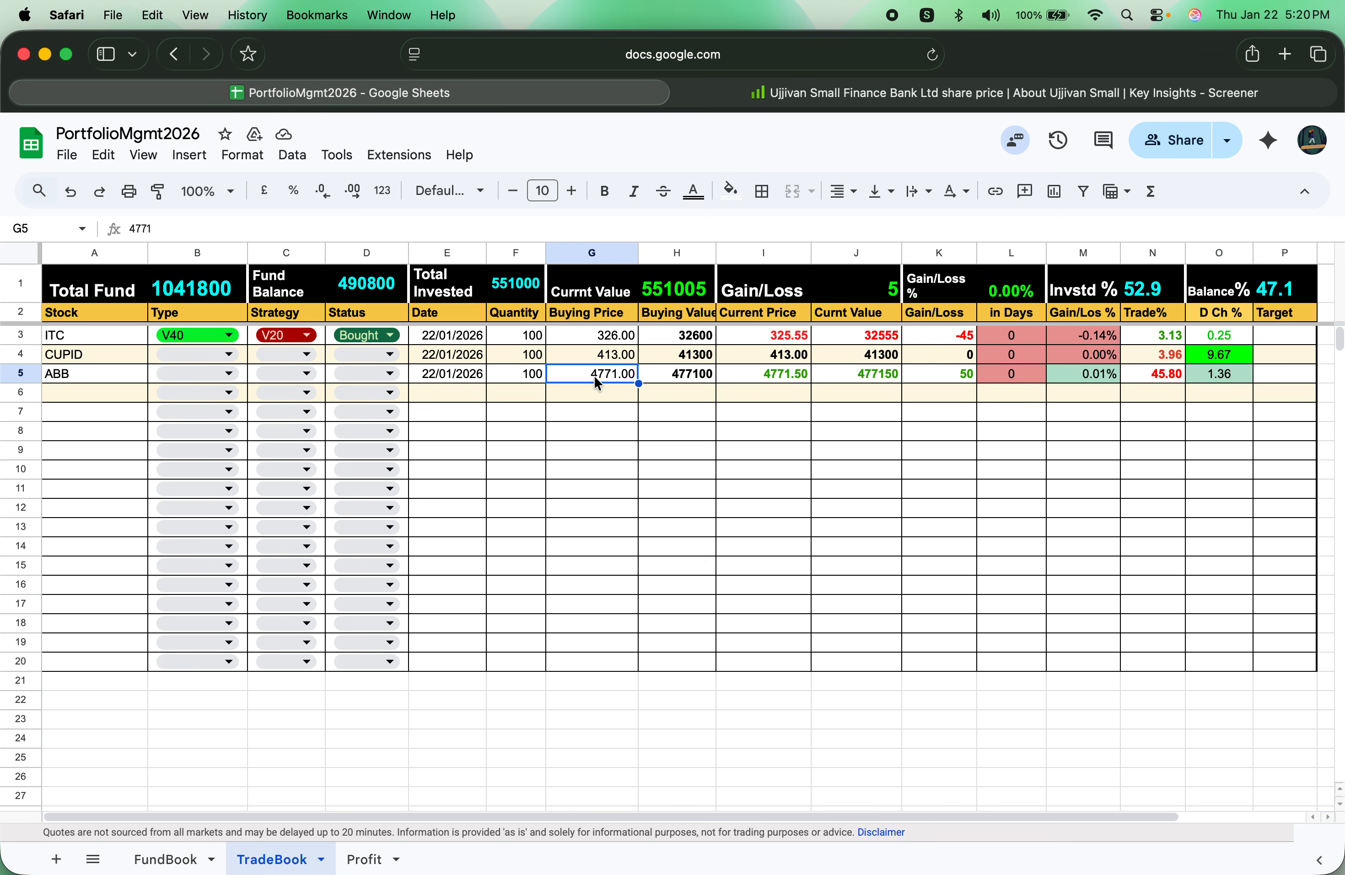
{"action": "left_click", "coordinate": [530, 376]}
{"action": "type", "text": "10"}
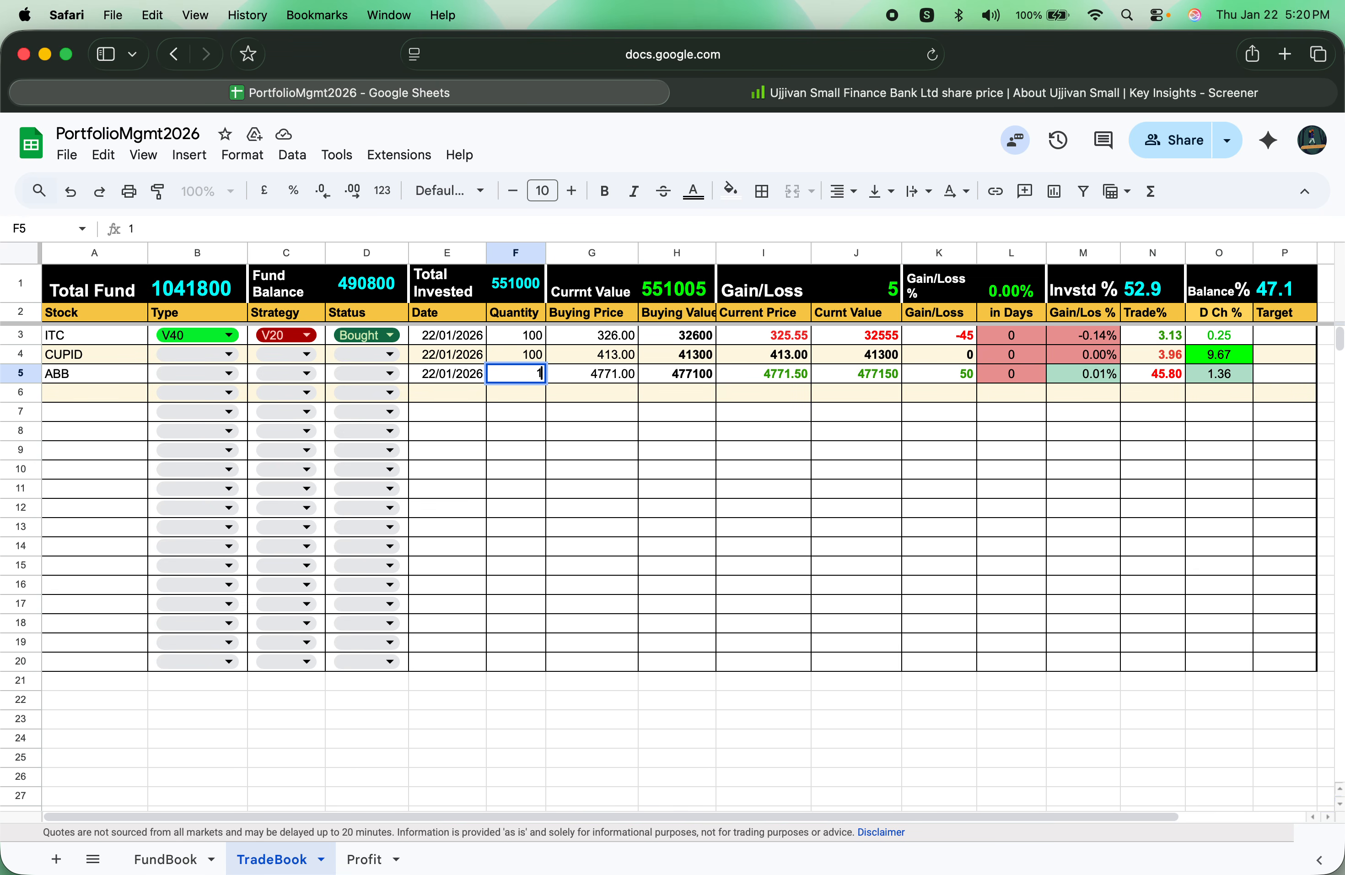
{"action": "key", "text": "Return"}
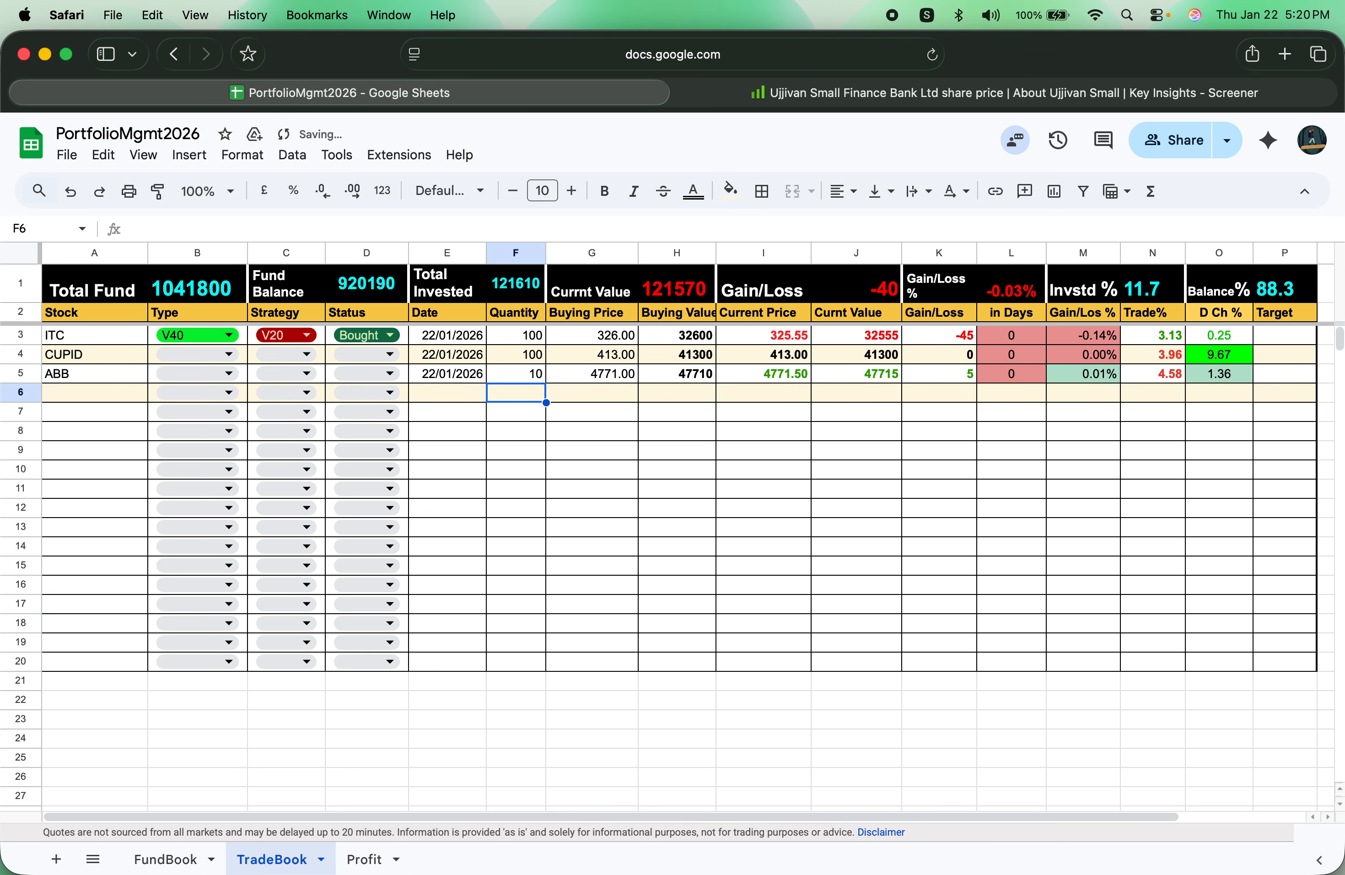
{"action": "left_click", "coordinate": [820, 446]}
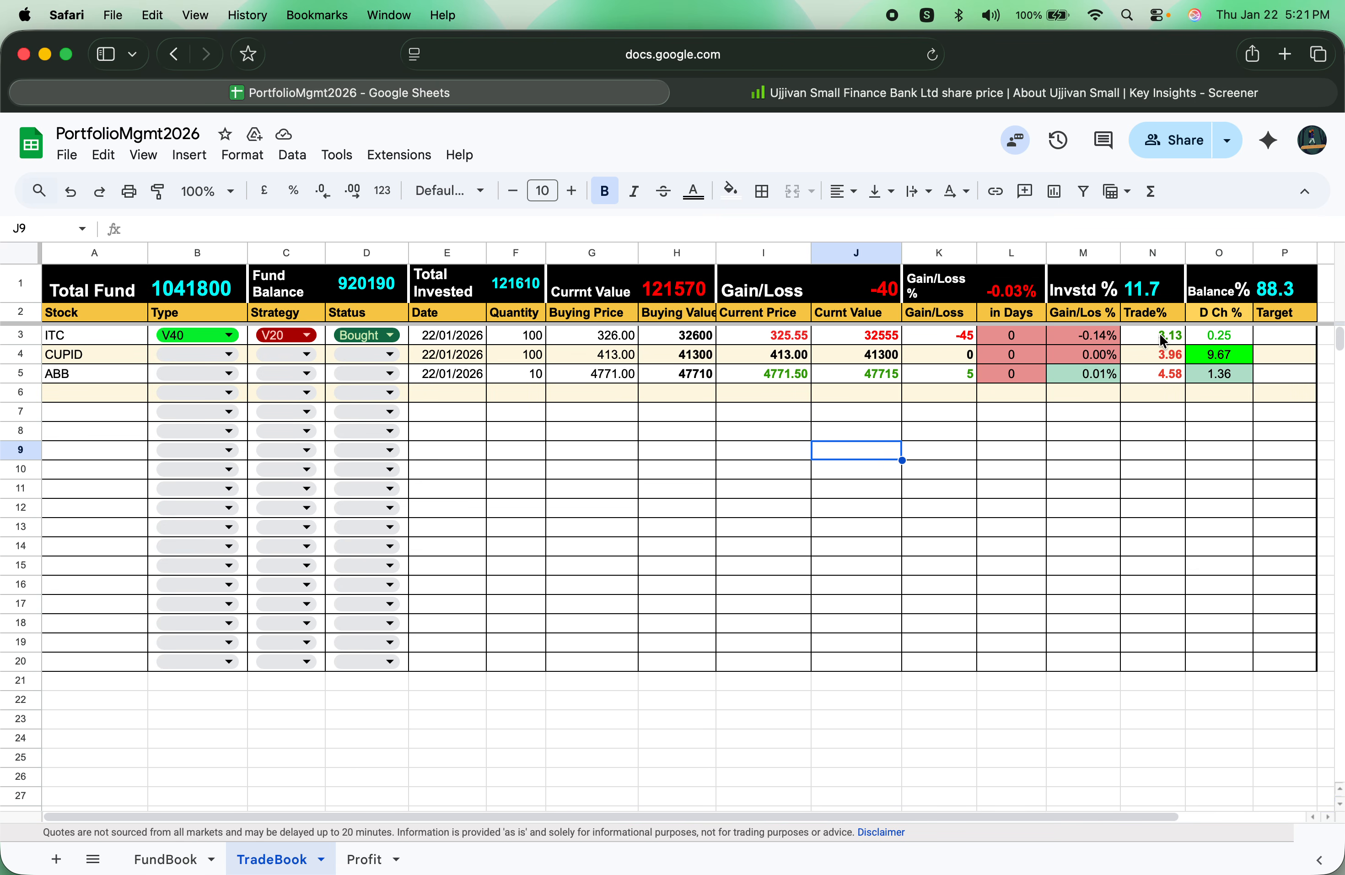
Step: Examine the header formulas for Balance %, overall Gain/Loss, Current Value and Total Invested
{"action": "left_click", "coordinate": [1283, 300]}
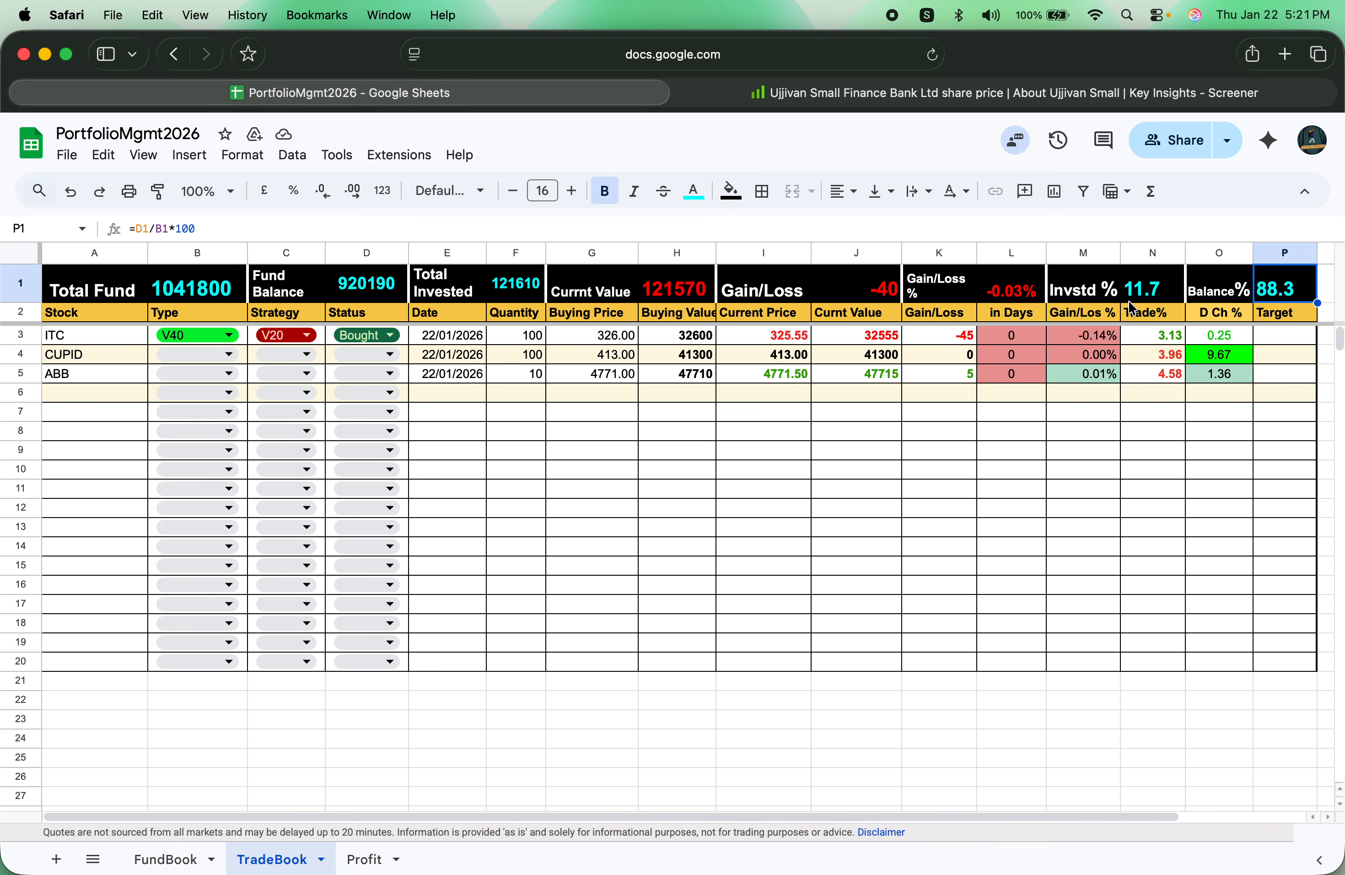
{"action": "left_click", "coordinate": [877, 296]}
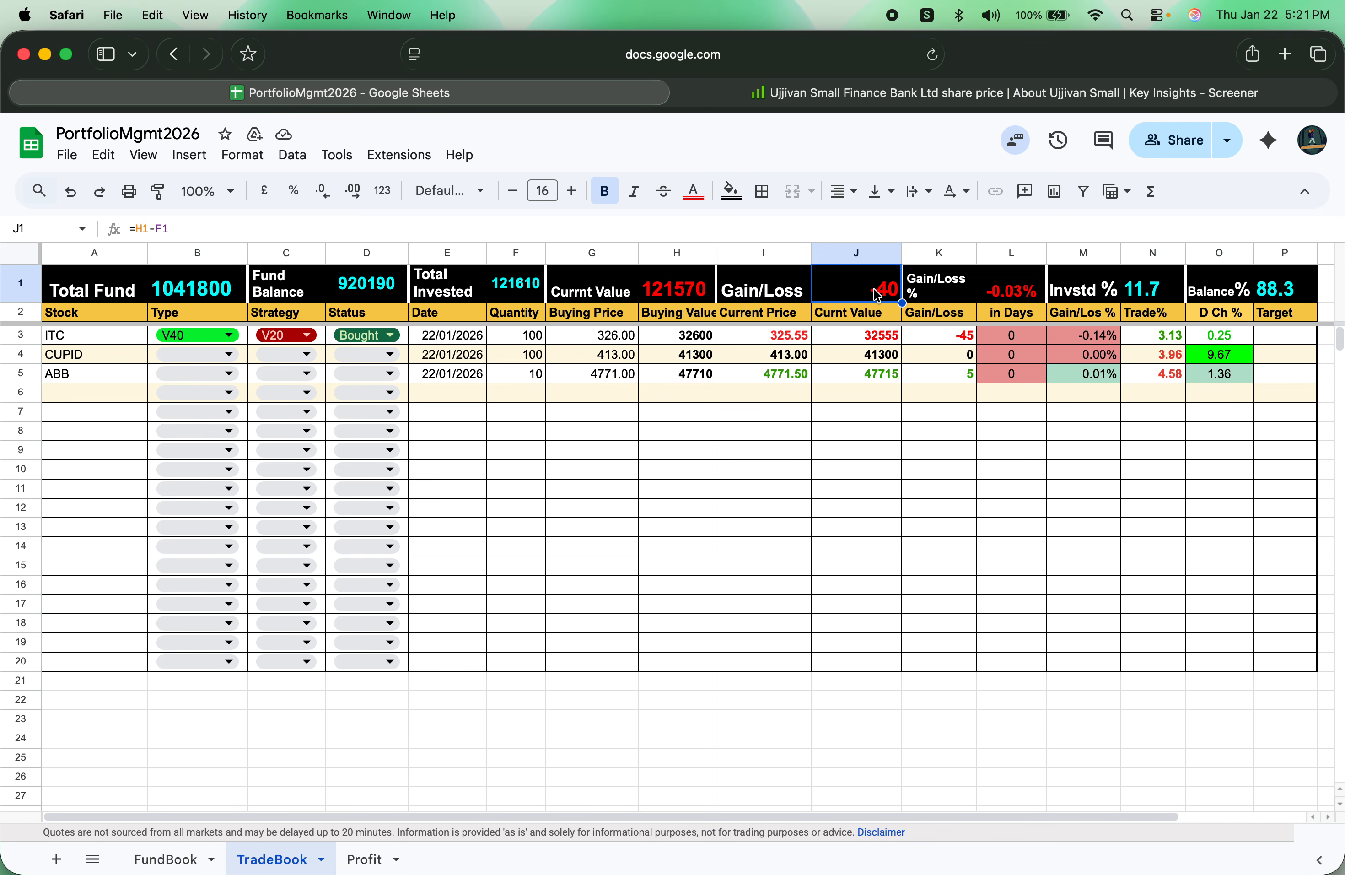
{"action": "left_click", "coordinate": [656, 299]}
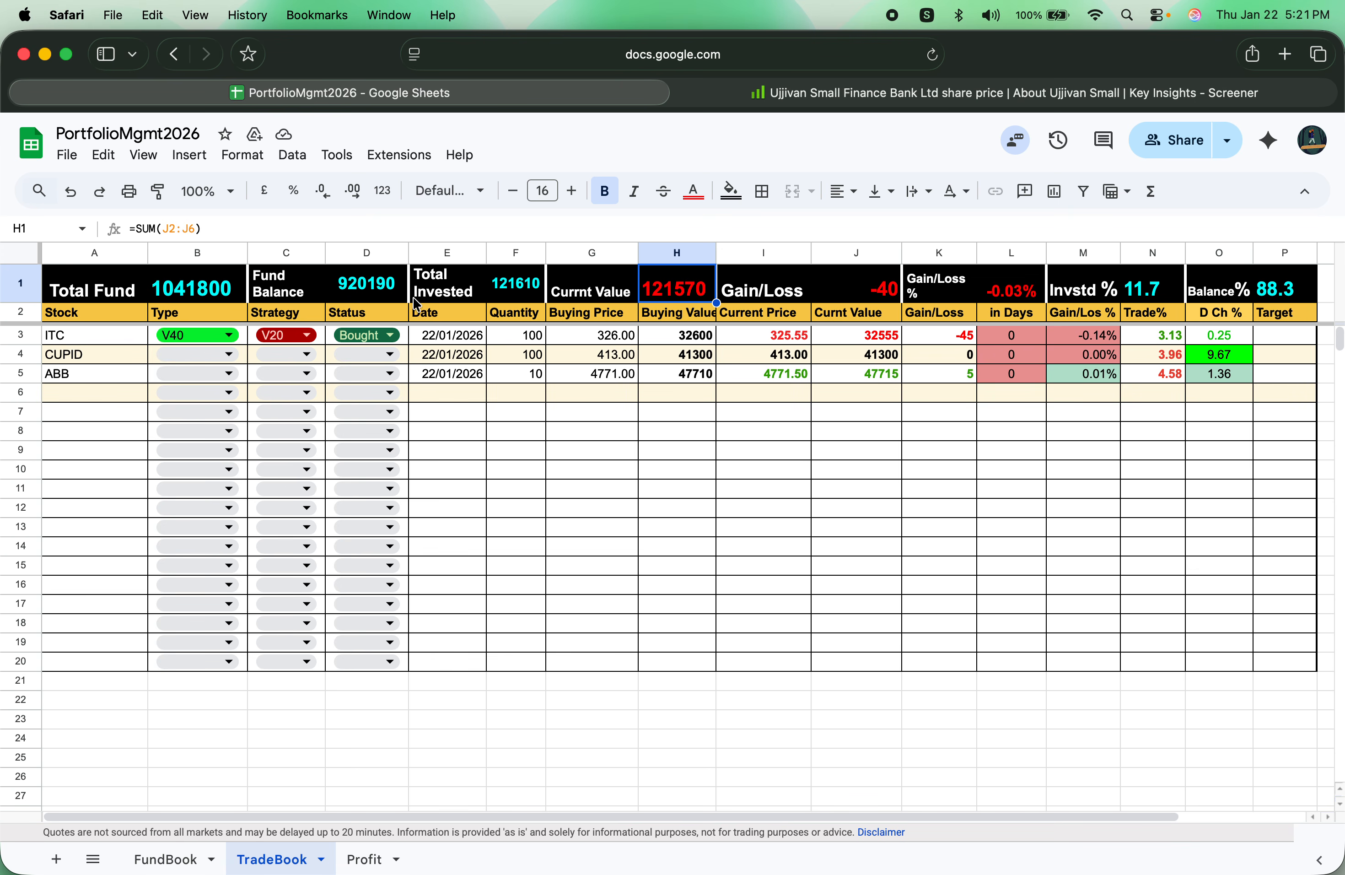
{"action": "left_click", "coordinate": [519, 296]}
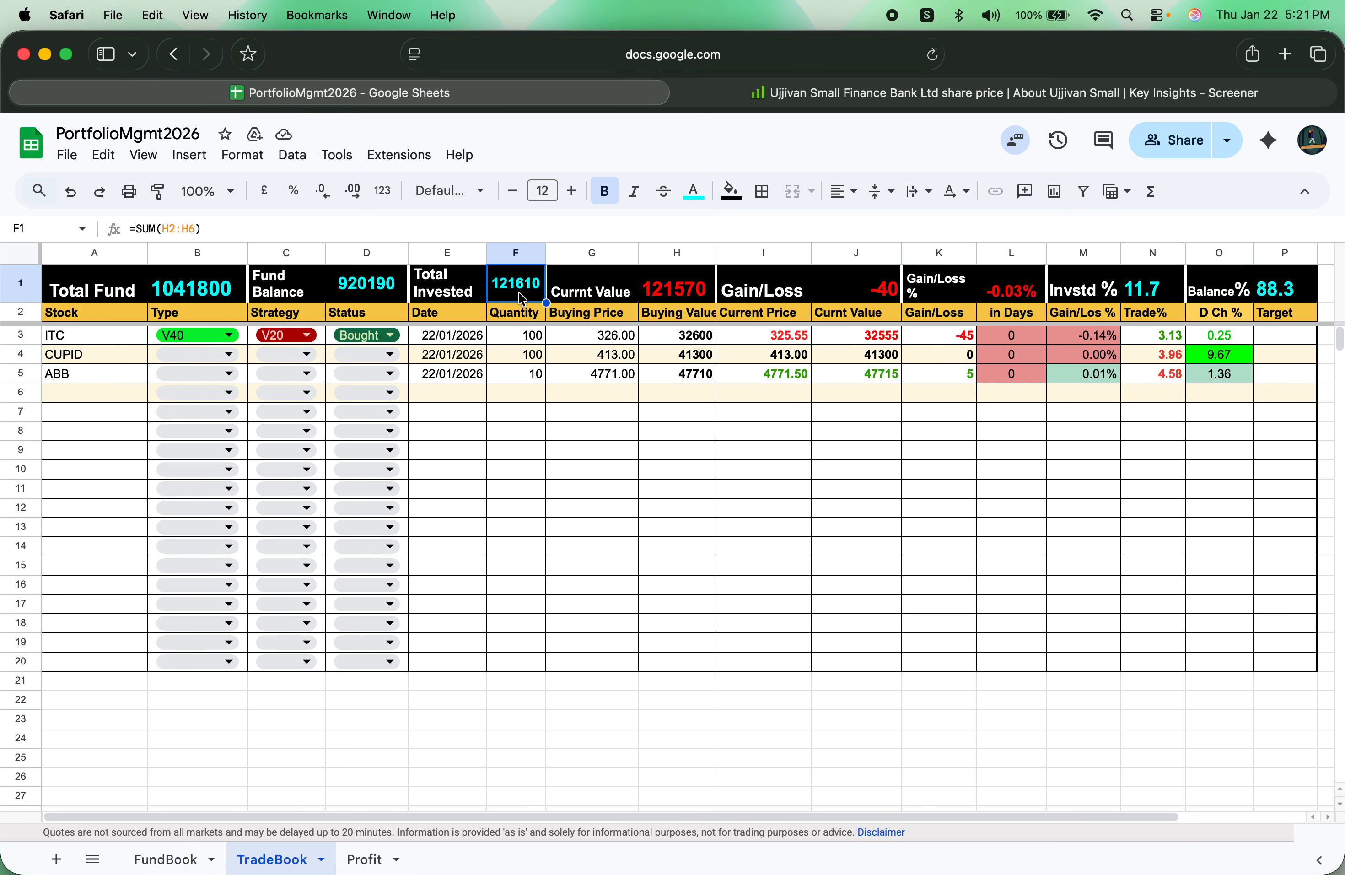
{"action": "left_click", "coordinate": [666, 292]}
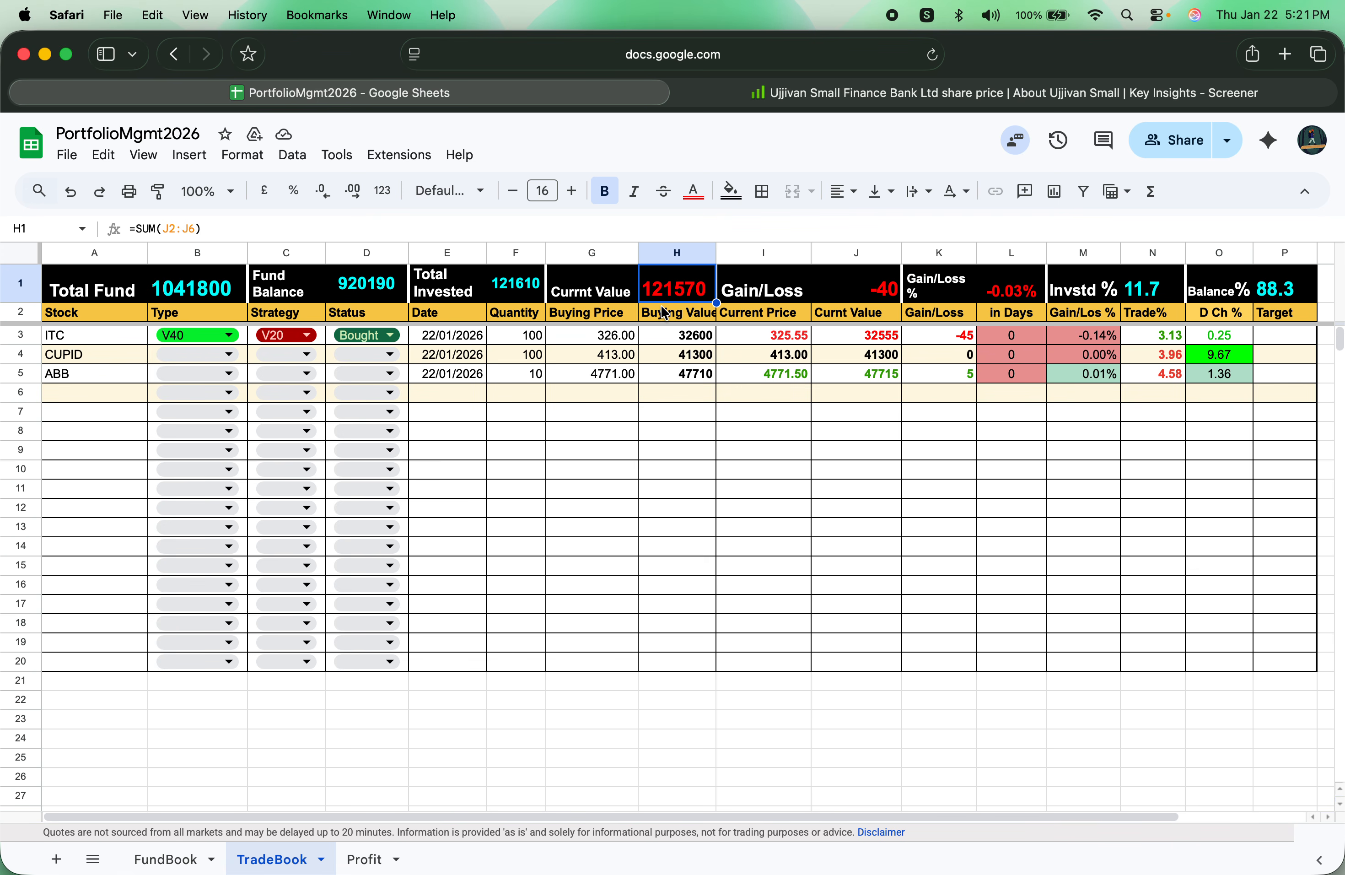
Step: Set ITC's buying price to 300
{"action": "left_click", "coordinate": [607, 341]}
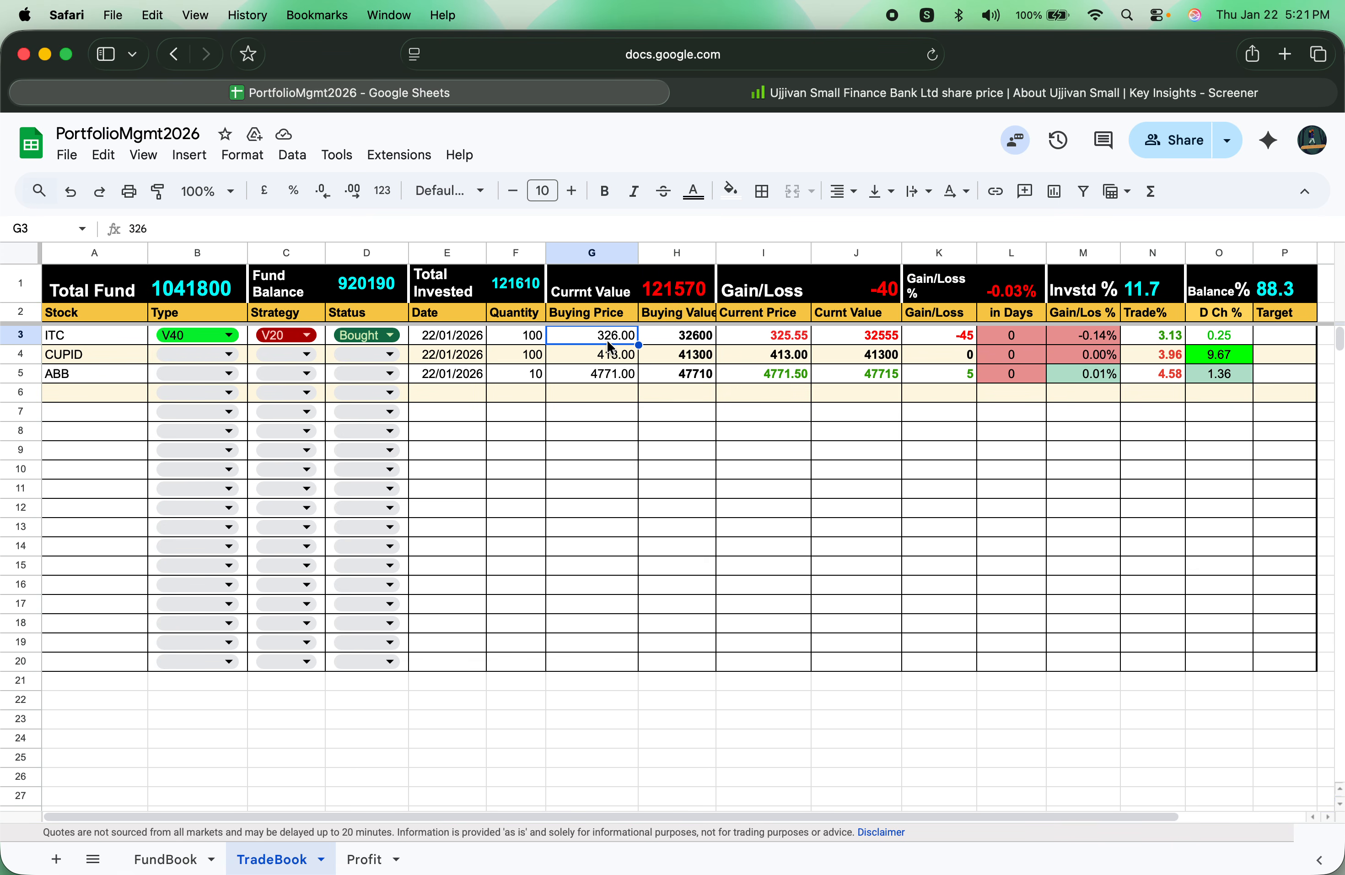
{"action": "type", "text": "300"}
{"action": "key", "text": "Return"}
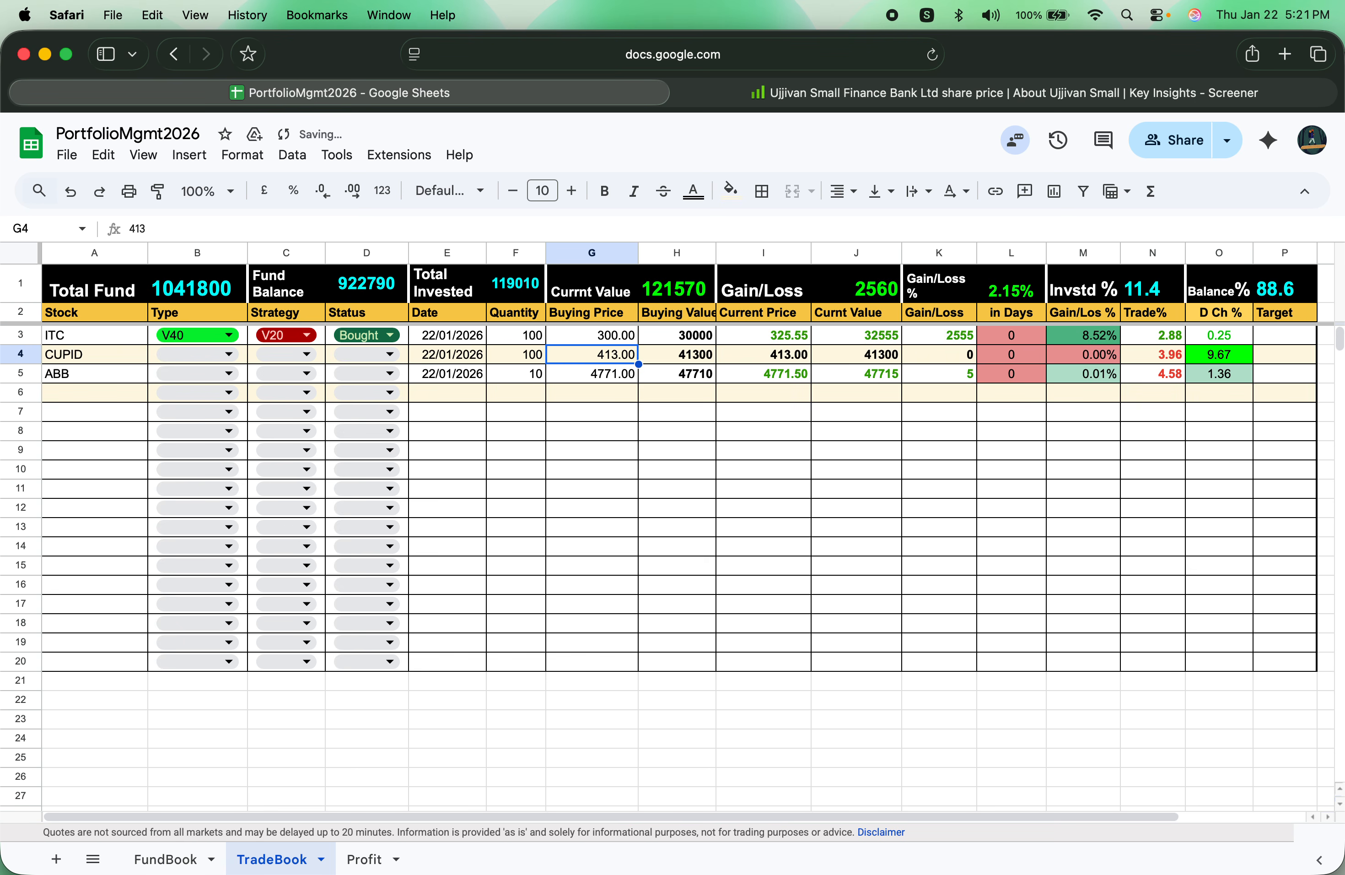
{"action": "left_click", "coordinate": [596, 339]}
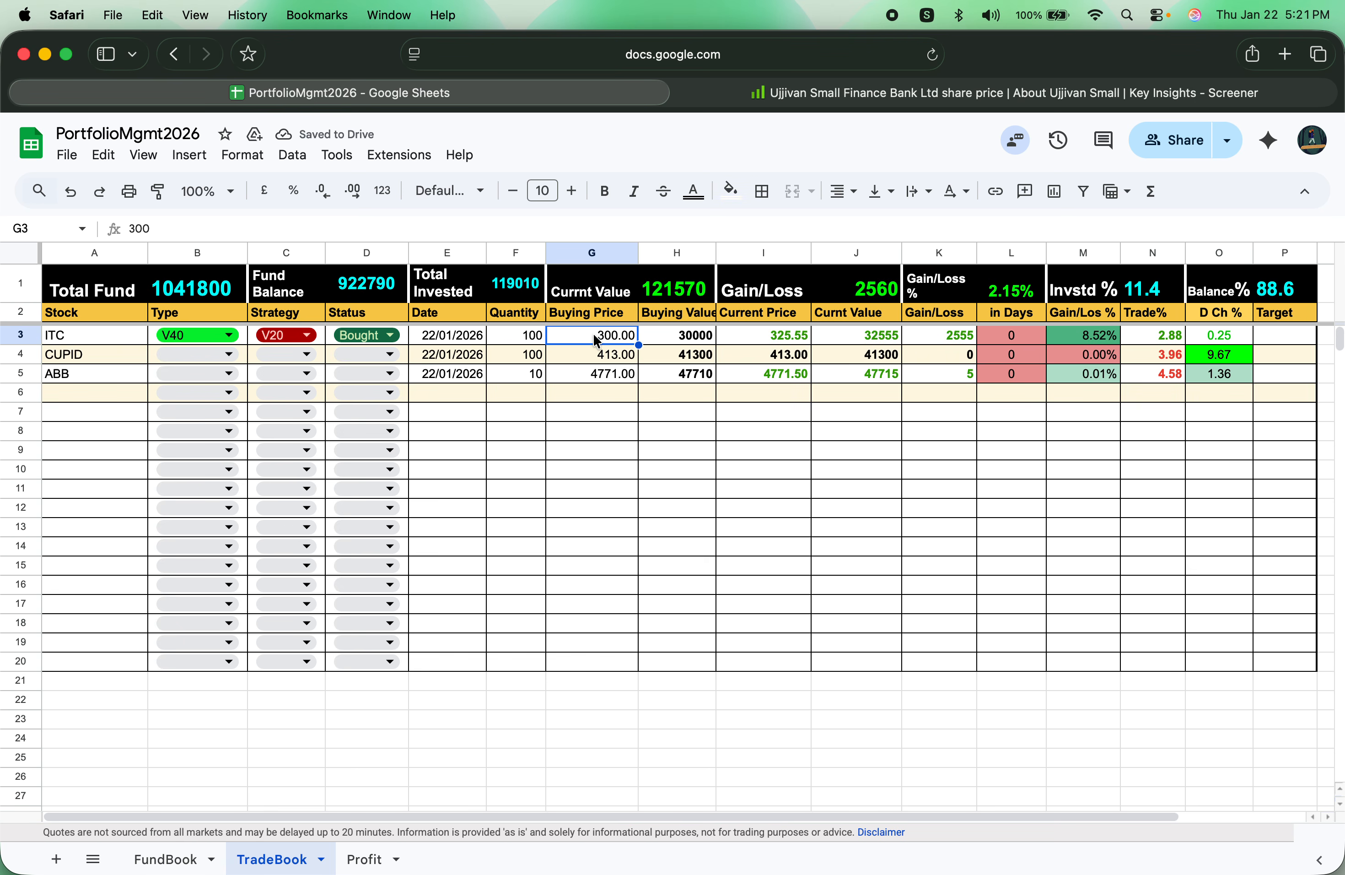
Step: Examine the header cells for total current value, overall Gain/Loss and overall Gain/Loss %
{"action": "left_click", "coordinate": [685, 295]}
{"action": "left_click", "coordinate": [860, 289]}
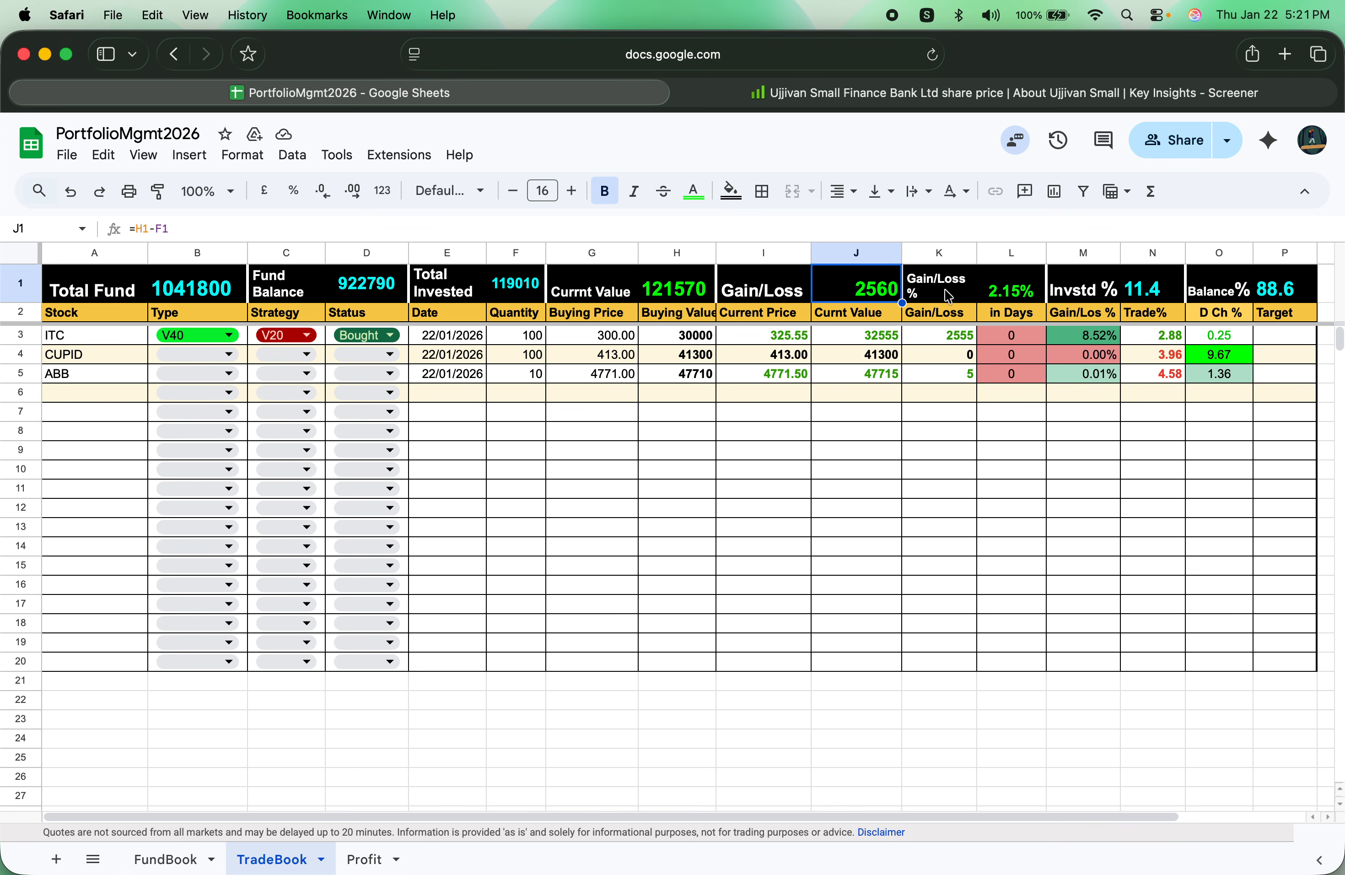
{"action": "left_click", "coordinate": [1026, 294]}
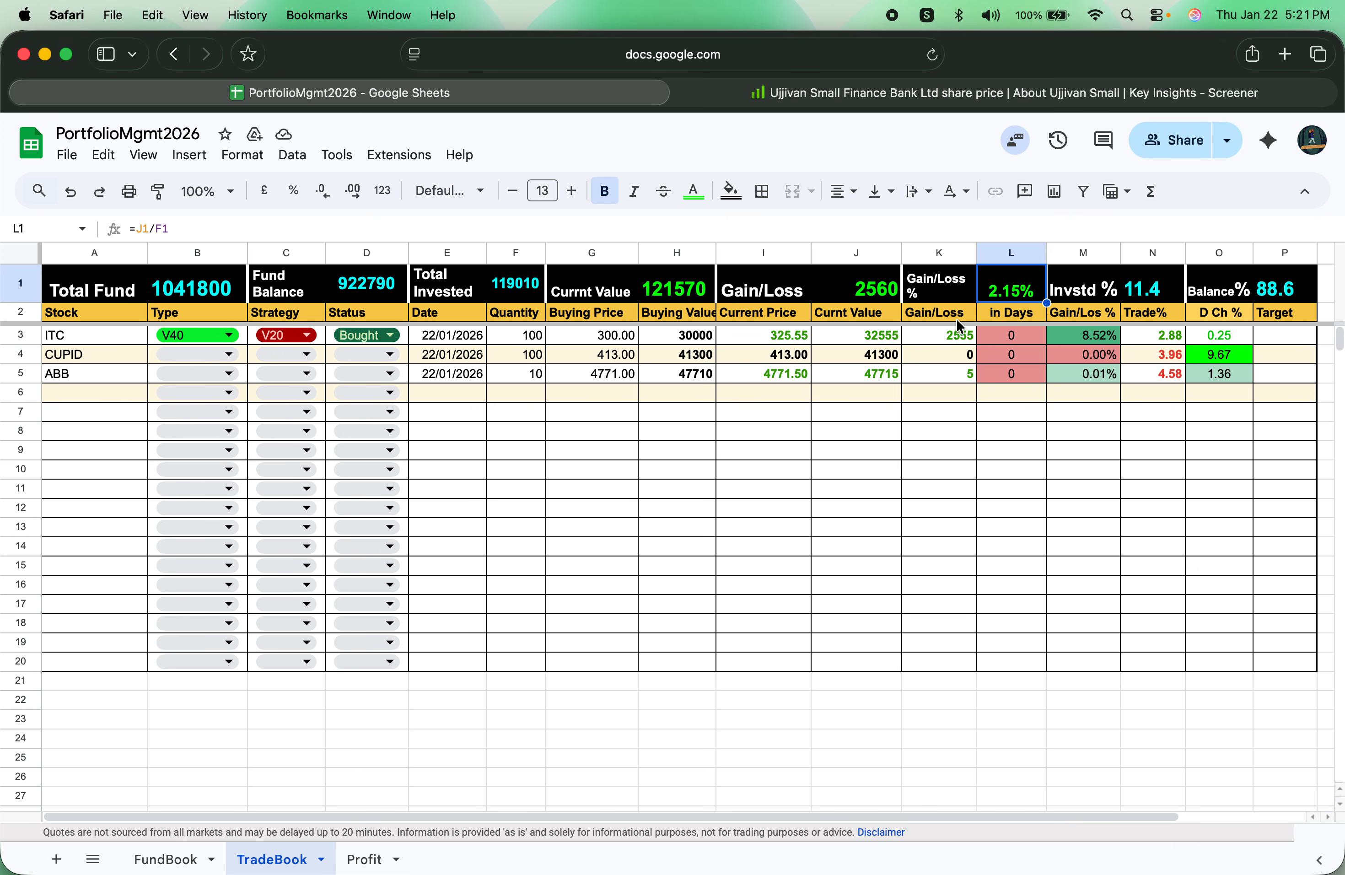
Step: Narrow the Gain/Loss column K slightly, leaving the overall Gain/Loss % formula in L1 as it is
{"action": "left_click", "coordinate": [979, 250]}
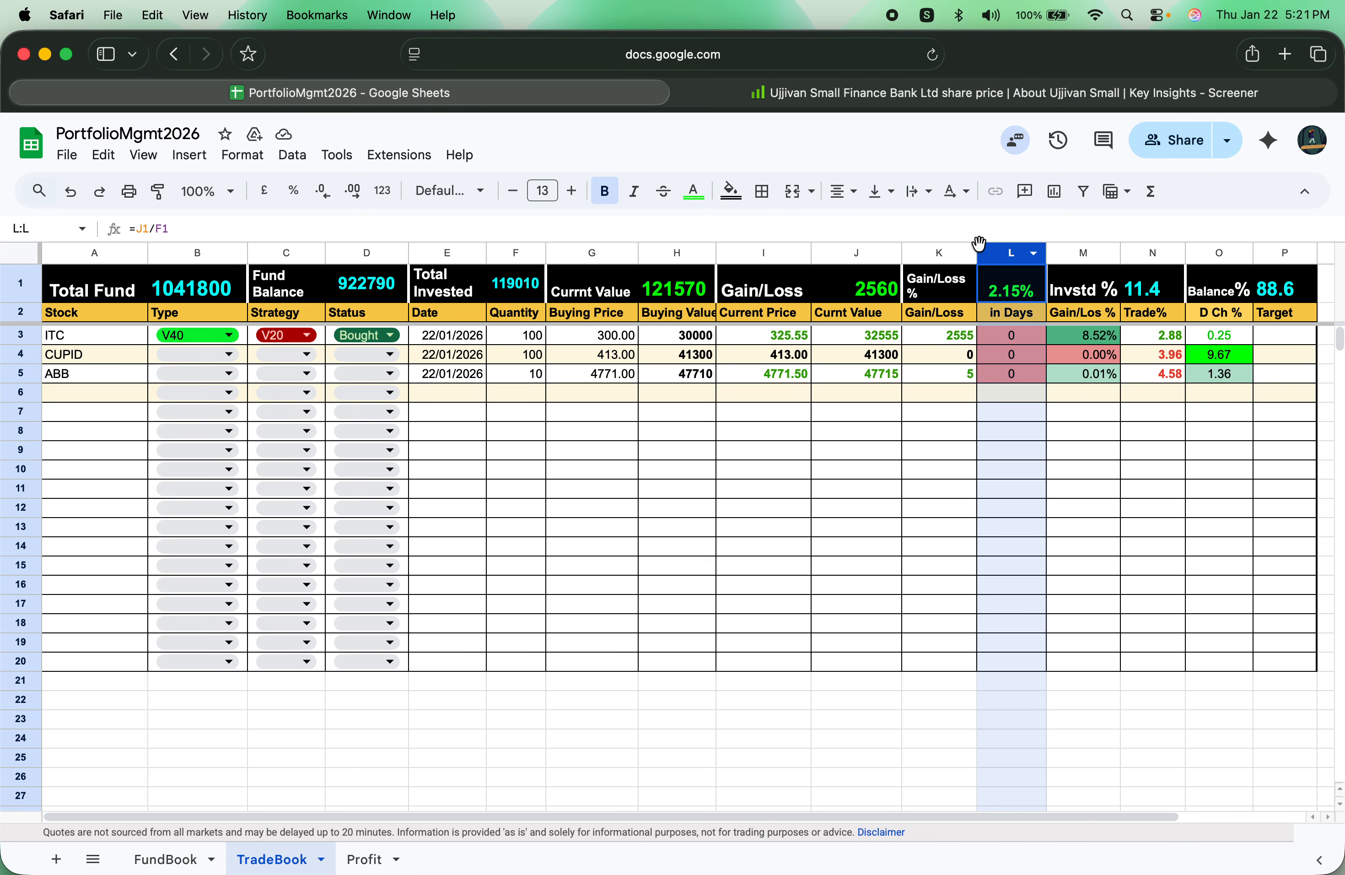
{"action": "key", "text": "Return"}
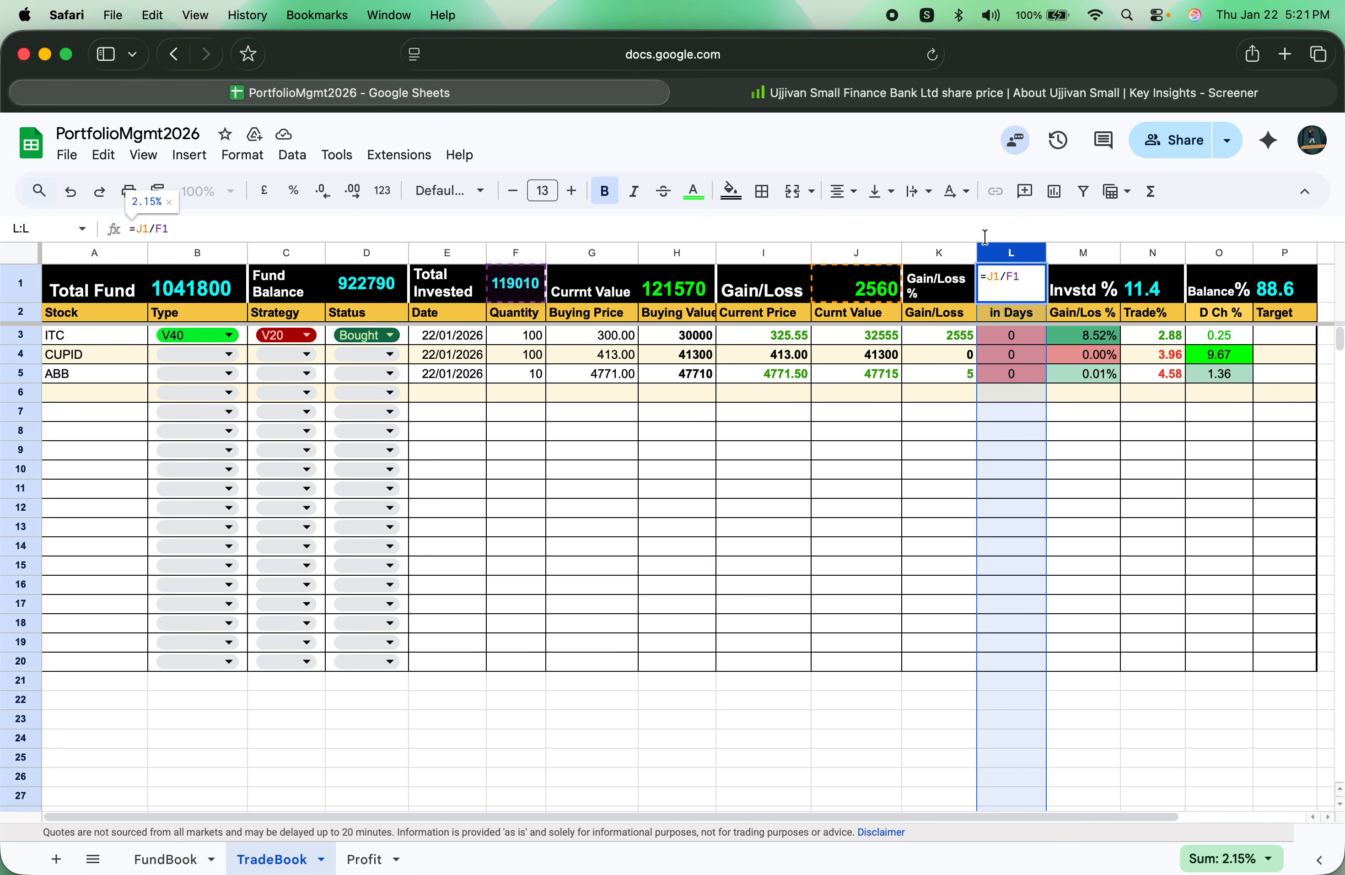
{"action": "left_click_drag", "start_coordinate": [976, 249], "coordinate": [971, 249]}
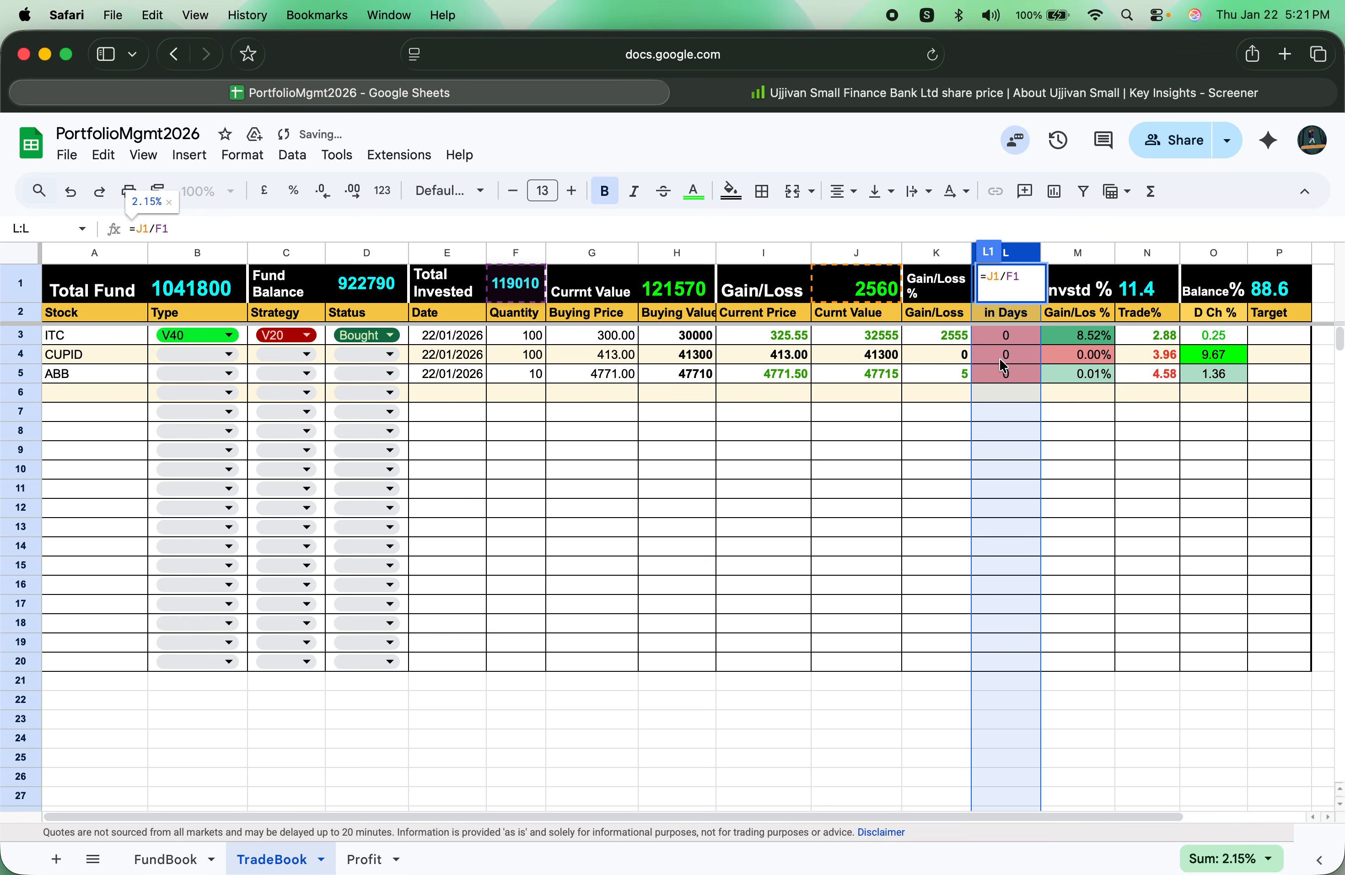
{"action": "left_click", "coordinate": [916, 584]}
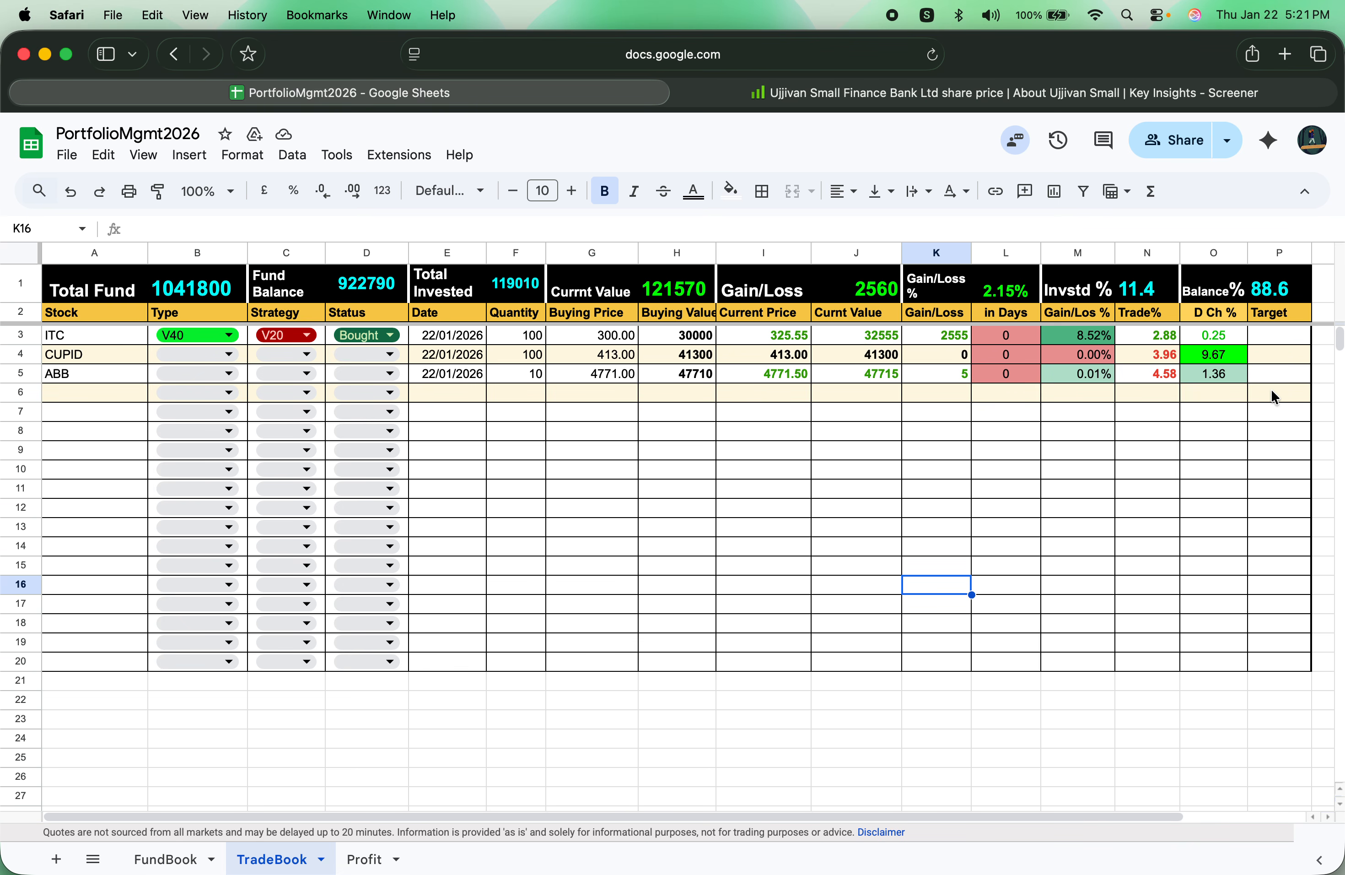
Step: Fill ABB's formulas in I5:O5 down through row 14
{"action": "left_click_drag", "start_coordinate": [1226, 374], "coordinate": [743, 381]}
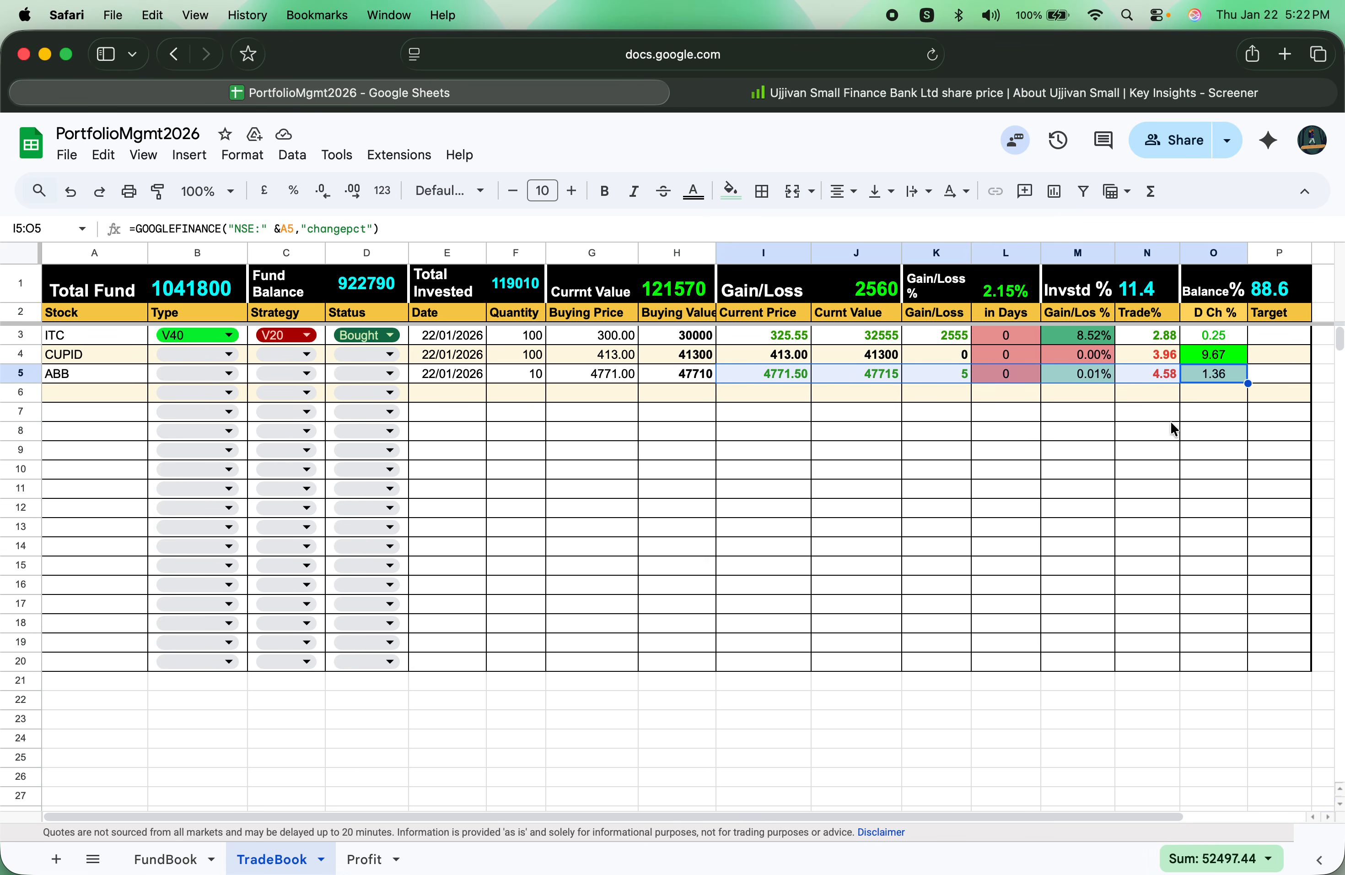
{"action": "left_click_drag", "start_coordinate": [1247, 384], "coordinate": [1246, 556]}
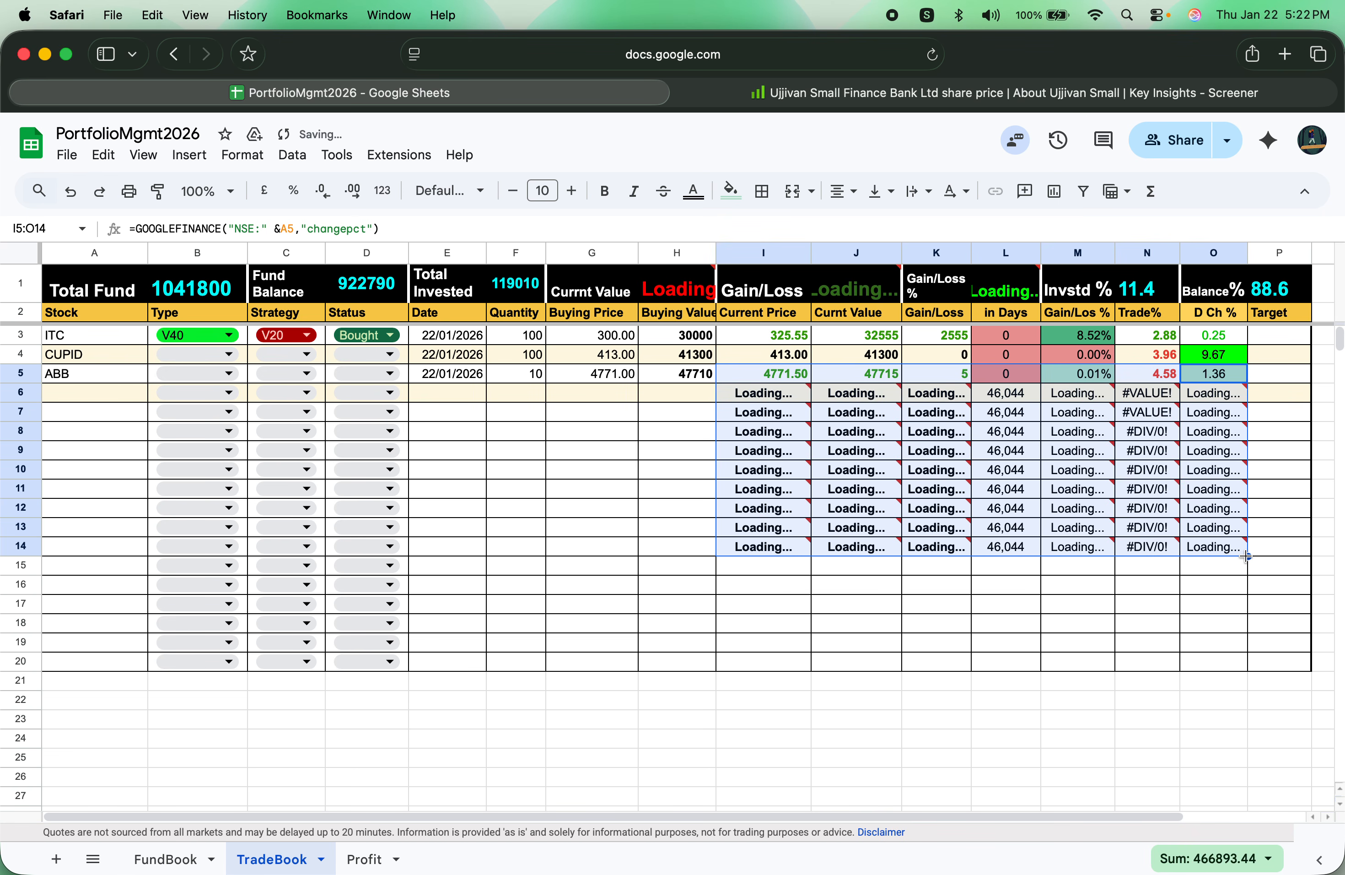
Step: Enter the stock symbols DABUR, COLPAL, ACC and JIOFIN in A6:A9
{"action": "left_click", "coordinate": [65, 388]}
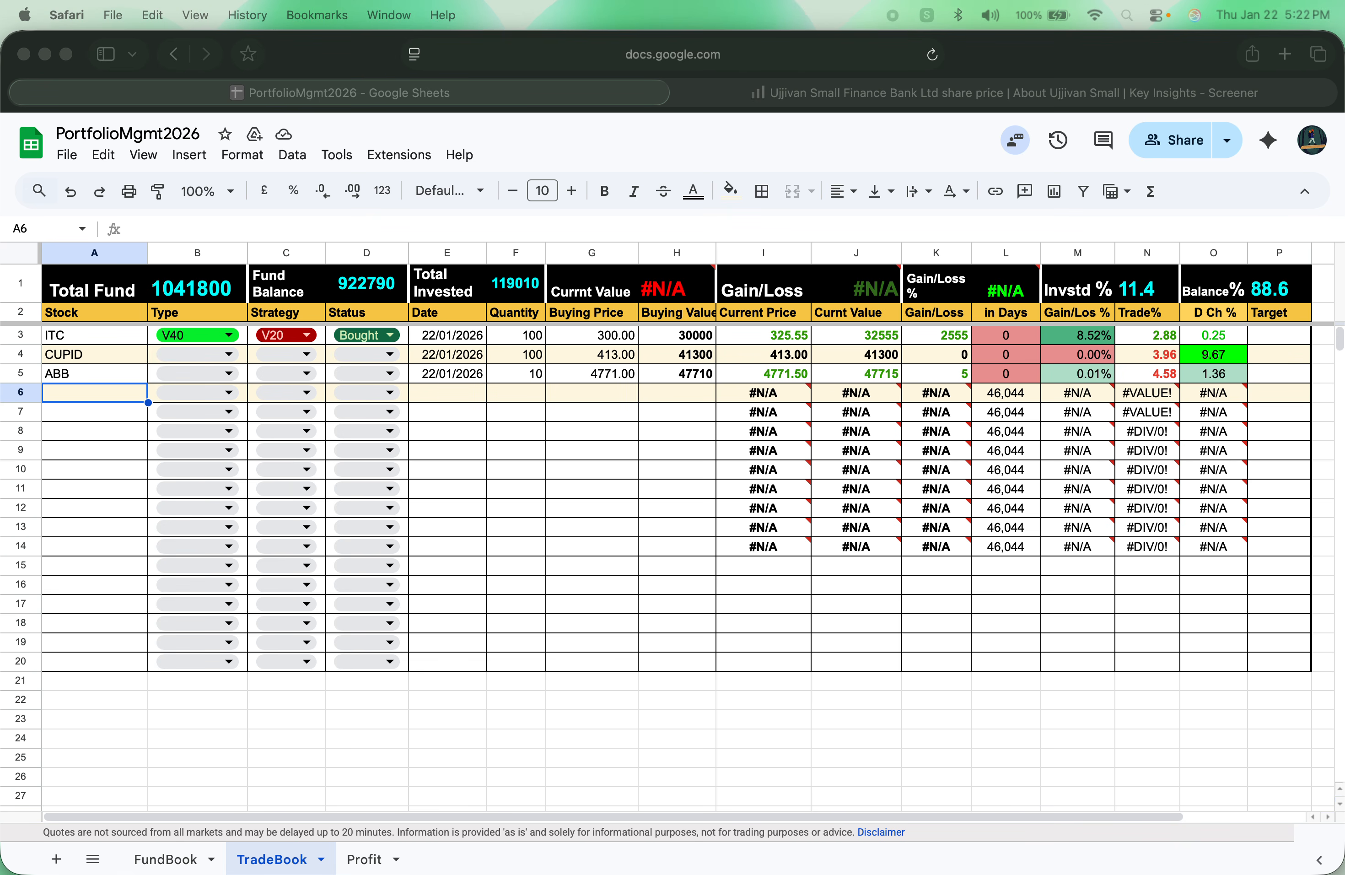
{"action": "left_click", "coordinate": [63, 387]}
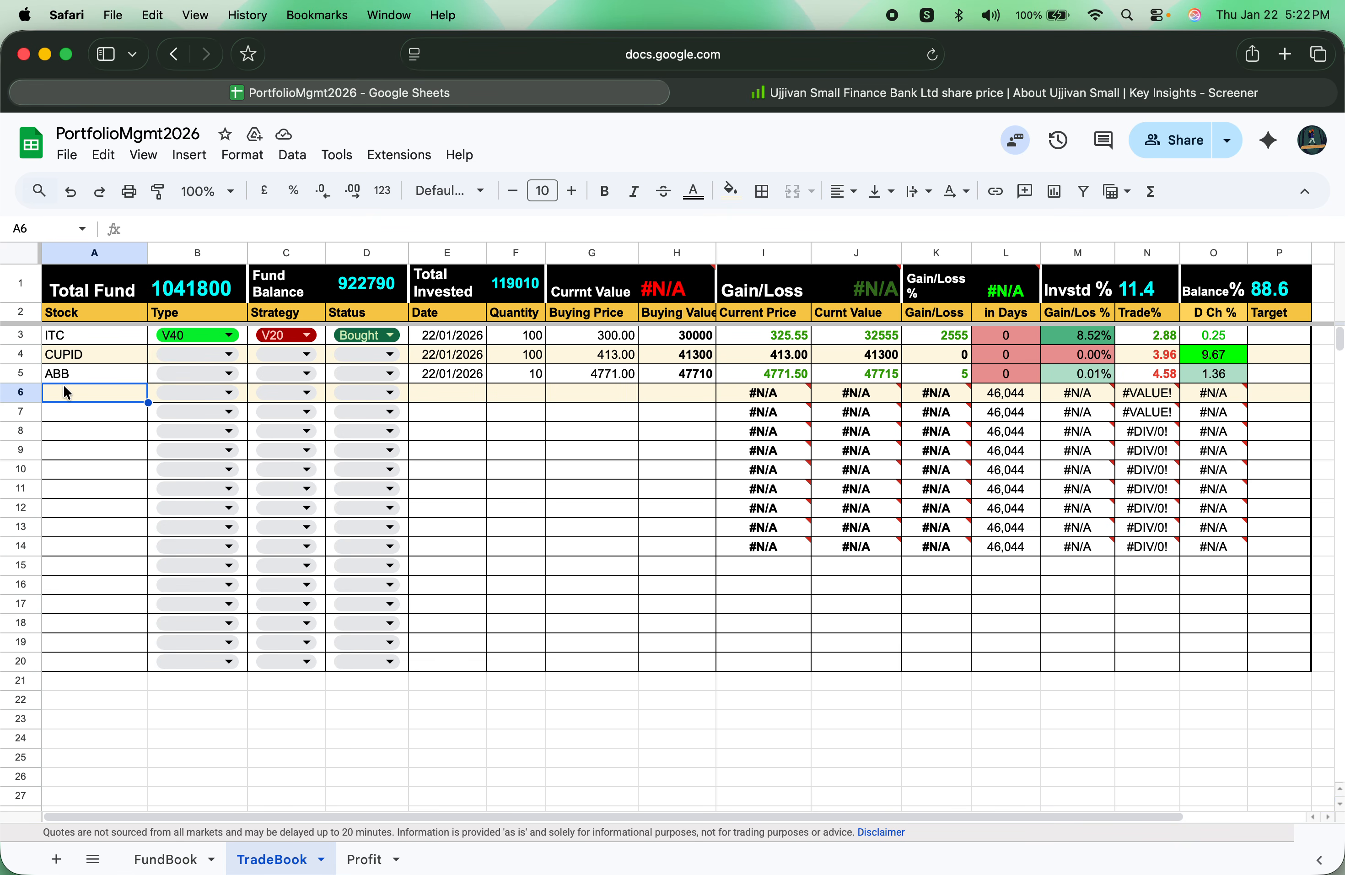
{"action": "type", "text": "DABUR"}
{"action": "key", "text": "Return"}
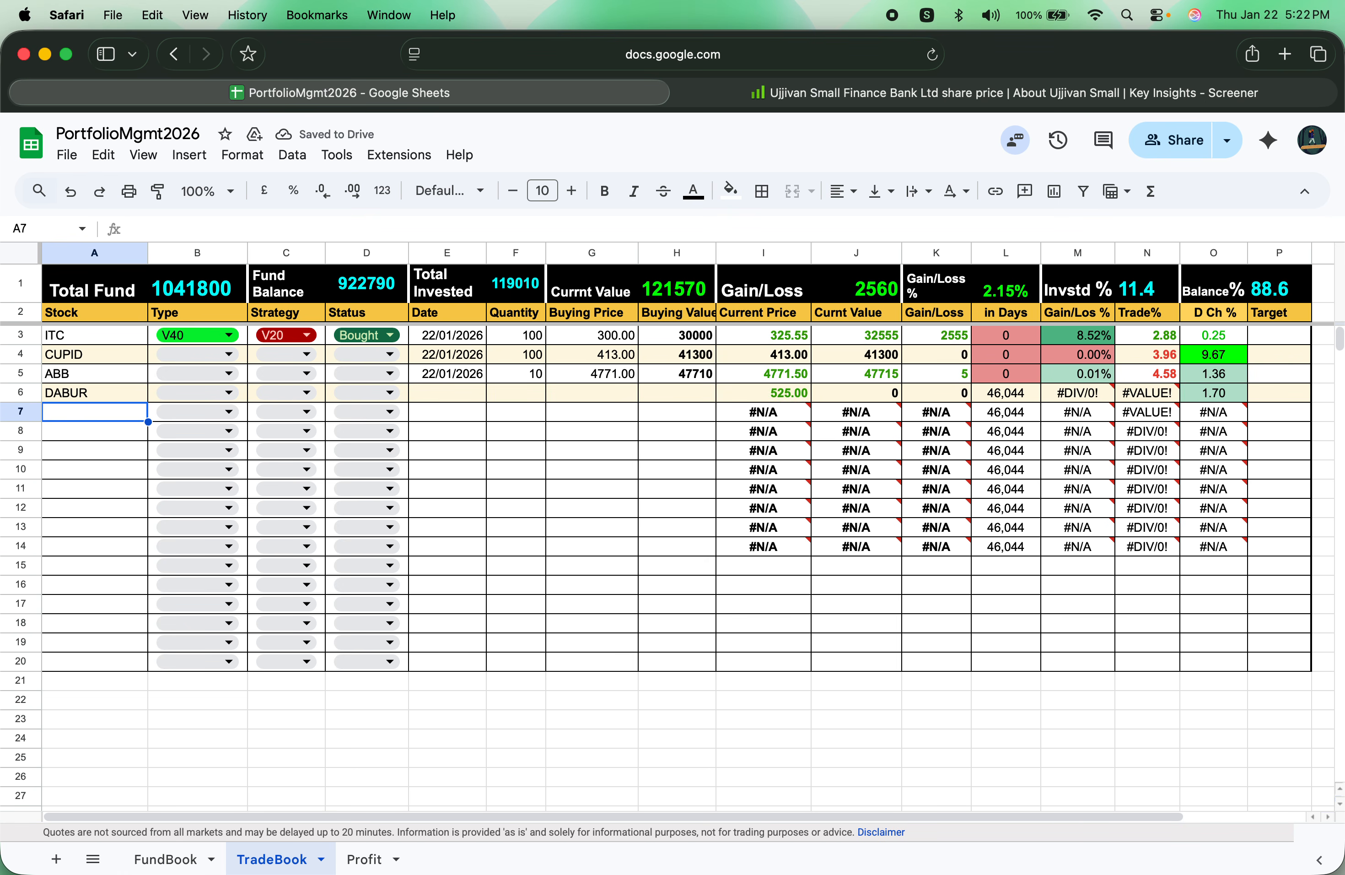
{"action": "type", "text": "COLPAL"}
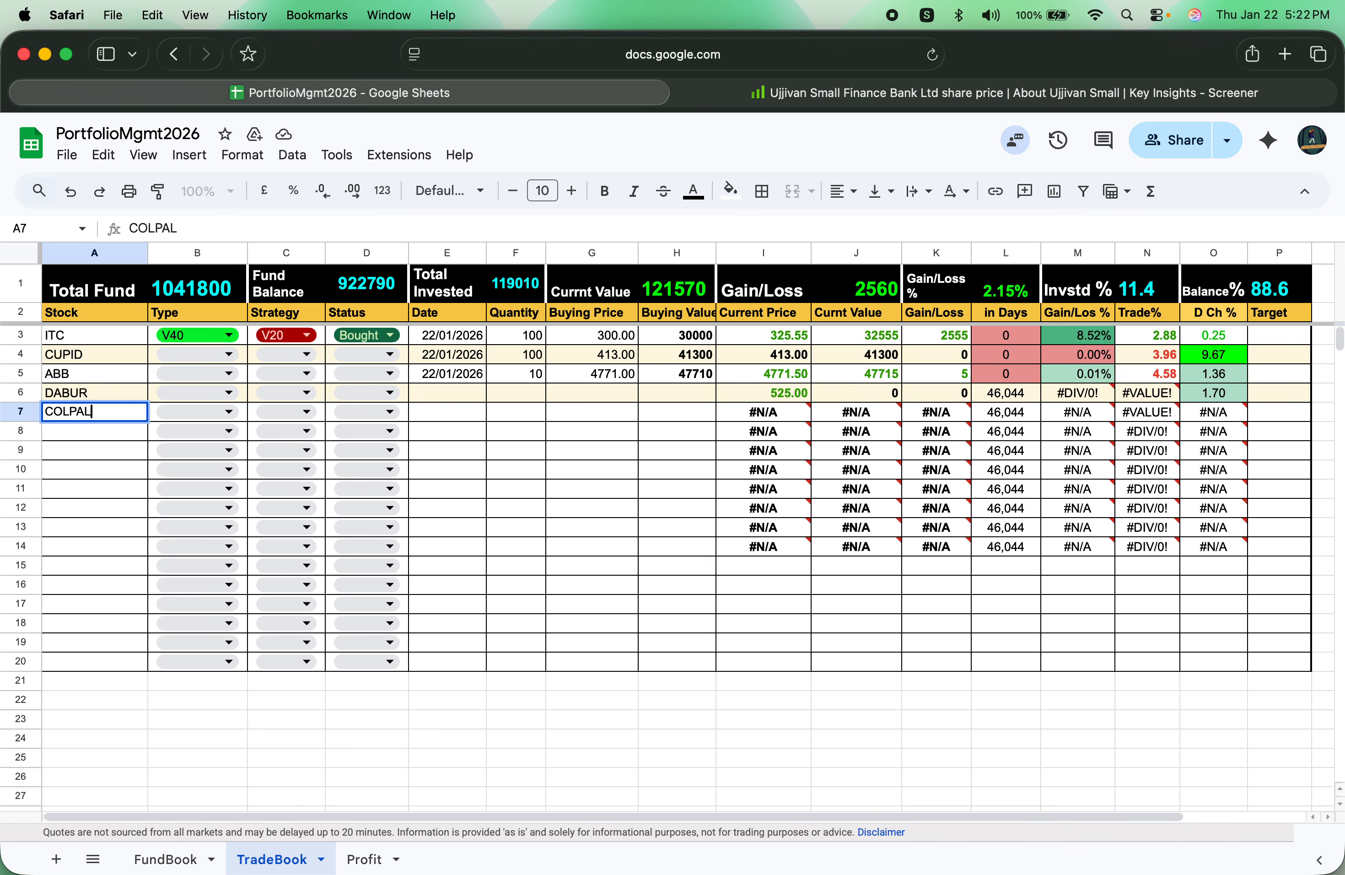
{"action": "key", "text": "Return"}
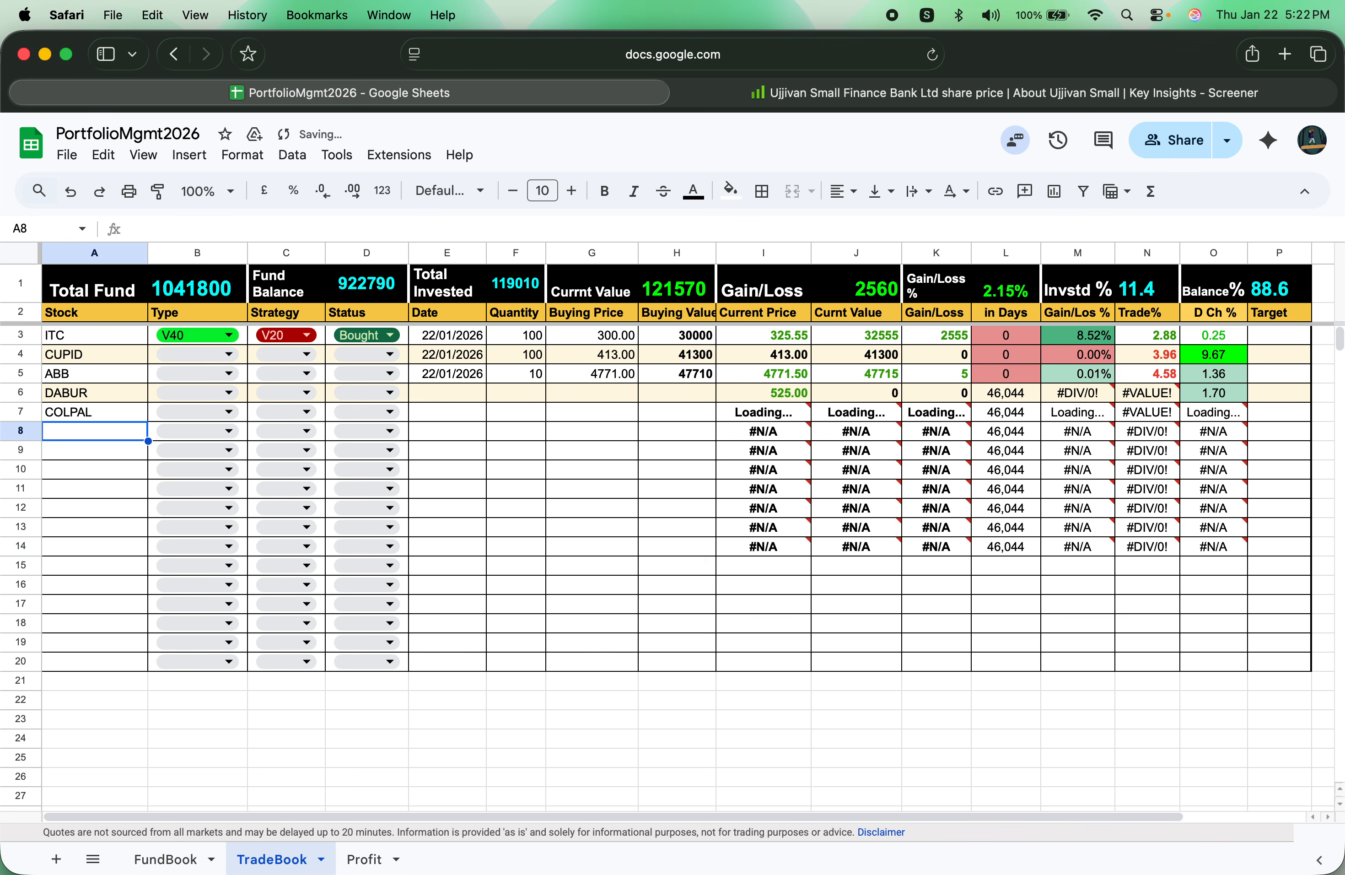
{"action": "type", "text": "ACC"}
{"action": "key", "text": "Return"}
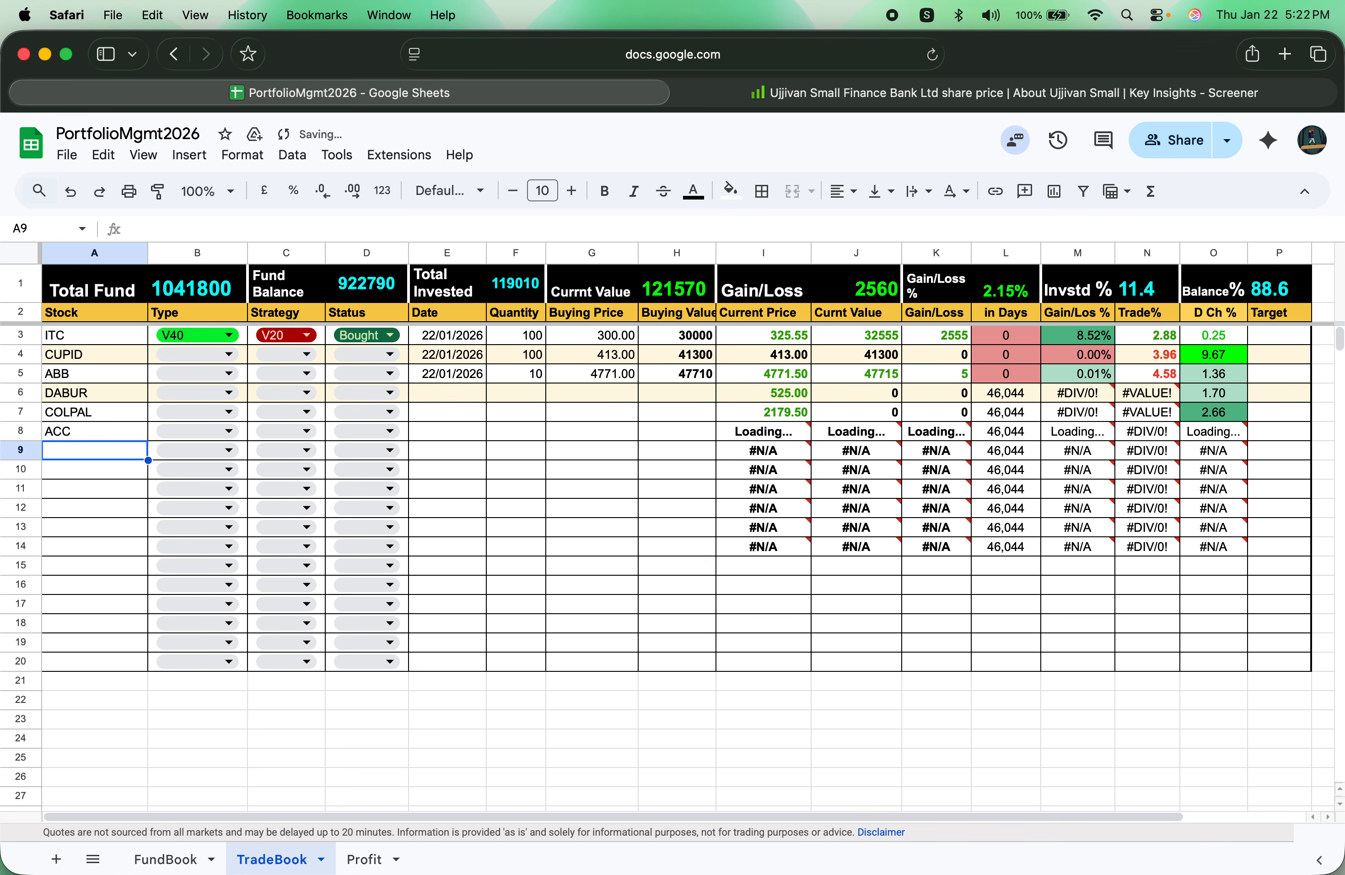
{"action": "type", "text": "JIOFIN"}
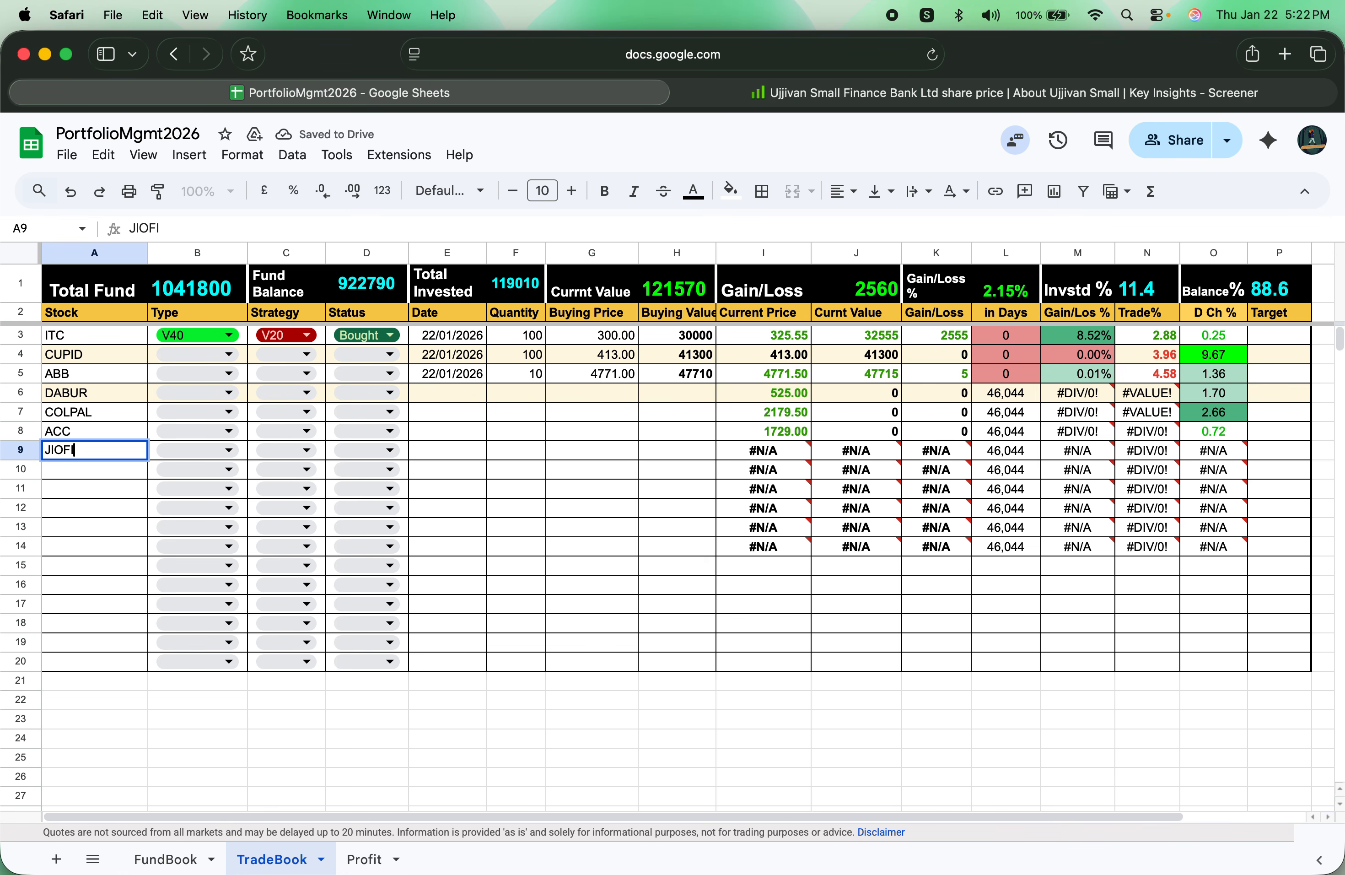
{"action": "key", "text": "Return"}
Step: Add the stock symbols SIS, CERA and TCS in A10:A12
{"action": "type", "text": "SIS"}
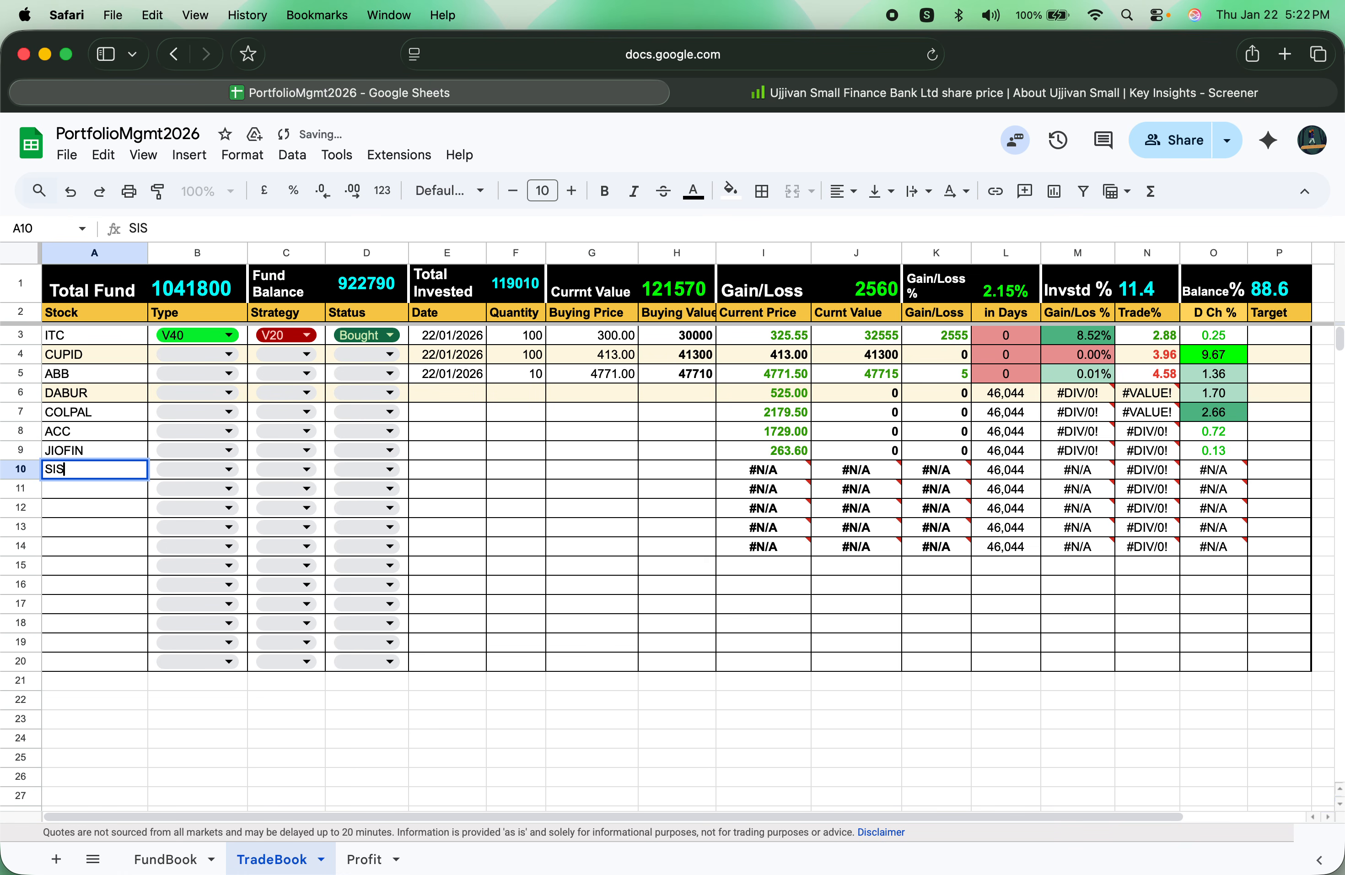
{"action": "key", "text": "Return"}
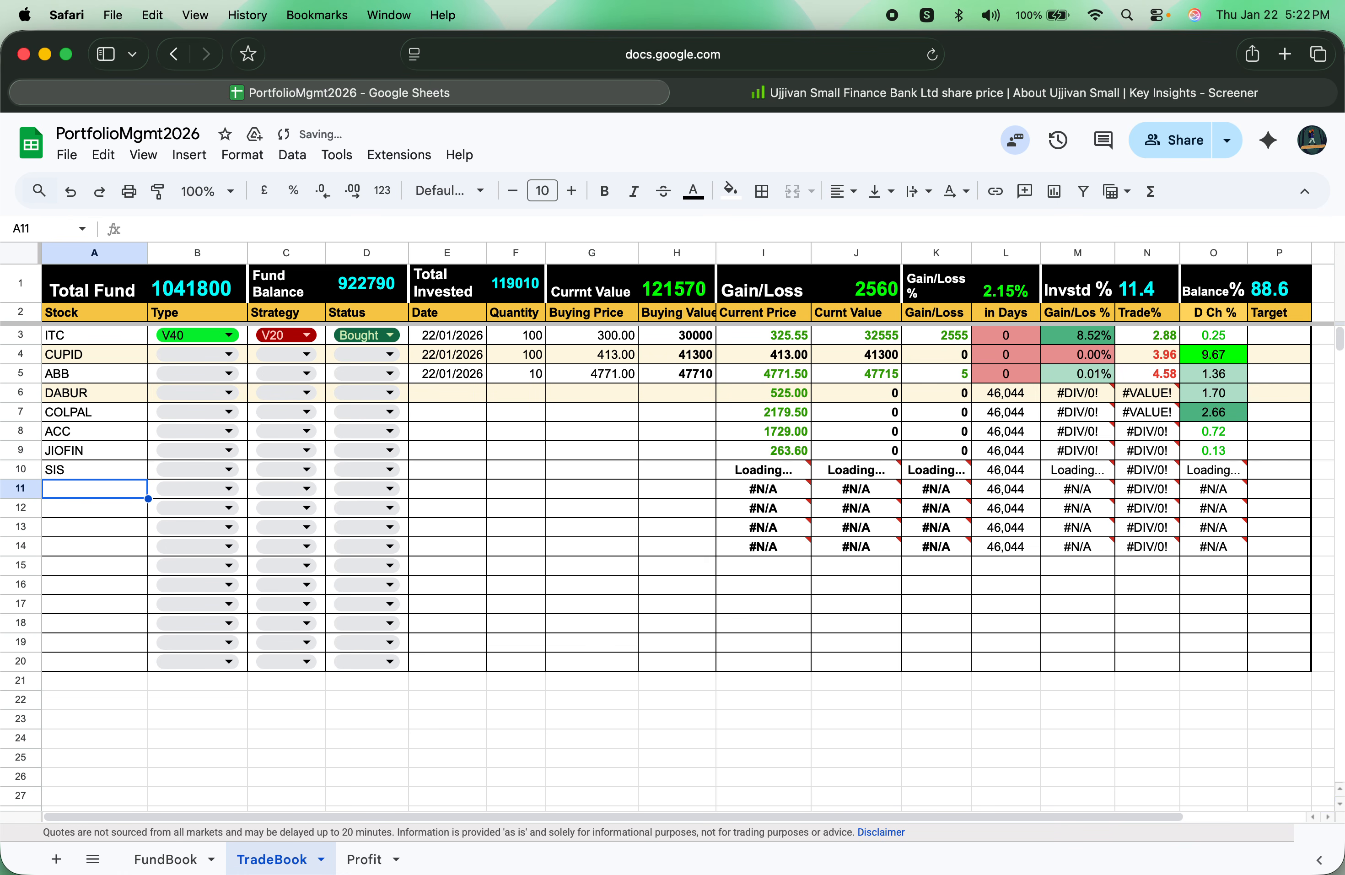
{"action": "type", "text": "CERA"}
{"action": "key", "text": "Return"}
{"action": "type", "text": "\\"}
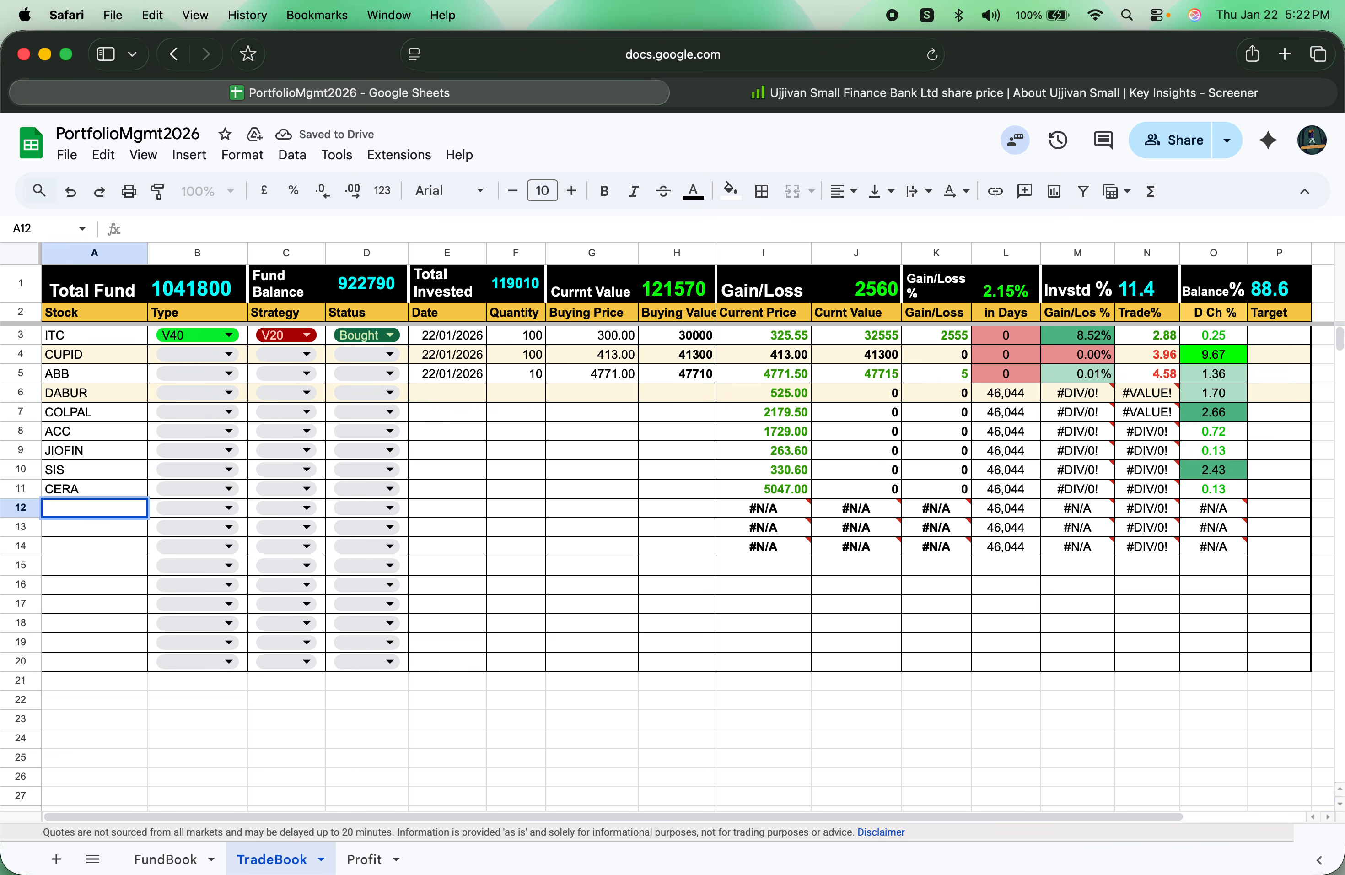
{"action": "type", "text": "B"}
{"action": "key", "text": "BackSpace"}
{"action": "type", "text": "TCS"}
{"action": "key", "text": "Return"}
{"action": "type", "text": "\\"}
{"action": "key", "text": "BackSpace"}
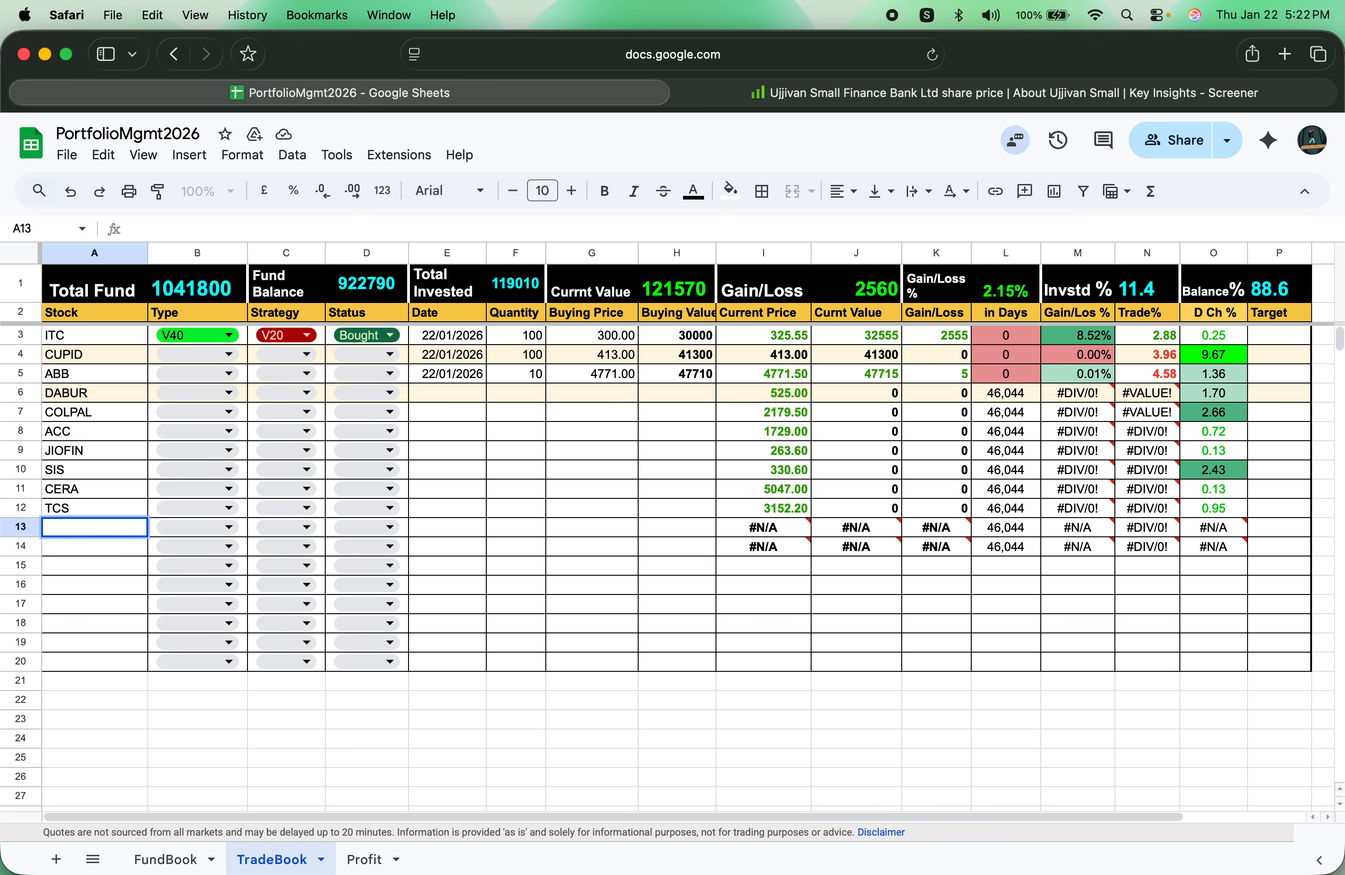
Step: Add the stock symbols GILLETTE, JSWINFRA and DMART in A13:A15
{"action": "type", "text": "GILLETTE"}
{"action": "key", "text": "Return"}
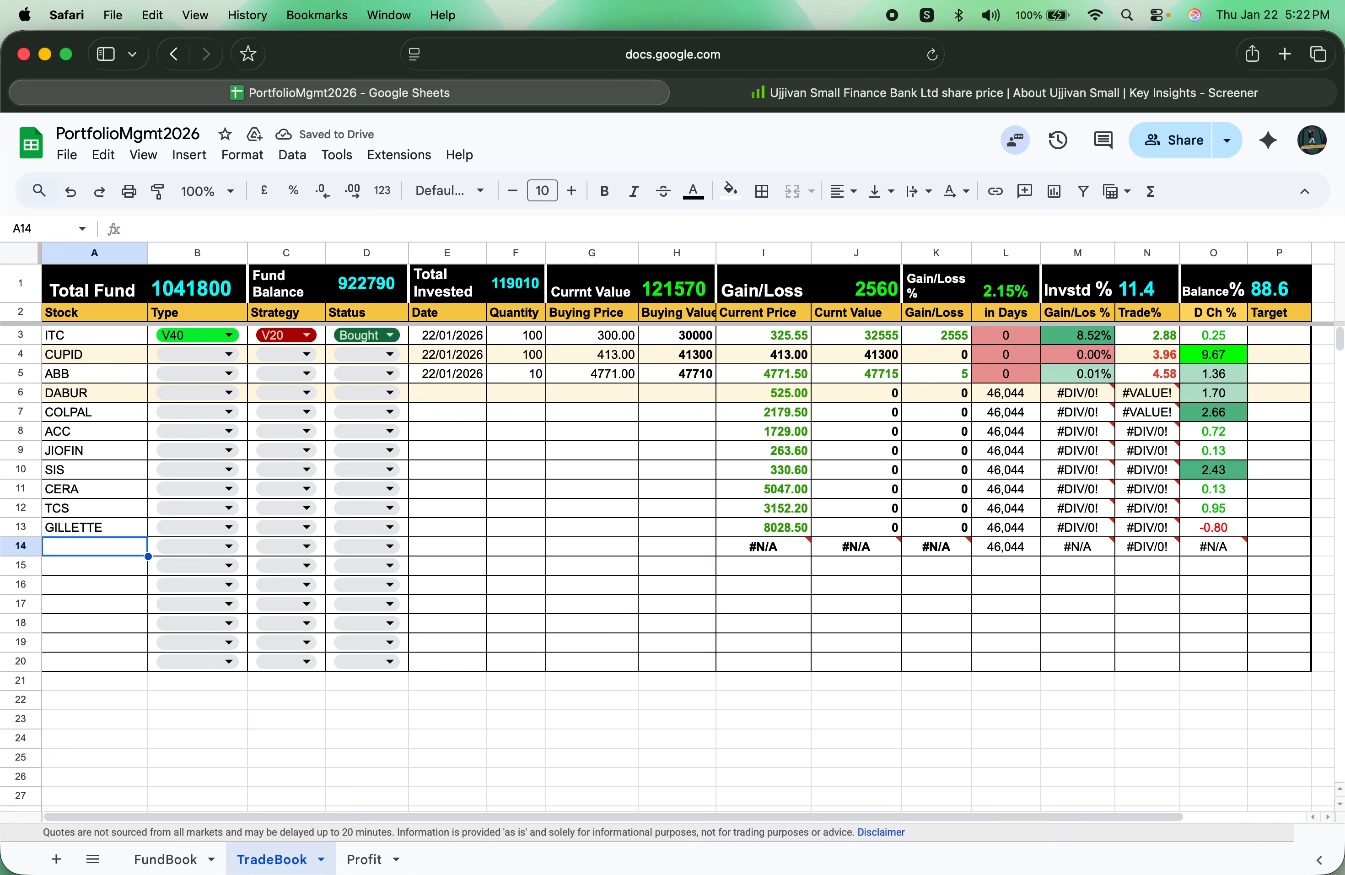
{"action": "type", "text": "J"}
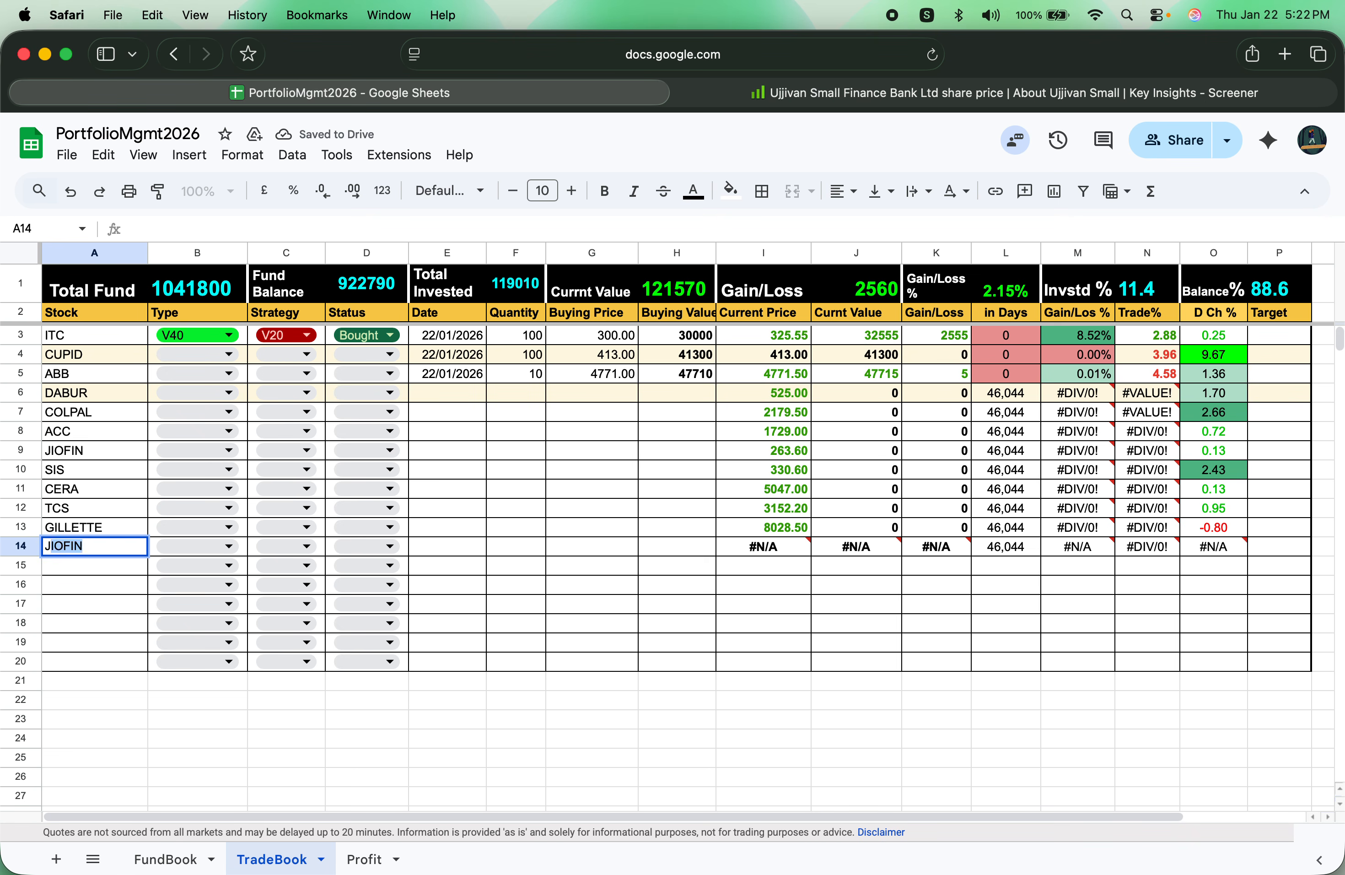
{"action": "type", "text": "SWINFRA"}
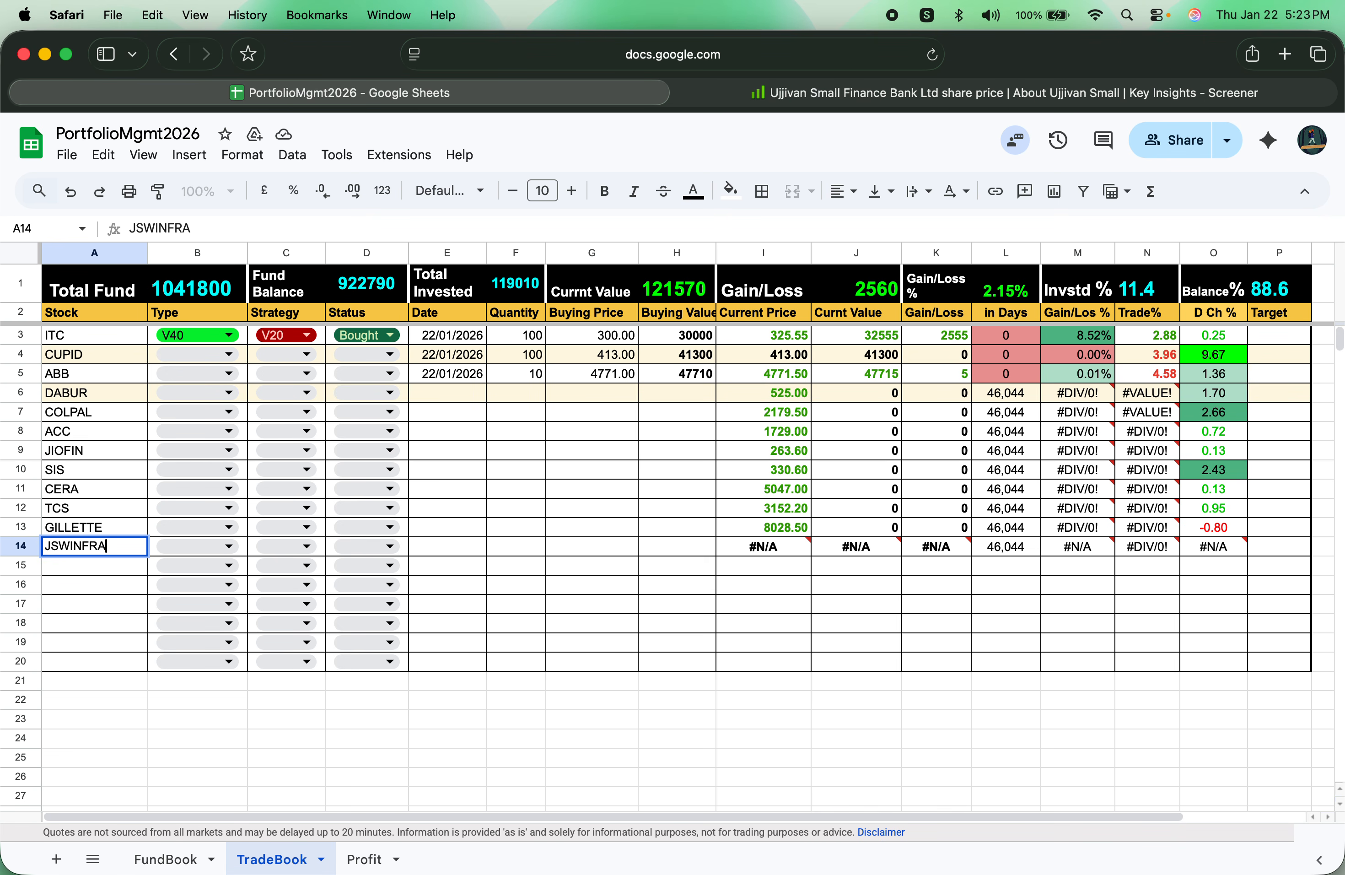
{"action": "key", "text": "Return"}
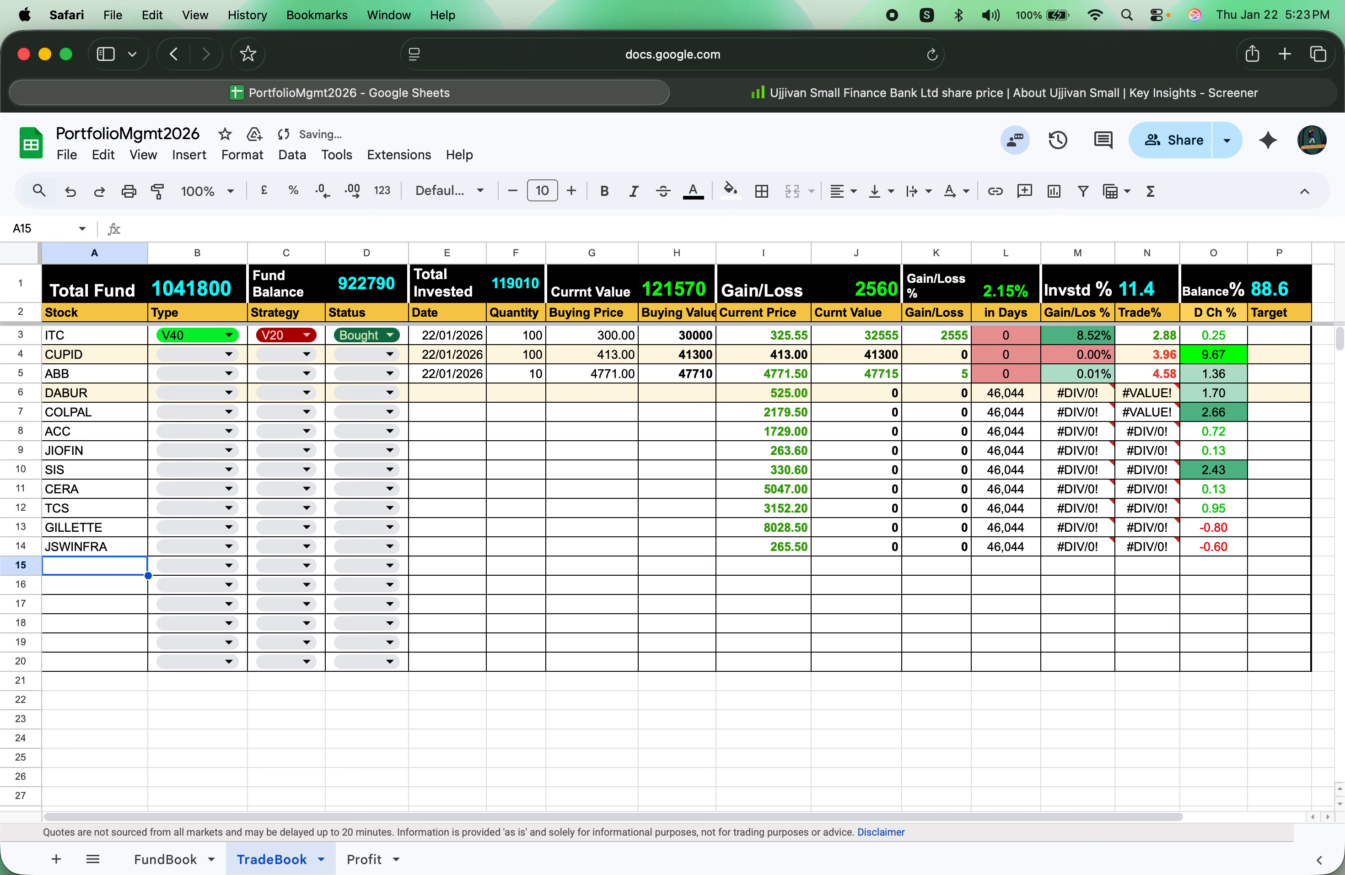
{"action": "type", "text": "DMART"}
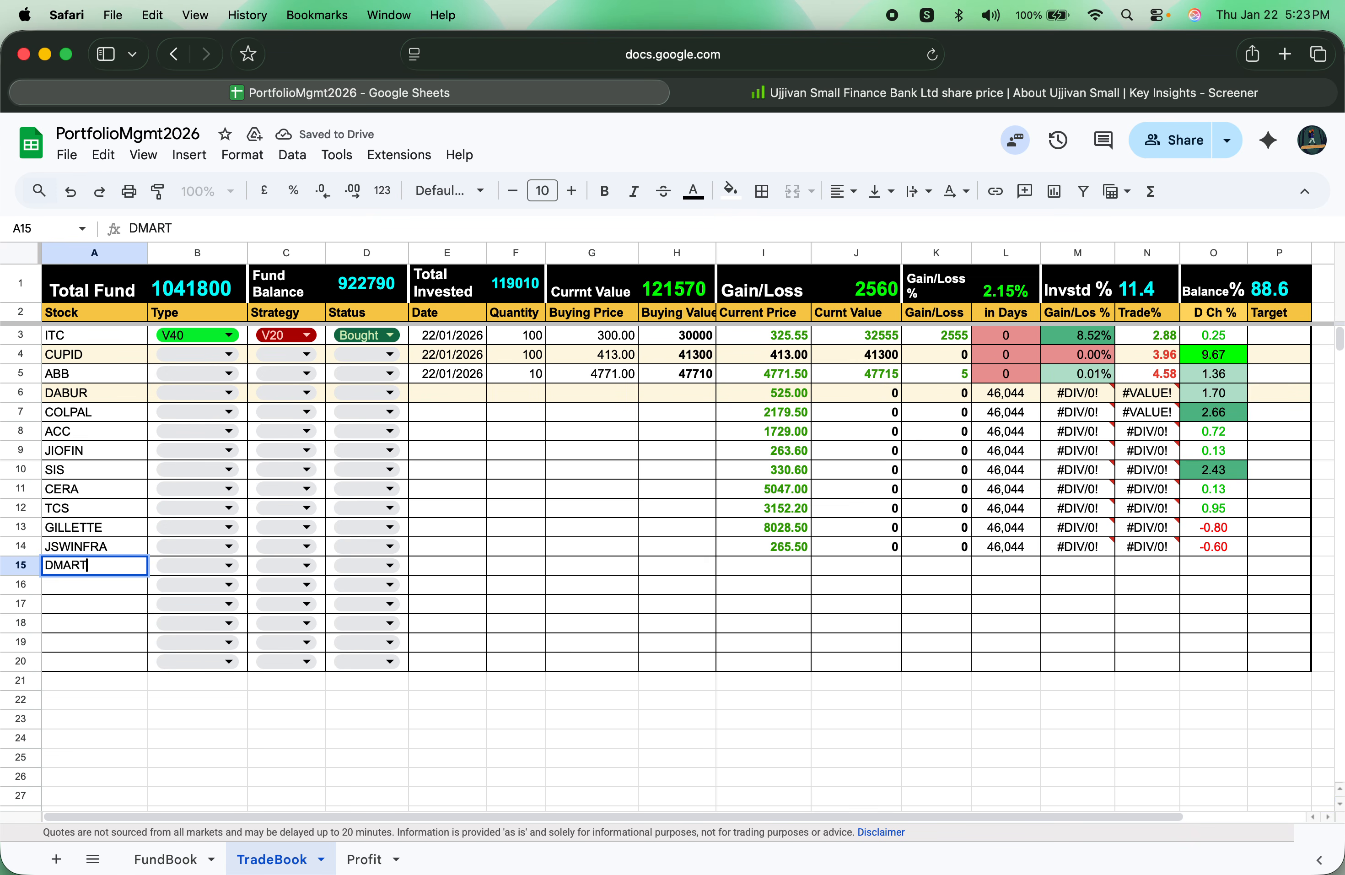
{"action": "key", "text": "Return"}
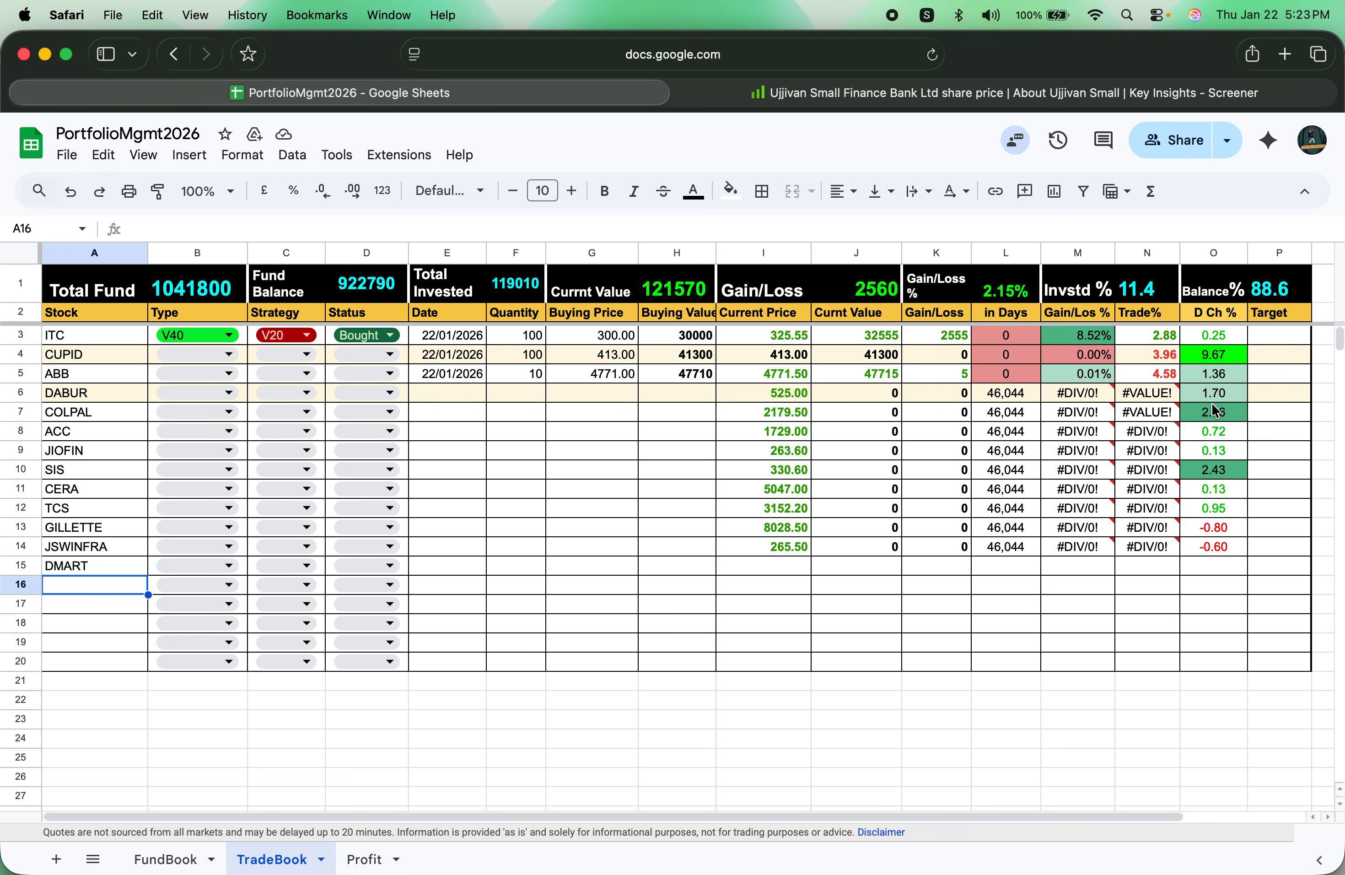
Step: Check the D Ch % formulas for ABB and DABUR and show the browser window in full screen
{"action": "left_click", "coordinate": [1212, 379]}
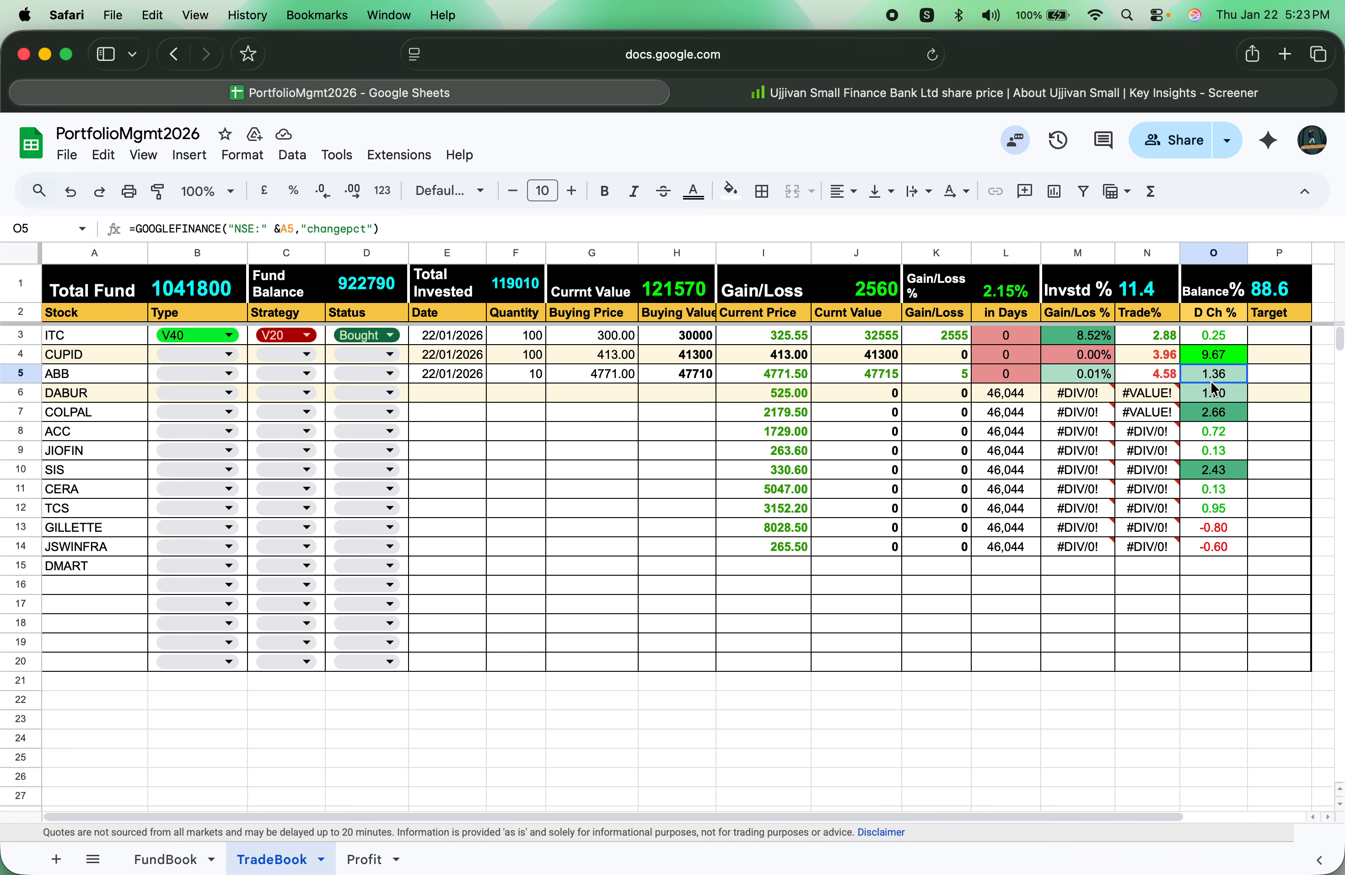
{"action": "left_click", "coordinate": [1210, 397]}
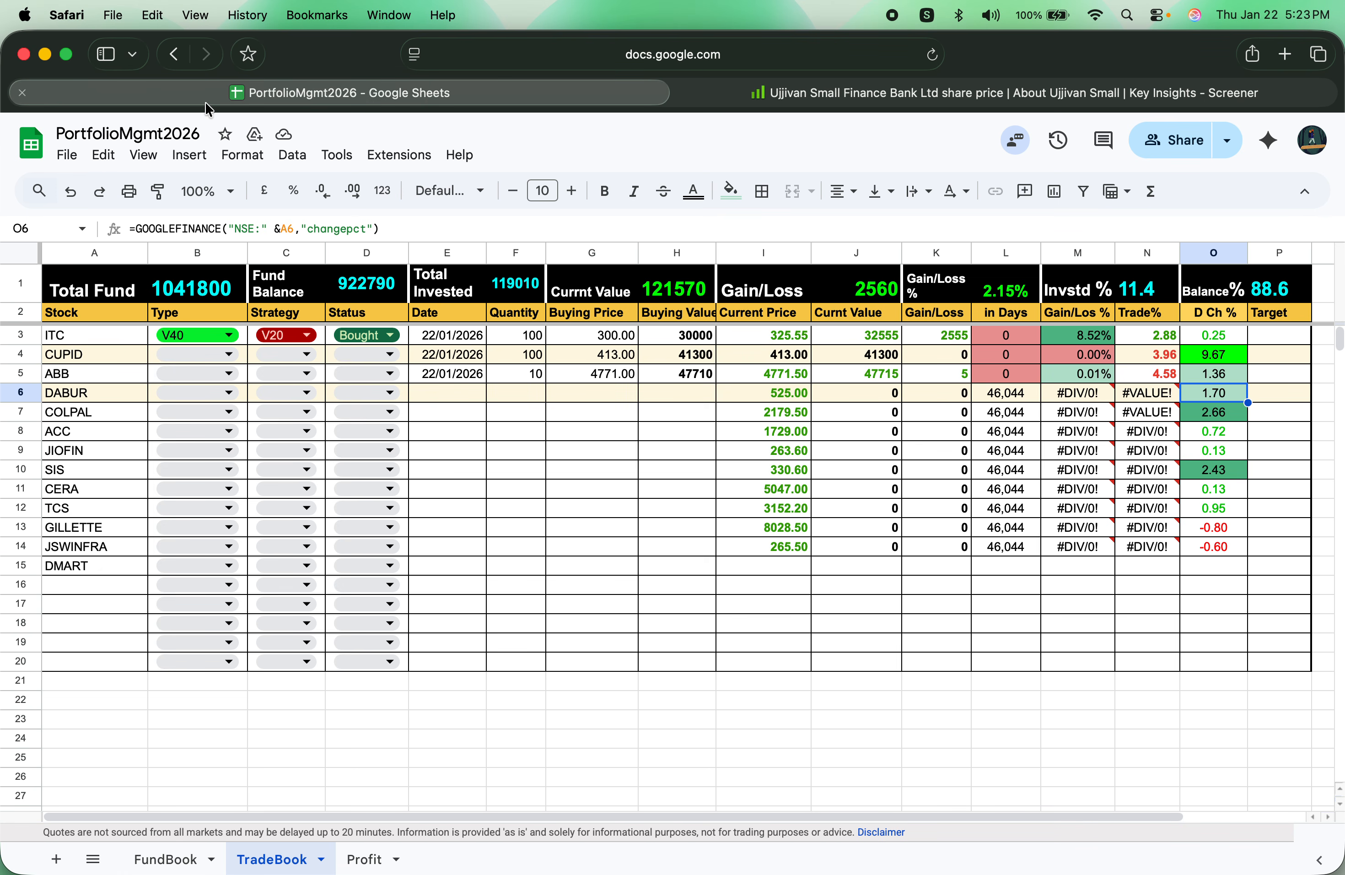
{"action": "left_click", "coordinate": [66, 55]}
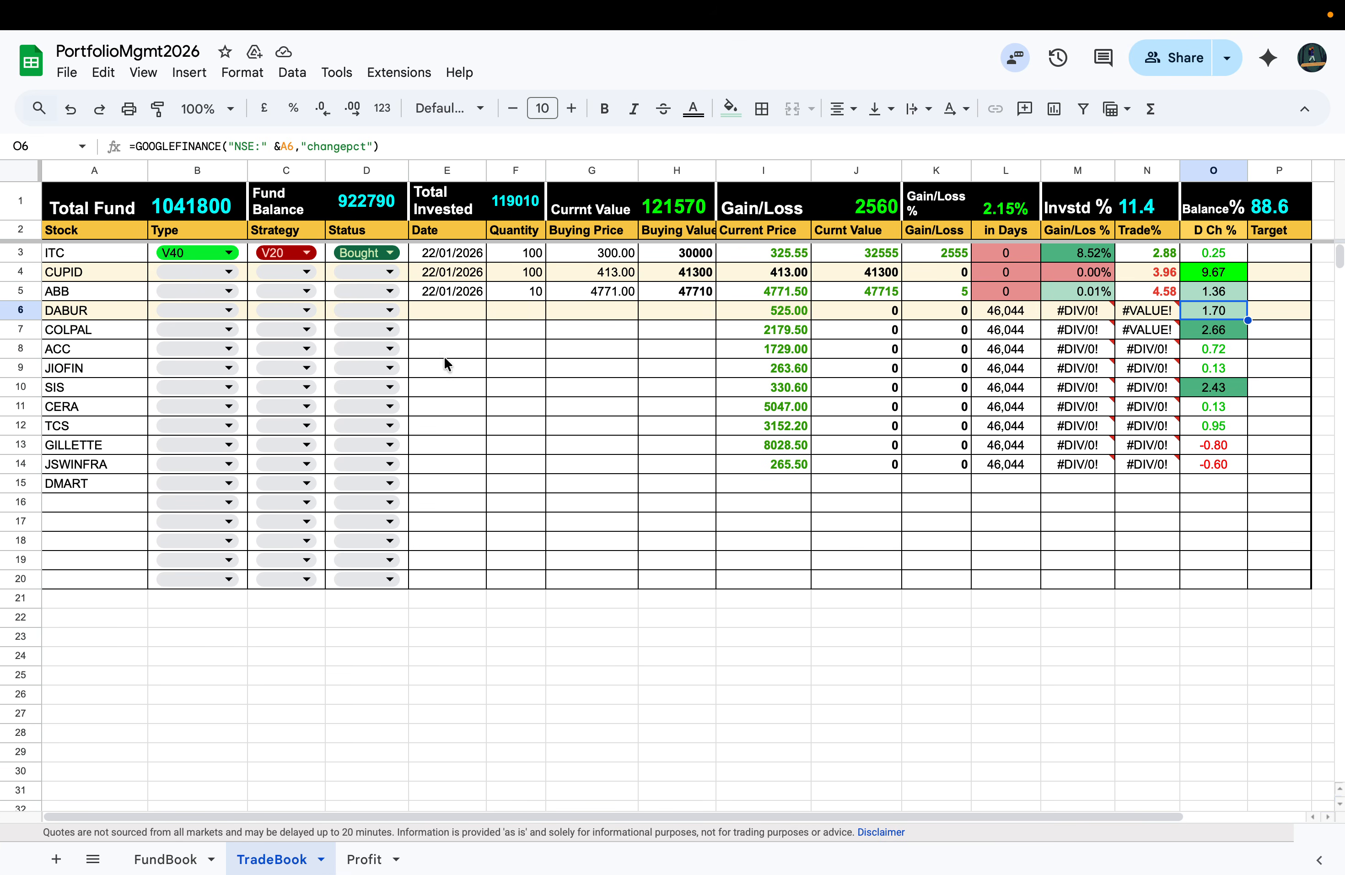
Step: Copy ABB's date to DABUR's row and change DABUR's date to 01/01/2026
{"action": "left_click", "coordinate": [455, 292]}
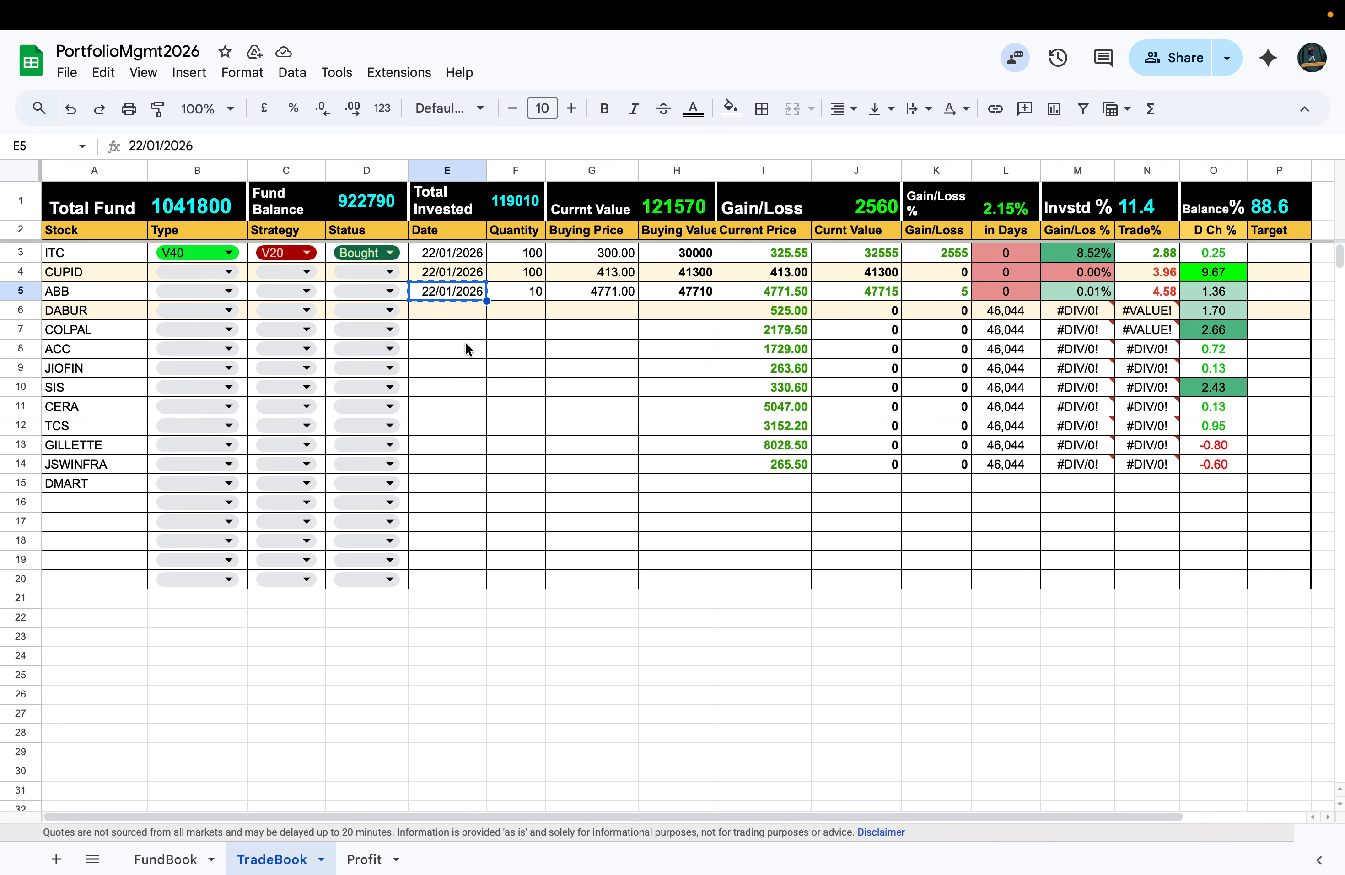
{"action": "left_click", "coordinate": [459, 317]}
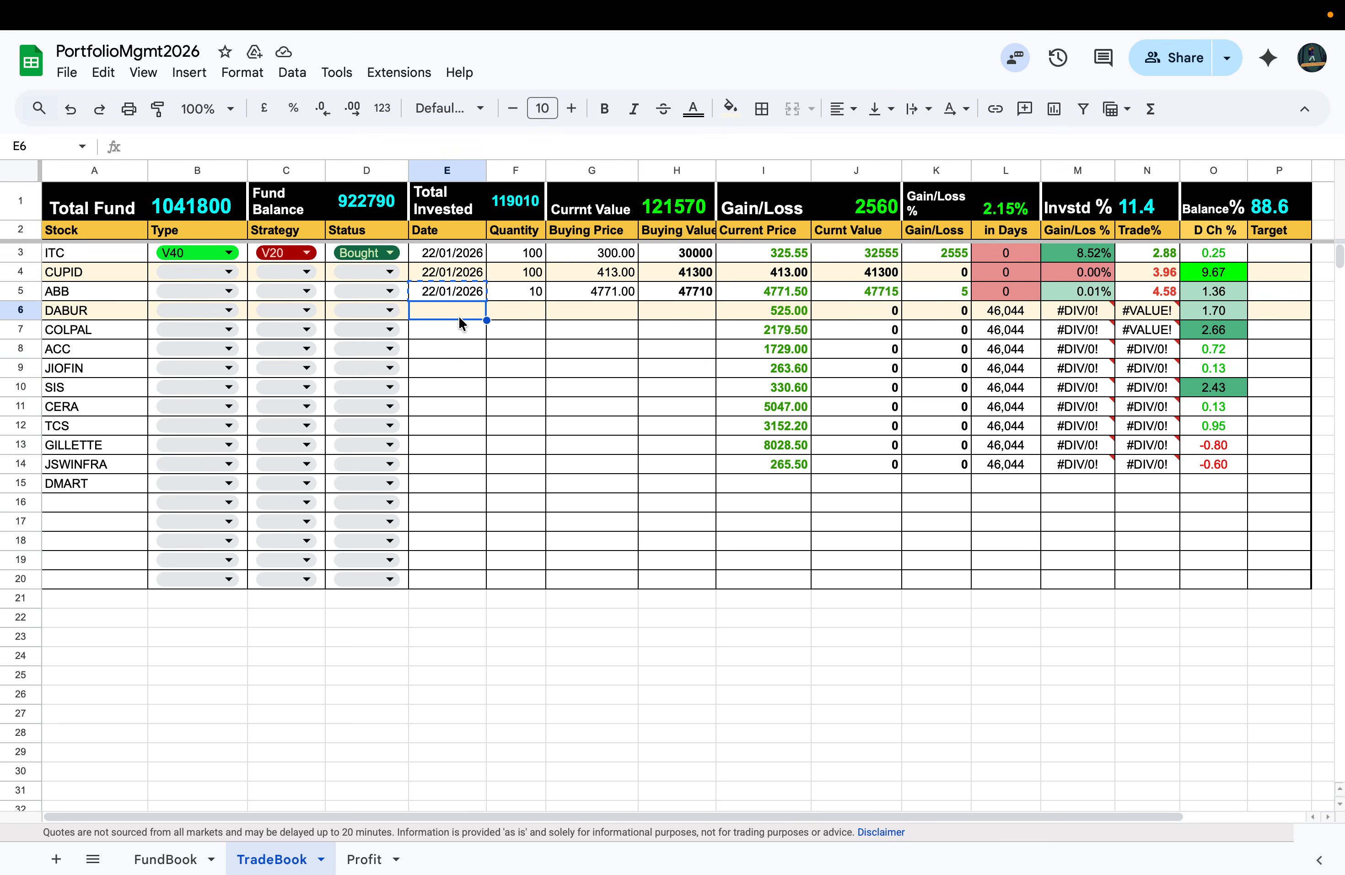
{"action": "key", "text": "ctrl+v"}
{"action": "double_click", "coordinate": [447, 311]}
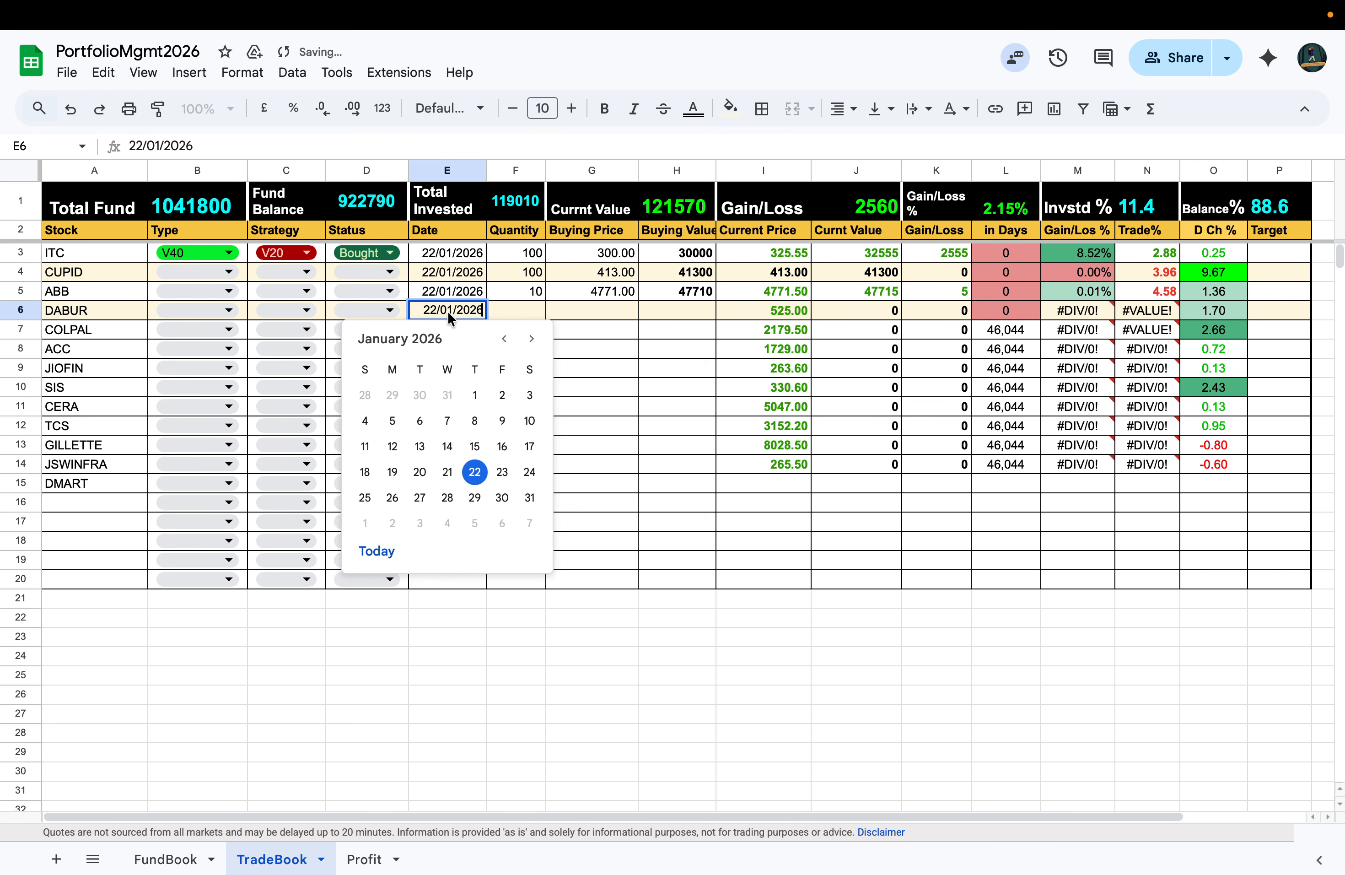
{"action": "left_click", "coordinate": [474, 394]}
{"action": "left_click", "coordinate": [494, 314]}
Step: Copy DABUR's date into E7:E15 for the stocks from COLPAL to DMART
{"action": "left_click", "coordinate": [459, 309]}
{"action": "key", "text": "ctrl+c"}
{"action": "left_click_drag", "start_coordinate": [446, 330], "coordinate": [449, 481]}
{"action": "key", "text": "ctrl+v"}
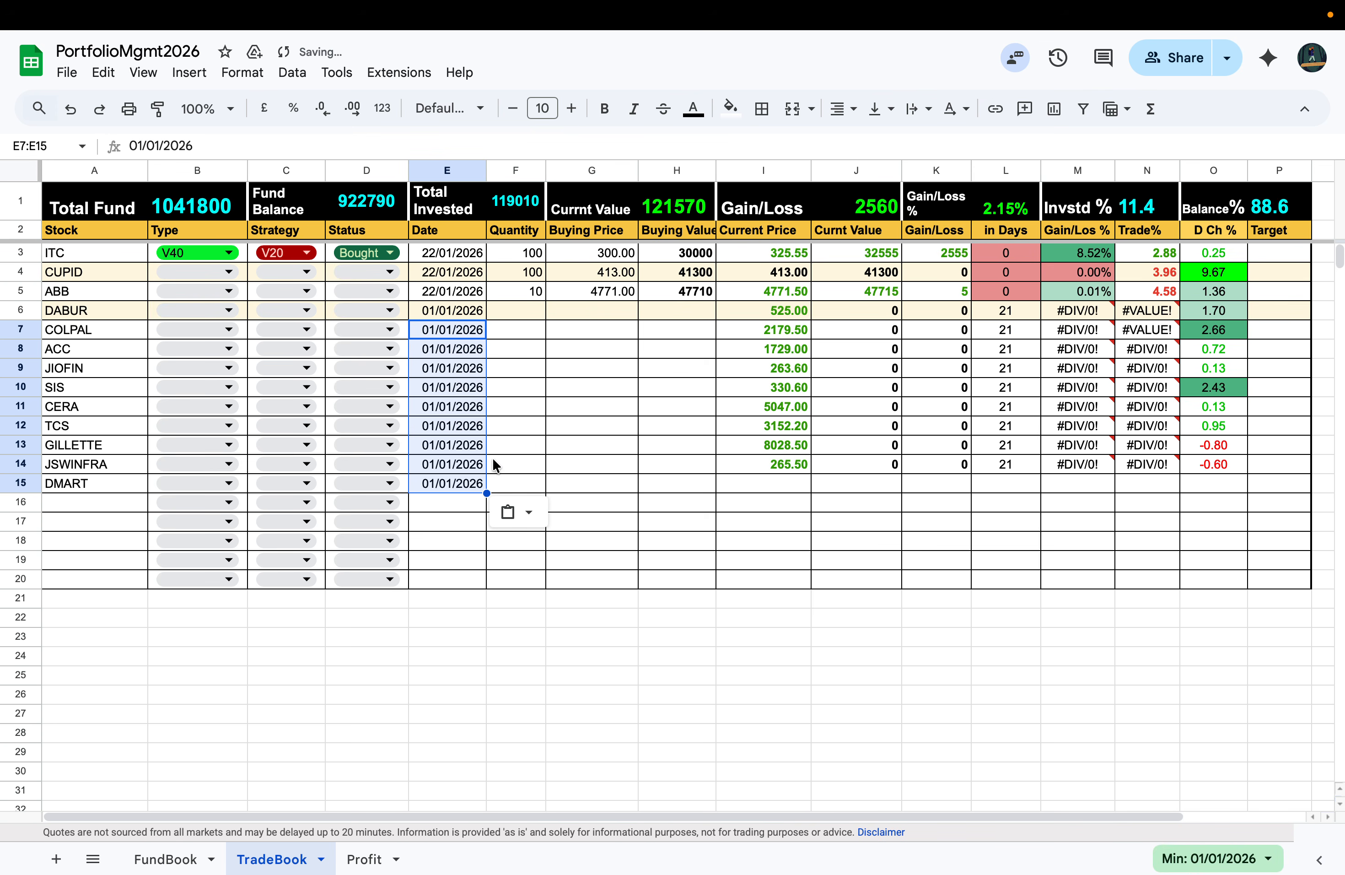
Step: Enter the quantities 2 for DABUR, 1 for COLPAL, 1 for ACC, 10 for JIOFIN and 10 for SIS in F6:F10
{"action": "left_click", "coordinate": [515, 307]}
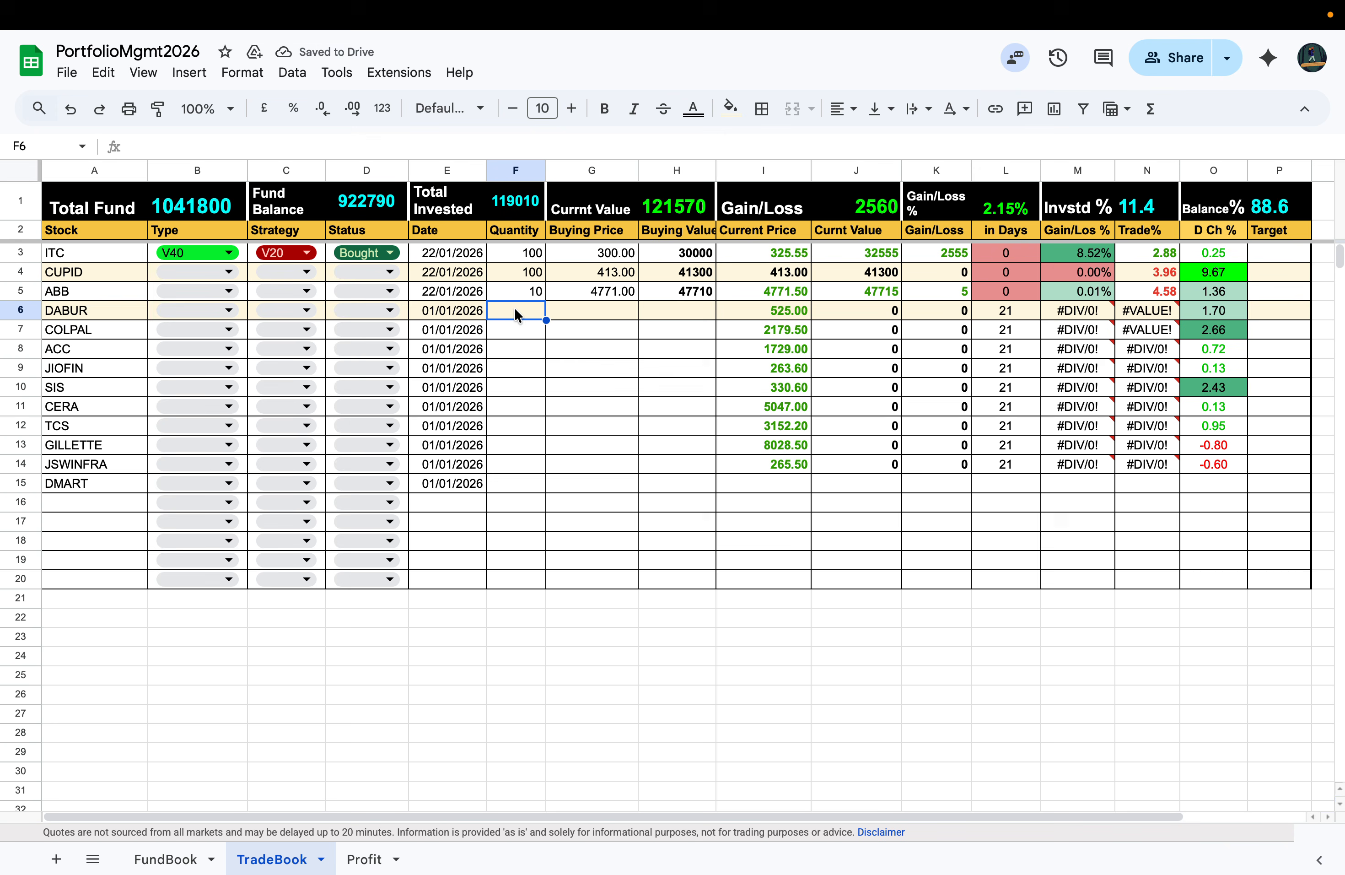
{"action": "type", "text": "2"}
{"action": "key", "text": "Return"}
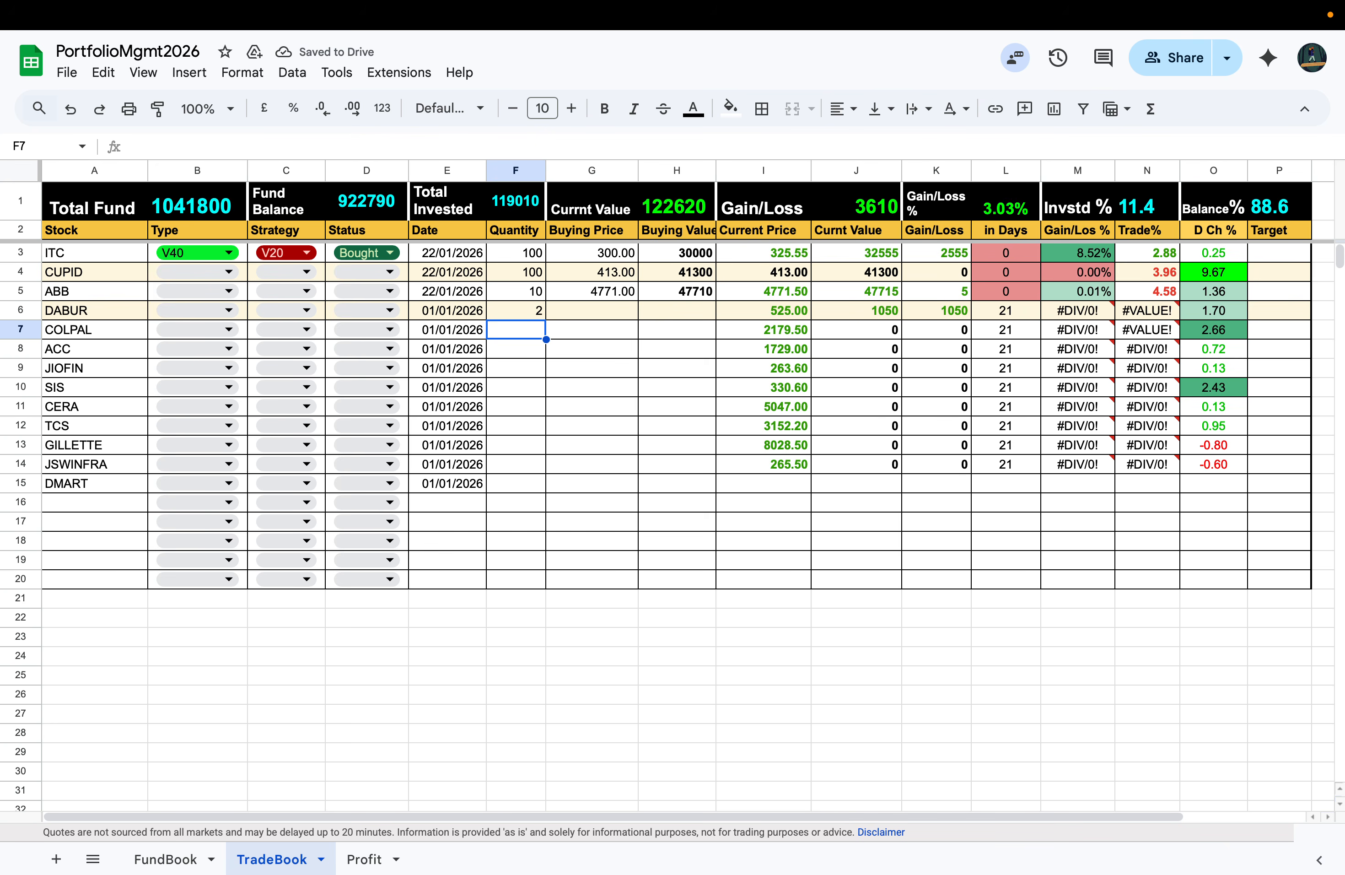
{"action": "type", "text": "1"}
{"action": "key", "text": "Return"}
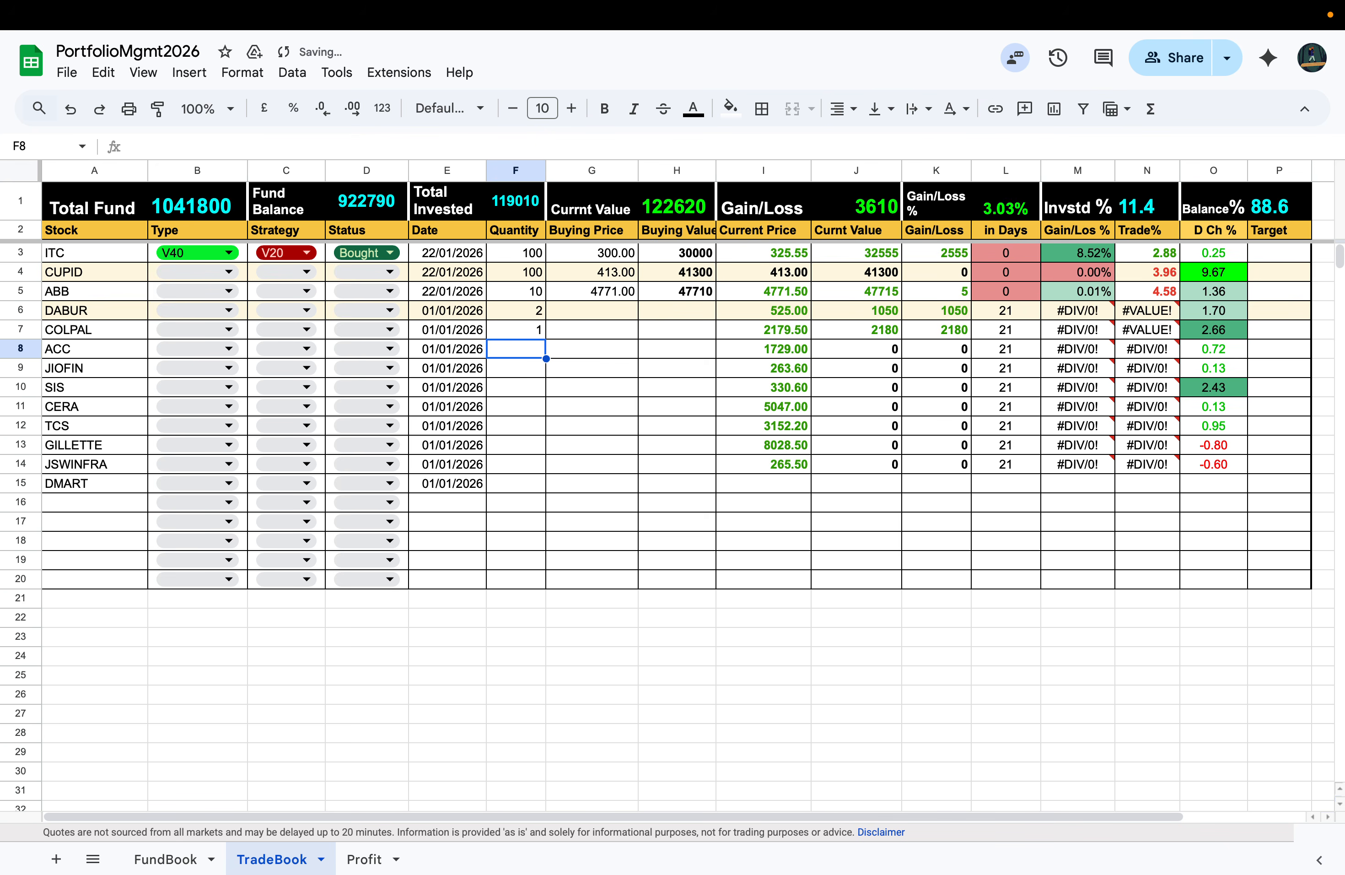
{"action": "type", "text": "1"}
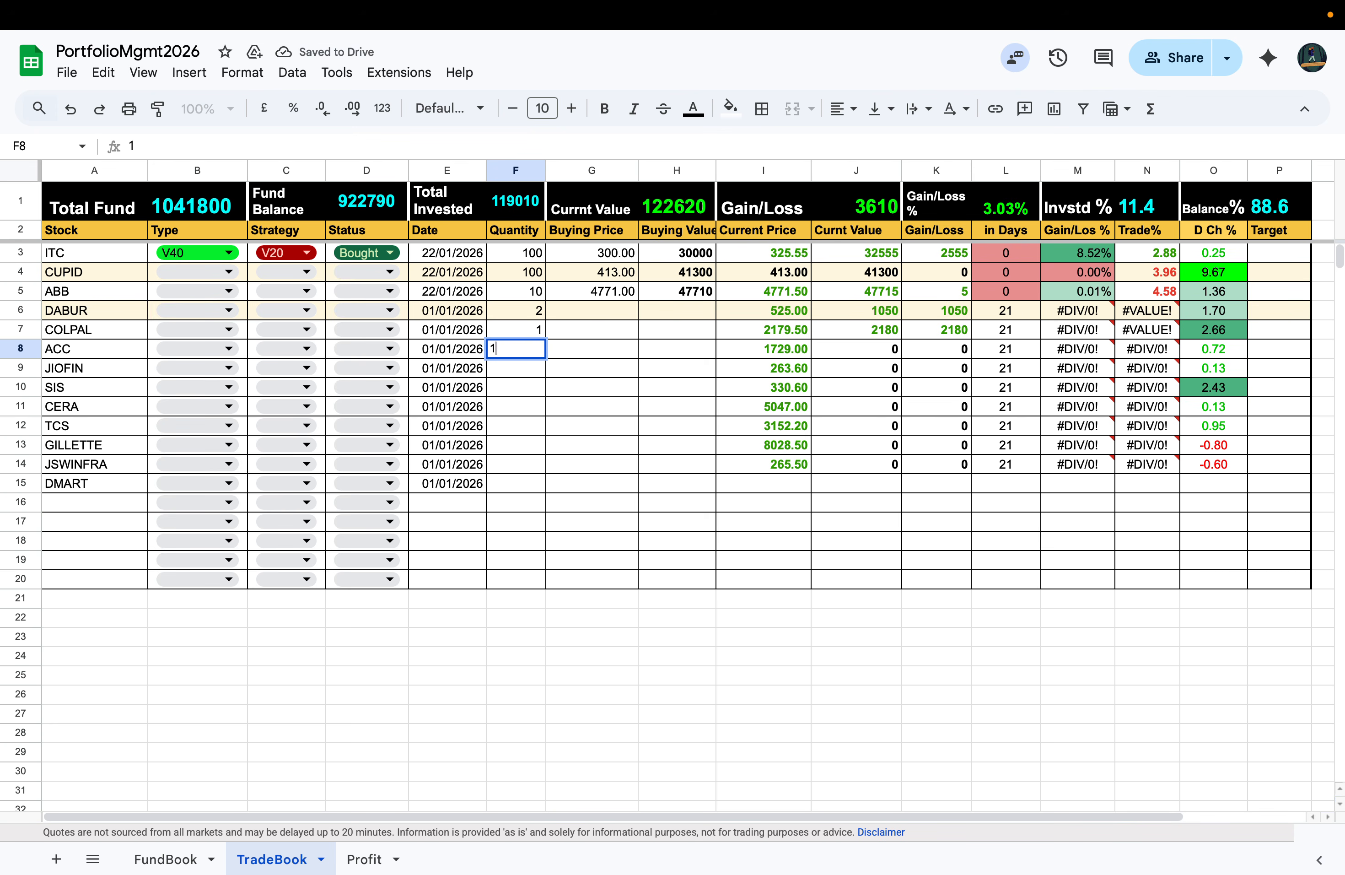
{"action": "key", "text": "Return"}
{"action": "type", "text": "10"}
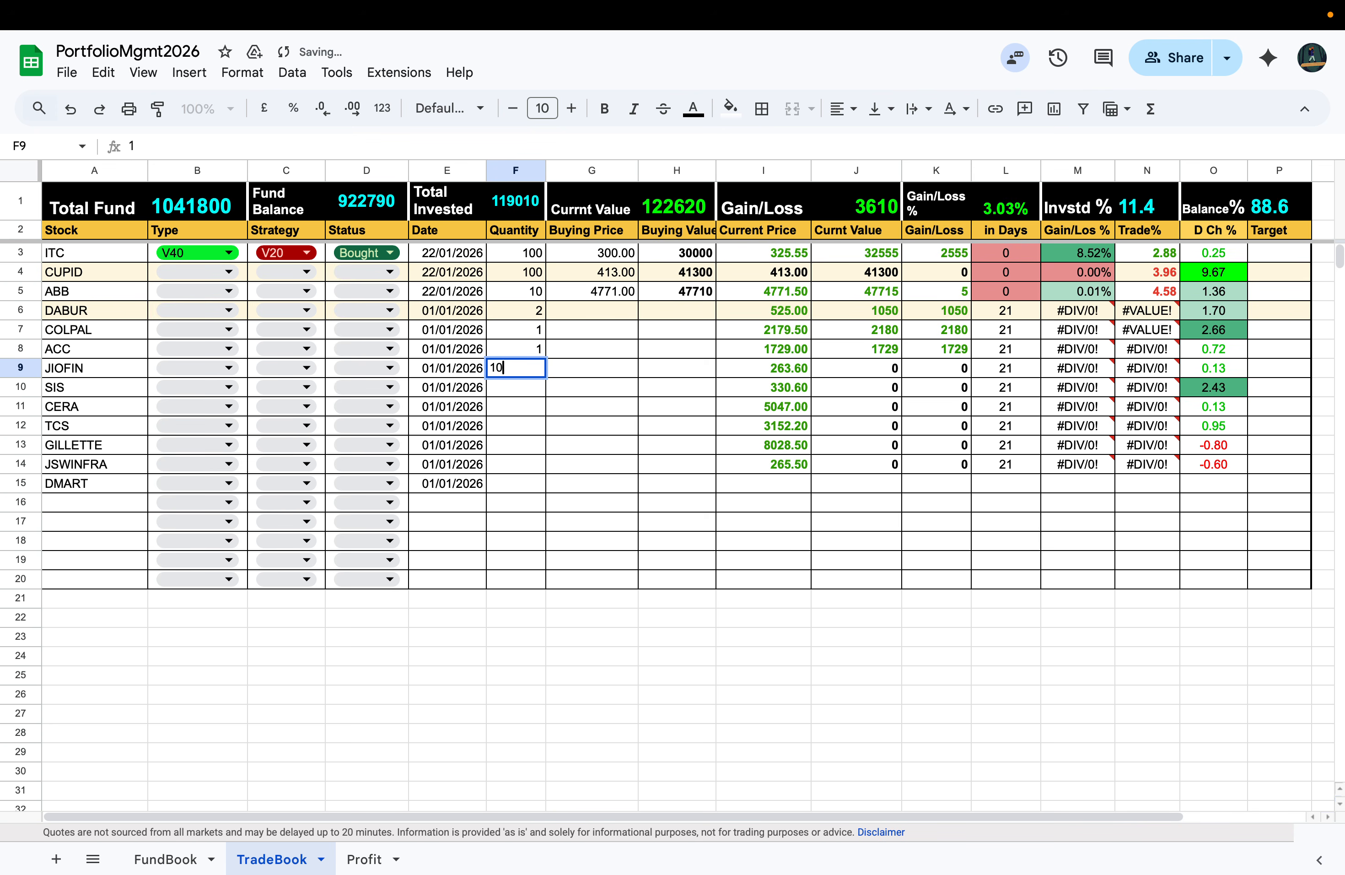
{"action": "key", "text": "Return"}
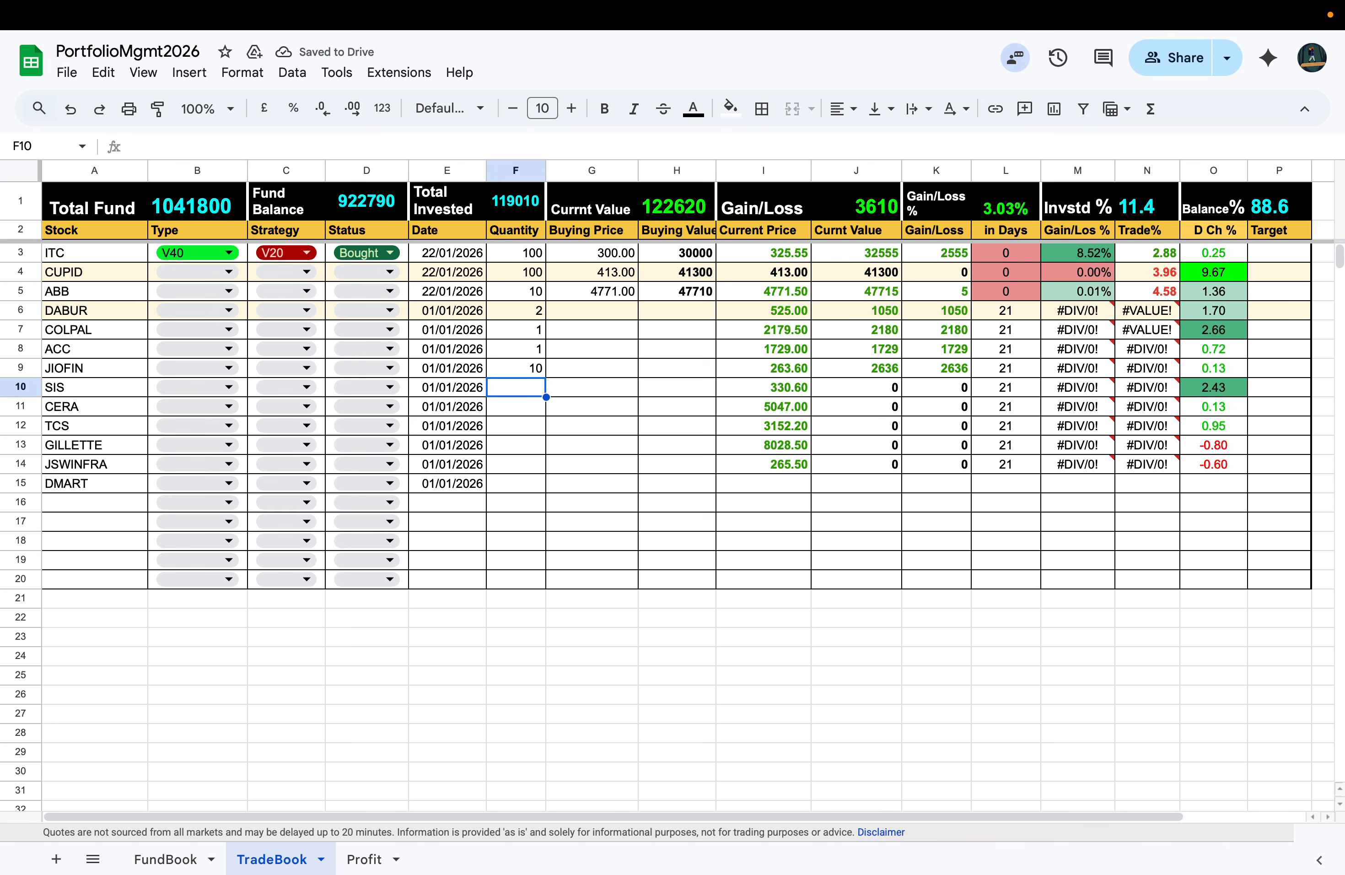
{"action": "type", "text": "10"}
{"action": "key", "text": "Return"}
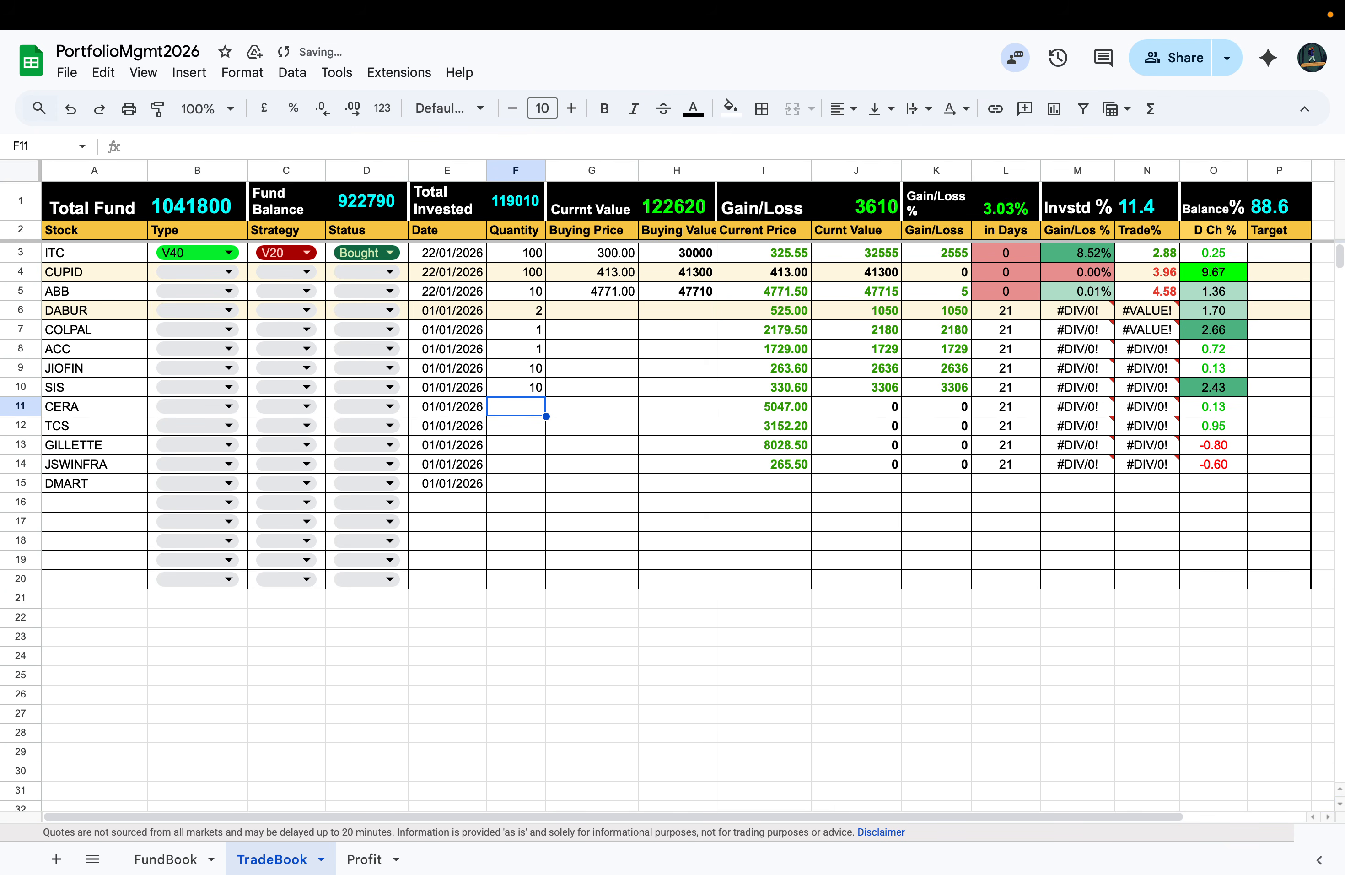
Step: Enter the quantities 1 for CERA, 2 for TCS, 1 for GILLETTE and 20 for JSWINFRA in F11:F14
{"action": "type", "text": "1"}
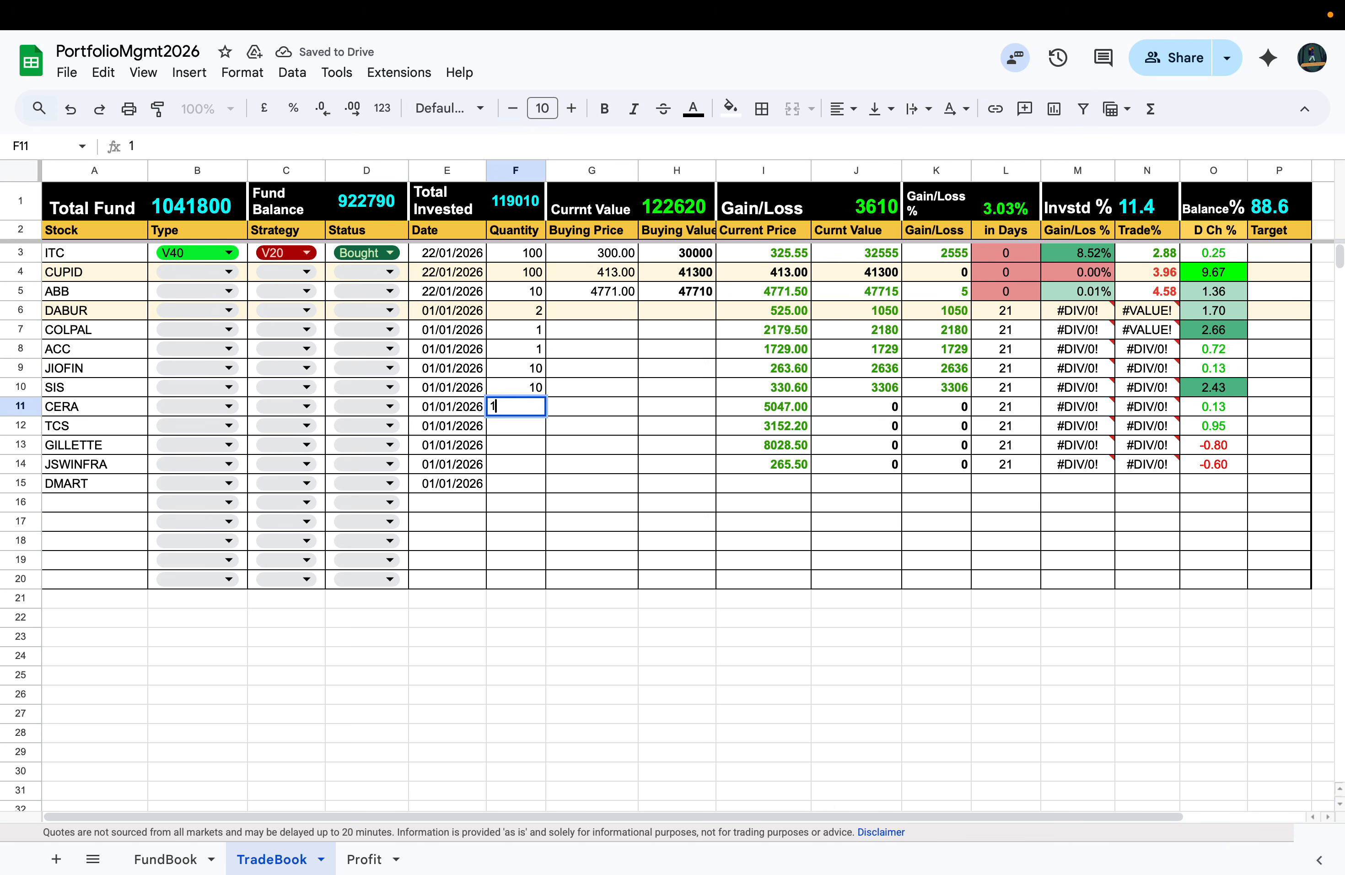
{"action": "key", "text": "Return"}
{"action": "type", "text": "2"}
{"action": "key", "text": "Return"}
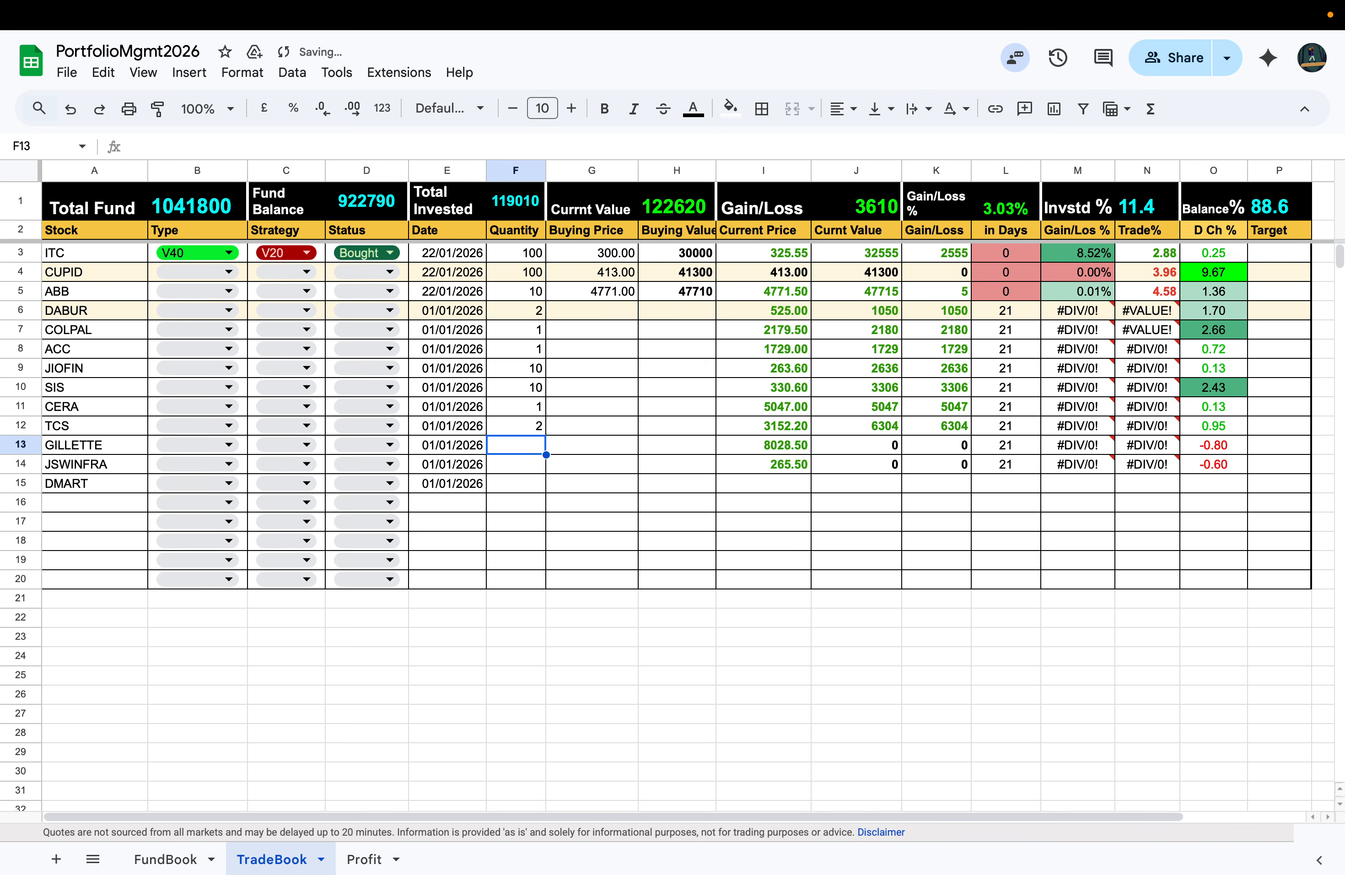
{"action": "type", "text": "1"}
{"action": "key", "text": "Return"}
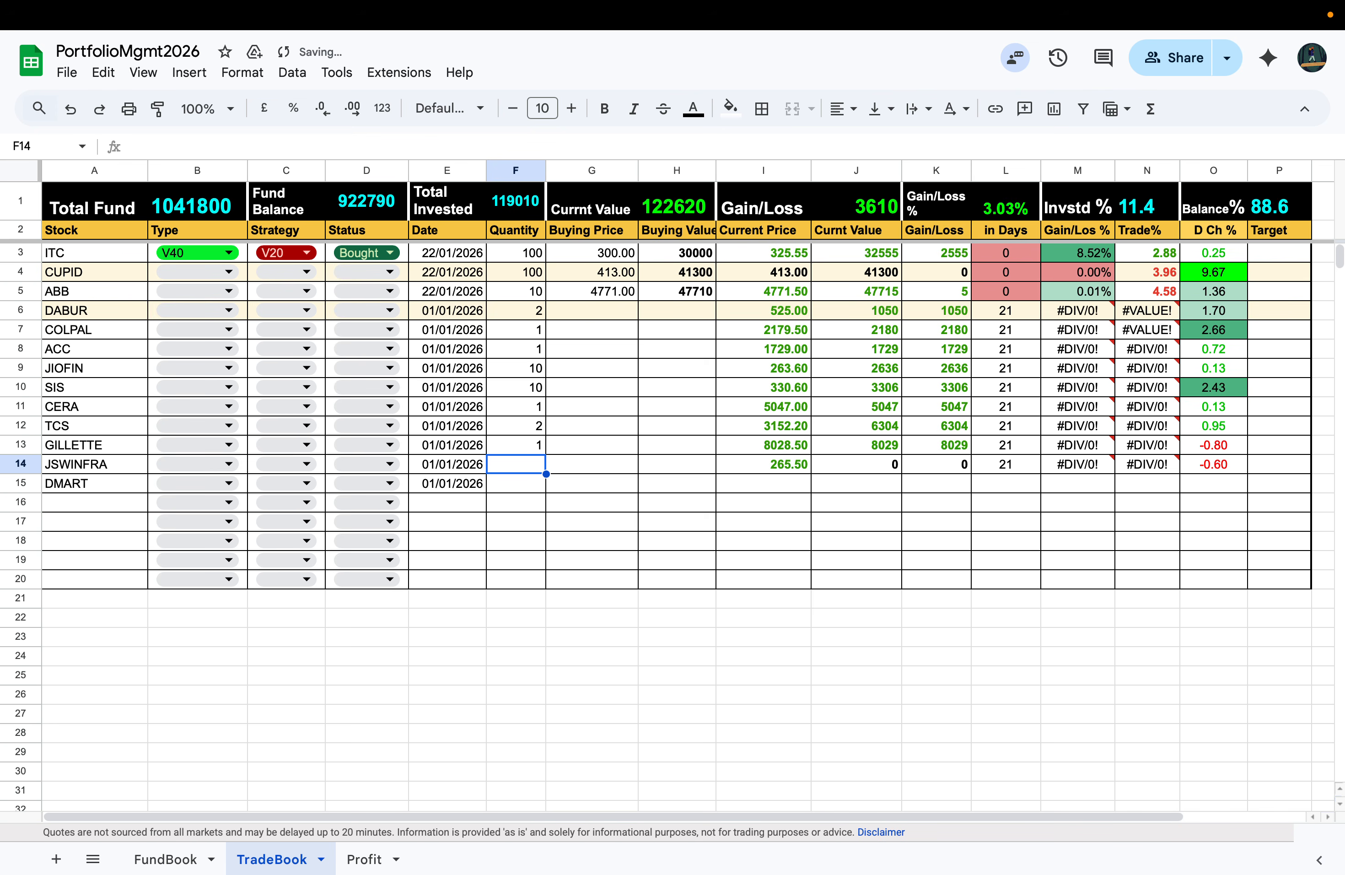
{"action": "type", "text": "20"}
{"action": "key", "text": "Return"}
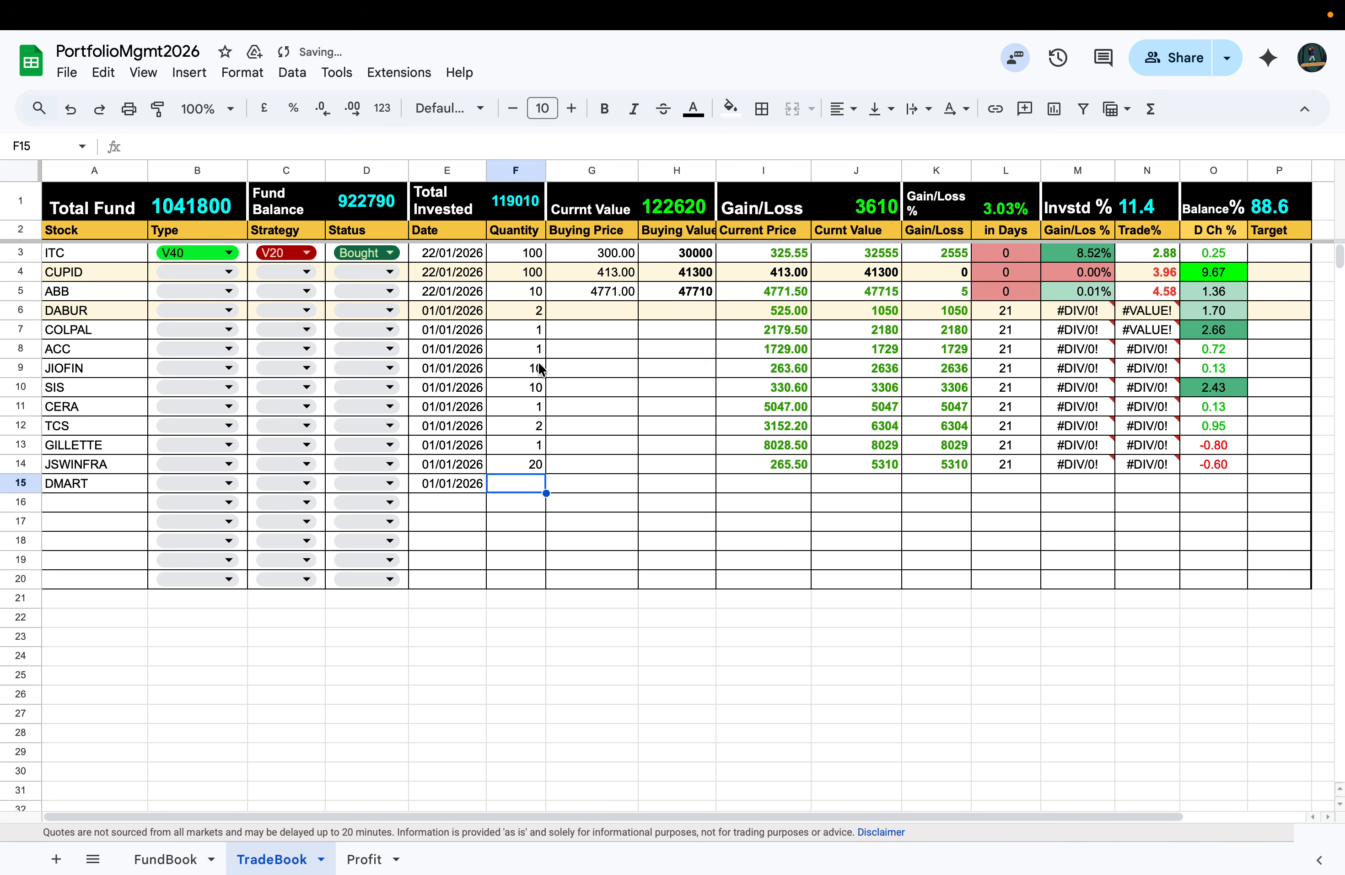
Step: Enter the buying prices 520 for DABUR, 2100 for COLPAL, 1700 for ACC and 300 for JIOFIN in G6:G9
{"action": "left_click", "coordinate": [606, 312]}
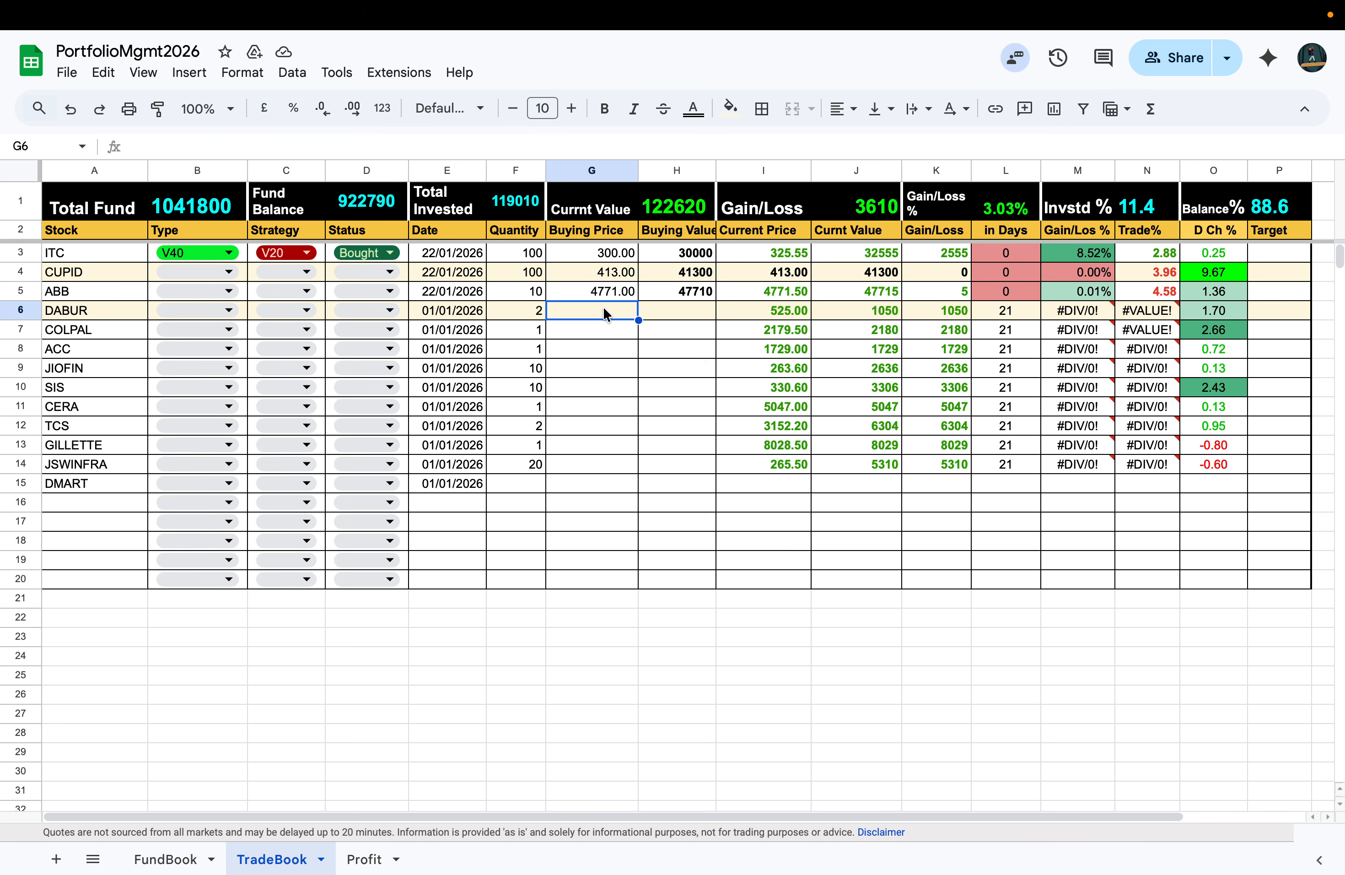
{"action": "type", "text": "520"}
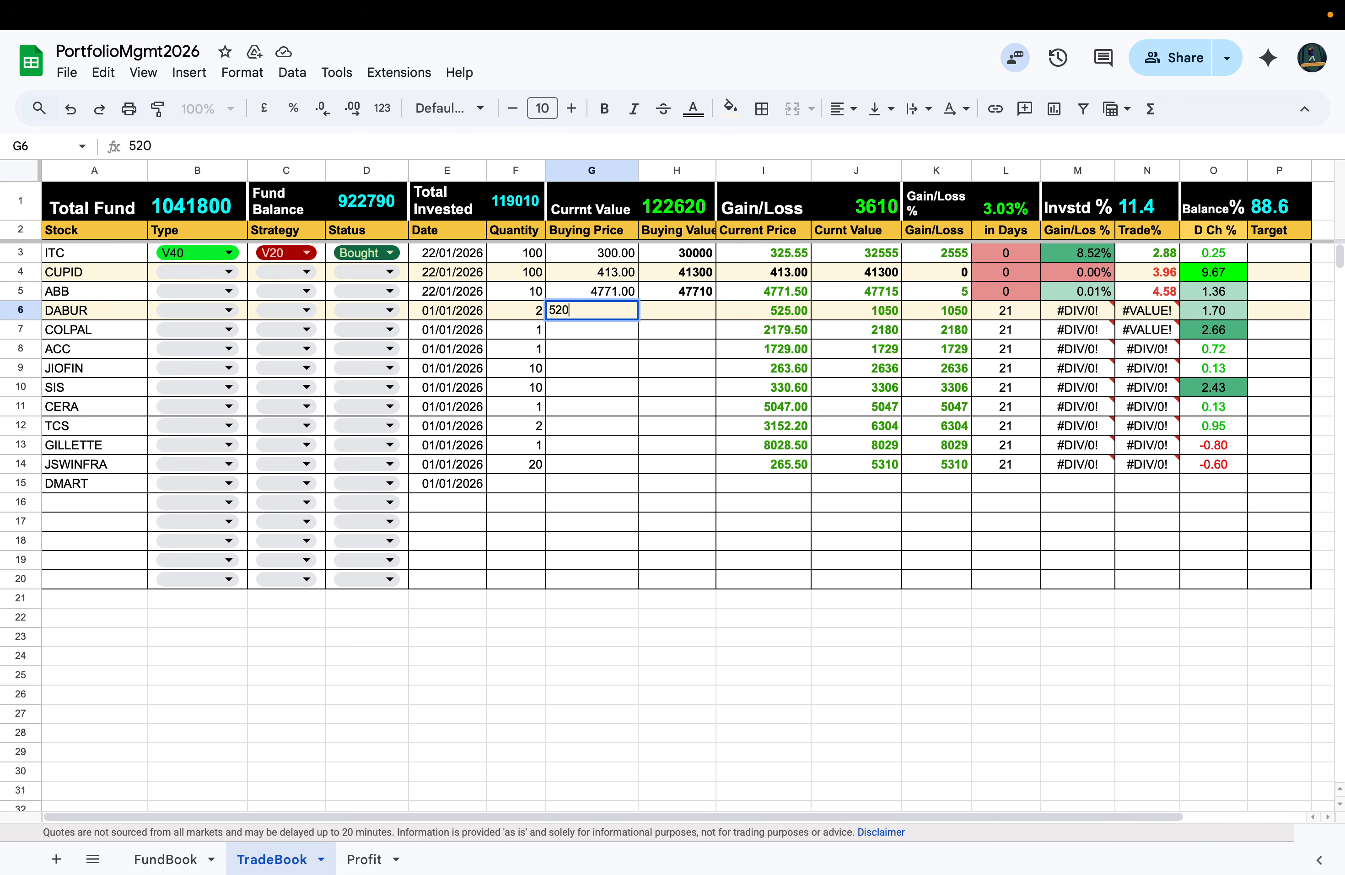
{"action": "key", "text": "Return"}
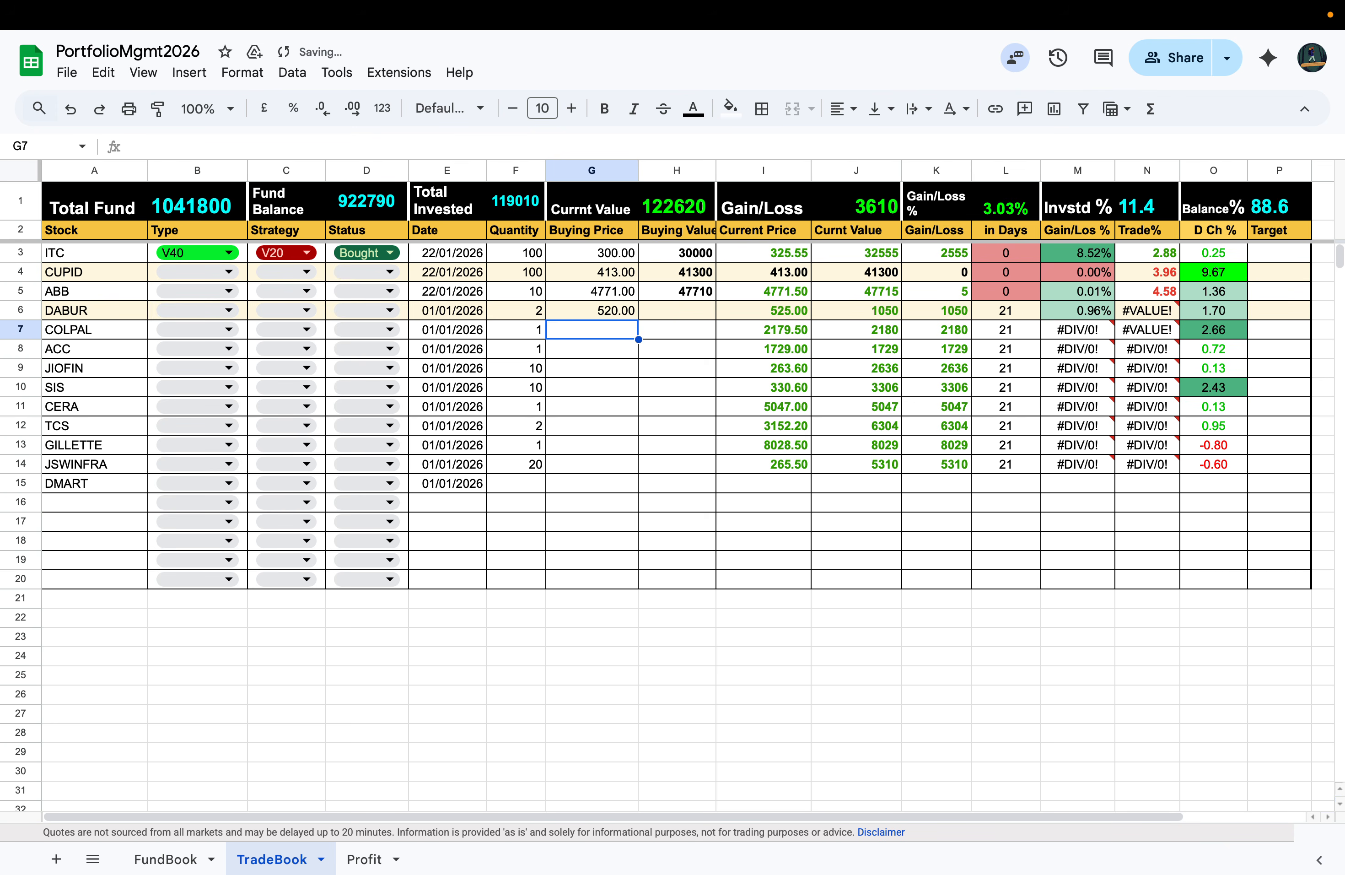
{"action": "type", "text": "2100"}
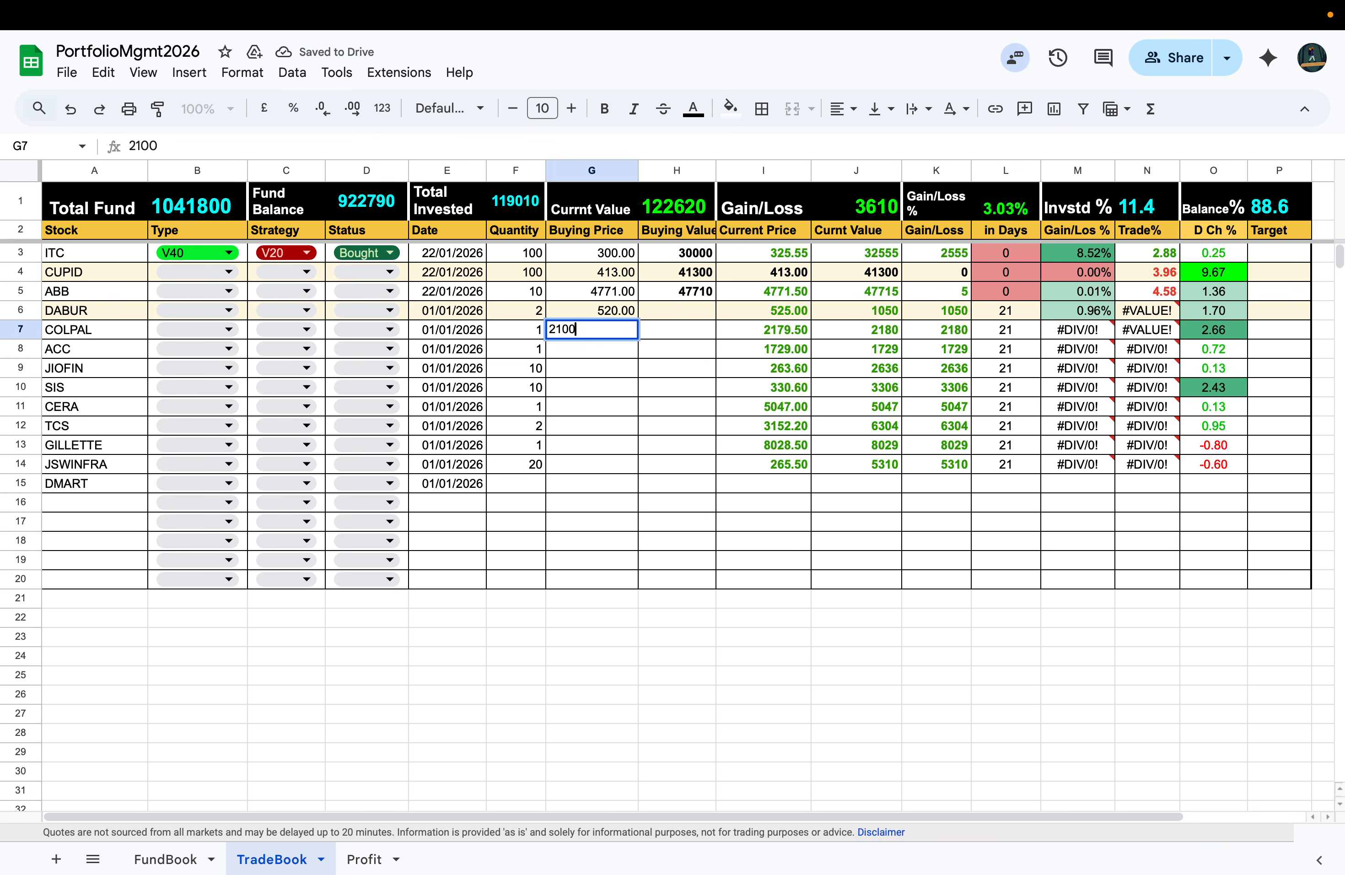
{"action": "key", "text": "Return"}
{"action": "type", "text": "1700"}
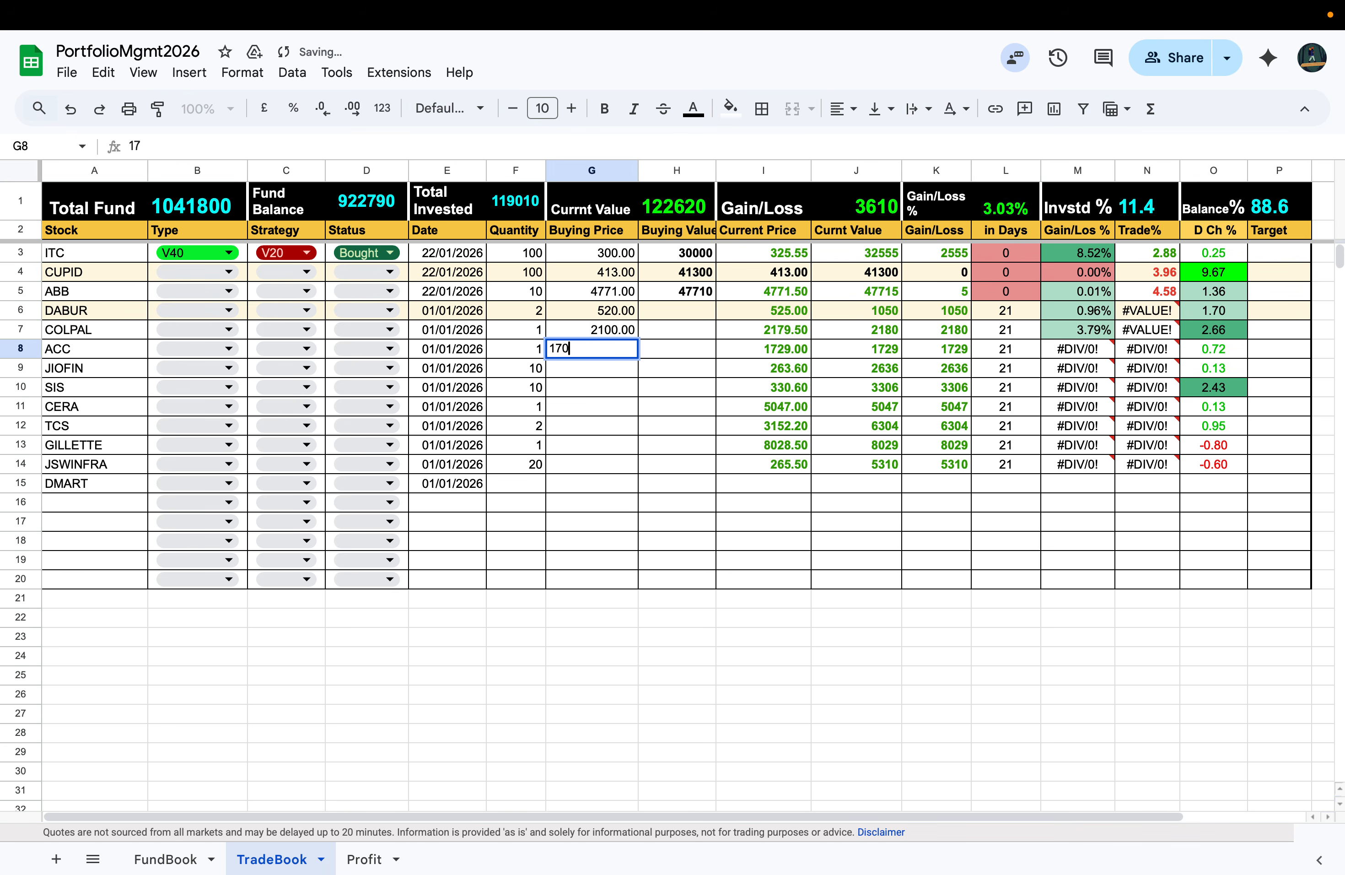
{"action": "key", "text": "Return"}
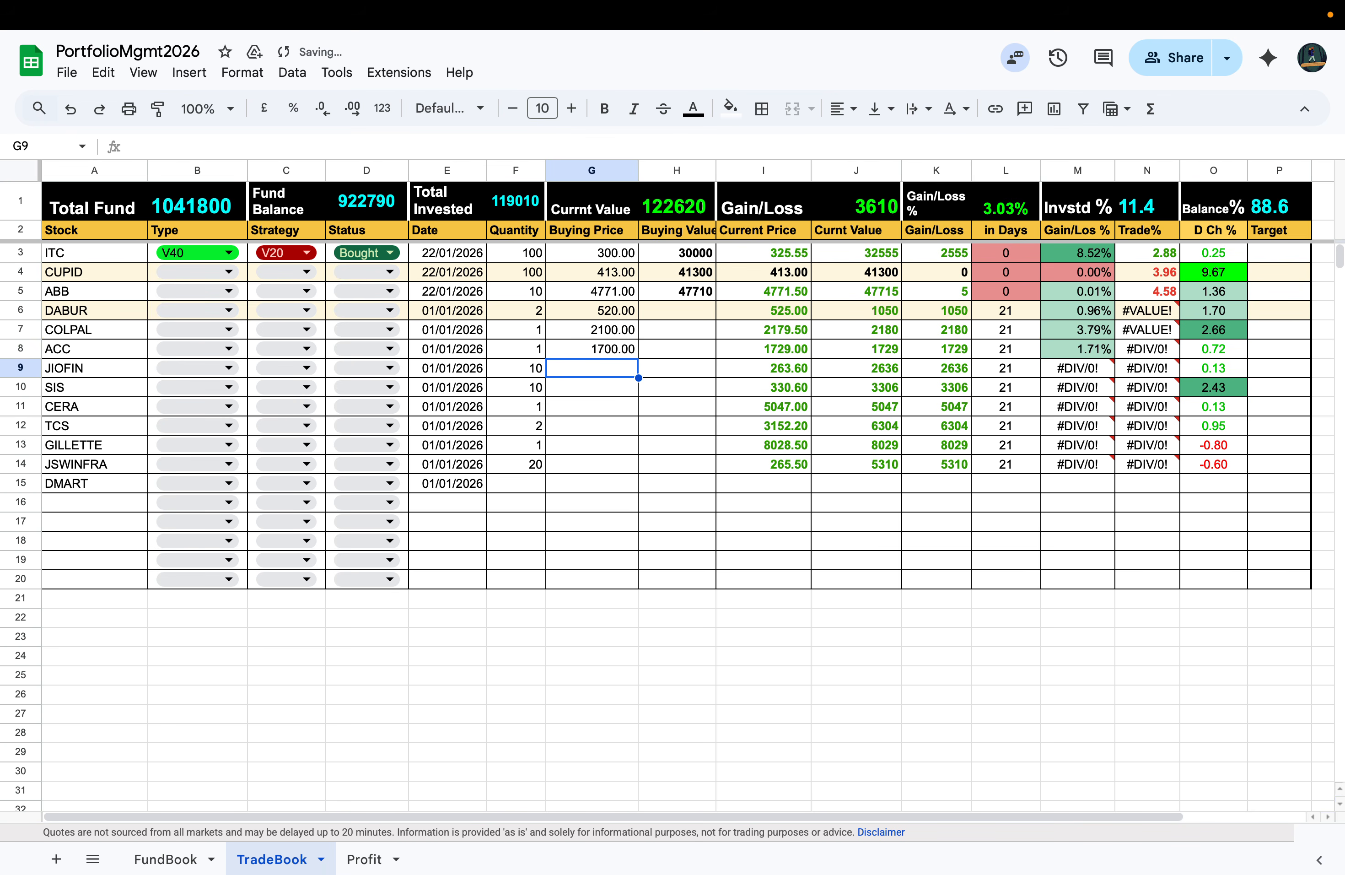
{"action": "type", "text": "300"}
{"action": "key", "text": "Return"}
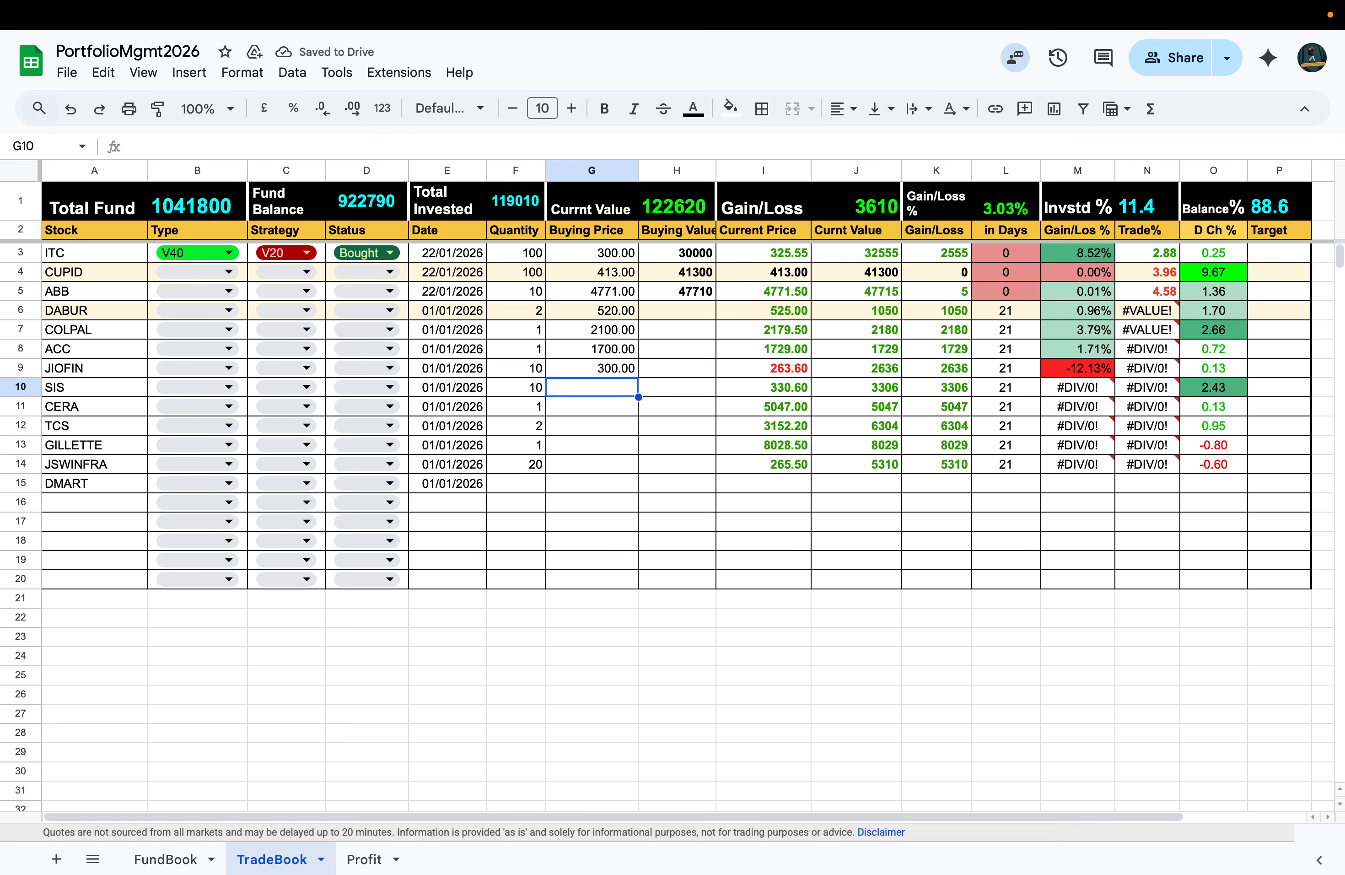
Step: Enter the buying prices 400 for SIS, 4000 for CERA, 1500 for TCS and 6000 for GILLETTE in G10:G13
{"action": "type", "text": "400"}
{"action": "key", "text": "Return"}
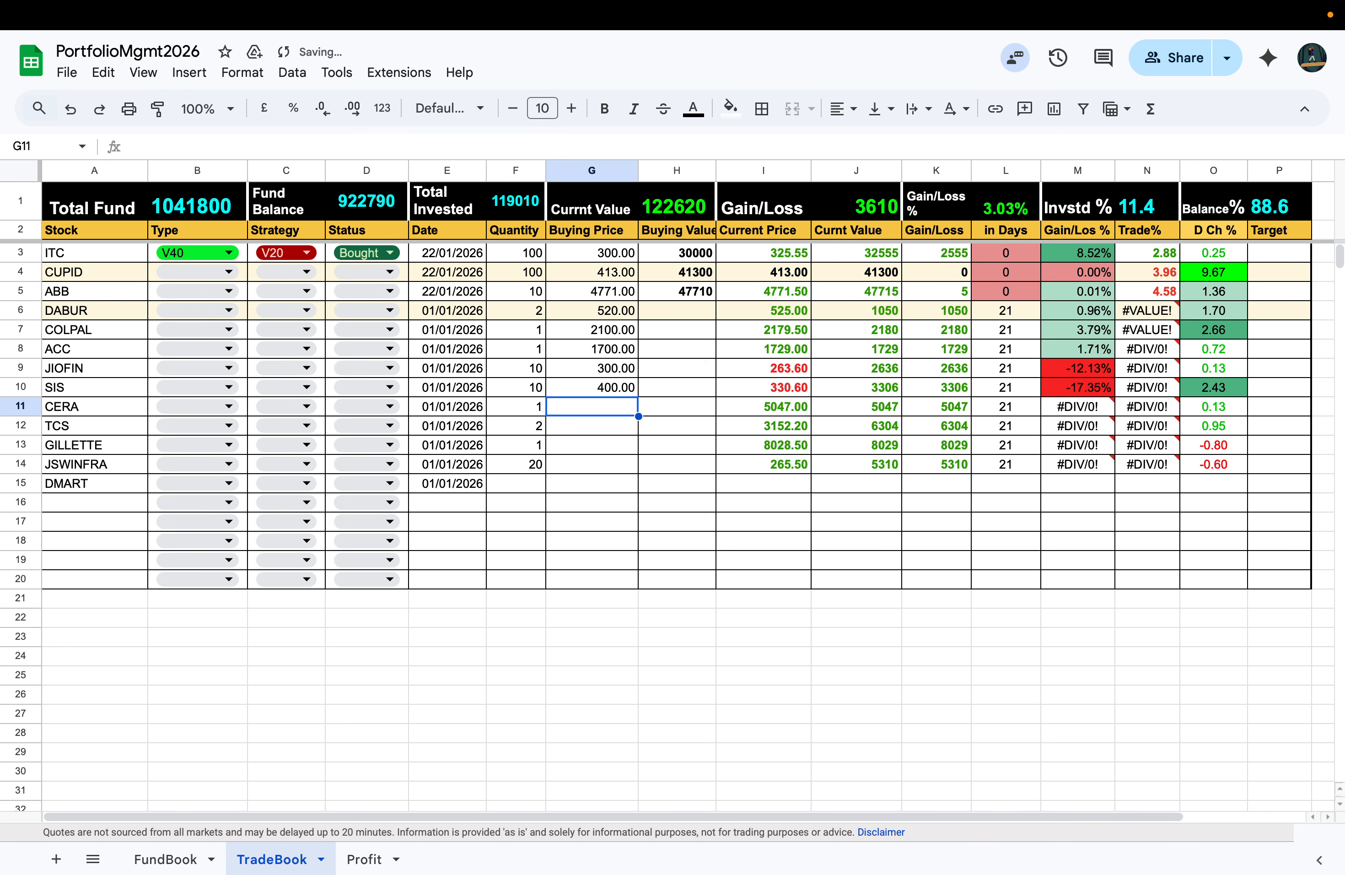
{"action": "type", "text": "4000"}
{"action": "key", "text": "Return"}
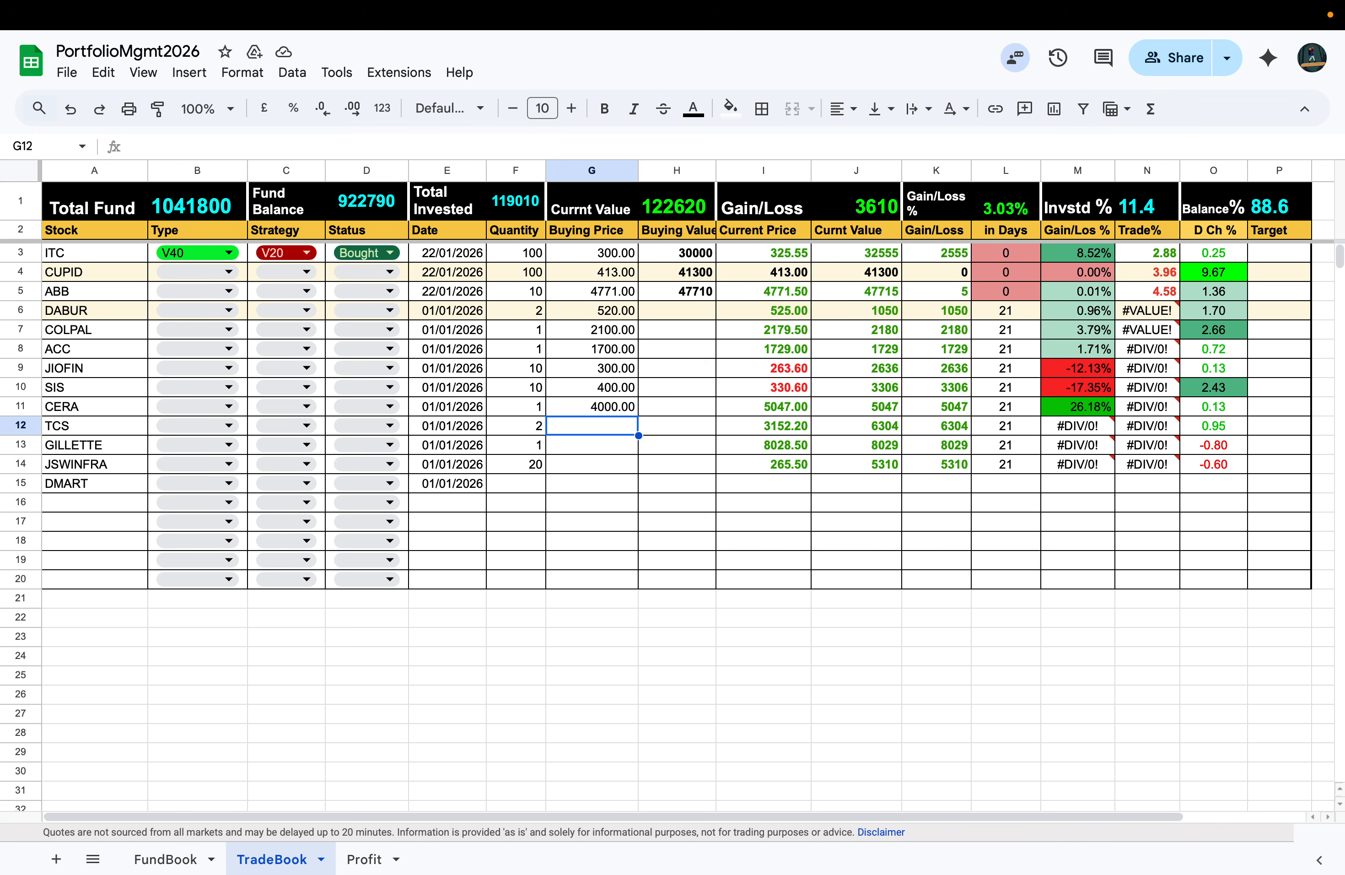
{"action": "type", "text": "1500"}
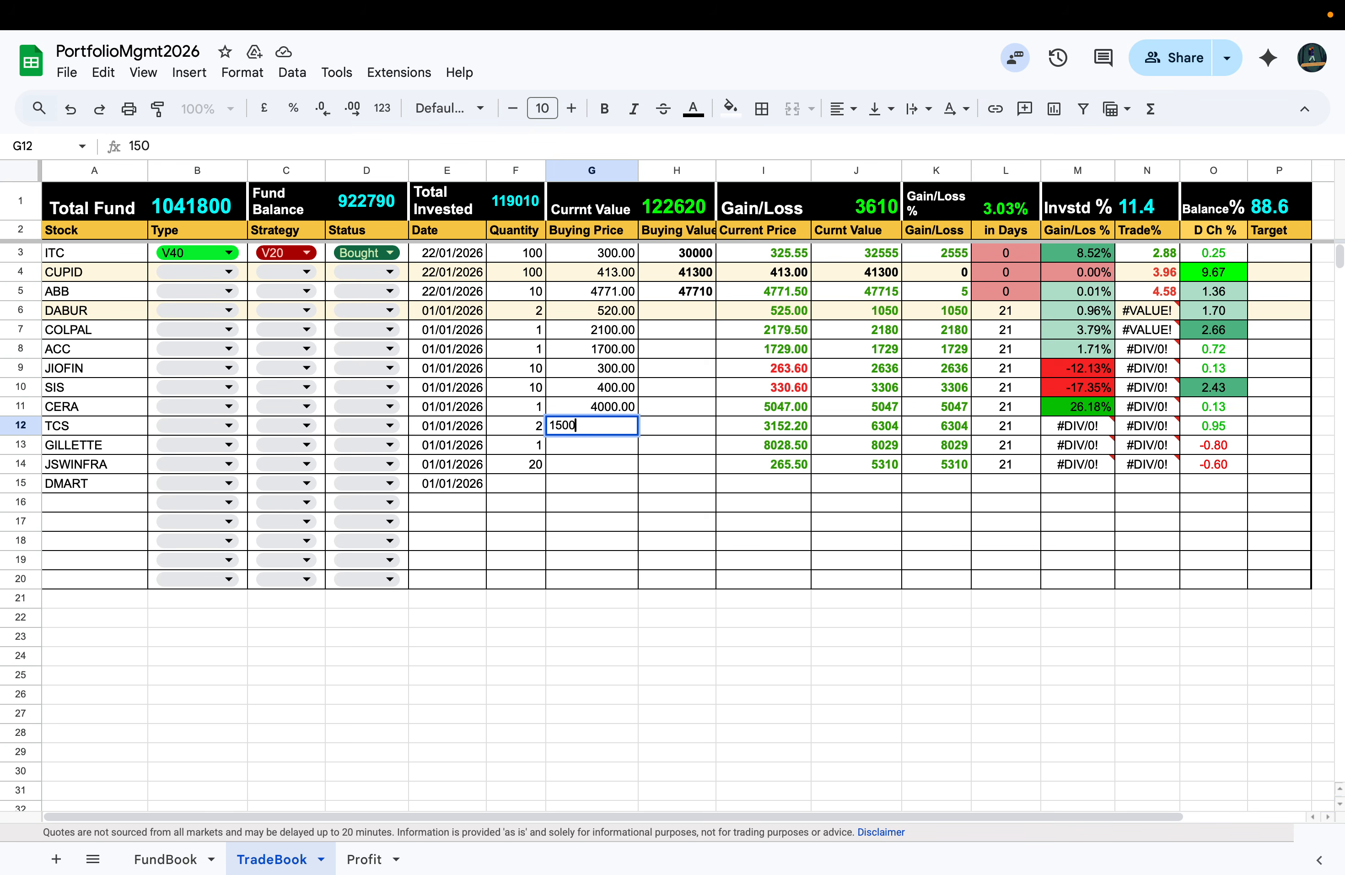
{"action": "key", "text": "Return"}
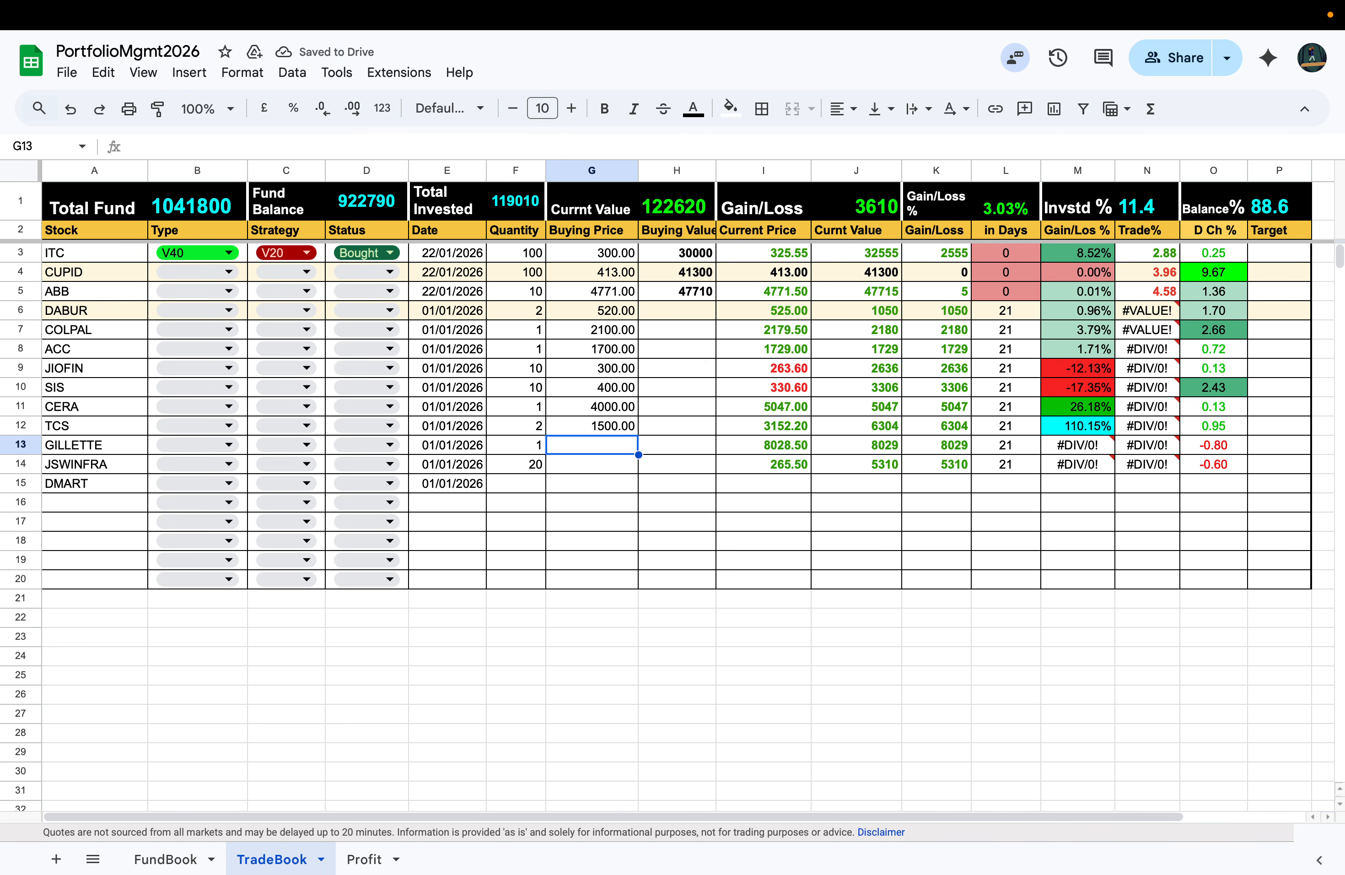
{"action": "type", "text": "6000"}
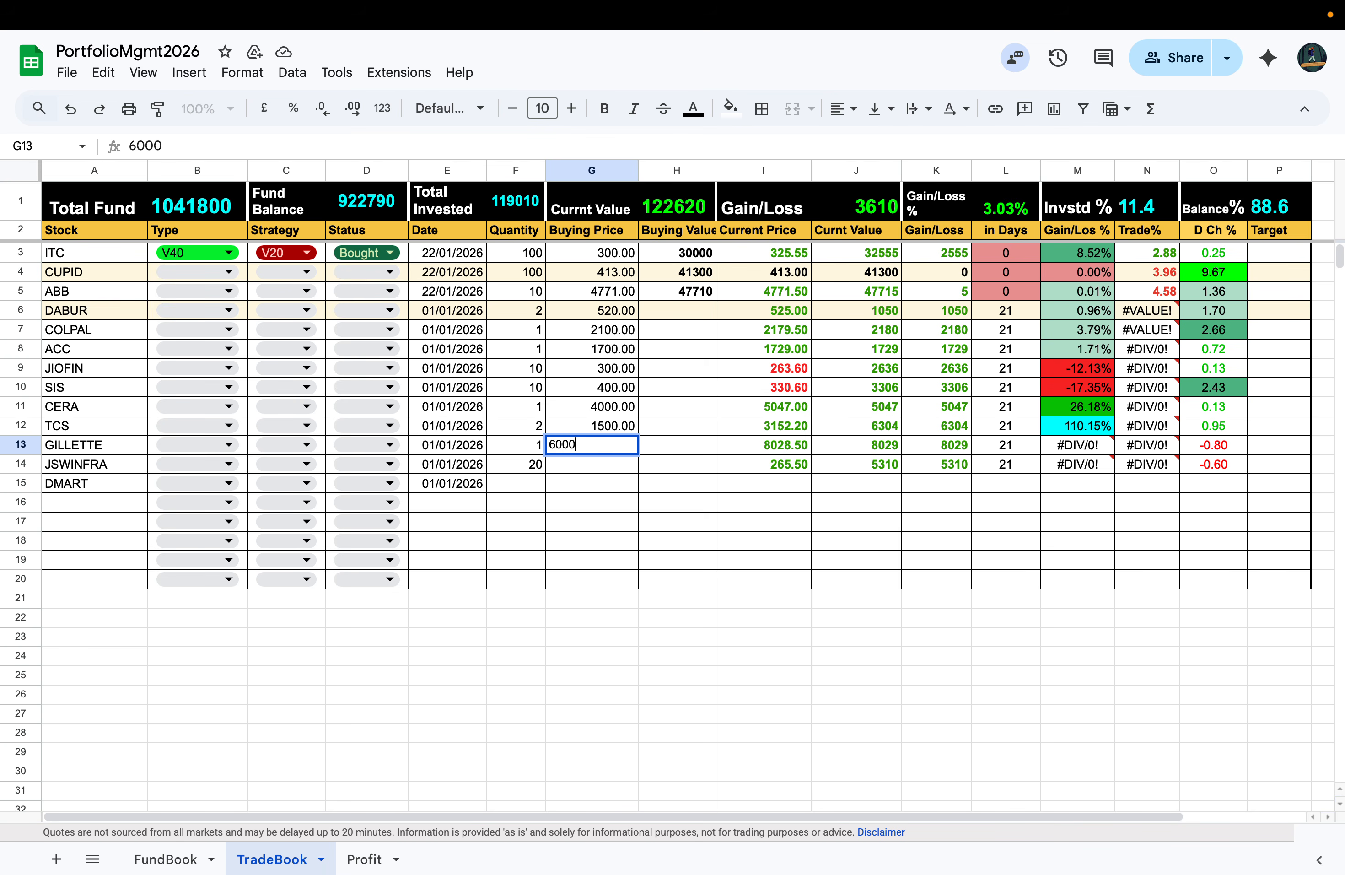
{"action": "key", "text": "Return"}
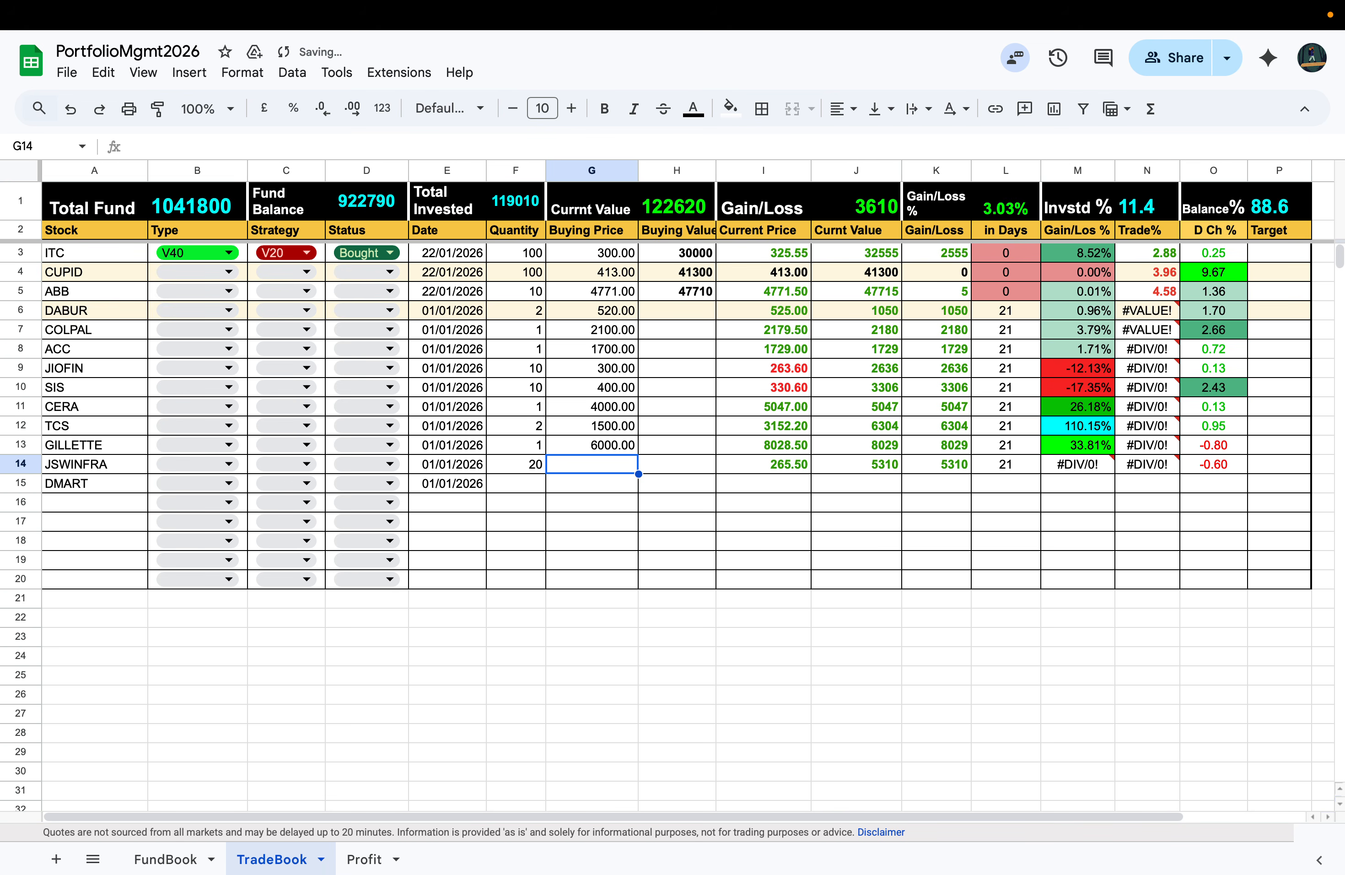
Step: Try buying prices of 185, 199, 250, 265 and 245 for JSWINFRA in G14 to test the Gain/Loss % colours
{"action": "type", "text": "185"}
{"action": "key", "text": "Return"}
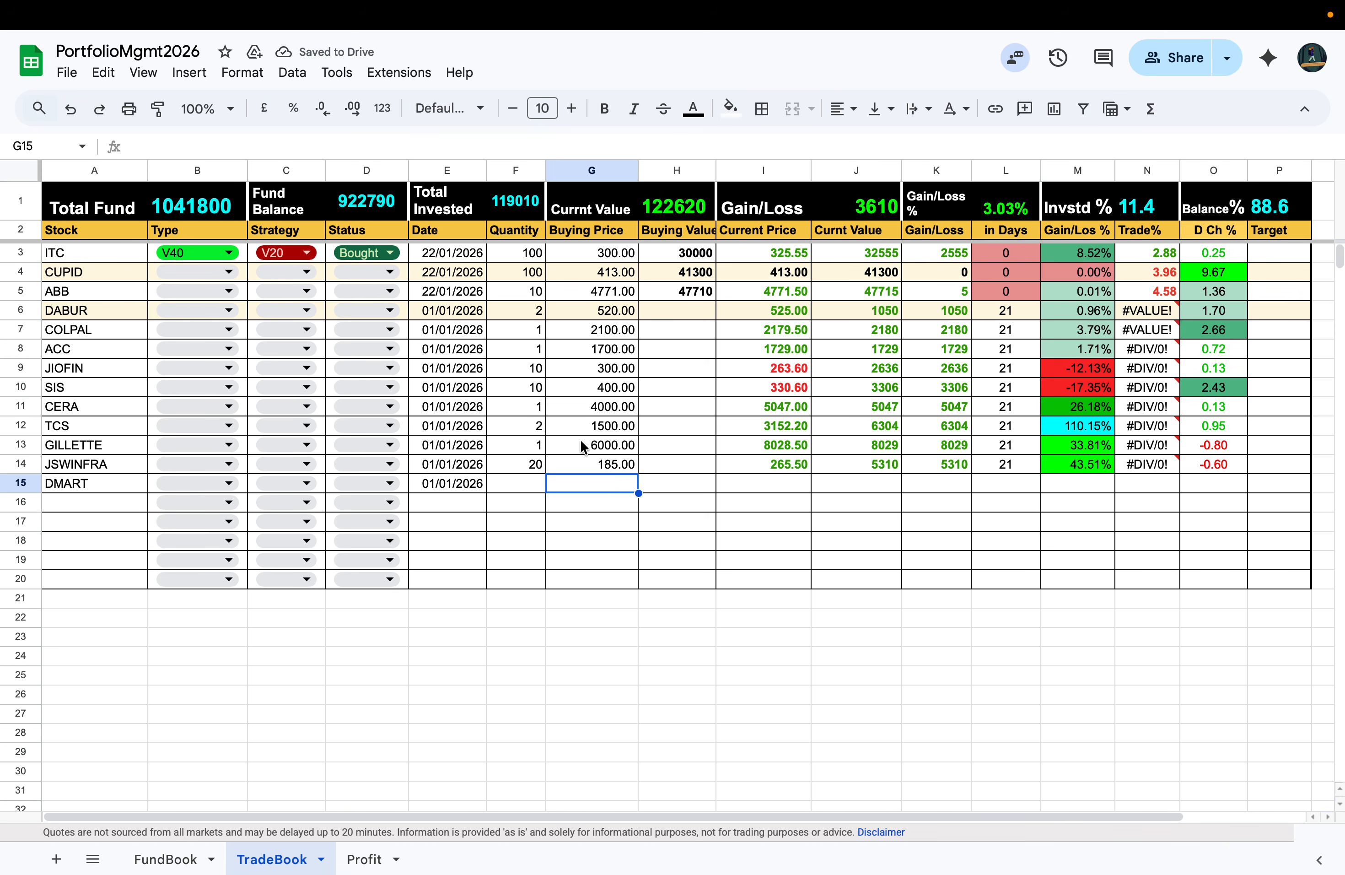
{"action": "left_click", "coordinate": [588, 461]}
{"action": "type", "text": "199"}
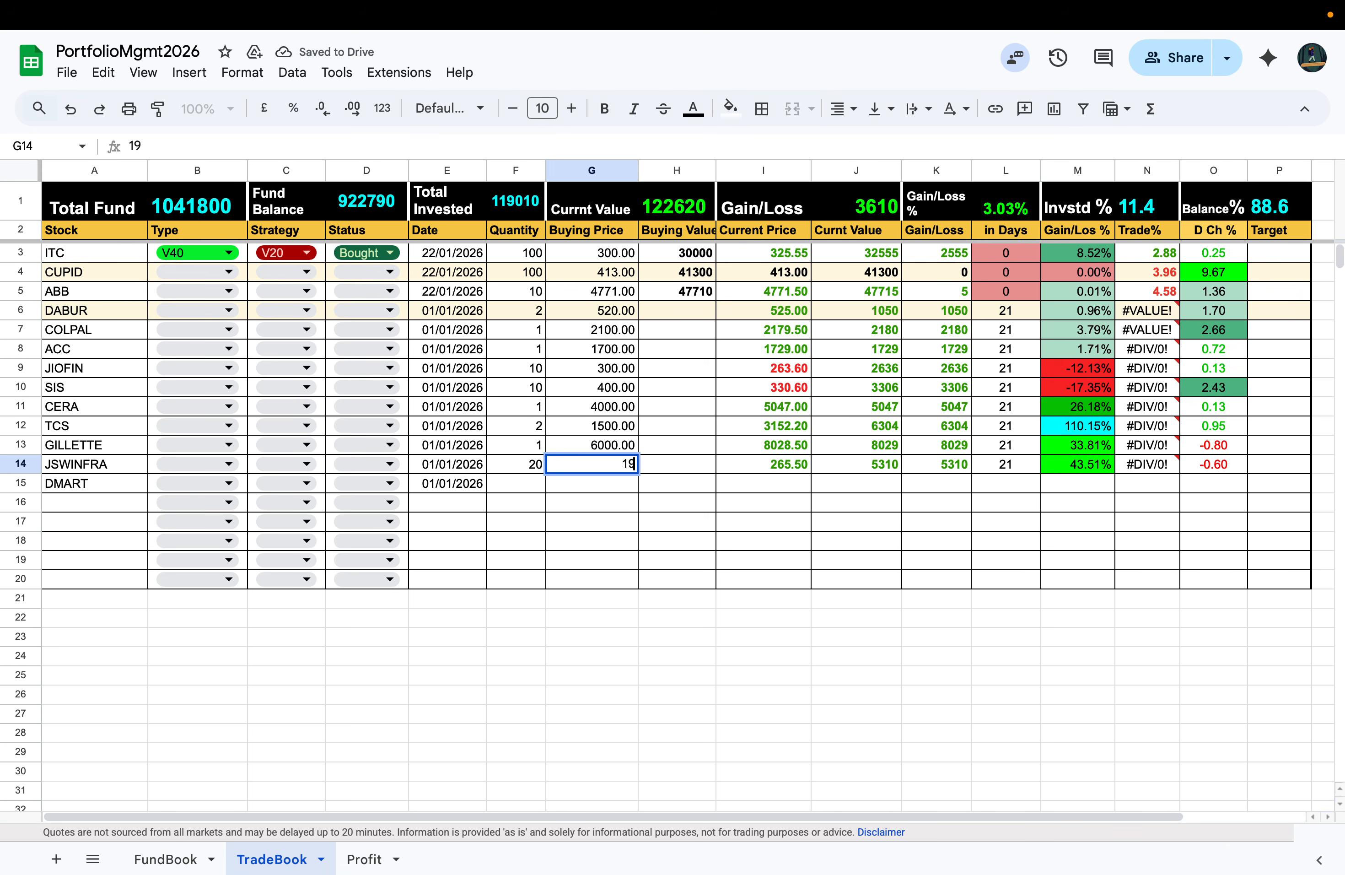
{"action": "key", "text": "Return"}
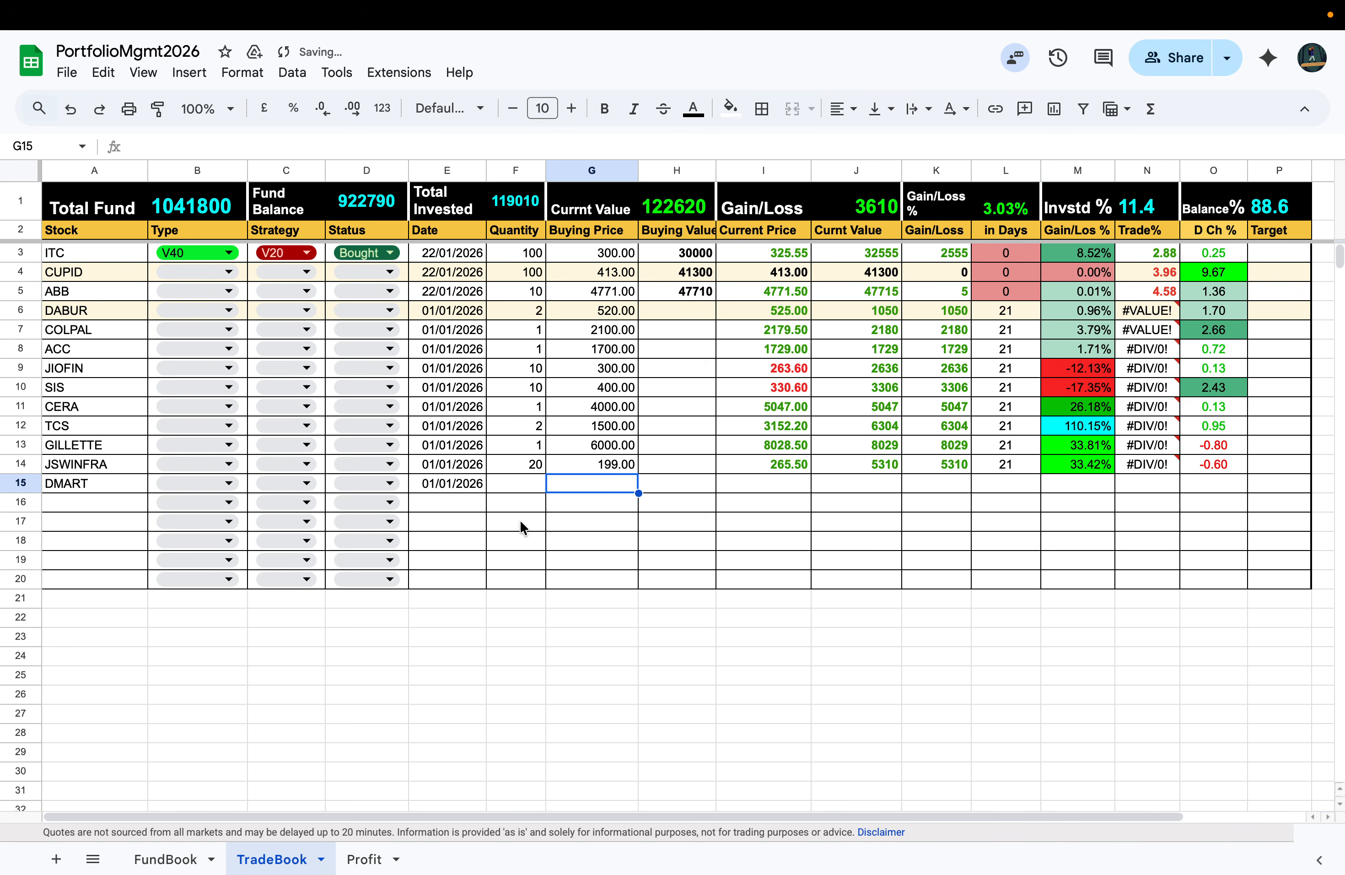
{"action": "left_click", "coordinate": [561, 467]}
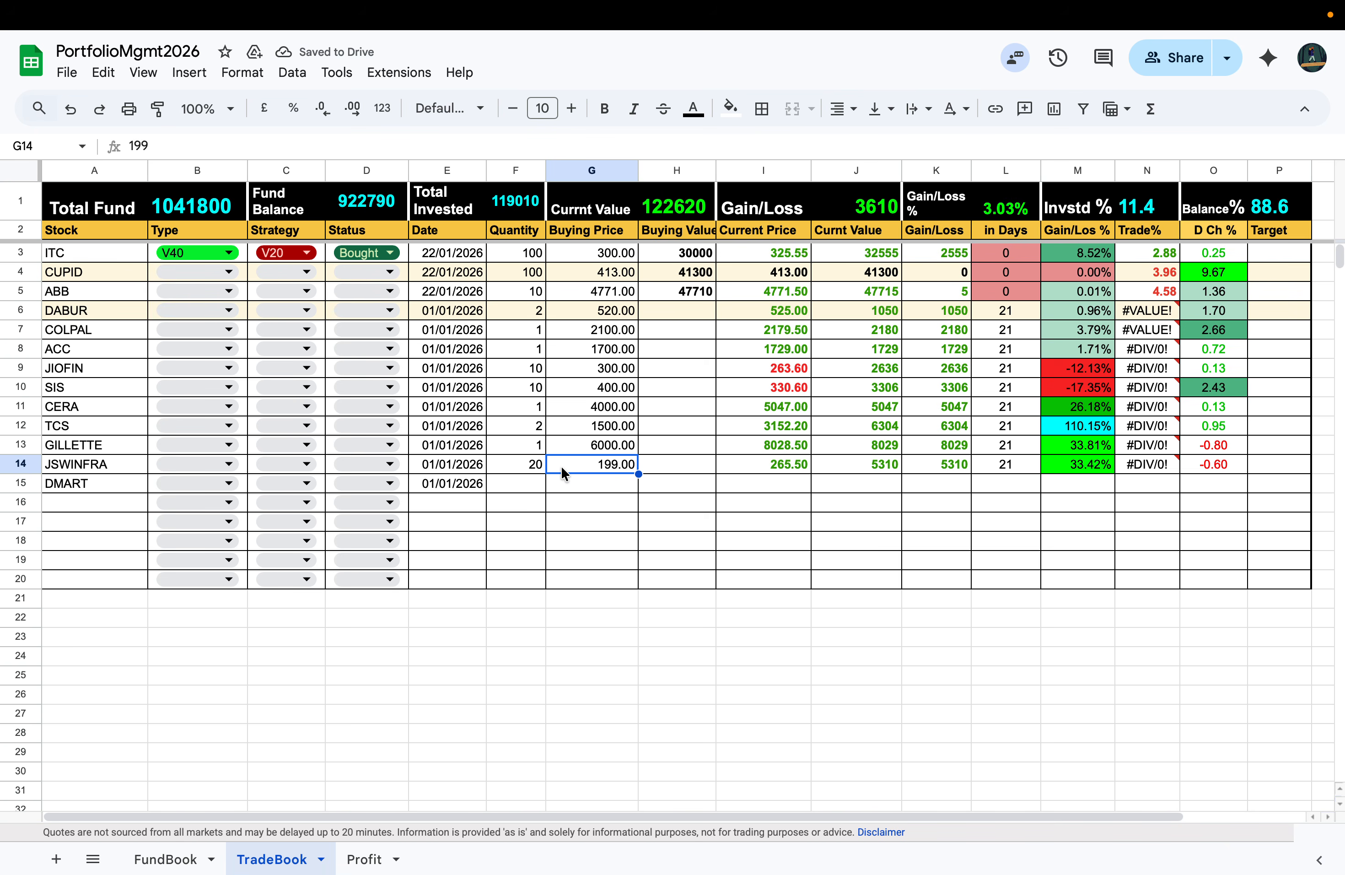
{"action": "type", "text": "250"}
{"action": "key", "text": "Return"}
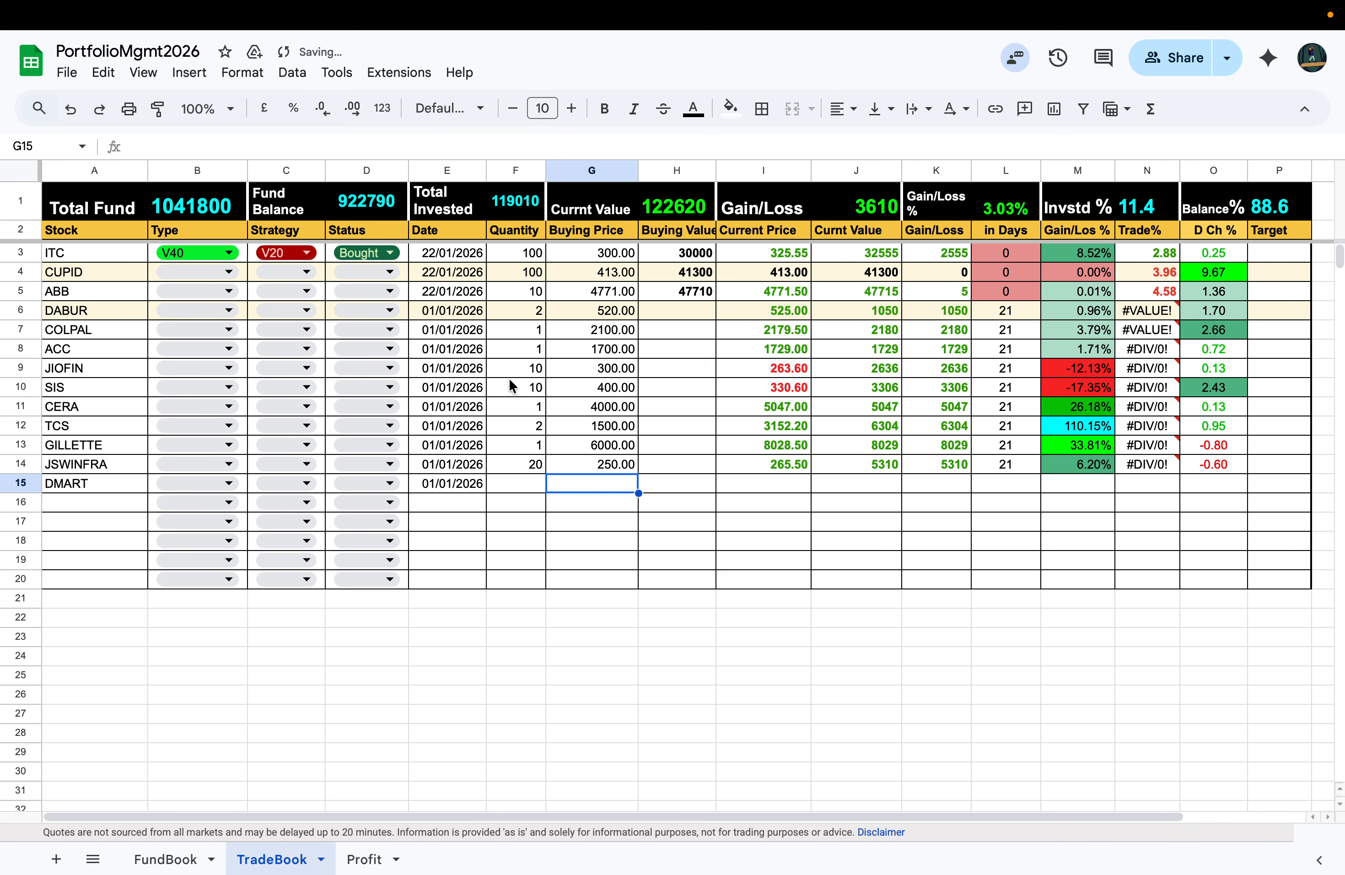
{"action": "left_click", "coordinate": [581, 463]}
{"action": "type", "text": "265"}
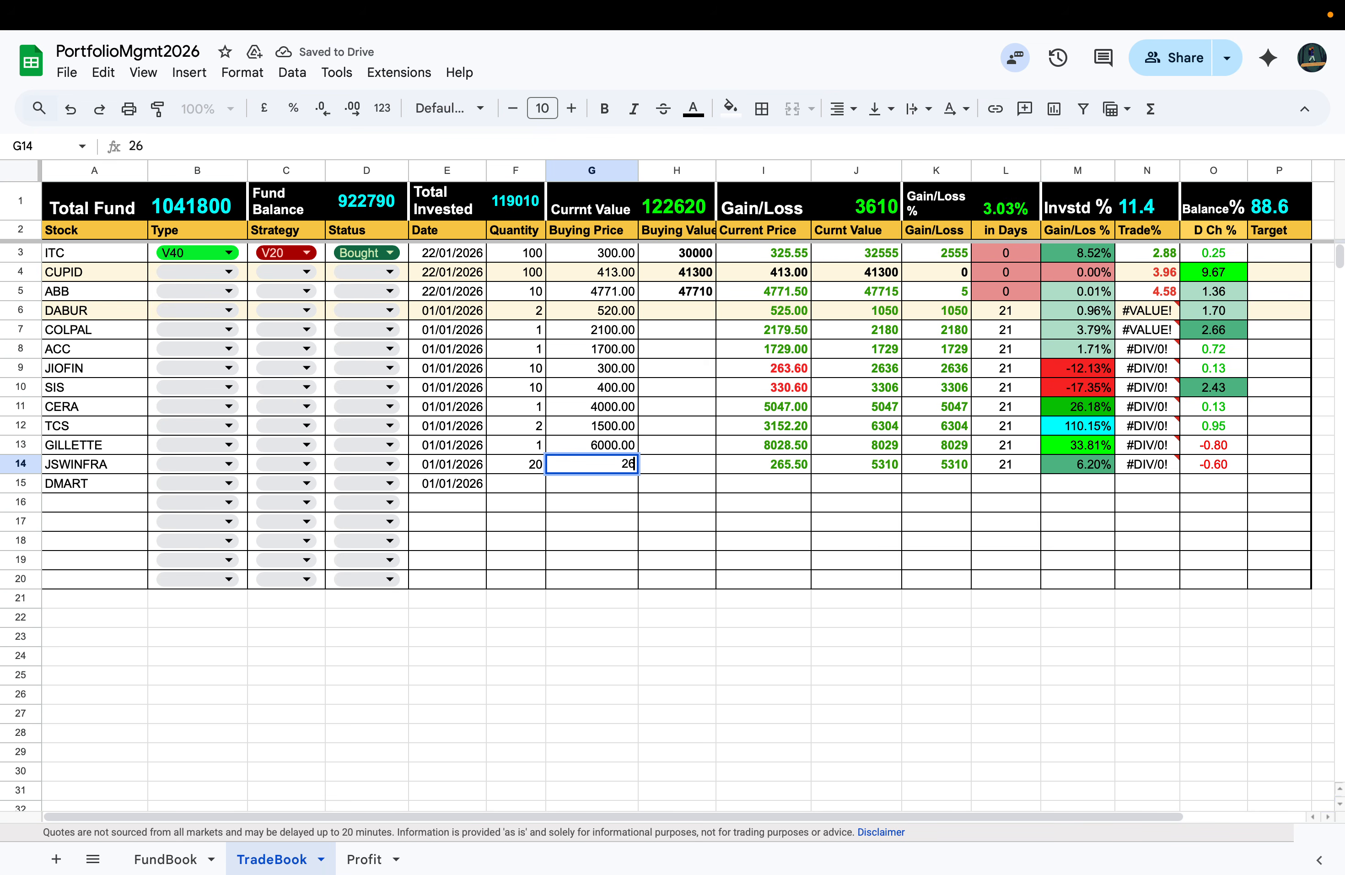
{"action": "key", "text": "Return"}
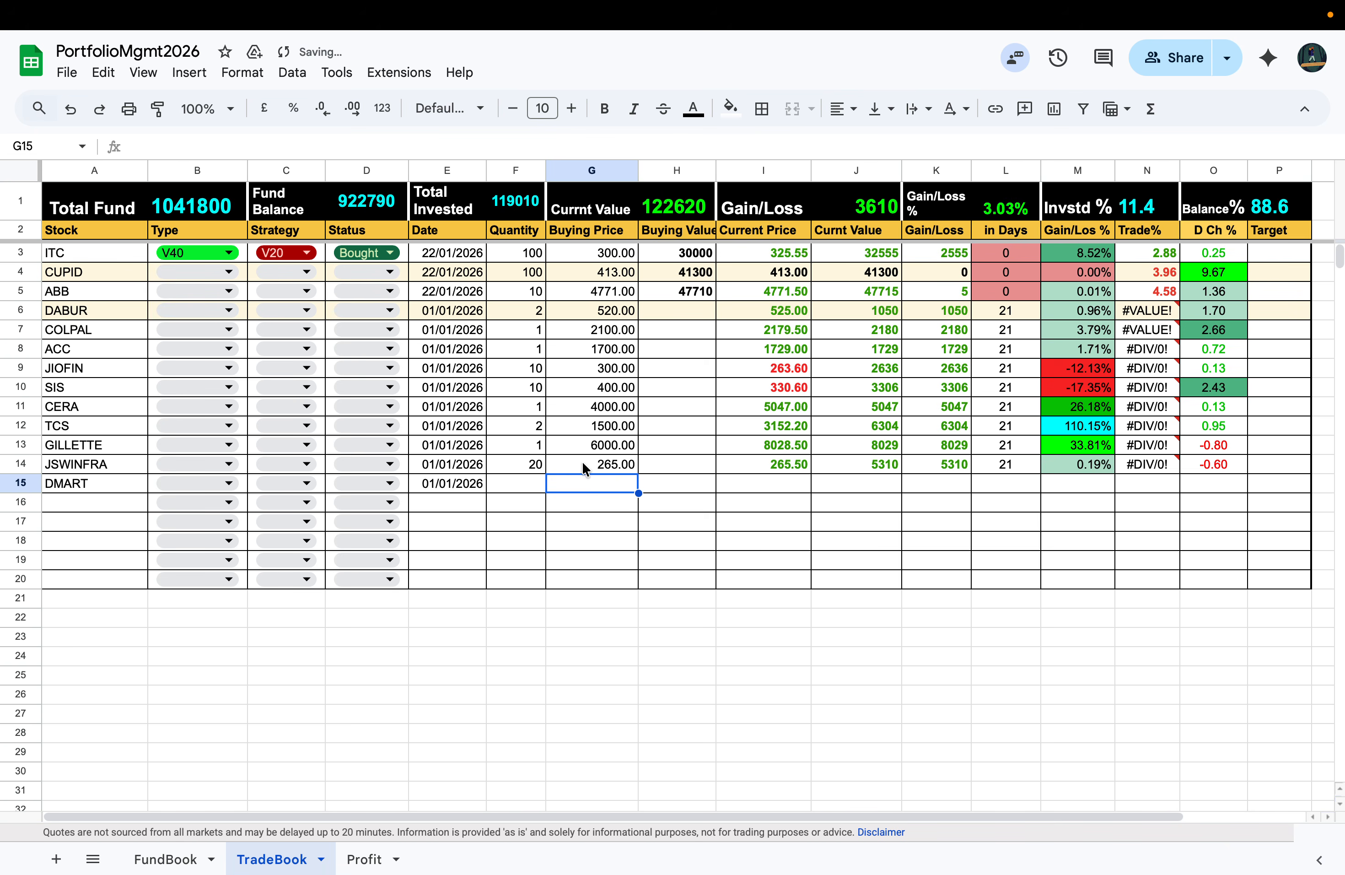
{"action": "left_click", "coordinate": [590, 463]}
{"action": "type", "text": "245"}
{"action": "key", "text": "Return"}
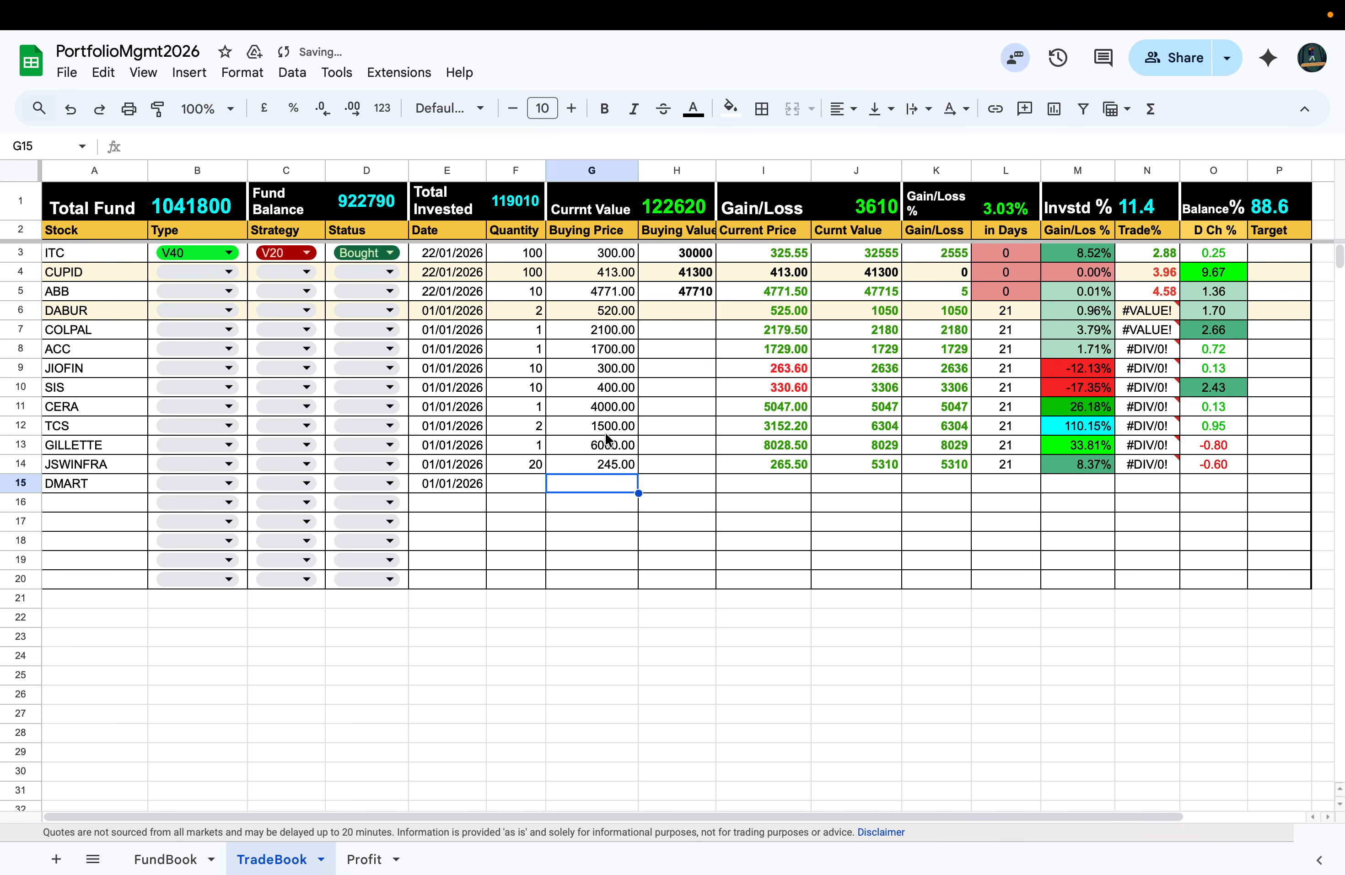
Step: Set JSWINFRA's buying price in G14 to 220
{"action": "left_click", "coordinate": [576, 461]}
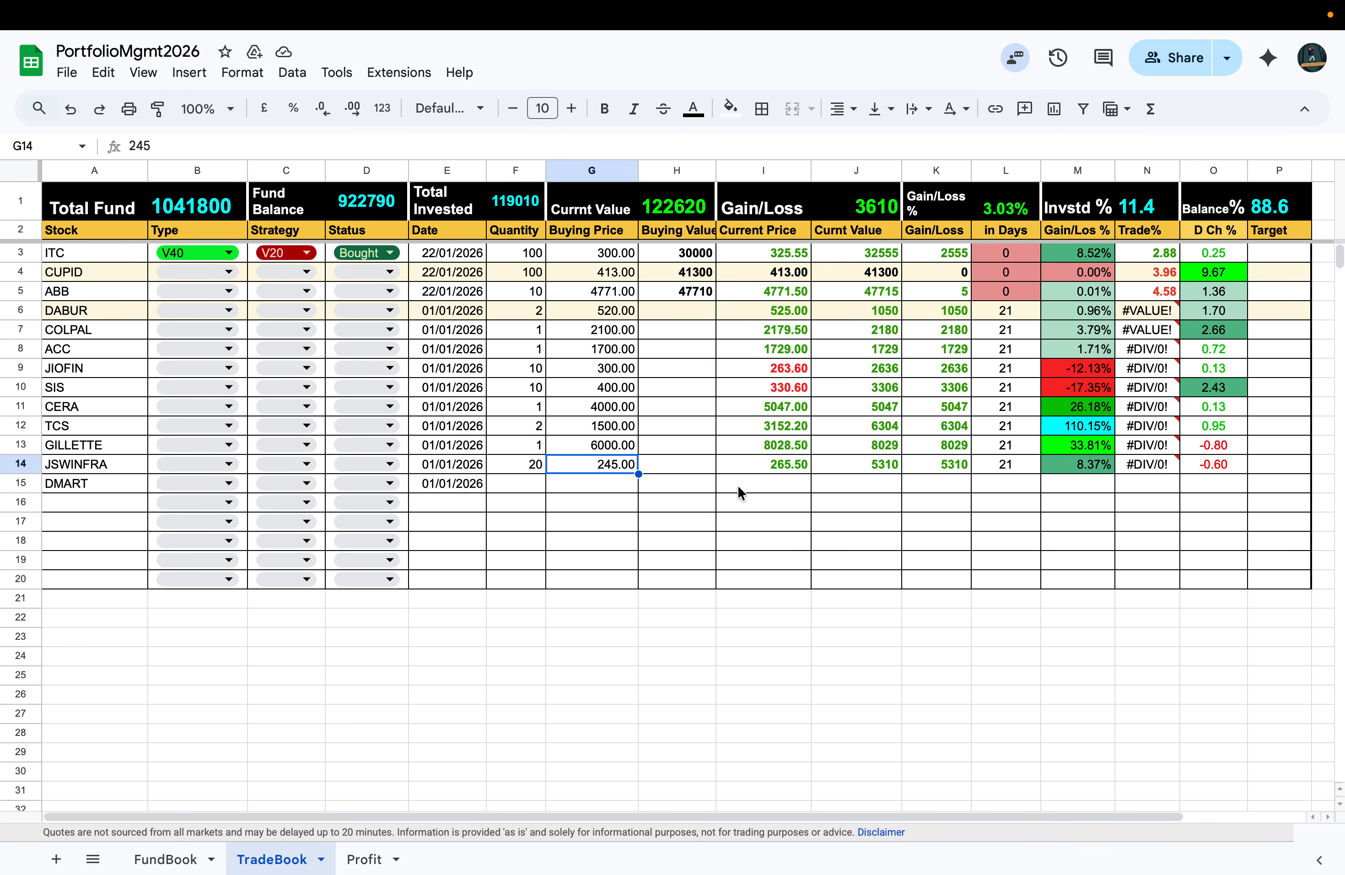
{"action": "type", "text": "11"}
{"action": "key", "text": "BackSpace"}
{"action": "key", "text": "BackSpace"}
{"action": "type", "text": "220"}
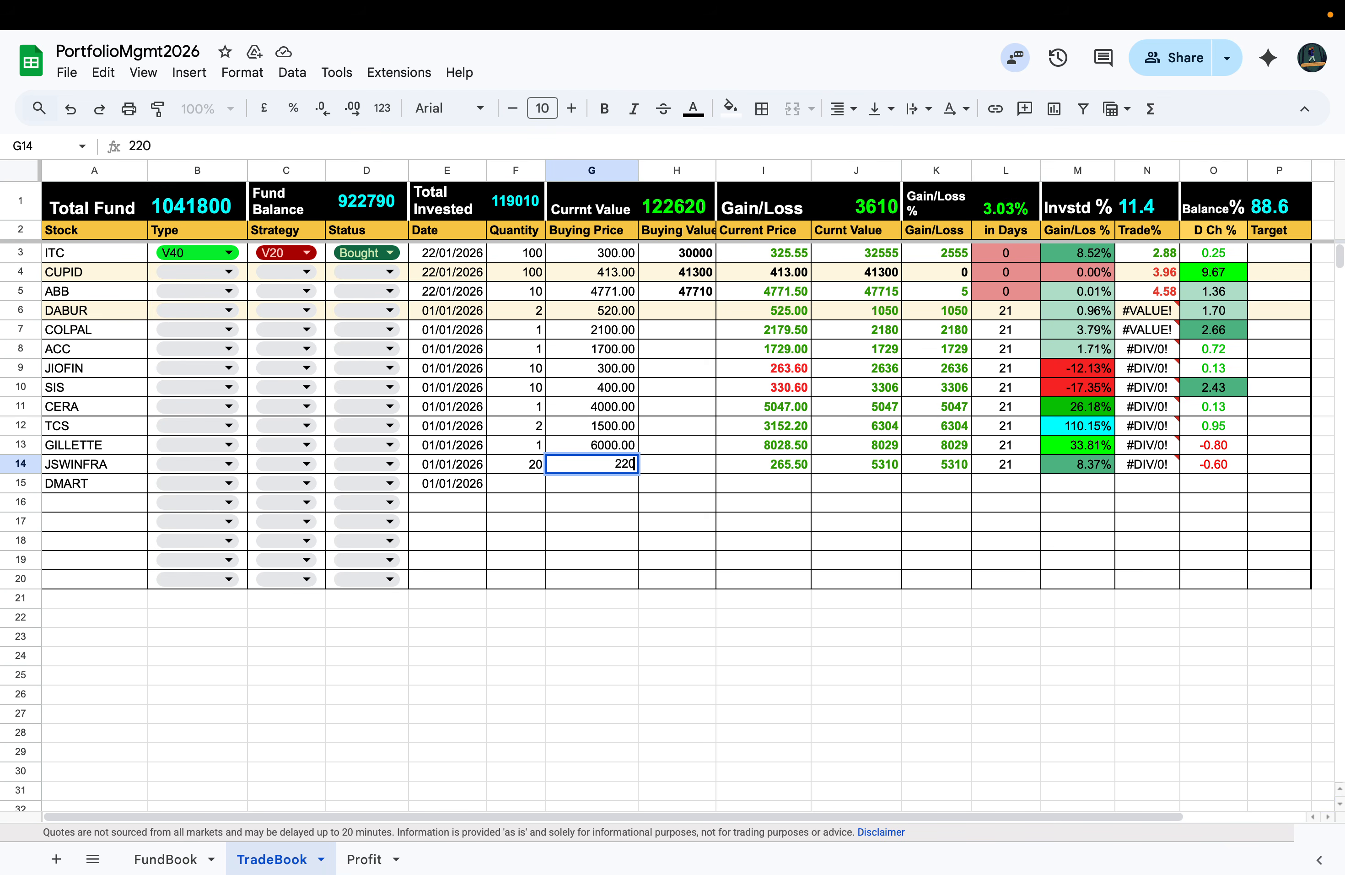
{"action": "key", "text": "Return"}
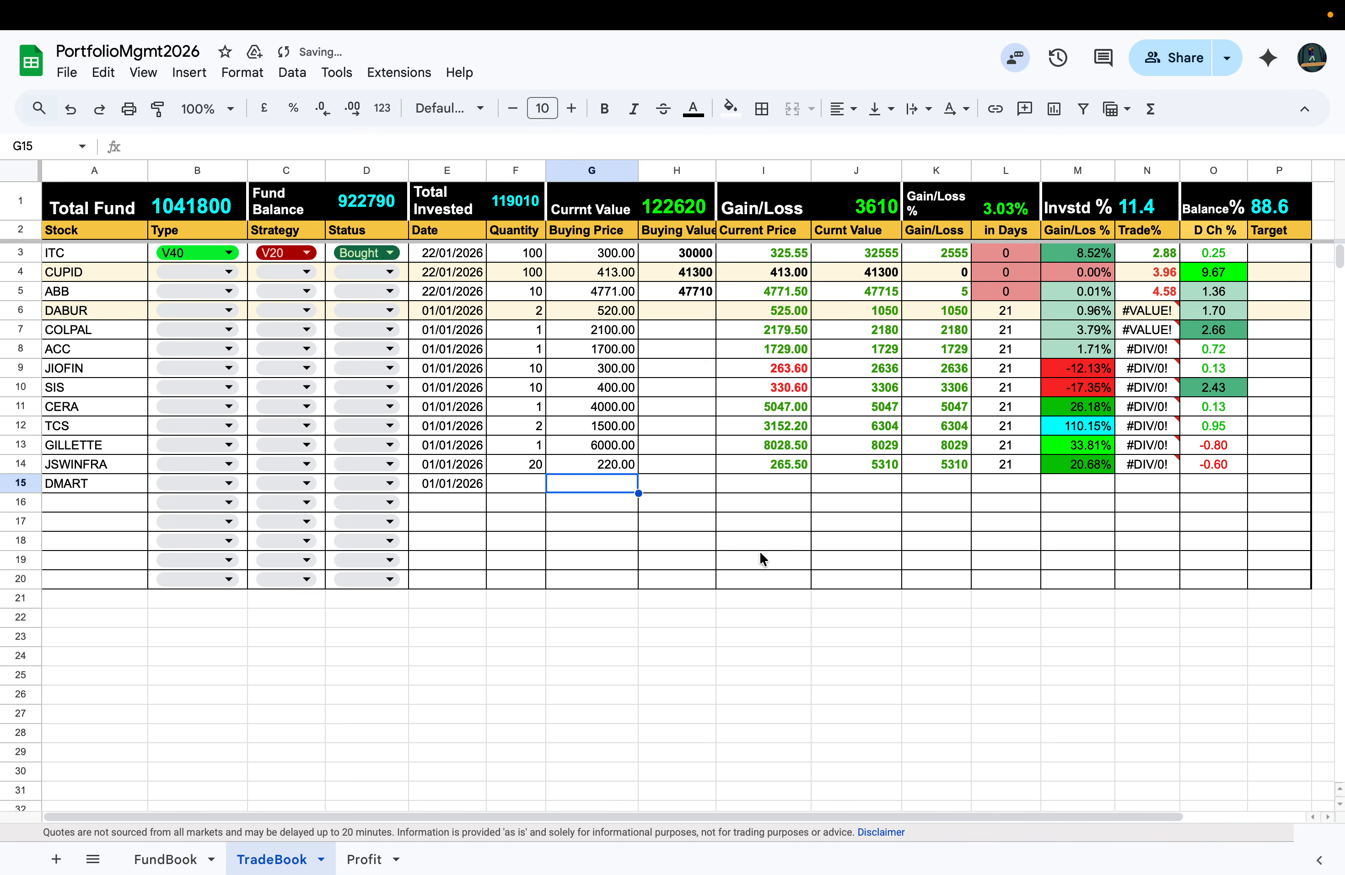
Step: Set ACC's buying price in G8 to 1500
{"action": "left_click", "coordinate": [591, 350]}
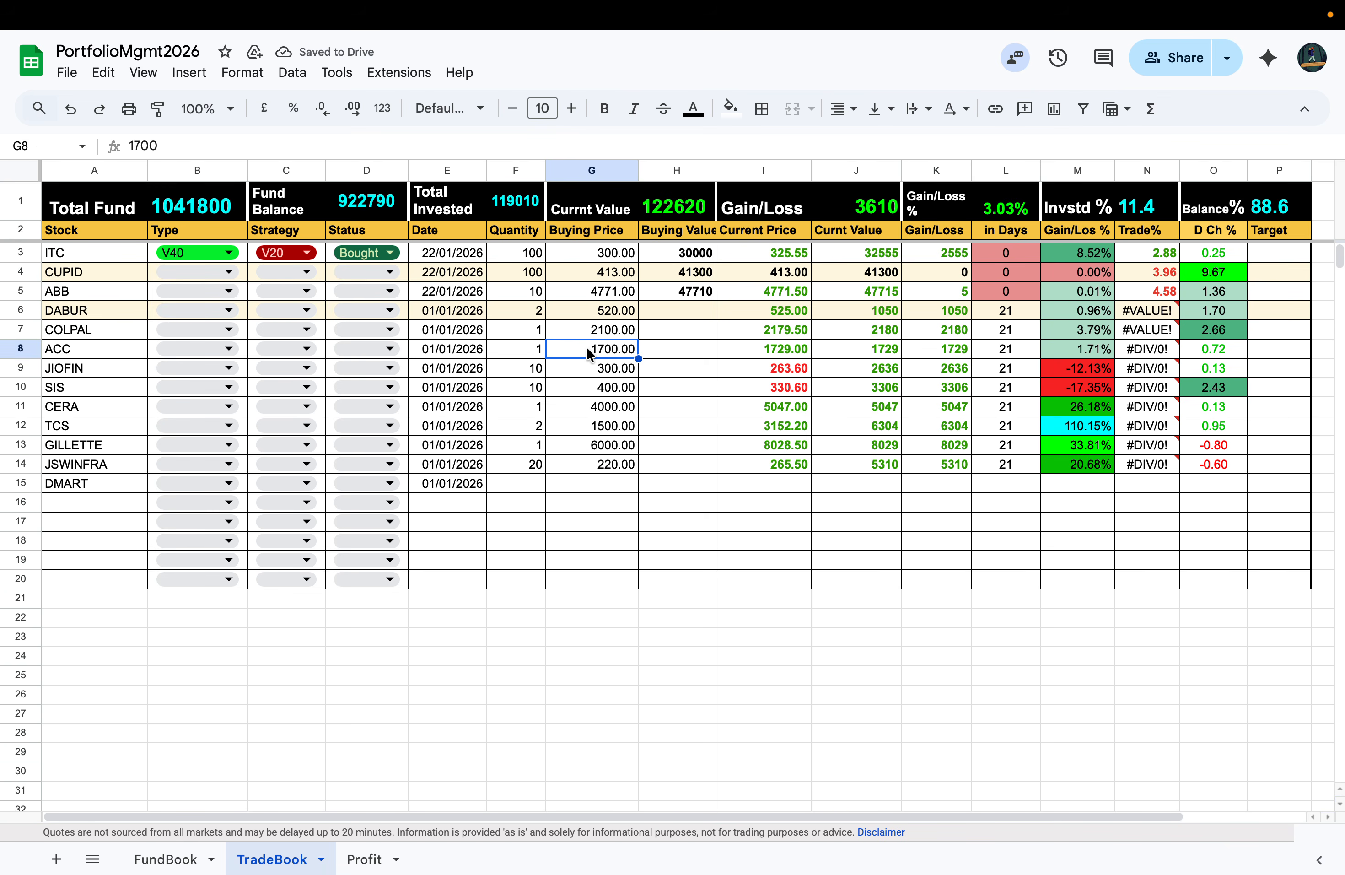
{"action": "key", "text": "BackSpace"}
{"action": "type", "text": "1500"}
{"action": "key", "text": "Return"}
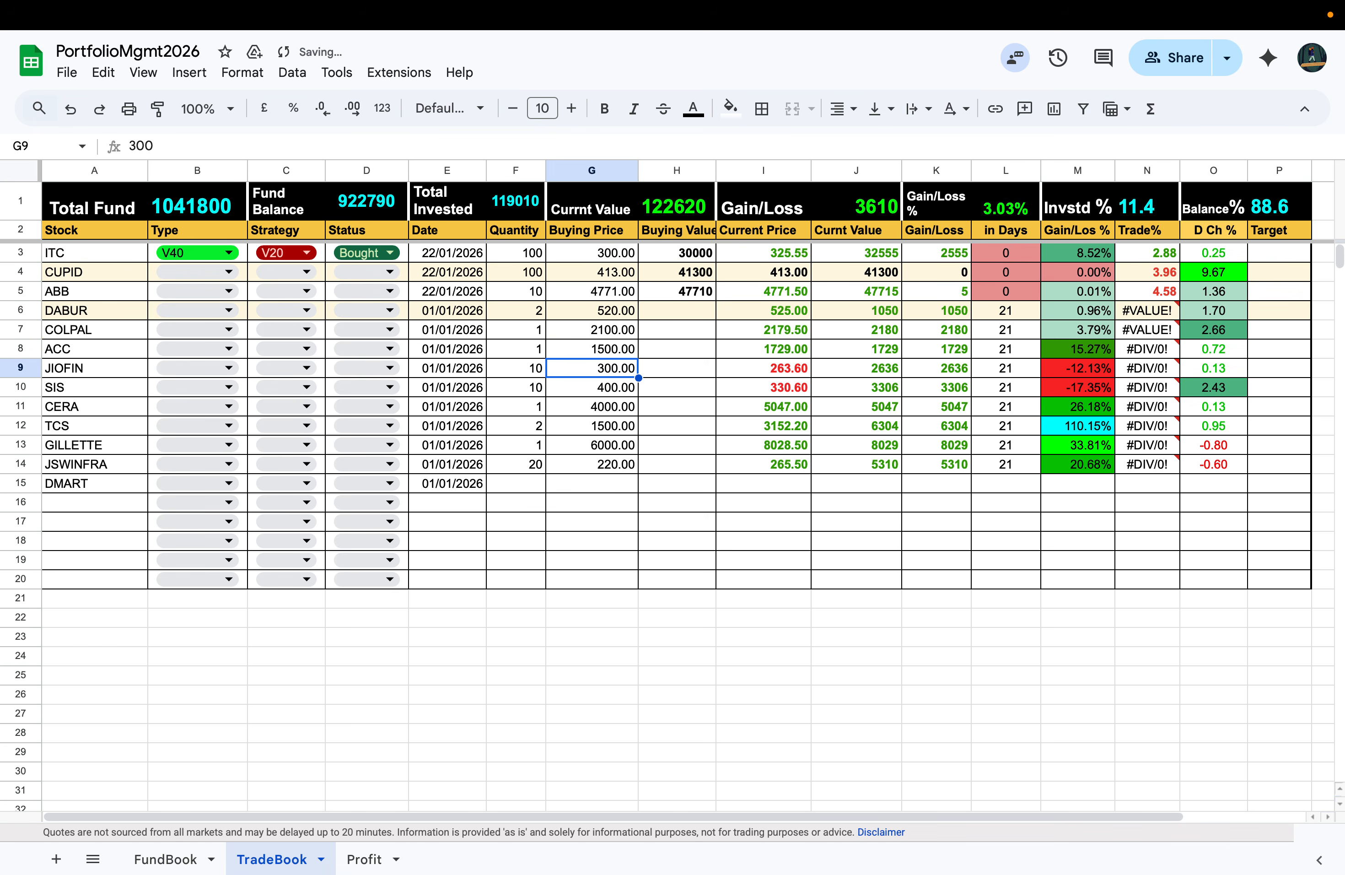
{"action": "left_click", "coordinate": [867, 562]}
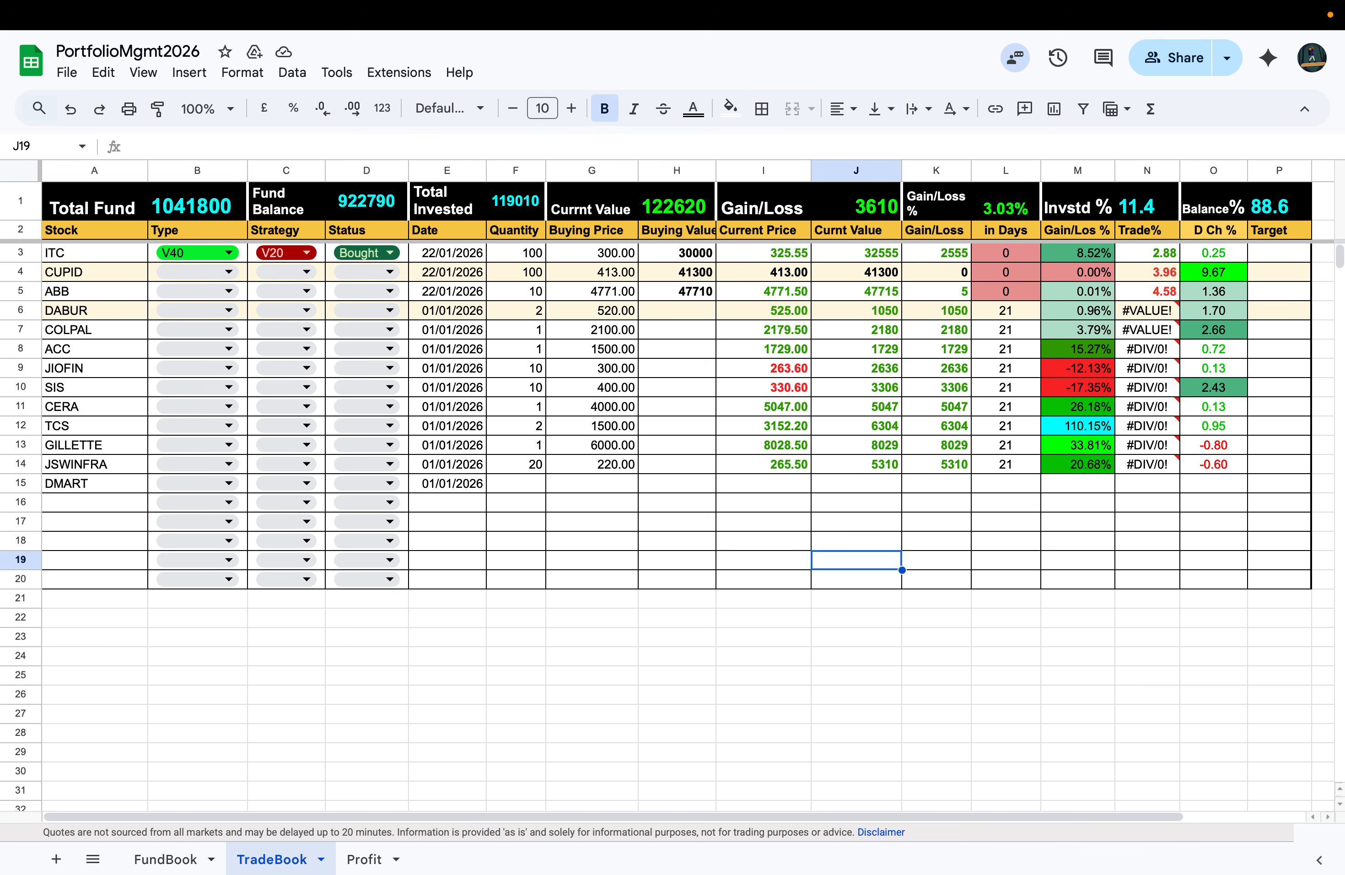
Step: Correct the Trade% formulas for DABUR in N6 and COLPAL in N7 so both divide by the total fund in B1
{"action": "double_click", "coordinate": [1153, 313]}
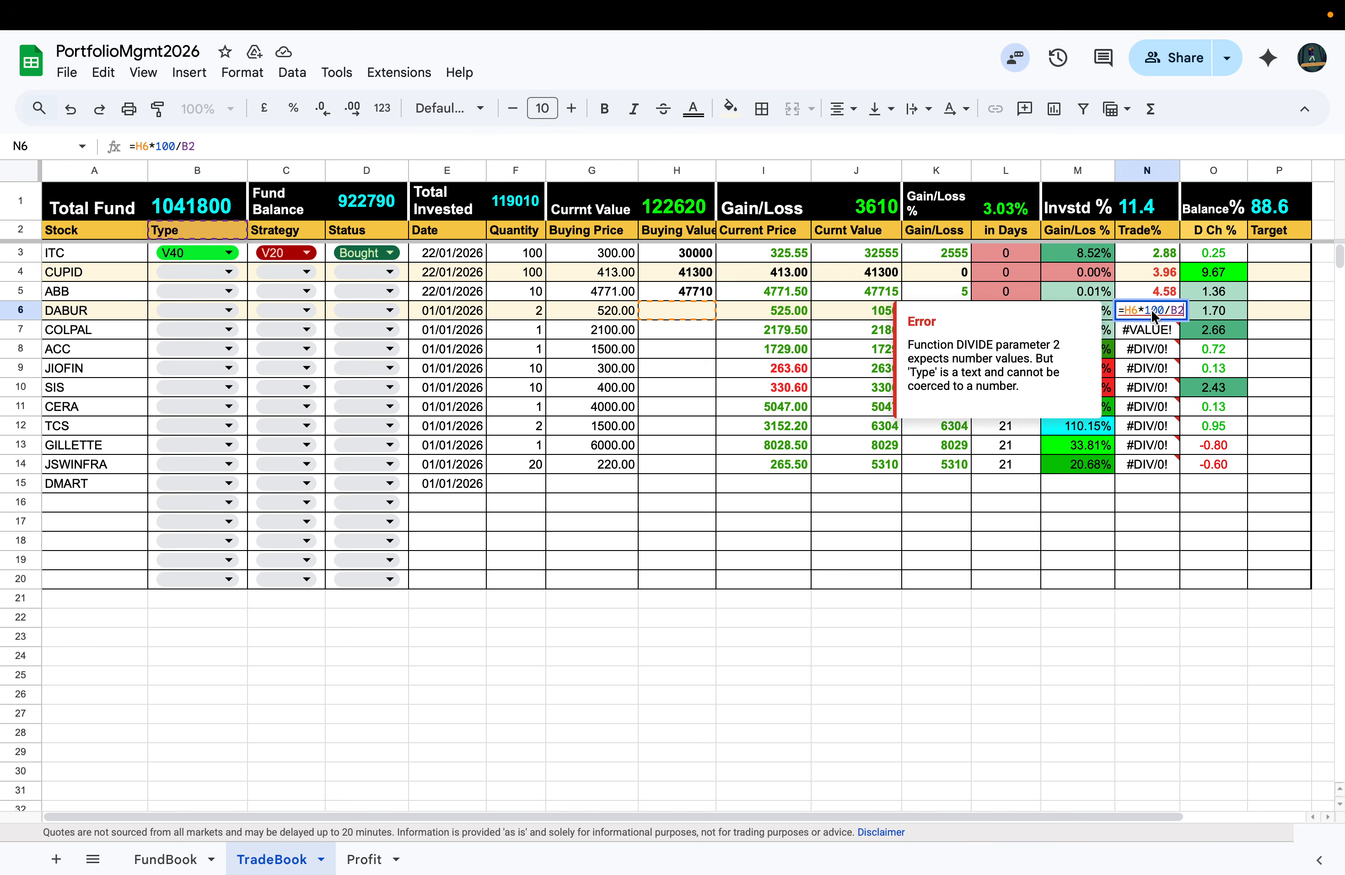
{"action": "key", "text": "BackSpace"}
{"action": "type", "text": "1"}
{"action": "key", "text": "Return"}
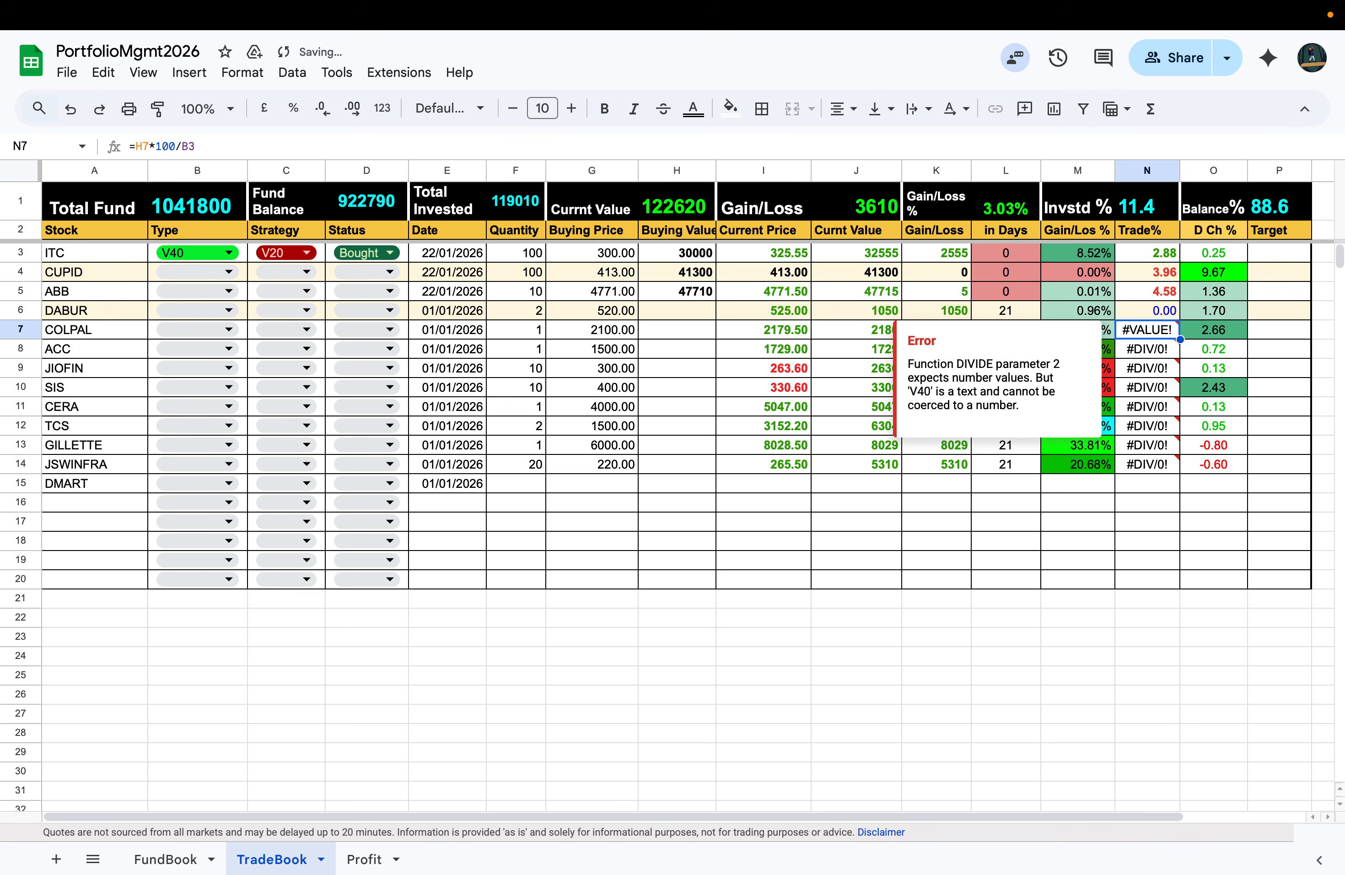
{"action": "double_click", "coordinate": [1158, 332]}
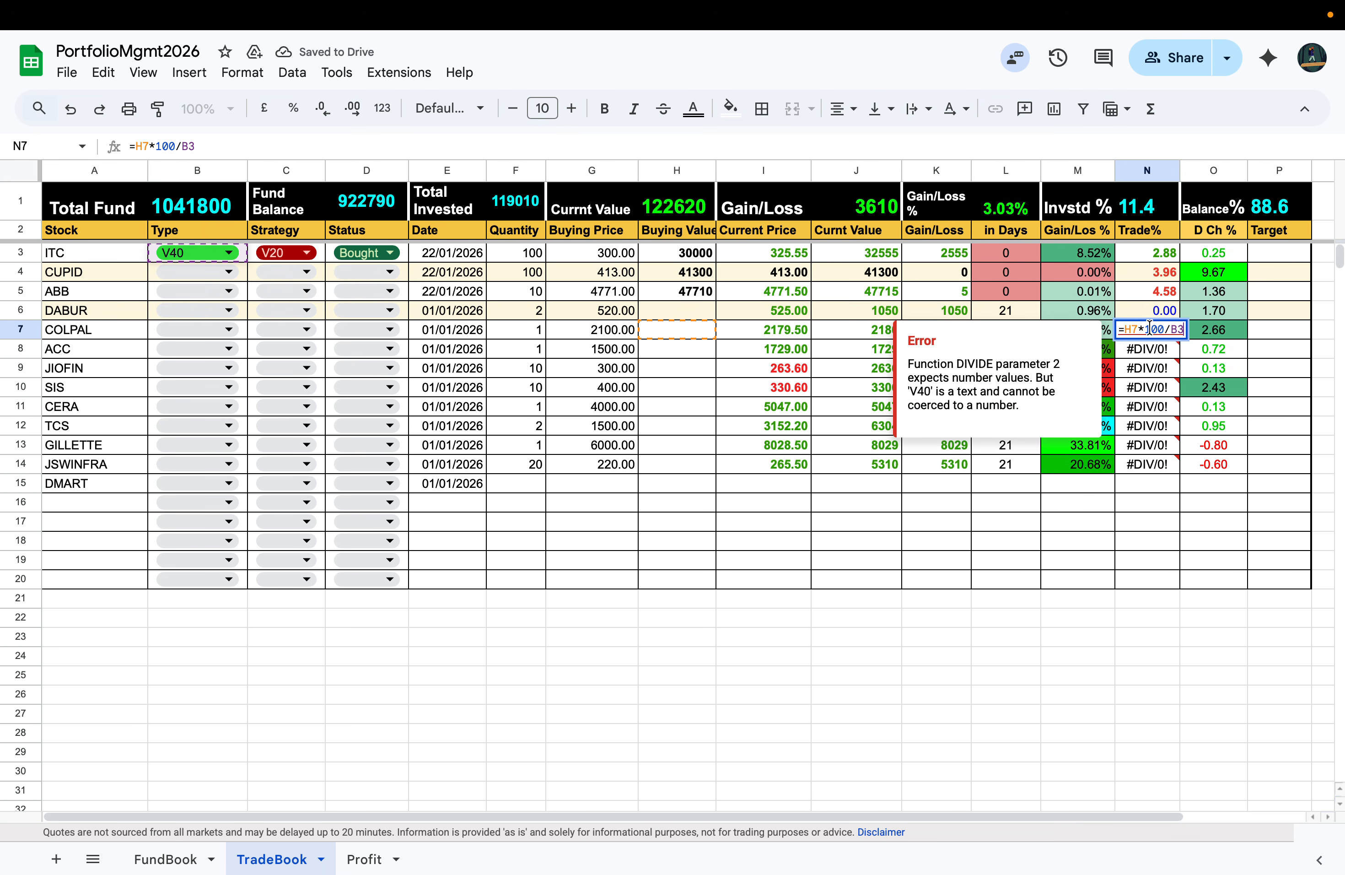
{"action": "key", "text": "BackSpace"}
{"action": "type", "text": "1"}
{"action": "key", "text": "Return"}
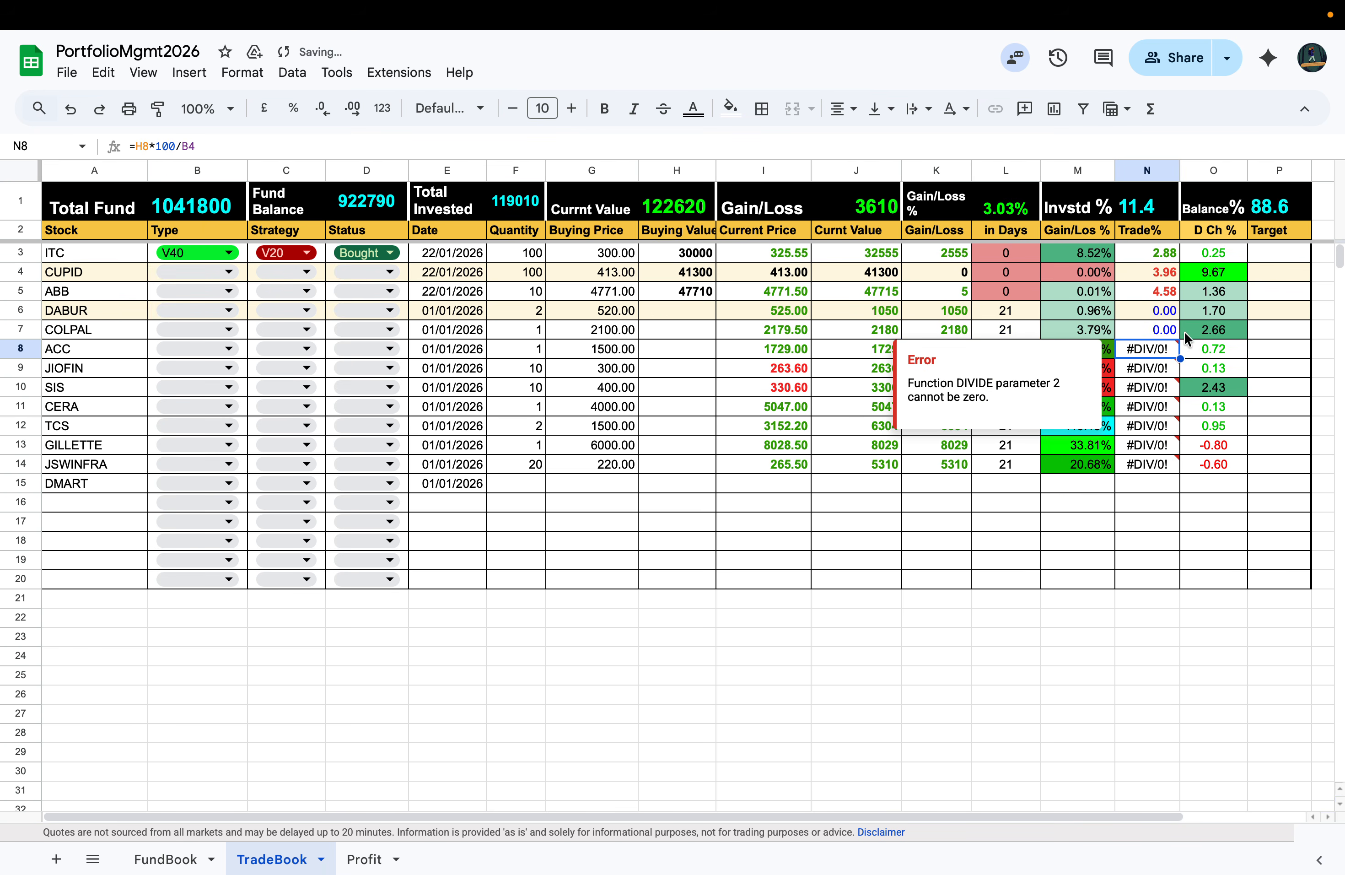
{"action": "double_click", "coordinate": [1169, 334]}
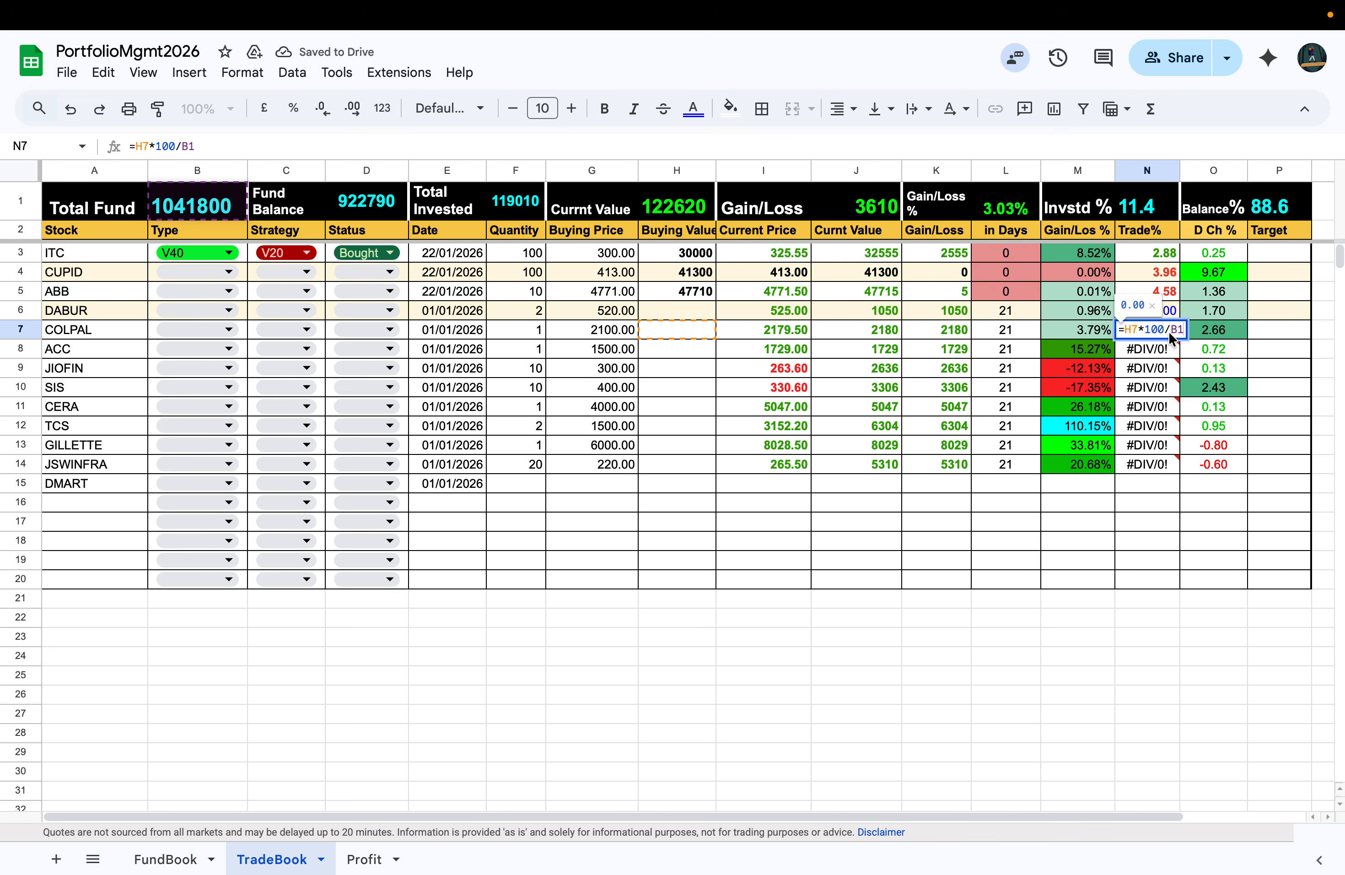
{"action": "left_click", "coordinate": [1047, 542]}
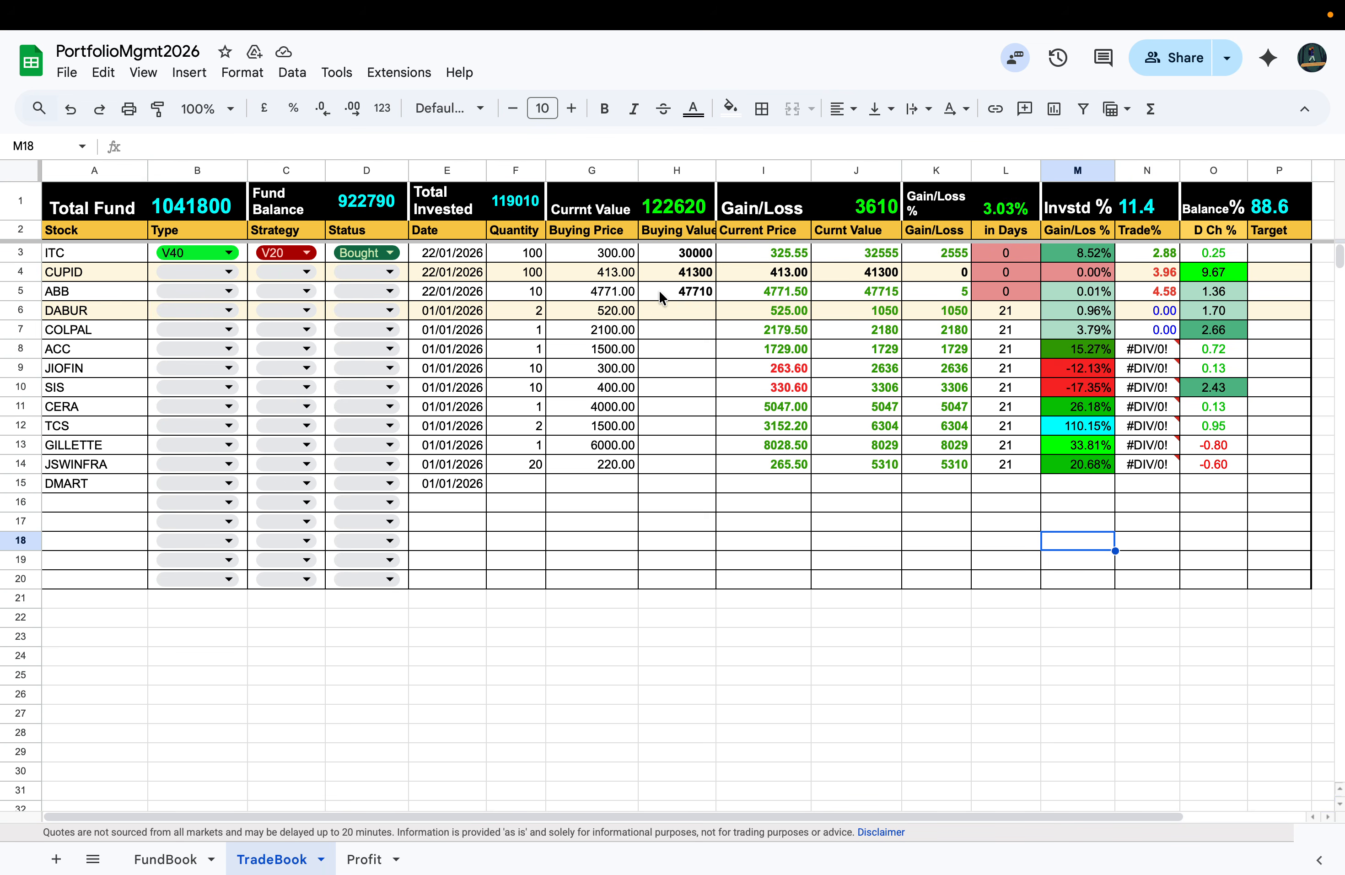
Step: Fill ABB's Buying Value formula from H5 down to JSWINFRA in H14
{"action": "left_click", "coordinate": [686, 293]}
{"action": "left_click_drag", "start_coordinate": [715, 301], "coordinate": [706, 473]}
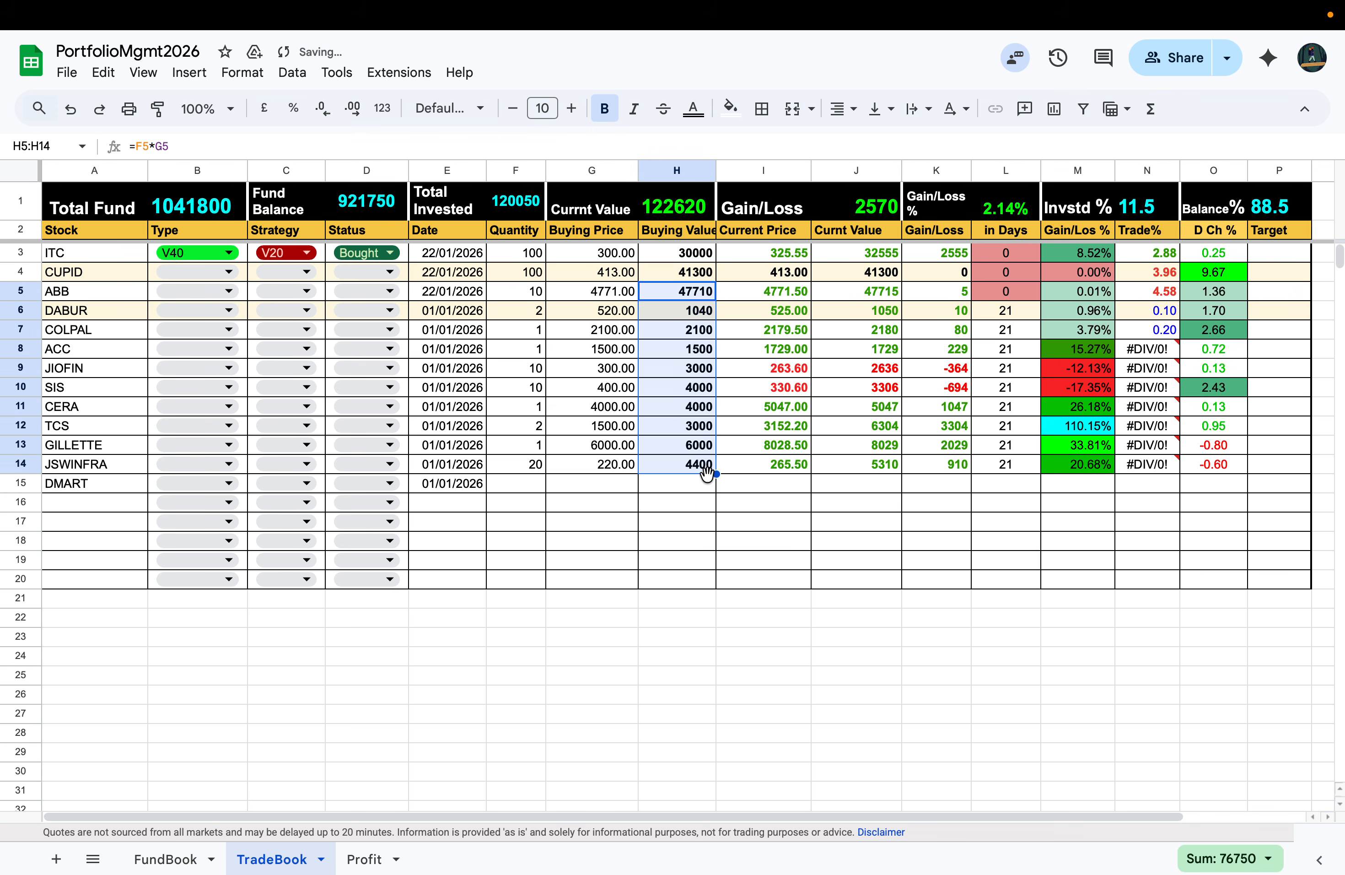
{"action": "left_click", "coordinate": [768, 506]}
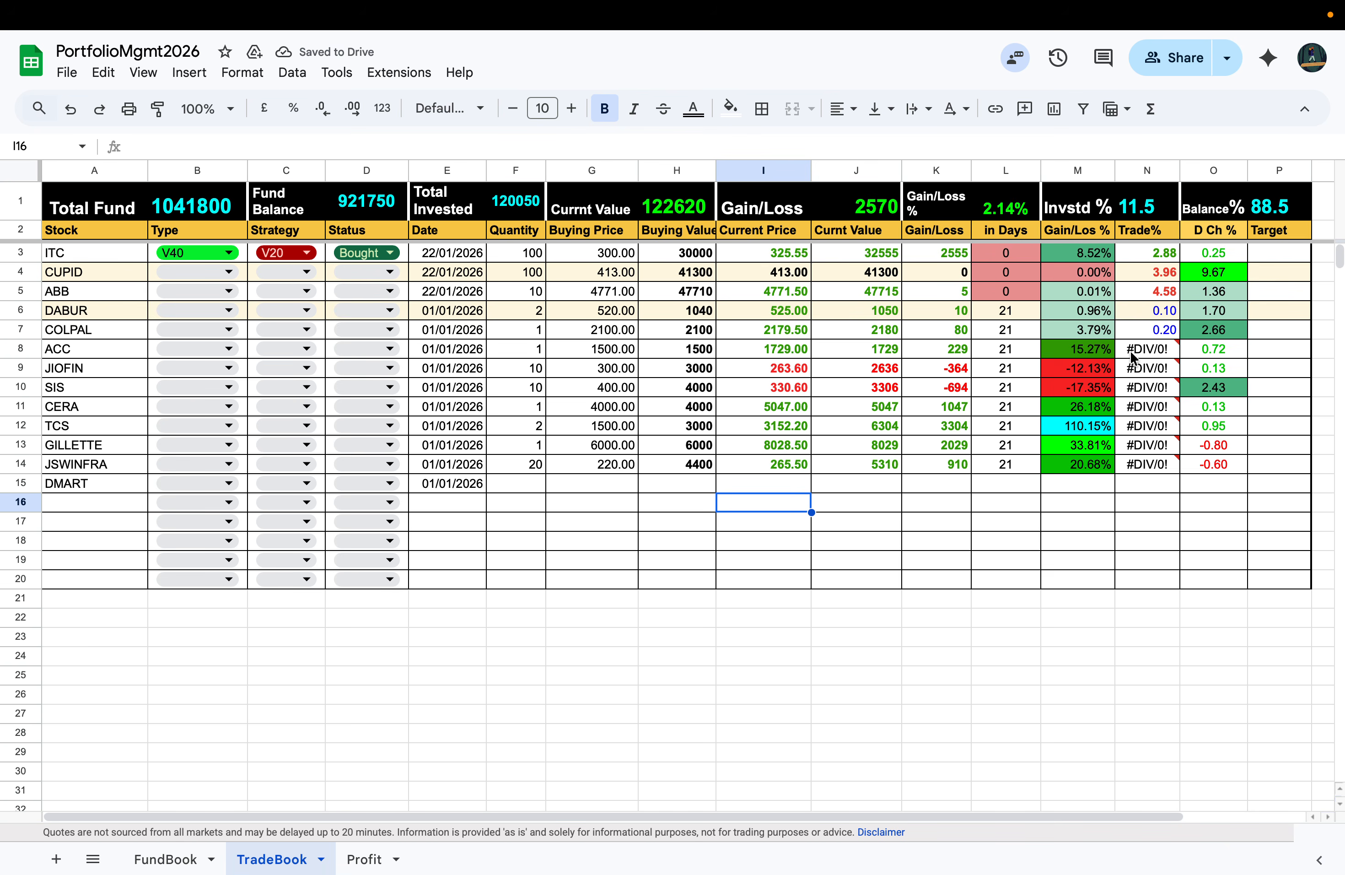
Step: Change the divisor of the Trade% formulas for ACC in N8 and JIOFIN in N9 to B1
{"action": "mouse_move", "coordinate": [1143, 362]}
{"action": "double_click", "coordinate": [1145, 347]}
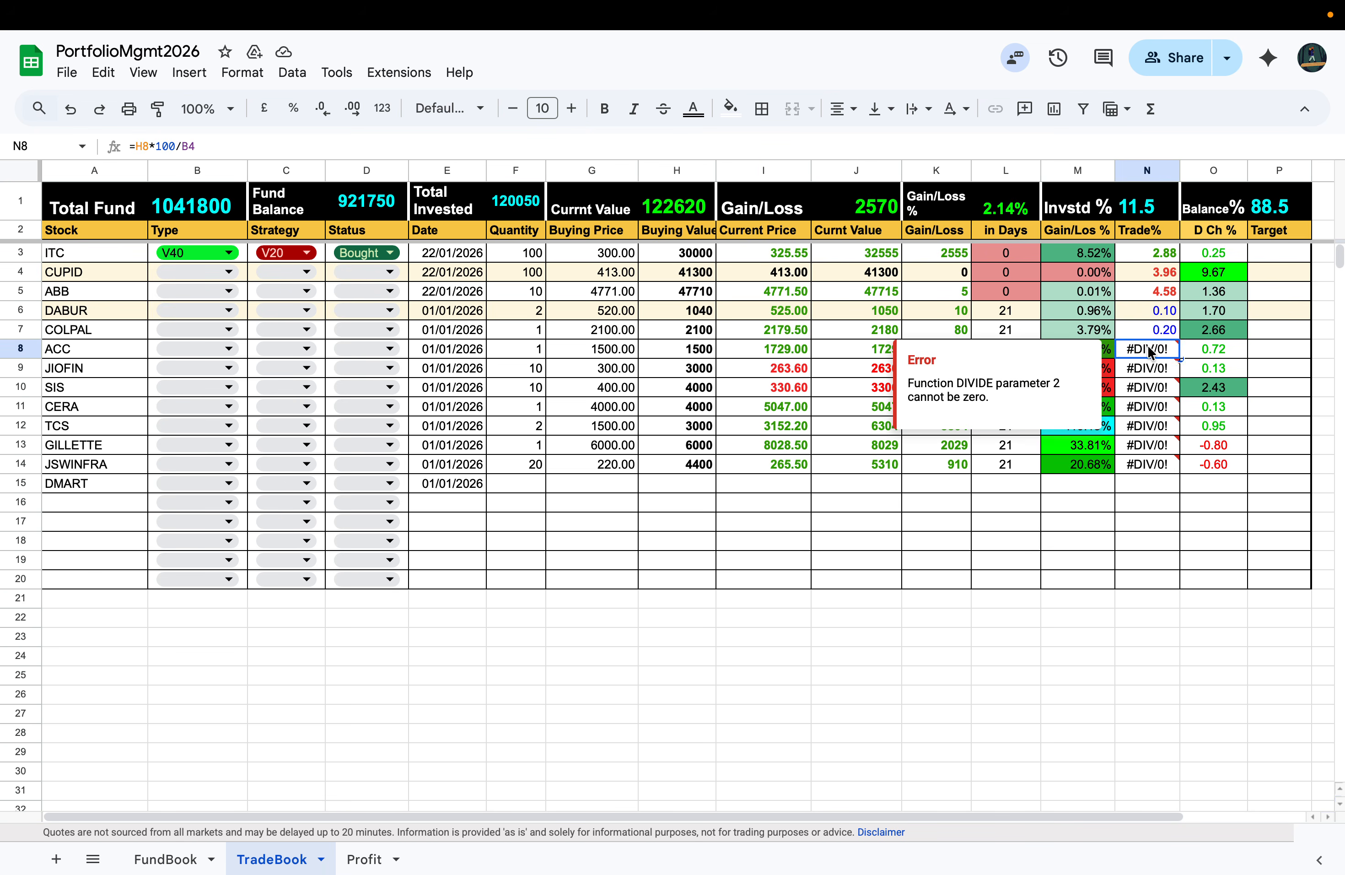
{"action": "key", "text": "BackSpace"}
{"action": "type", "text": "1"}
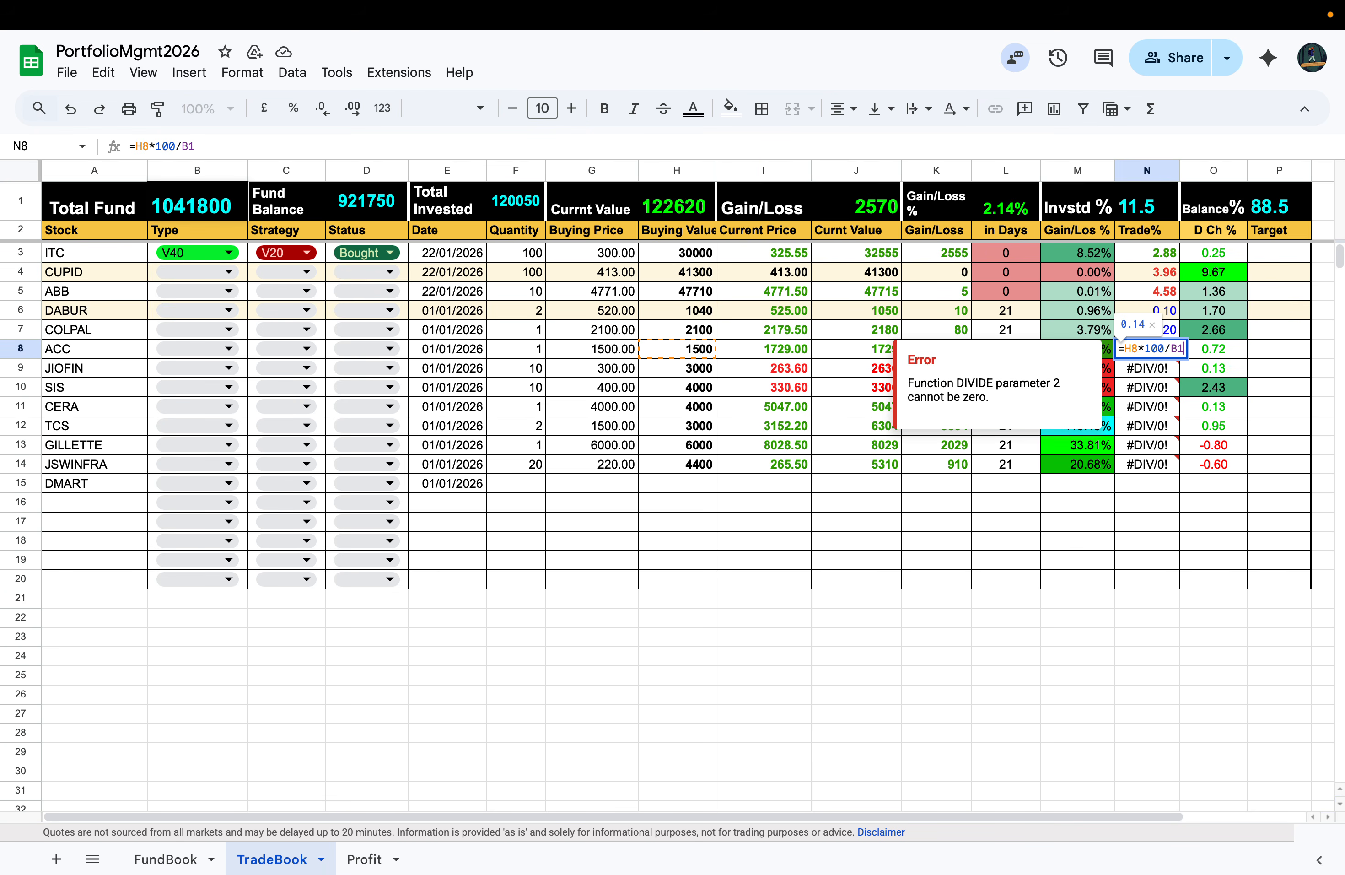
{"action": "key", "text": "Return"}
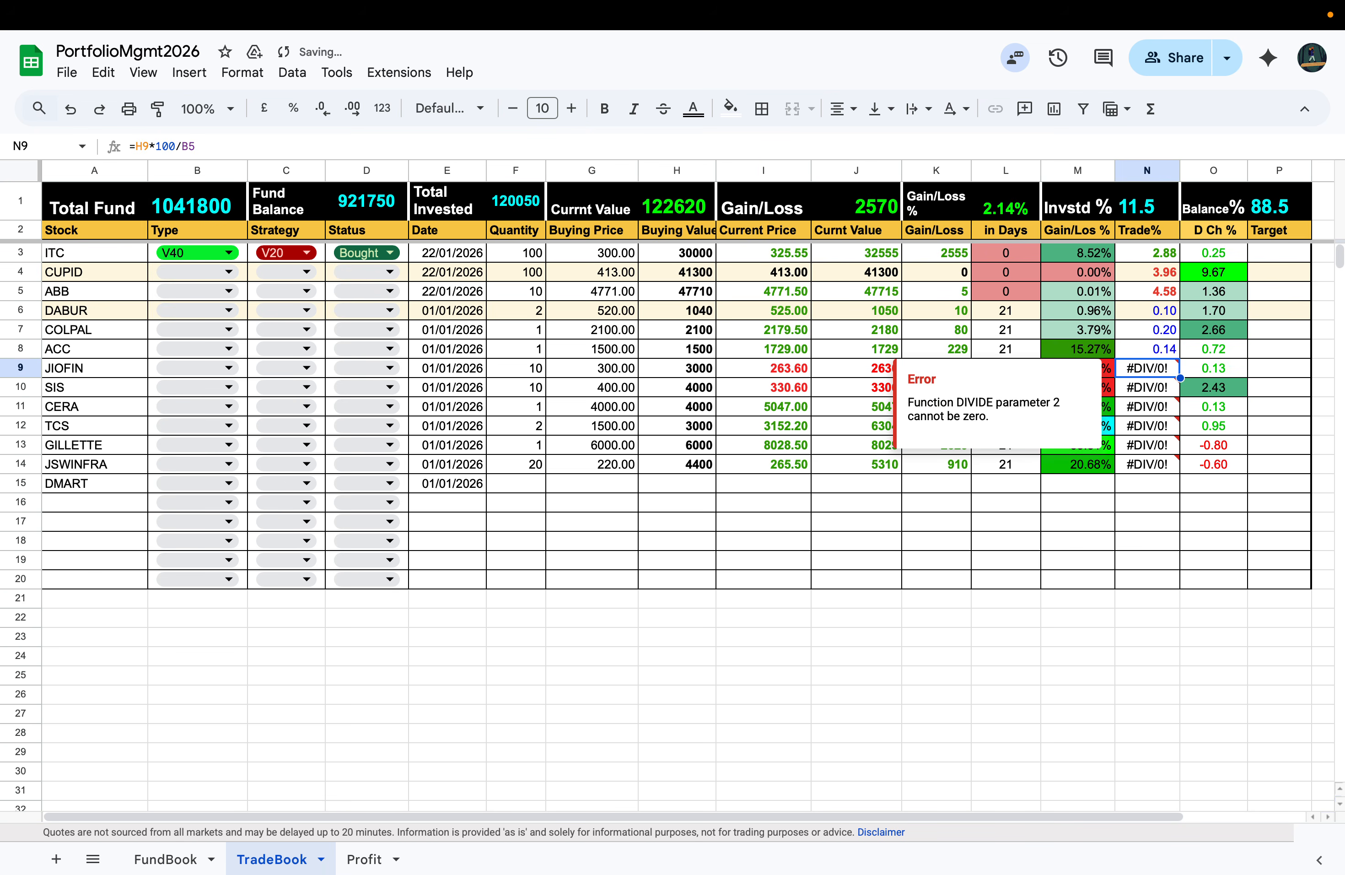
{"action": "key", "text": "Return"}
{"action": "key", "text": "BackSpace"}
{"action": "type", "text": "1"}
{"action": "key", "text": "Return"}
Step: Change the divisor of the Trade% formulas for SIS in N10 and CERA in N11 to B1
{"action": "key", "text": "Return"}
{"action": "key", "text": "BackSpace"}
{"action": "type", "text": "11*100/B1"}
{"action": "key", "text": "Return"}
{"action": "key", "text": "Return"}
{"action": "key", "text": "BackSpace"}
{"action": "type", "text": "11*100/B1"}
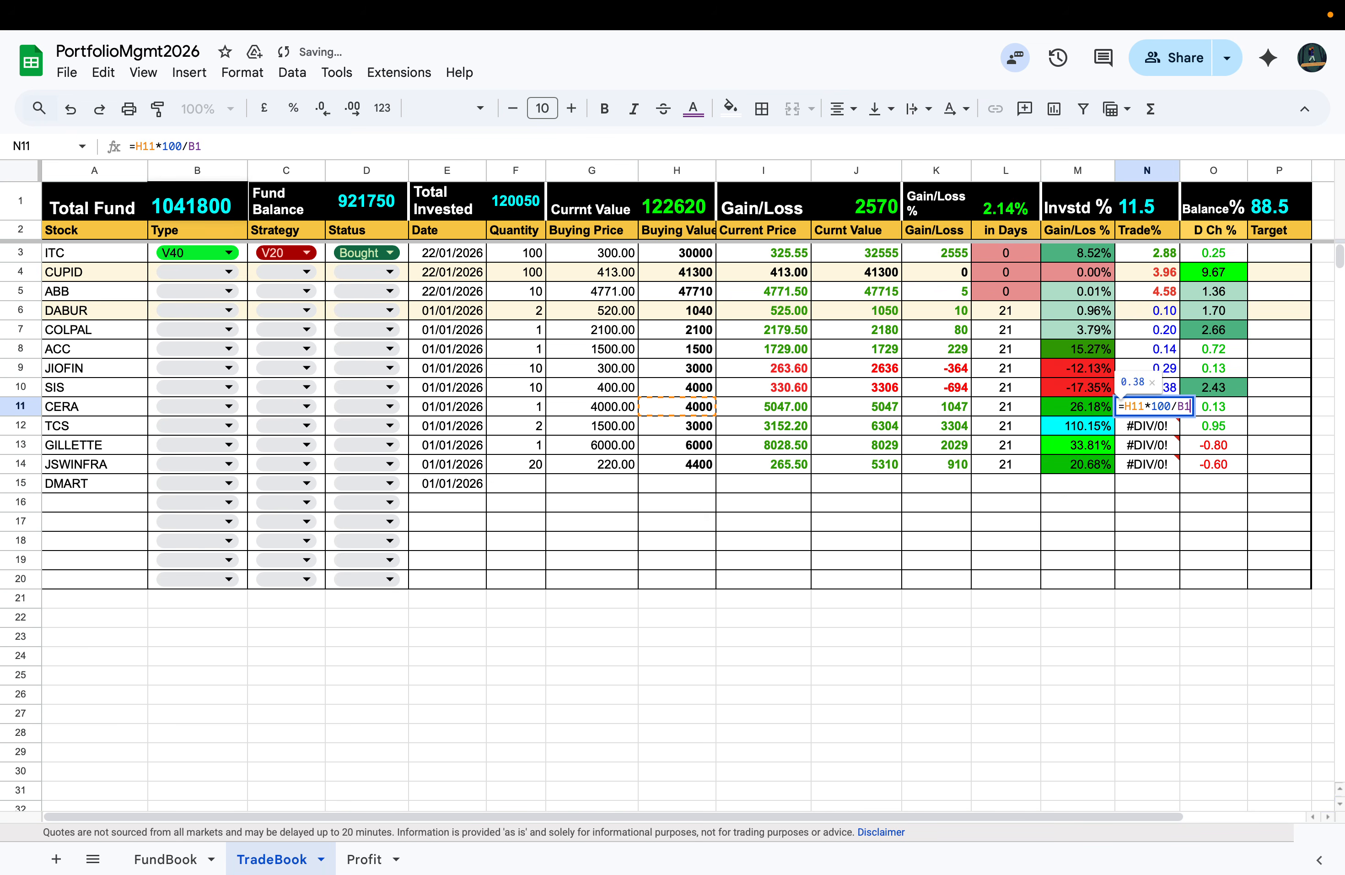
{"action": "key", "text": "Return"}
Step: Change the divisor of the Trade% formulas for TCS in N12 and GILLETTE in N13 to B1
{"action": "key", "text": "Return"}
{"action": "key", "text": "BackSpace"}
{"action": "type", "text": "1"}
{"action": "key", "text": "Return"}
{"action": "key", "text": "Return"}
{"action": "key", "text": "BackSpace"}
{"action": "type", "text": "1"}
{"action": "key", "text": "Return"}
Step: Correct JSWINFRA's Trade% formula in N14 to =H14*100/B1
{"action": "key", "text": "Return"}
{"action": "key", "text": "Return"}
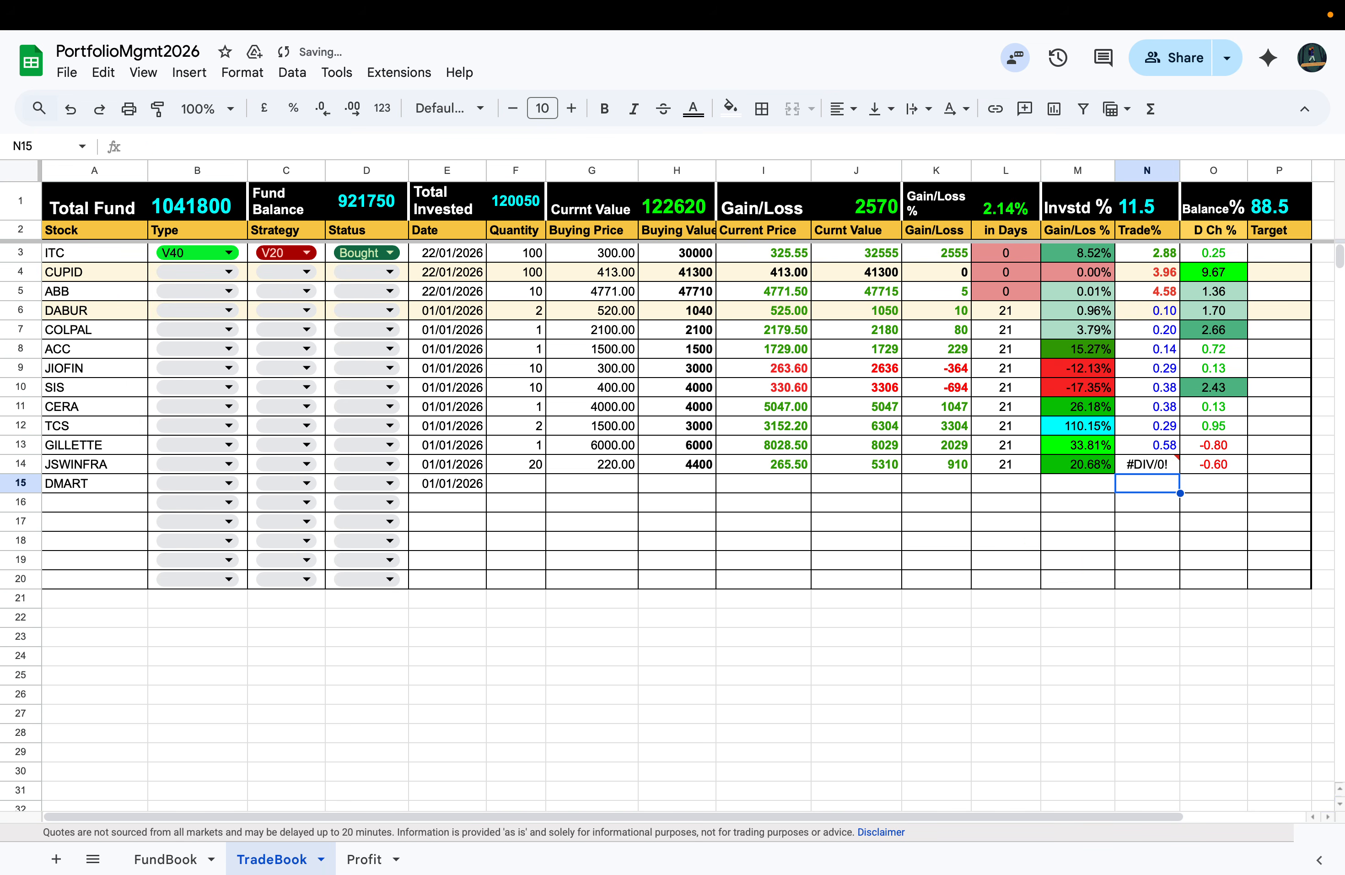
{"action": "key", "text": "Up"}
{"action": "key", "text": "Return"}
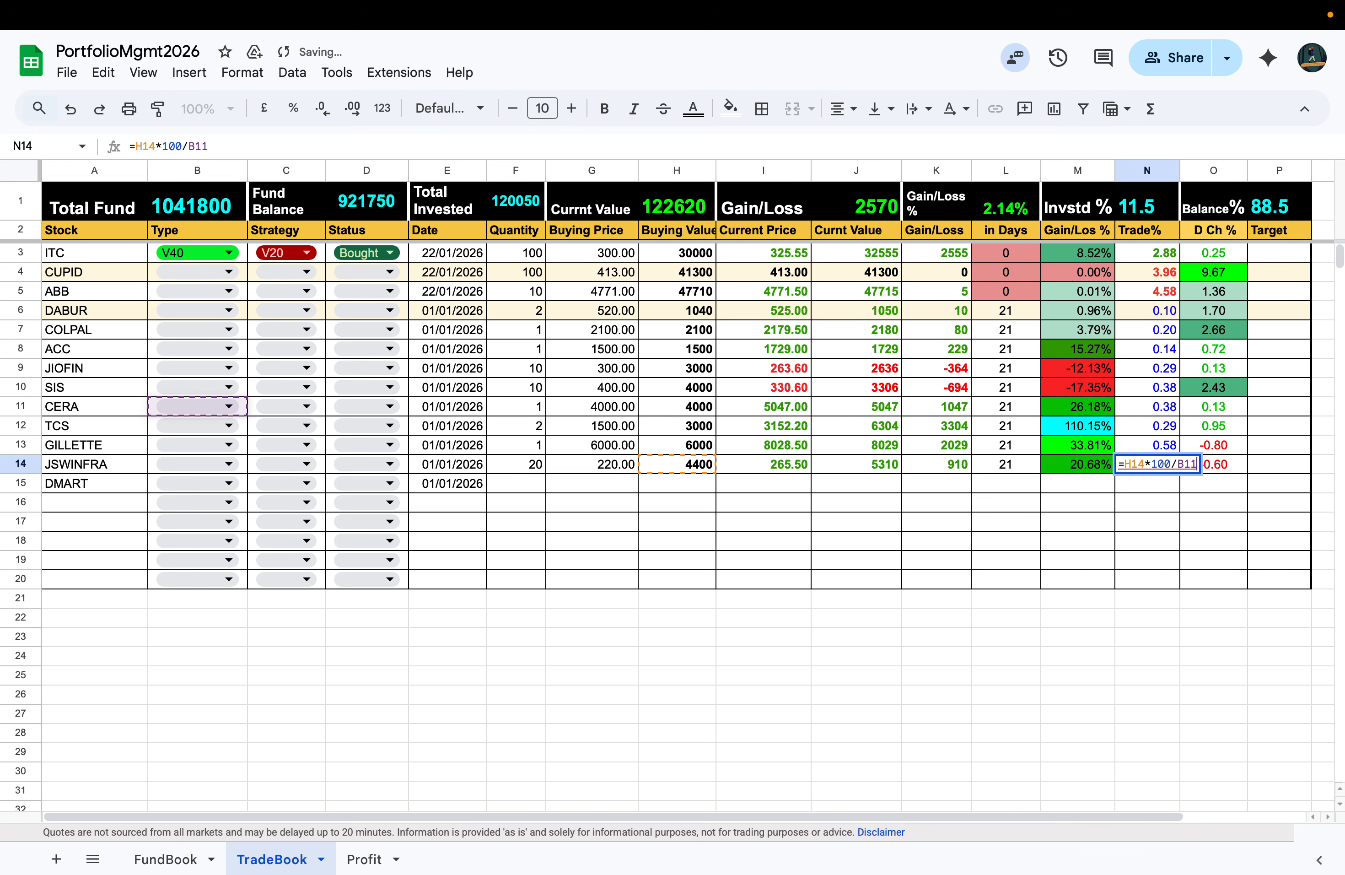
{"action": "key", "text": "BackSpace"}
{"action": "key", "text": "Return"}
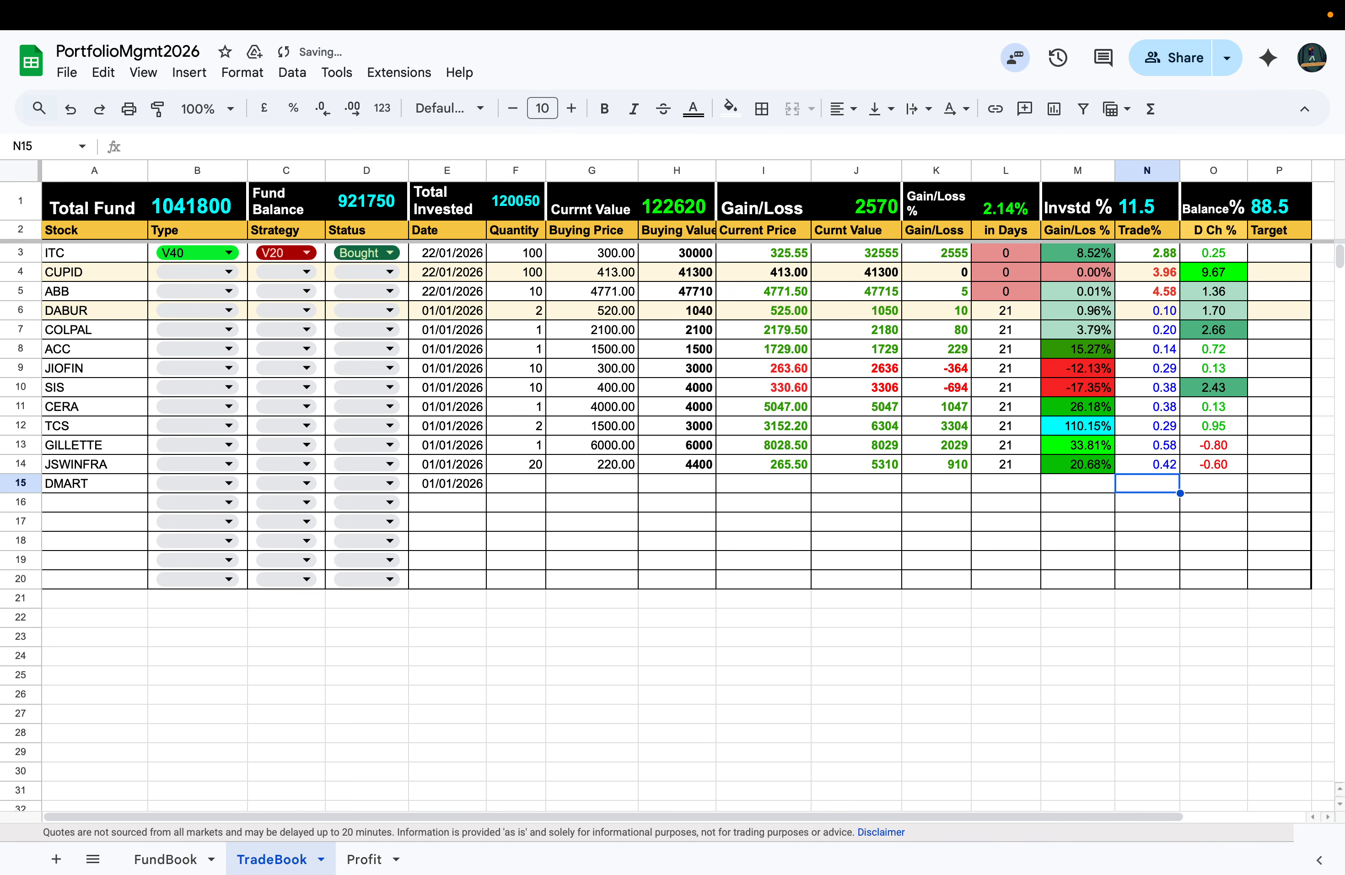
{"action": "left_click", "coordinate": [1085, 519]}
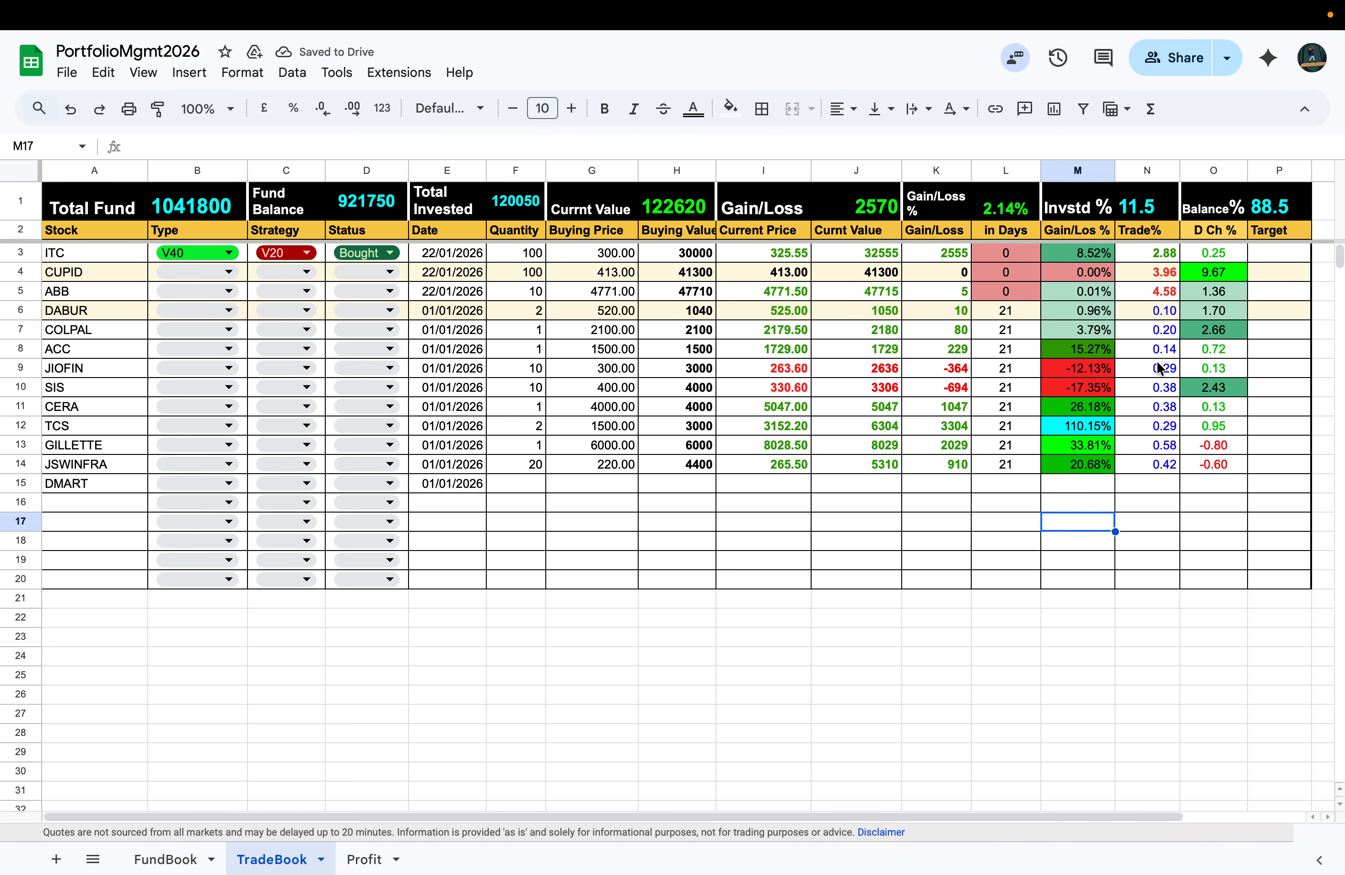
Step: Review the Trade% values in N6:N14 and the Total Fund, Fund Balance and Total Invested cells in row 1
{"action": "left_click_drag", "start_coordinate": [1157, 312], "coordinate": [1153, 461]}
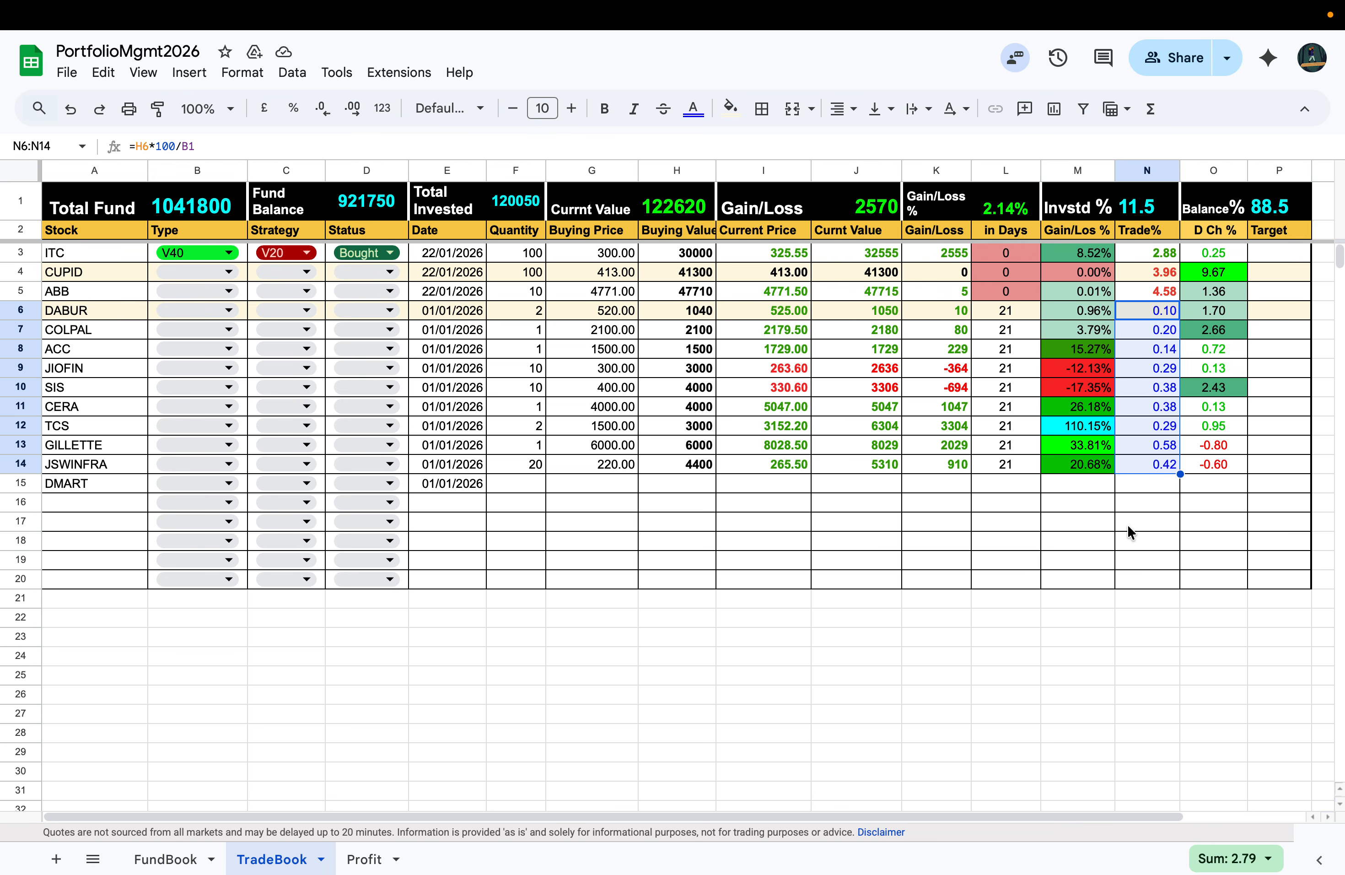
{"action": "left_click", "coordinate": [1147, 520]}
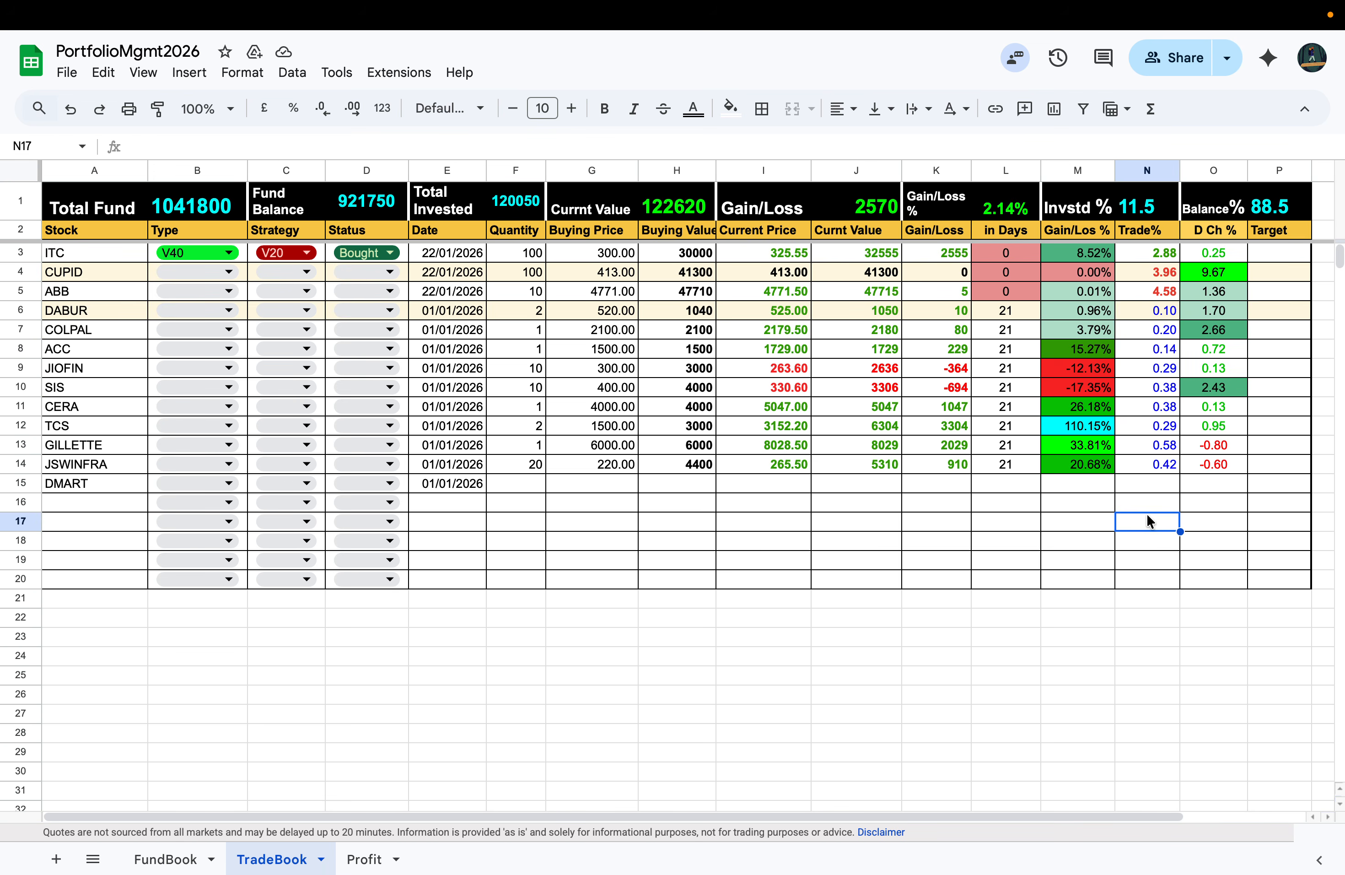
{"action": "left_click", "coordinate": [1079, 508]}
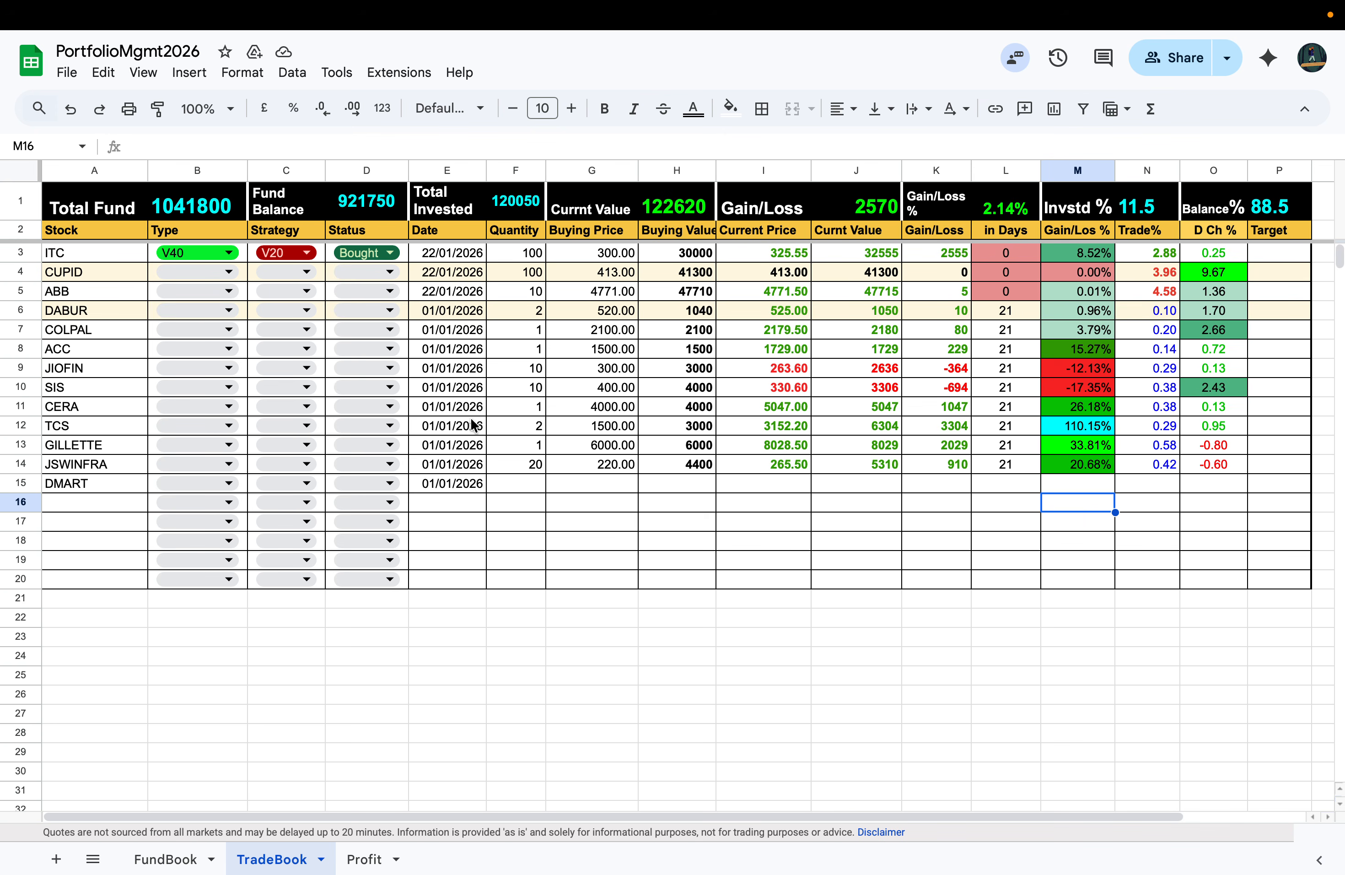
{"action": "left_click", "coordinate": [97, 202]}
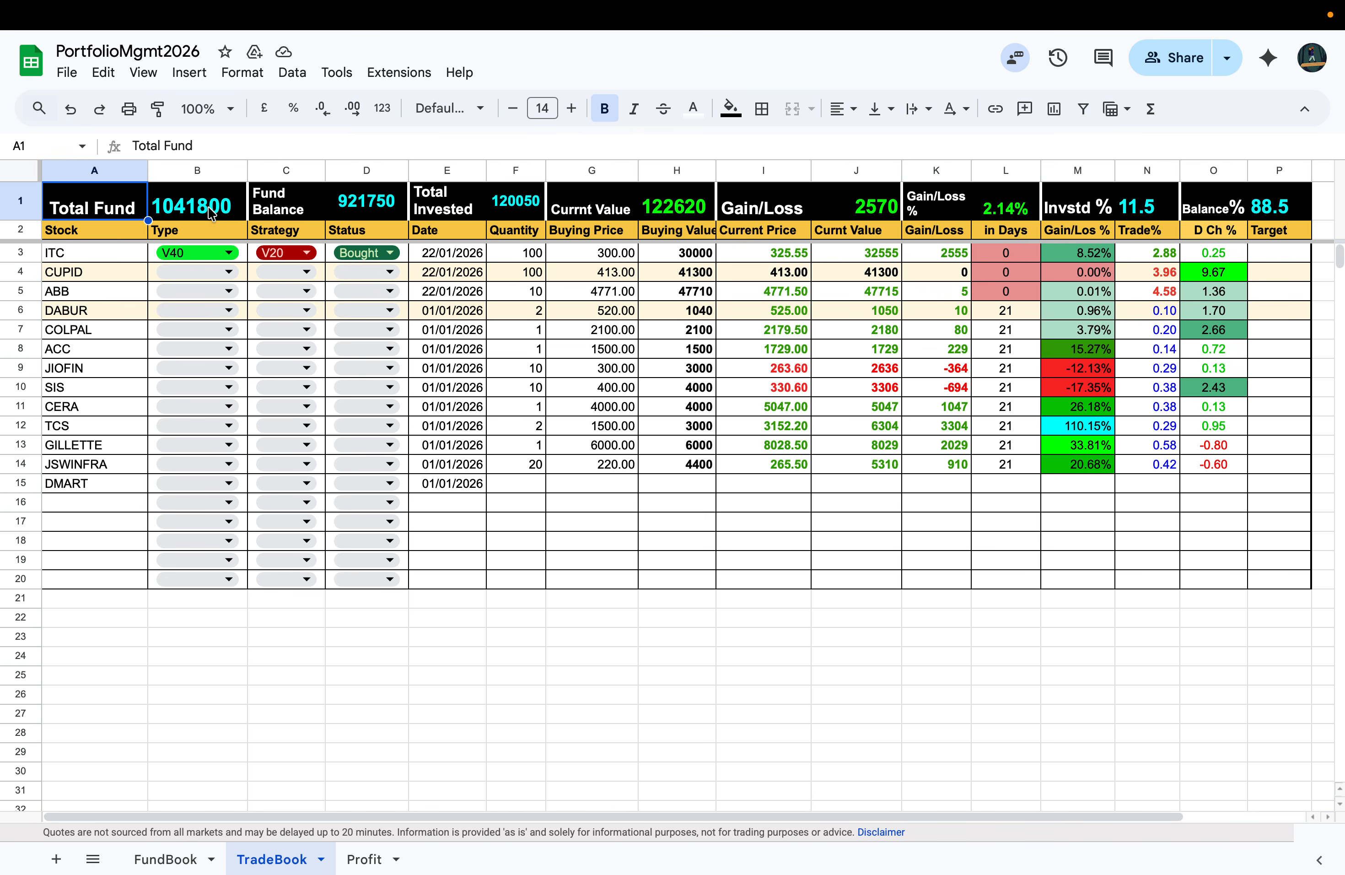
{"action": "left_click", "coordinate": [367, 210]}
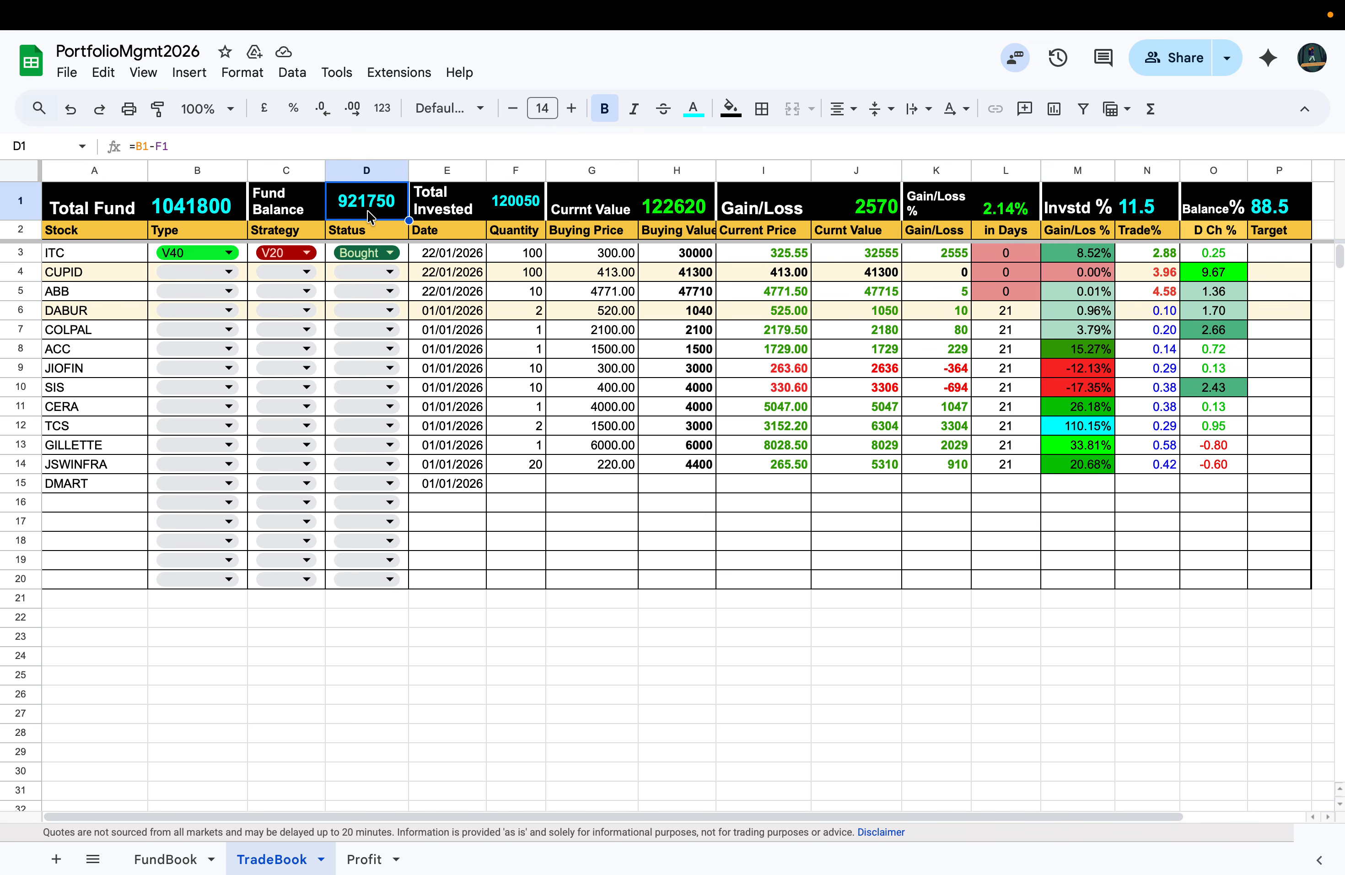
{"action": "left_click", "coordinate": [503, 216]}
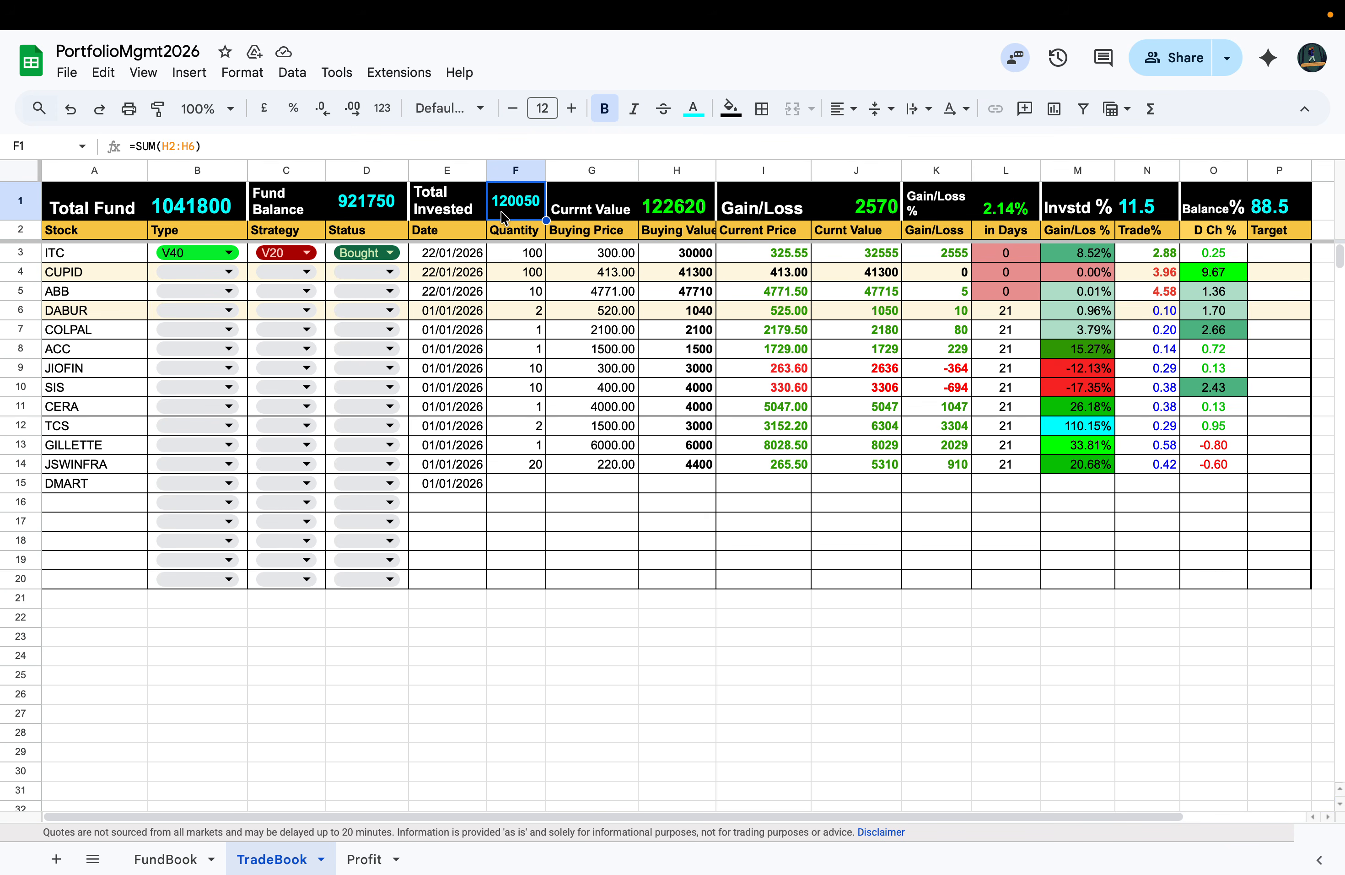
Step: Set the quantity of TCS in F12 to 20 and of CERA in F11 to 100
{"action": "left_click", "coordinate": [513, 430]}
{"action": "type", "text": "20"}
{"action": "key", "text": "Return"}
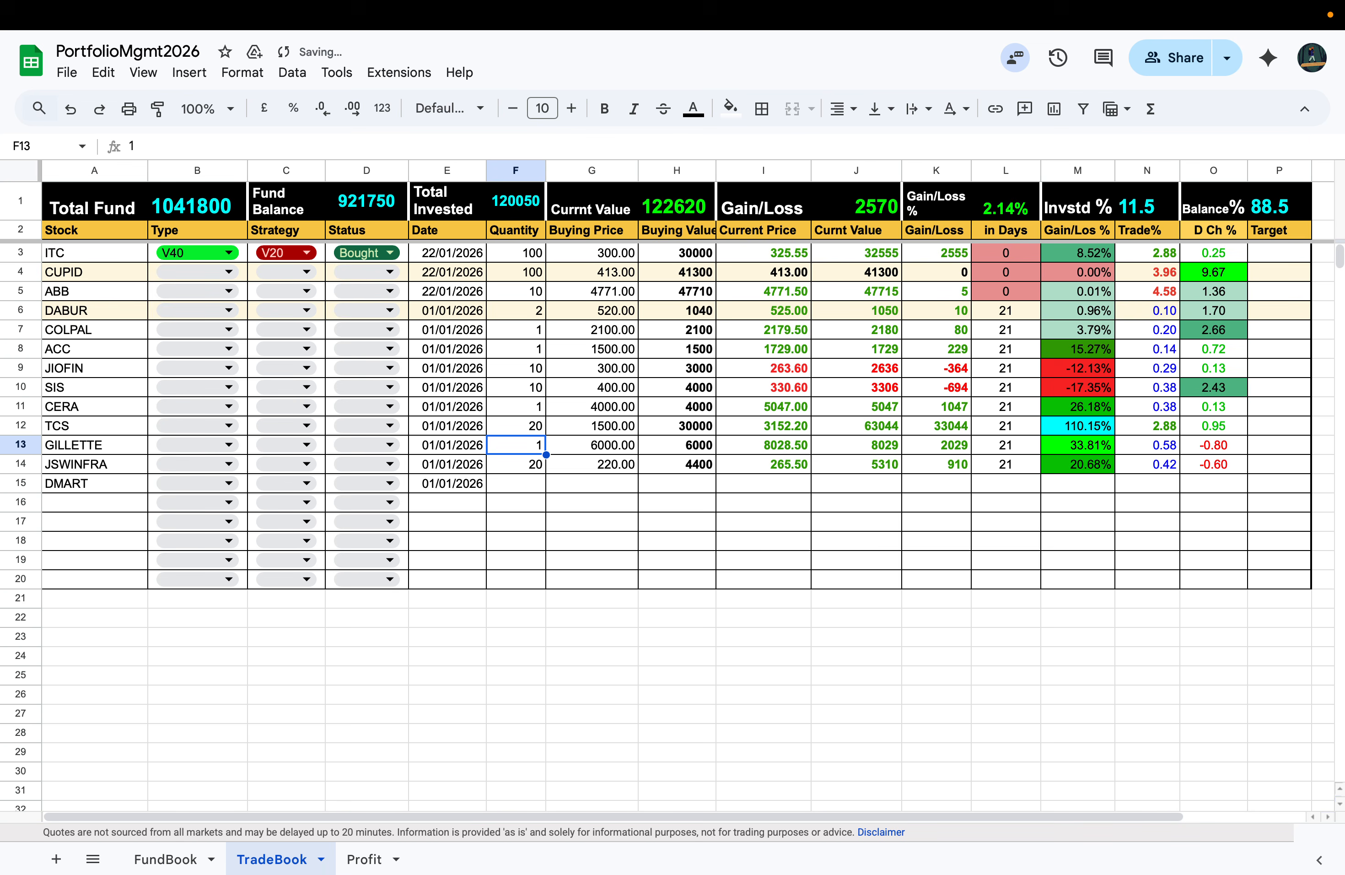
{"action": "left_click", "coordinate": [539, 430]}
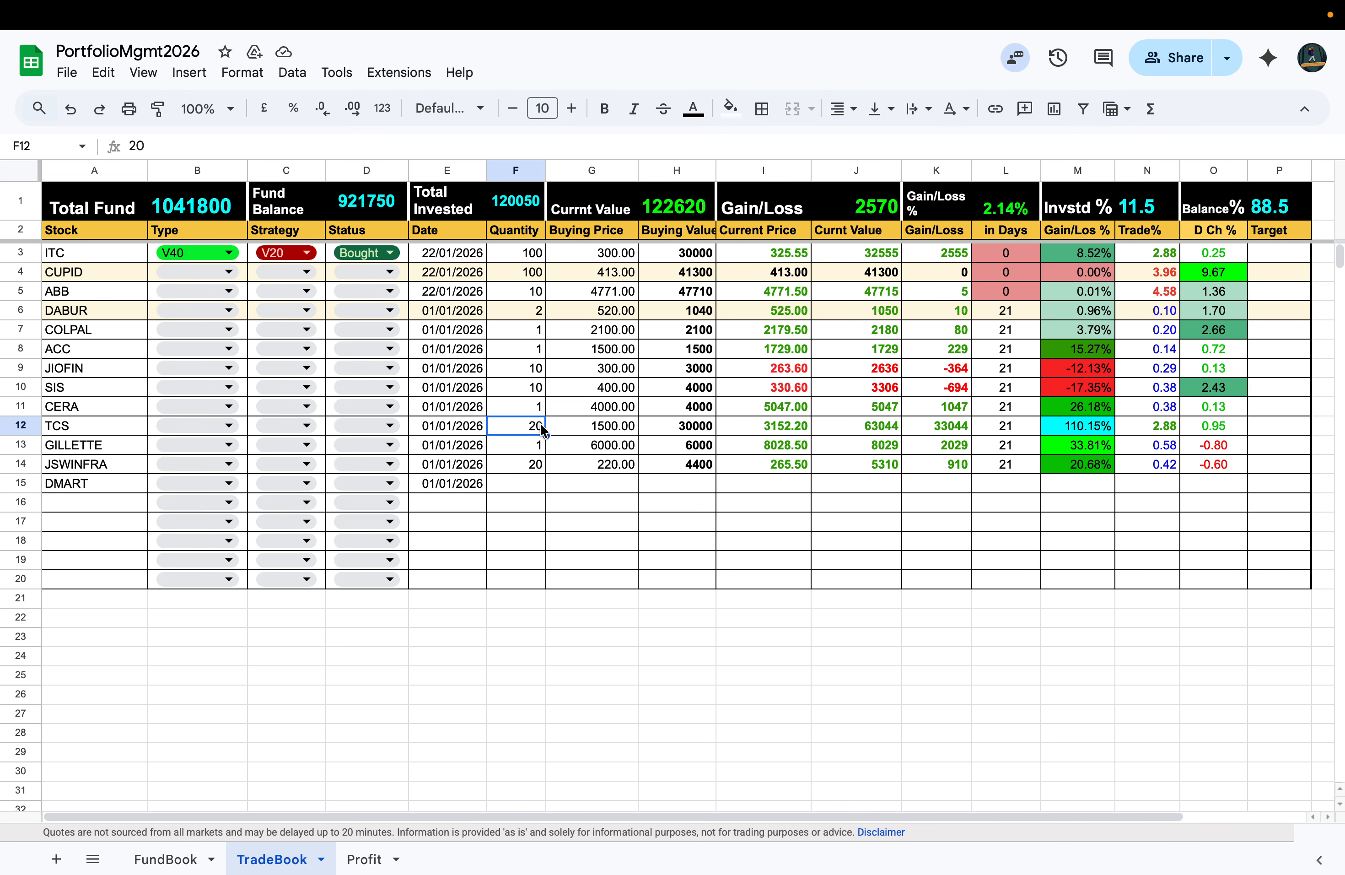
{"action": "left_click", "coordinate": [536, 407]}
{"action": "type", "text": "100"}
{"action": "key", "text": "Return"}
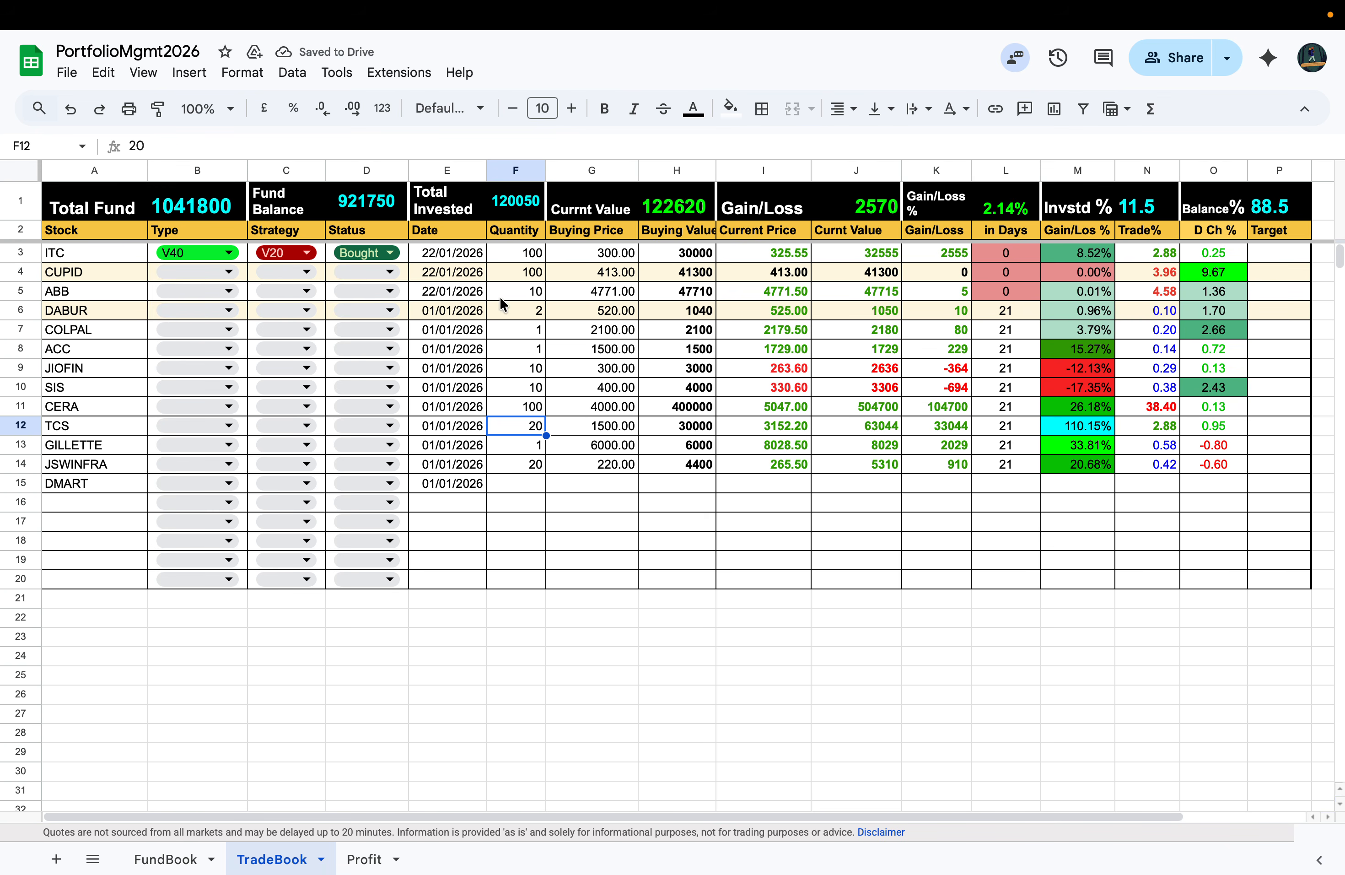
Step: Check the Fund Balance formula in D1 and extend the Total Invested formula in F1 to =SUM(H2:H20)
{"action": "double_click", "coordinate": [378, 211]}
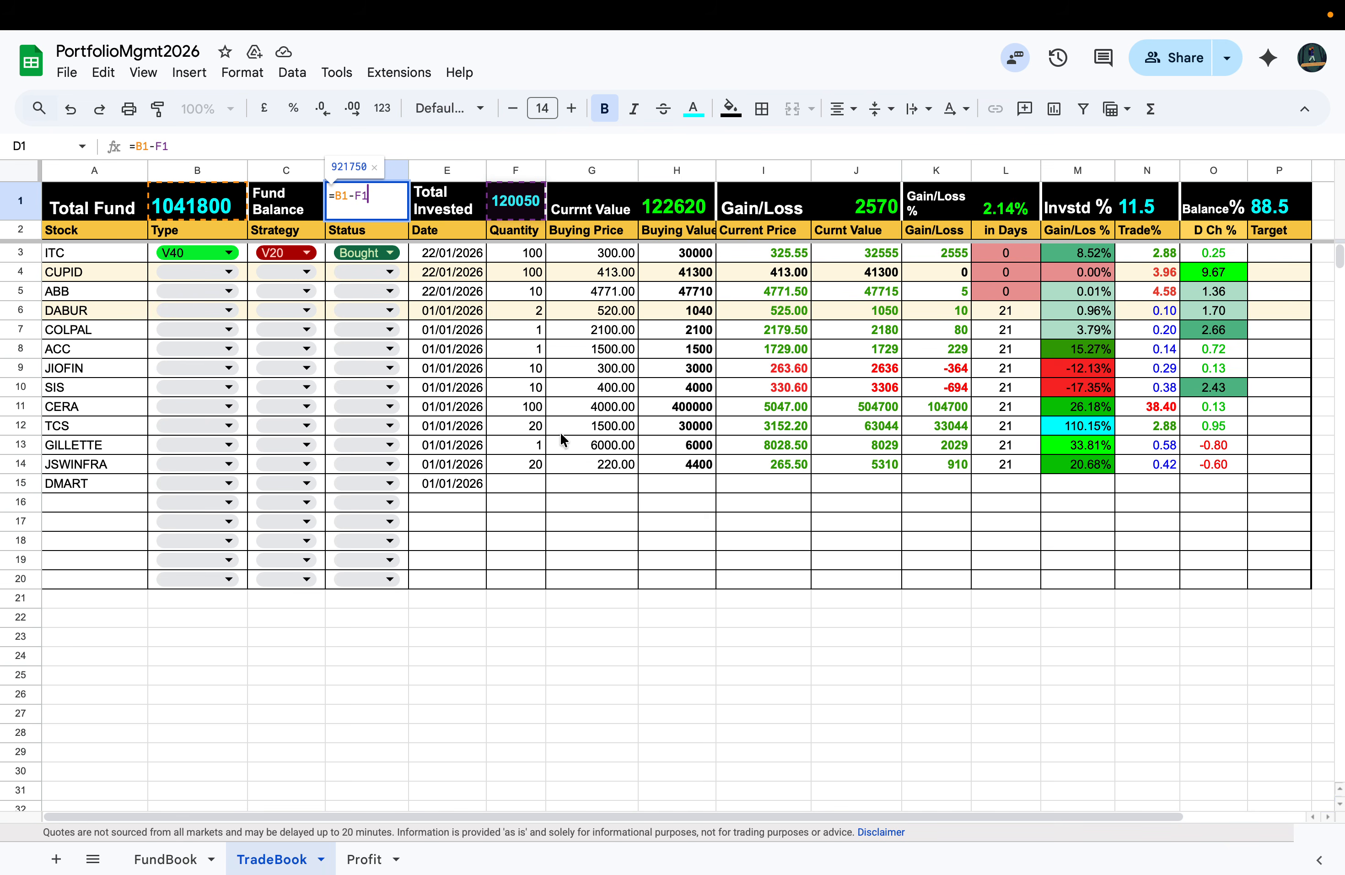
{"action": "left_click", "coordinate": [590, 517]}
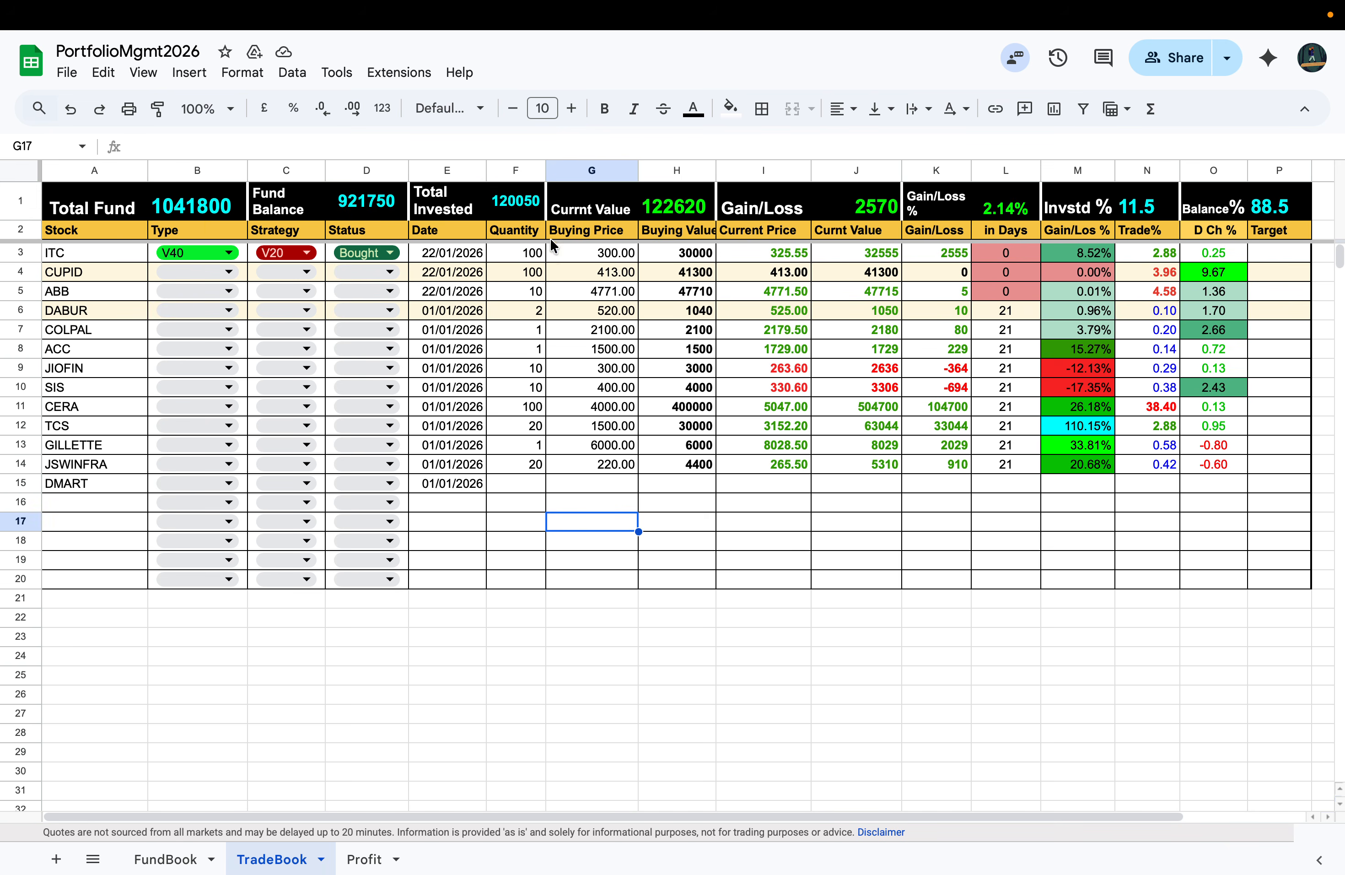
{"action": "double_click", "coordinate": [528, 204]}
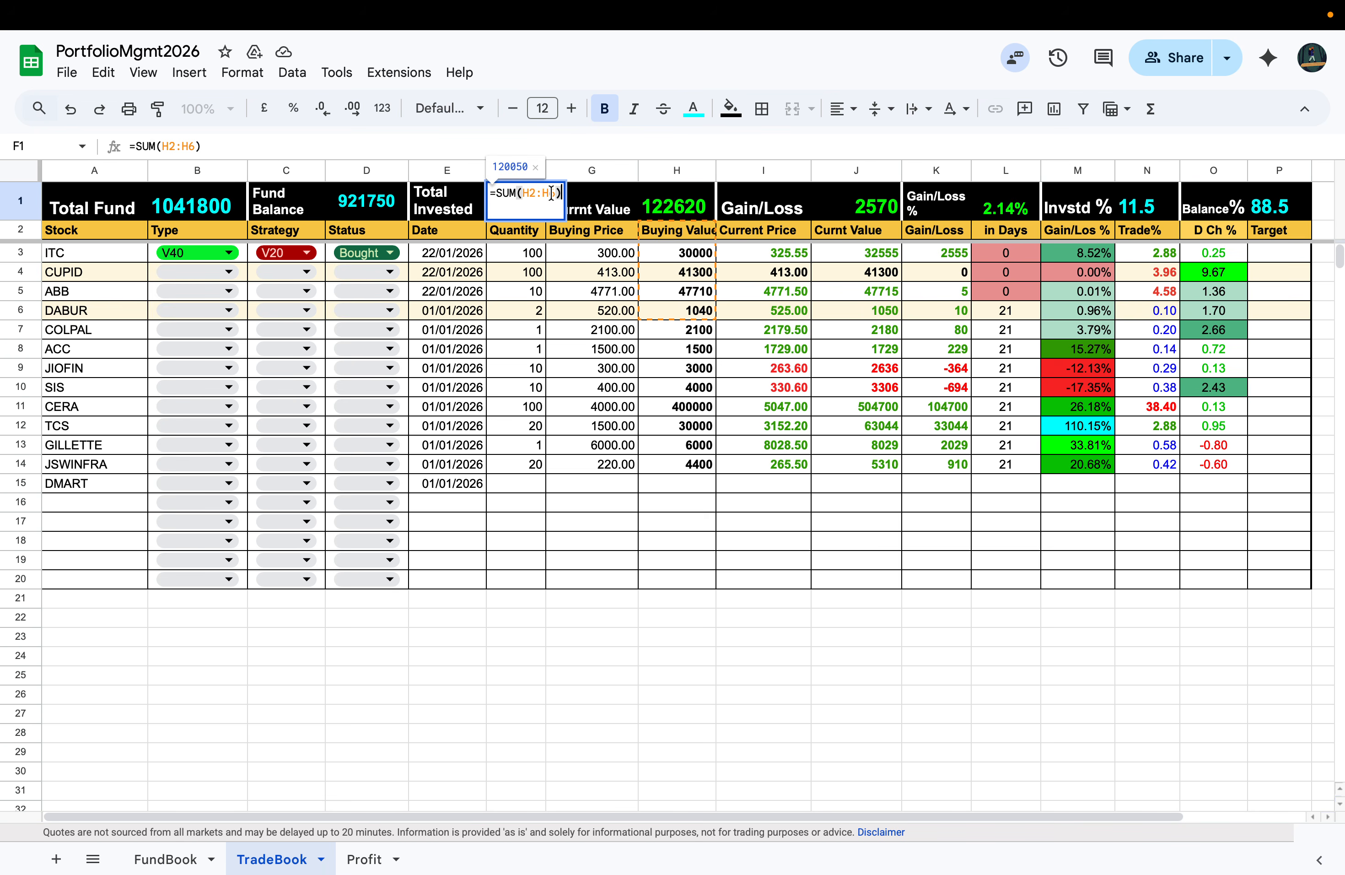
{"action": "left_click", "coordinate": [550, 193]}
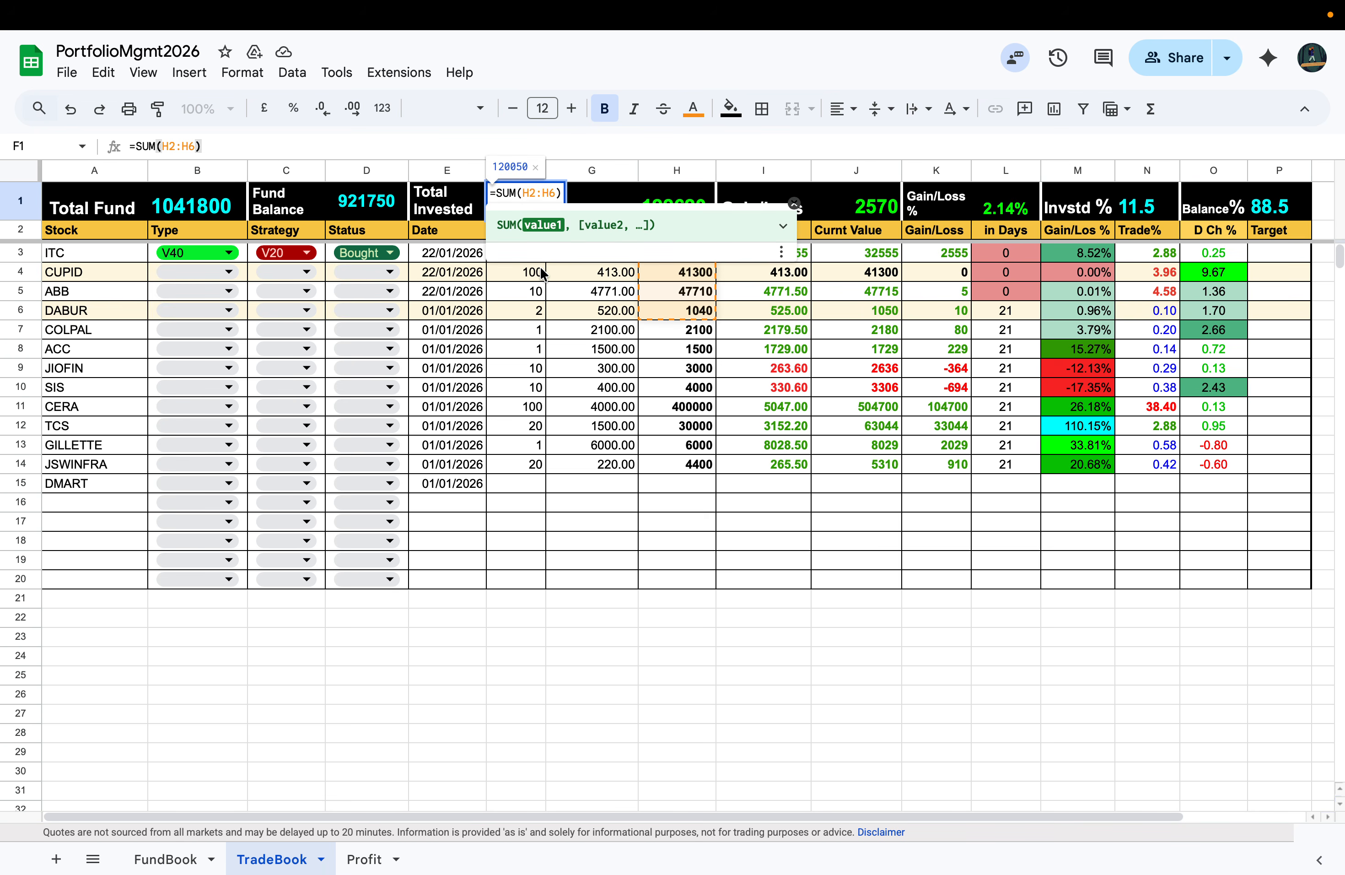
{"action": "key", "text": "BackSpace"}
{"action": "type", "text": "20"}
{"action": "key", "text": "Return"}
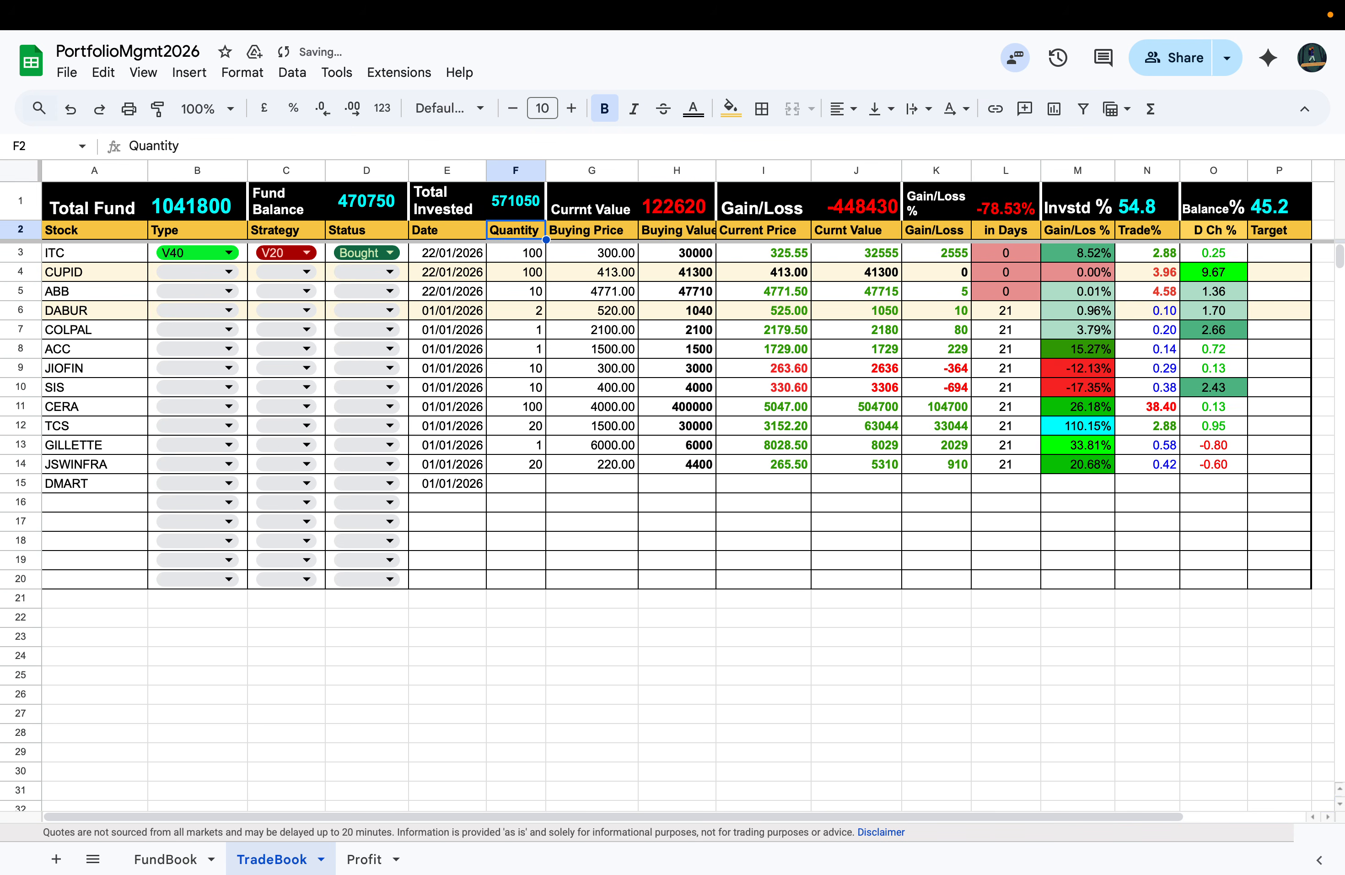
Step: Extend the total current value formula in H1 to =SUM(J2:20)
{"action": "left_click", "coordinate": [795, 470]}
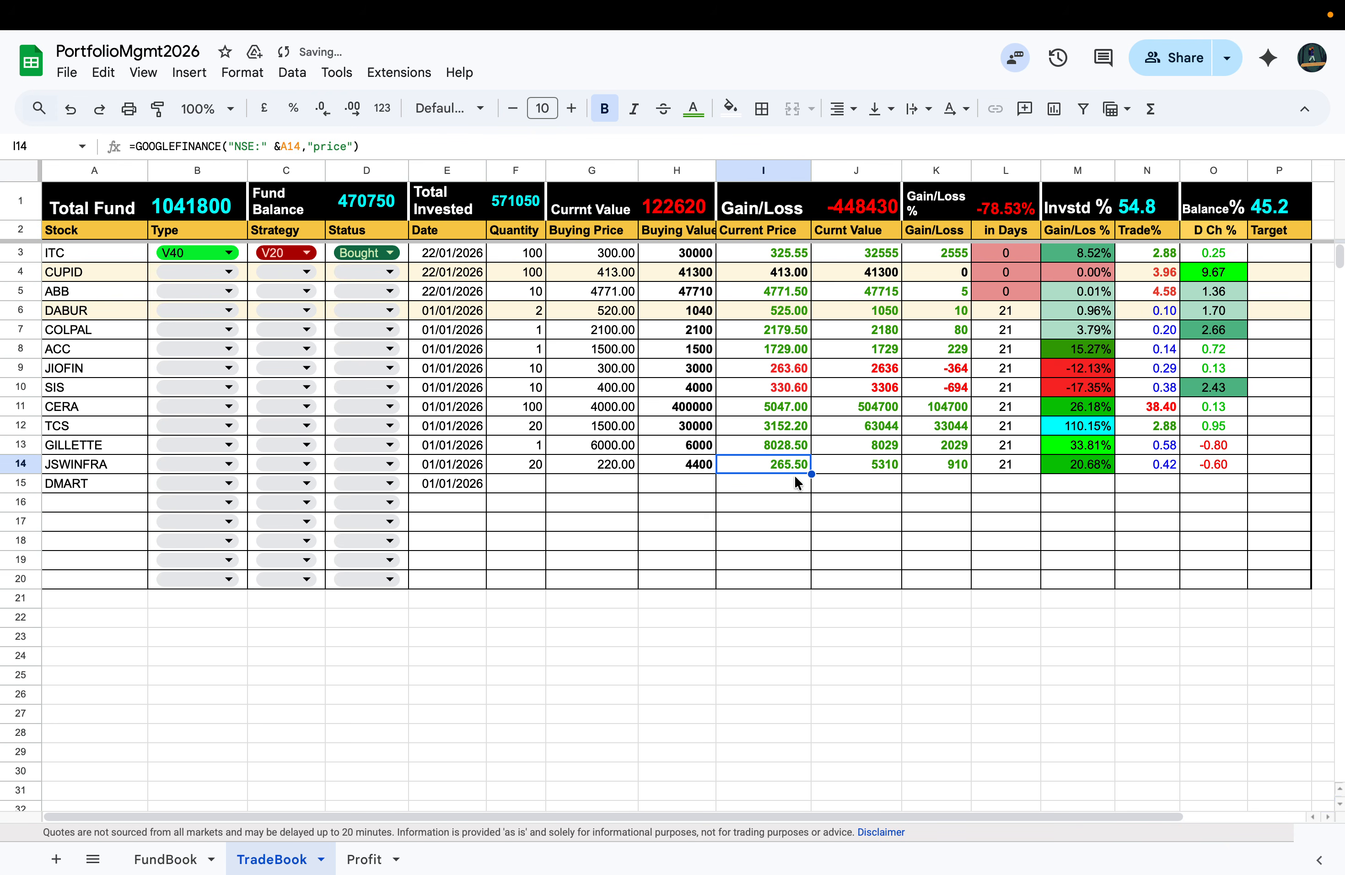
{"action": "double_click", "coordinate": [695, 193]}
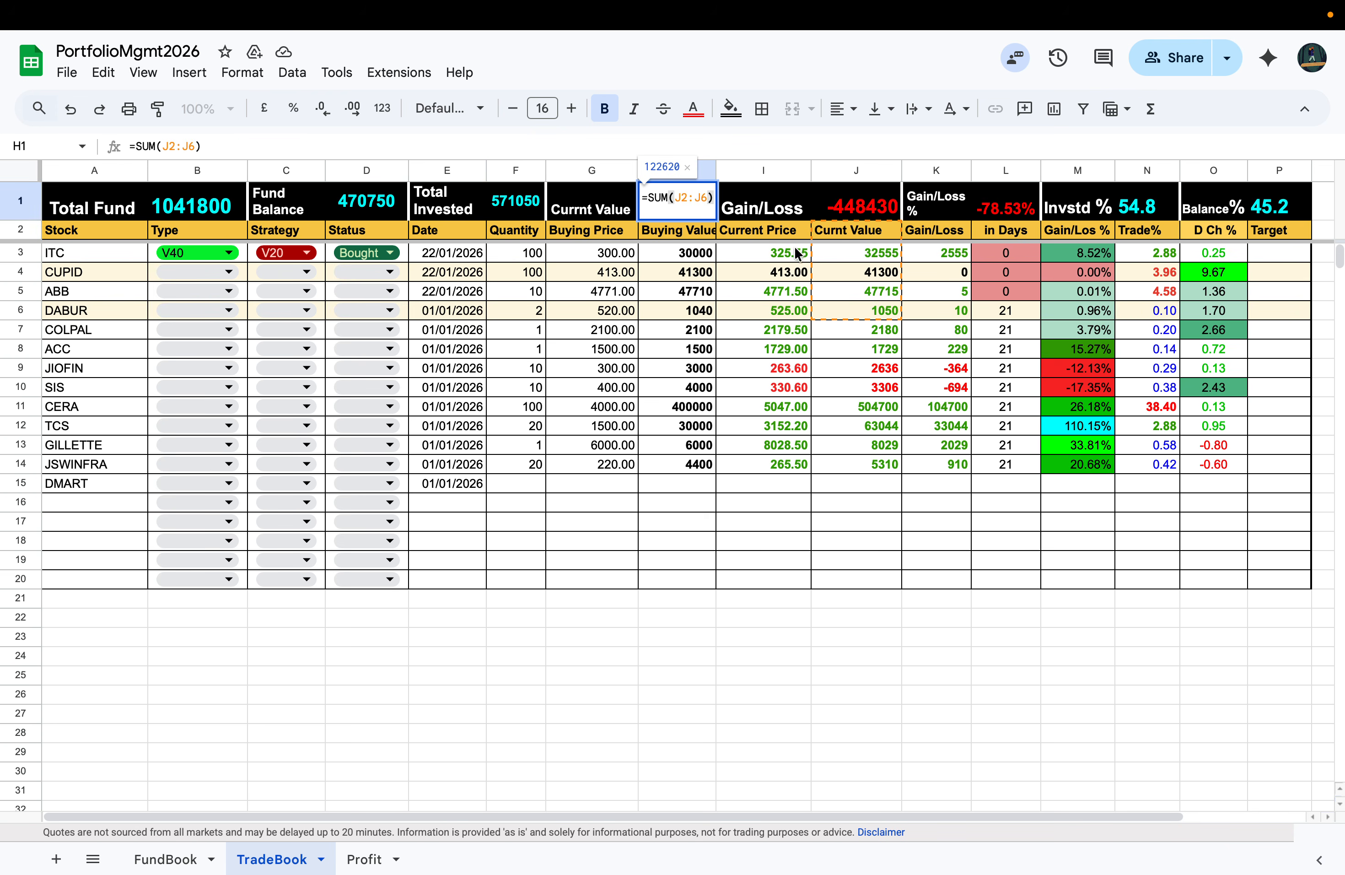
{"action": "left_click", "coordinate": [705, 197]}
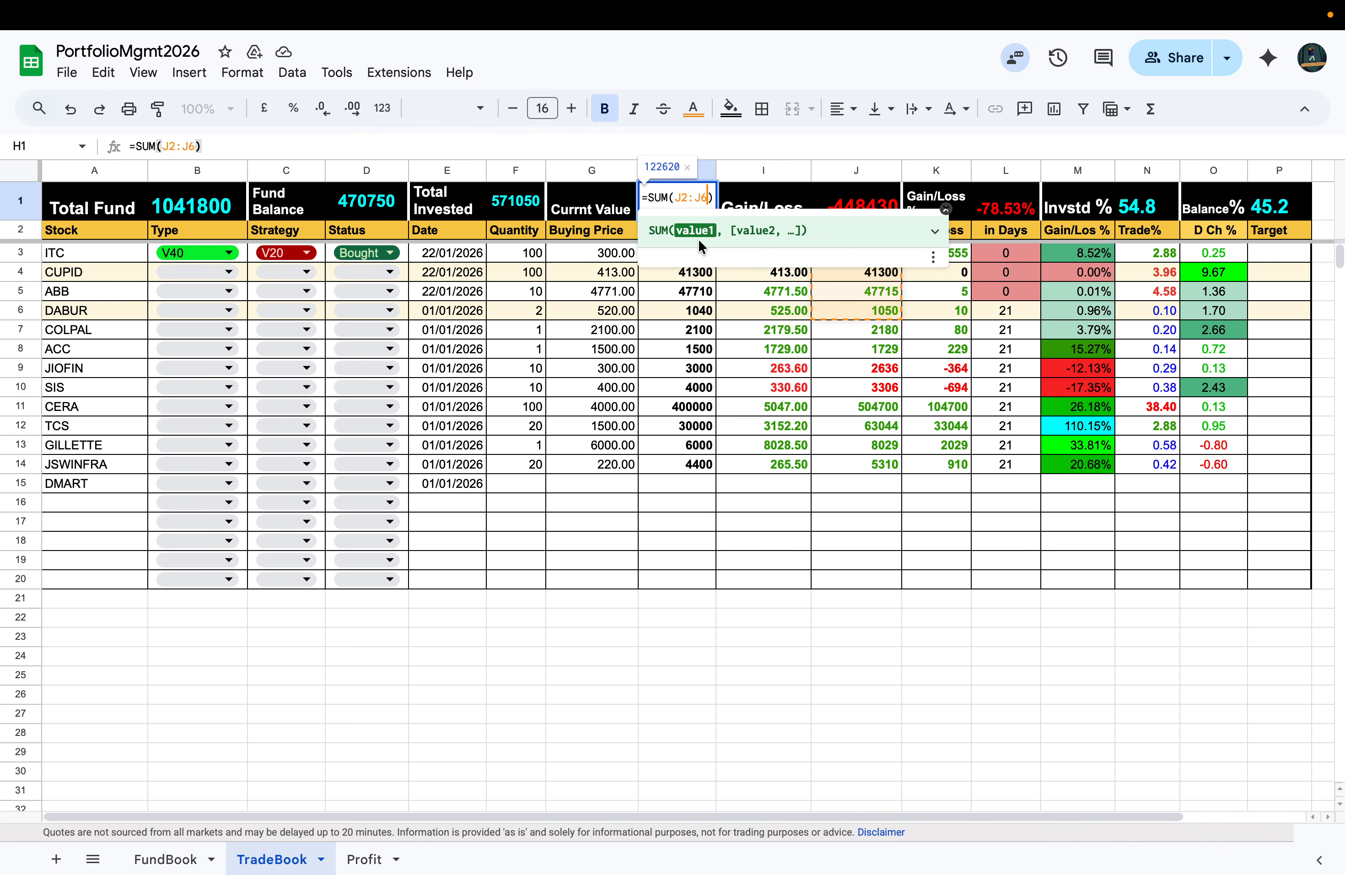
{"action": "key", "text": "BackSpace"}
{"action": "key", "text": "BackSpace"}
{"action": "type", "text": "J"}
{"action": "key", "text": "Return"}
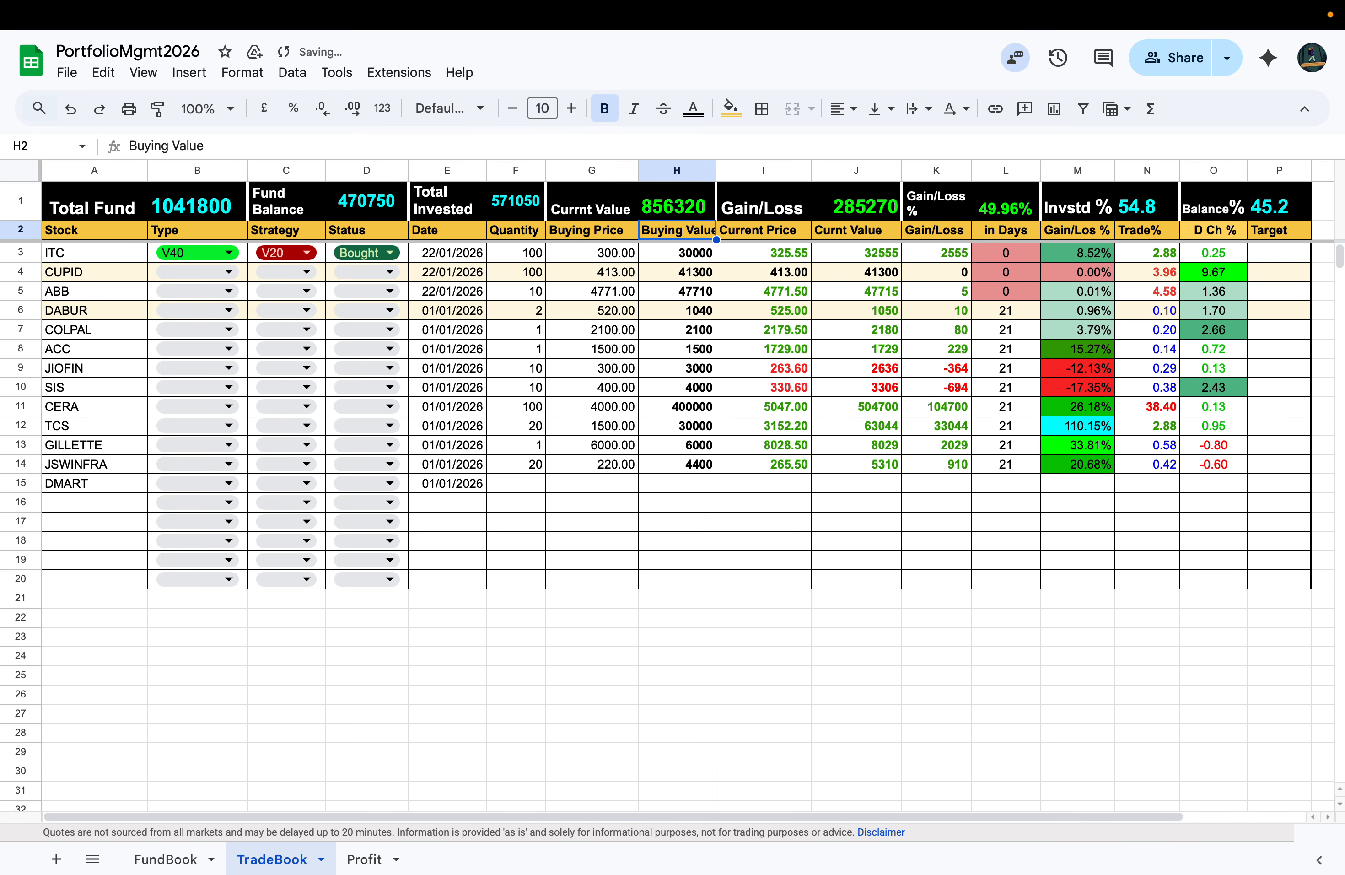
Step: Check the formulas behind the Gain/Loss, Gain/Loss %, Invstd % and Balance% cells in row 1
{"action": "double_click", "coordinate": [851, 205]}
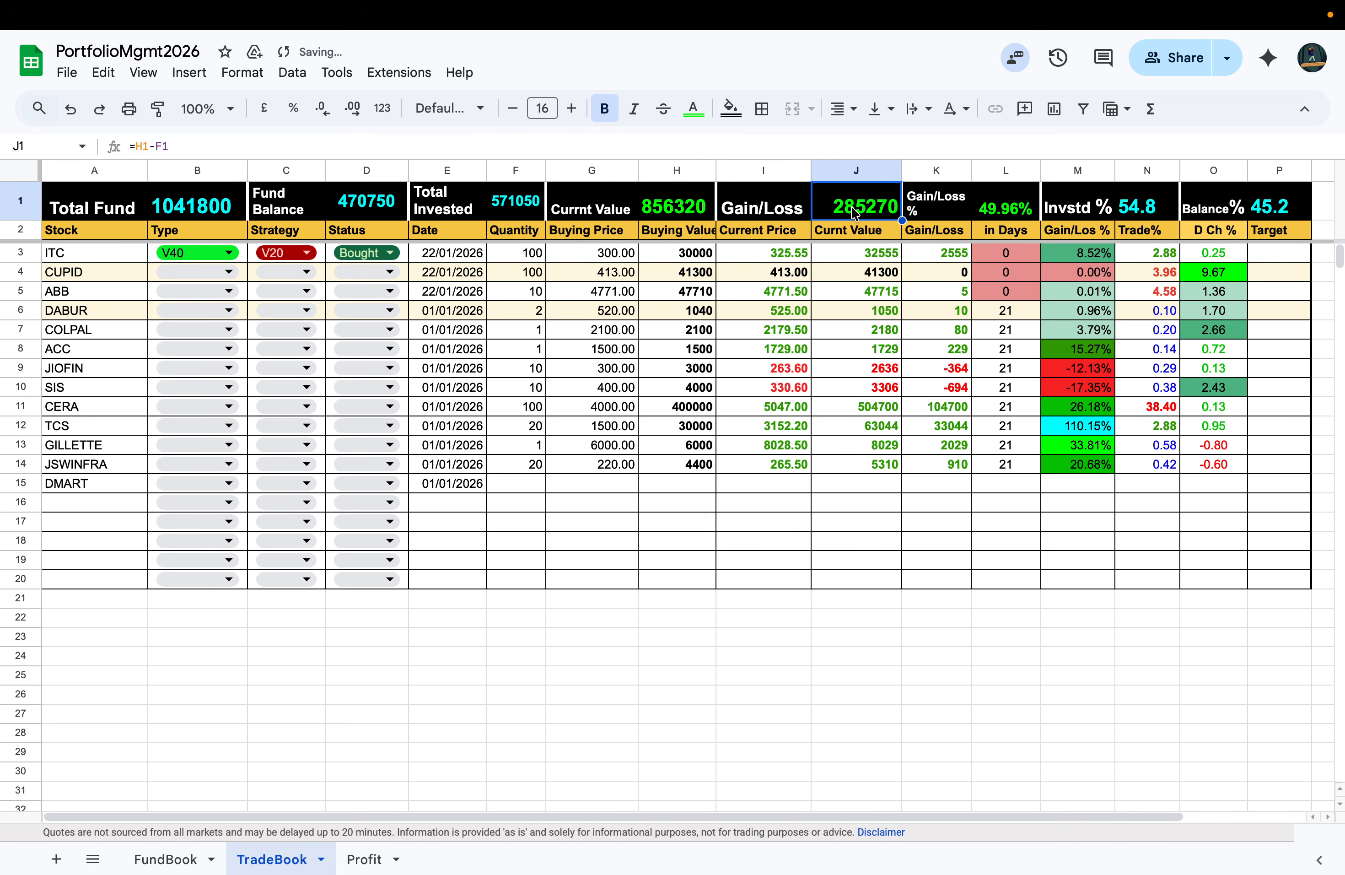
{"action": "key", "text": "Escape"}
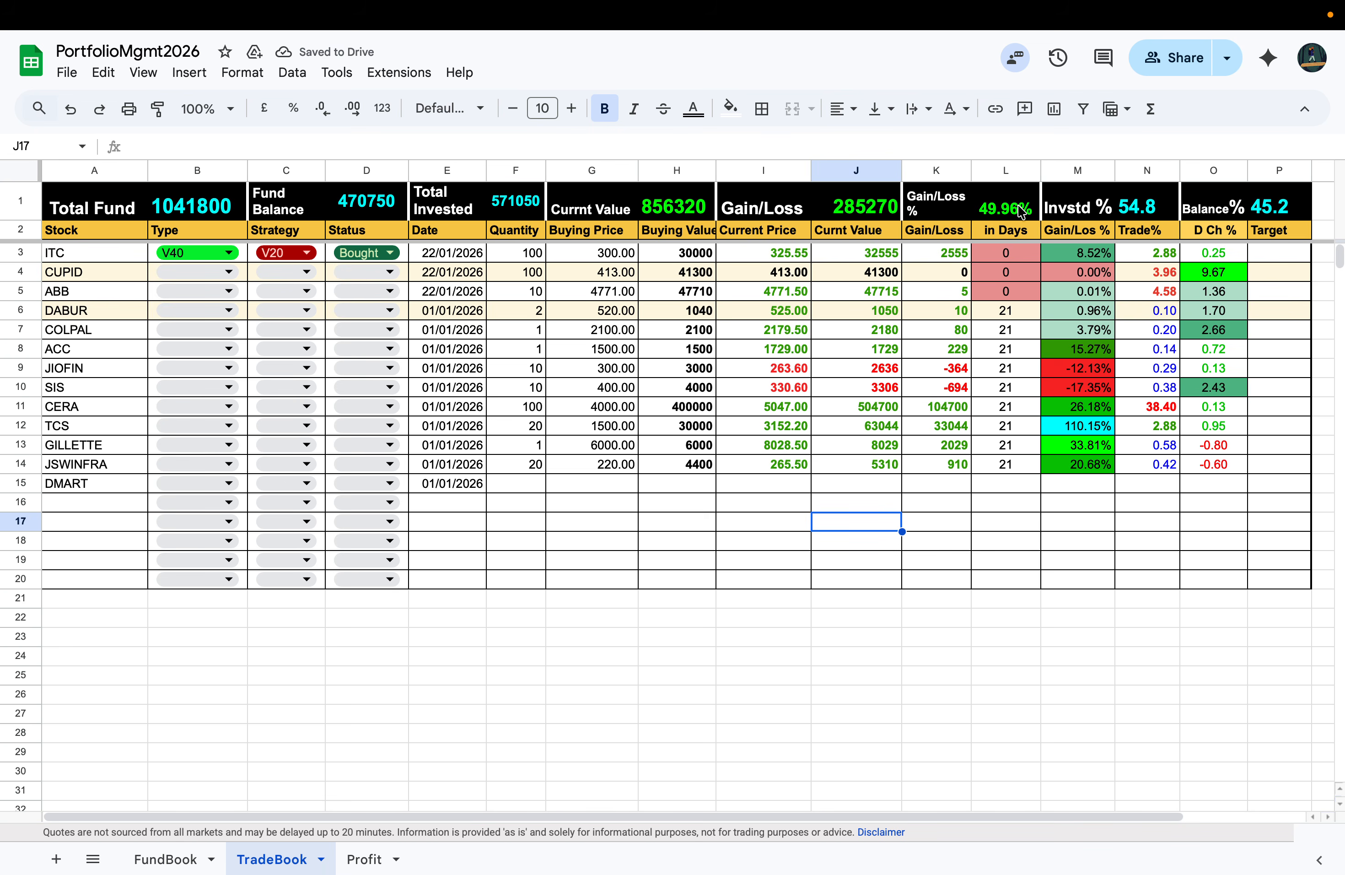
{"action": "double_click", "coordinate": [1018, 205]}
{"action": "left_click", "coordinate": [937, 501]}
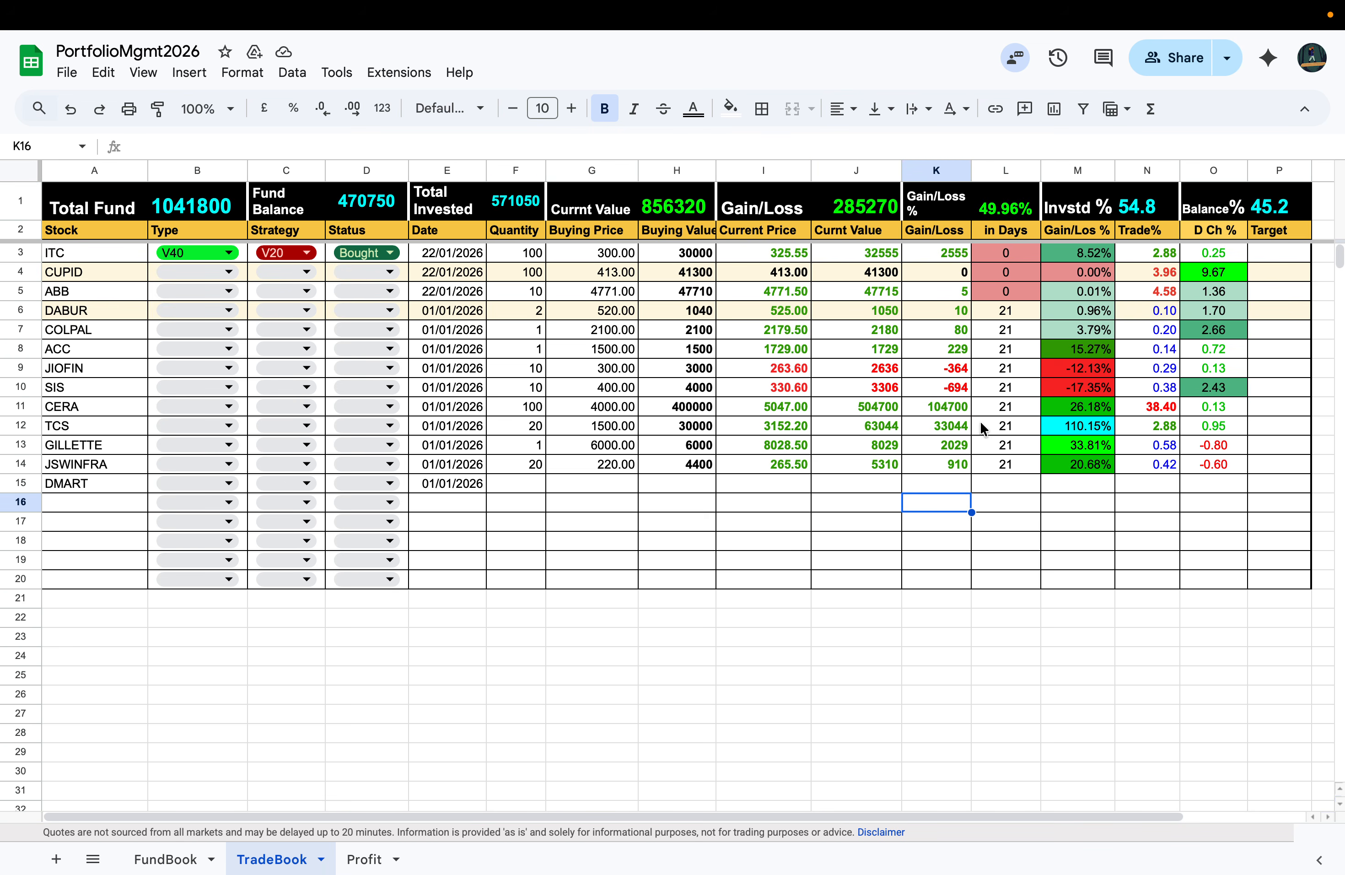
{"action": "double_click", "coordinate": [1148, 193]}
{"action": "left_click", "coordinate": [945, 527]}
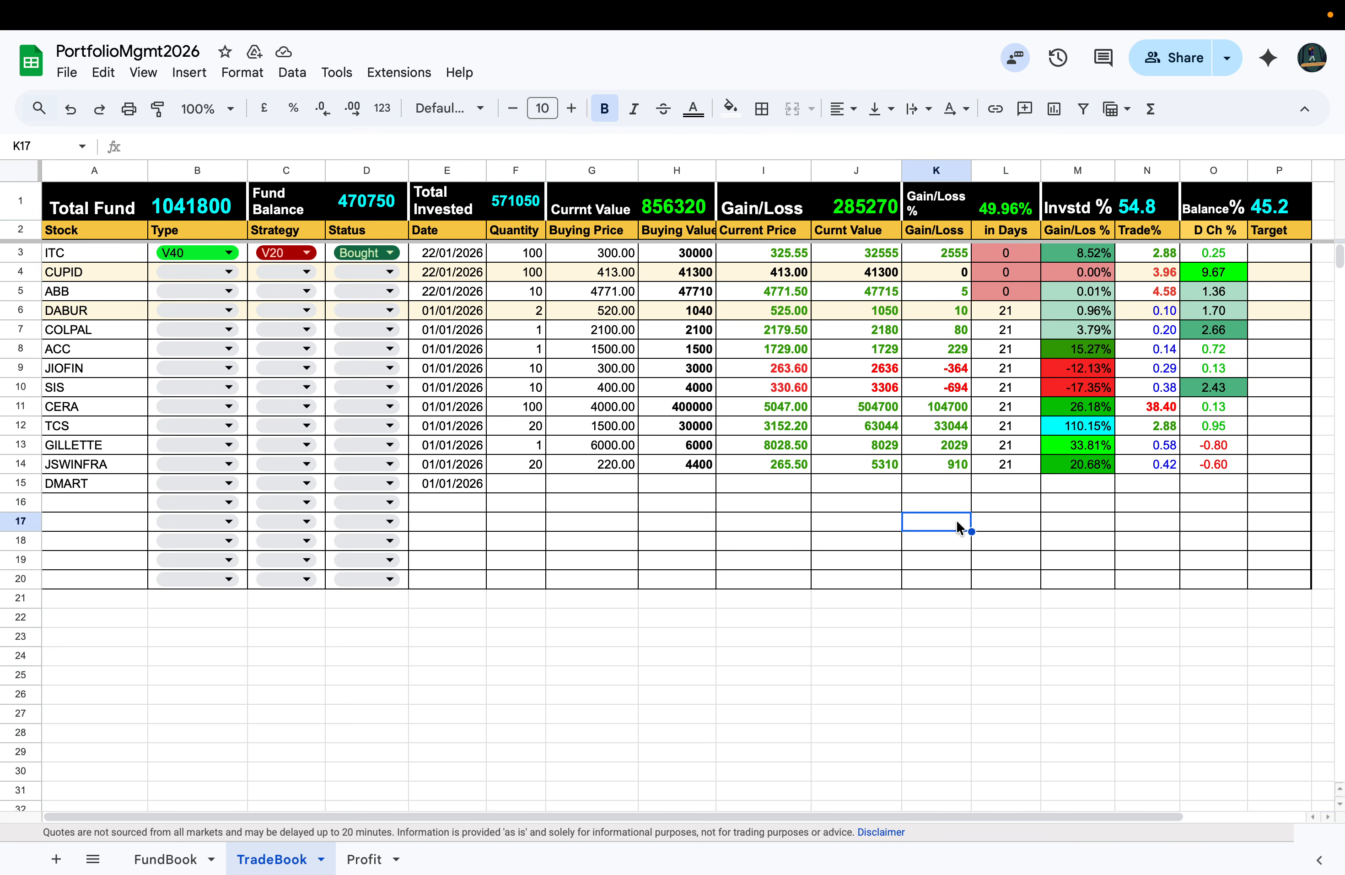
{"action": "left_click", "coordinate": [1283, 208]}
{"action": "double_click", "coordinate": [1282, 207]}
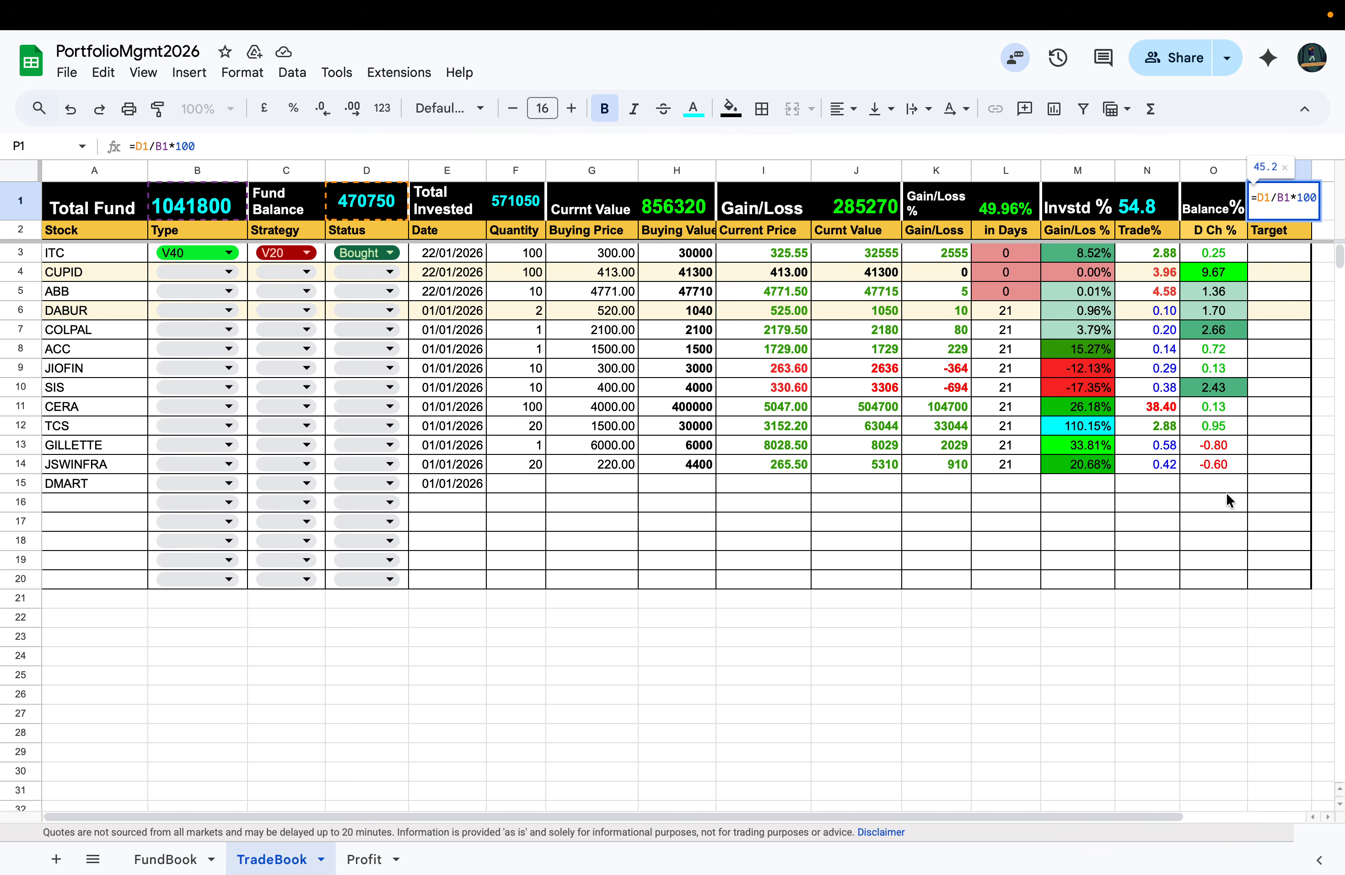
{"action": "left_click", "coordinate": [1211, 520]}
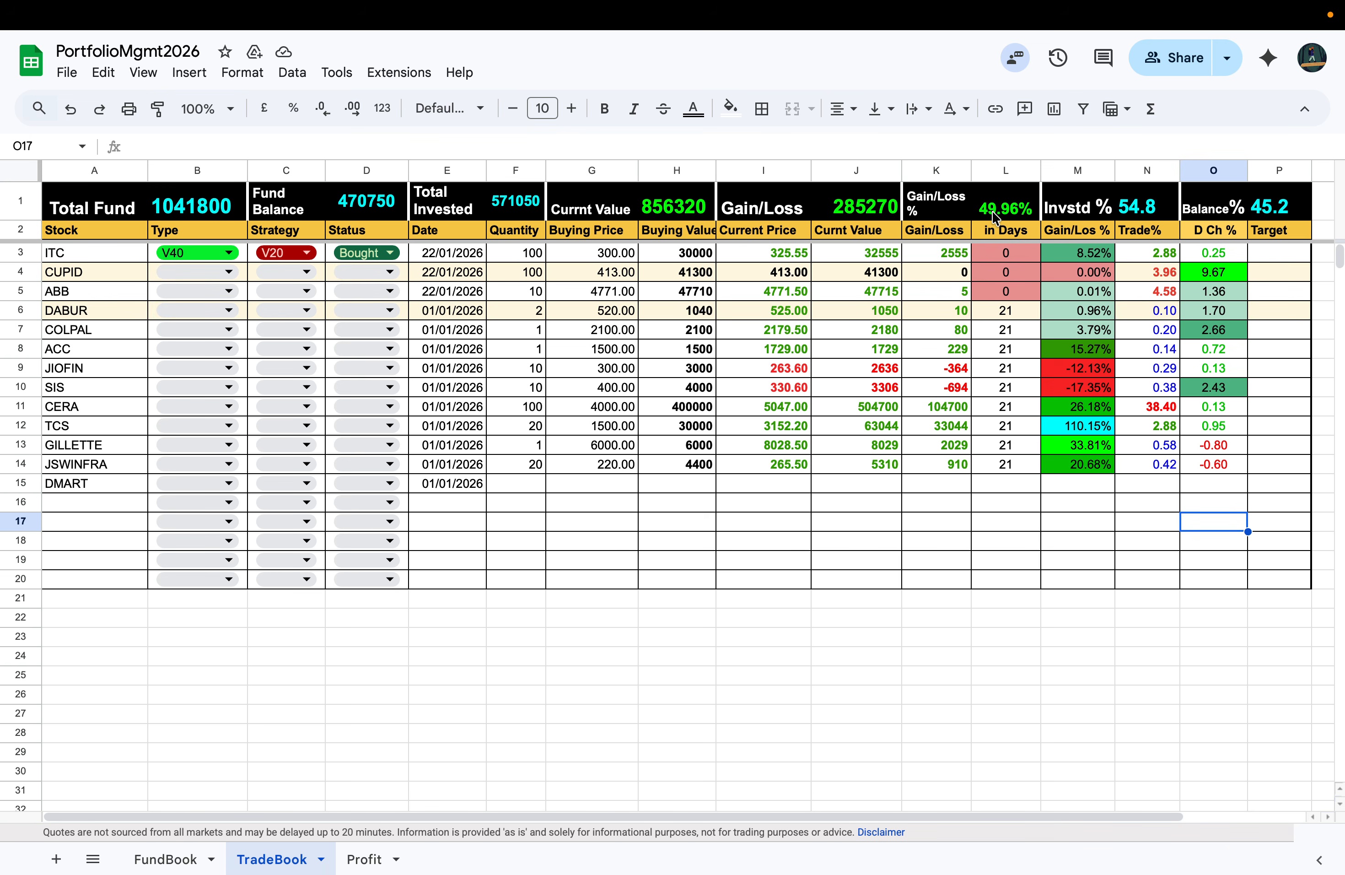
Step: Review the Gain/Loss, current value and Fund Balance cells J1, H1 and D1
{"action": "left_click", "coordinate": [840, 209]}
{"action": "left_click", "coordinate": [675, 210]}
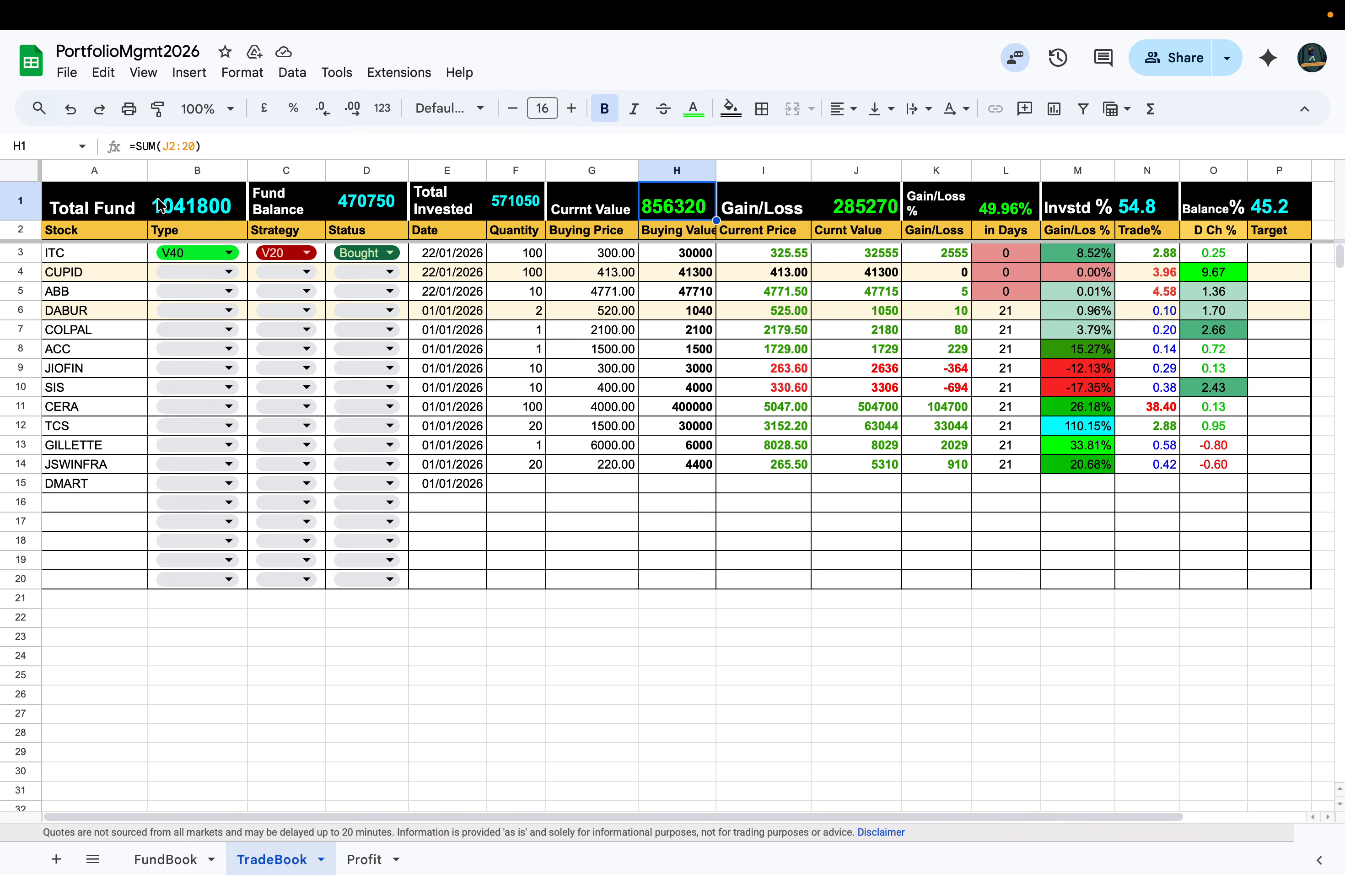
{"action": "left_click", "coordinate": [365, 214]}
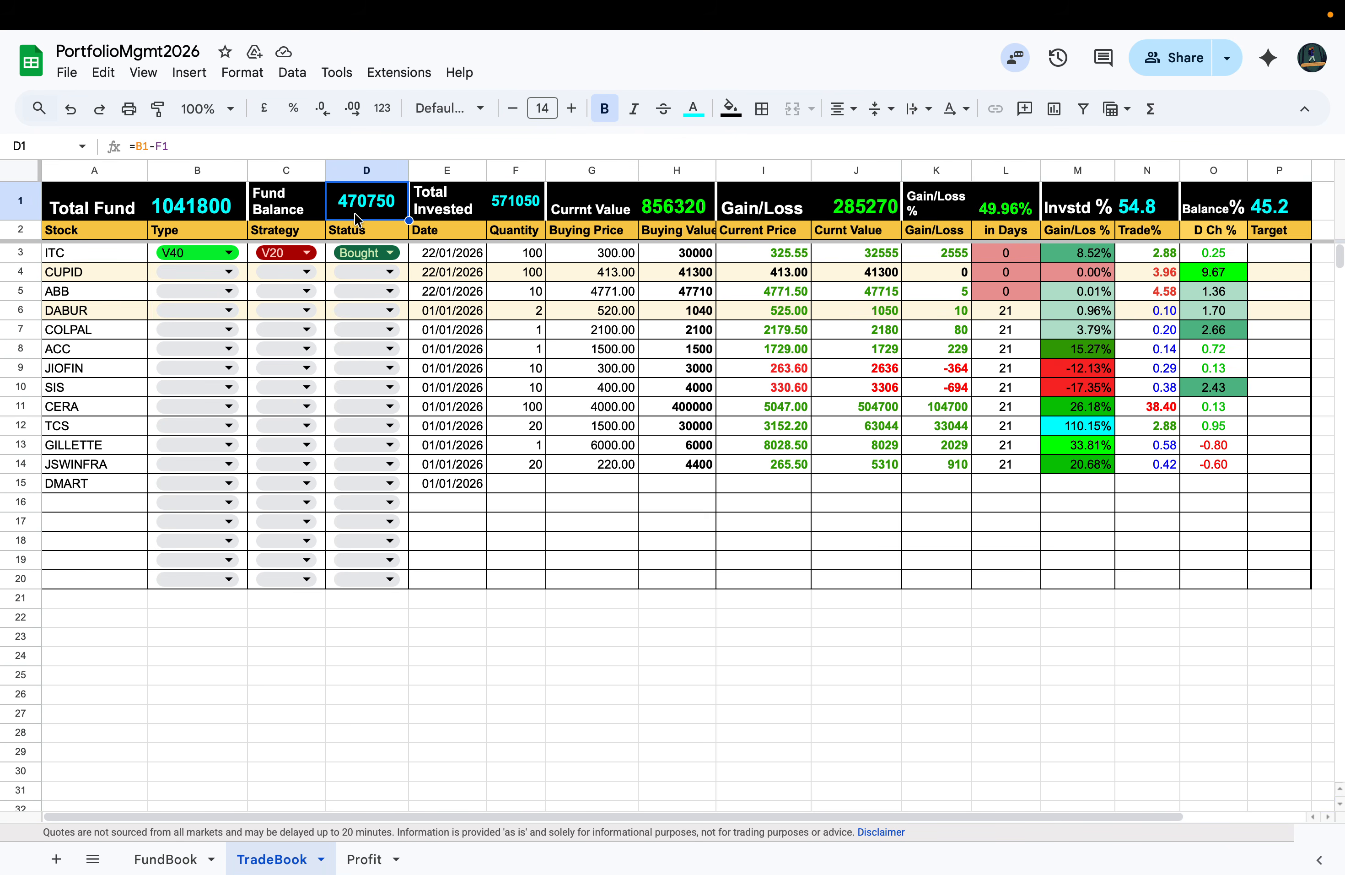
{"action": "left_click", "coordinate": [658, 217]}
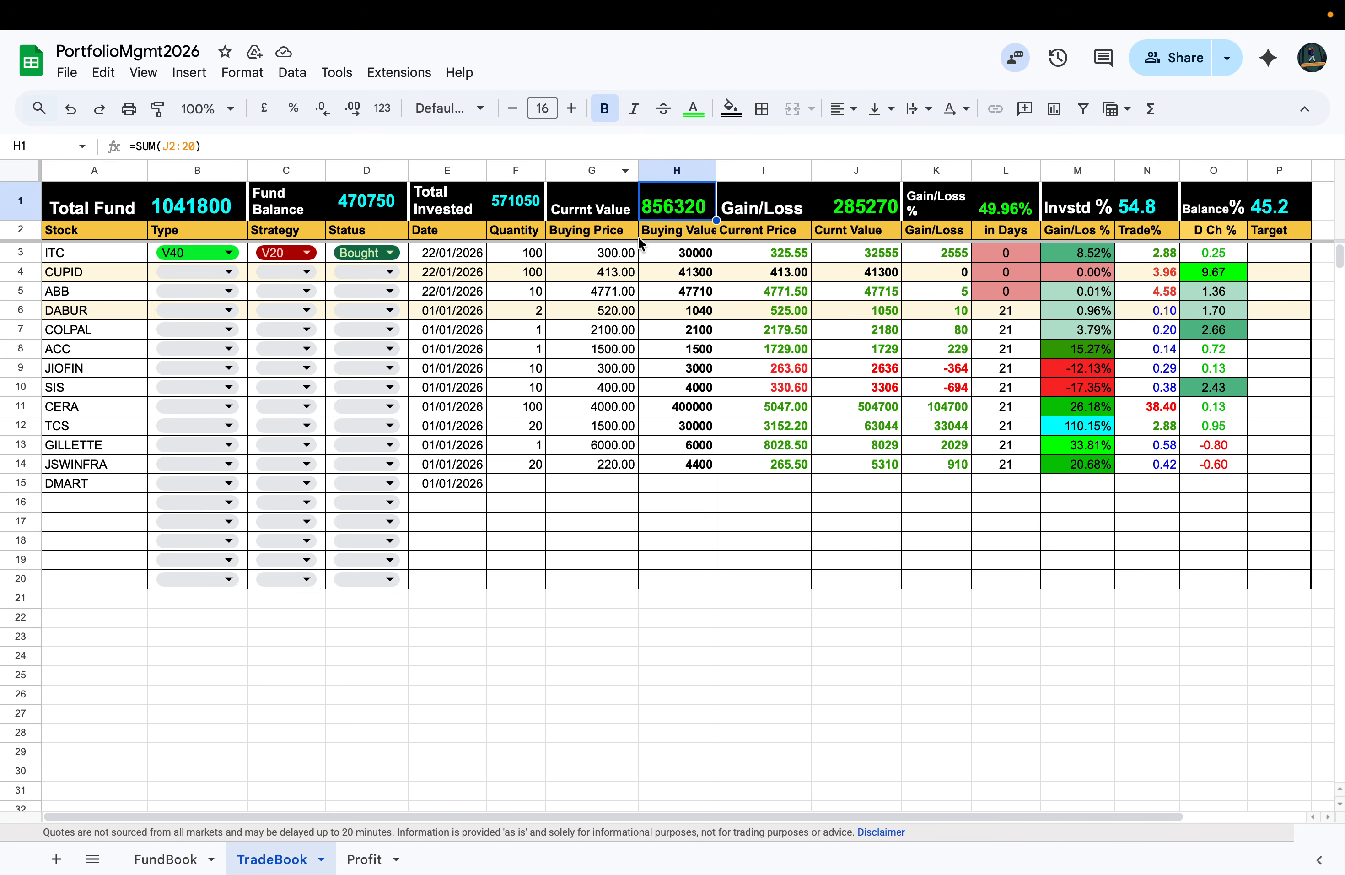
Step: On the Profit sheet, set the quantity of UJJIVANSFB in C4 to 1000
{"action": "left_click", "coordinate": [366, 861]}
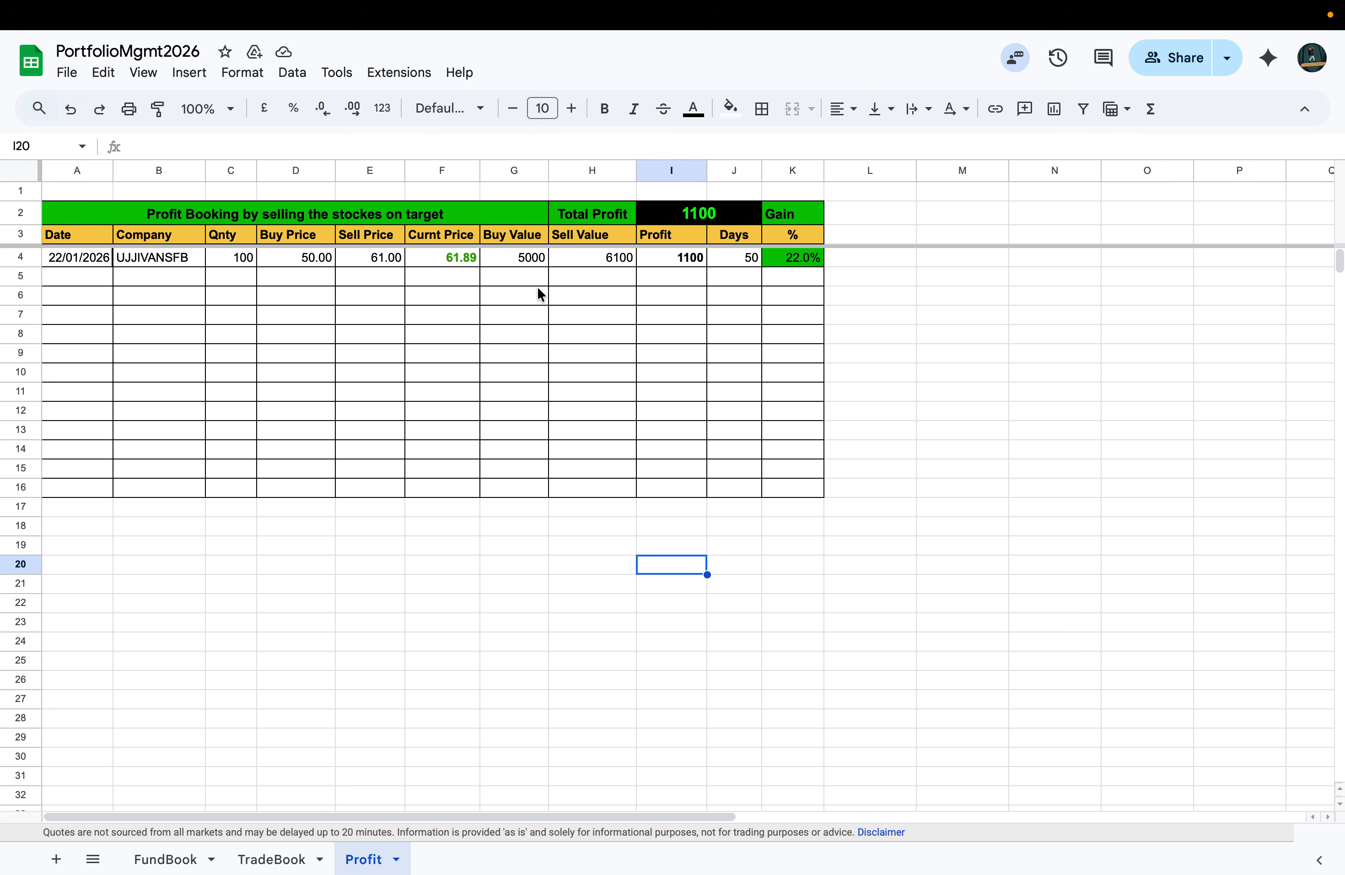
{"action": "left_click", "coordinate": [237, 261]}
{"action": "type", "text": "1000"}
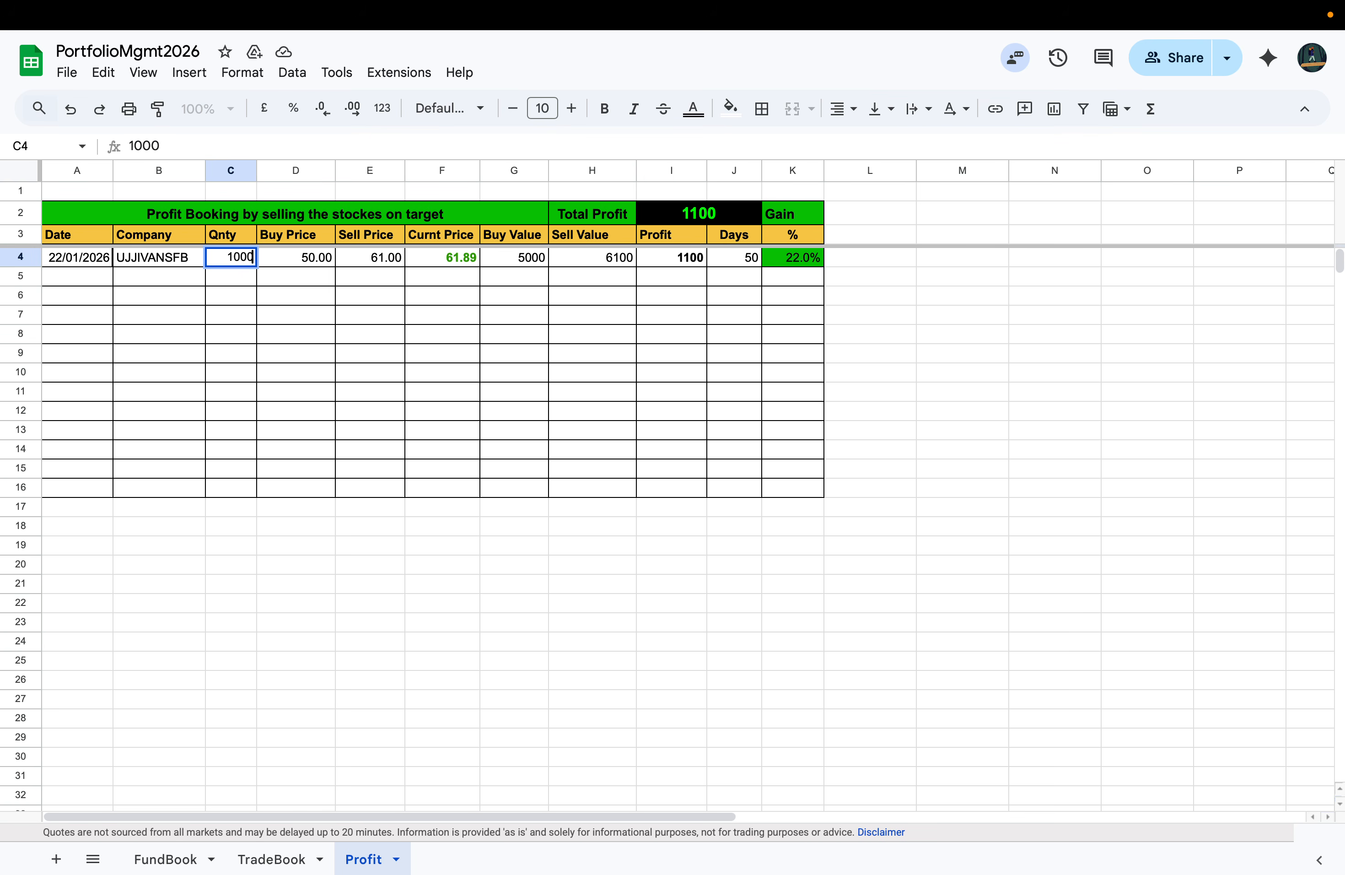
{"action": "key", "text": "Return"}
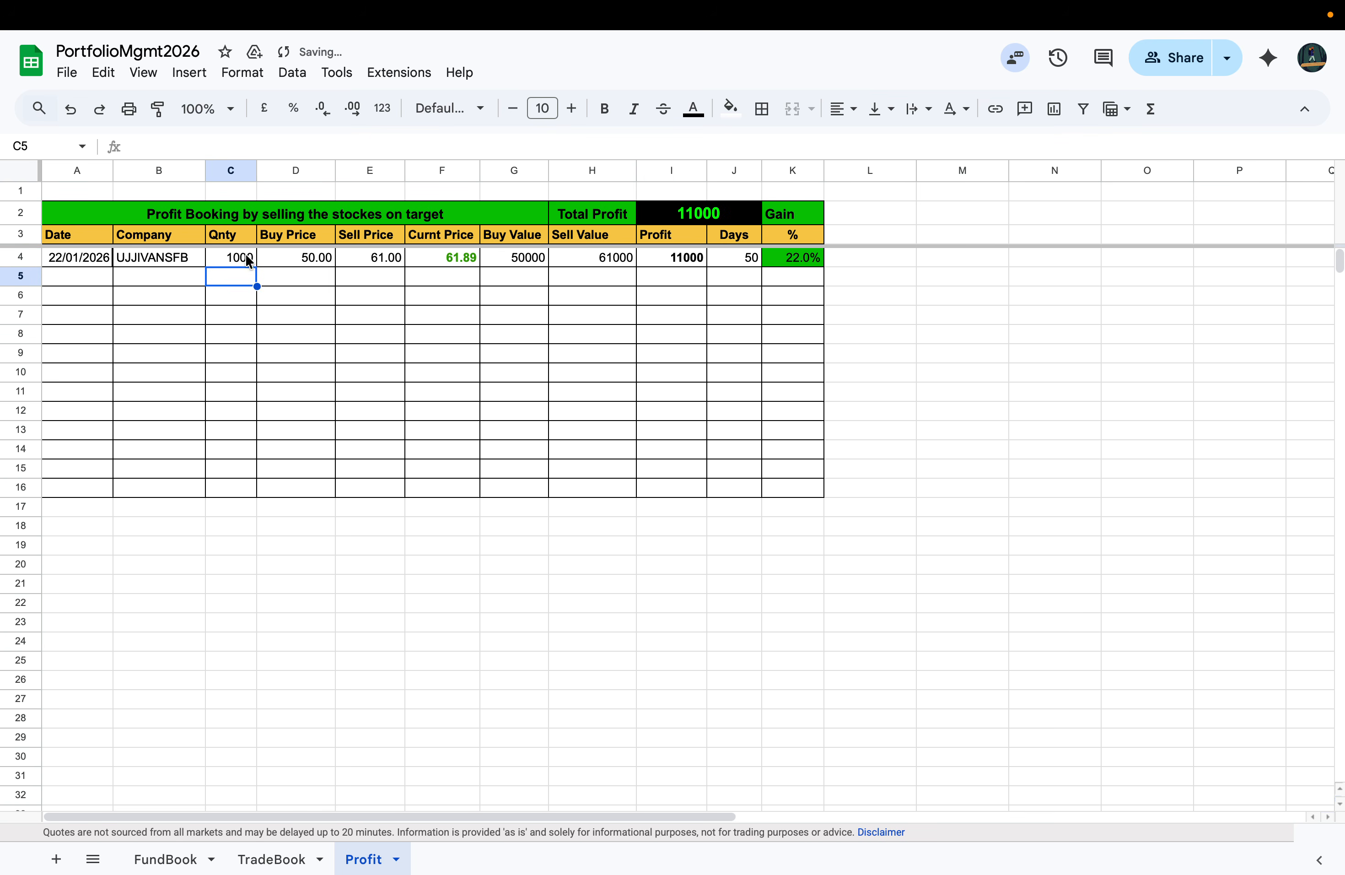
{"action": "left_click", "coordinate": [448, 413]}
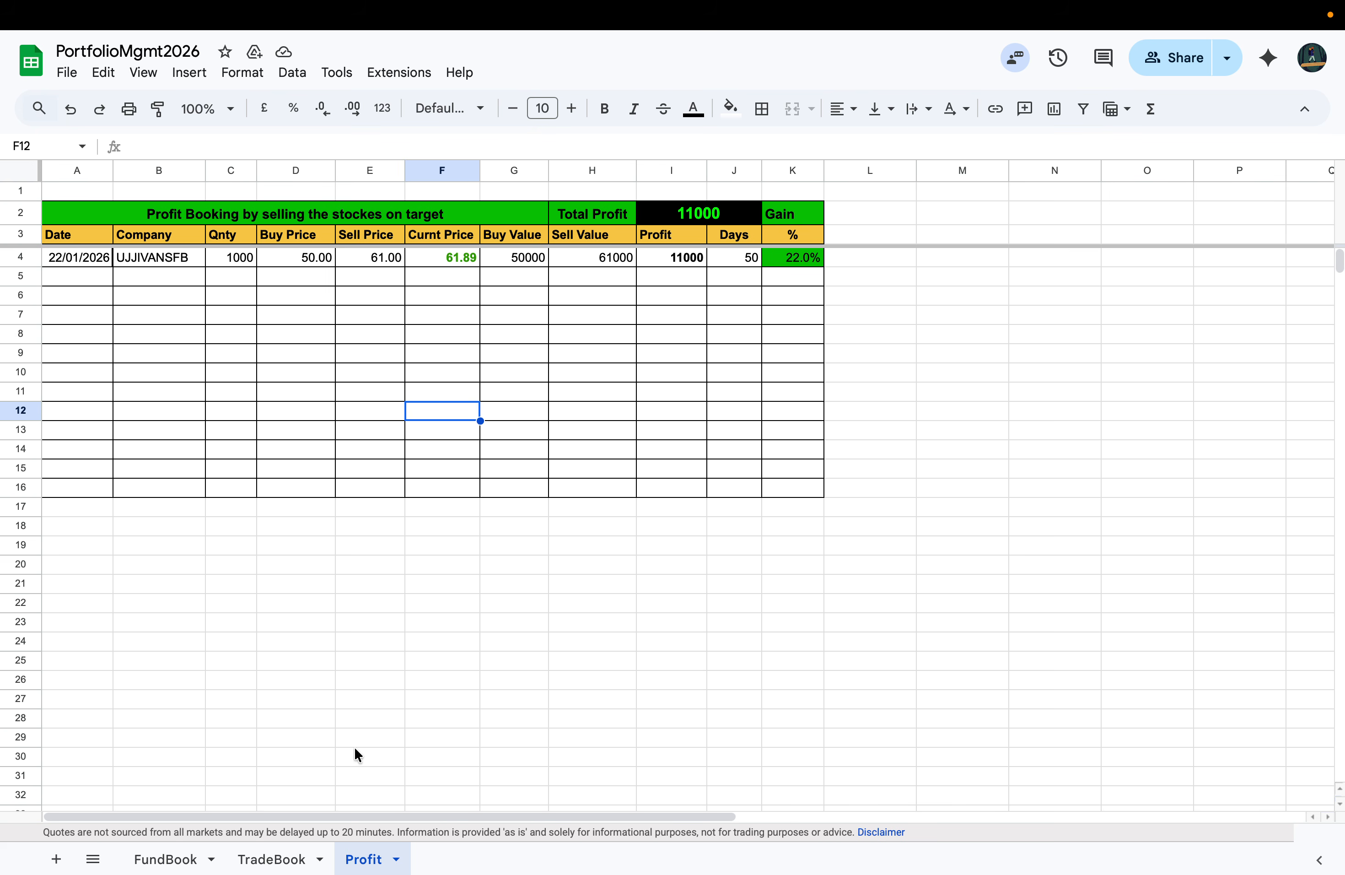
Step: Compare the FundBook profit and New Total Fund Value cells with the Profit sheet's total, and inspect the formula in G3
{"action": "left_click", "coordinate": [166, 861]}
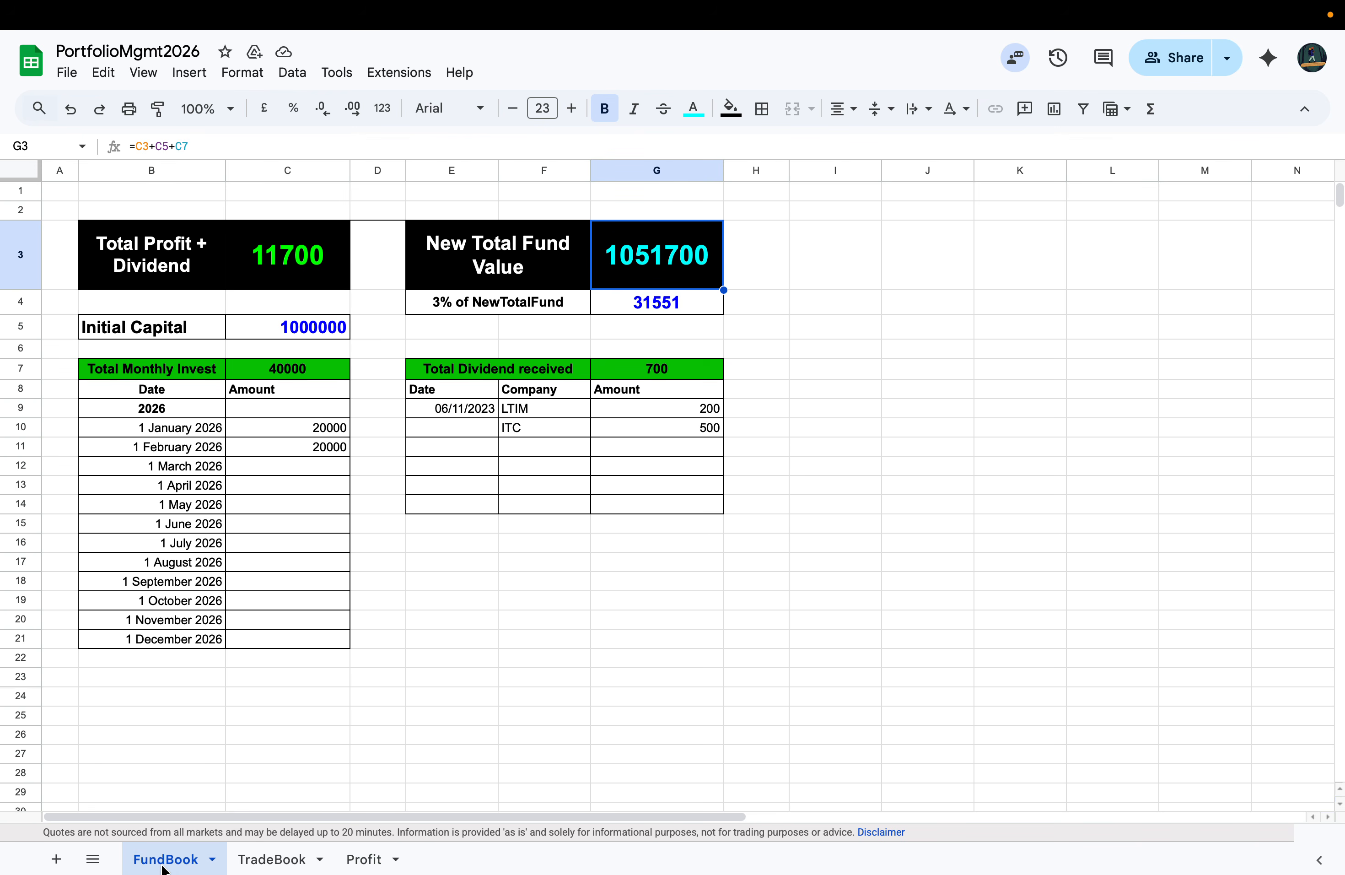
{"action": "left_click", "coordinate": [879, 355]}
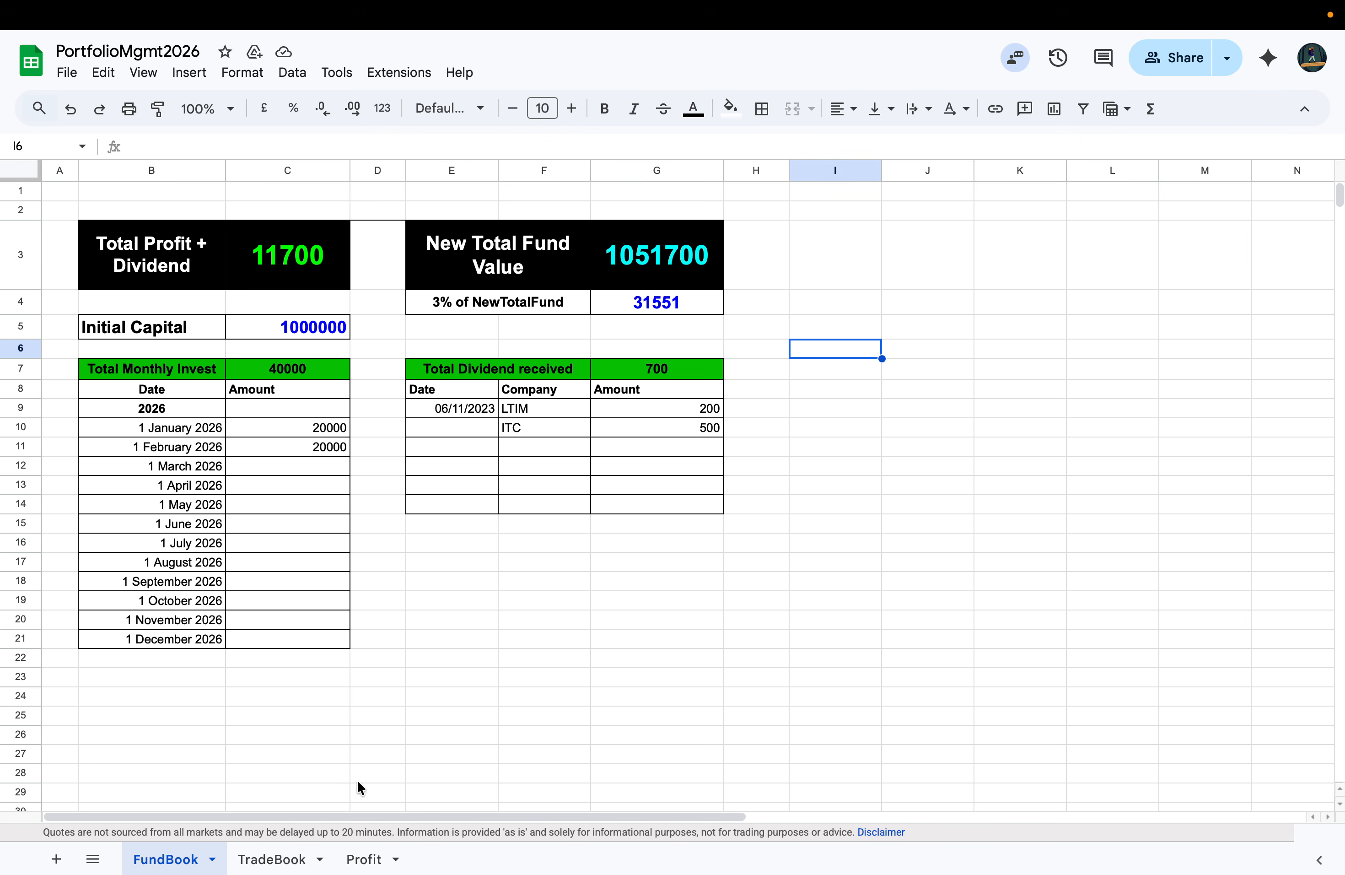
{"action": "left_click", "coordinate": [363, 859]}
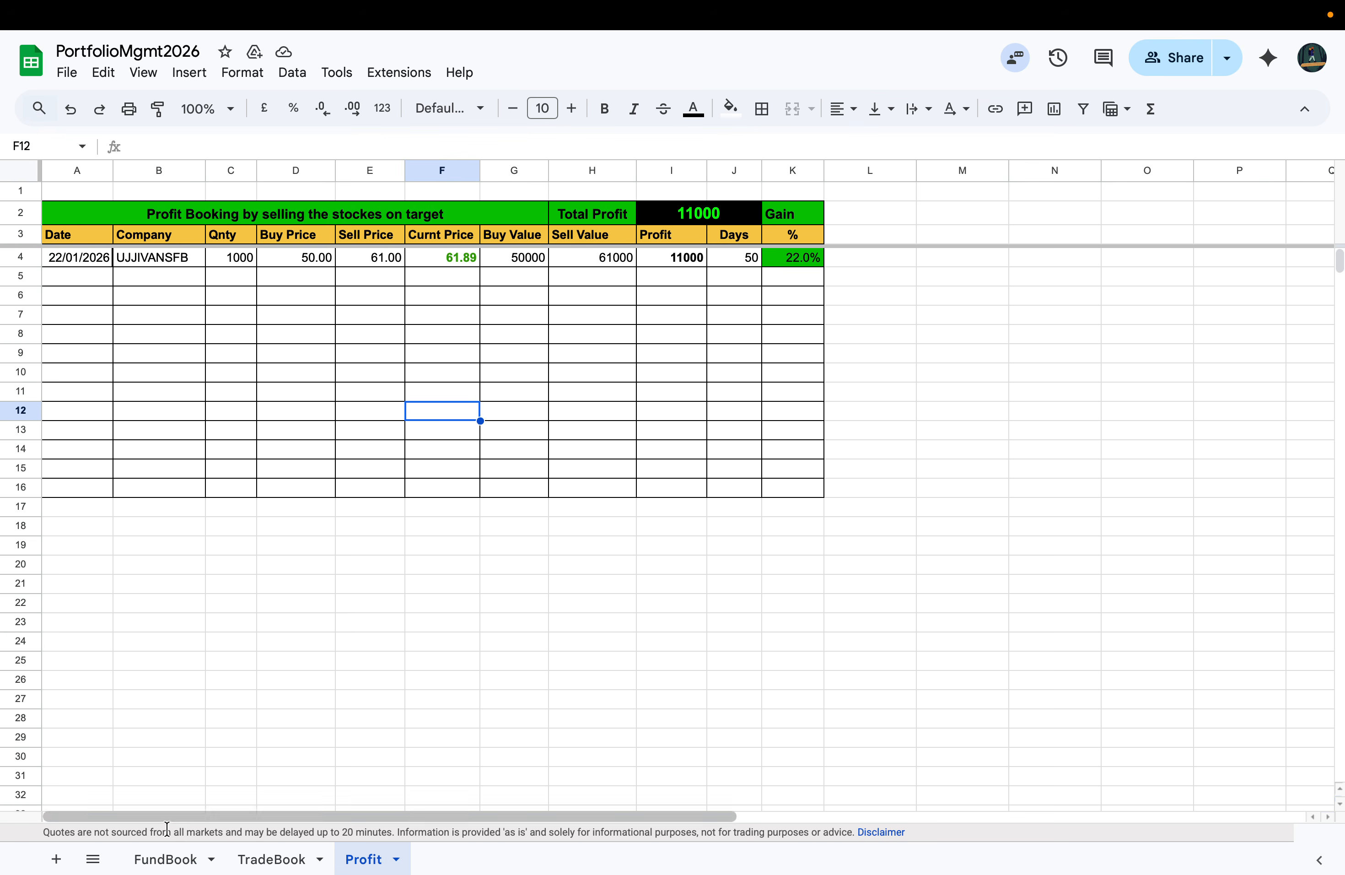
{"action": "left_click", "coordinate": [165, 858]}
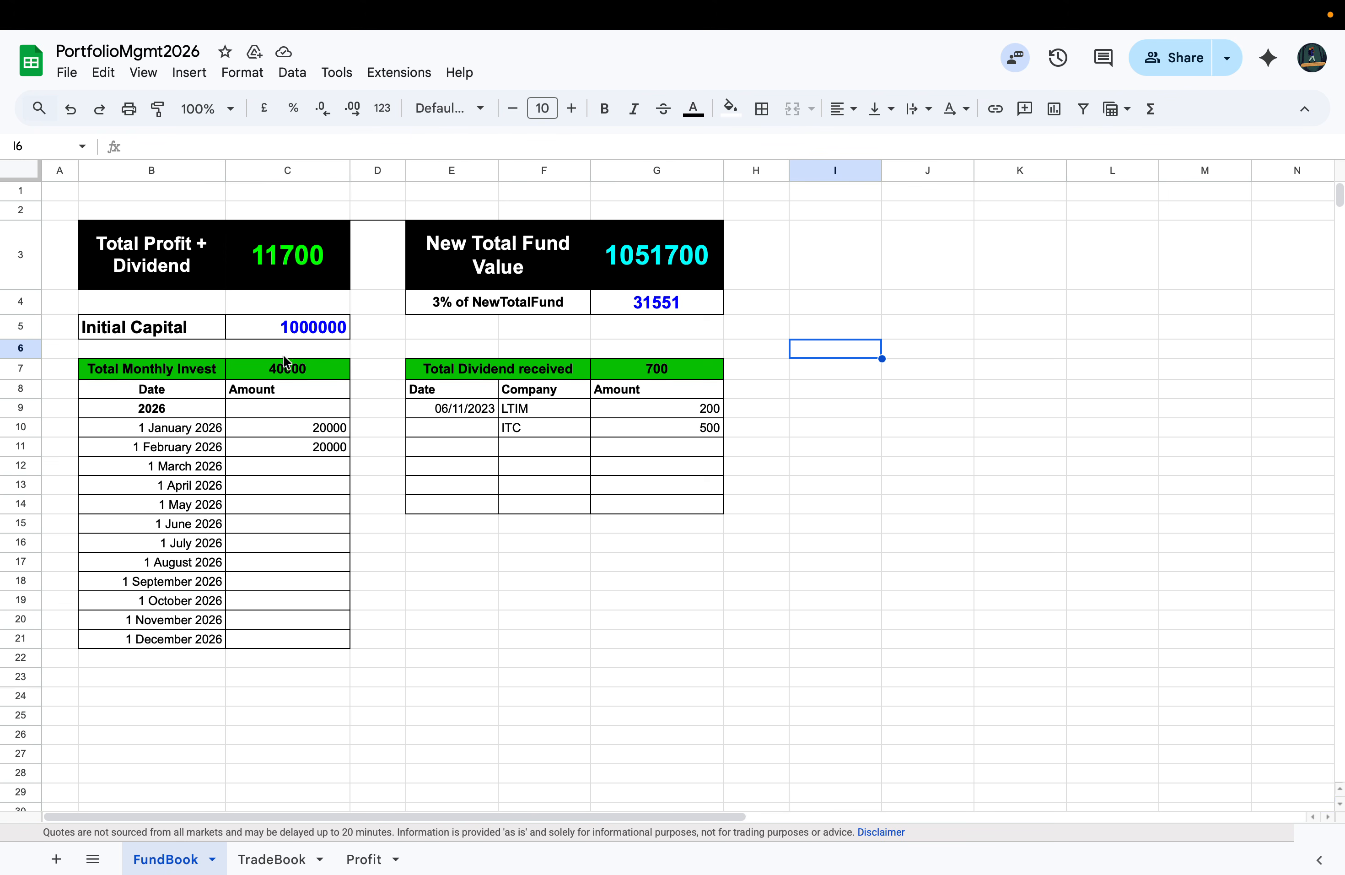
{"action": "left_click", "coordinate": [668, 255]}
{"action": "double_click", "coordinate": [662, 253]}
{"action": "left_click", "coordinate": [877, 284]}
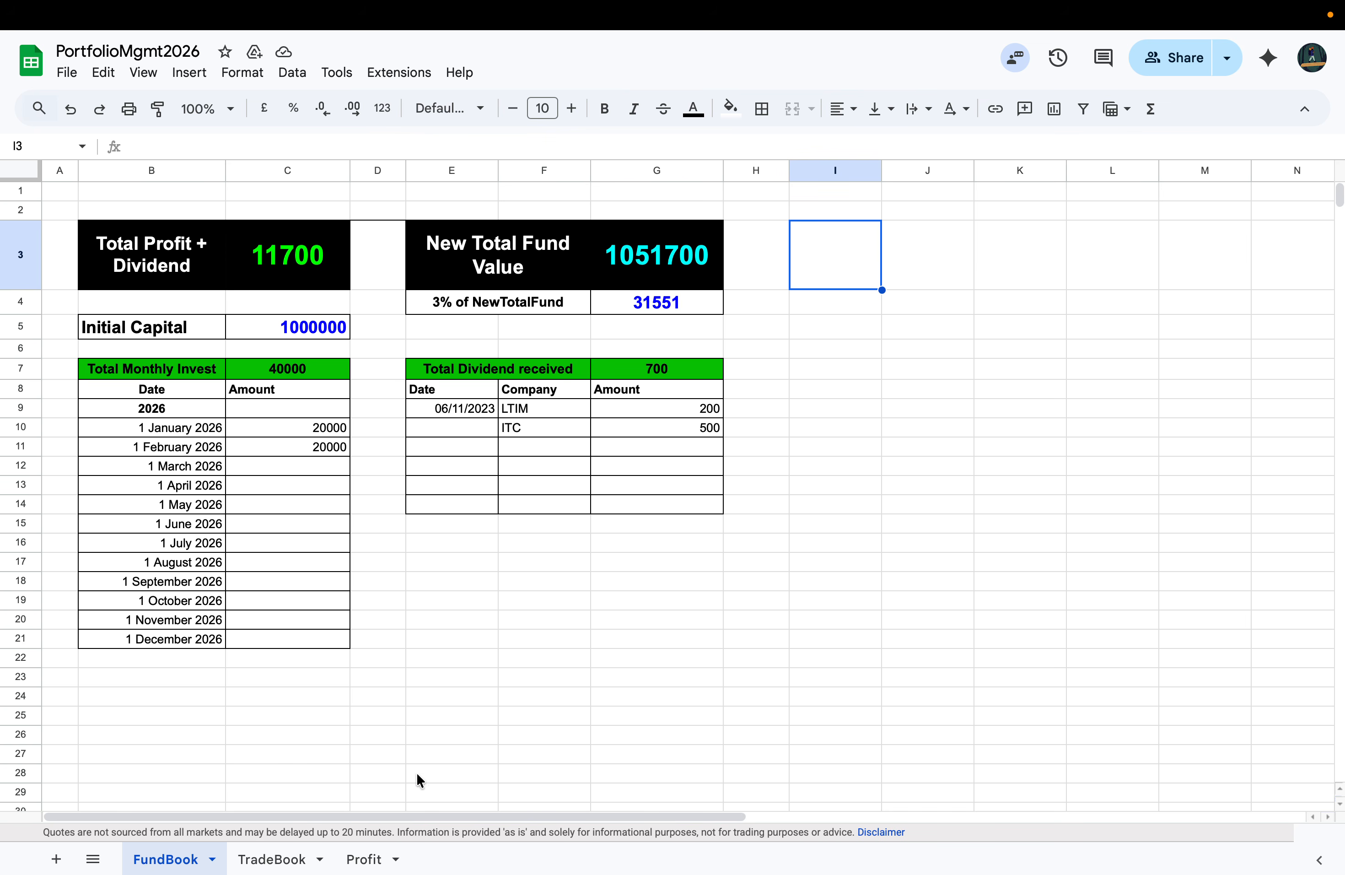
Step: Clear the incomplete DMART entry from A15:G15 on the TradeBook sheet
{"action": "left_click", "coordinate": [276, 859]}
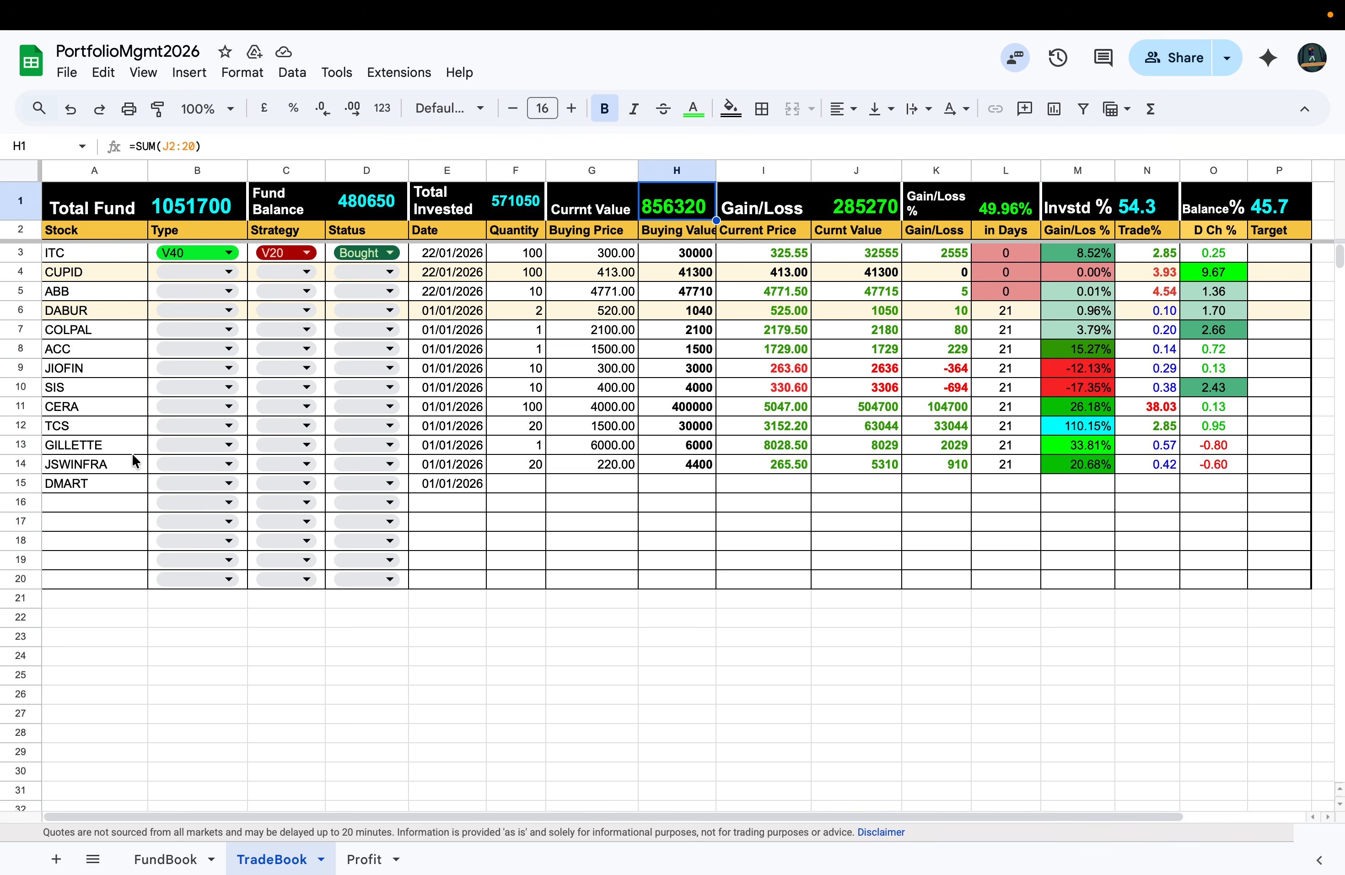
{"action": "left_click", "coordinate": [88, 449]}
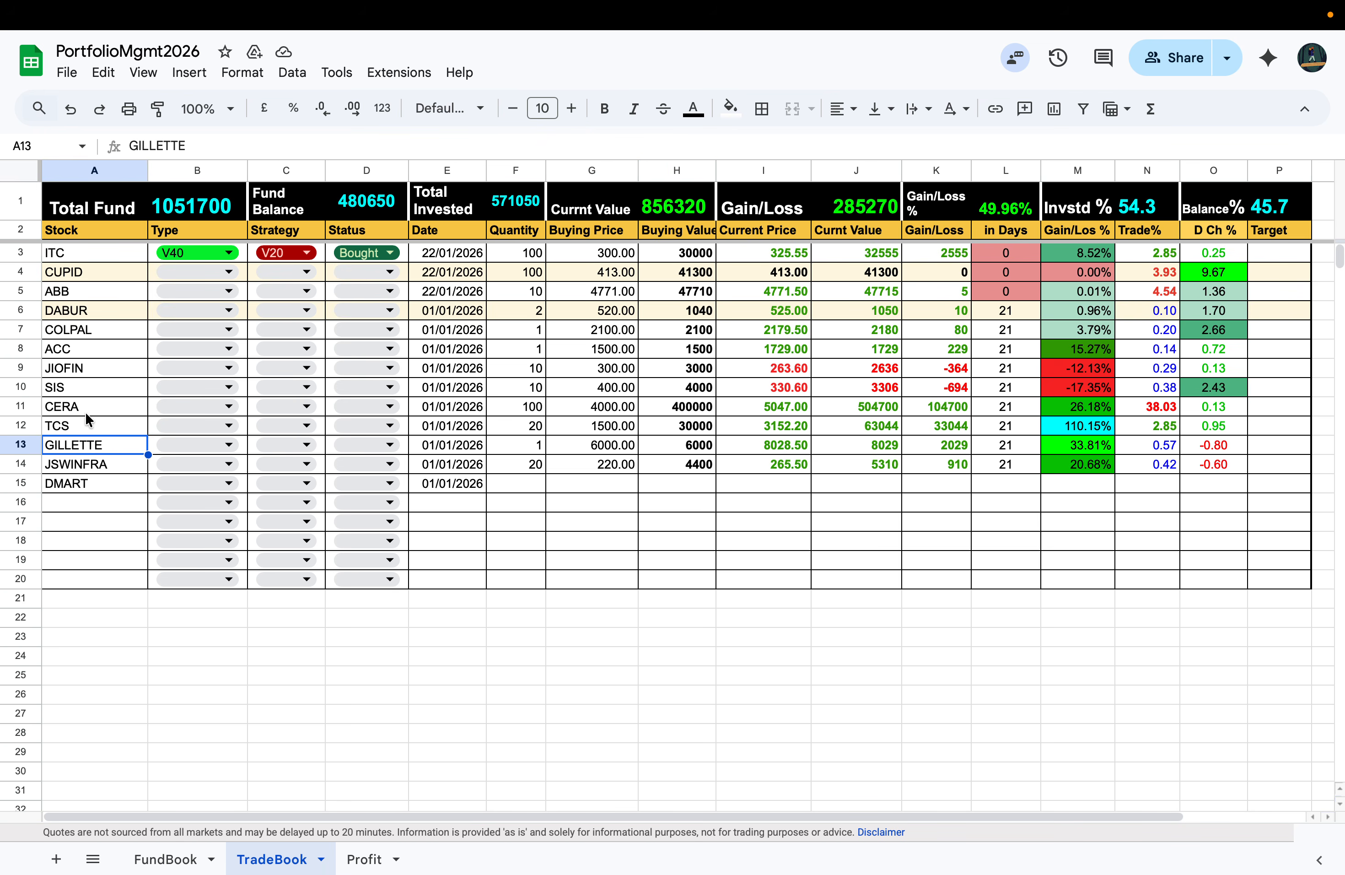
{"action": "left_click_drag", "start_coordinate": [82, 484], "coordinate": [625, 480]}
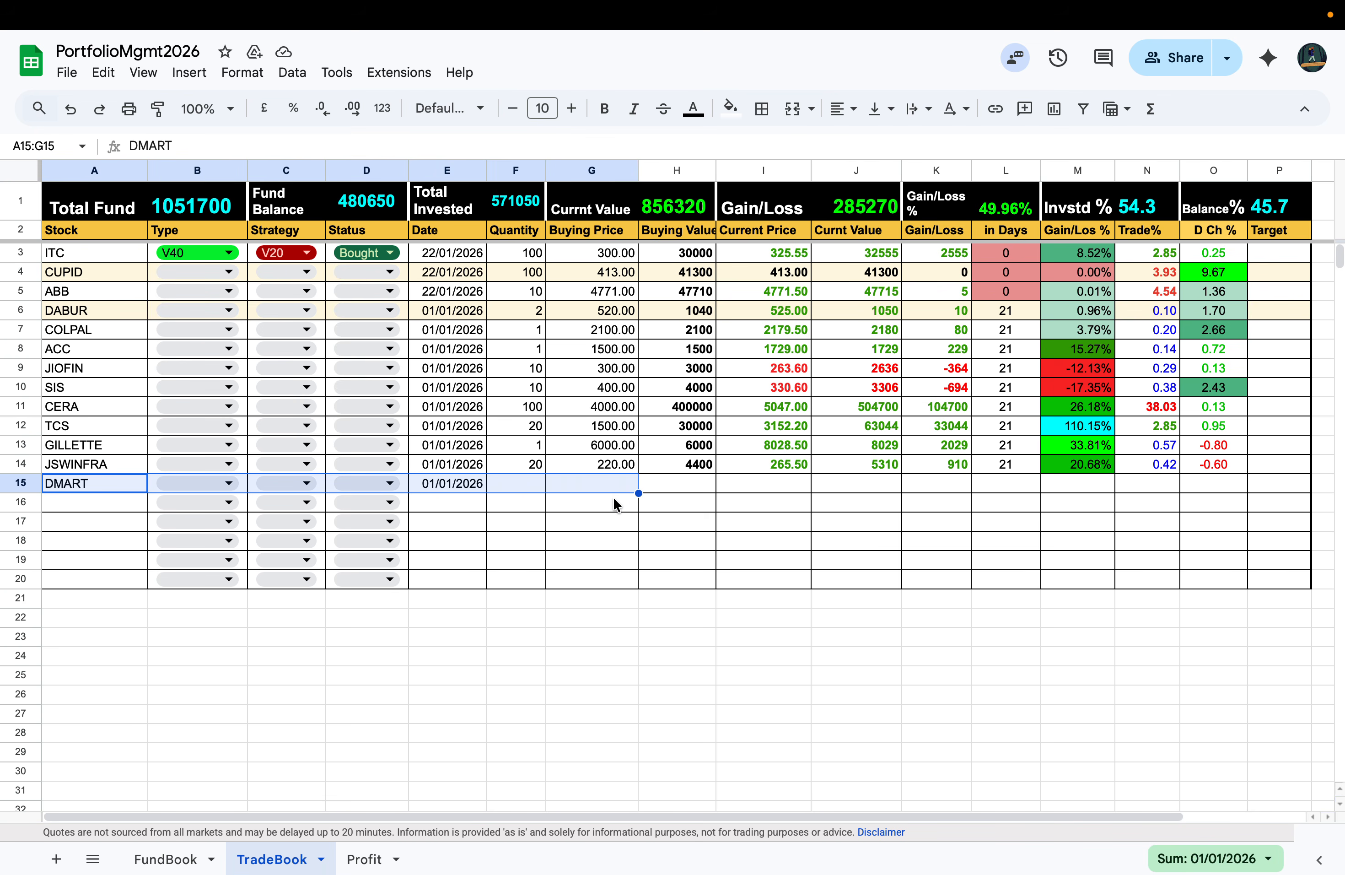
{"action": "key", "text": "Delete"}
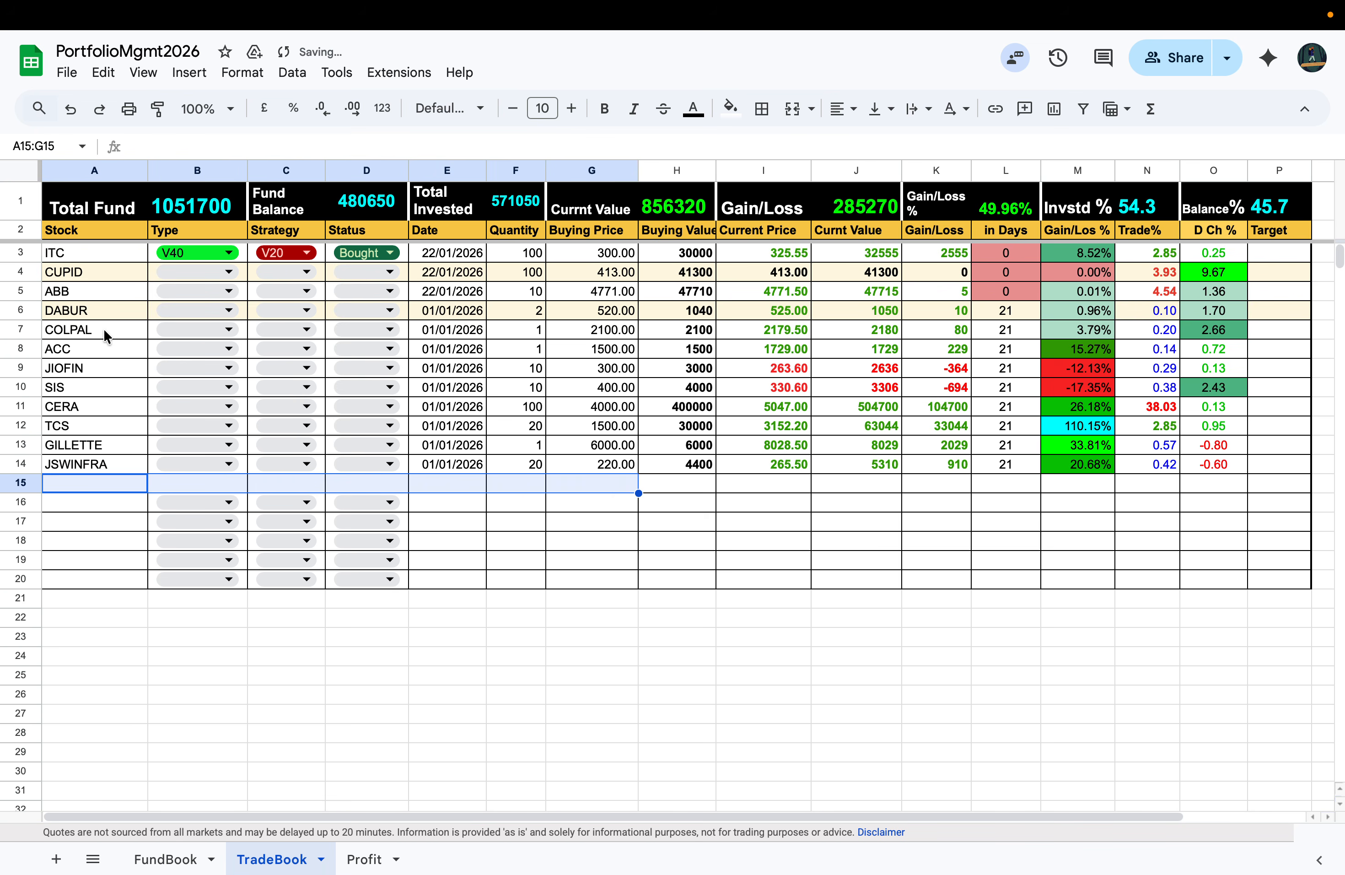
Step: Look over the DABUR trade across A6:P6
{"action": "left_click", "coordinate": [96, 313]}
{"action": "left_click_drag", "start_coordinate": [187, 320], "coordinate": [1281, 311]}
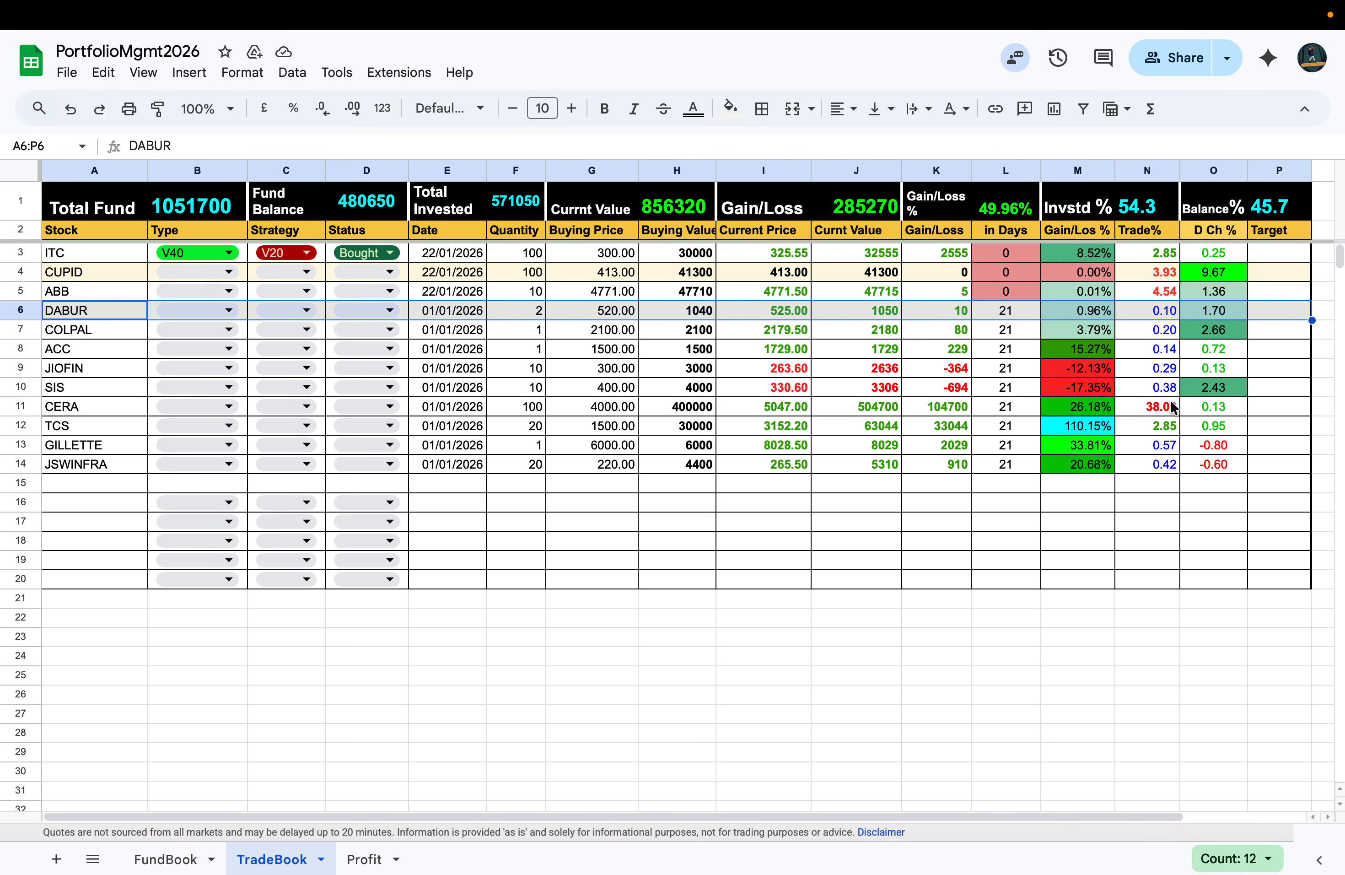
{"action": "left_click", "coordinate": [1080, 520]}
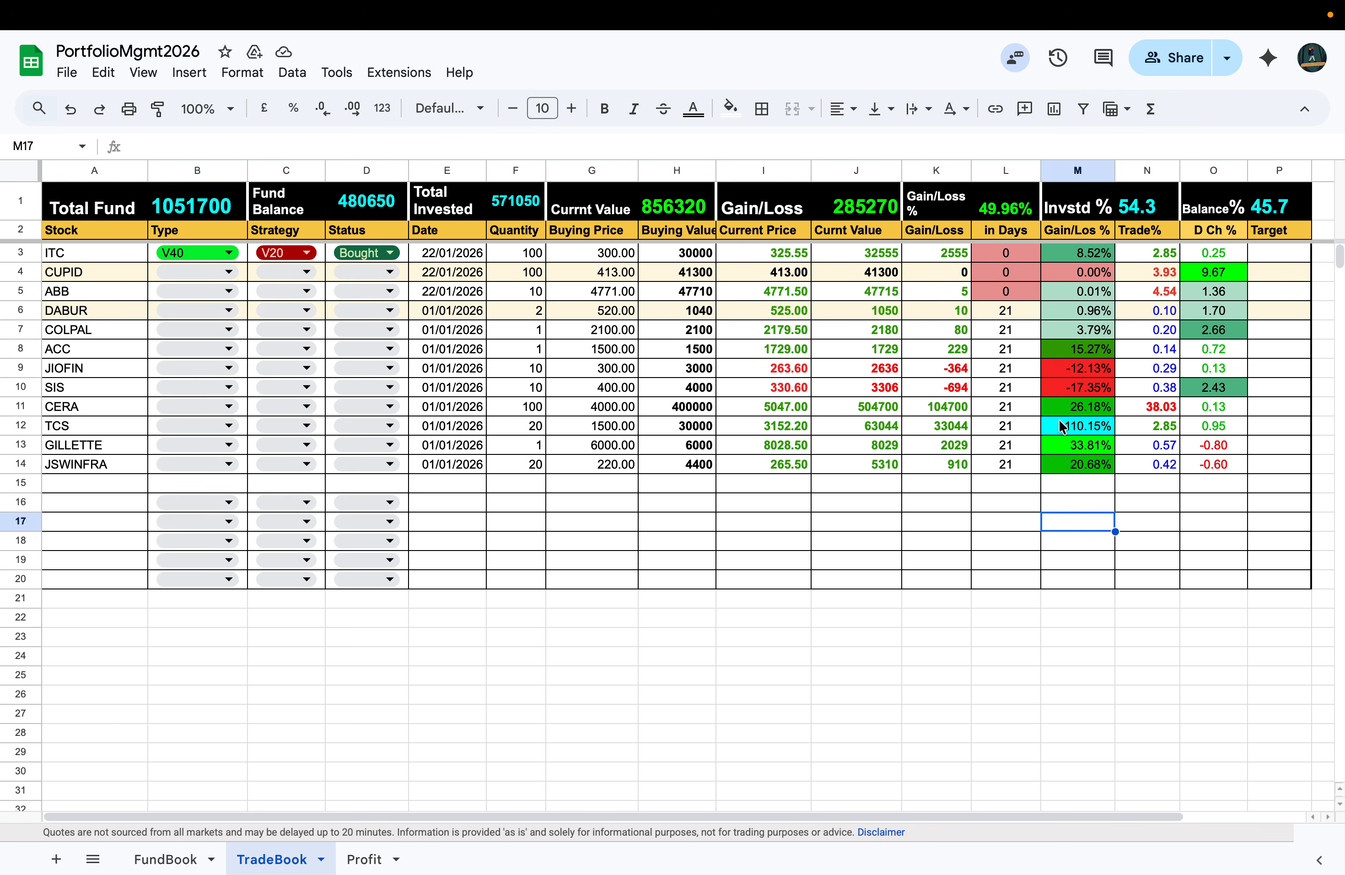
Step: Enter a target of 8000 for GILLETTE in P13
{"action": "left_click", "coordinate": [1068, 445]}
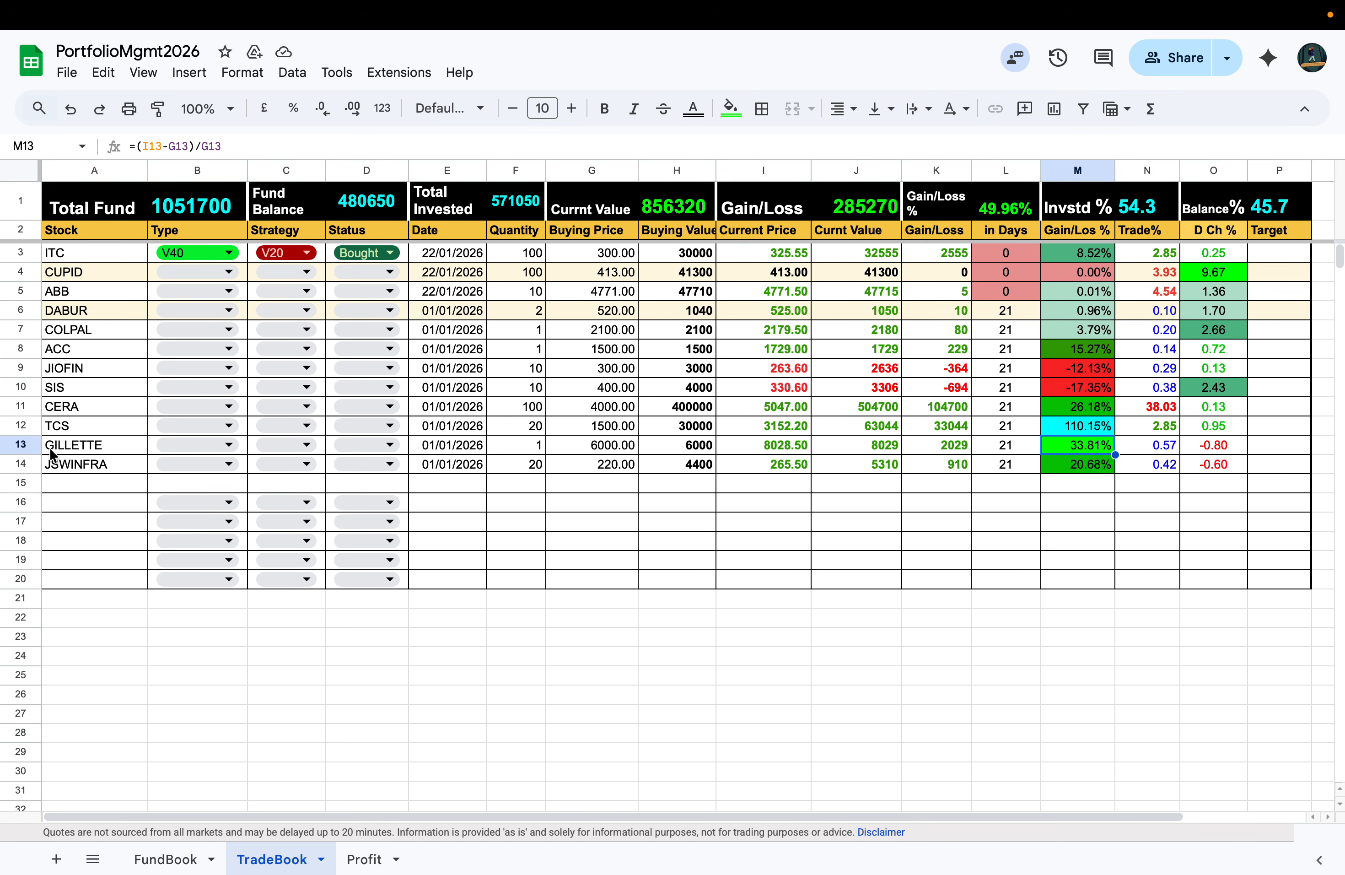
{"action": "left_click", "coordinate": [12, 449]}
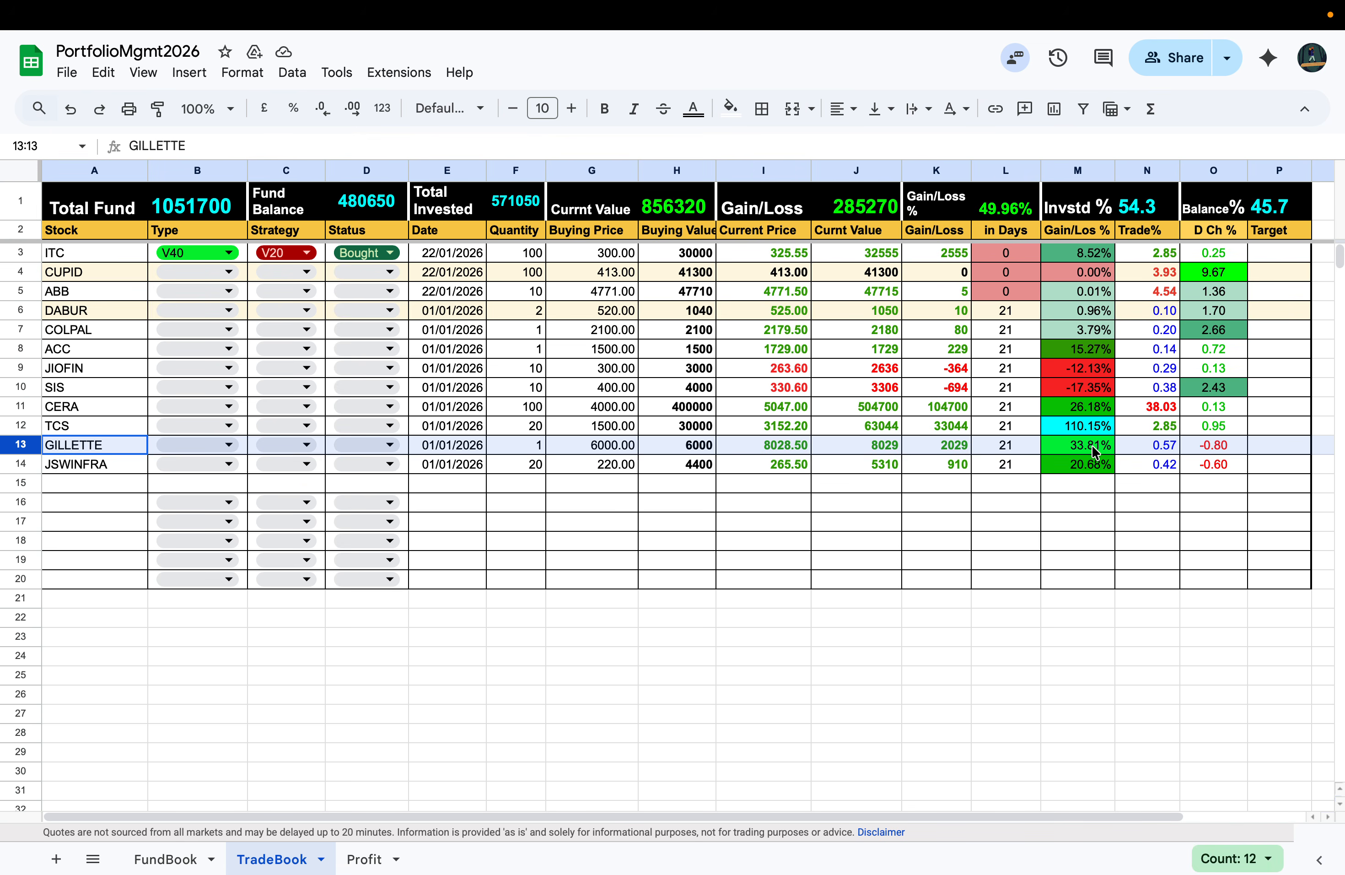
{"action": "left_click", "coordinate": [1268, 449]}
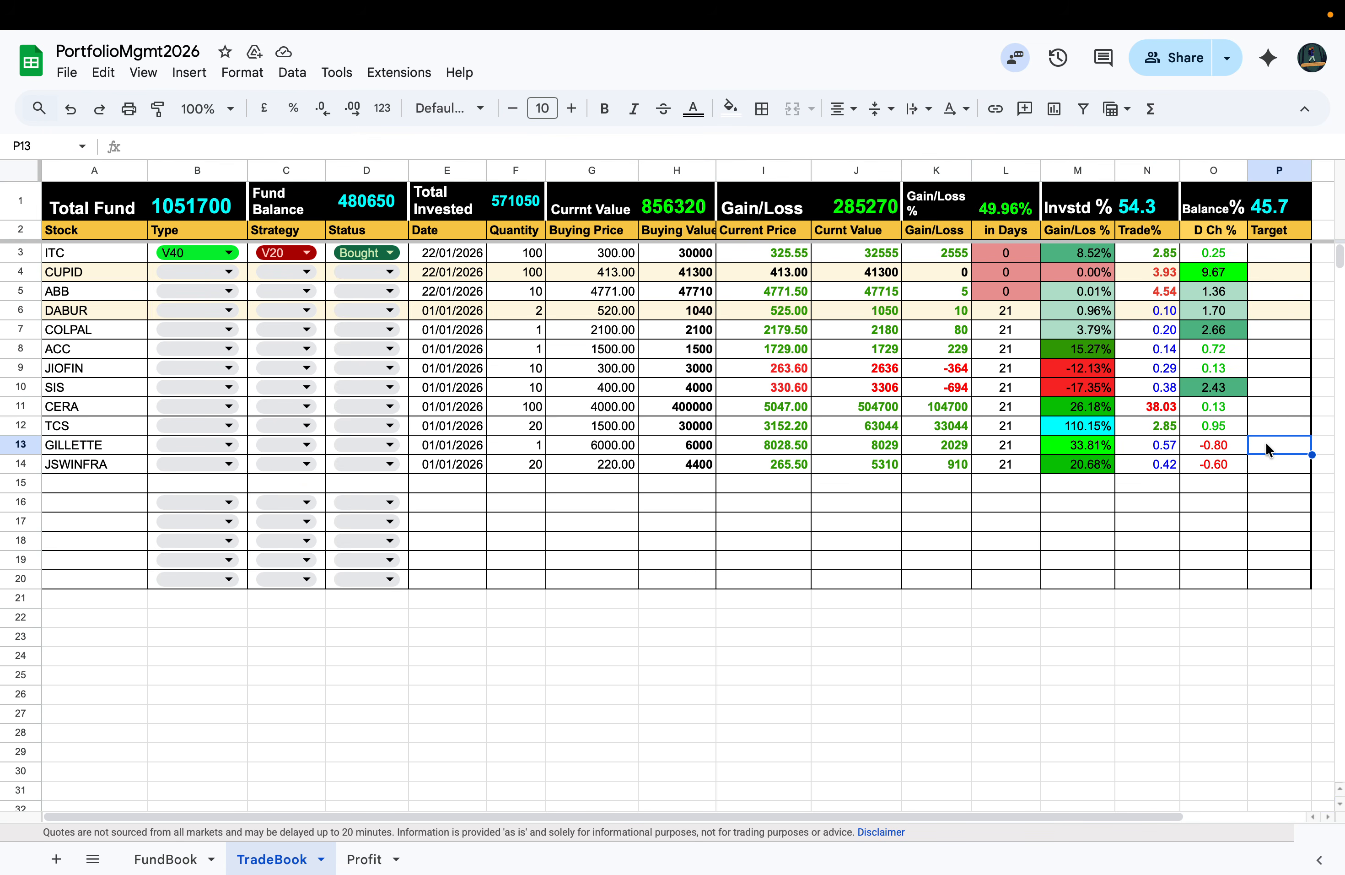
{"action": "type", "text": "8000"}
{"action": "key", "text": "Return"}
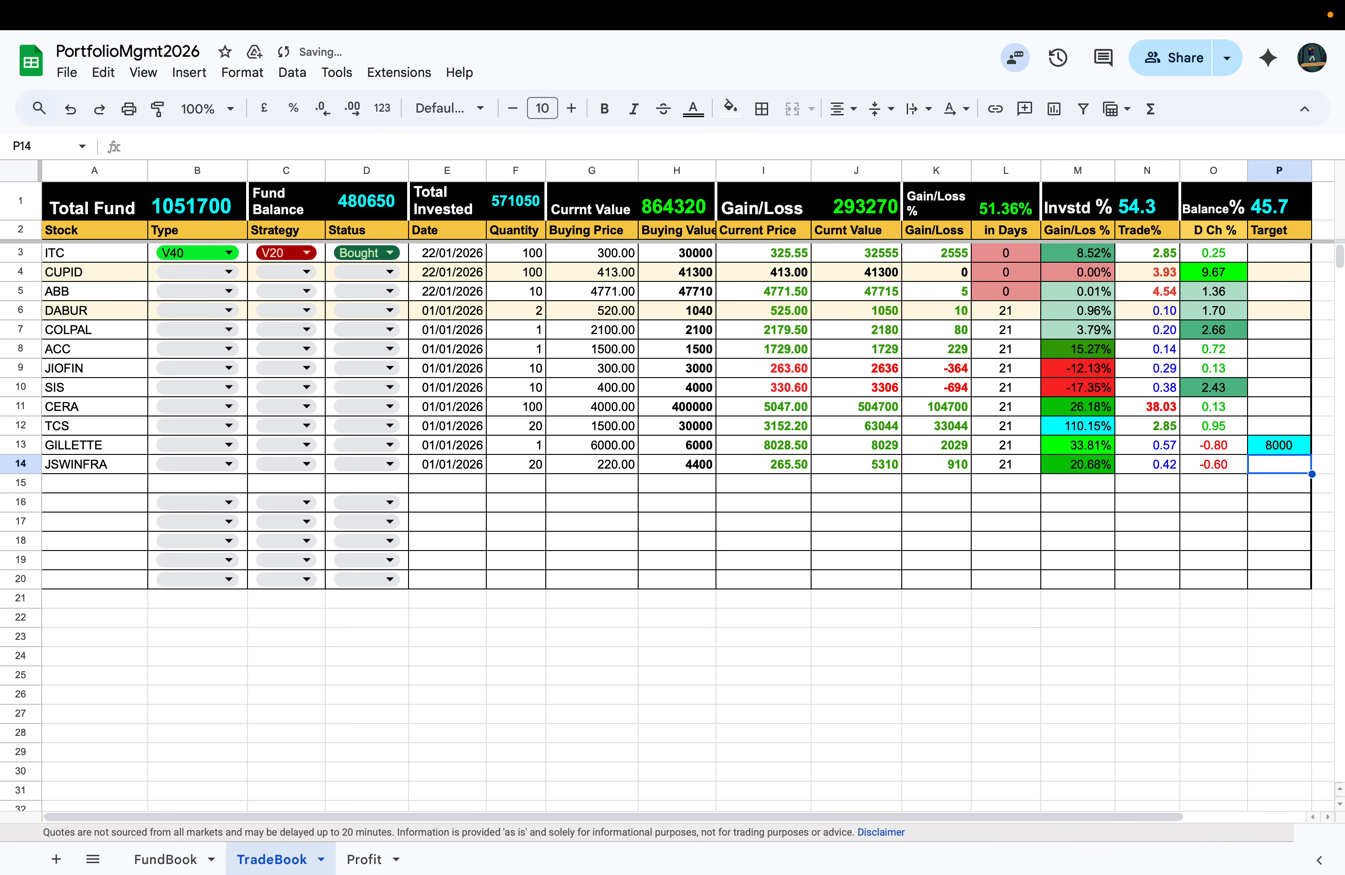
Step: Check GILLETTE's Target and Gain/Los % cells and select its whole trade entry, A13:P13
{"action": "left_click", "coordinate": [1267, 539]}
{"action": "left_click", "coordinate": [1281, 448]}
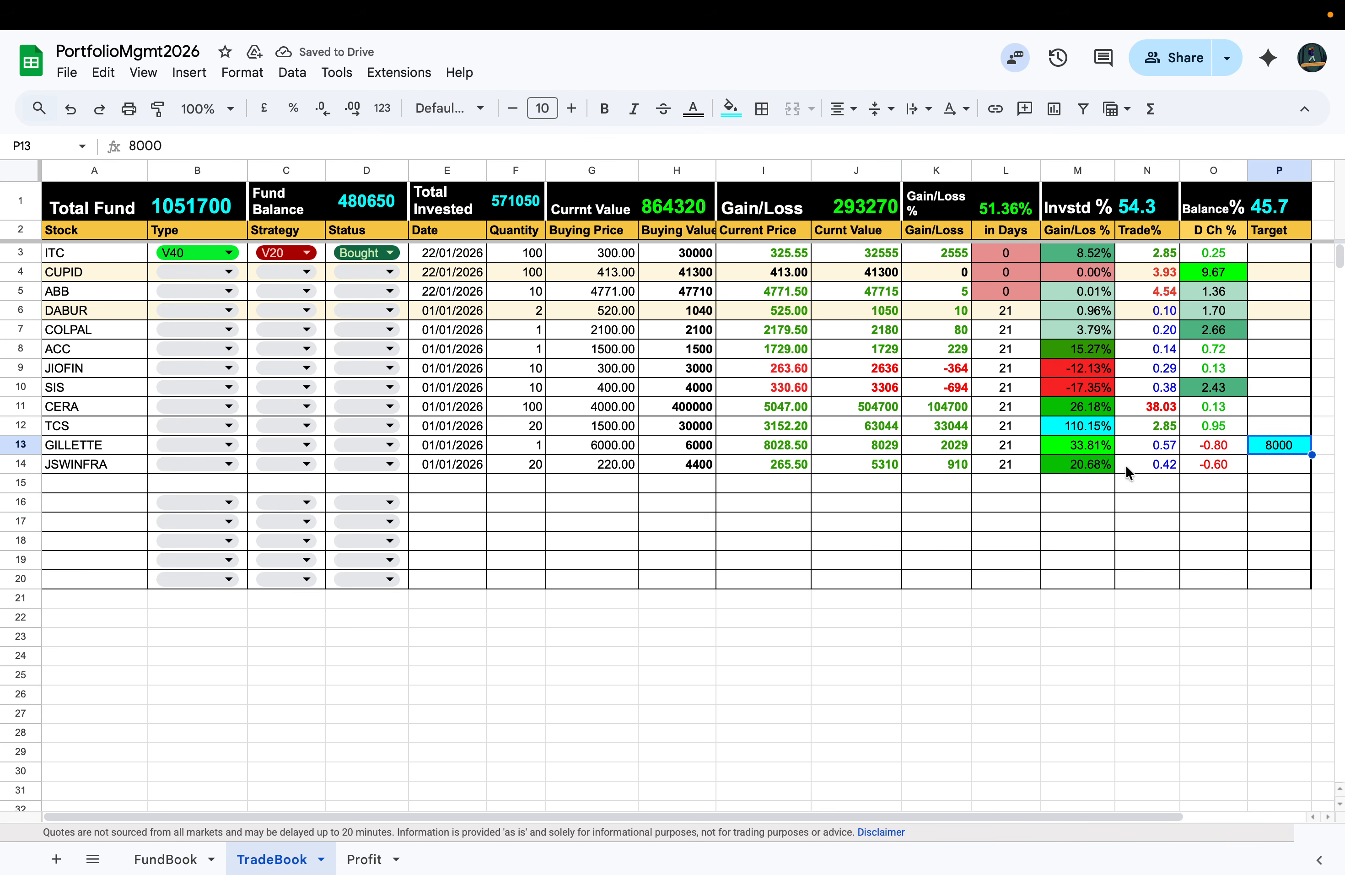
{"action": "left_click", "coordinate": [1088, 448]}
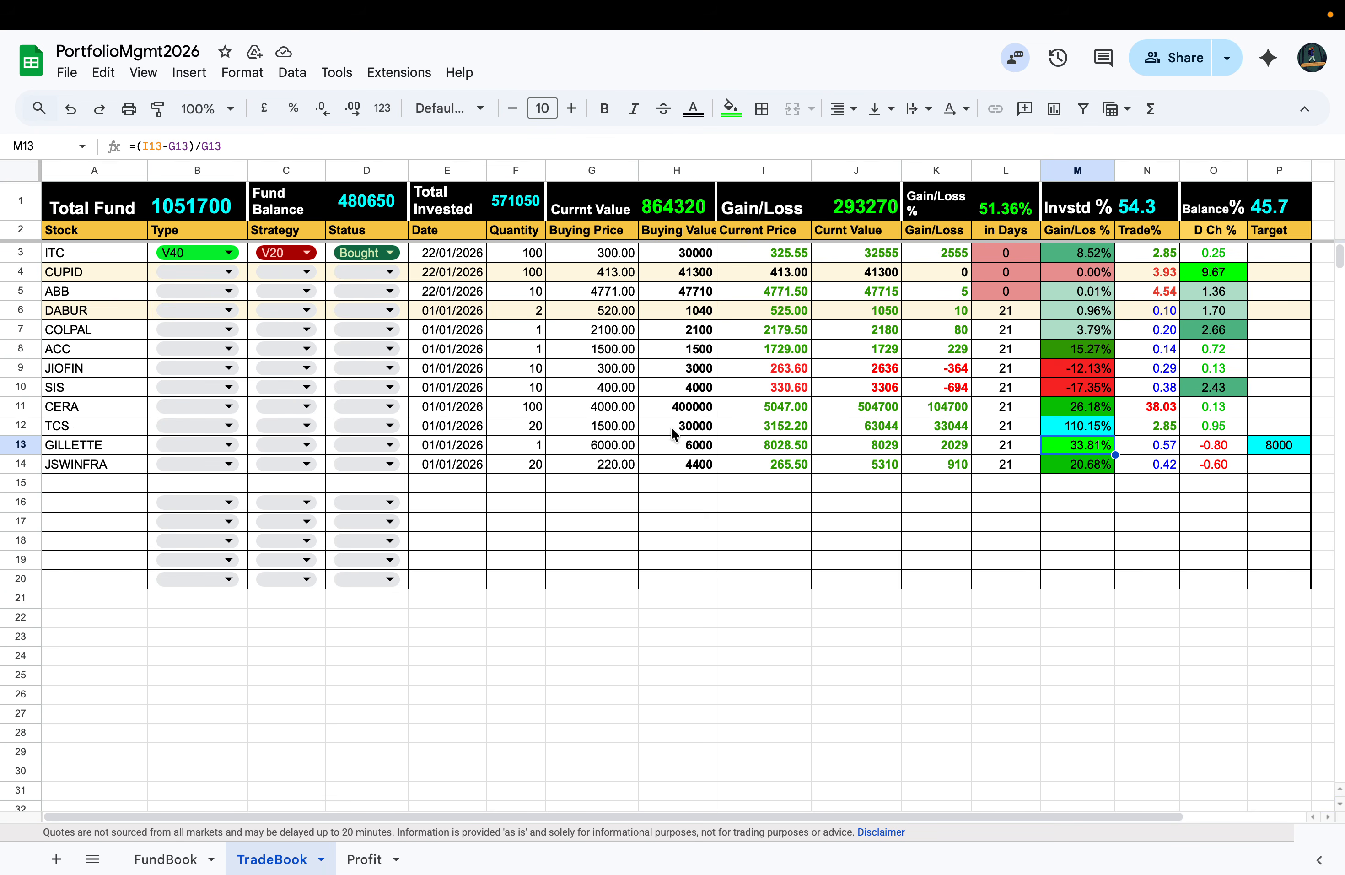
{"action": "left_click_drag", "start_coordinate": [1273, 449], "coordinate": [114, 443]}
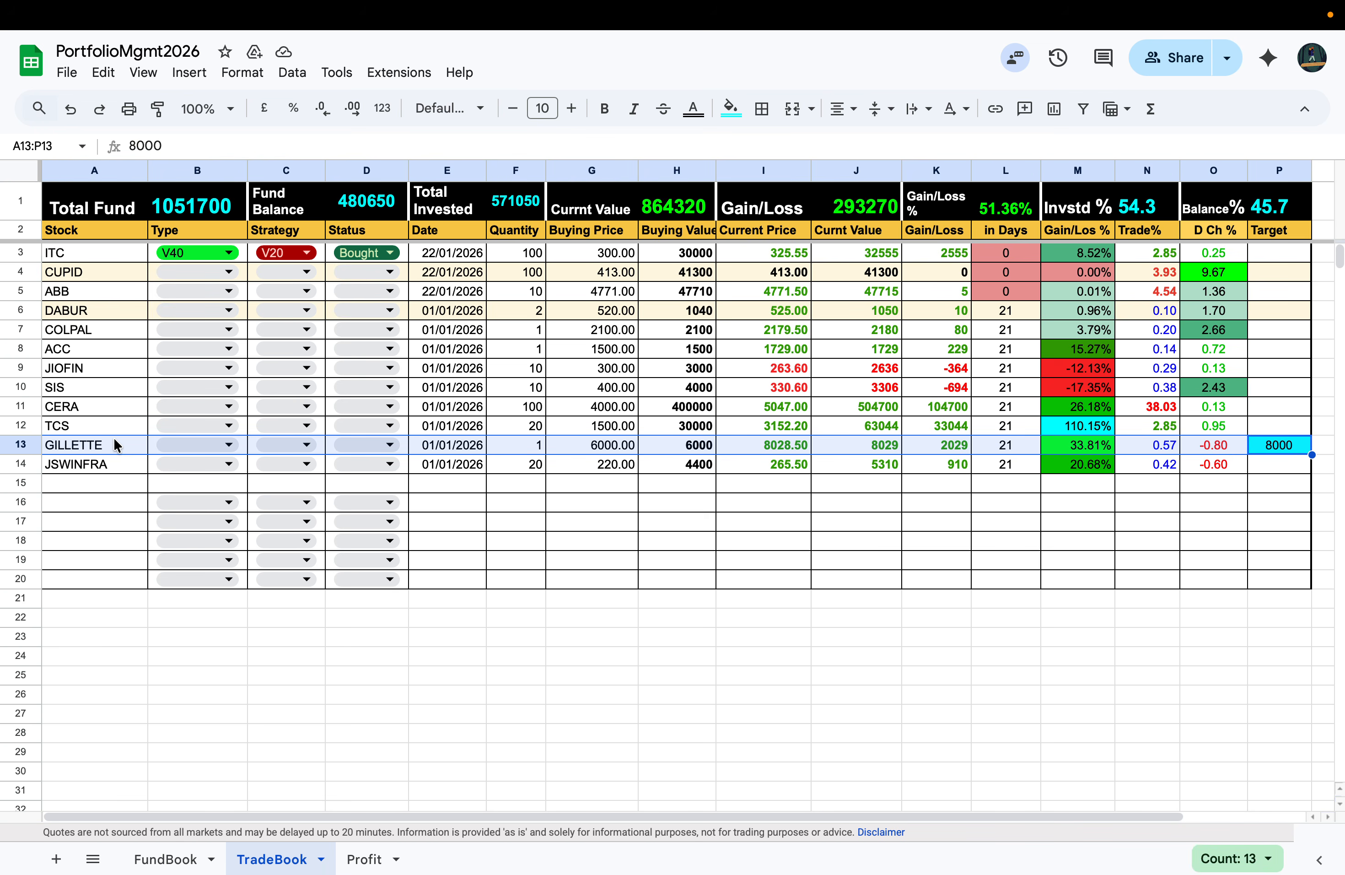
Step: Clear the selected GILLETTE trade entry from A13:P13 on the TradeBook sheet
{"action": "key", "text": "Delete"}
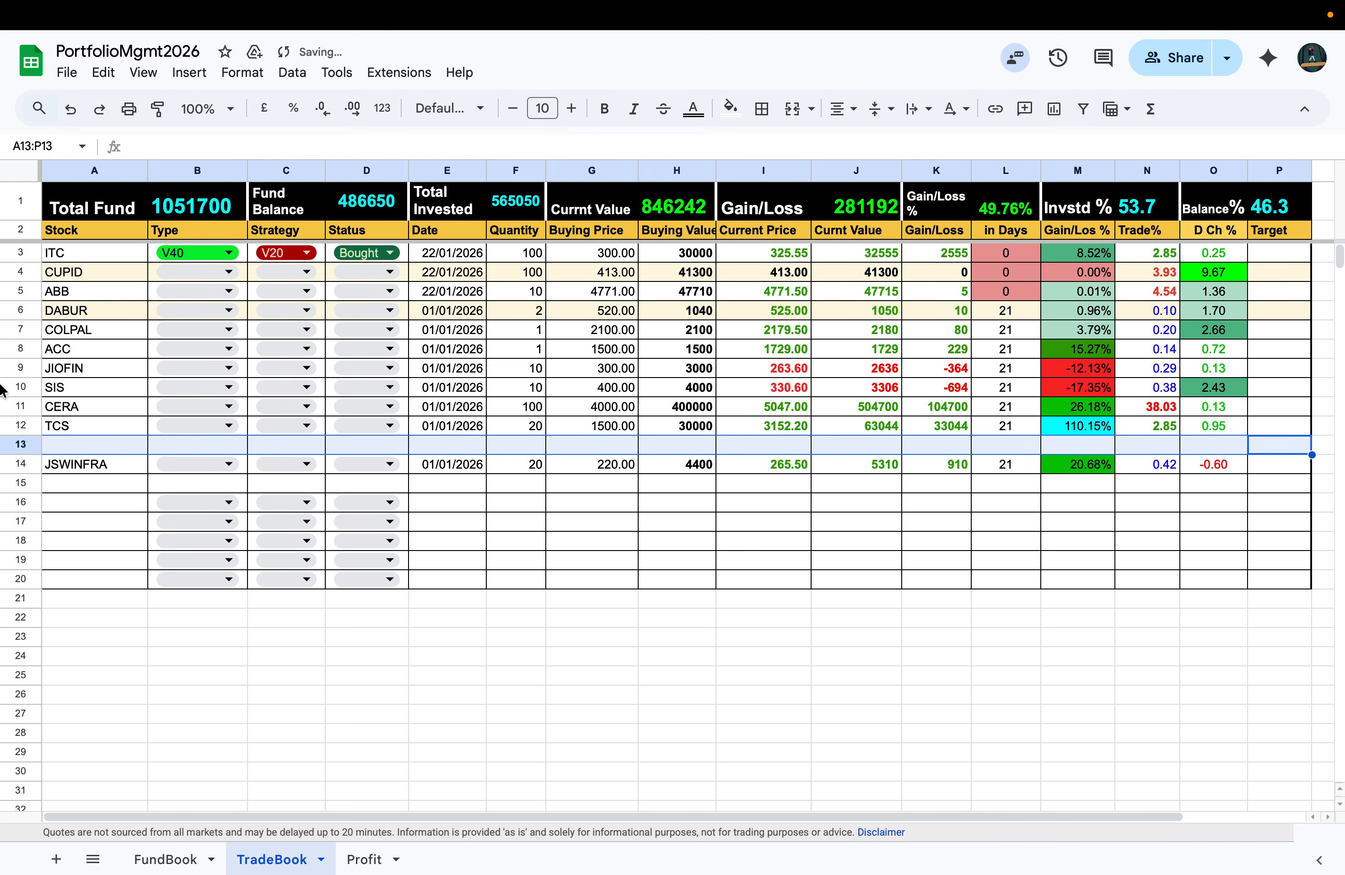
Step: Enter today's date in A5 of the Profit sheet using the smart date suggestion
{"action": "left_click", "coordinate": [357, 856]}
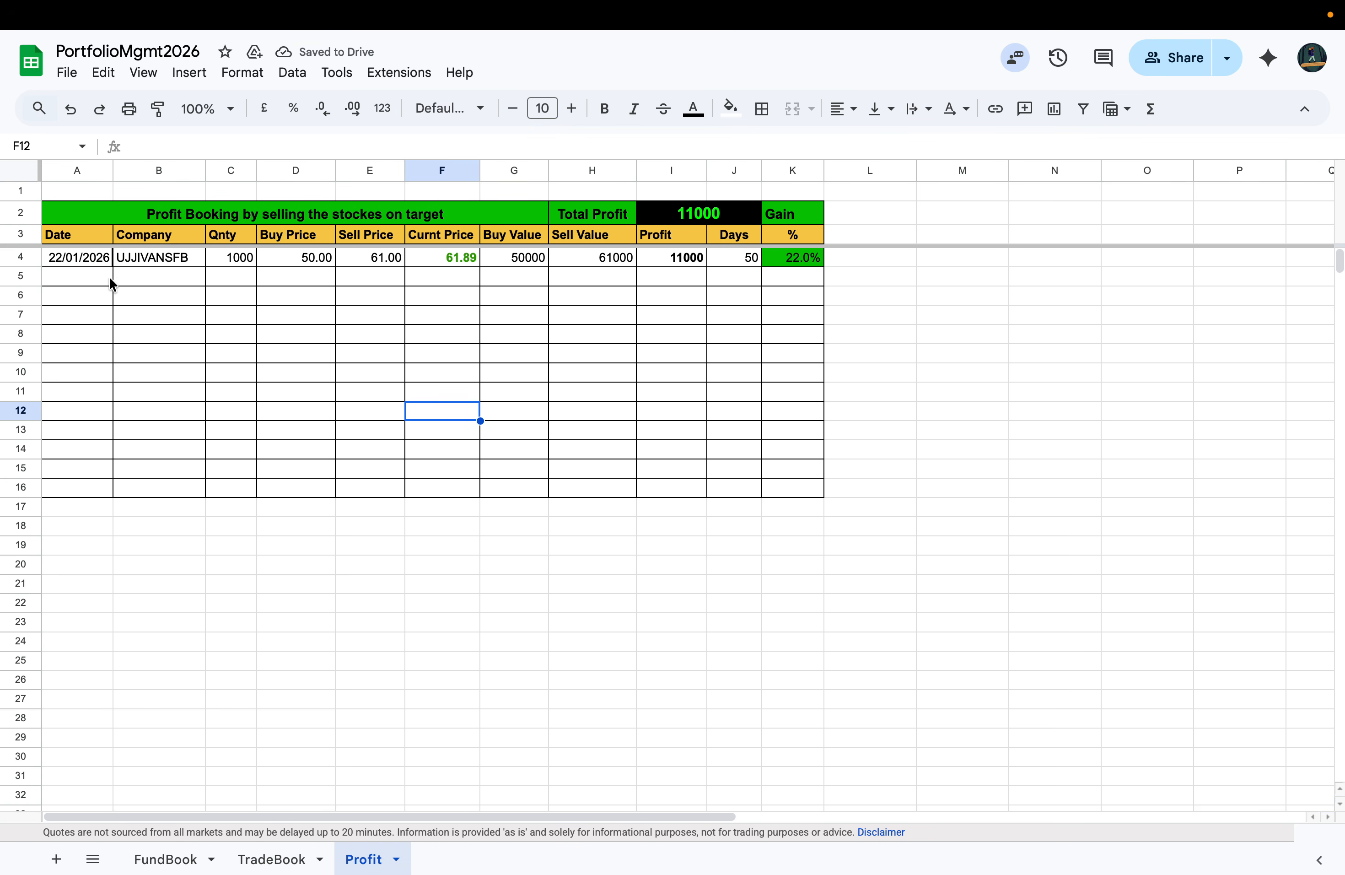
{"action": "left_click", "coordinate": [84, 282]}
{"action": "type", "text": "@"}
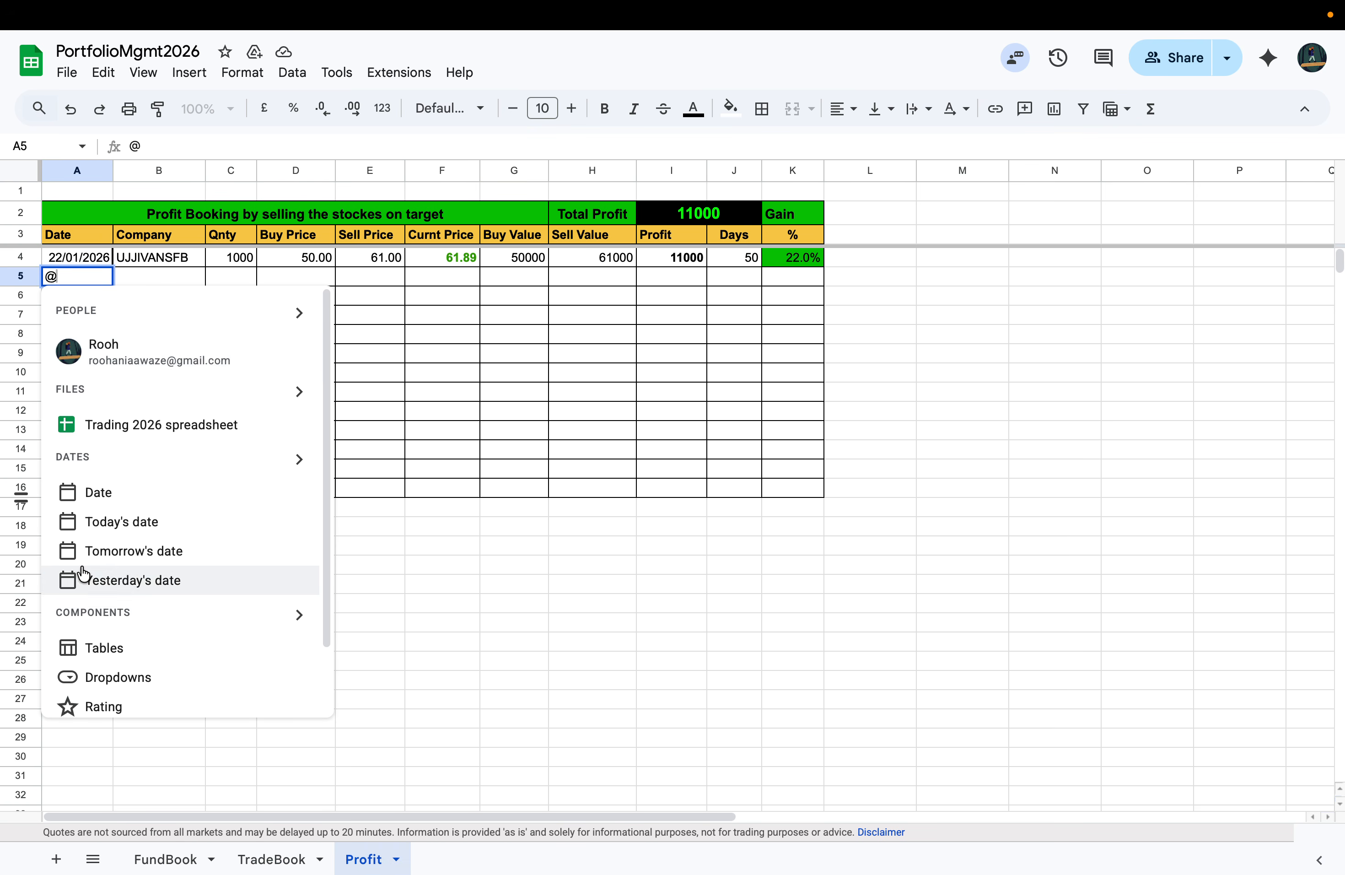
{"action": "left_click", "coordinate": [114, 521]}
{"action": "left_click", "coordinate": [159, 280]}
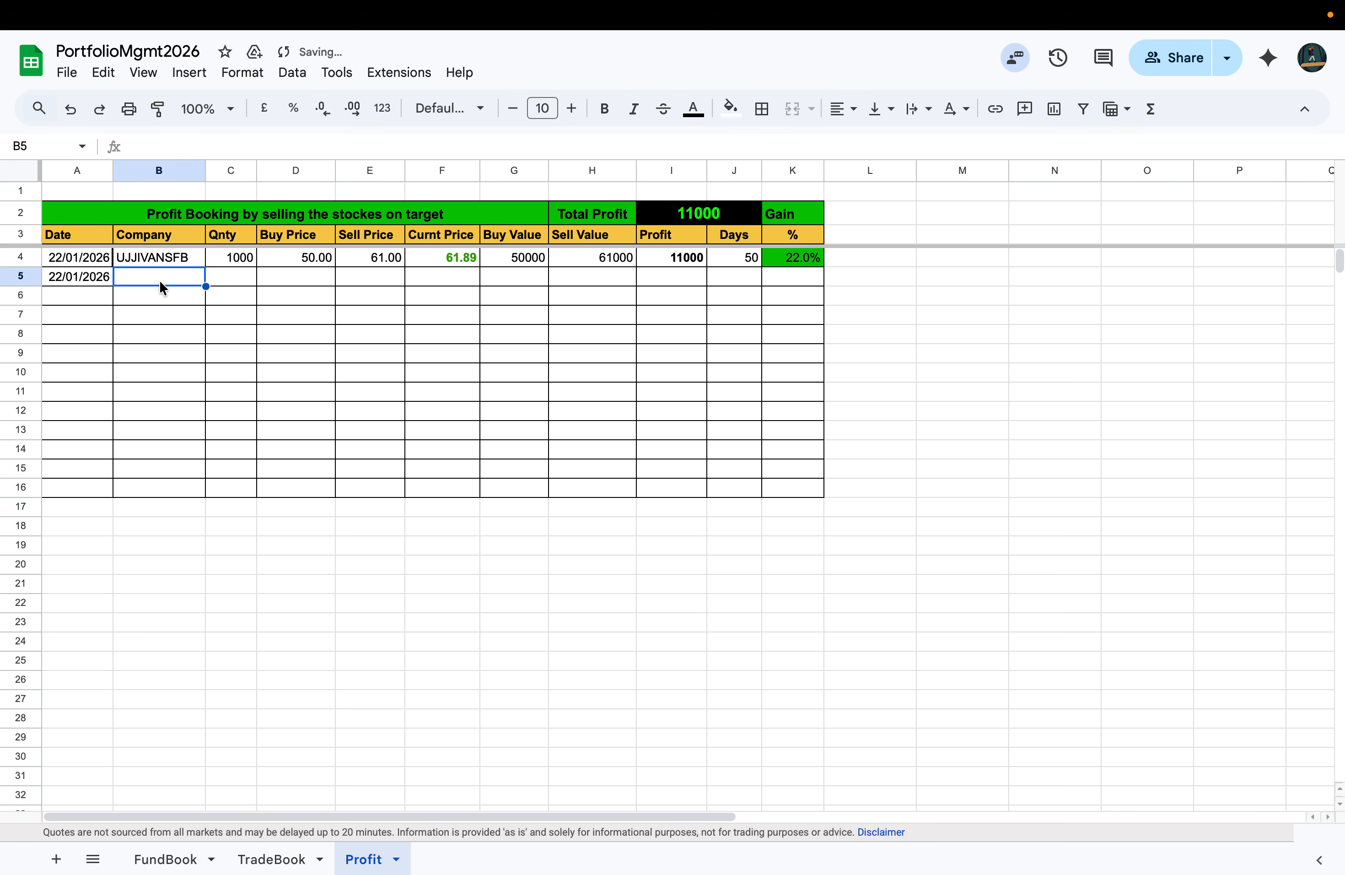
Step: Enter GELLETTE as the company in B5 and a quantity of 100 in C5
{"action": "type", "text": "GELLI"}
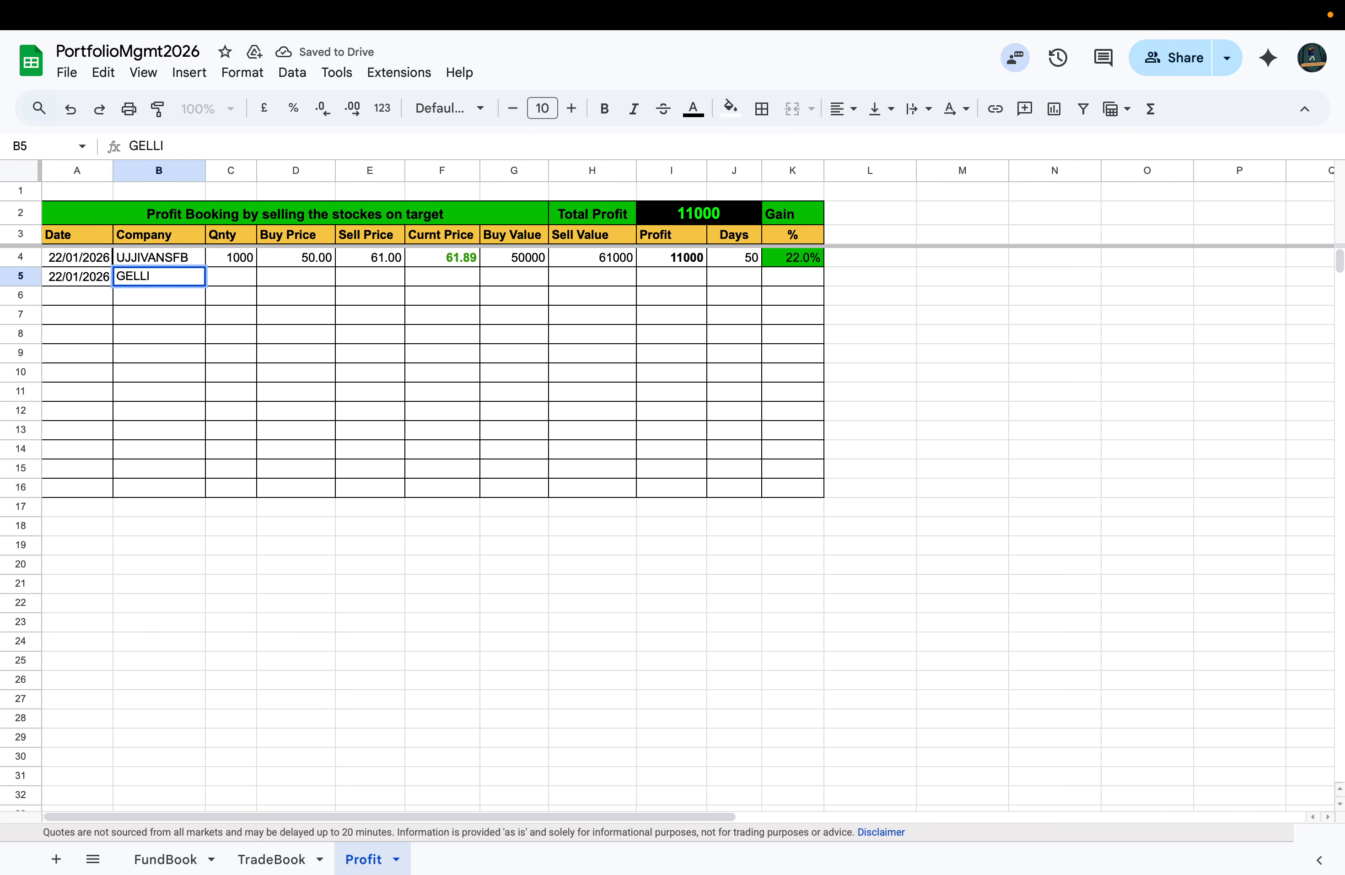
{"action": "key", "text": "BackSpace"}
{"action": "type", "text": "ETTE"}
{"action": "key", "text": "Tab"}
{"action": "type", "text": "1"}
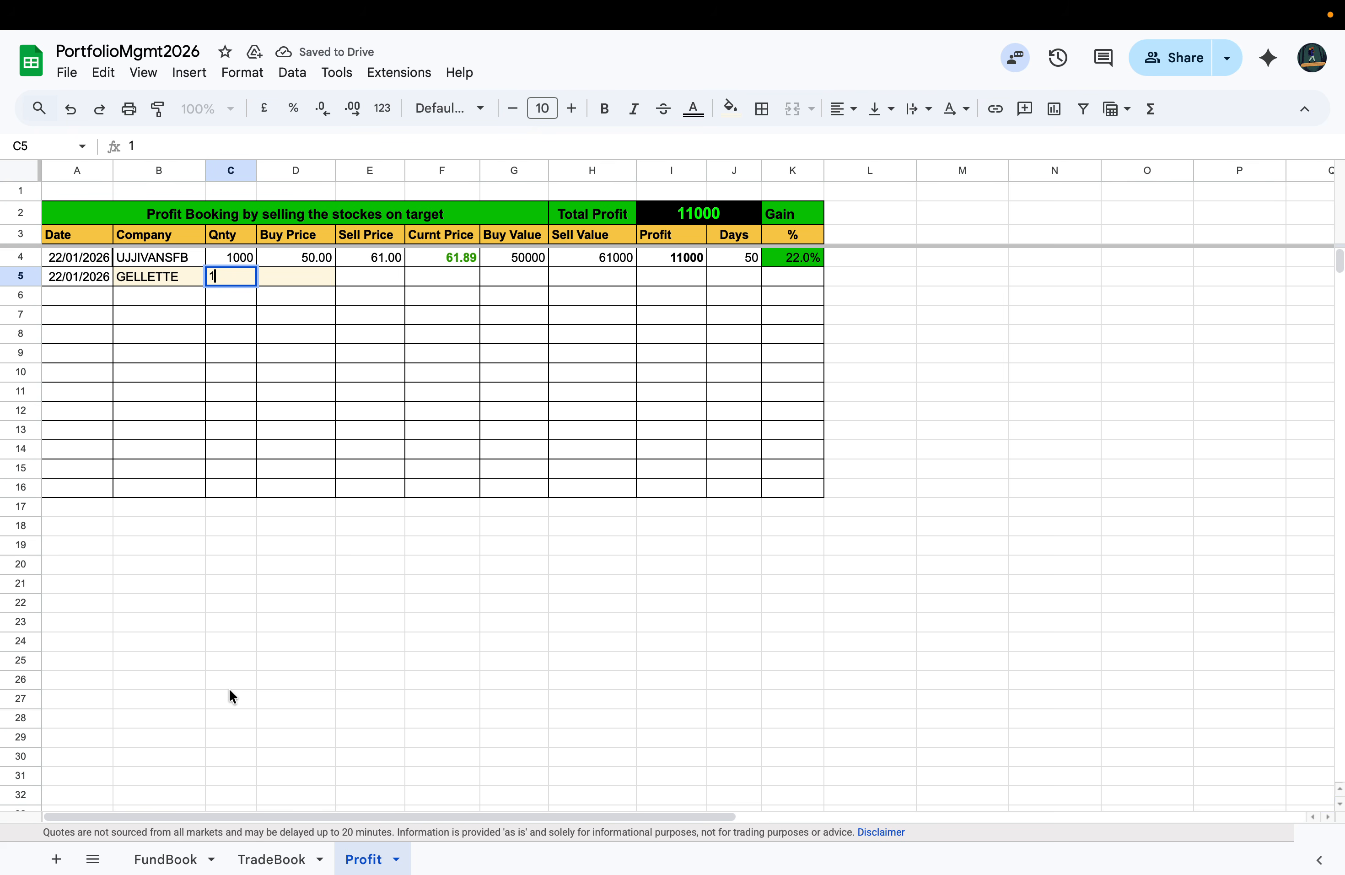
{"action": "type", "text": "00"}
{"action": "key", "text": "Return"}
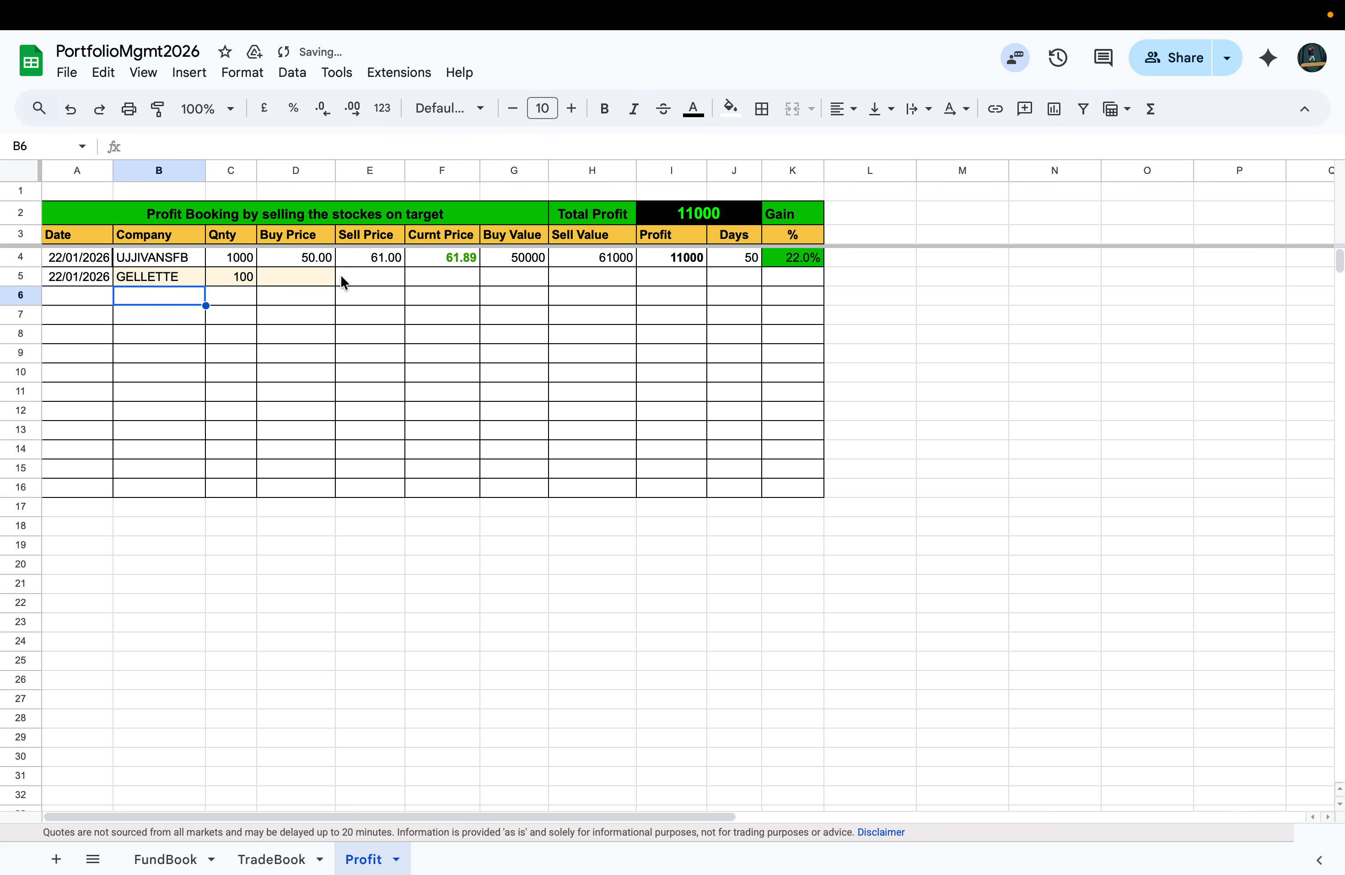
Step: Fill the row 4 formulas from Curnt Price through Gain % down into F5:K5
{"action": "left_click_drag", "start_coordinate": [410, 254], "coordinate": [822, 276]}
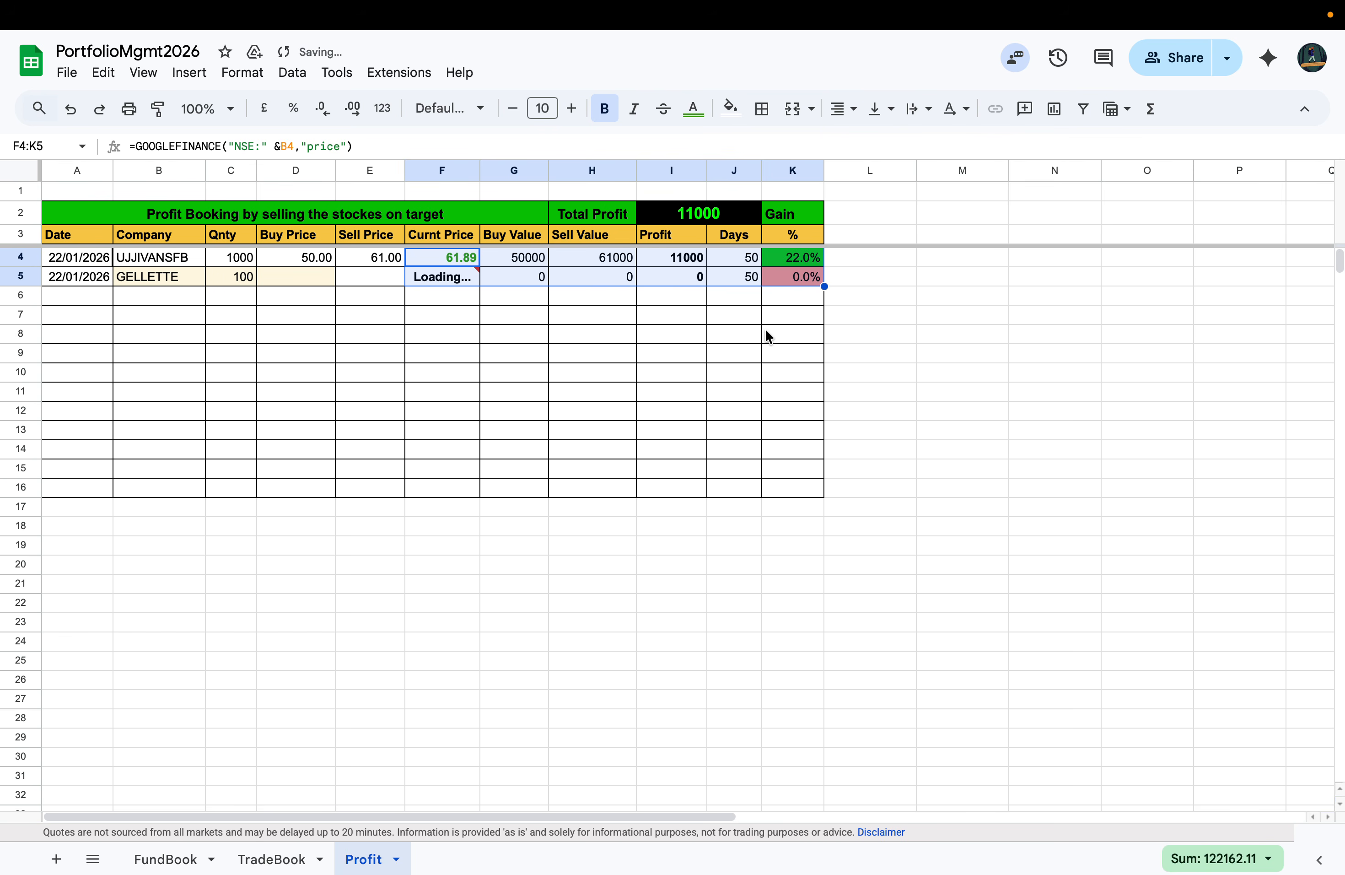
{"action": "left_click", "coordinate": [664, 314]}
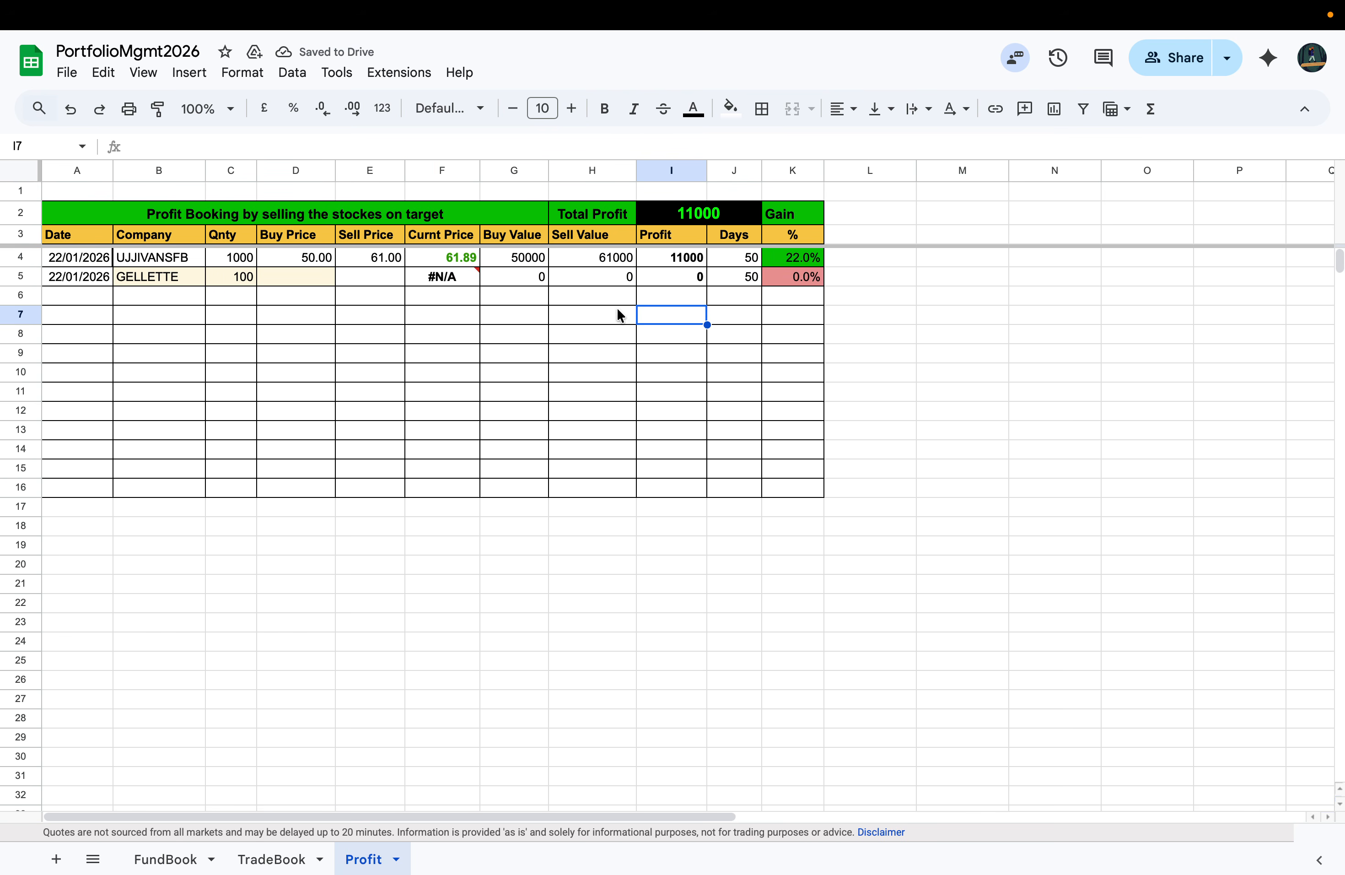
Step: Check the Curnt Price formula in F5 and correct the company name in B5 to GILLETTE
{"action": "double_click", "coordinate": [448, 276]}
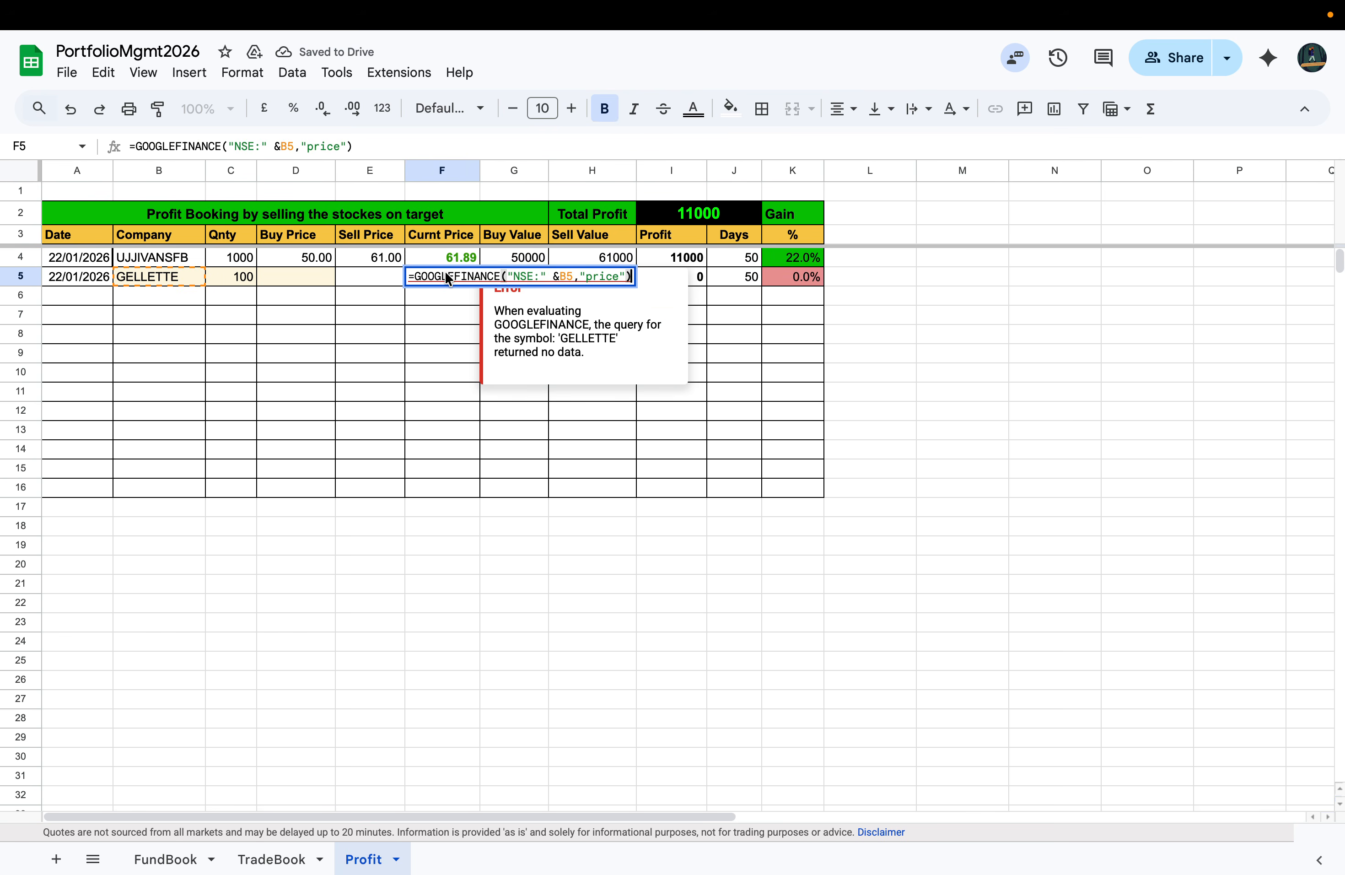
{"action": "left_click", "coordinate": [132, 286]}
{"action": "double_click", "coordinate": [132, 286]}
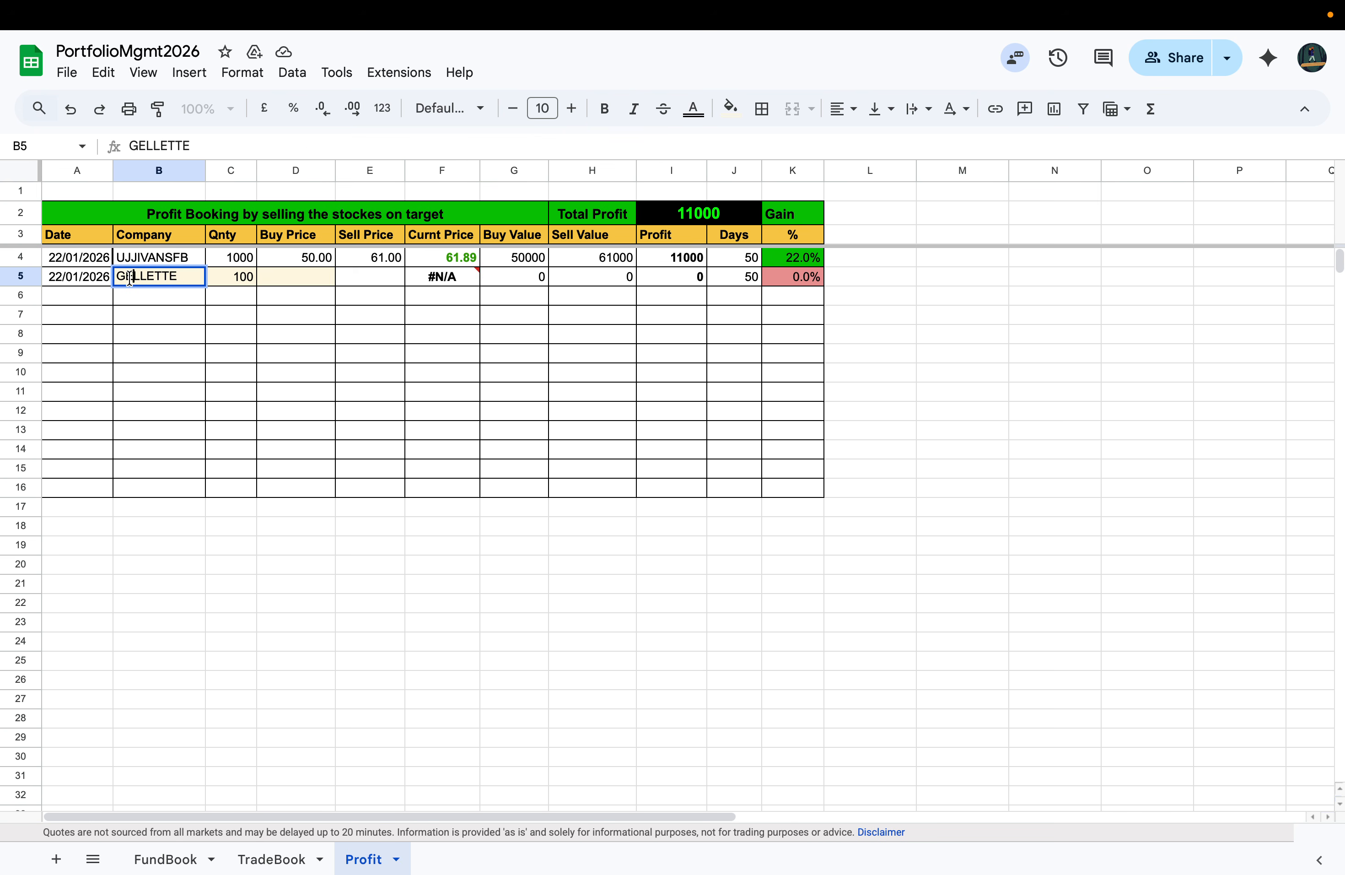
{"action": "key", "text": "BackSpace"}
{"action": "type", "text": "I"}
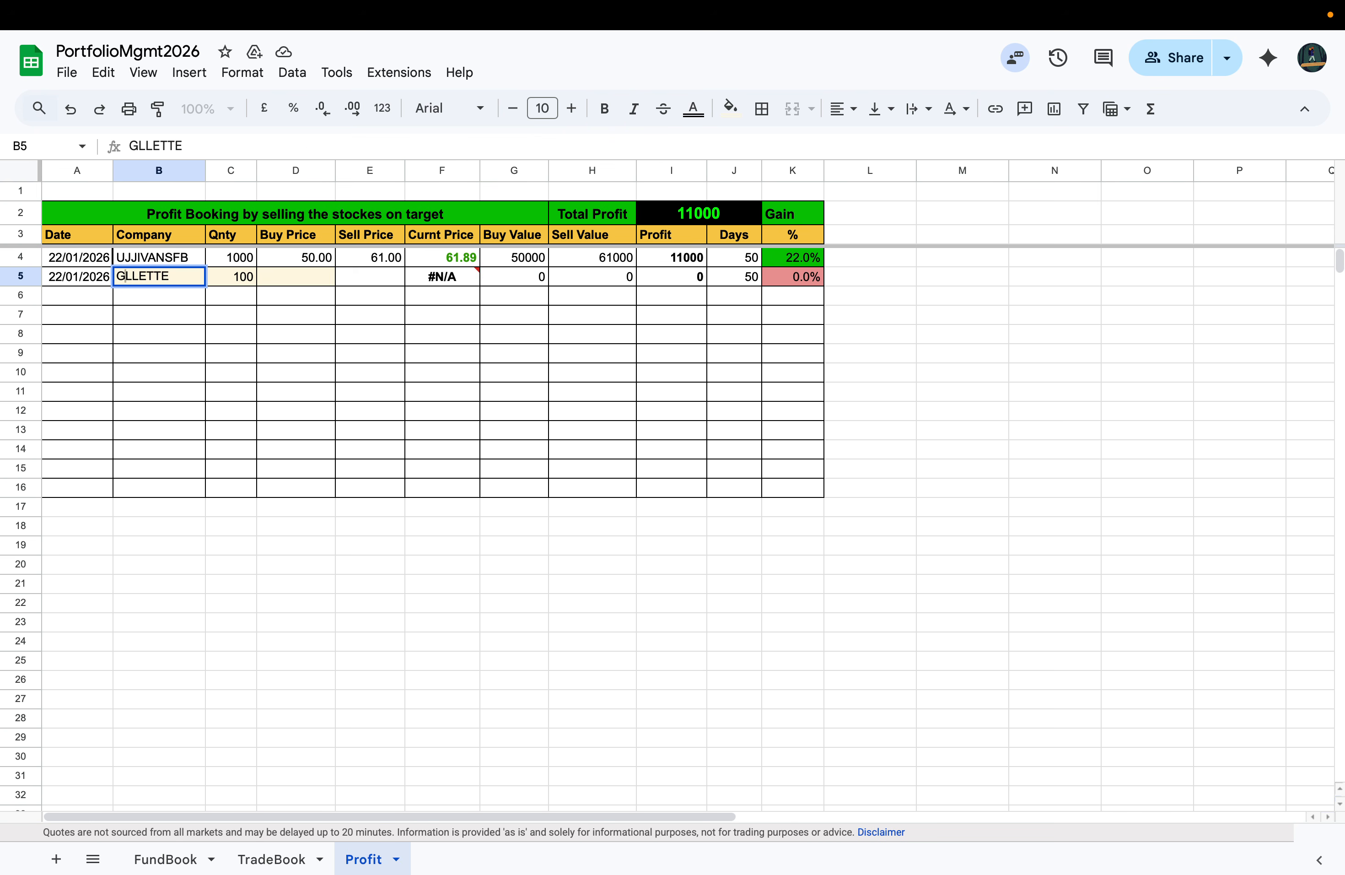
{"action": "key", "text": "Return"}
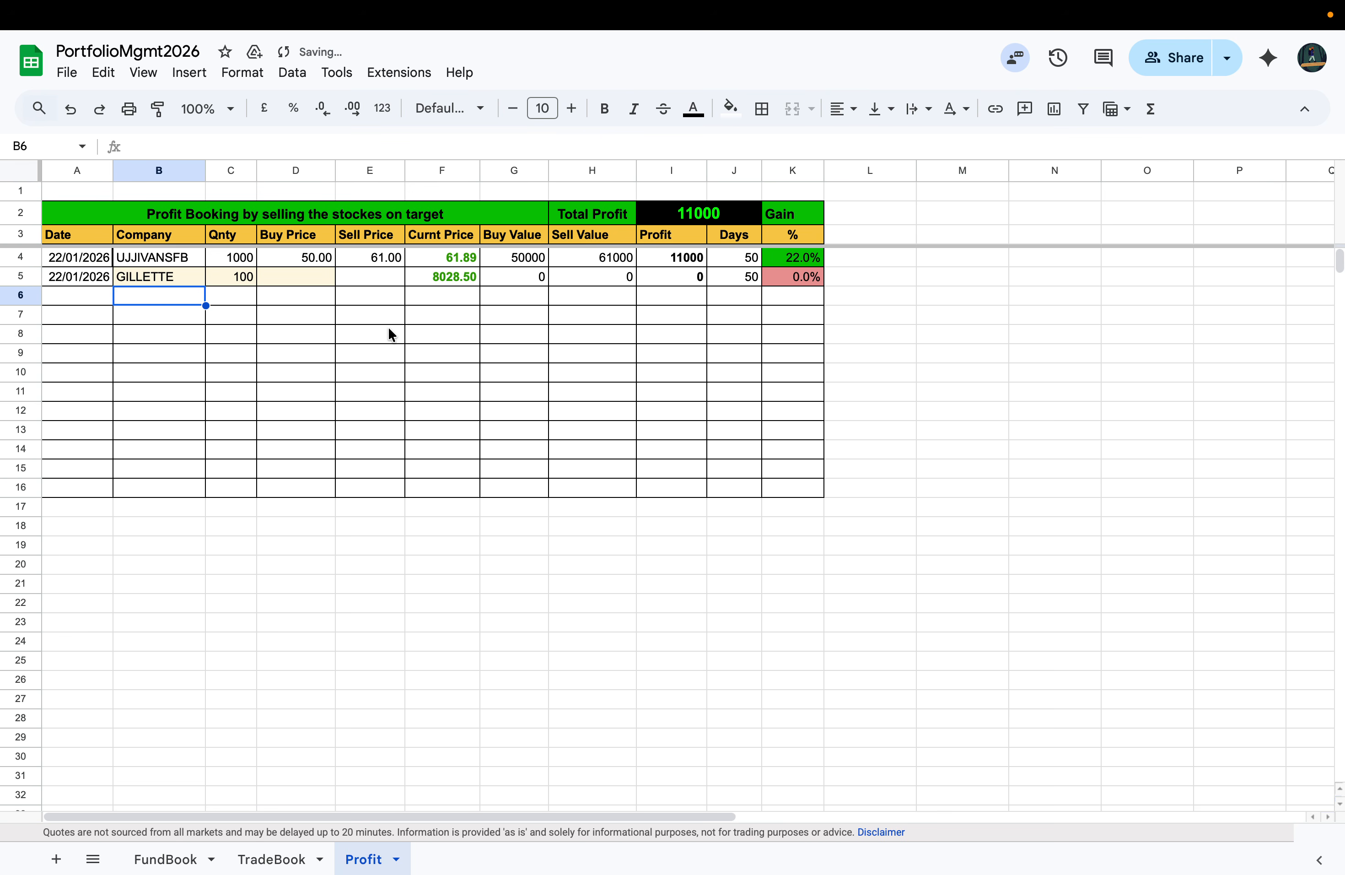
Step: Enter a buy price of 5000 in D5 and a sell price of 8000 in E5 for GILLETTE
{"action": "left_click", "coordinate": [281, 276]}
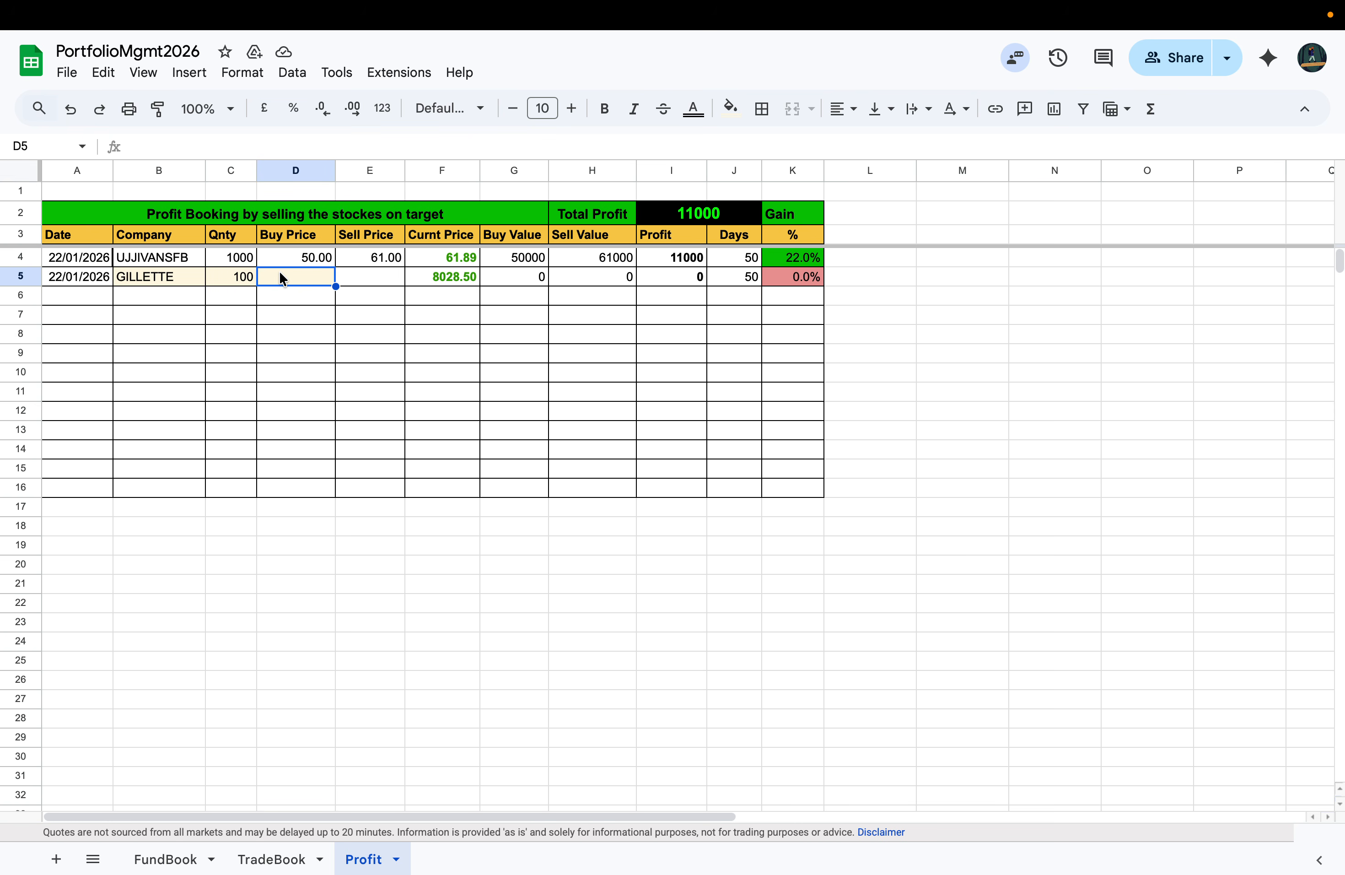
{"action": "type", "text": "5000"}
{"action": "key", "text": "Return"}
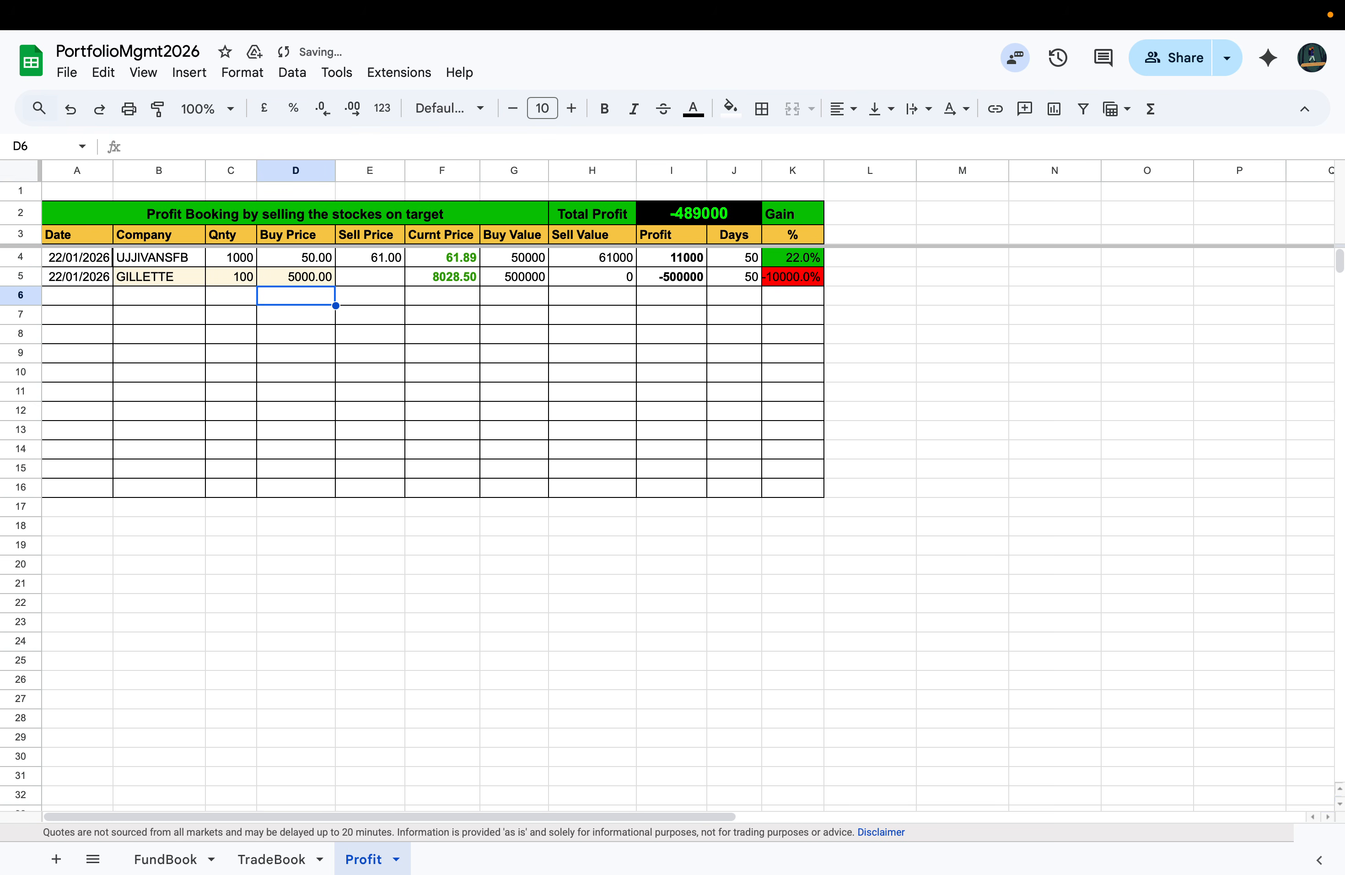
{"action": "key", "text": "Up"}
{"action": "key", "text": "Right"}
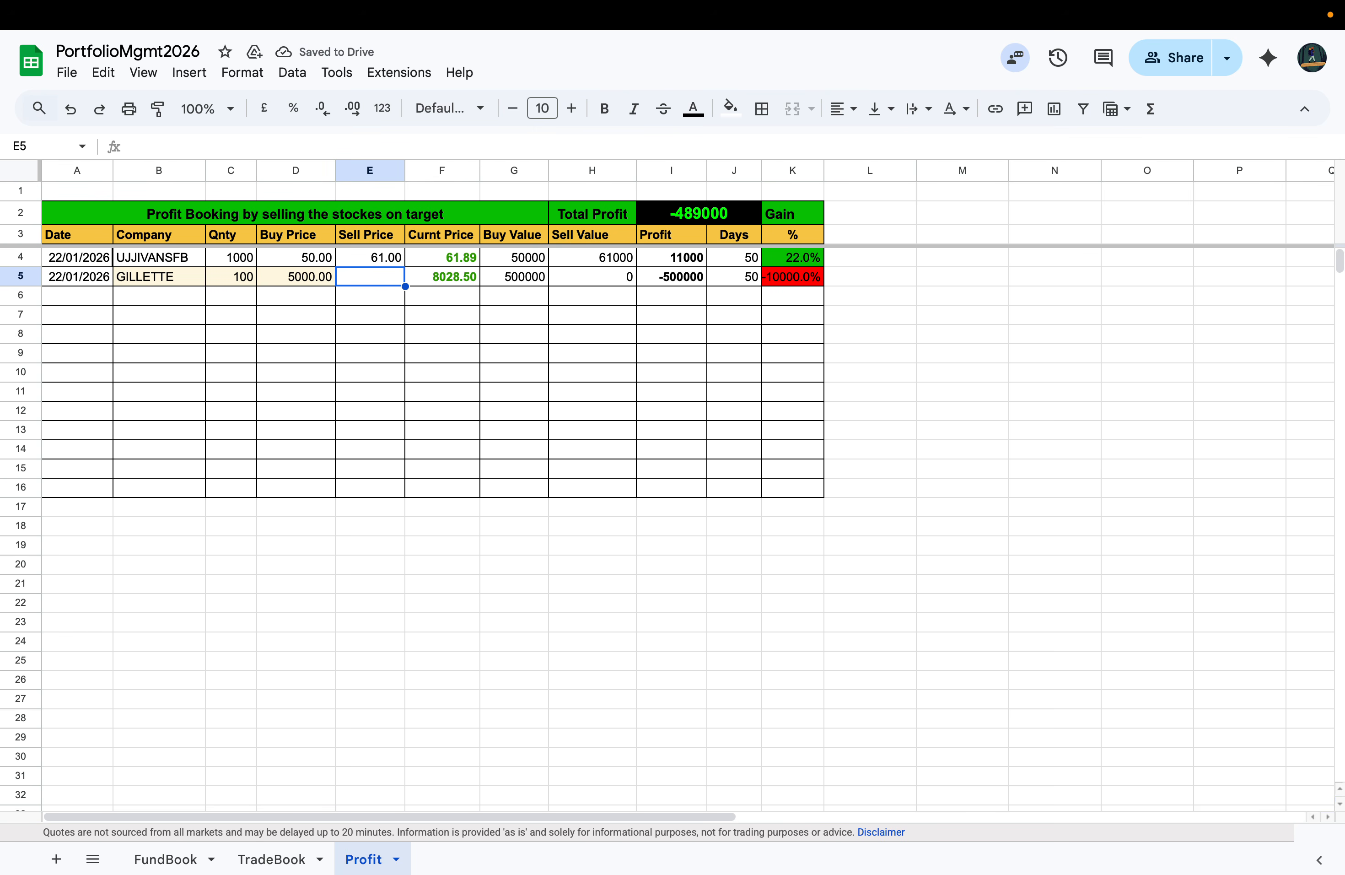
{"action": "type", "text": "8000"}
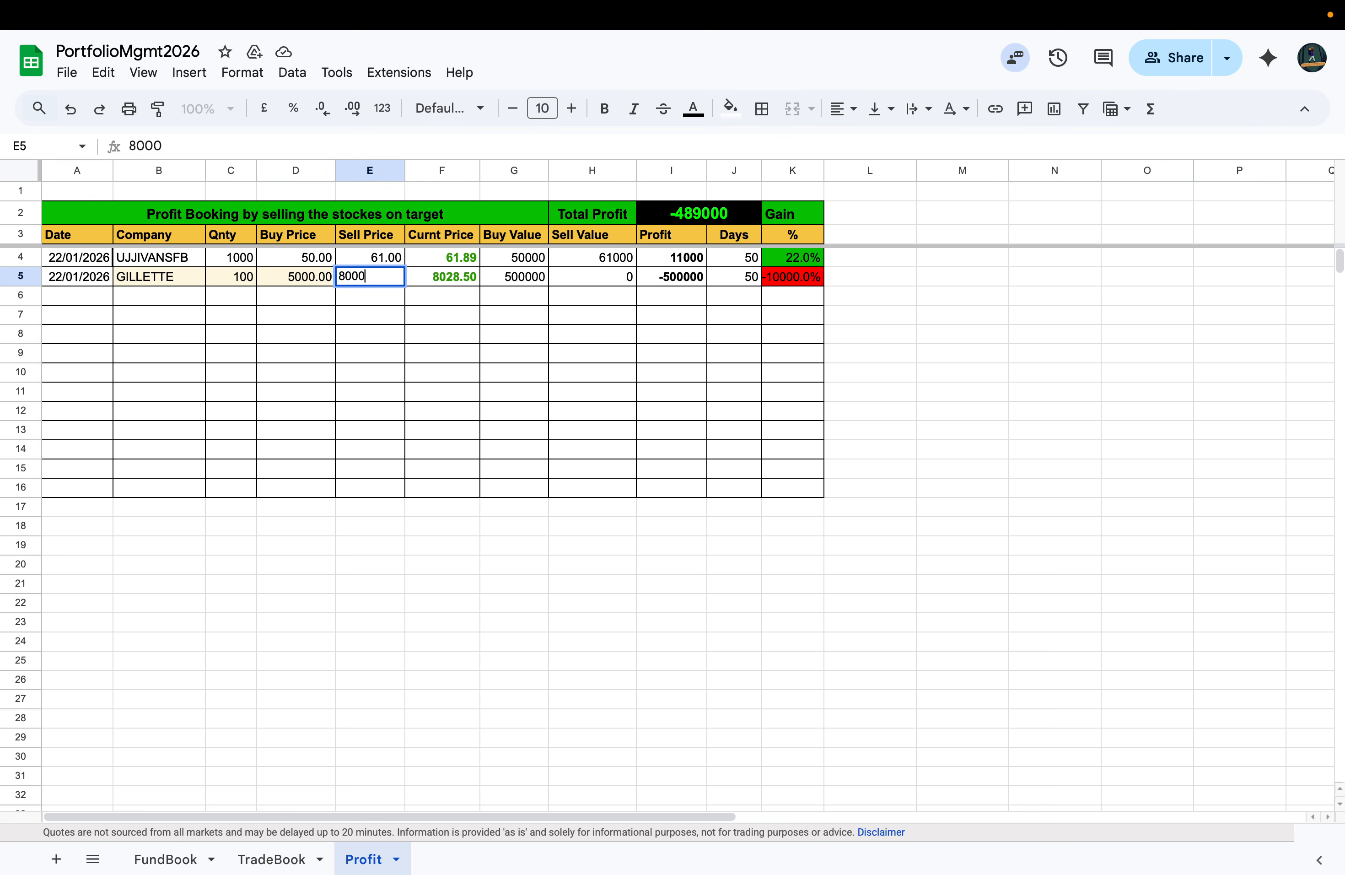
{"action": "key", "text": "Return"}
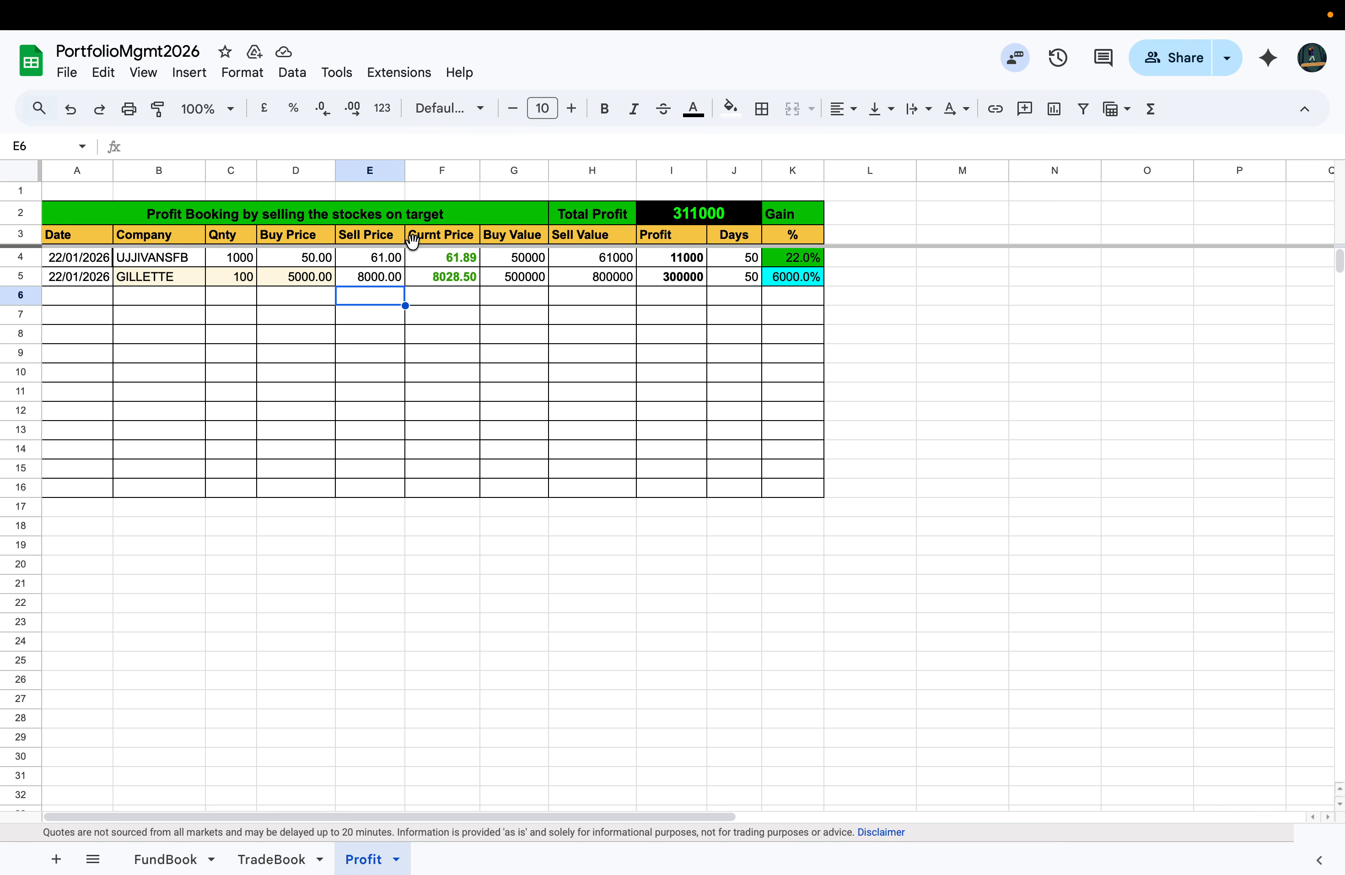
Step: Compare the Gain % formulas in K4 and K5 to see which buy price each divides by
{"action": "double_click", "coordinate": [790, 281]}
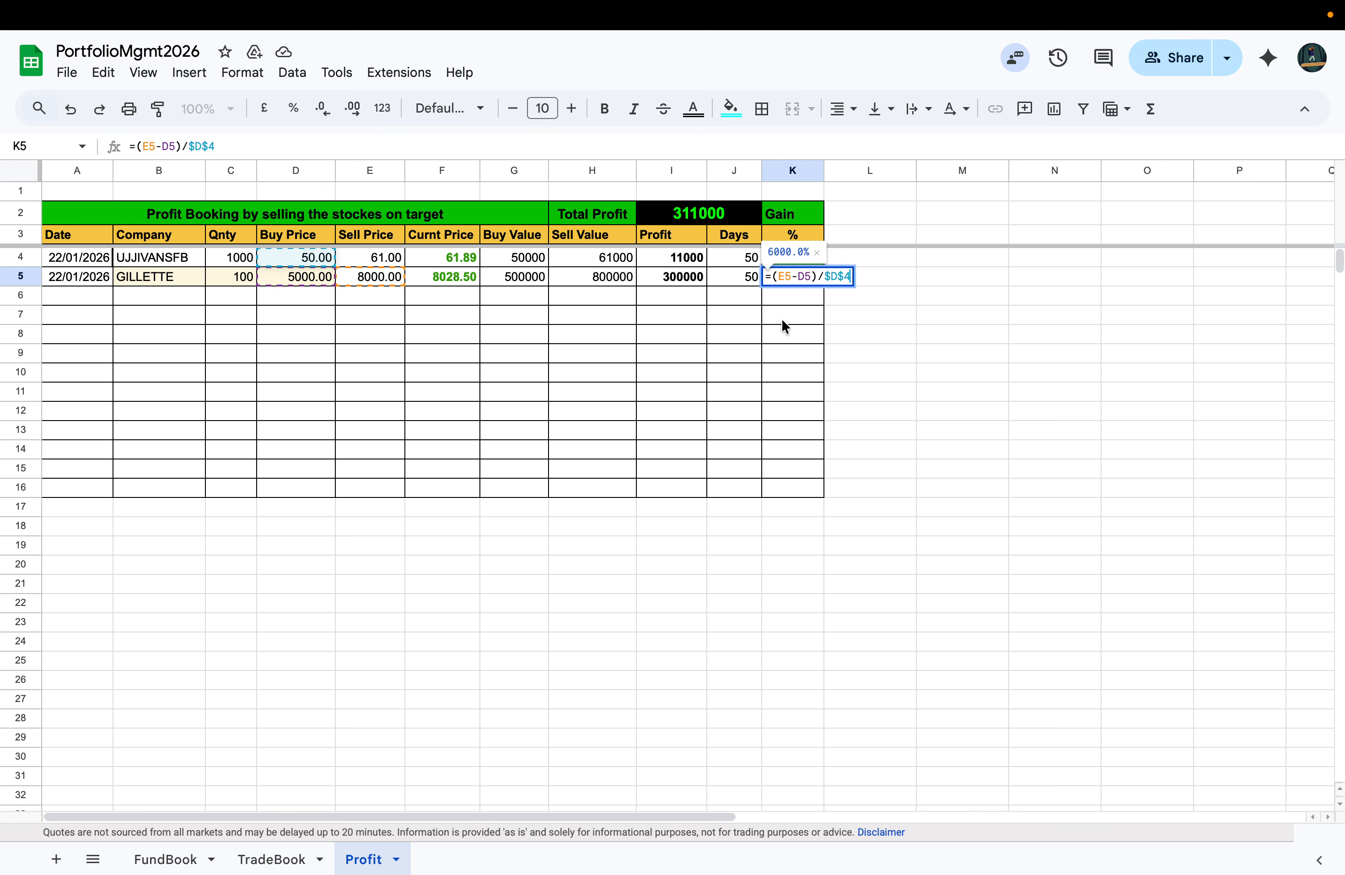
{"action": "left_click", "coordinate": [782, 319]}
{"action": "double_click", "coordinate": [783, 259]}
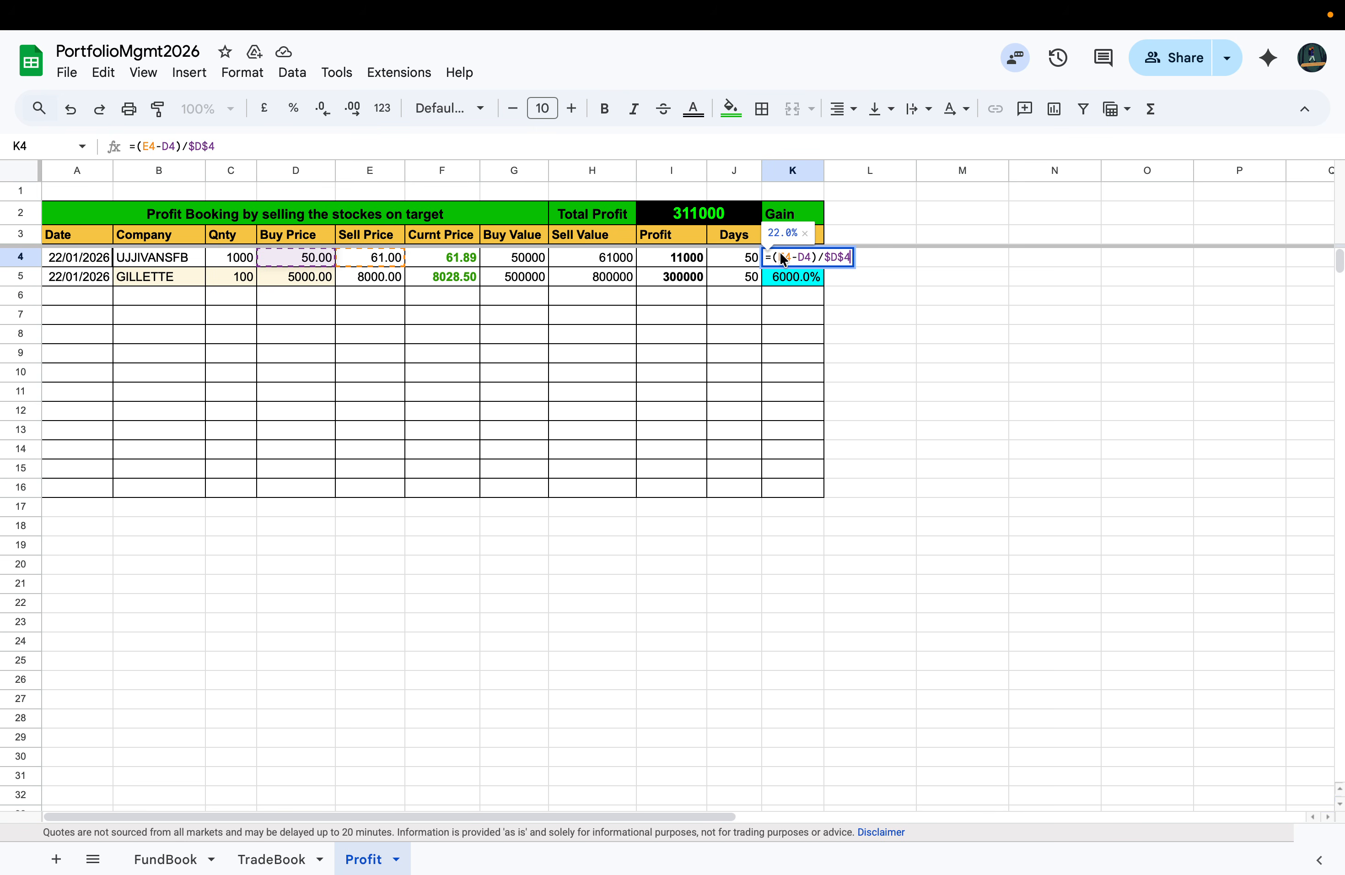
{"action": "left_click", "coordinate": [759, 352]}
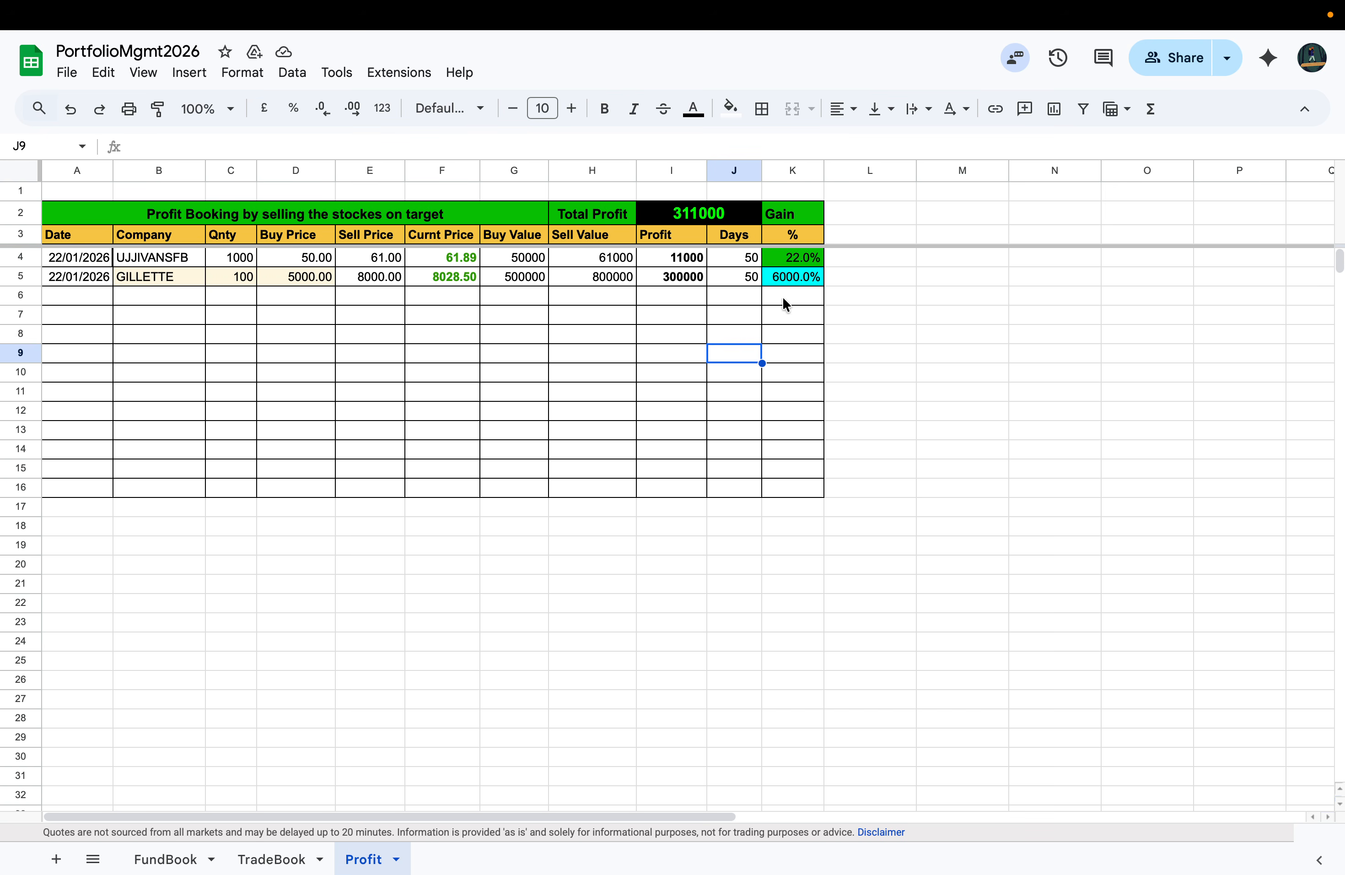
{"action": "left_click", "coordinate": [792, 284]}
{"action": "double_click", "coordinate": [792, 284]}
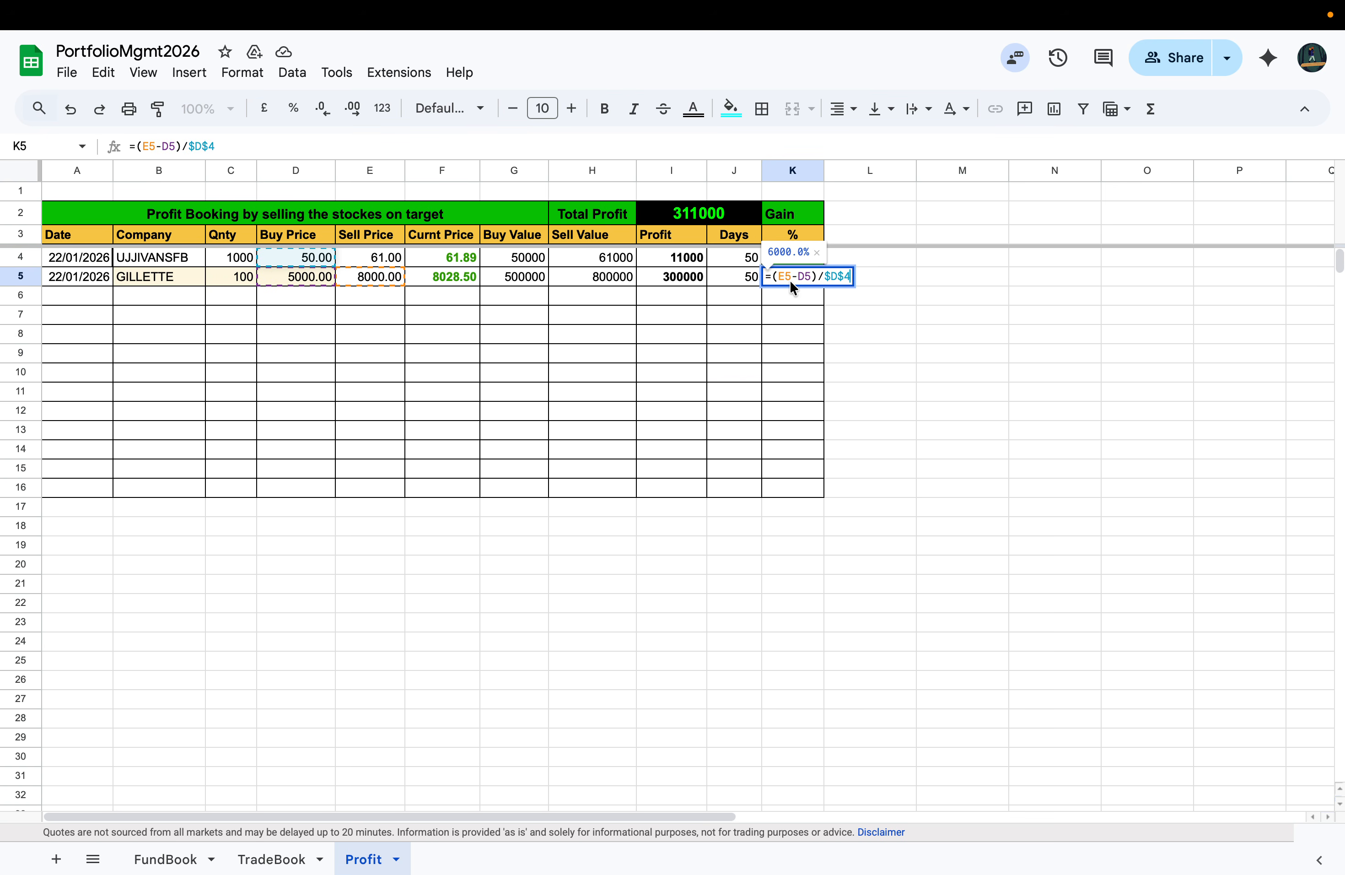
{"action": "left_click", "coordinate": [790, 312]}
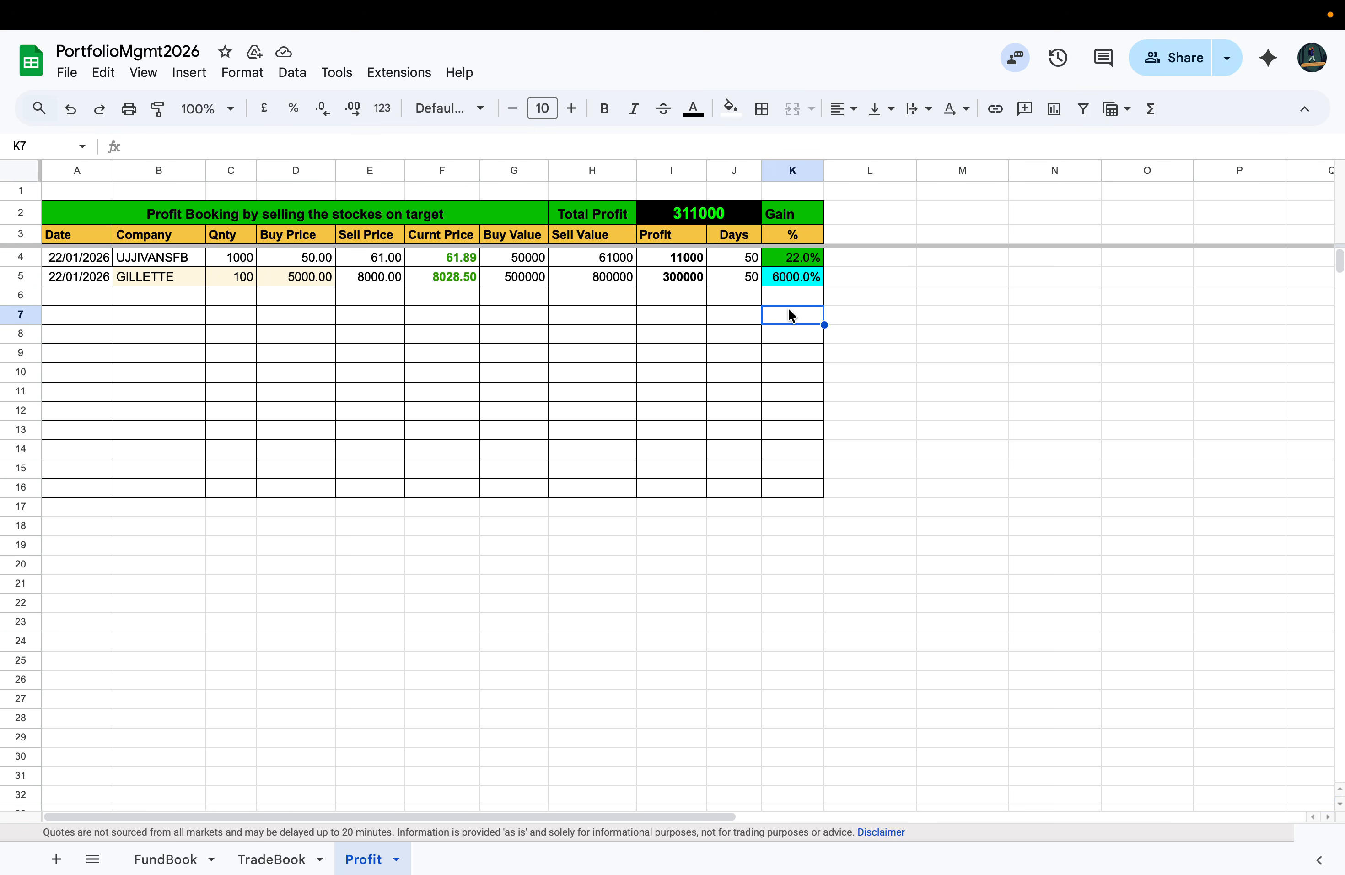
Step: Change the Gain % formula in K4 to =(E4-D4)/D4
{"action": "left_click", "coordinate": [769, 260]}
{"action": "double_click", "coordinate": [769, 259]}
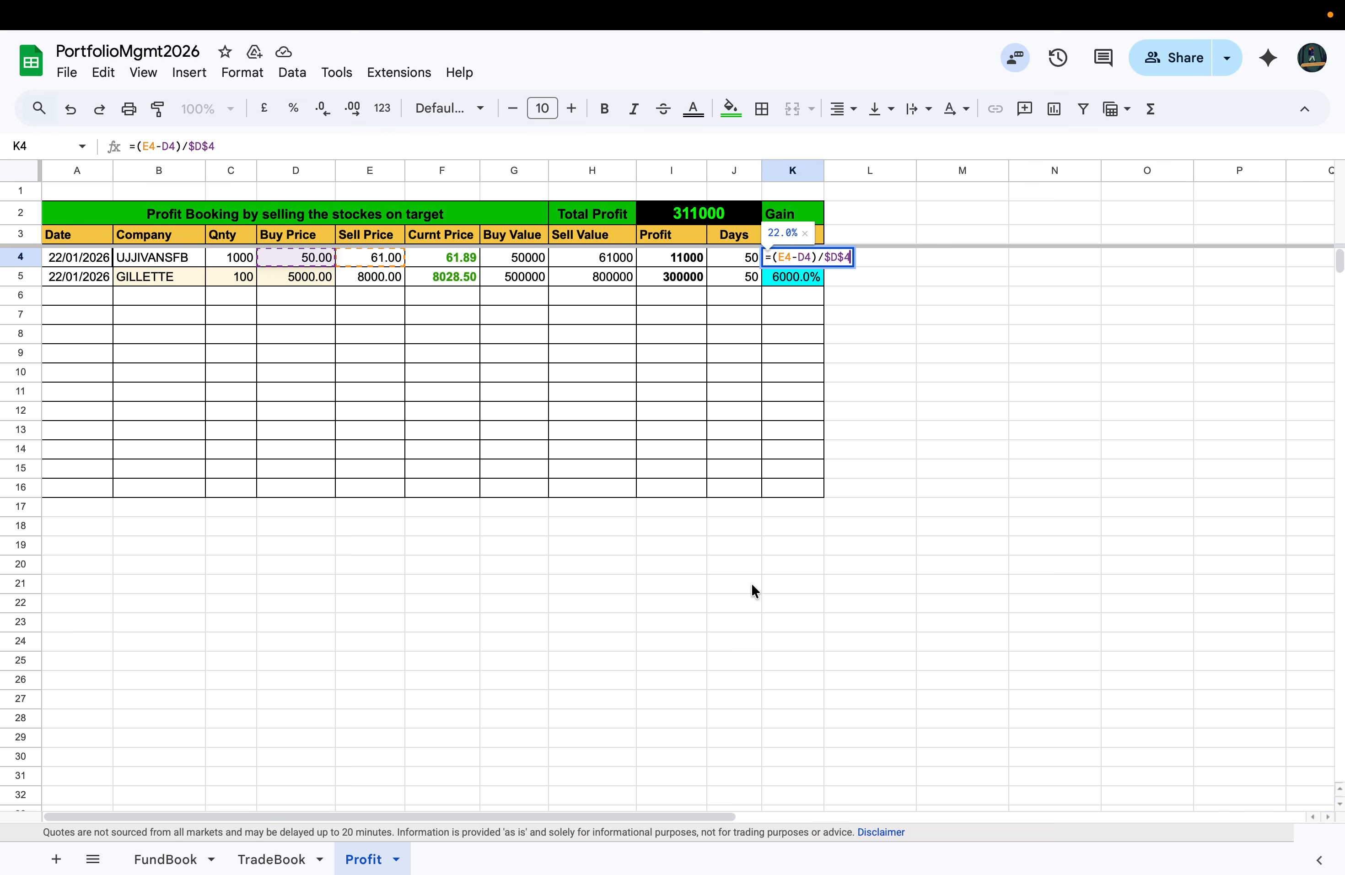
{"action": "key", "text": "BackSpace"}
{"action": "key", "text": "BackSpace"}
{"action": "key", "text": "BackSpace"}
{"action": "key", "text": "BackSpace"}
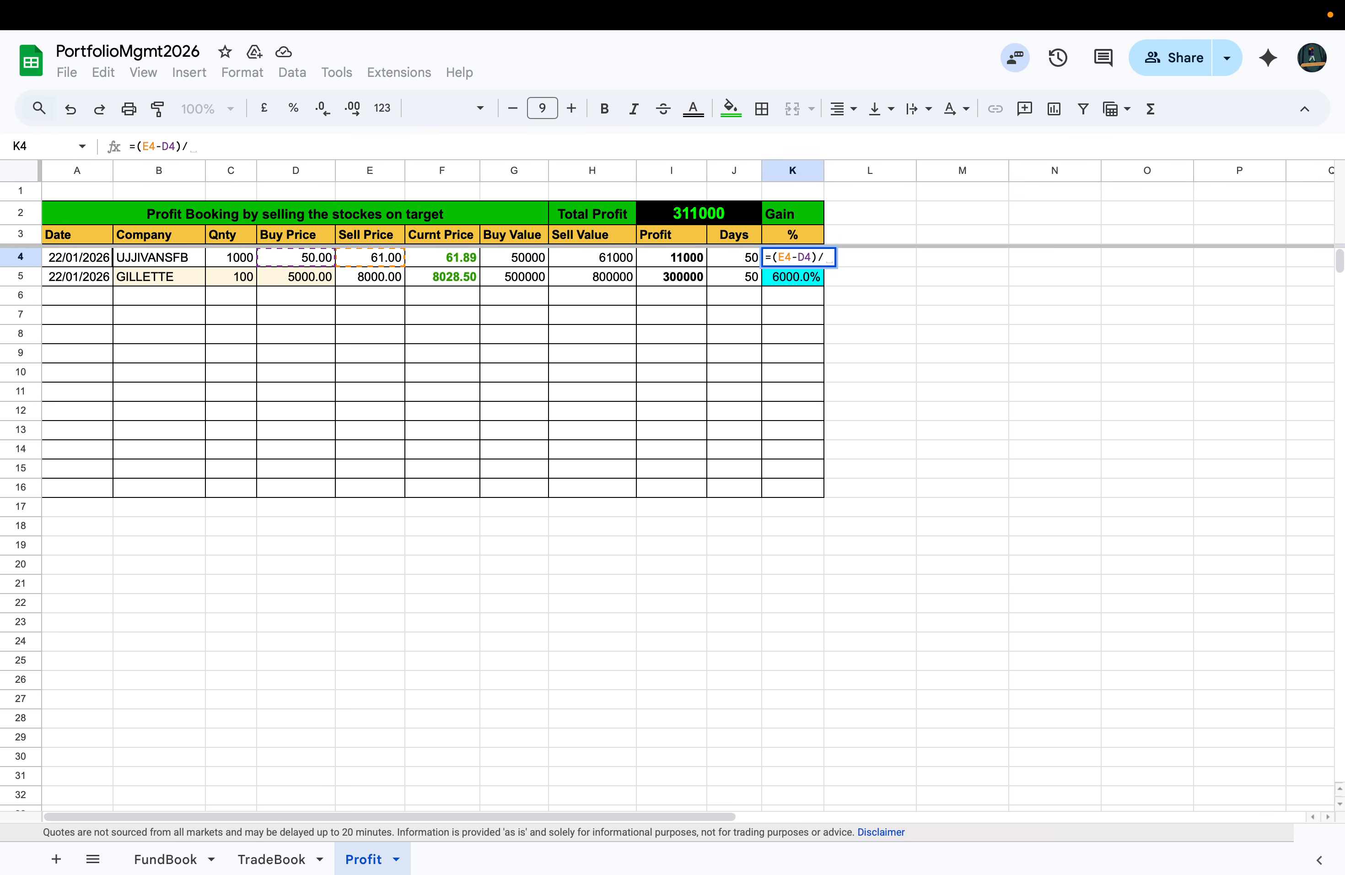
{"action": "type", "text": "D4"}
{"action": "key", "text": "Return"}
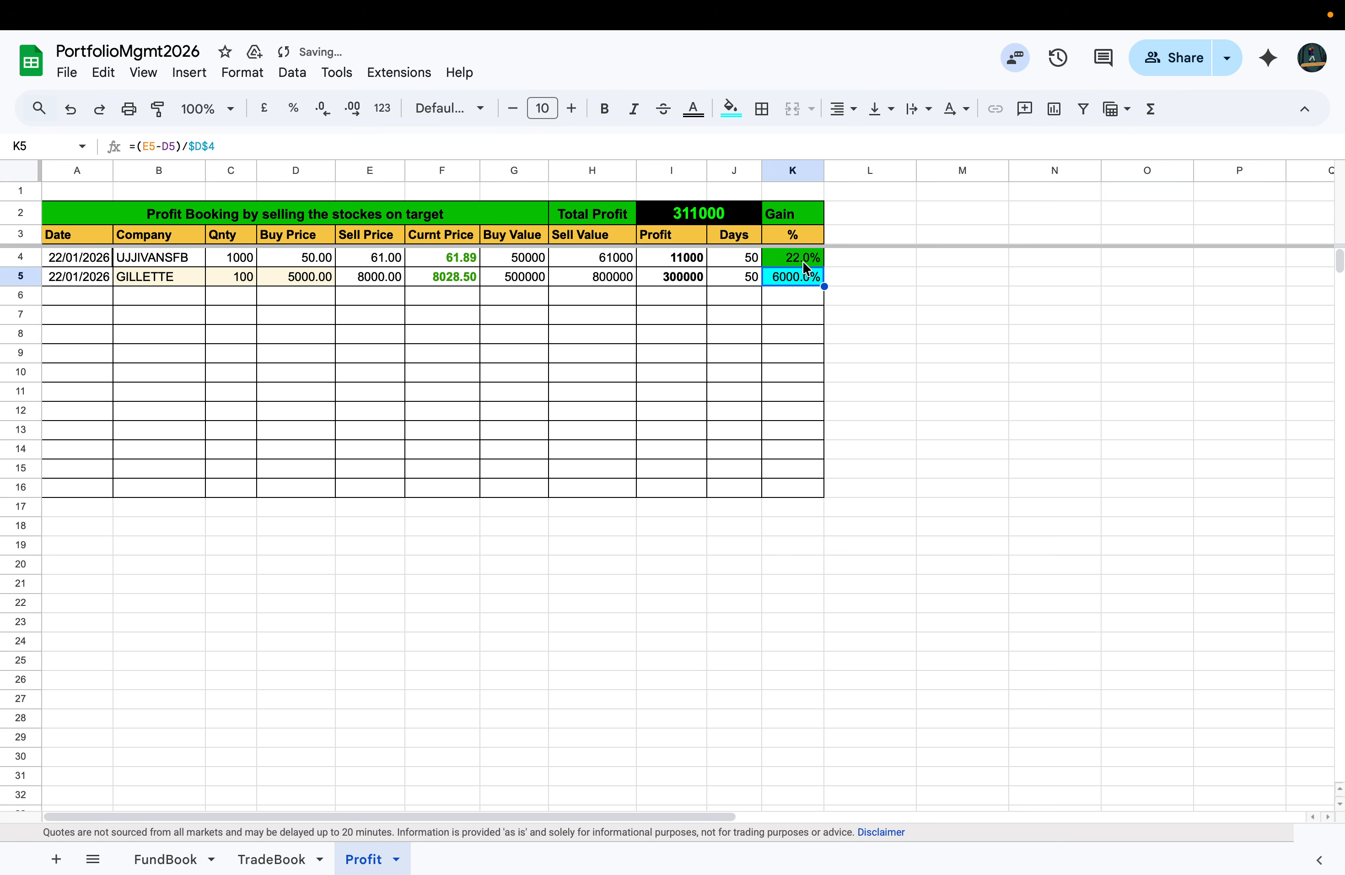
Step: Change GILLETTE's Gain % formula in K5 to =(E5-D5)/D5
{"action": "double_click", "coordinate": [800, 275]}
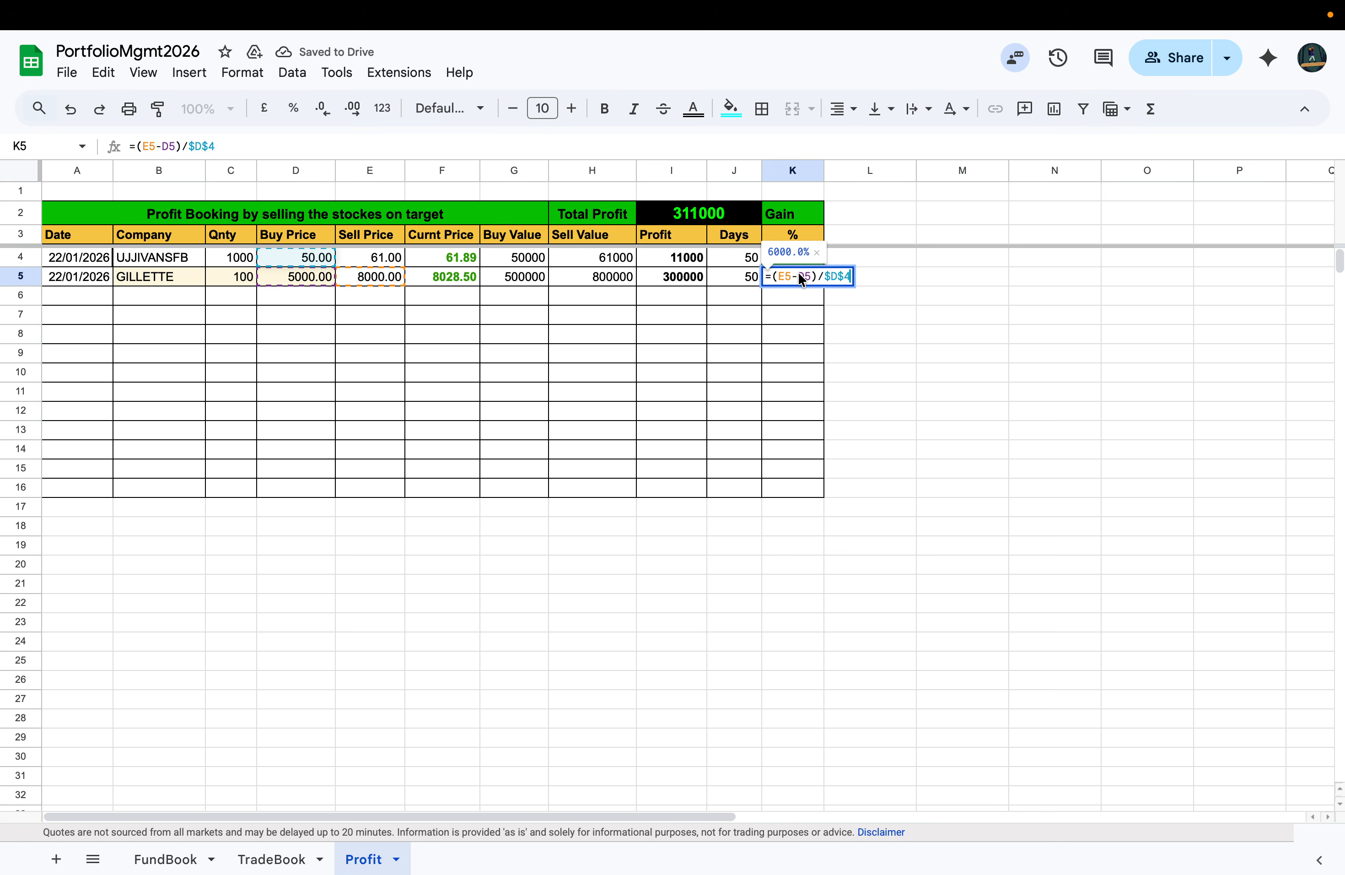
{"action": "key", "text": "BackSpace"}
{"action": "key", "text": "BackSpace"}
{"action": "key", "text": "BackSpace"}
{"action": "key", "text": "BackSpace"}
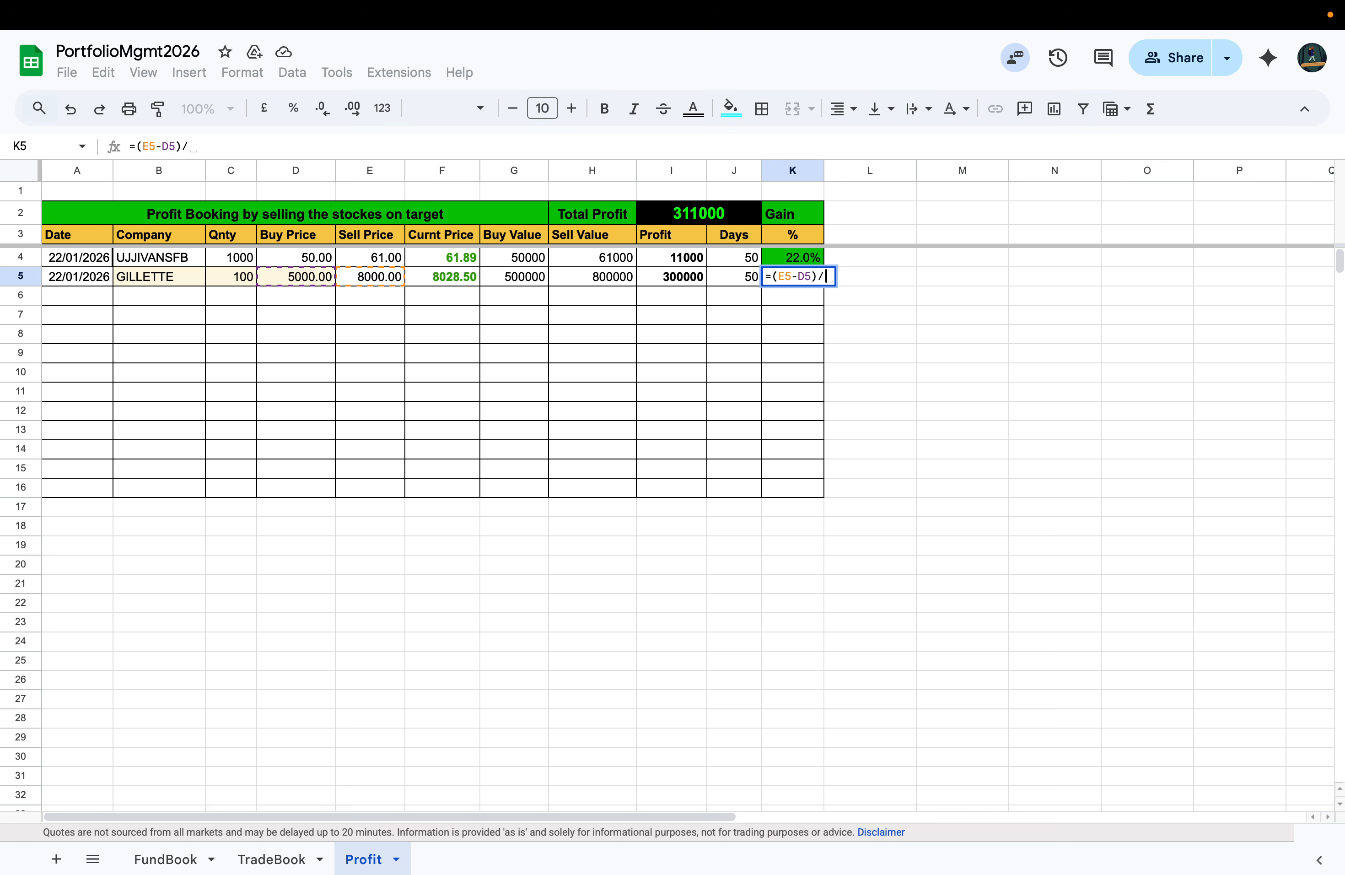
{"action": "type", "text": "D5"}
{"action": "key", "text": "Return"}
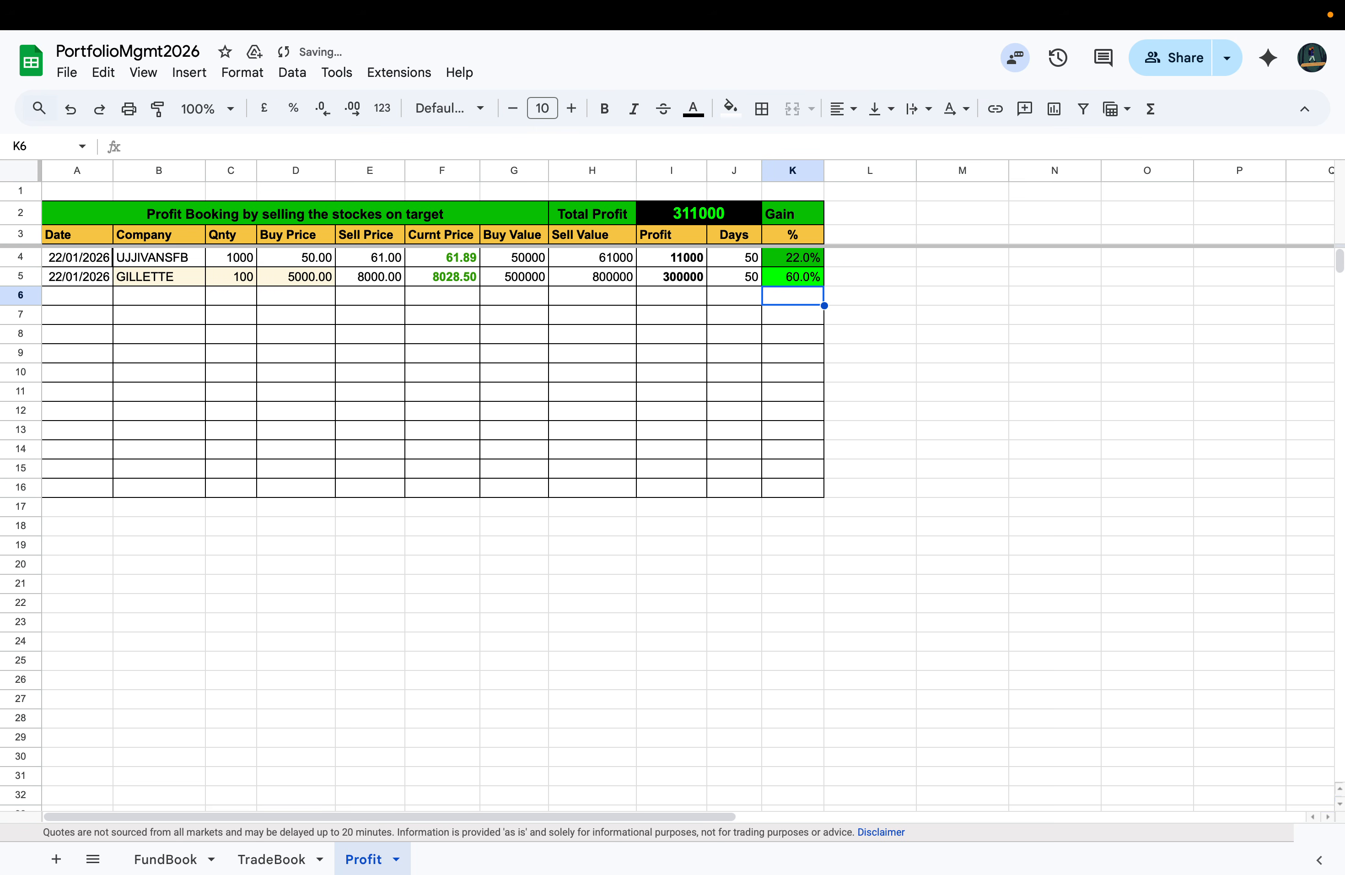
Step: Fill the Gain % formula from K5 down to K8 and accept the suggested version =(E5-D5)/$D$5
{"action": "left_click", "coordinate": [799, 277]}
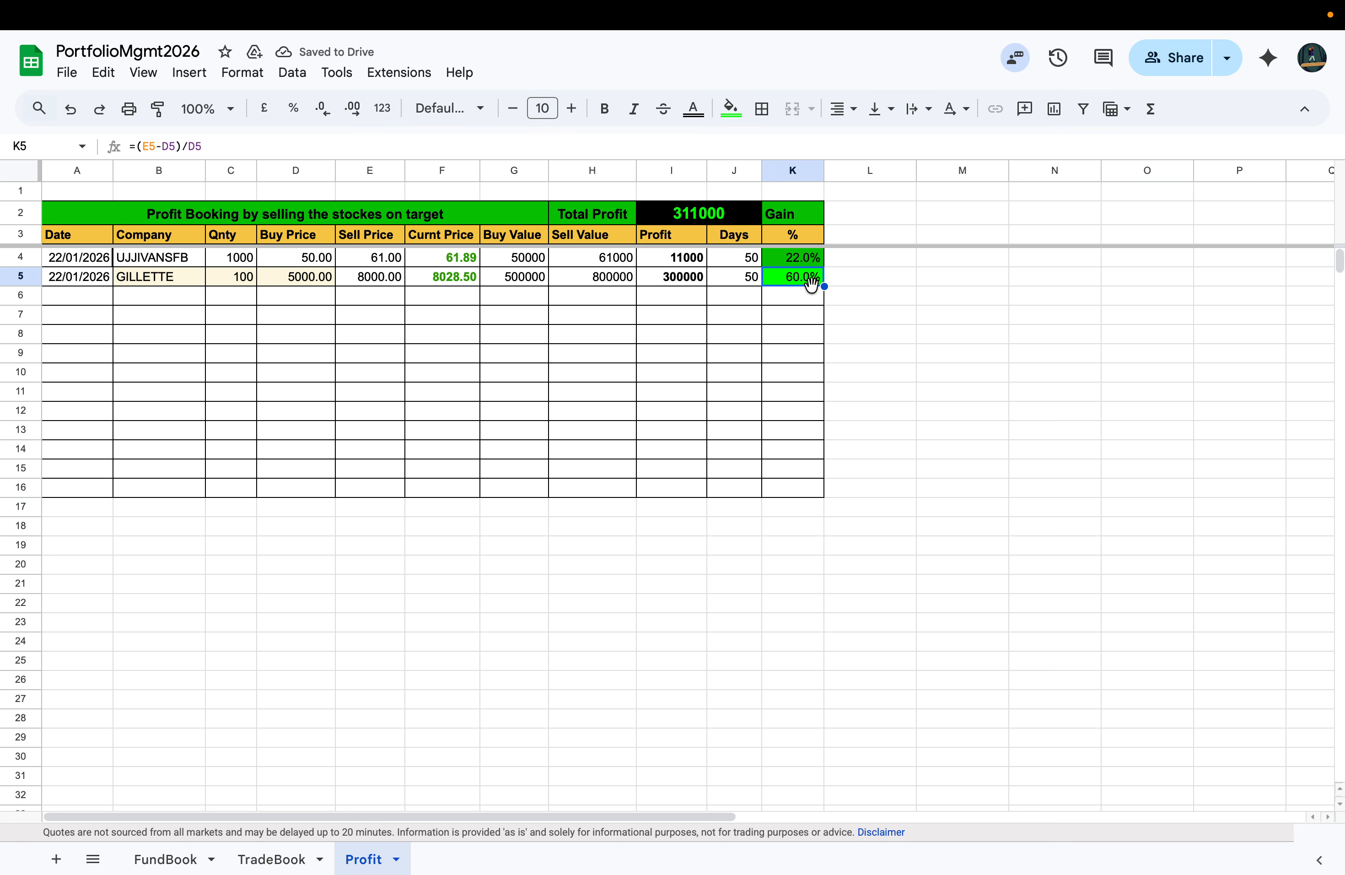
{"action": "left_click_drag", "start_coordinate": [824, 287], "coordinate": [821, 334]}
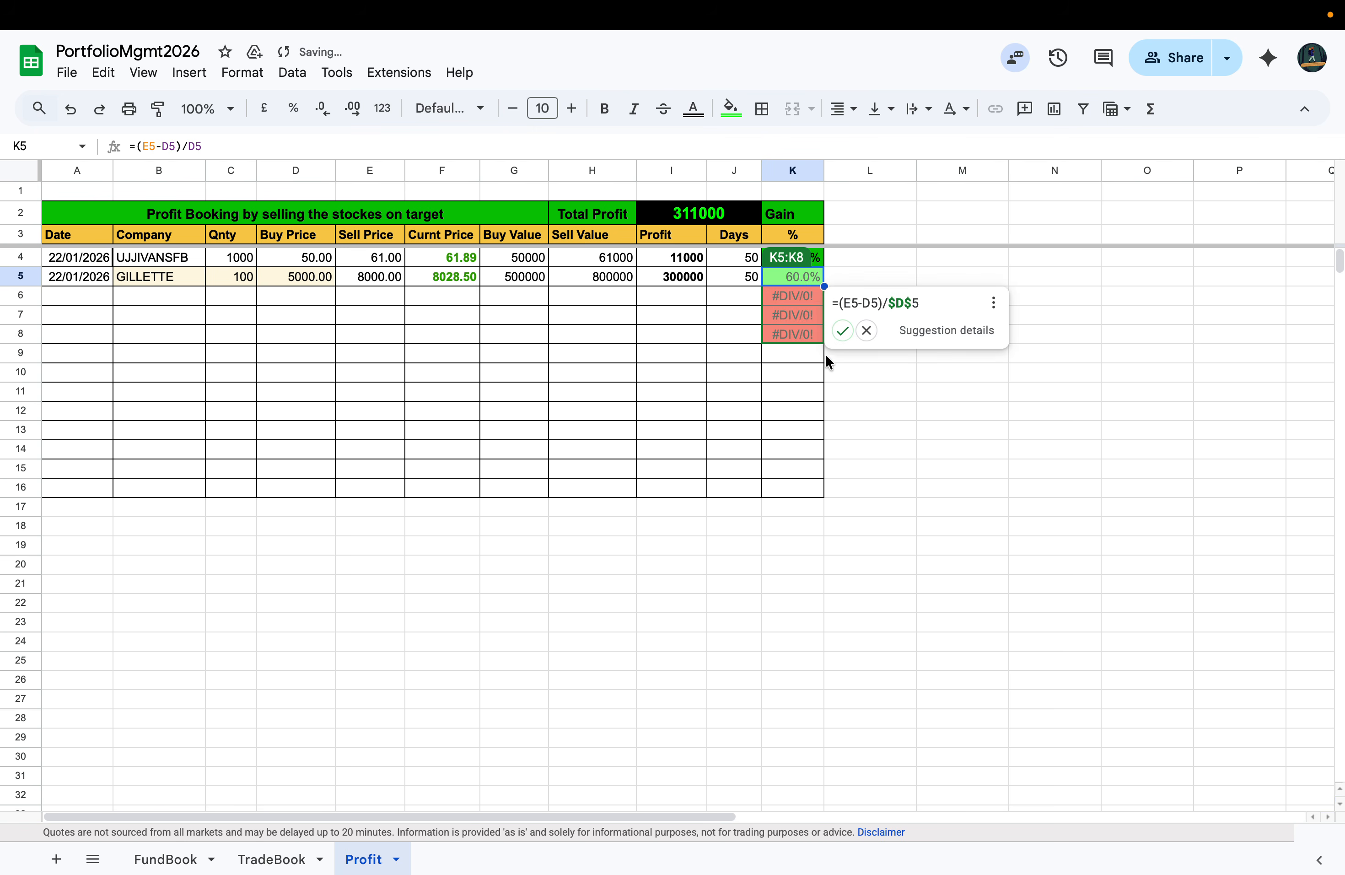
{"action": "left_click", "coordinate": [840, 393]}
{"action": "left_click", "coordinate": [841, 333]}
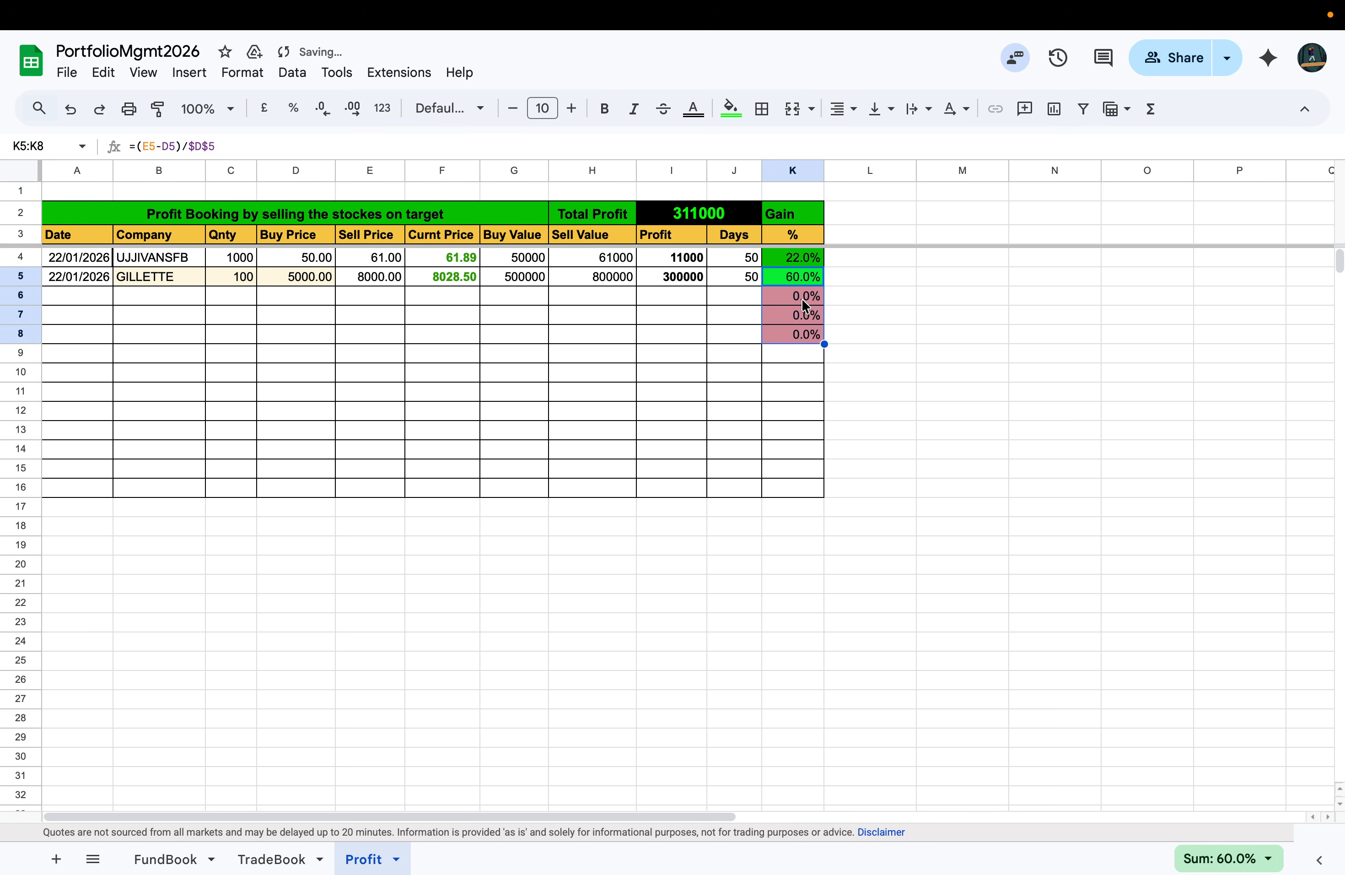
Step: Inspect the filled Gain % formulas in K6, K7 and K8 for their cell references
{"action": "double_click", "coordinate": [801, 301]}
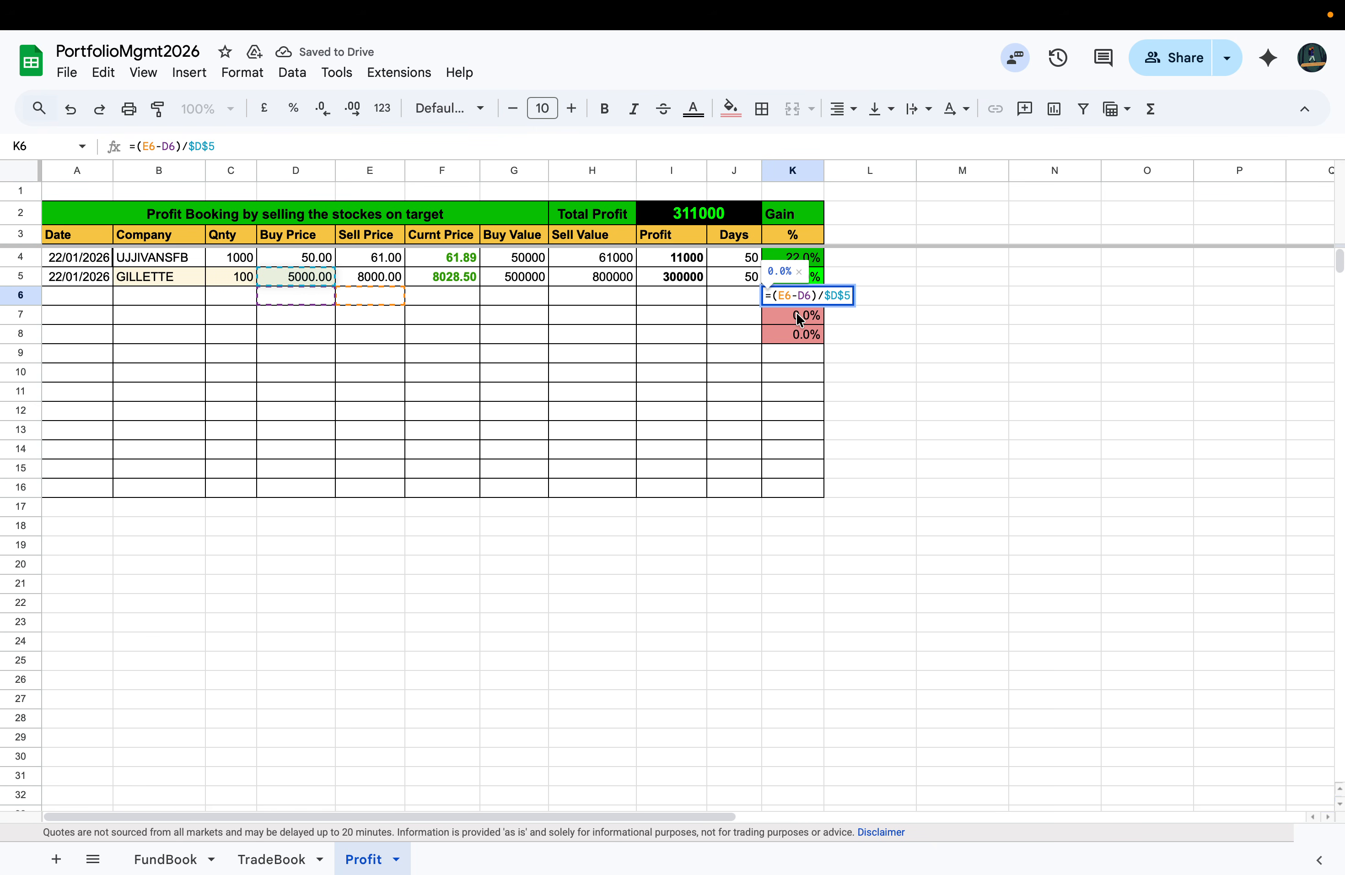
{"action": "double_click", "coordinate": [796, 315]}
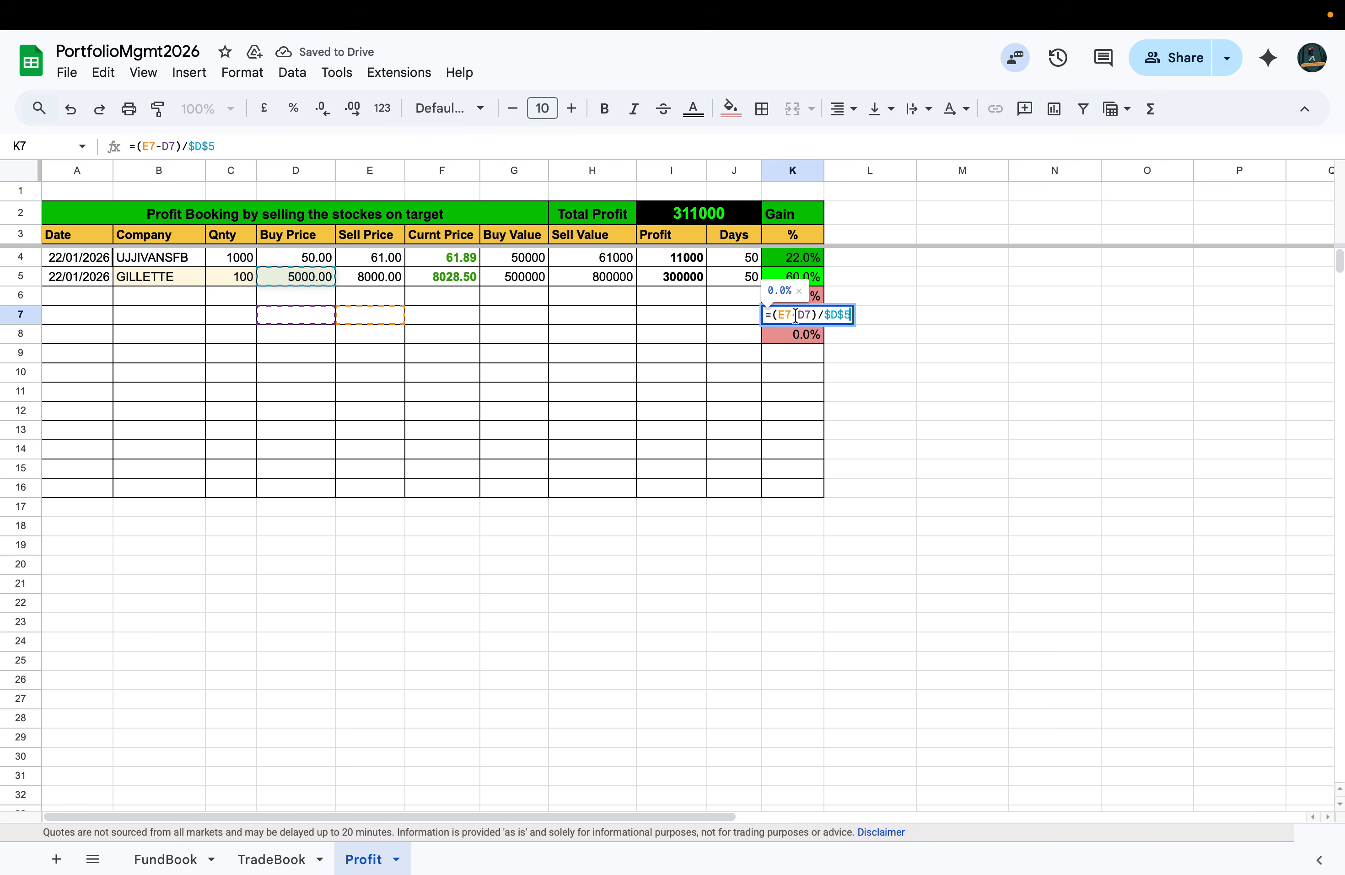
{"action": "double_click", "coordinate": [793, 339]}
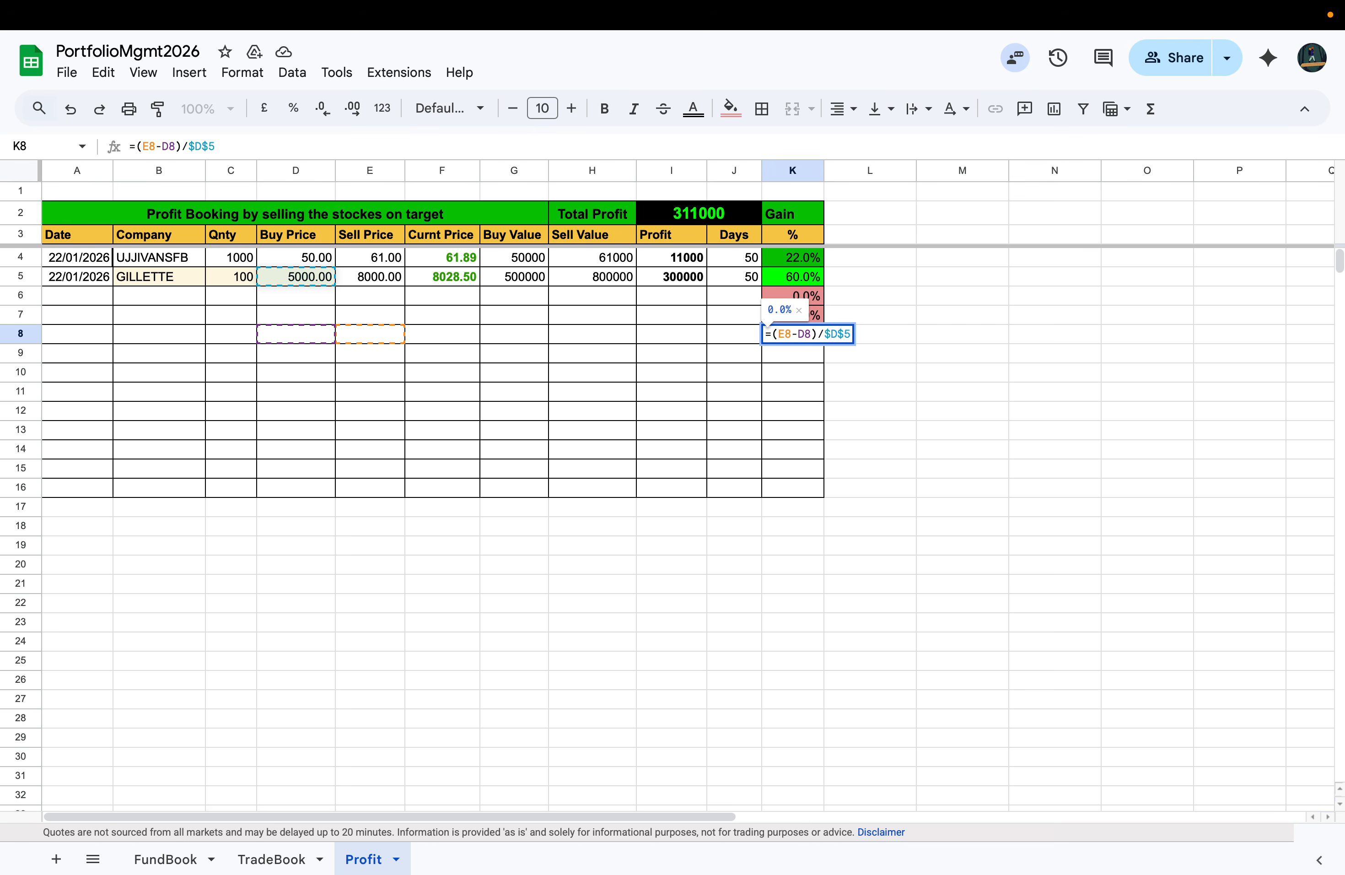
Step: Clear the filled Gain % formulas from K6:K8
{"action": "left_click", "coordinate": [809, 392]}
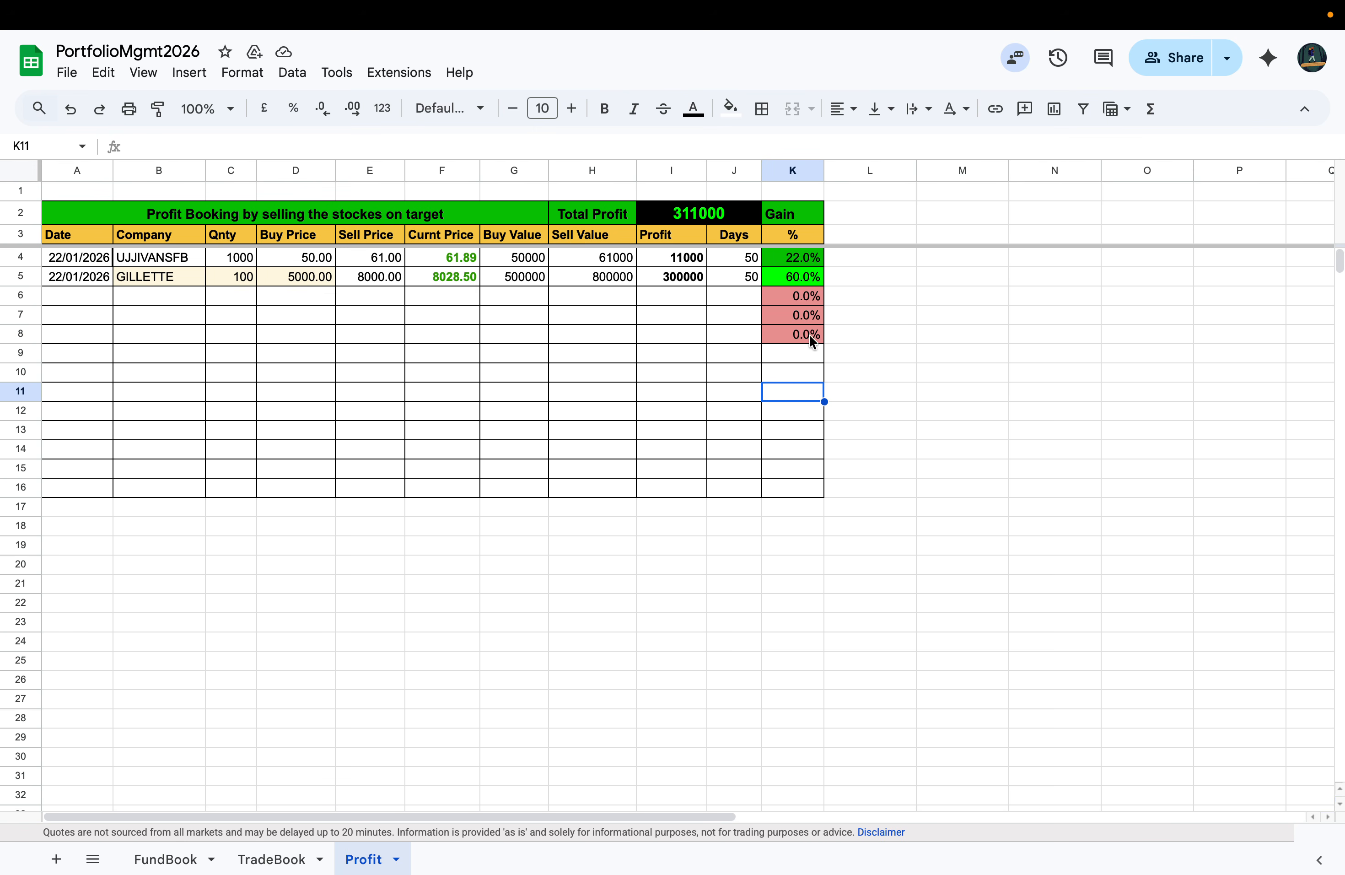
{"action": "left_click_drag", "start_coordinate": [807, 296], "coordinate": [806, 338]}
{"action": "key", "text": "Delete"}
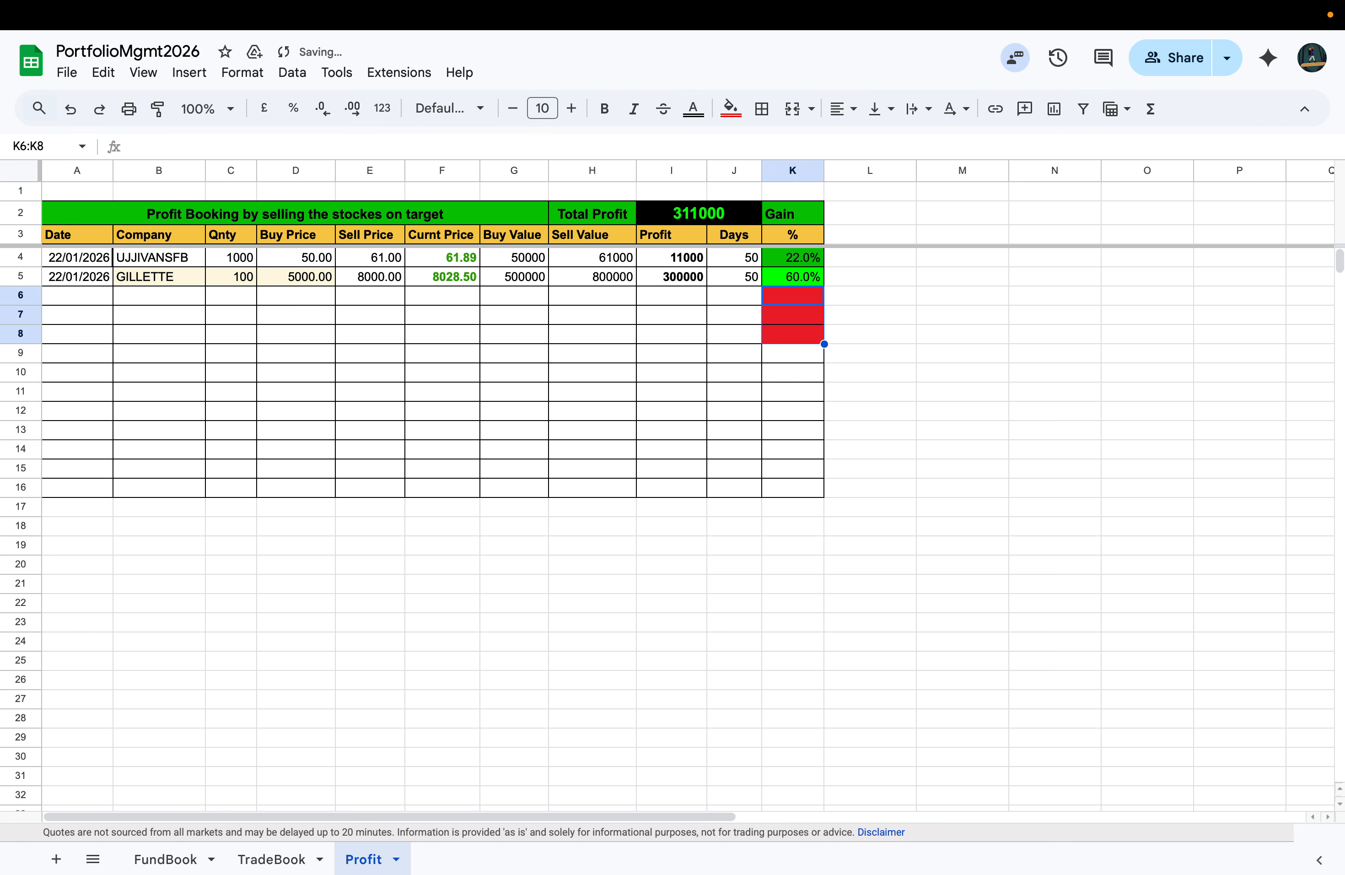
{"action": "left_click", "coordinate": [669, 353]}
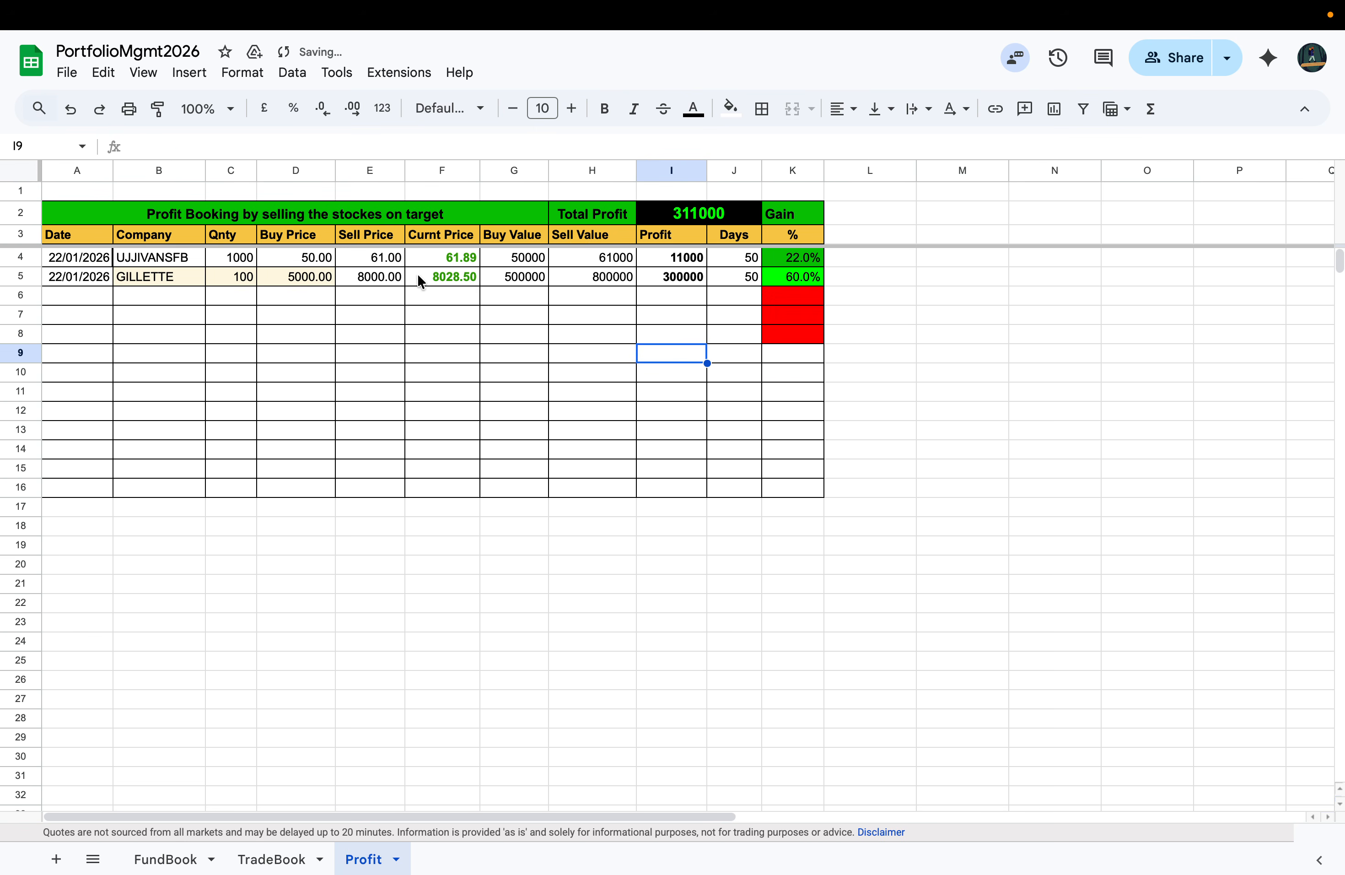
Step: Fill GILLETTE's formulas from F5:K5 down to row 9 and check the resulting Gain % formula in K6
{"action": "left_click_drag", "start_coordinate": [428, 277], "coordinate": [773, 275]}
{"action": "left_click_drag", "start_coordinate": [811, 289], "coordinate": [817, 355]}
{"action": "left_click", "coordinate": [806, 418]}
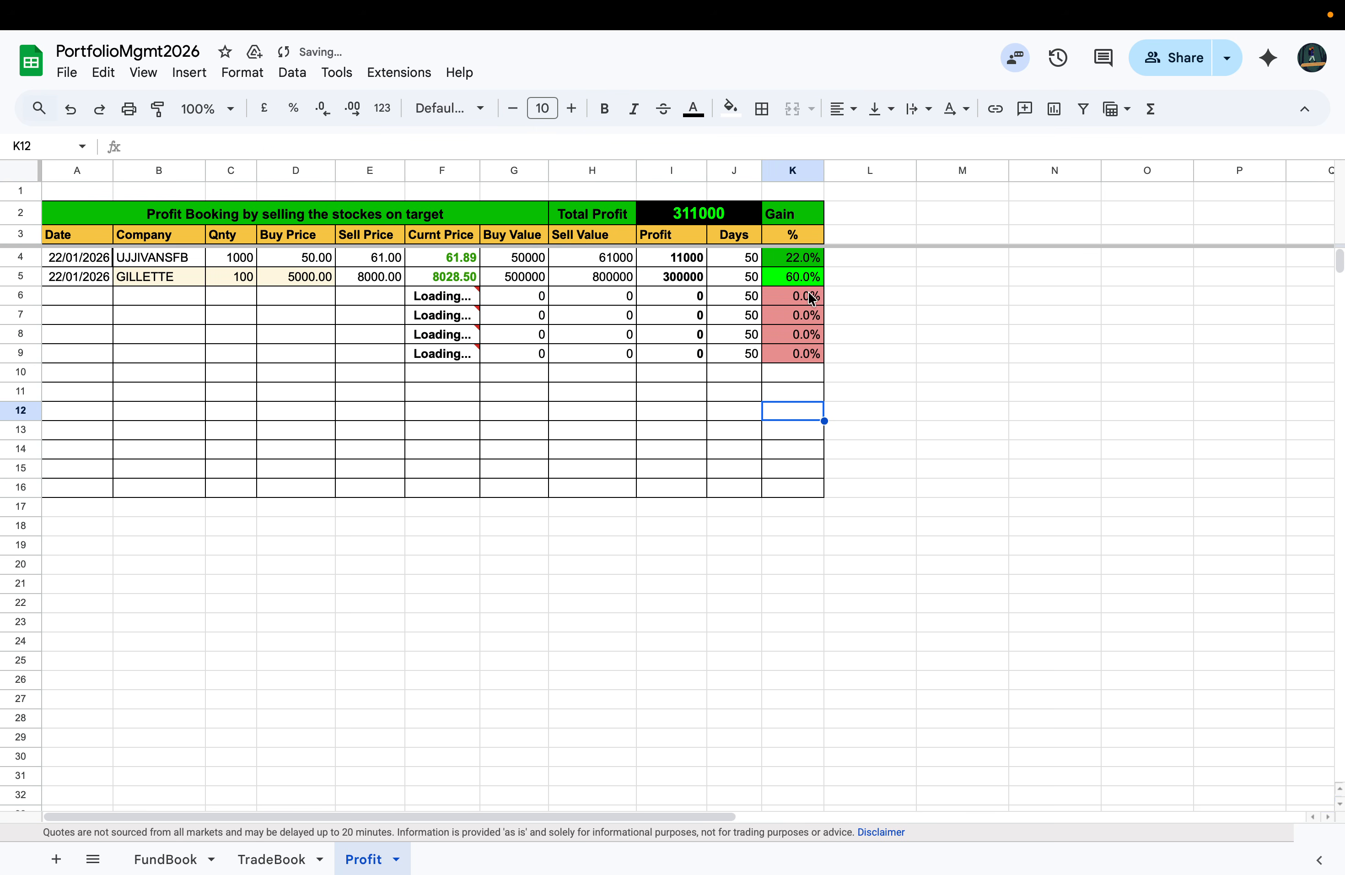
{"action": "double_click", "coordinate": [798, 304]}
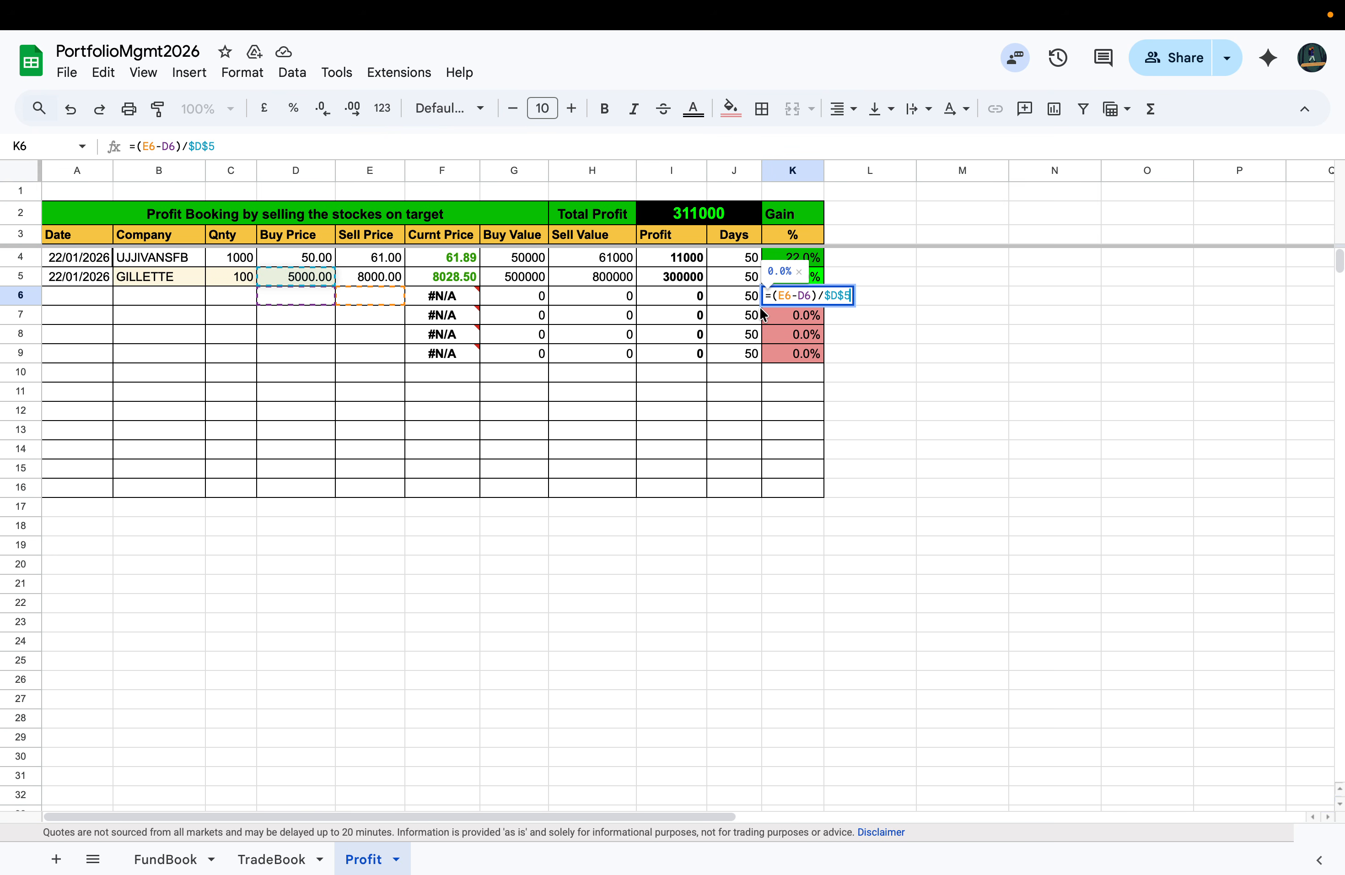
Step: Enter a test Buy Price of 1 and Sell Price of 1 in row 6
{"action": "left_click", "coordinate": [321, 303]}
{"action": "type", "text": "1"}
{"action": "key", "text": "Tab"}
{"action": "type", "text": "1"}
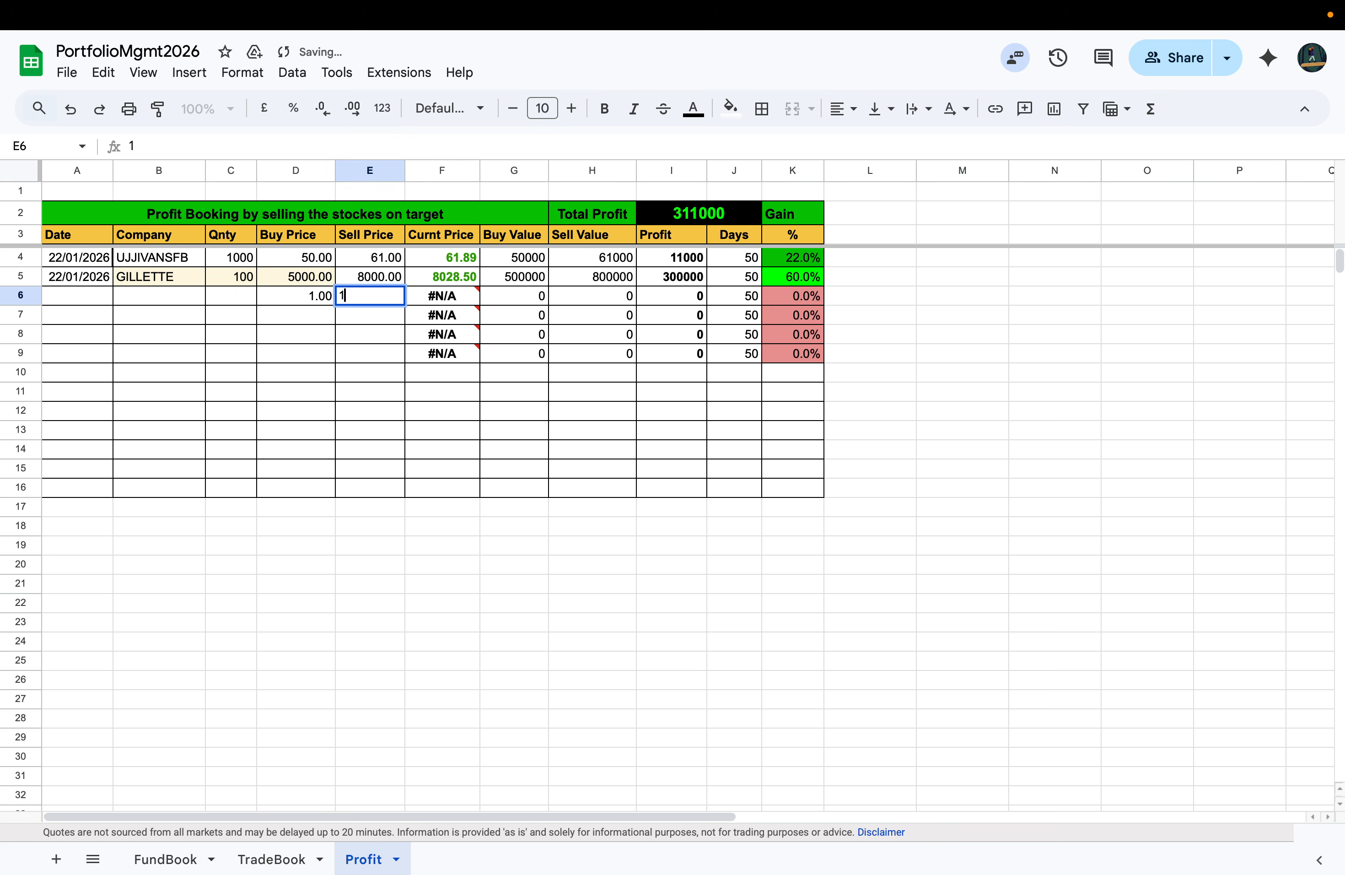
{"action": "left_click", "coordinate": [414, 372]}
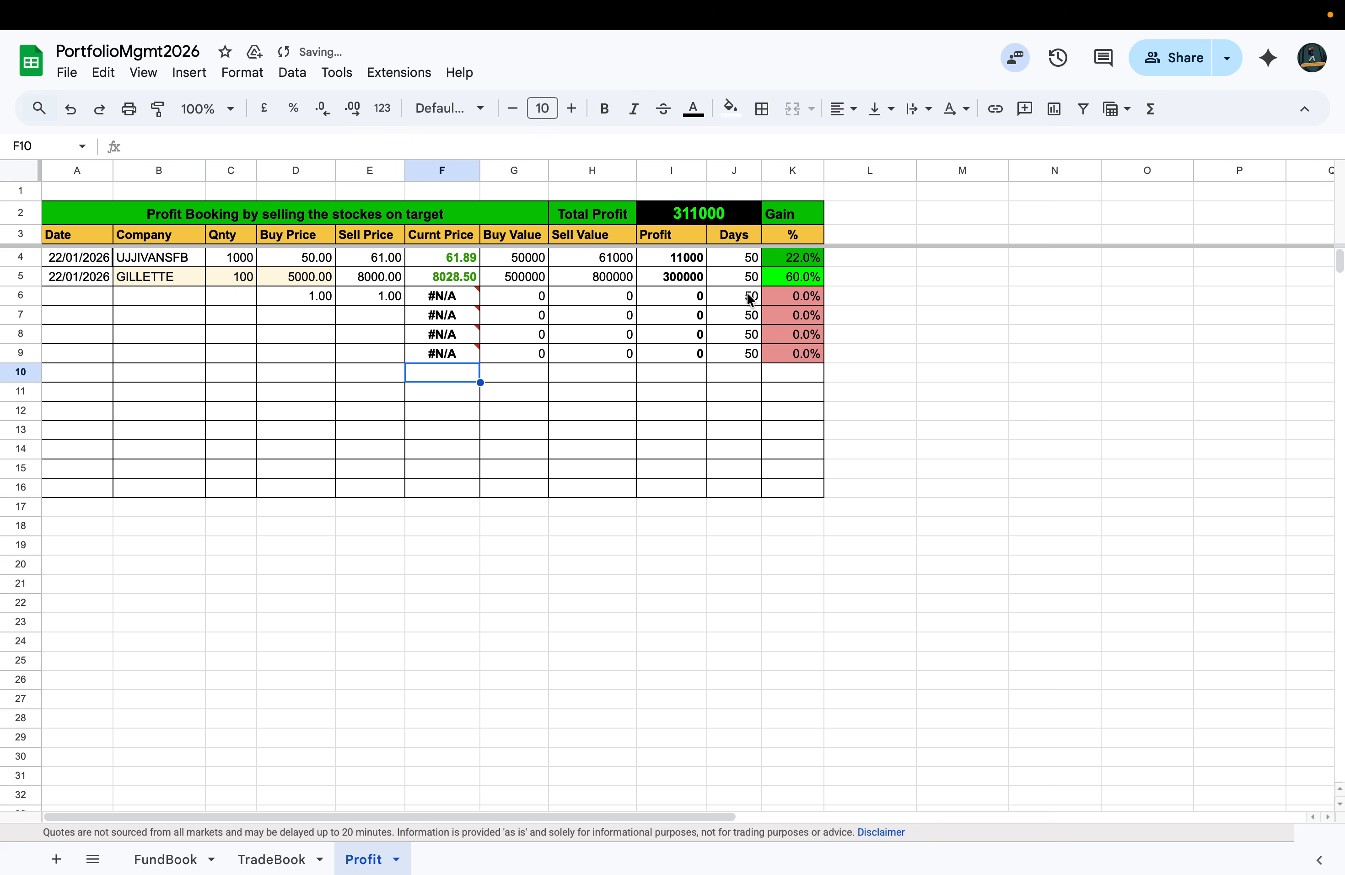
Step: Compare the cell references in the Gain % formulas of K6 and K4
{"action": "left_click", "coordinate": [774, 299]}
{"action": "double_click", "coordinate": [774, 300]}
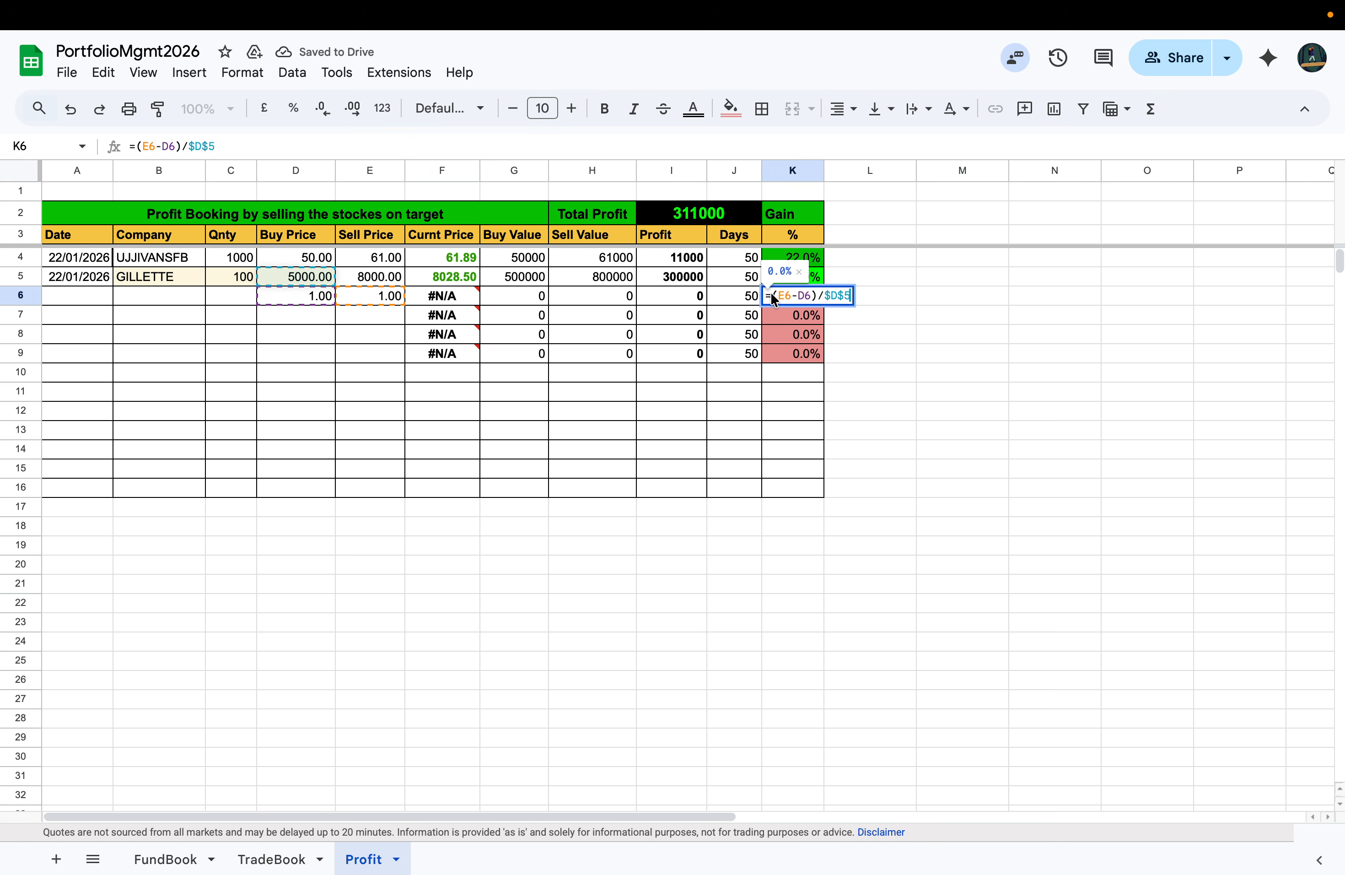
{"action": "left_click", "coordinate": [954, 284]}
{"action": "double_click", "coordinate": [811, 256]}
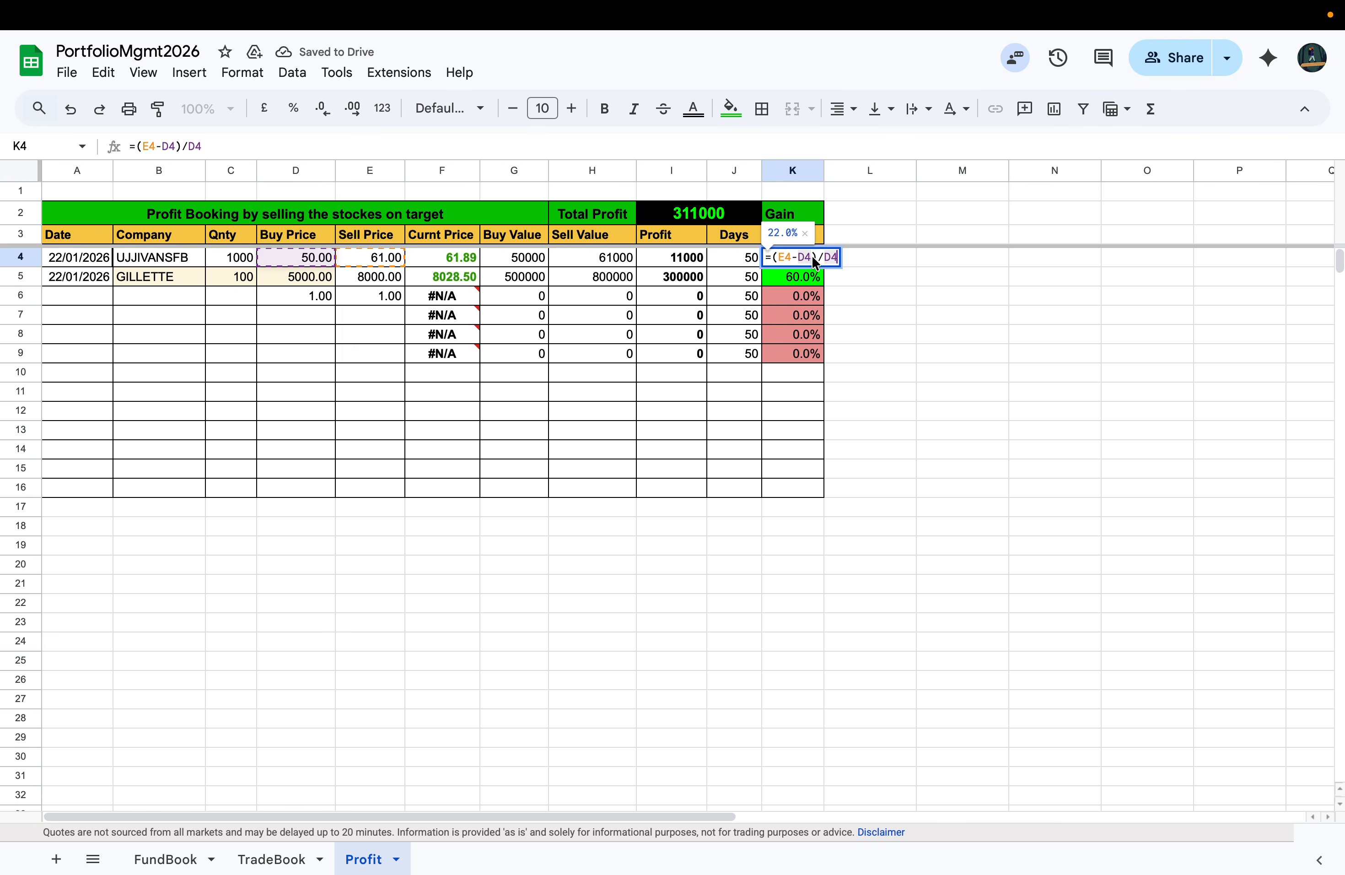
{"action": "left_click", "coordinate": [863, 284]}
{"action": "left_click", "coordinate": [795, 257]}
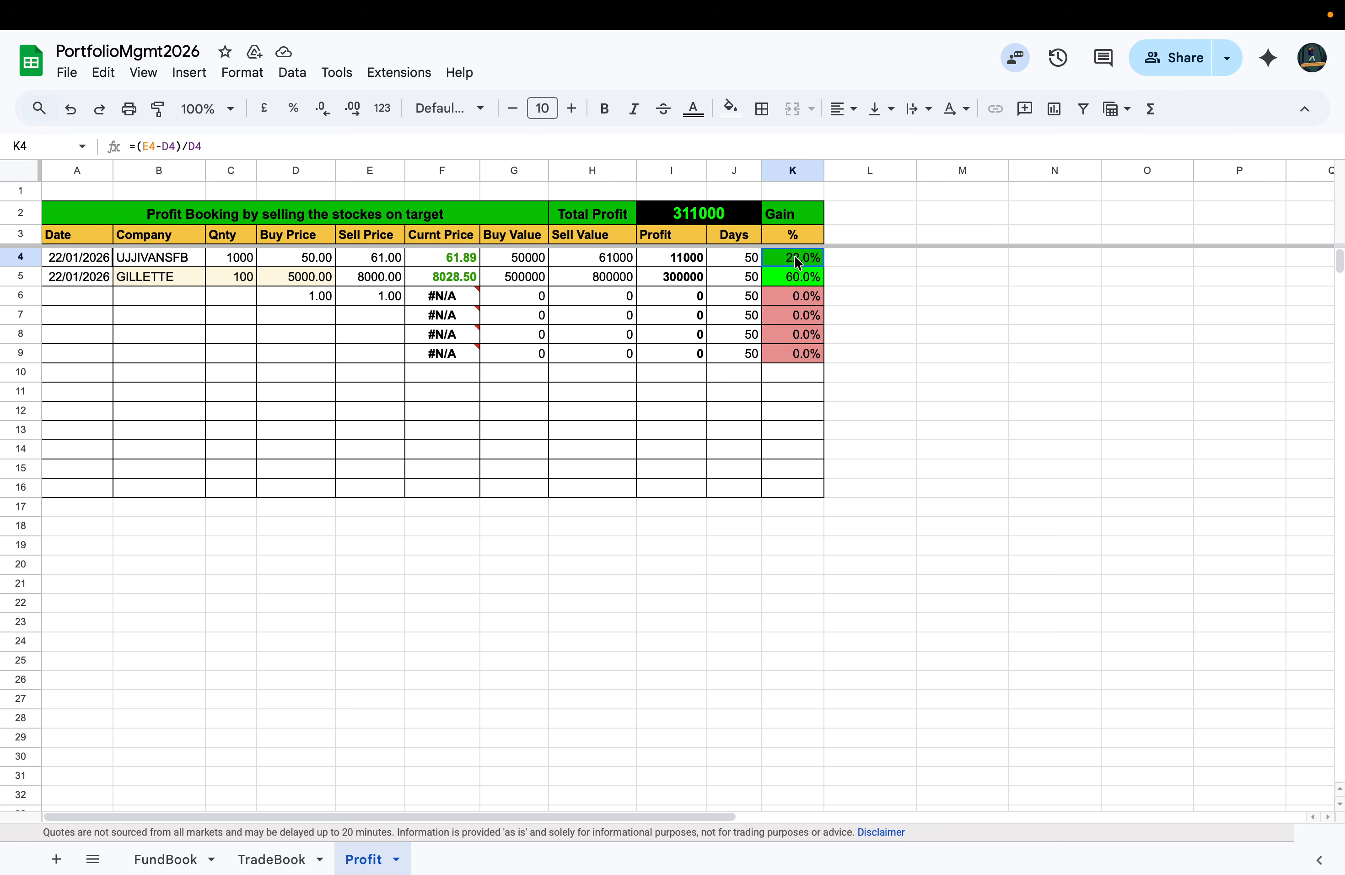
{"action": "double_click", "coordinate": [795, 256]}
{"action": "left_click", "coordinate": [880, 334]}
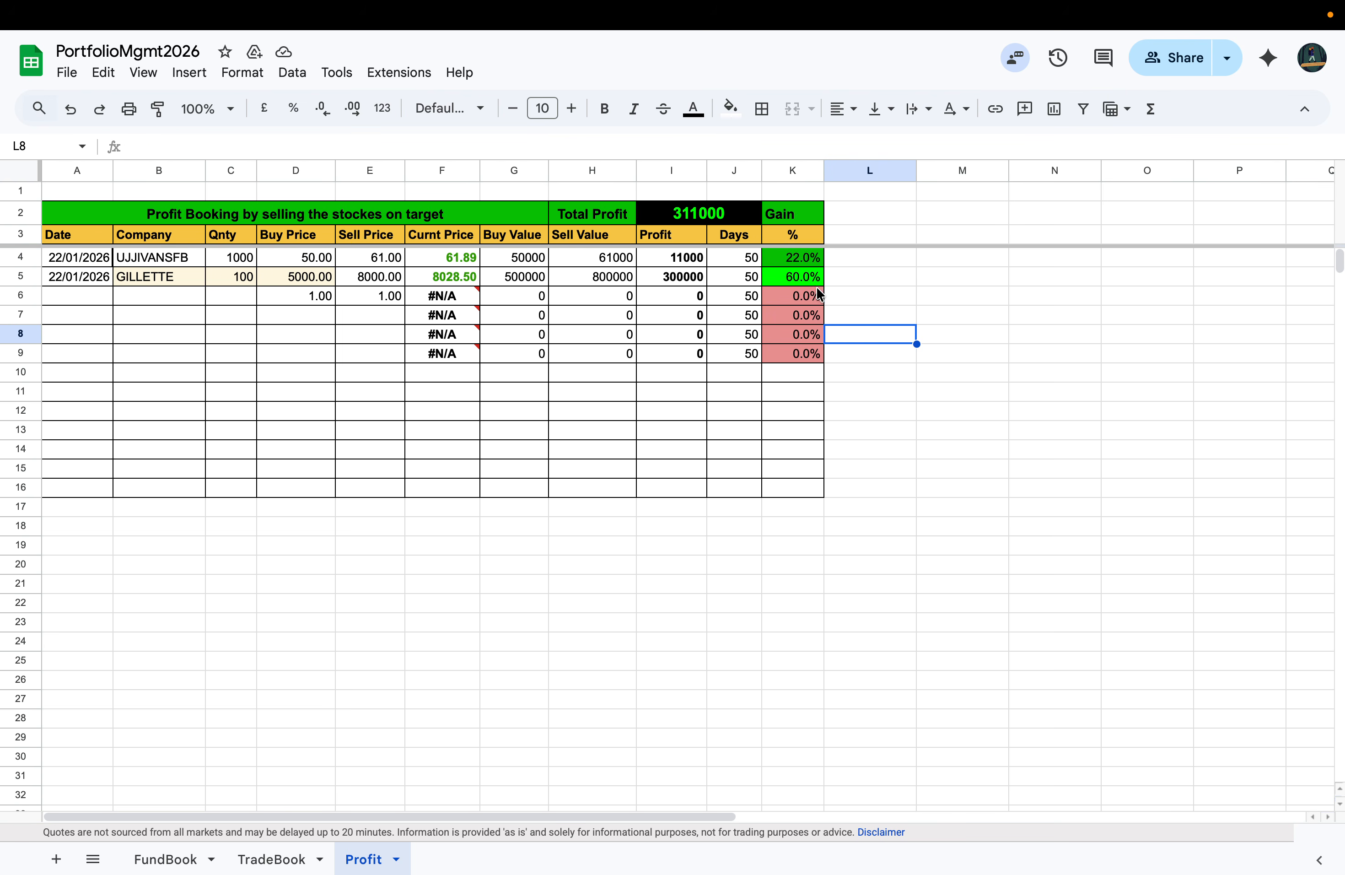
Step: Fill the Gain % formula from K4 down to K10 and reject the suggested absolute-reference version
{"action": "left_click", "coordinate": [809, 264]}
{"action": "left_click_drag", "start_coordinate": [825, 268], "coordinate": [821, 379]}
{"action": "left_click", "coordinate": [864, 373]}
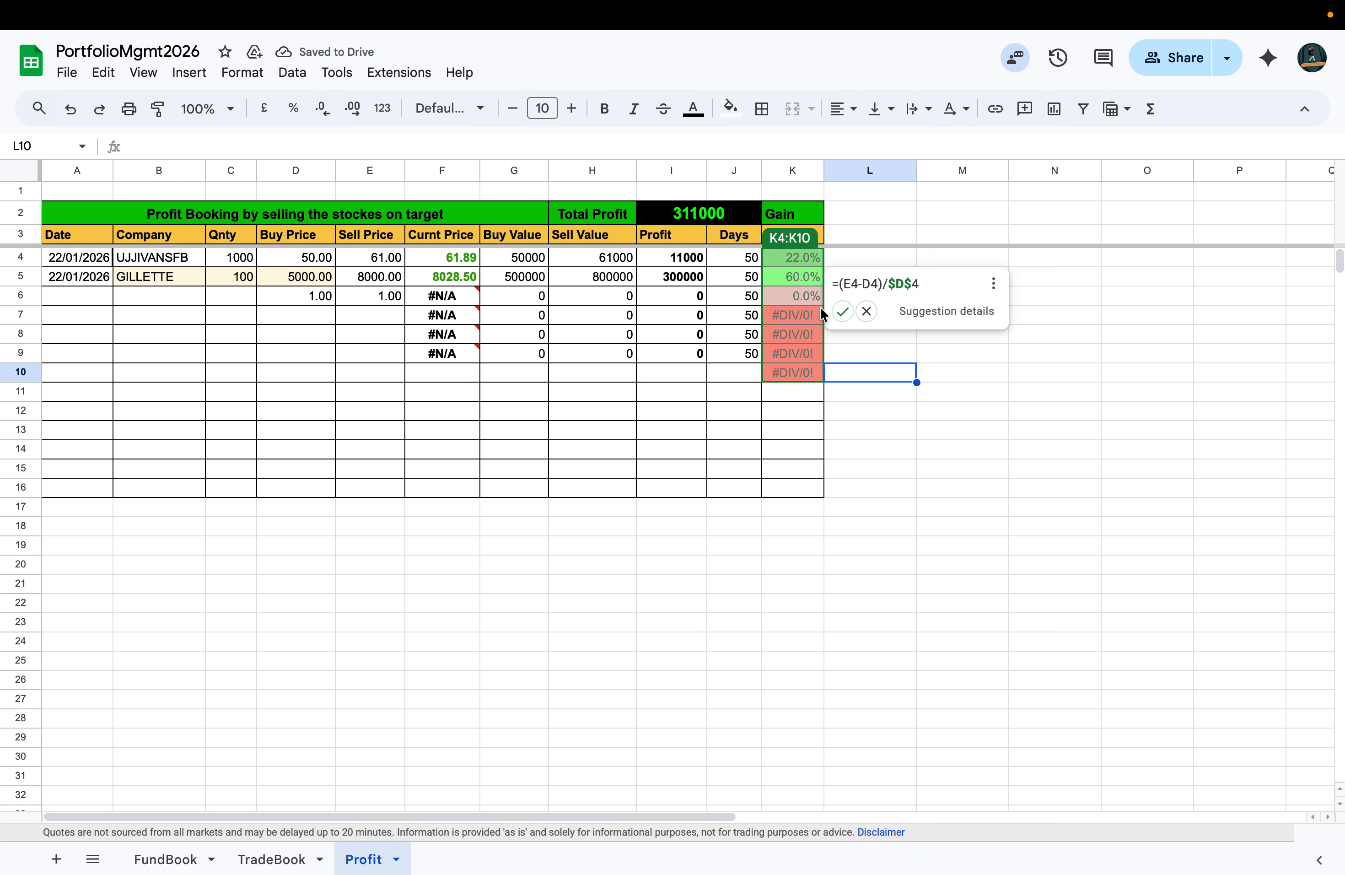
{"action": "left_click", "coordinate": [866, 313]}
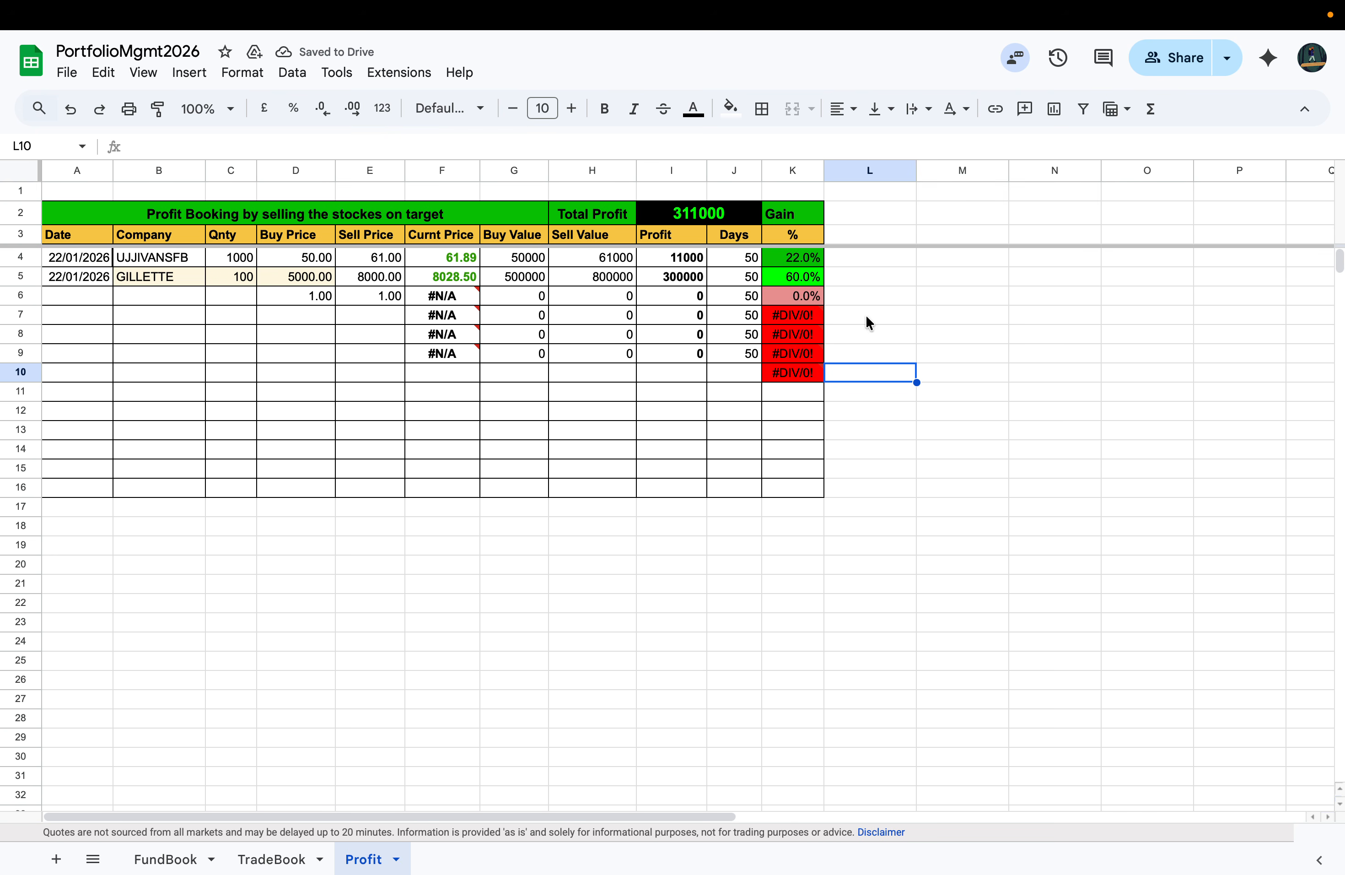
Step: Inspect the Gain % formulas in K5, K6, K7 and K10 for their row references
{"action": "double_click", "coordinate": [796, 278]}
{"action": "double_click", "coordinate": [795, 299]}
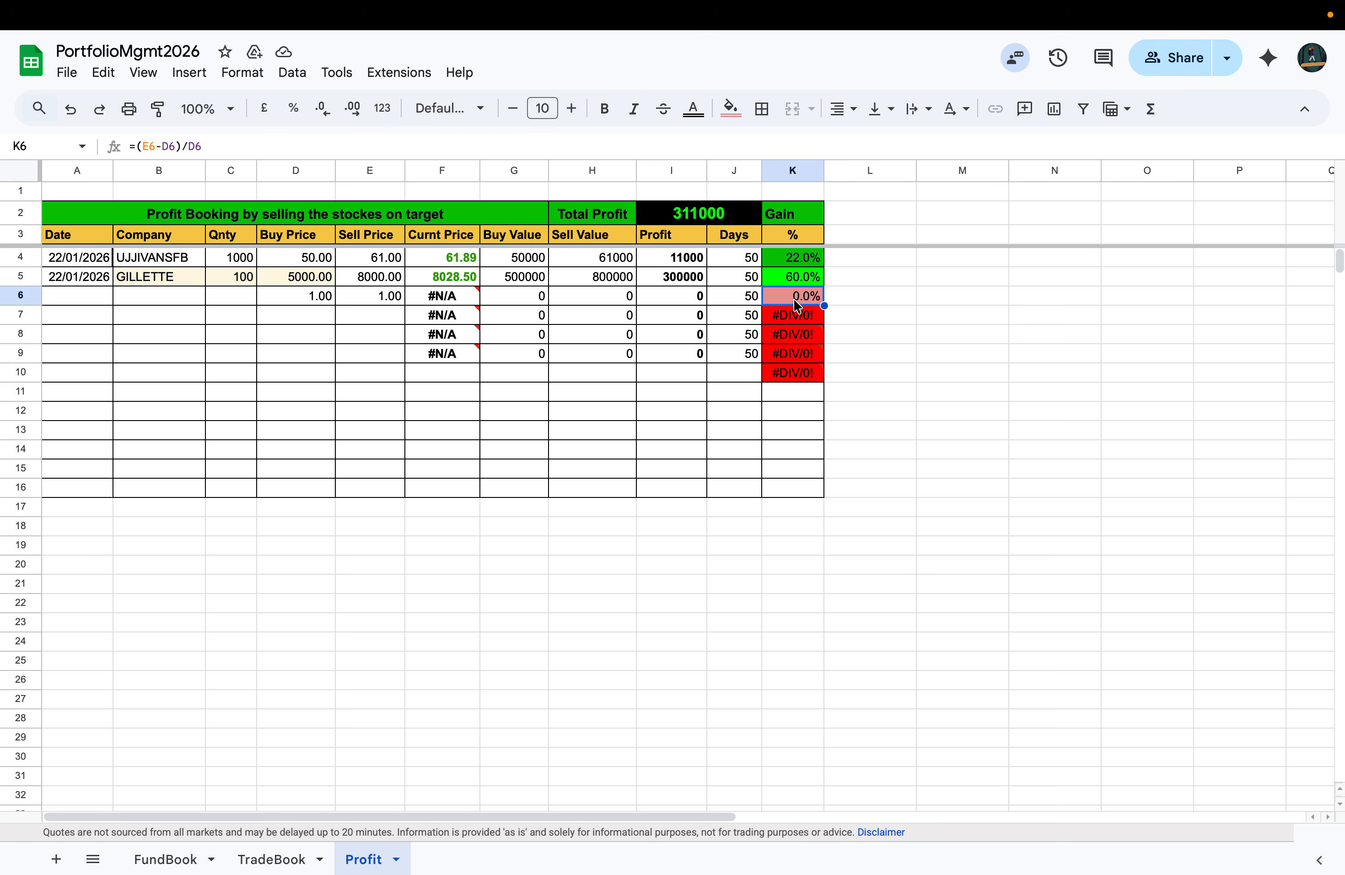
{"action": "double_click", "coordinate": [795, 322]}
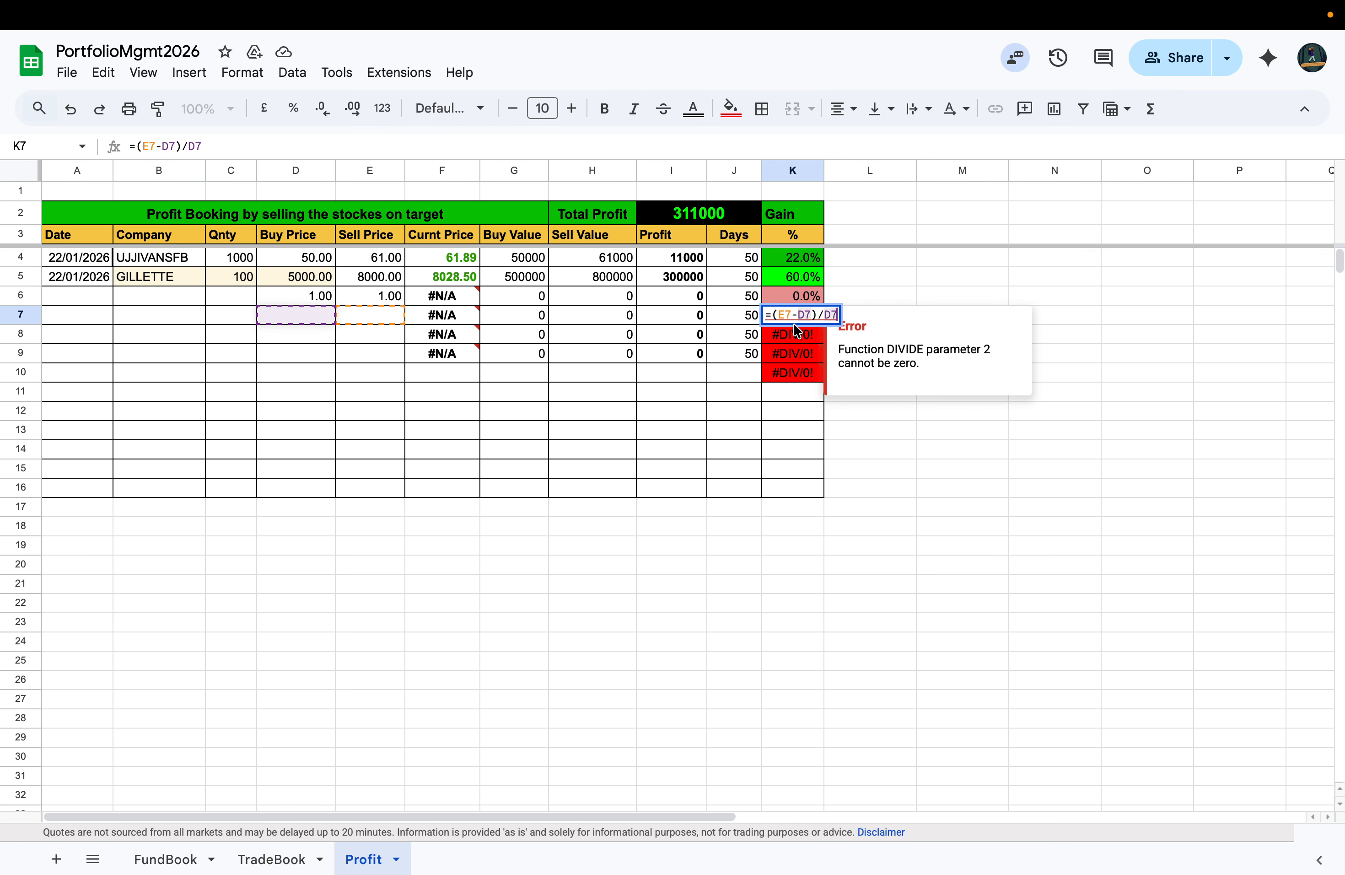
{"action": "double_click", "coordinate": [795, 374]}
{"action": "left_click", "coordinate": [795, 404]}
Step: Clear the Gain % formulas from K6:K11
{"action": "left_click_drag", "start_coordinate": [795, 395], "coordinate": [798, 294]}
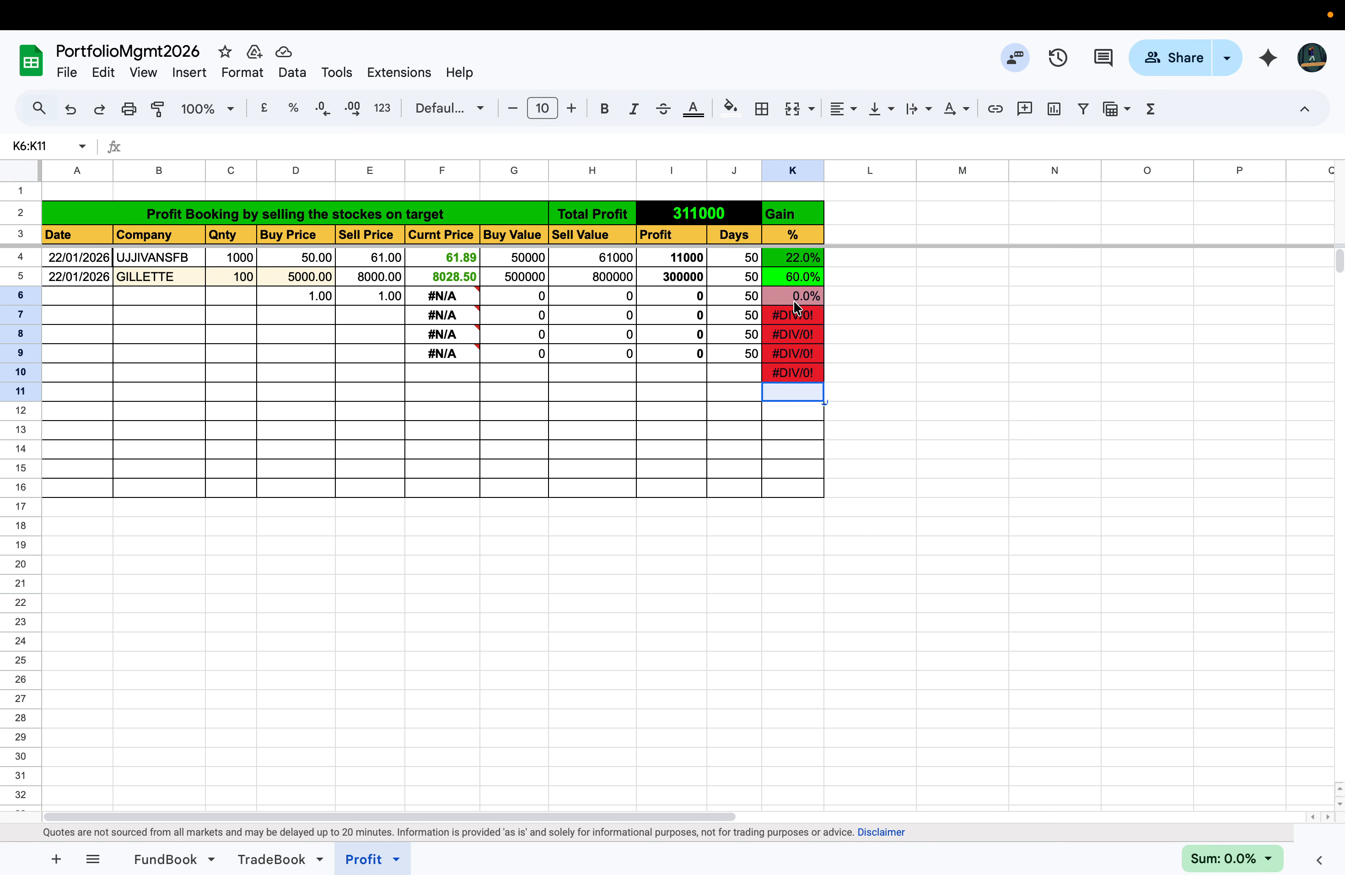
{"action": "key", "text": "Delete"}
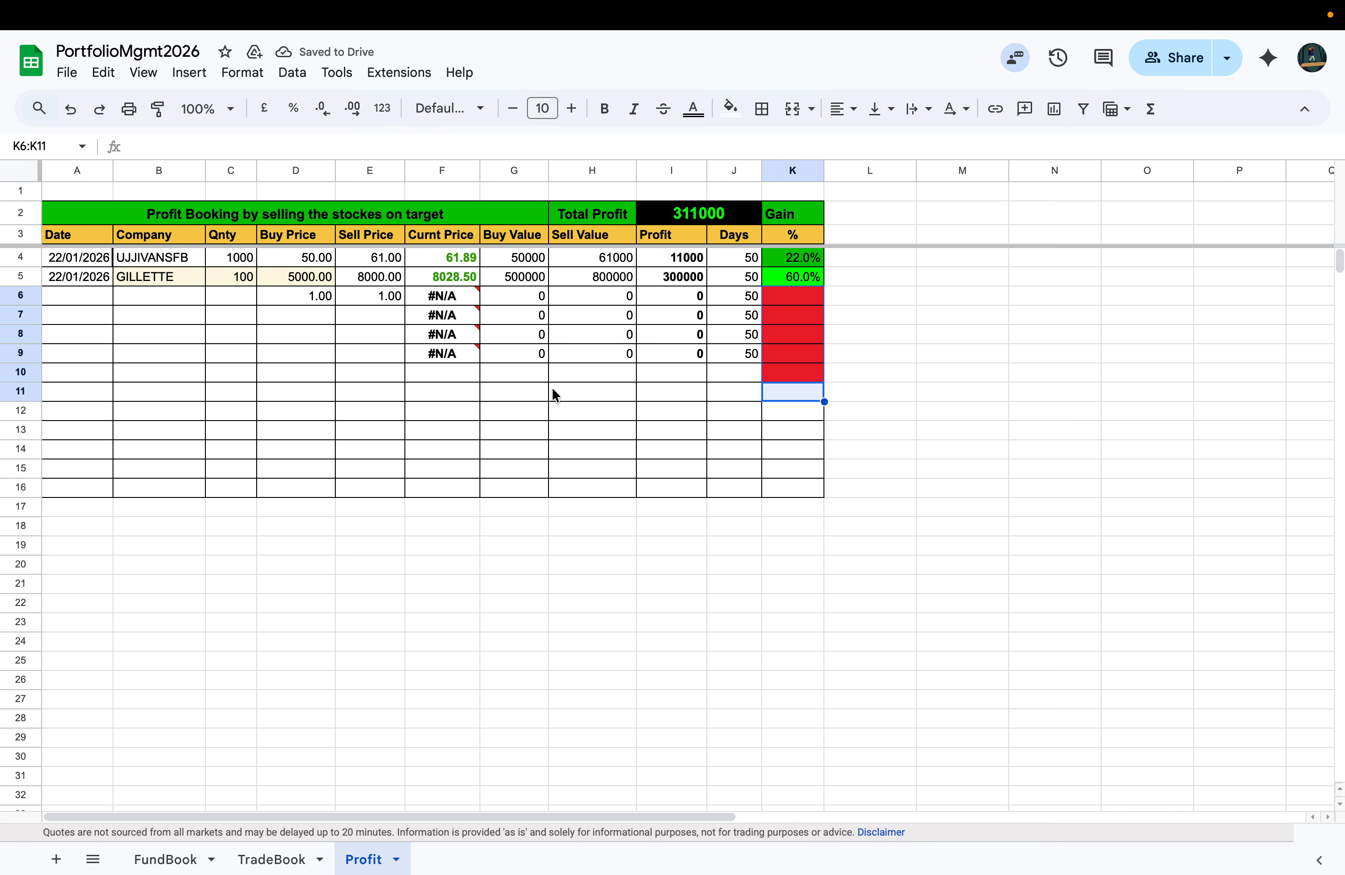
{"action": "left_click", "coordinate": [770, 451]}
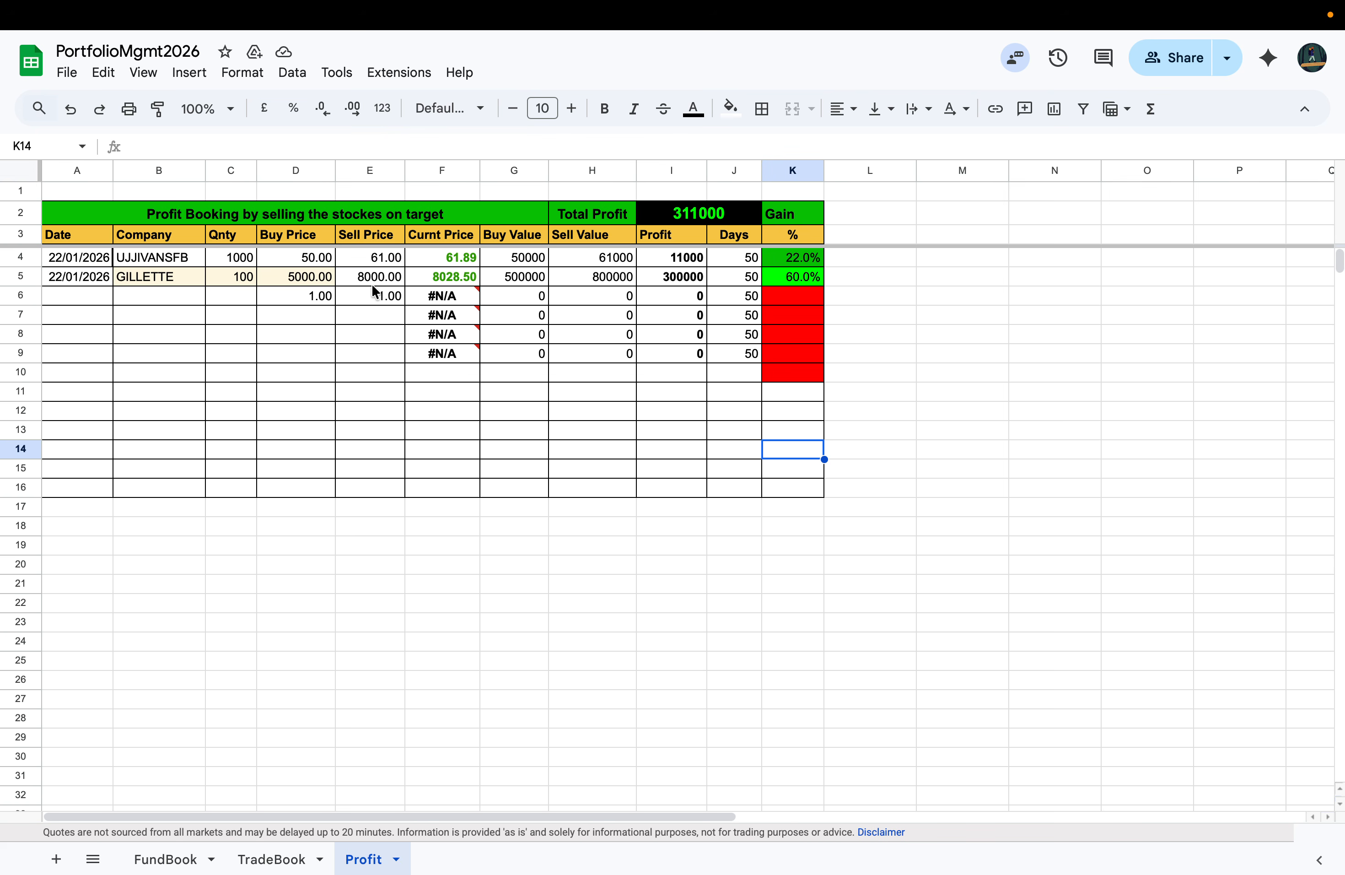
Step: Set GILLETTE's sold quantity in C5 to 20
{"action": "left_click", "coordinate": [235, 281]}
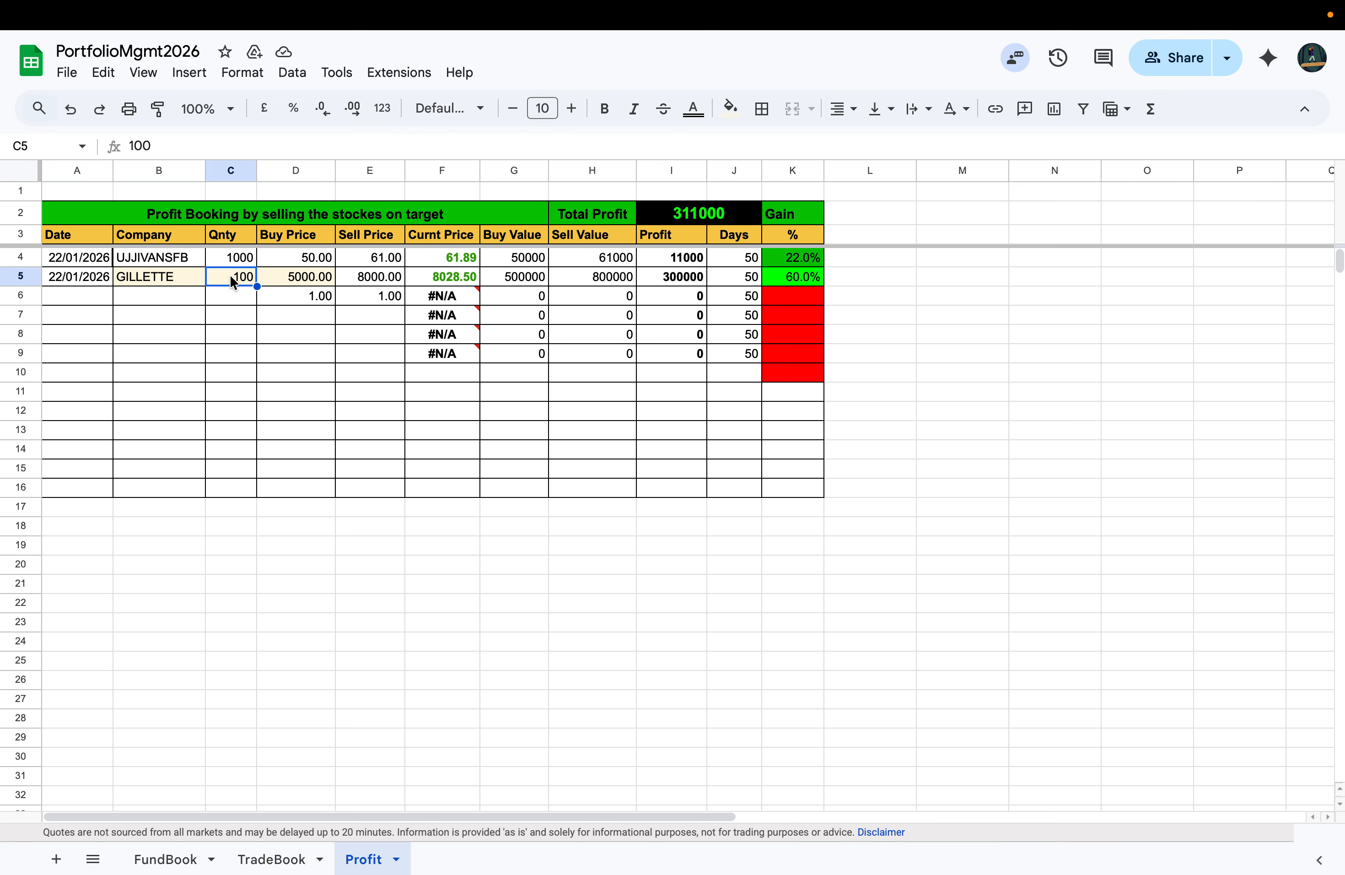
{"action": "key", "text": "BackSpace"}
{"action": "type", "text": "5"}
{"action": "type", "text": "20"}
{"action": "key", "text": "Return"}
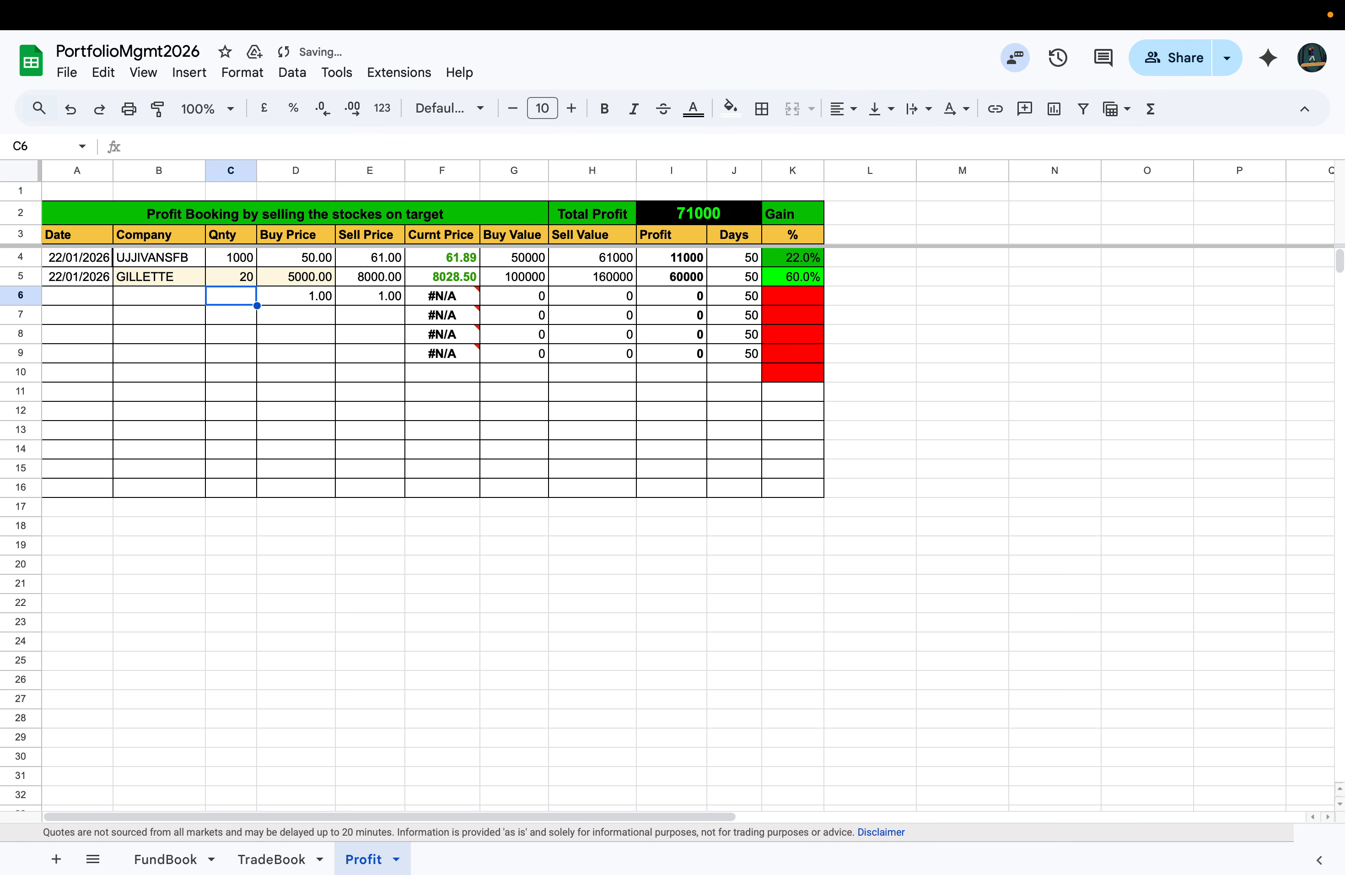
Step: Clear the current price formulas from the unused rows in F6:F9
{"action": "left_click", "coordinate": [416, 337]}
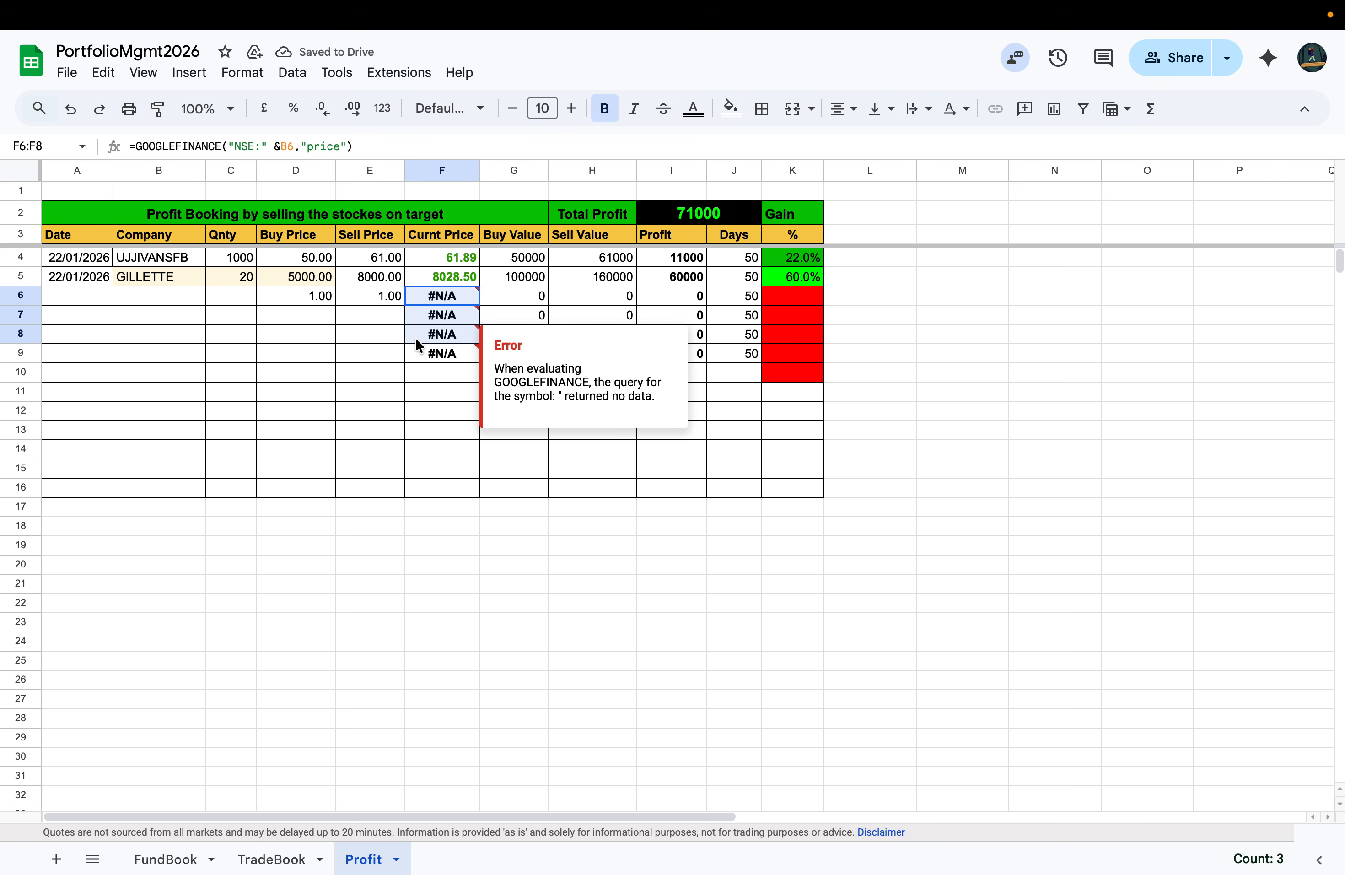
{"action": "left_click_drag", "start_coordinate": [435, 294], "coordinate": [437, 353]}
{"action": "key", "text": "Delete"}
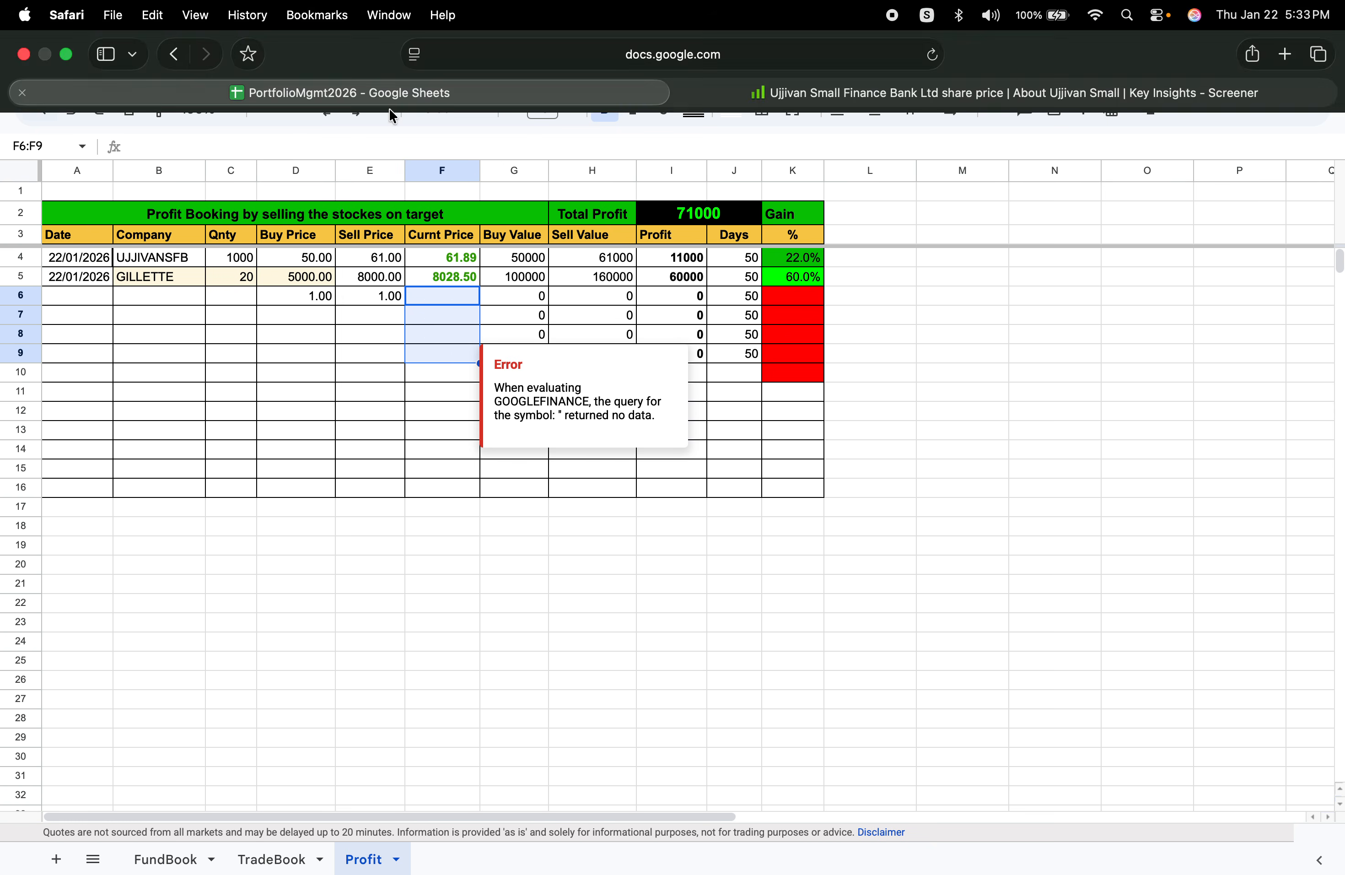
Step: Clear the leftover value, profit, days and gain formulas from G6:K10
{"action": "left_click", "coordinate": [809, 475]}
{"action": "left_click_drag", "start_coordinate": [798, 296], "coordinate": [789, 374]}
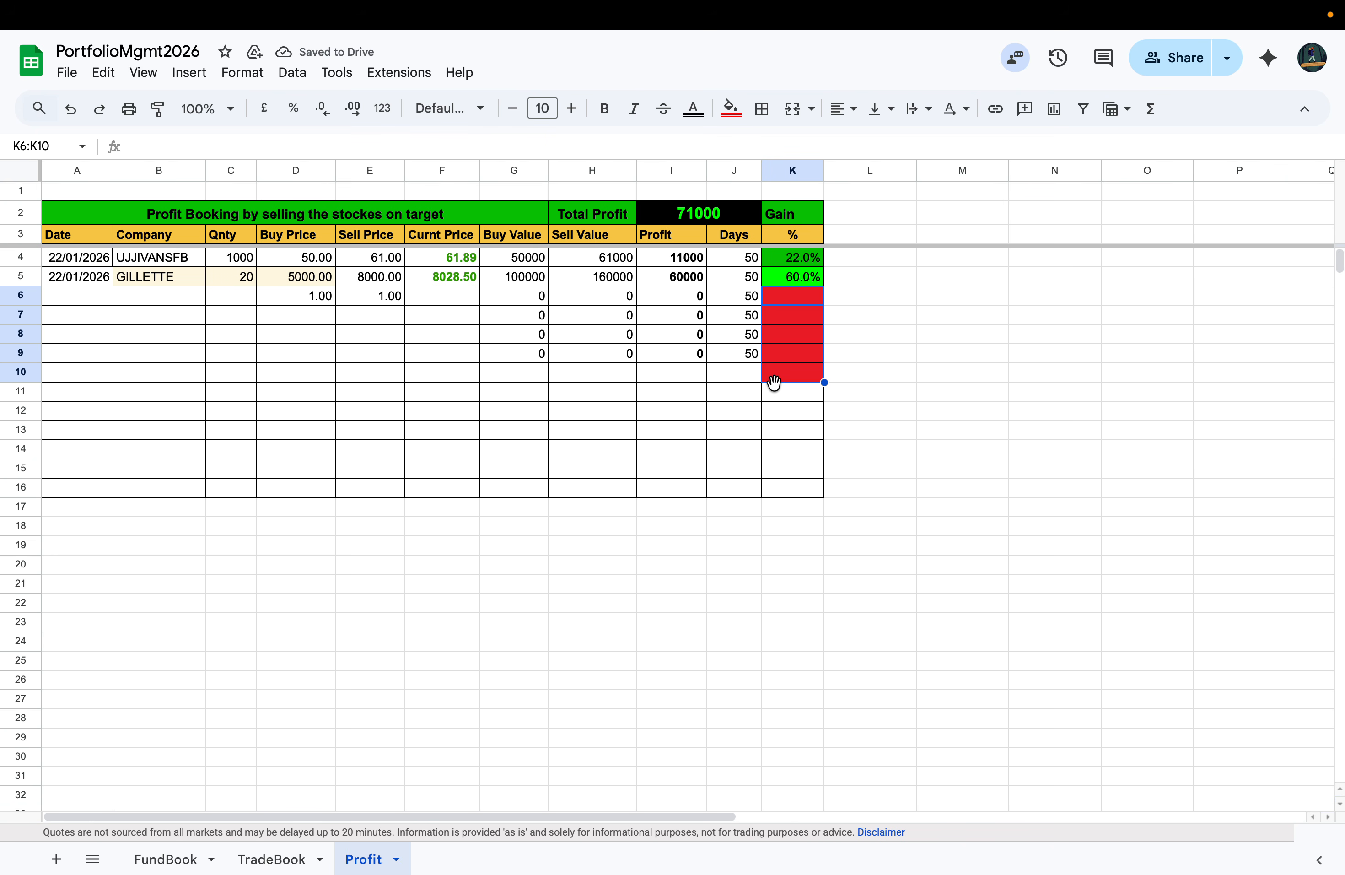
{"action": "key", "text": "Delete"}
{"action": "left_click", "coordinate": [736, 374]}
{"action": "left_click_drag", "start_coordinate": [525, 297], "coordinate": [793, 374]}
{"action": "key", "text": "Delete"}
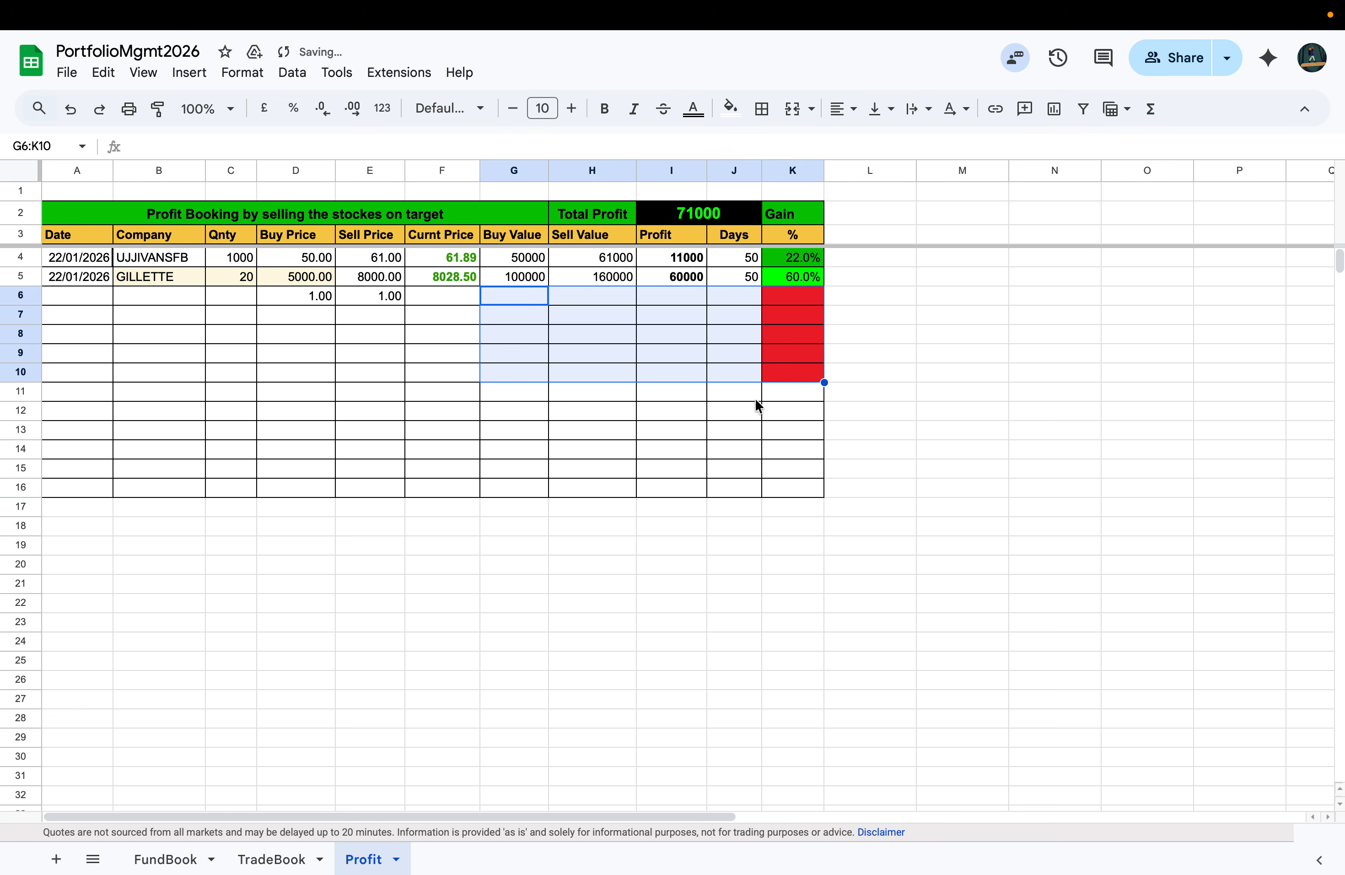
{"action": "left_click", "coordinate": [738, 433]}
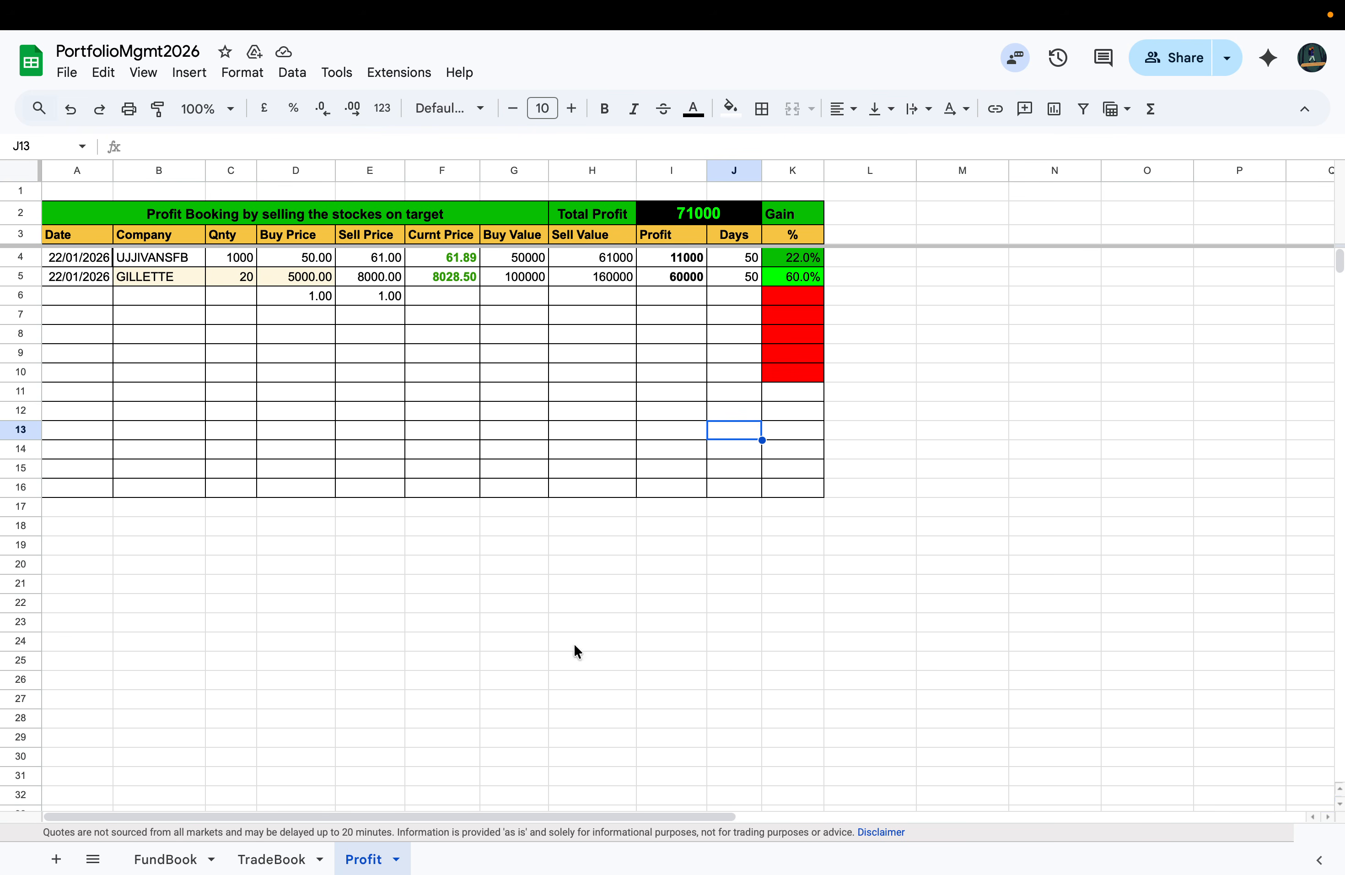
Step: Check the FundBook sheet's total profit, new total fund value and the 3% of NewTotalFund formula
{"action": "left_click", "coordinate": [273, 861]}
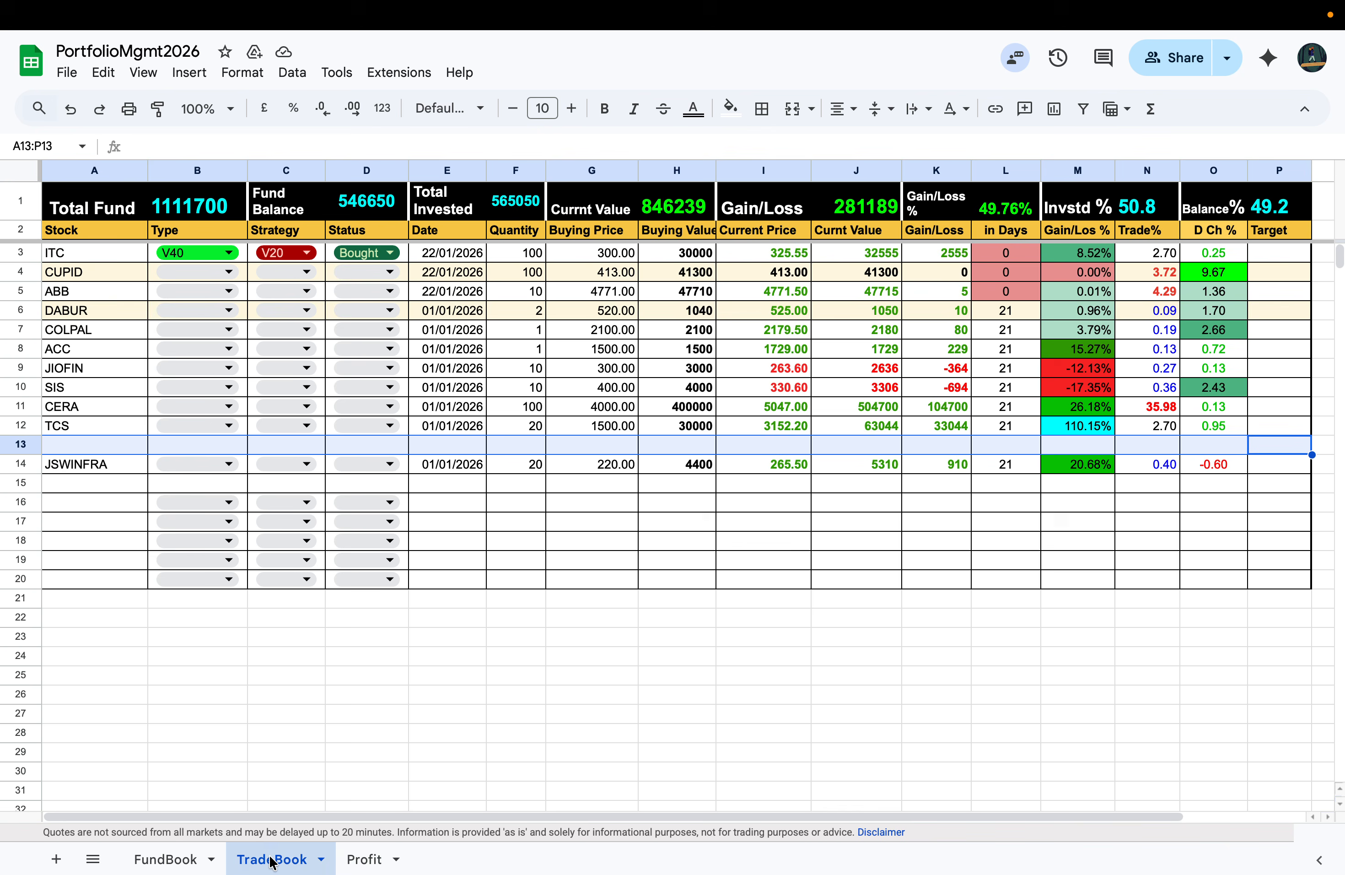
{"action": "left_click", "coordinate": [150, 860]}
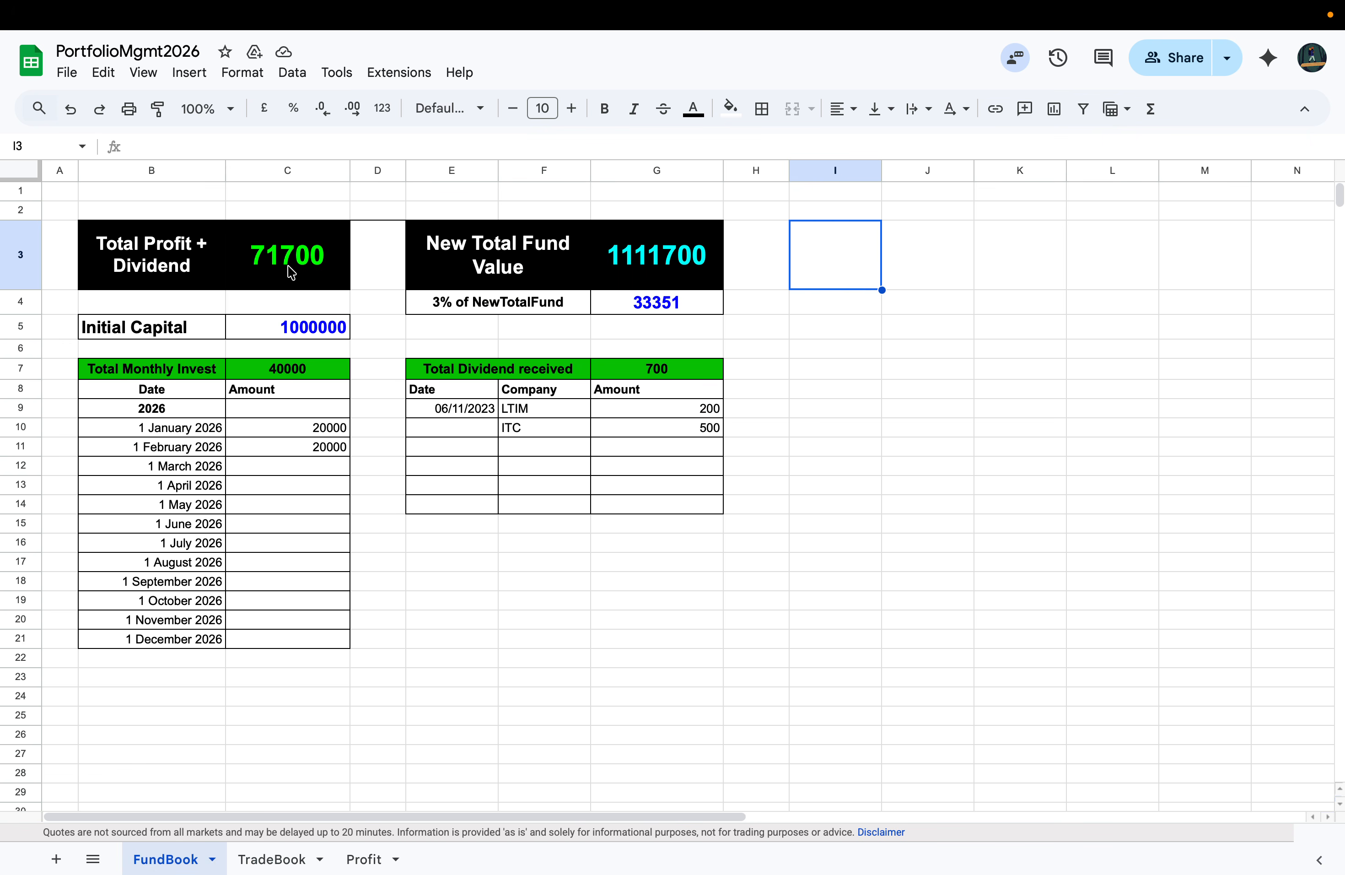
{"action": "left_click", "coordinate": [681, 303]}
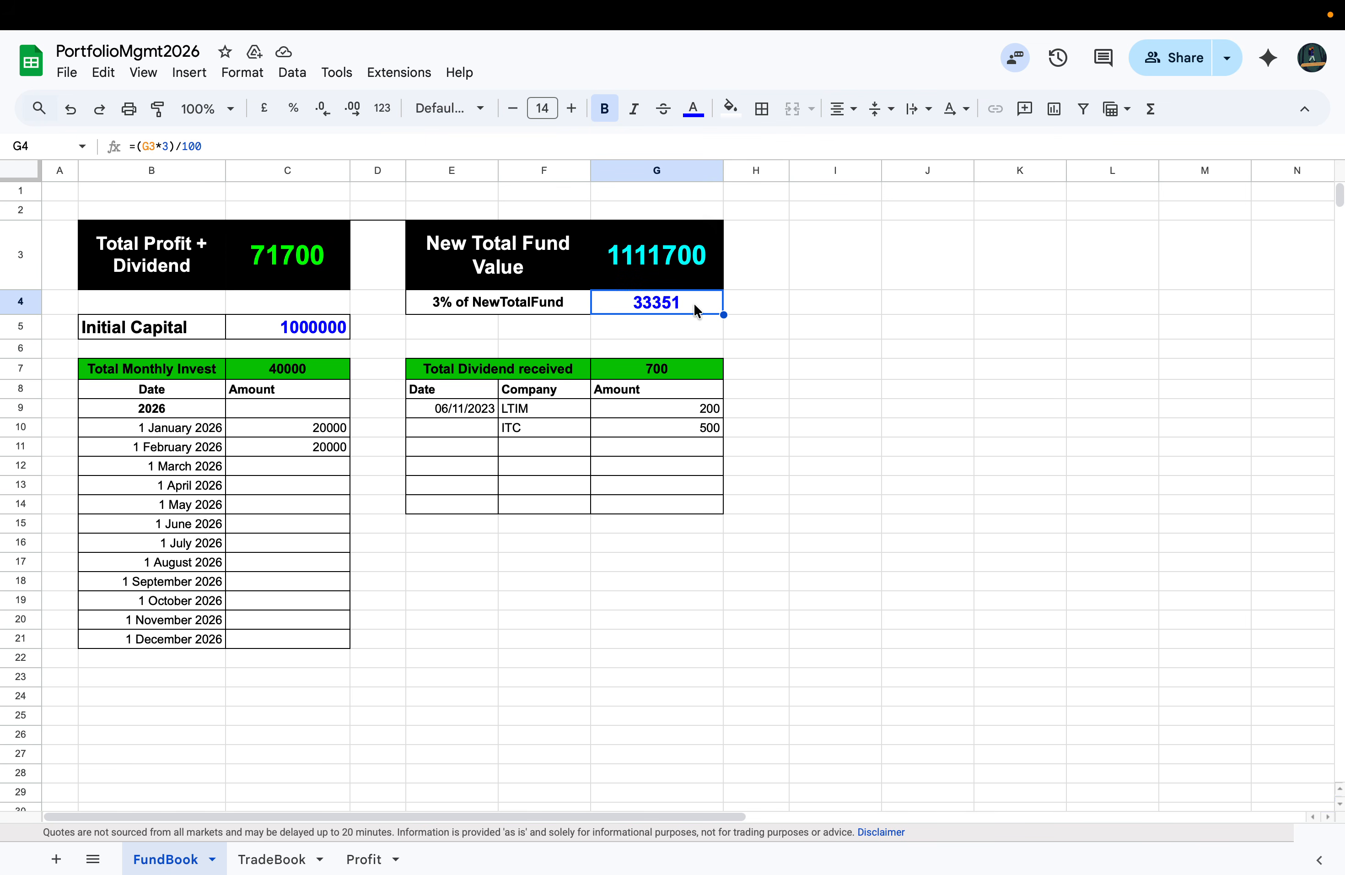
Step: Review the Total Fund, Fund Balance, Invstd % and Balance % figures in the TradeBook sheet's header row
{"action": "left_click", "coordinate": [261, 858]}
{"action": "left_click", "coordinate": [219, 216]}
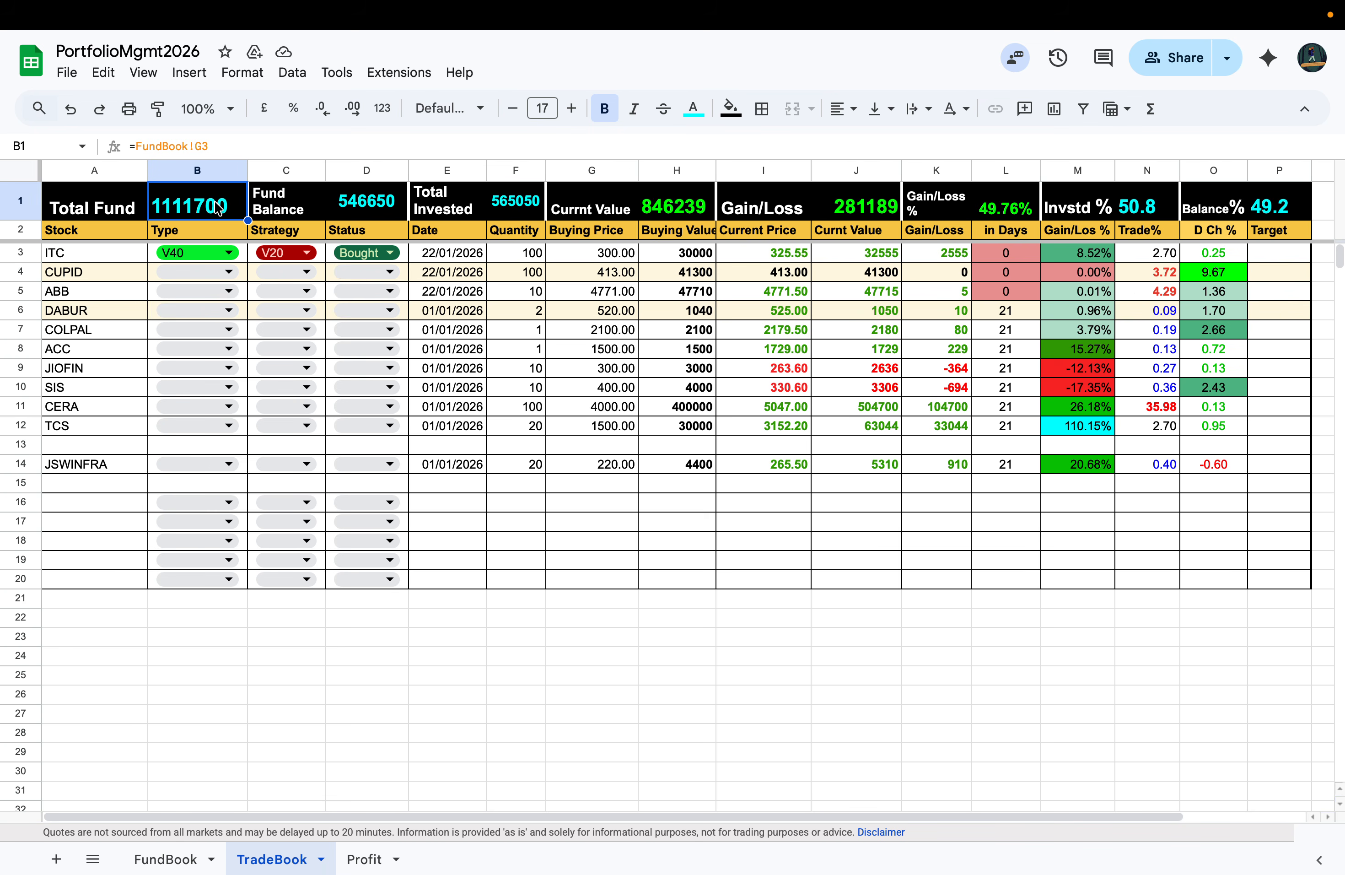
{"action": "left_click", "coordinate": [395, 204]}
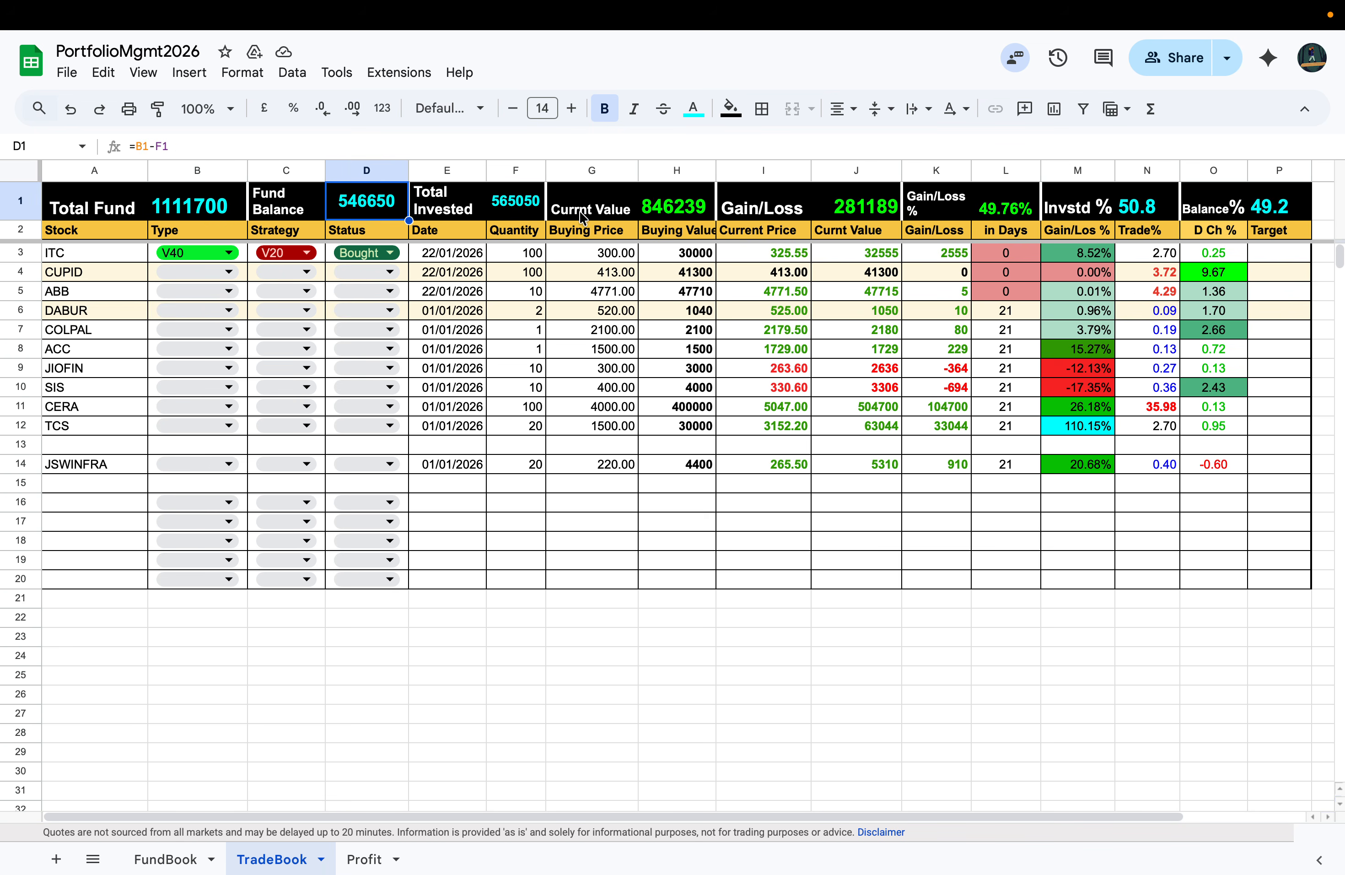
{"action": "left_click", "coordinate": [1157, 214]}
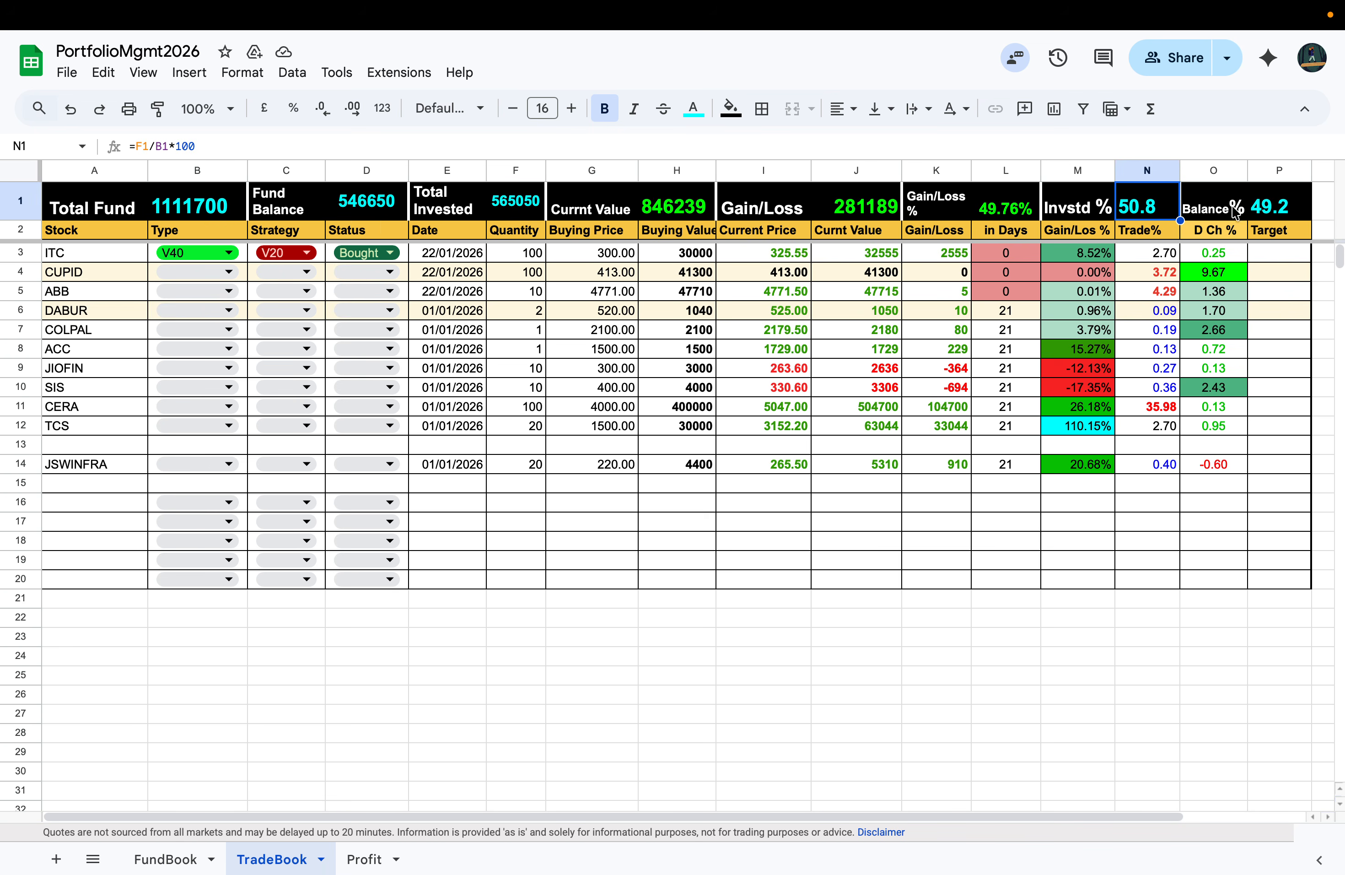
{"action": "left_click", "coordinate": [1230, 211]}
{"action": "left_click", "coordinate": [981, 693]}
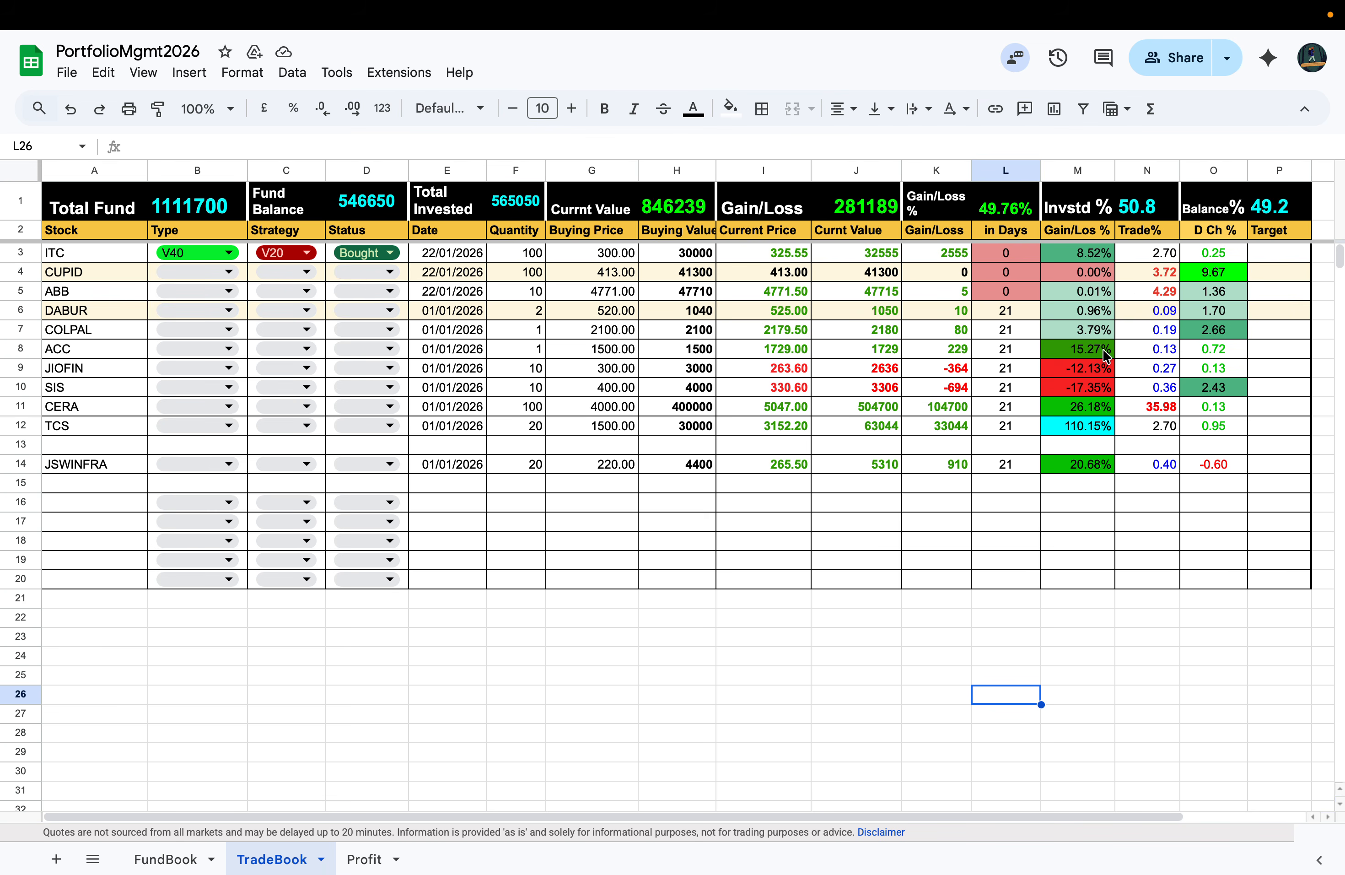
Step: Open the conditional formatting rules for JIOFIN's Gain/Los % cell M9 and review the percentage ranges and colours
{"action": "right_click", "coordinate": [1082, 372]}
{"action": "mouse_move", "coordinate": [1147, 853]}
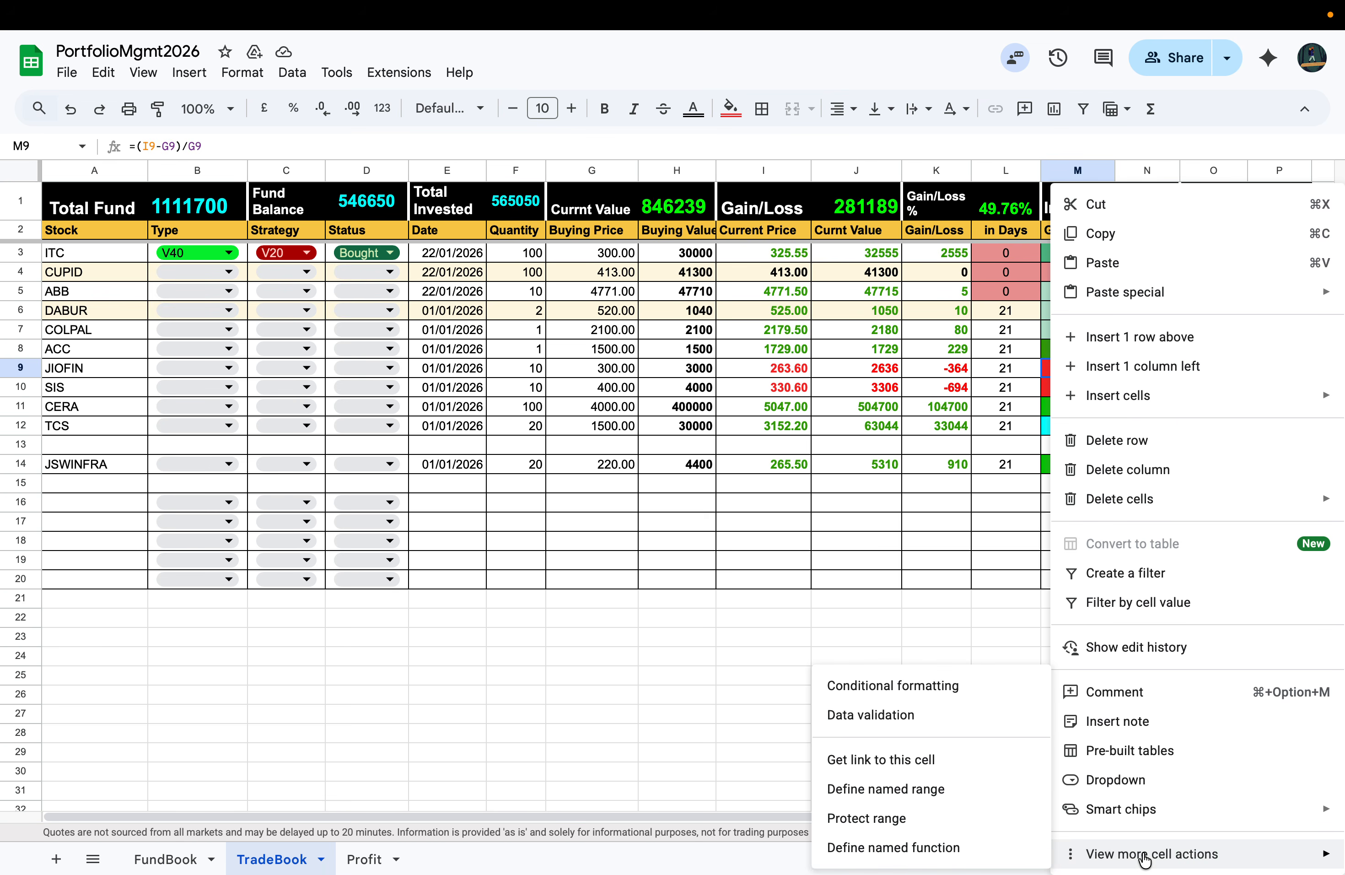
{"action": "left_click", "coordinate": [923, 685]}
{"action": "scroll", "coordinate": [1169, 355], "scroll_direction": "down", "scroll_amount": 3}
{"action": "scroll", "coordinate": [1169, 355], "scroll_direction": "up", "scroll_amount": 3}
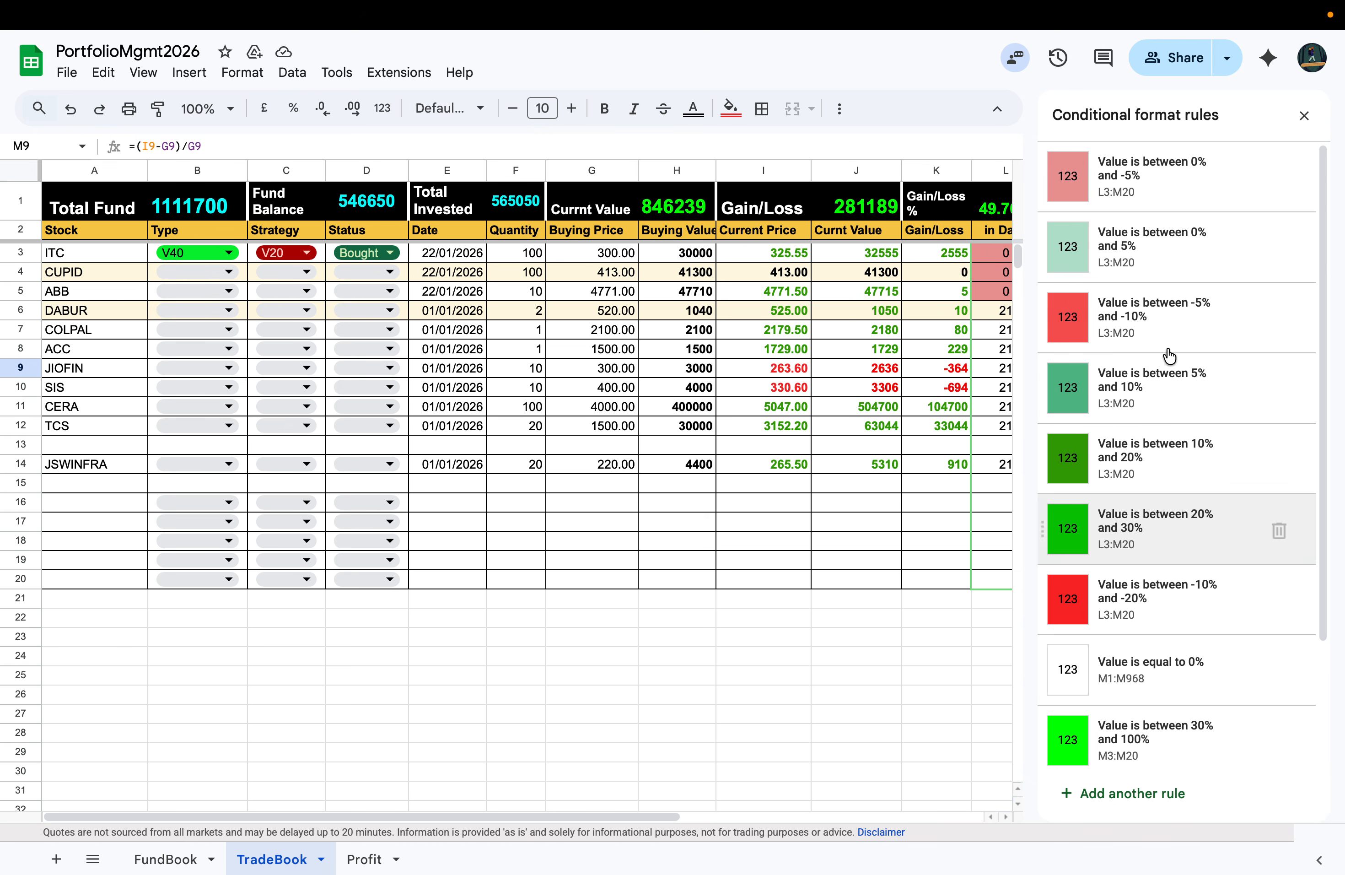
Step: Review the conditional formatting rules for ACC's Curnt Value cell J8, then close the rules
{"action": "left_click", "coordinate": [952, 713]}
{"action": "left_click", "coordinate": [884, 354]}
{"action": "right_click", "coordinate": [884, 355]}
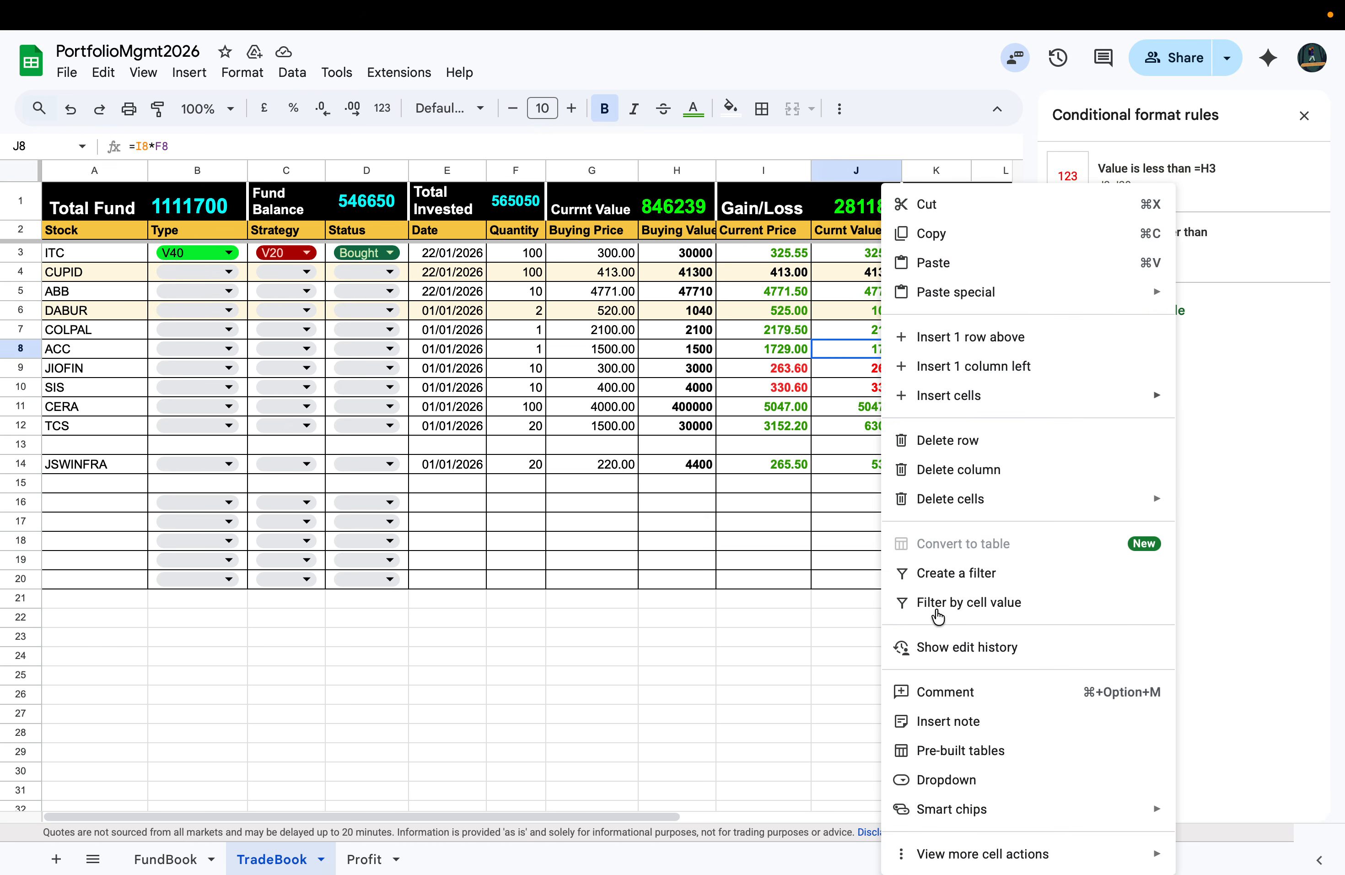
{"action": "mouse_move", "coordinate": [943, 862]}
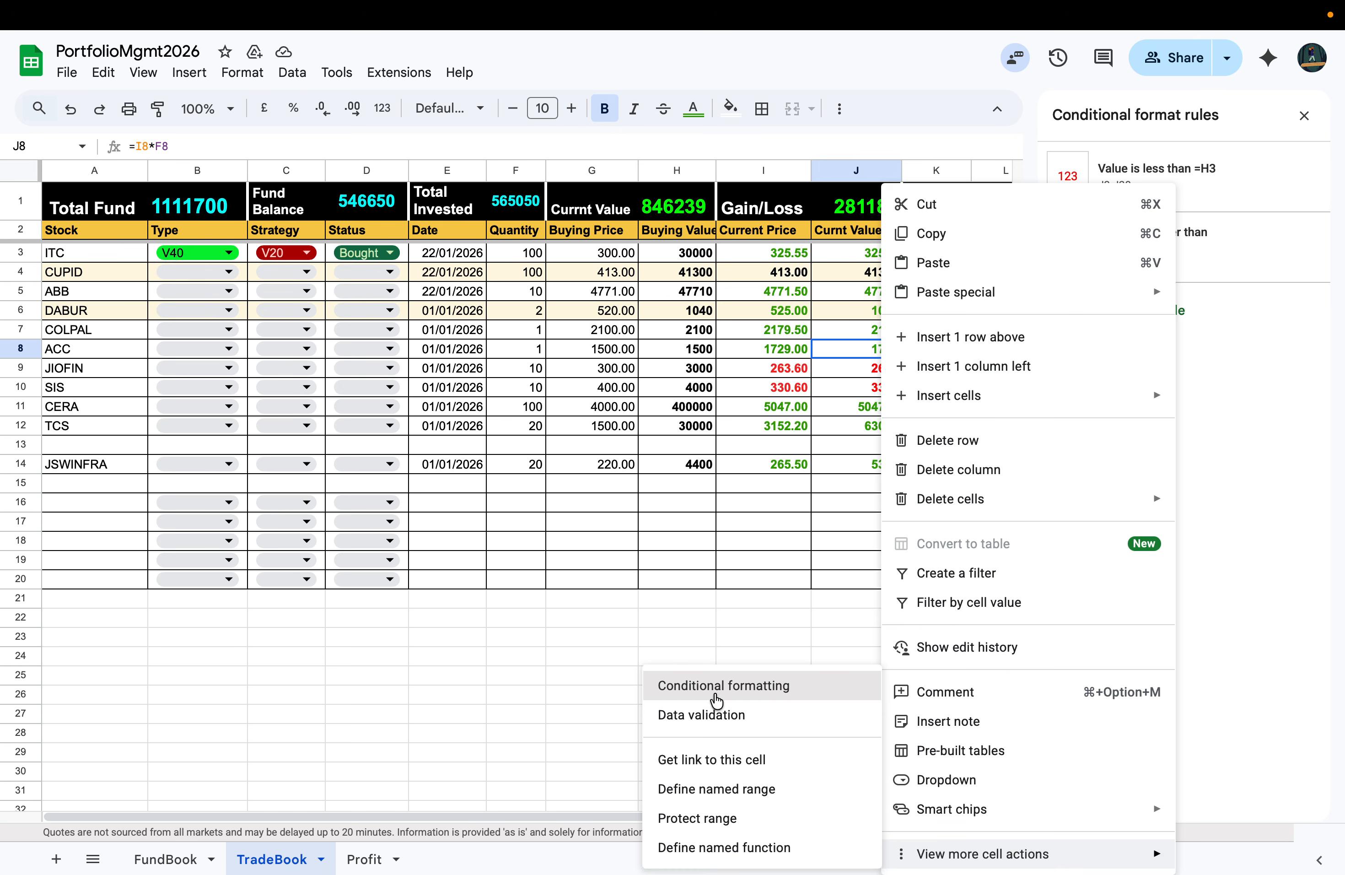
{"action": "left_click", "coordinate": [711, 690]}
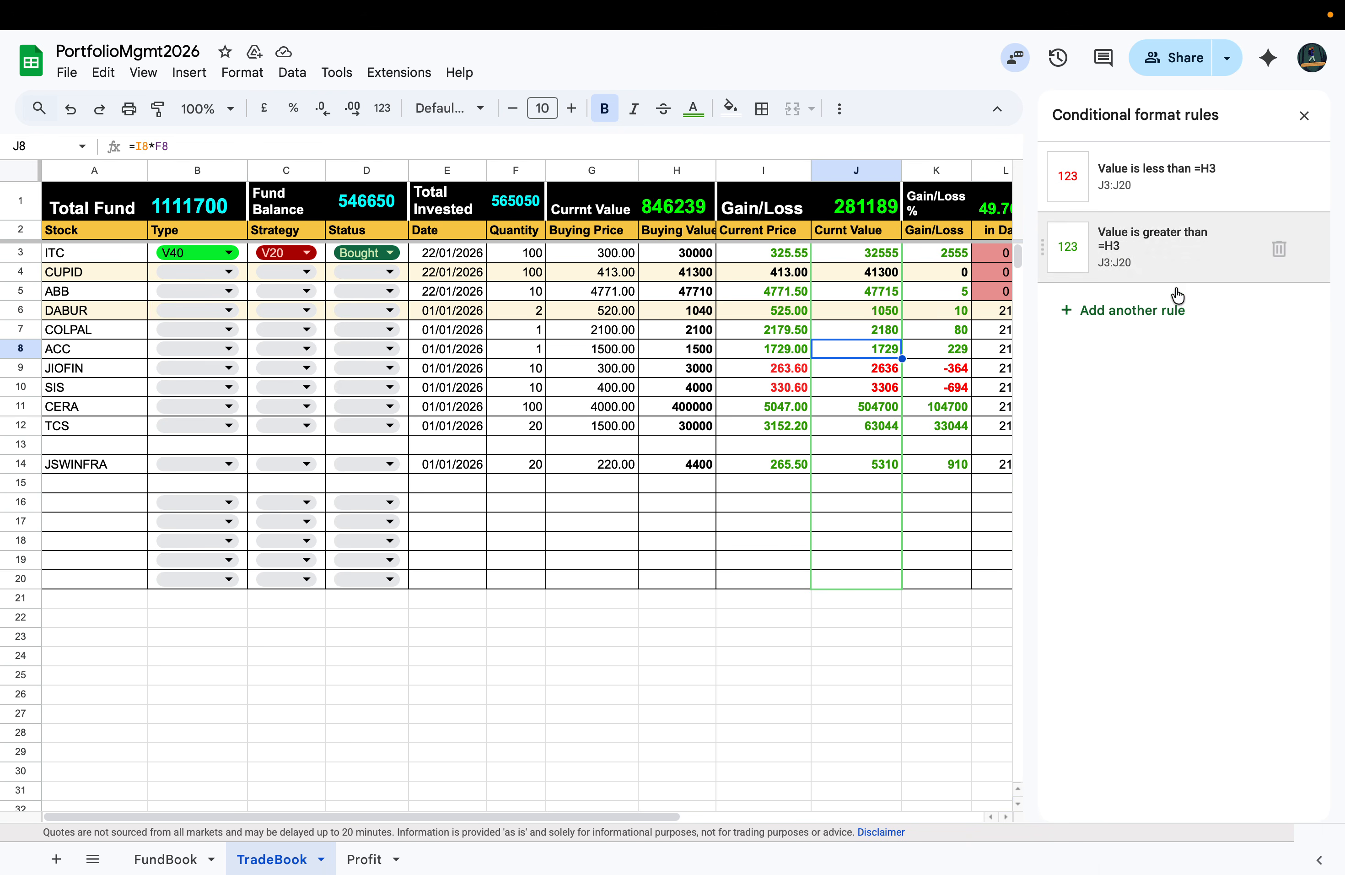
{"action": "left_click", "coordinate": [795, 624]}
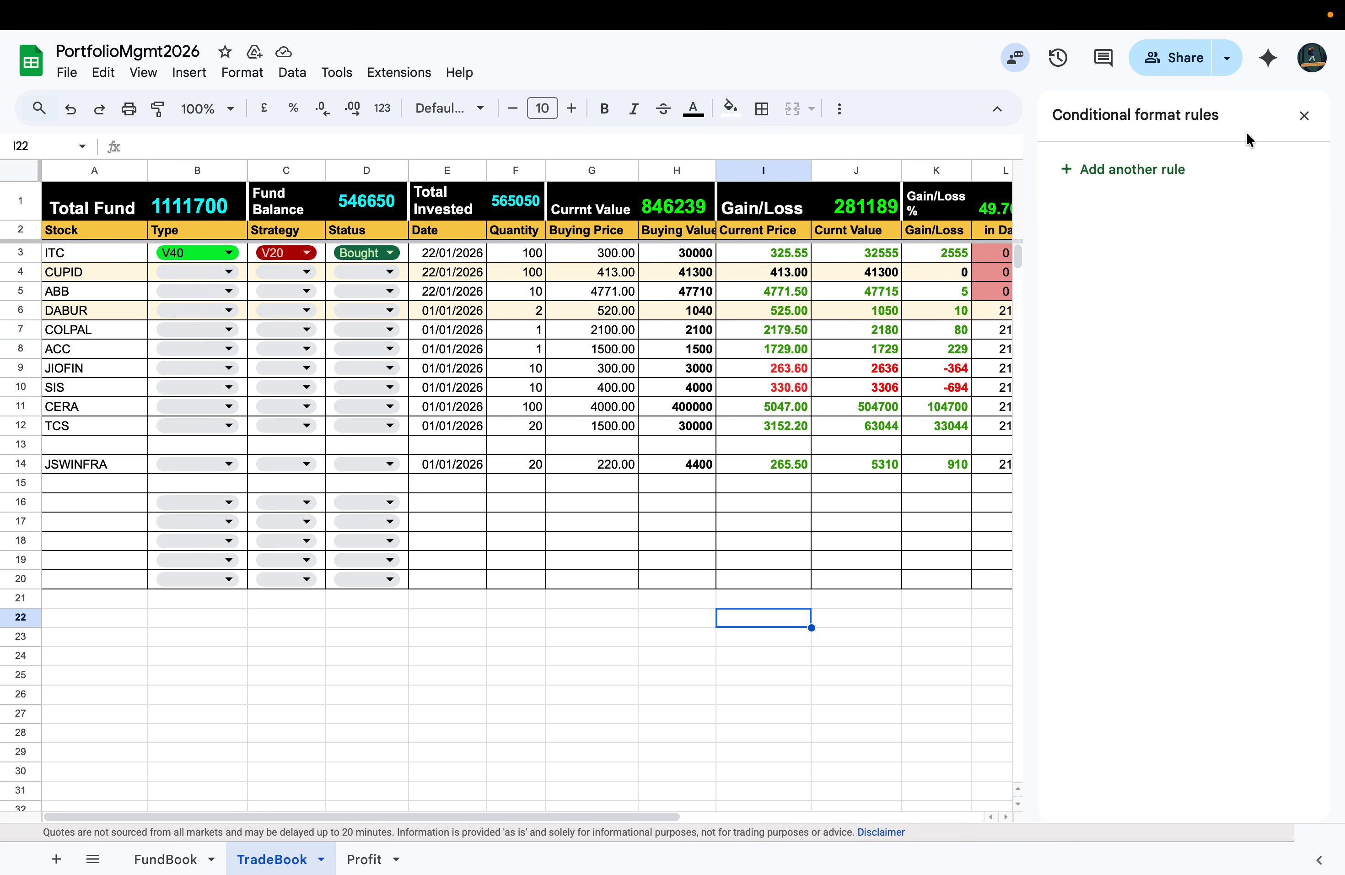
{"action": "left_click", "coordinate": [1302, 116]}
{"action": "left_click", "coordinate": [613, 712]}
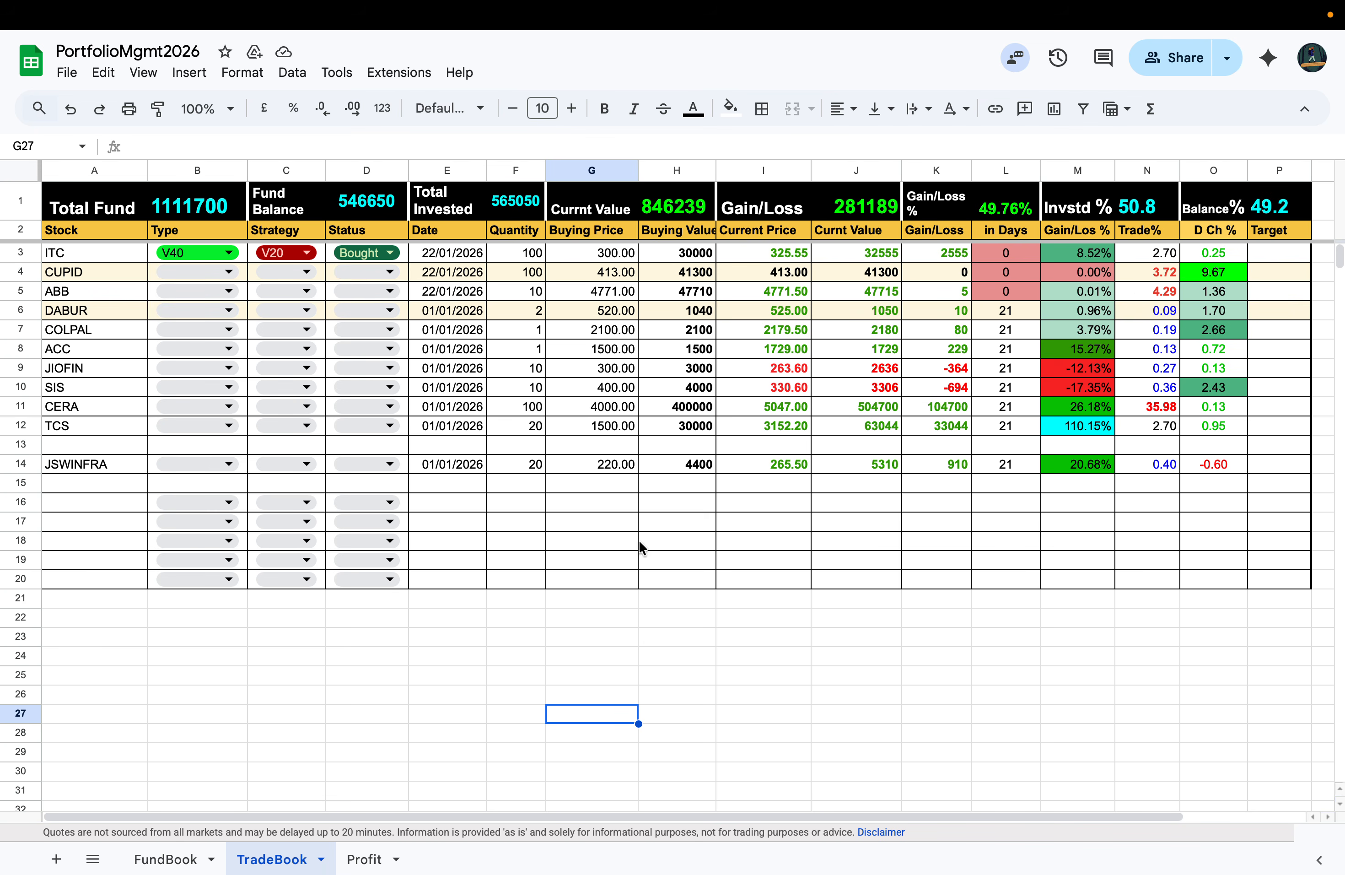
Step: Check the daily change percentage formula for CUPID in the D Ch % column
{"action": "left_click", "coordinate": [401, 675]}
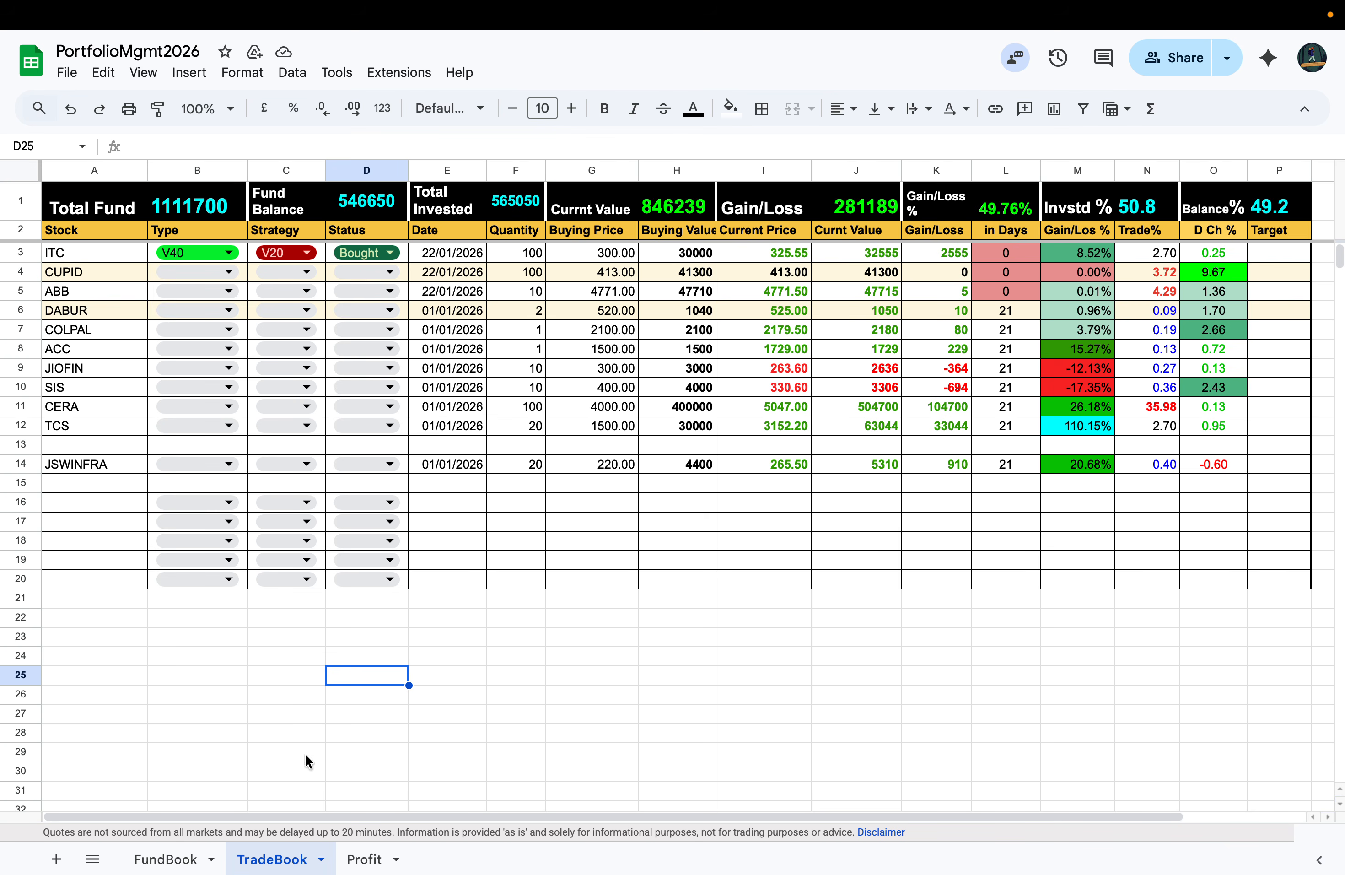
{"action": "left_click", "coordinate": [140, 639]}
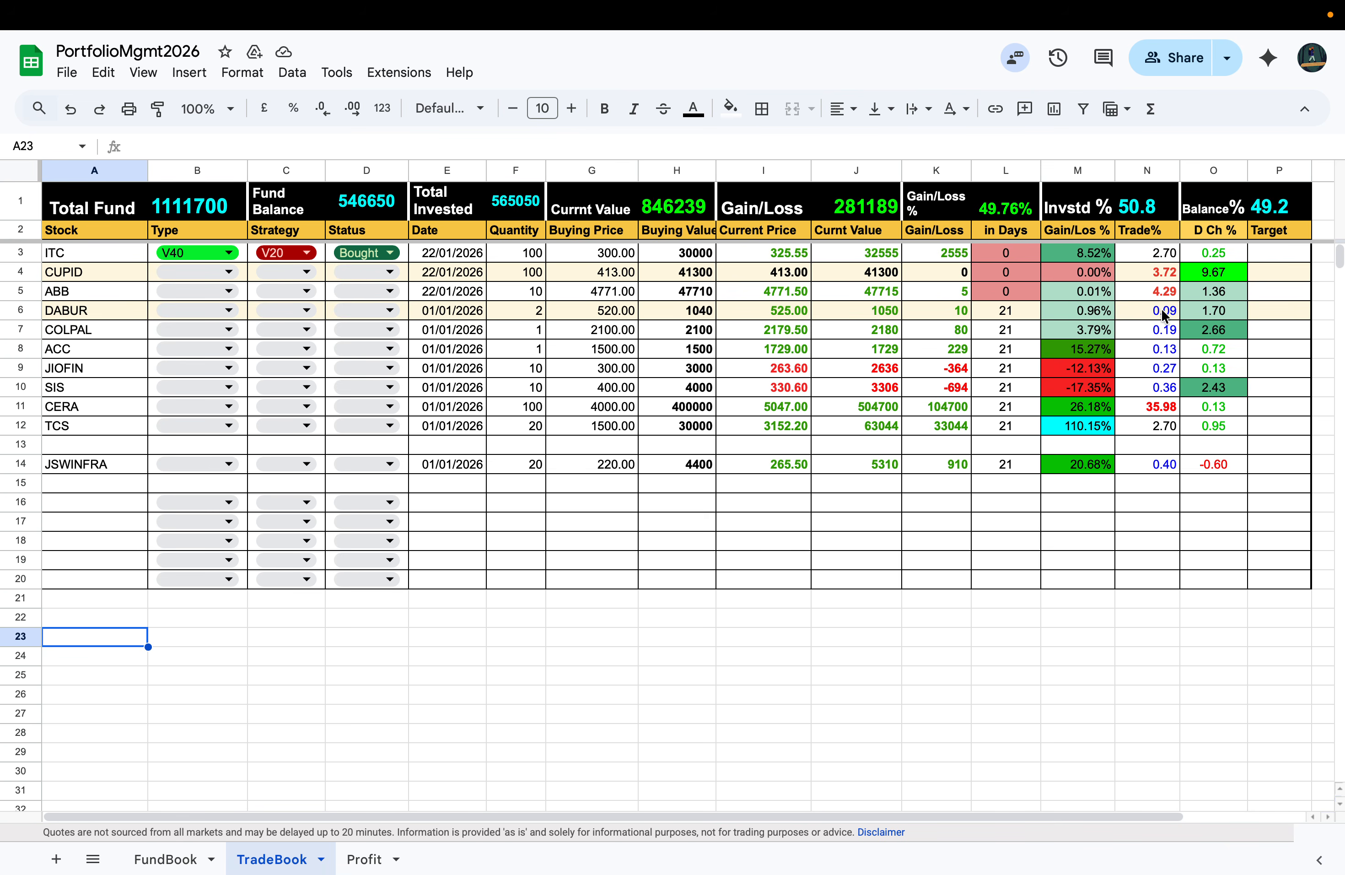
{"action": "left_click", "coordinate": [1037, 683]}
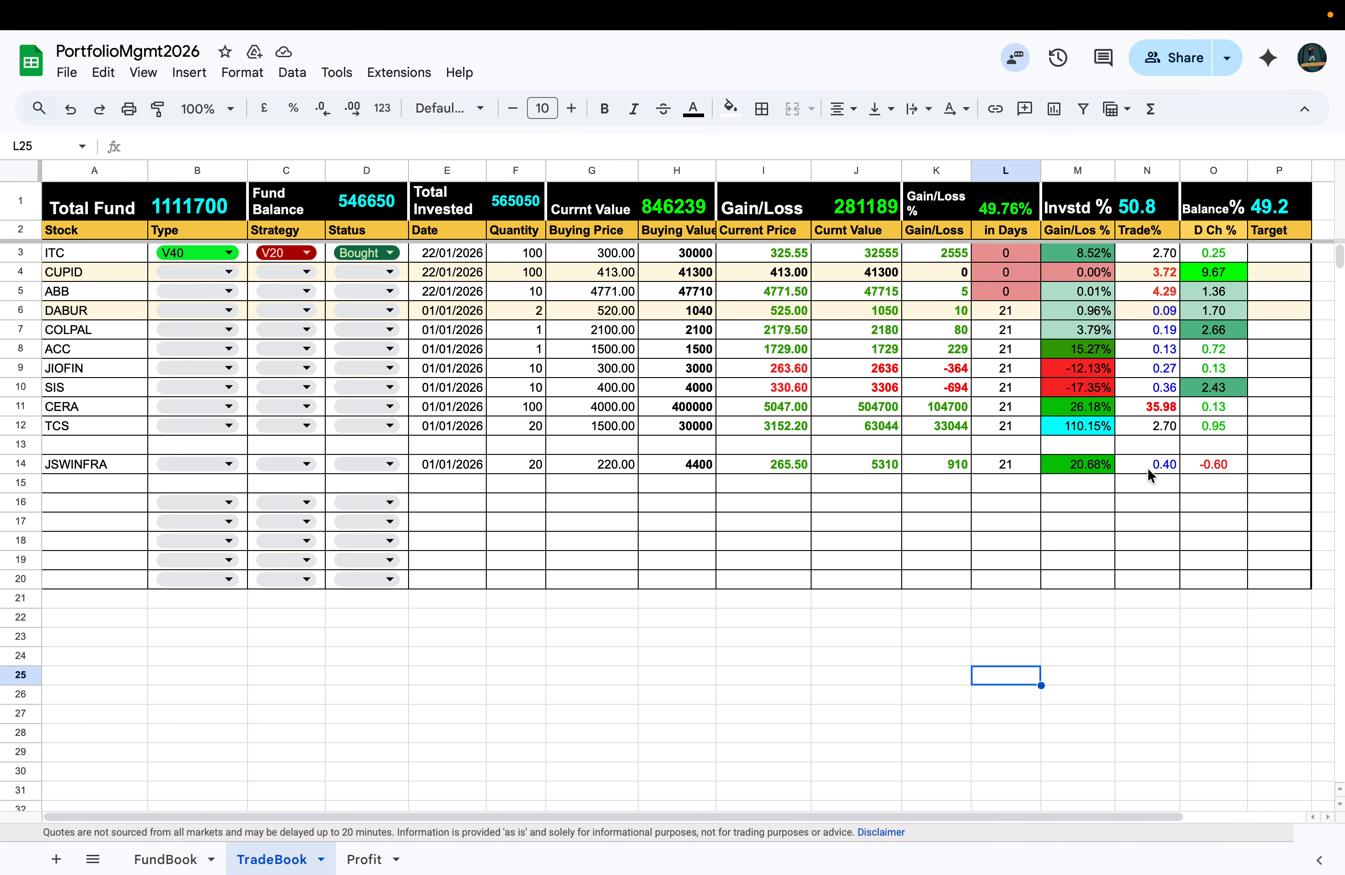
{"action": "left_click", "coordinate": [562, 658]}
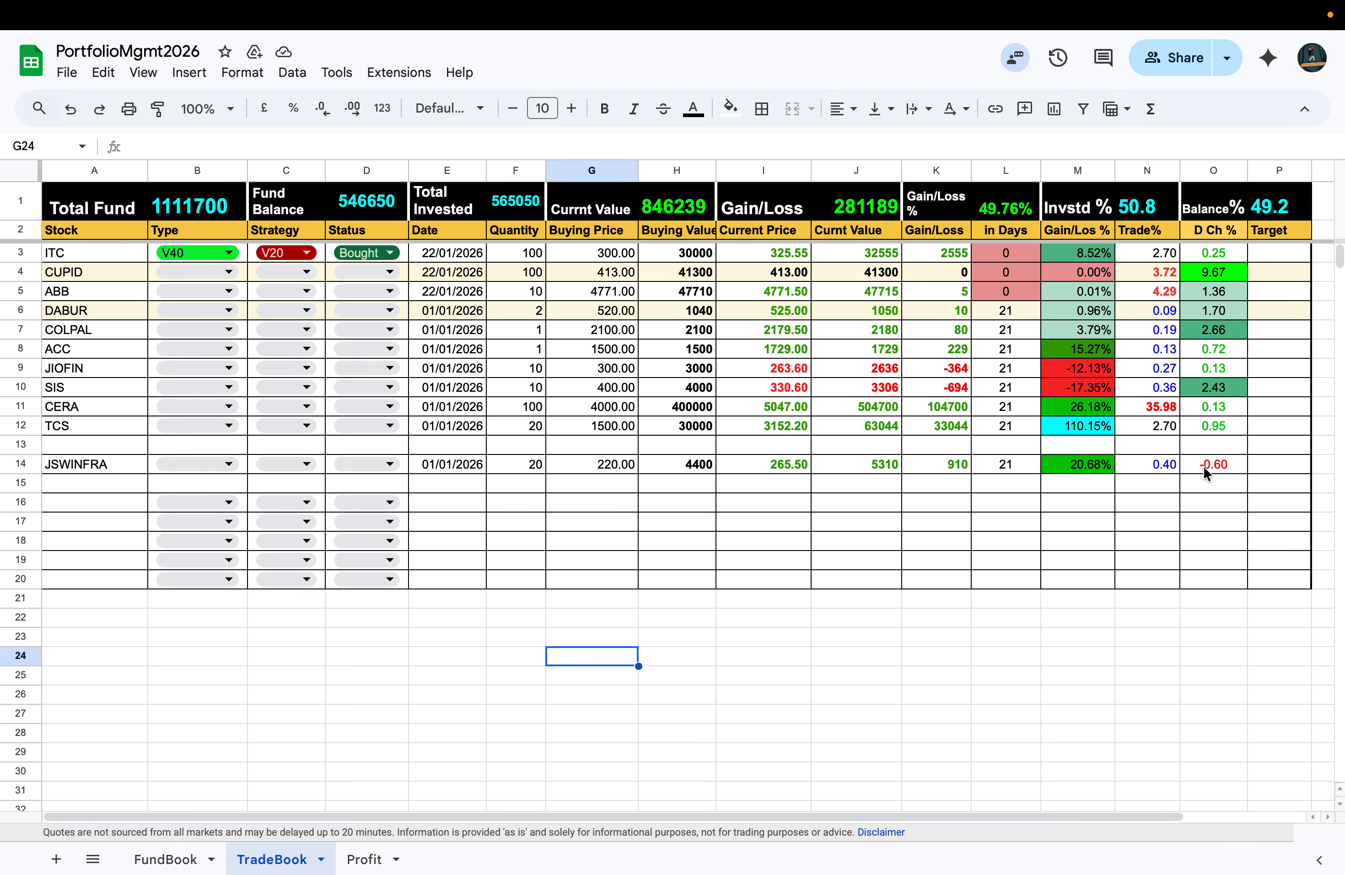
{"action": "left_click", "coordinate": [1220, 278]}
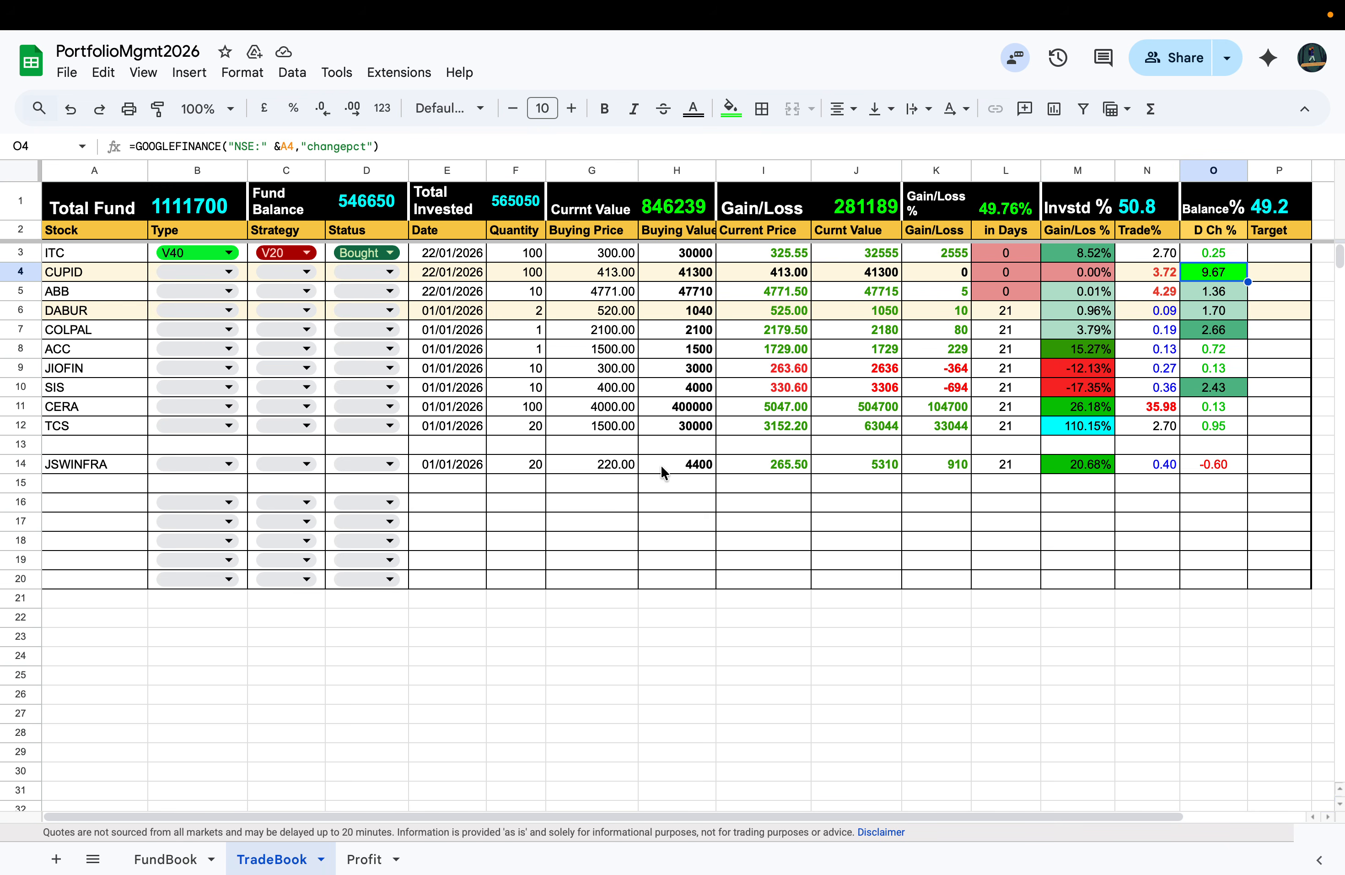
Step: Try a buying price of 500 for JSWINFRA in G14 and undo the change
{"action": "left_click", "coordinate": [584, 464]}
{"action": "type", "text": "500"}
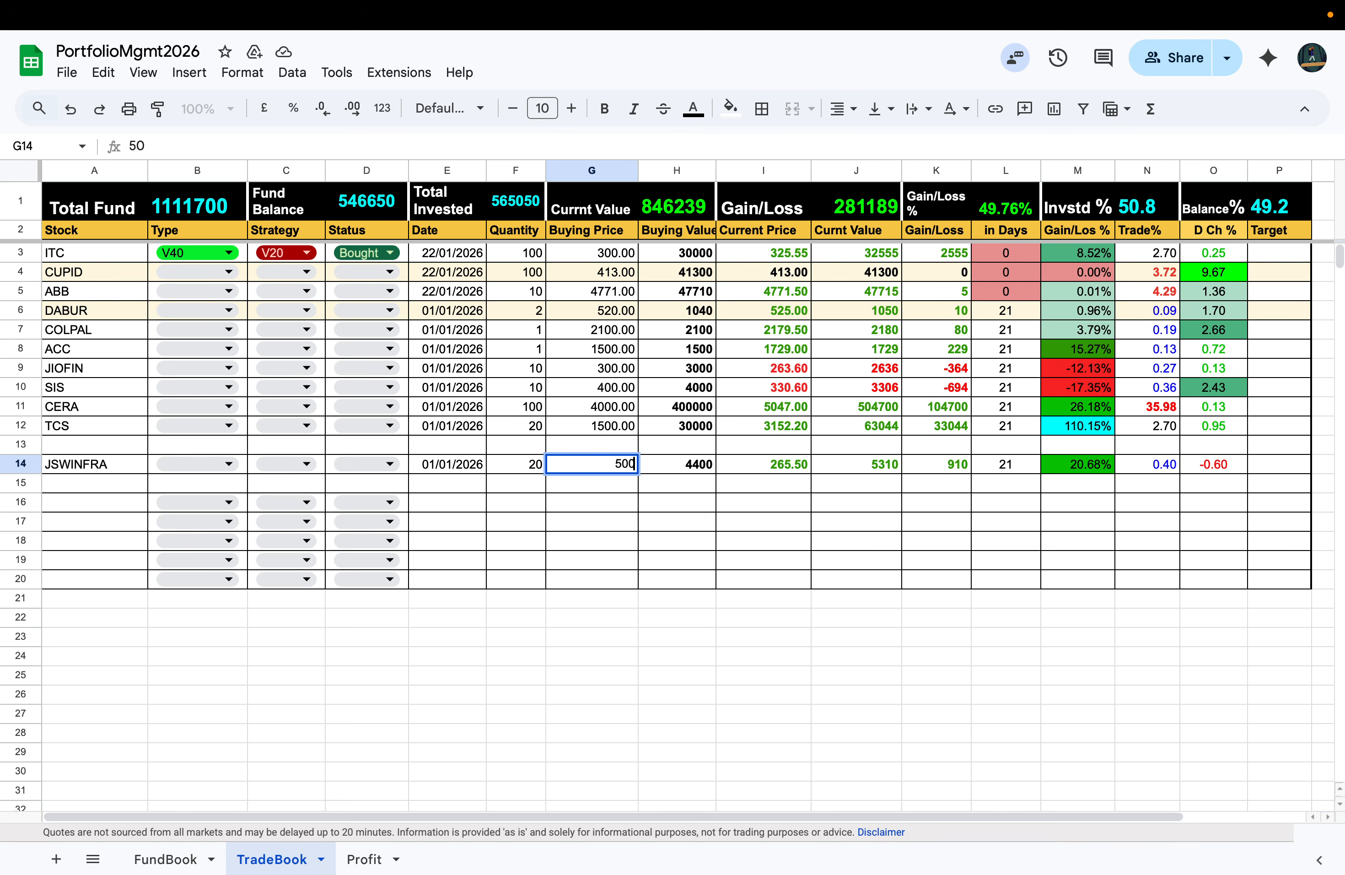
{"action": "key", "text": "Return"}
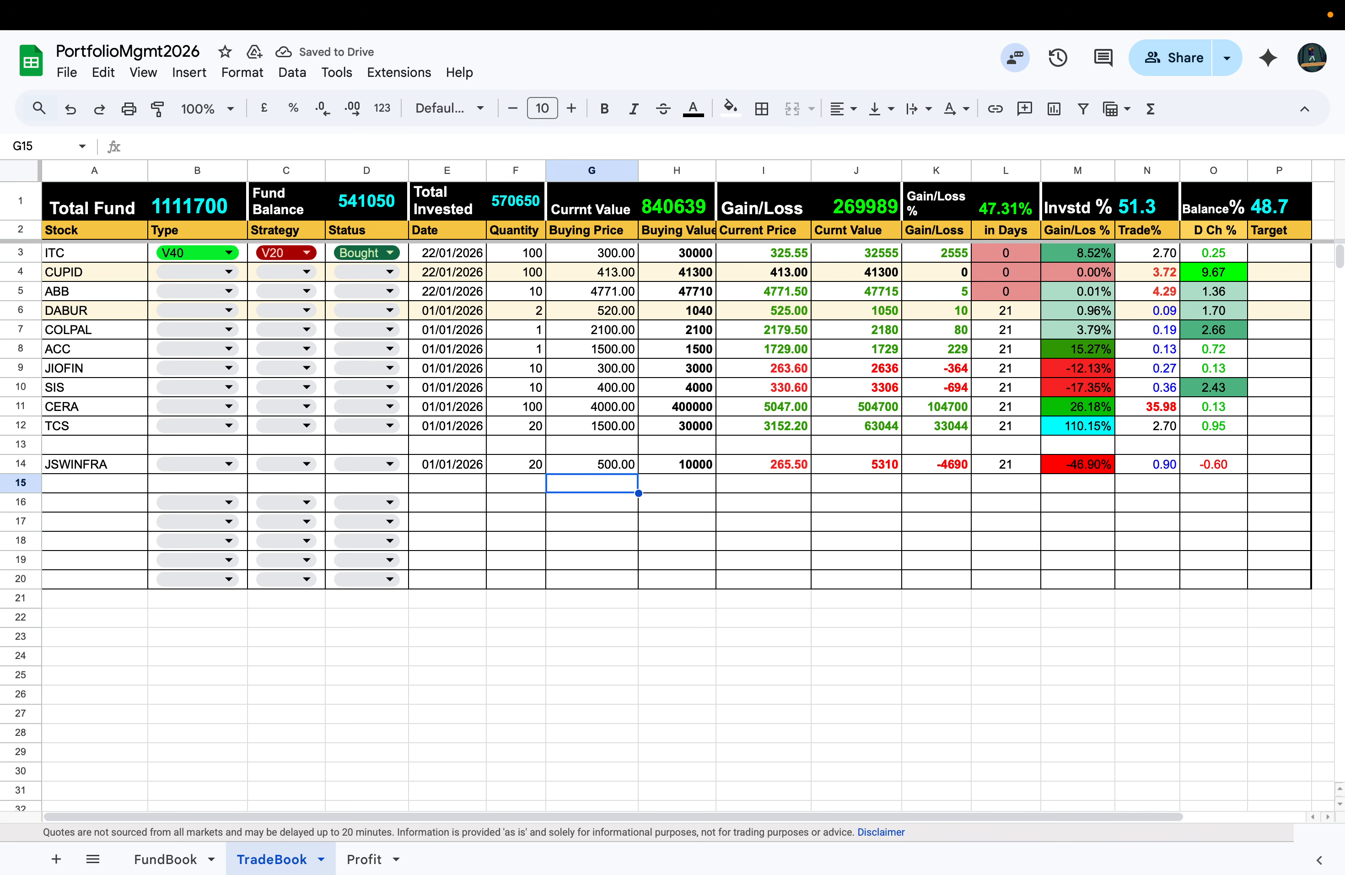
{"action": "key", "text": "ctrl+z"}
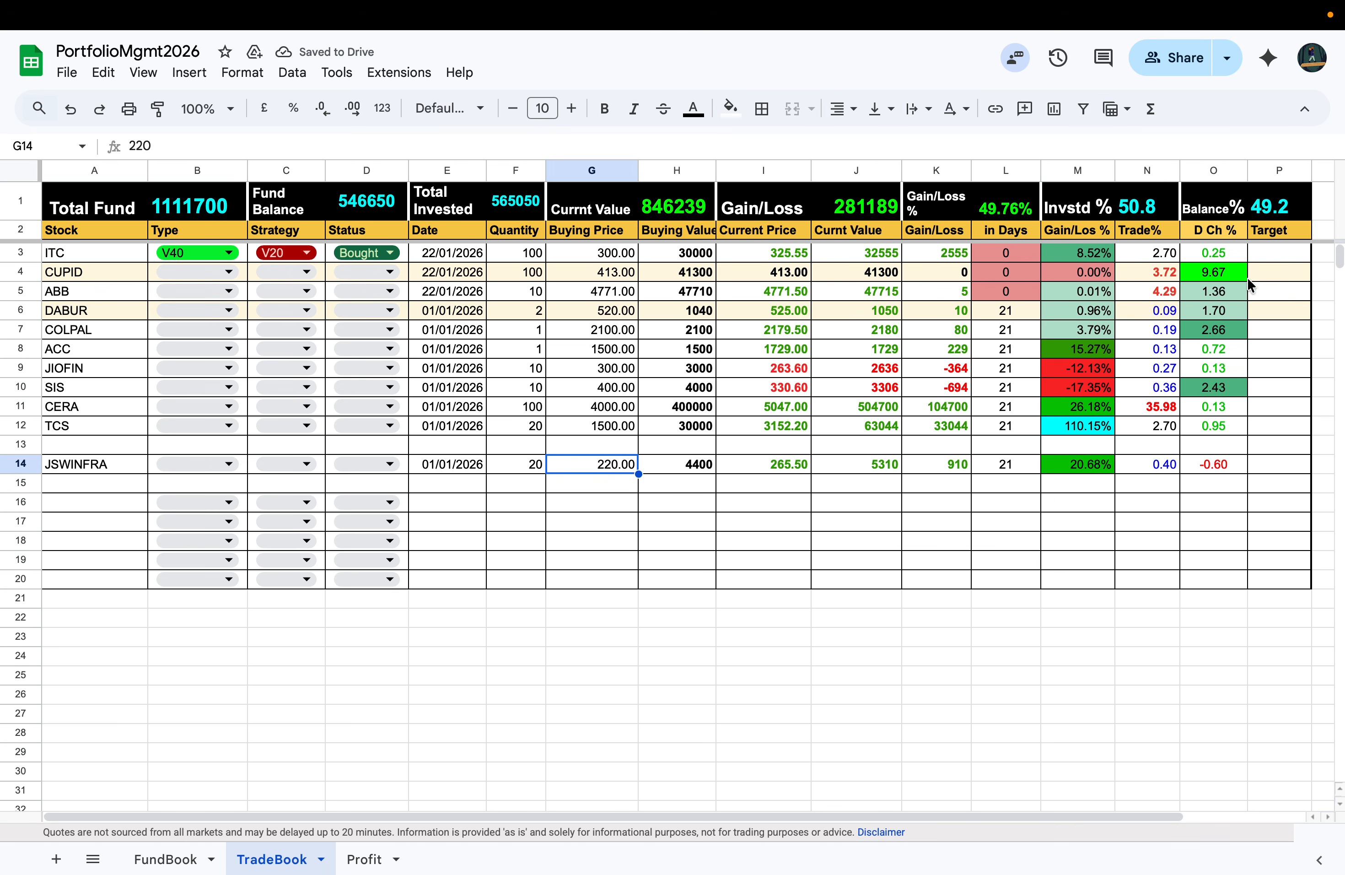
Step: Examine the Trade% values in N3:N14, CERA's Trade% formula and the Invstd % formula in the header row
{"action": "left_click_drag", "start_coordinate": [1161, 258], "coordinate": [1162, 469]}
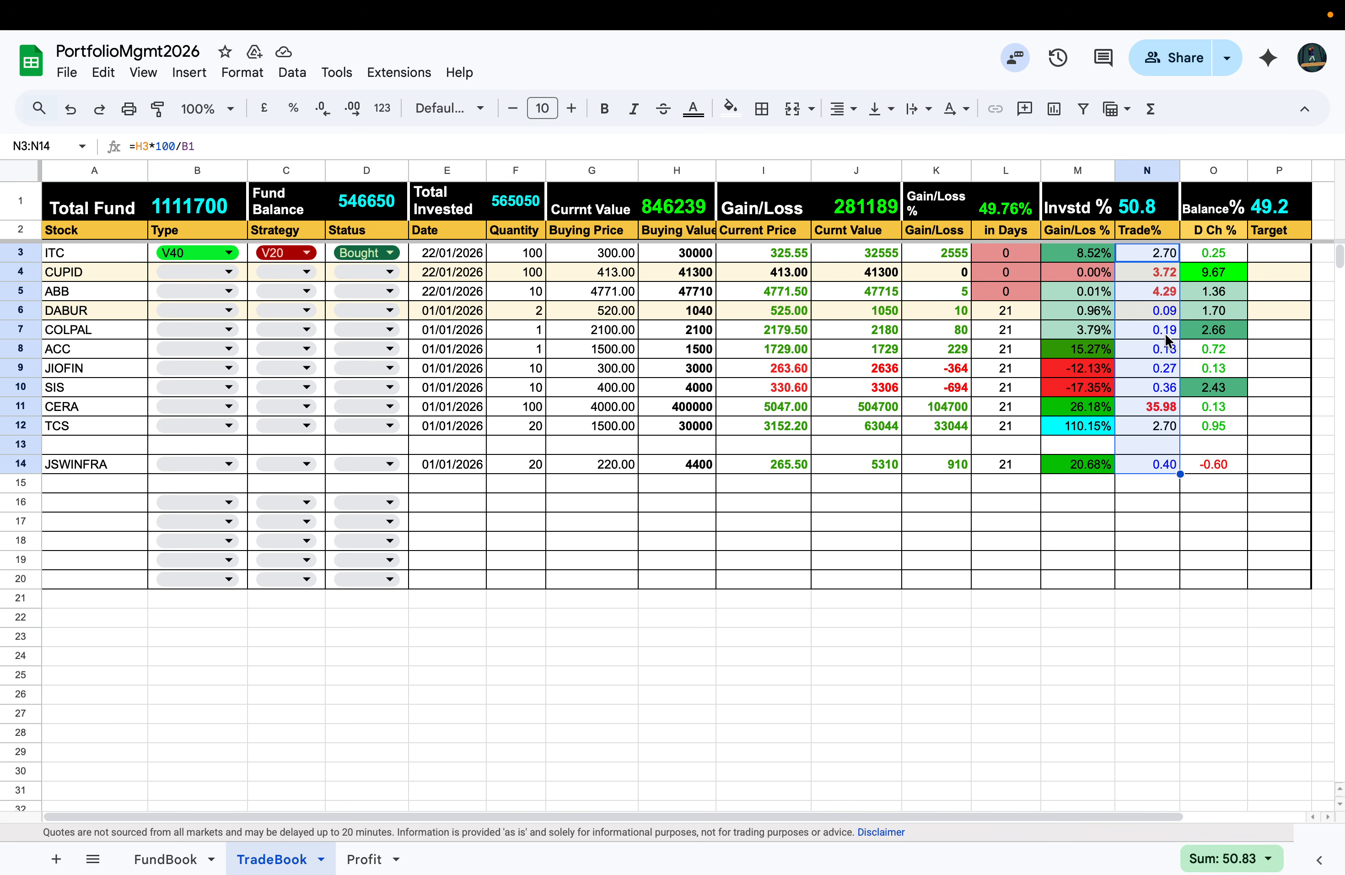
{"action": "left_click", "coordinate": [1155, 409]}
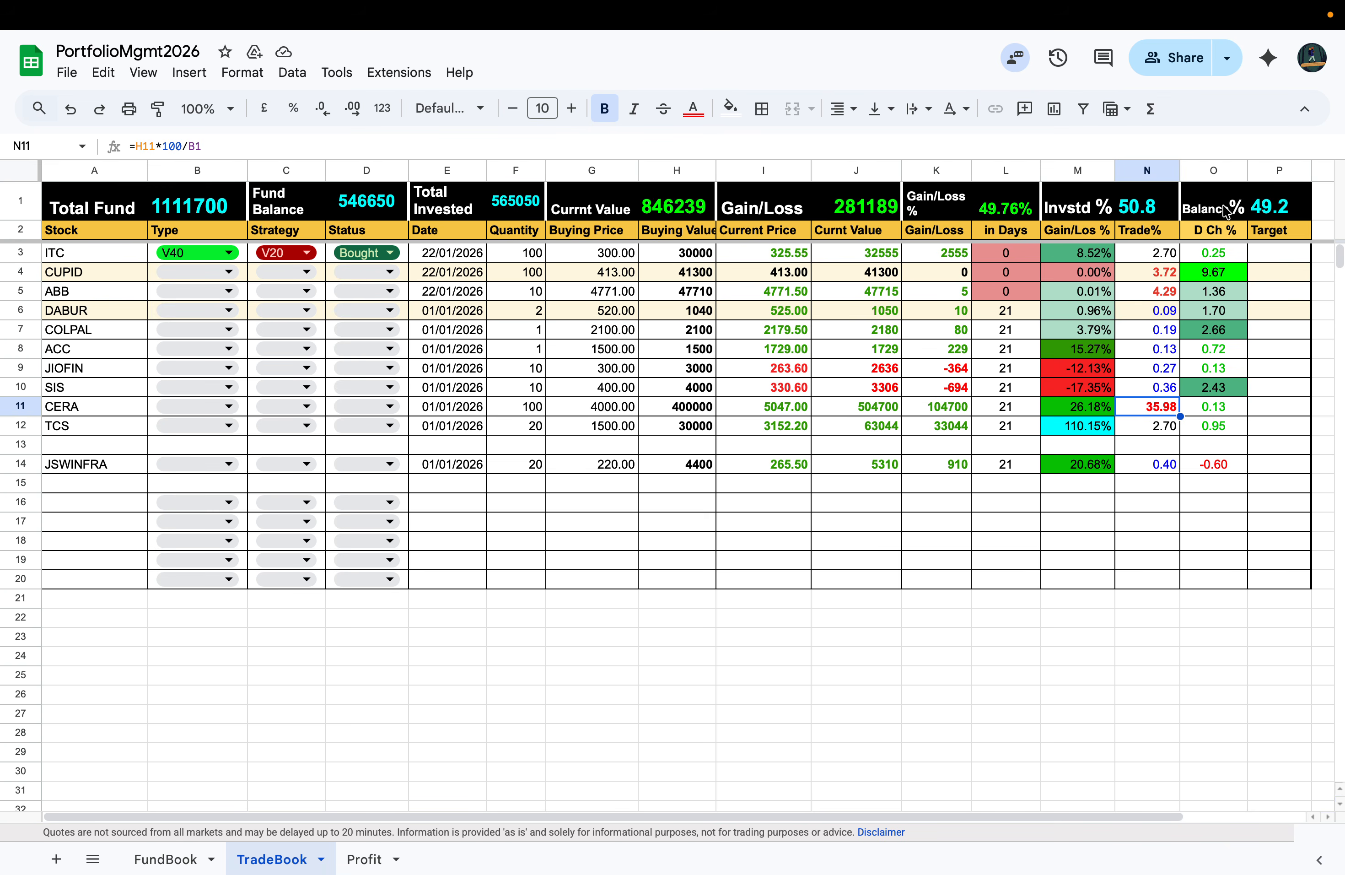
{"action": "left_click", "coordinate": [1091, 212]}
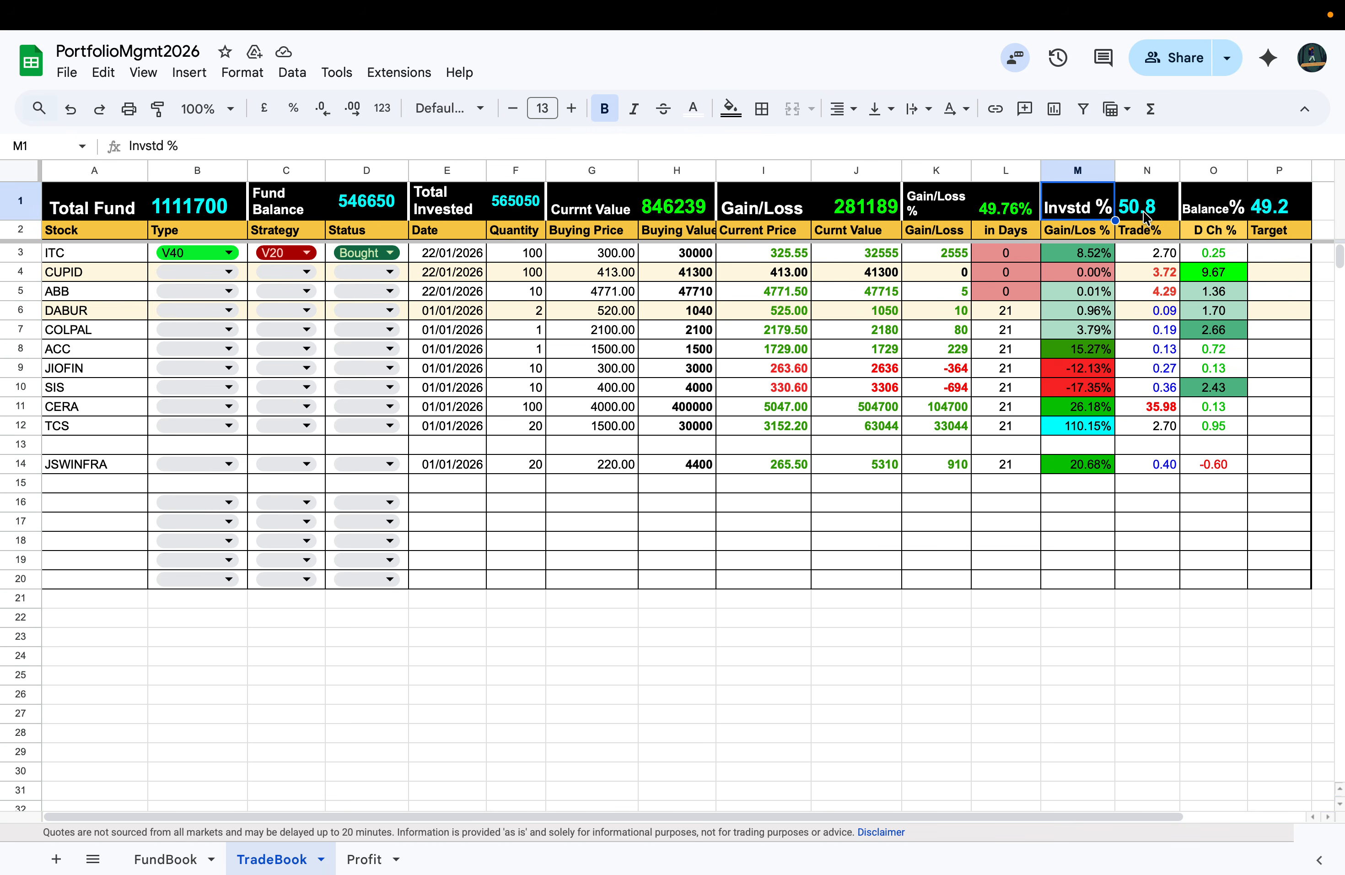
{"action": "left_click", "coordinate": [1144, 215]}
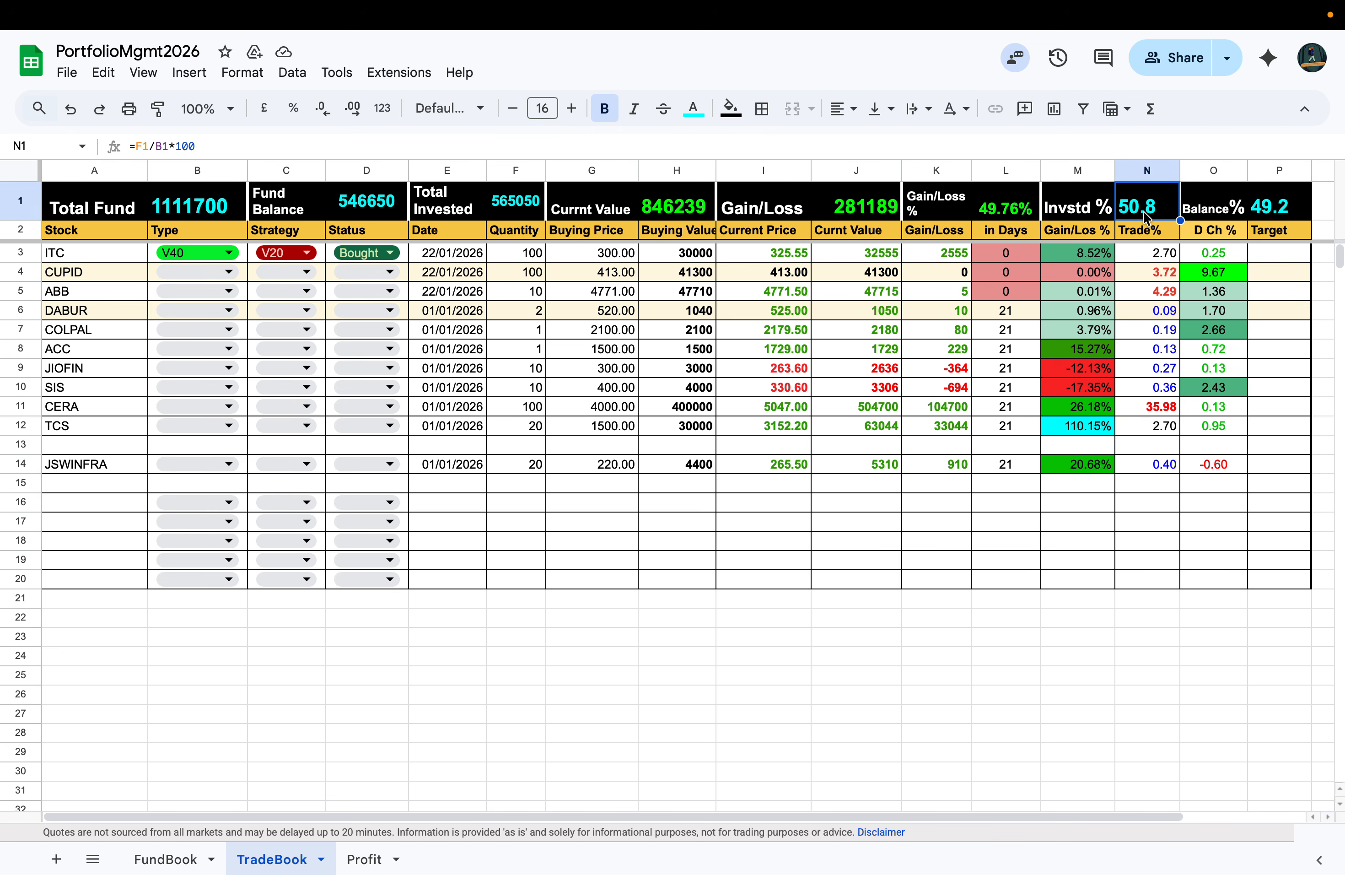
Step: Set the quantity of the CERA trade in F11 to 10
{"action": "left_click", "coordinate": [1157, 409]}
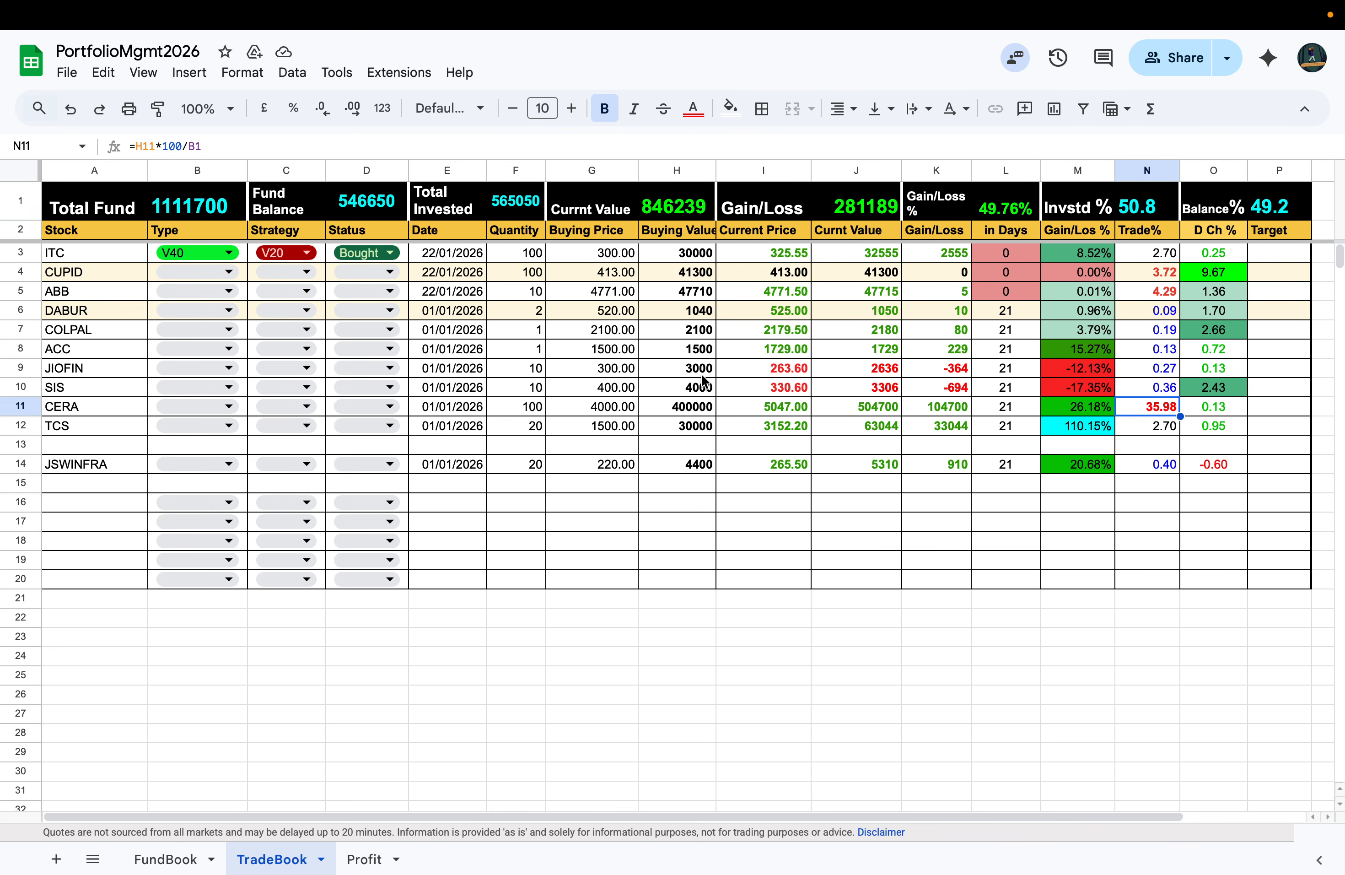
{"action": "left_click", "coordinate": [498, 404]}
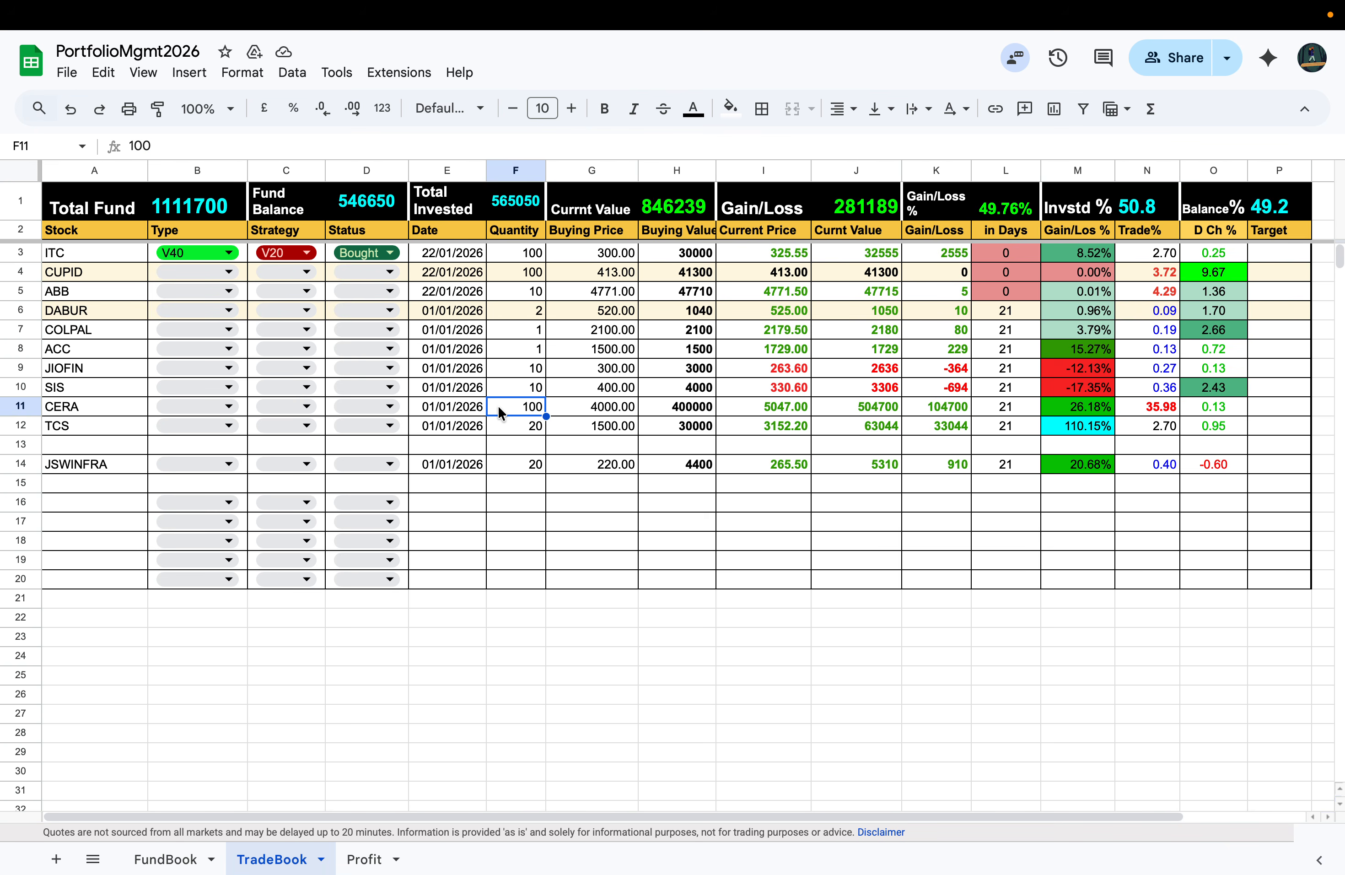
{"action": "type", "text": "10"}
{"action": "key", "text": "Return"}
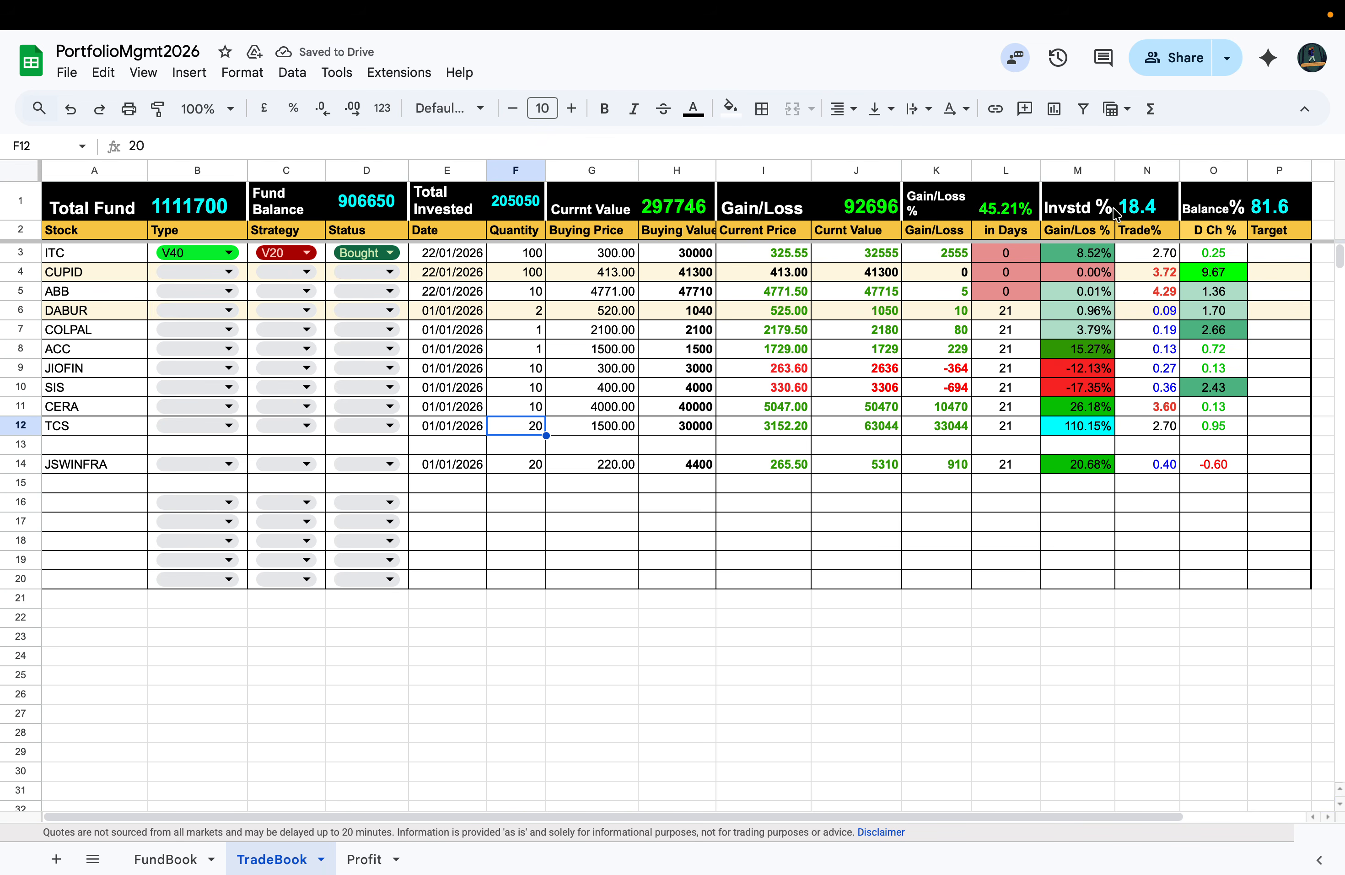
Step: Check the Invstd % and Balance % figures and their formulas in the TradeBook header row
{"action": "left_click", "coordinate": [1096, 215]}
{"action": "left_click", "coordinate": [1162, 210]}
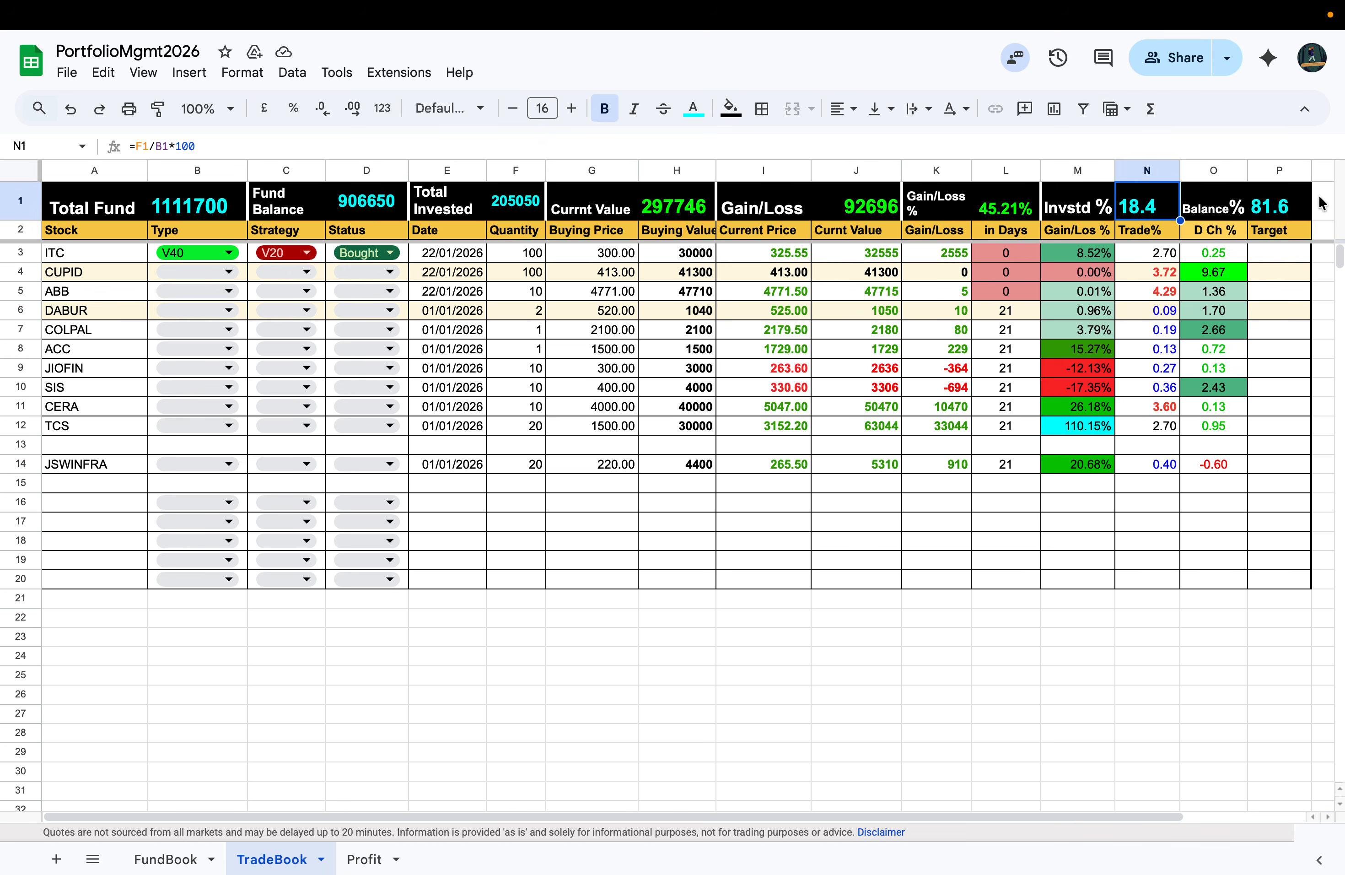
{"action": "left_click", "coordinate": [1292, 211]}
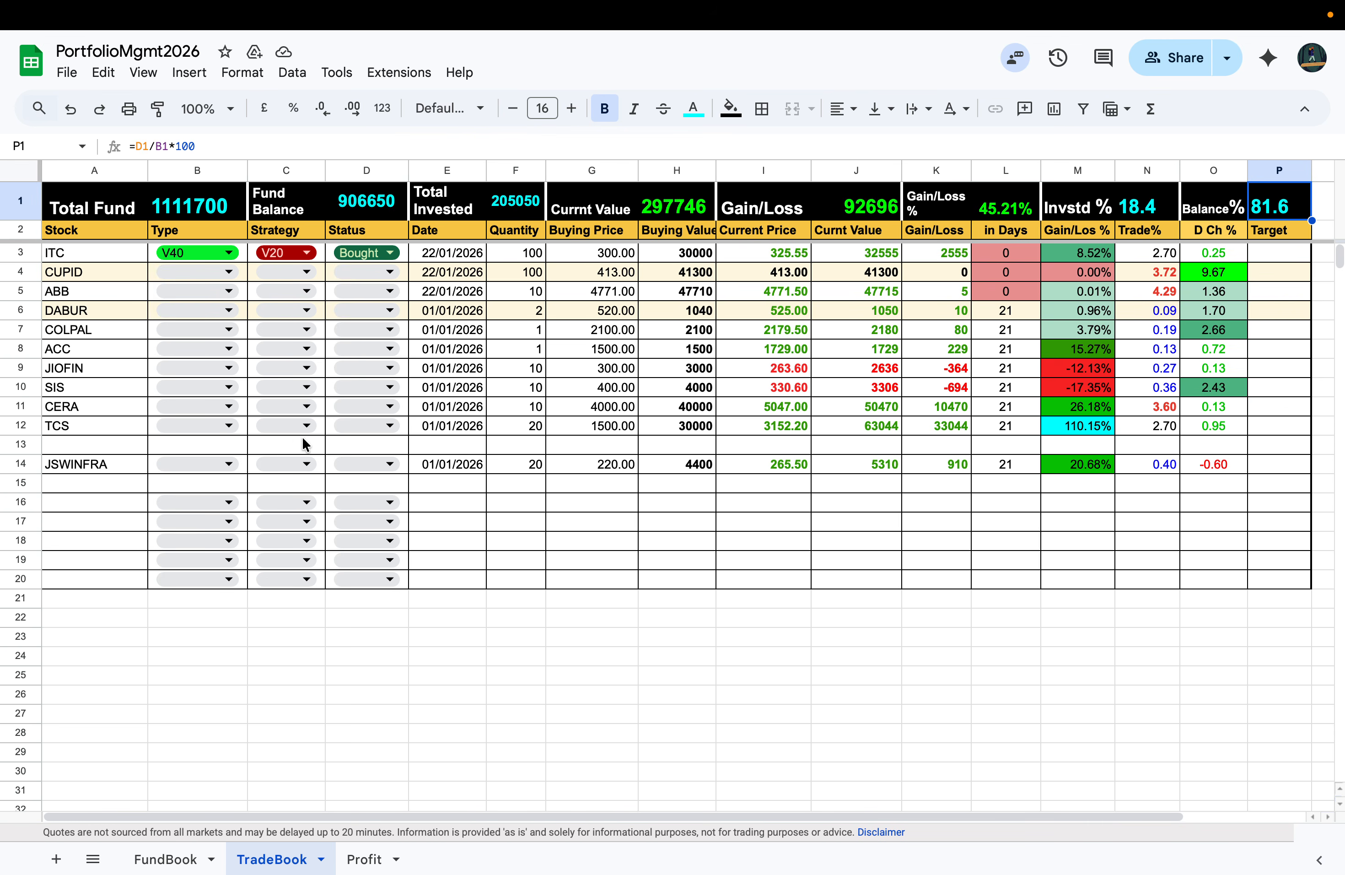
{"action": "left_click", "coordinate": [519, 500]}
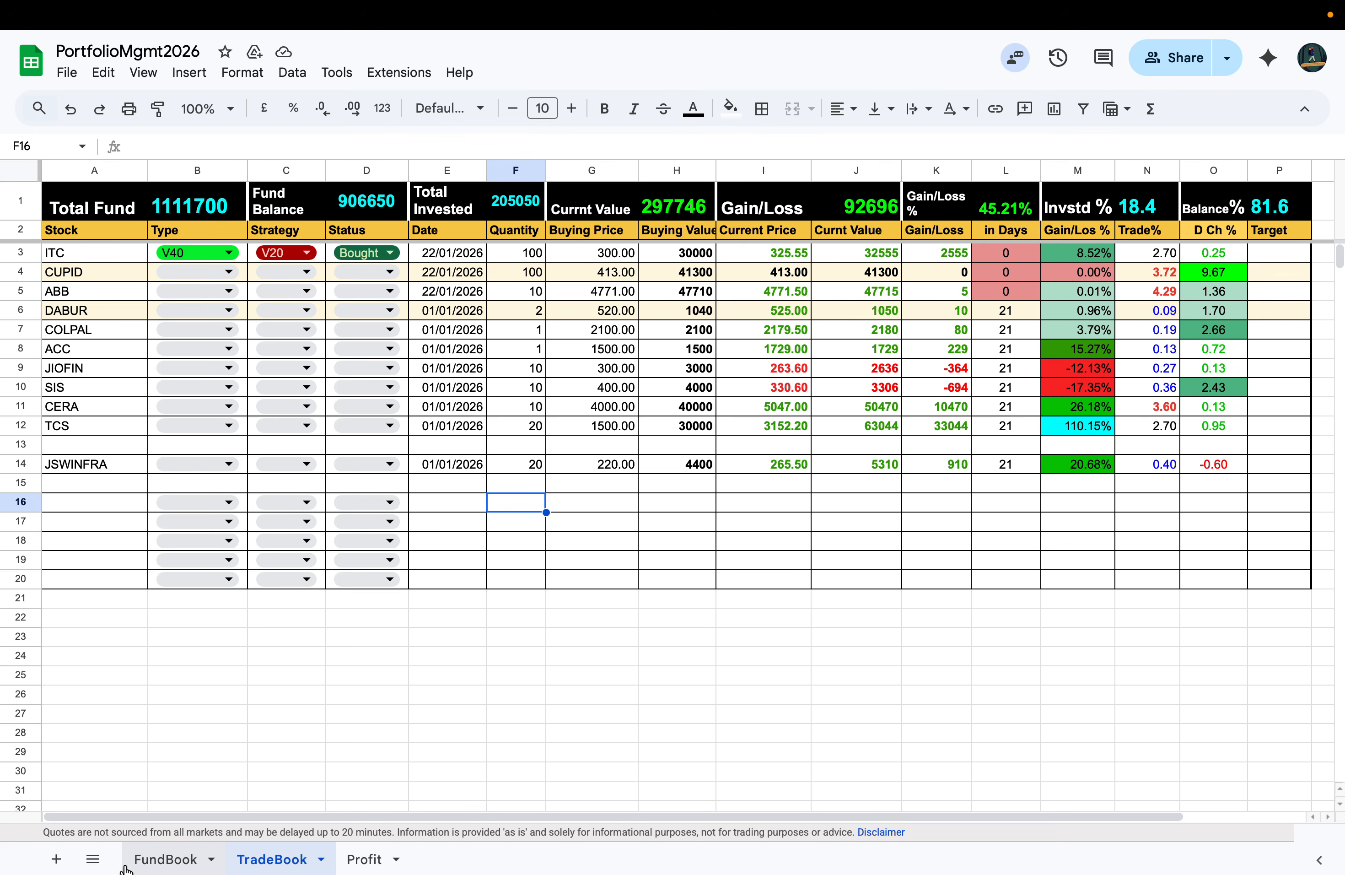
Step: On the FundBook sheet, enter monthly investments of 20000 for 1 March 2026 and 5000000 for 1 April 2026
{"action": "left_click", "coordinate": [160, 859]}
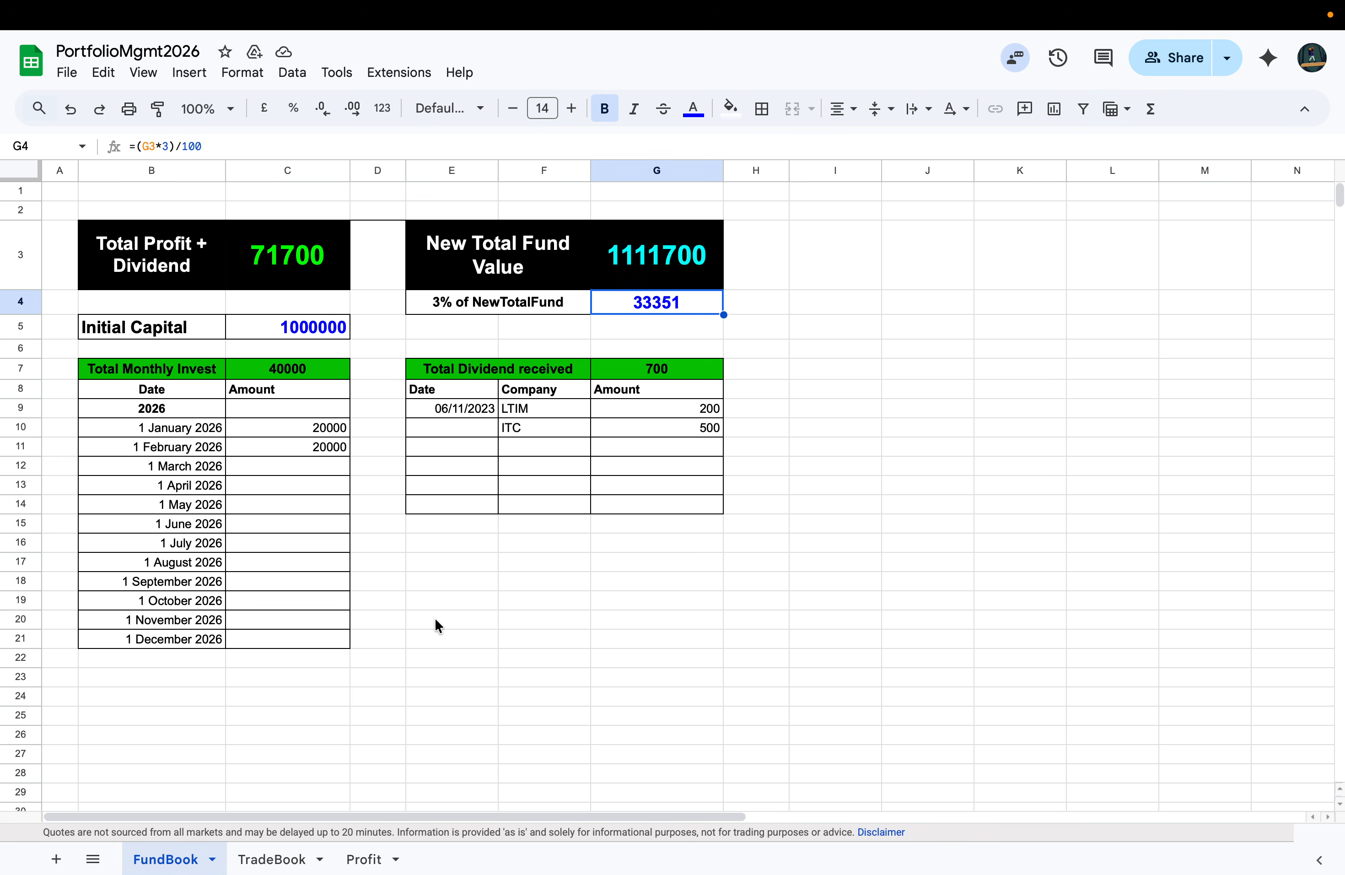
{"action": "left_click", "coordinate": [315, 485]}
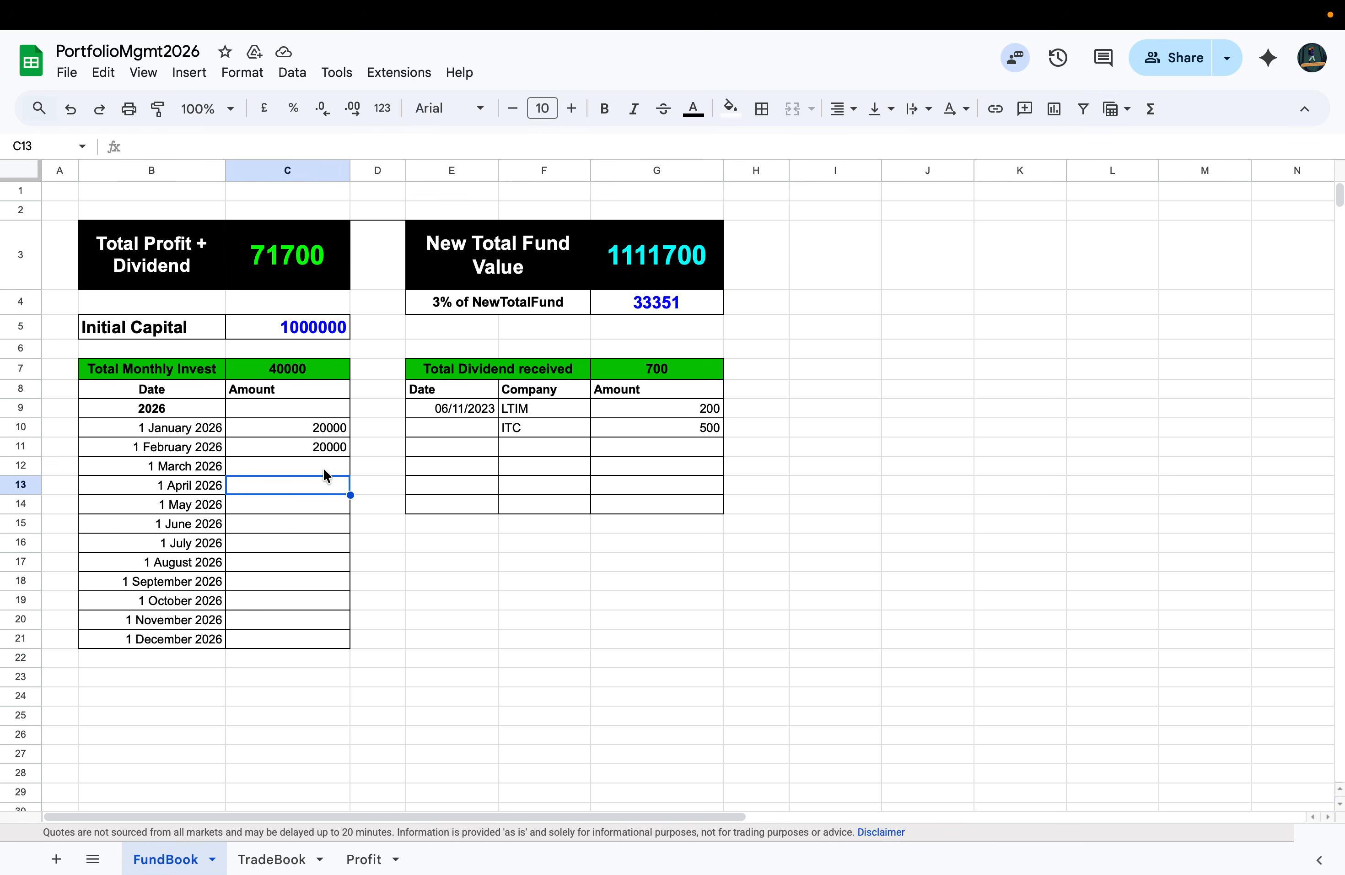
{"action": "left_click", "coordinate": [330, 471]}
{"action": "type", "text": "20000"}
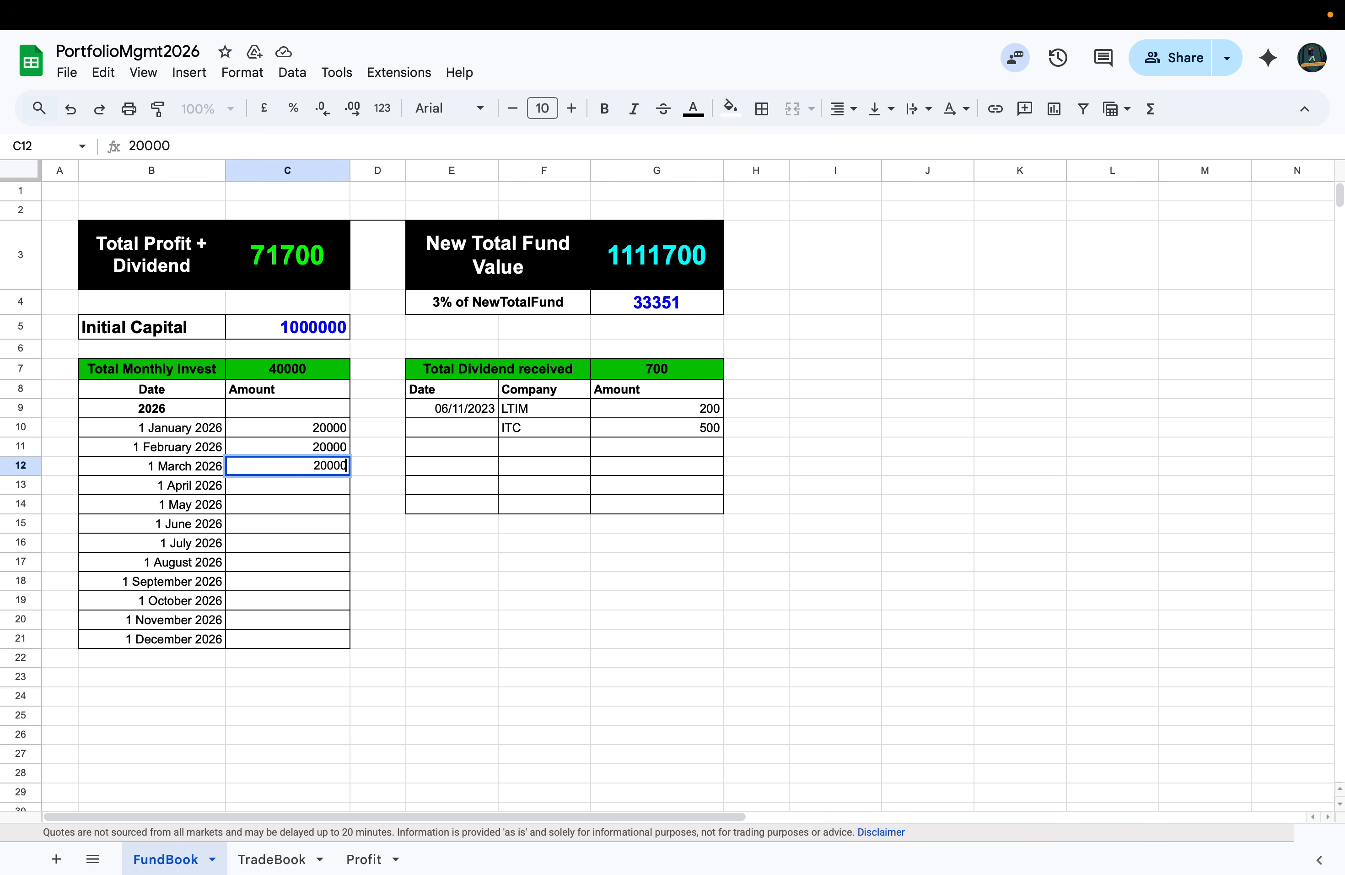
{"action": "key", "text": "Return"}
{"action": "type", "text": "5000000"}
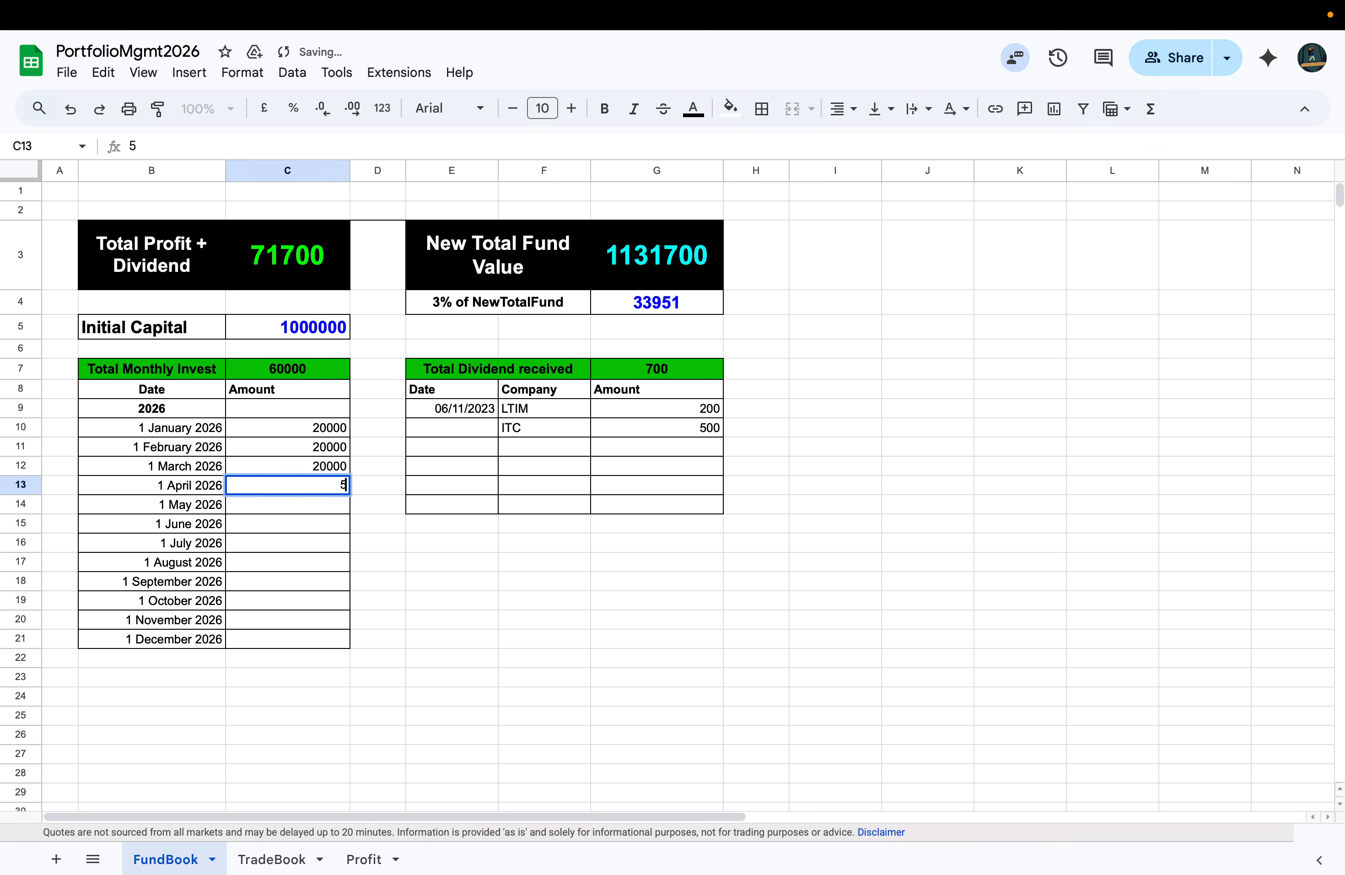
{"action": "key", "text": "Return"}
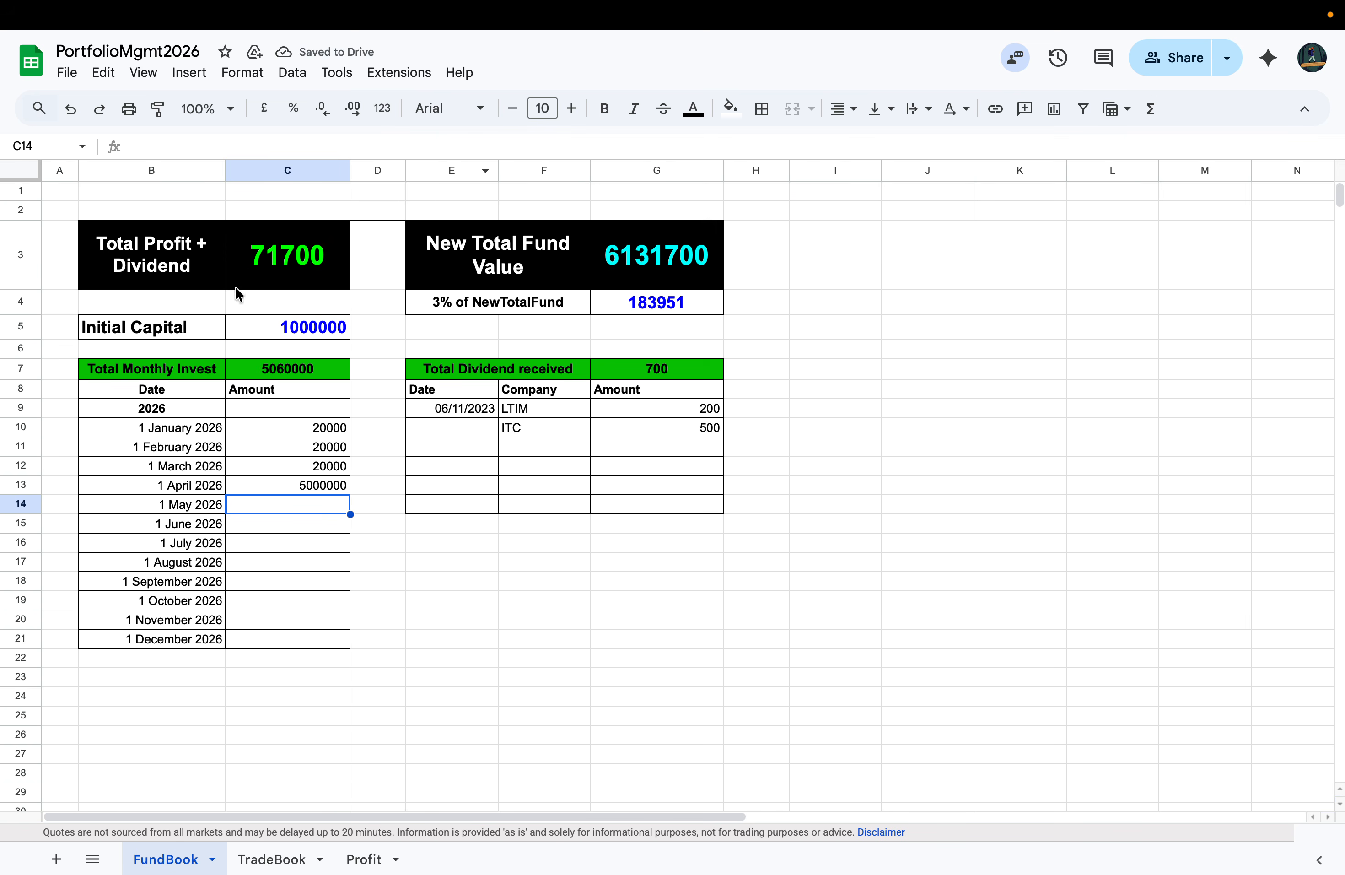
Step: Check the Total Profit + Dividend formula and add a dividend amount of 400 in G11
{"action": "left_click", "coordinate": [257, 254]}
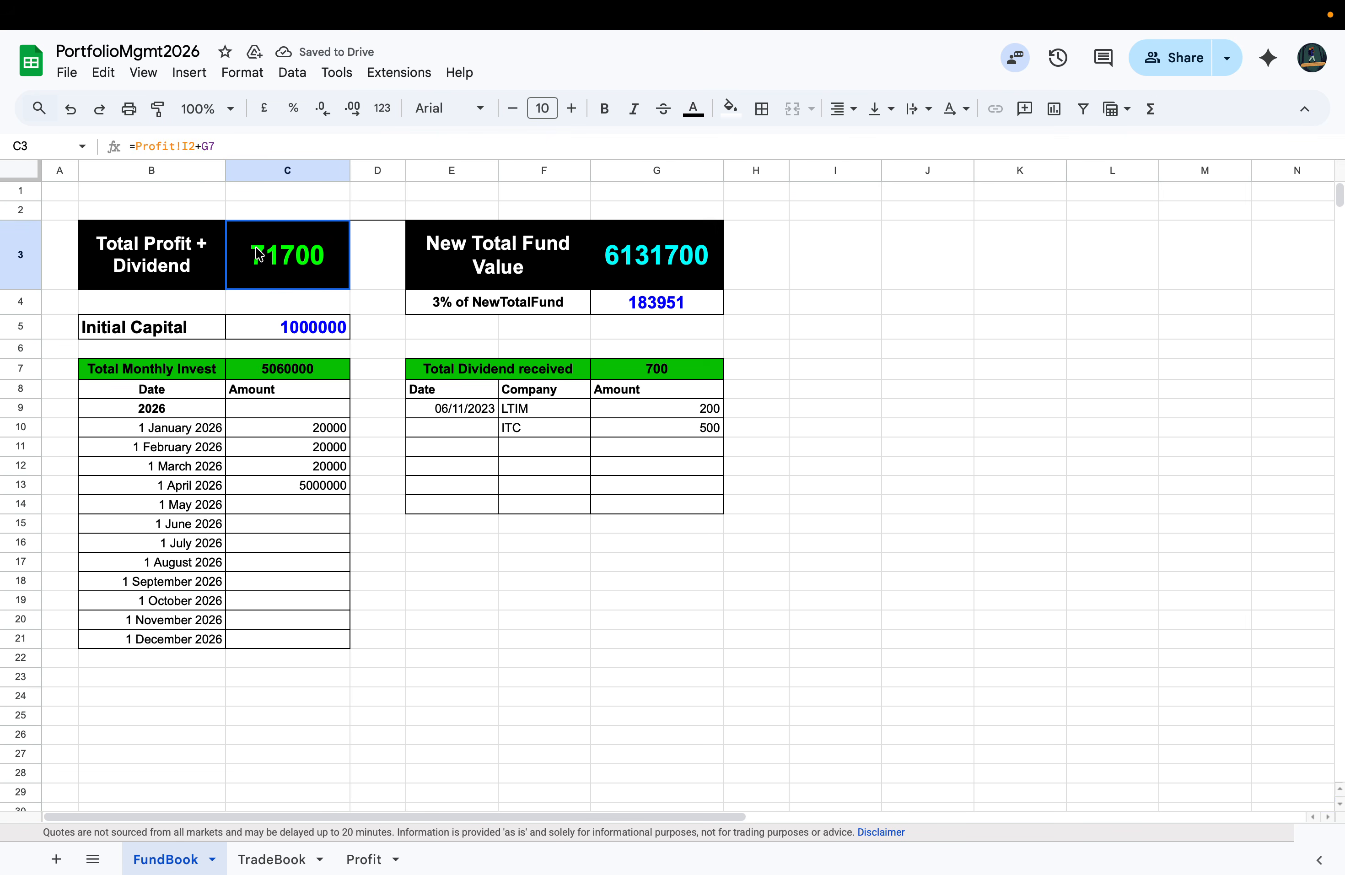
{"action": "left_click", "coordinate": [547, 275]}
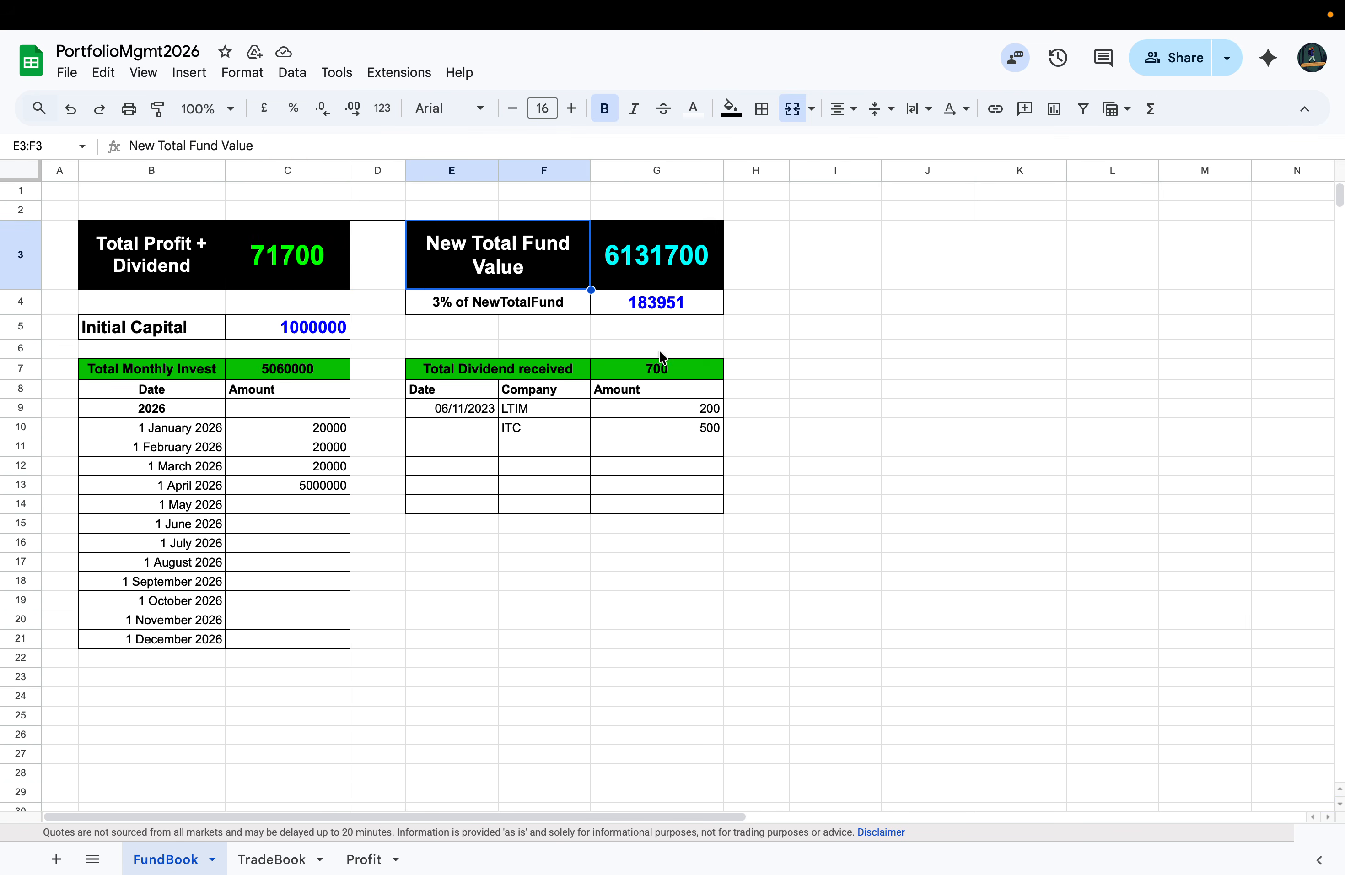
{"action": "left_click", "coordinate": [704, 442]}
{"action": "type", "text": "400"}
{"action": "key", "text": "Return"}
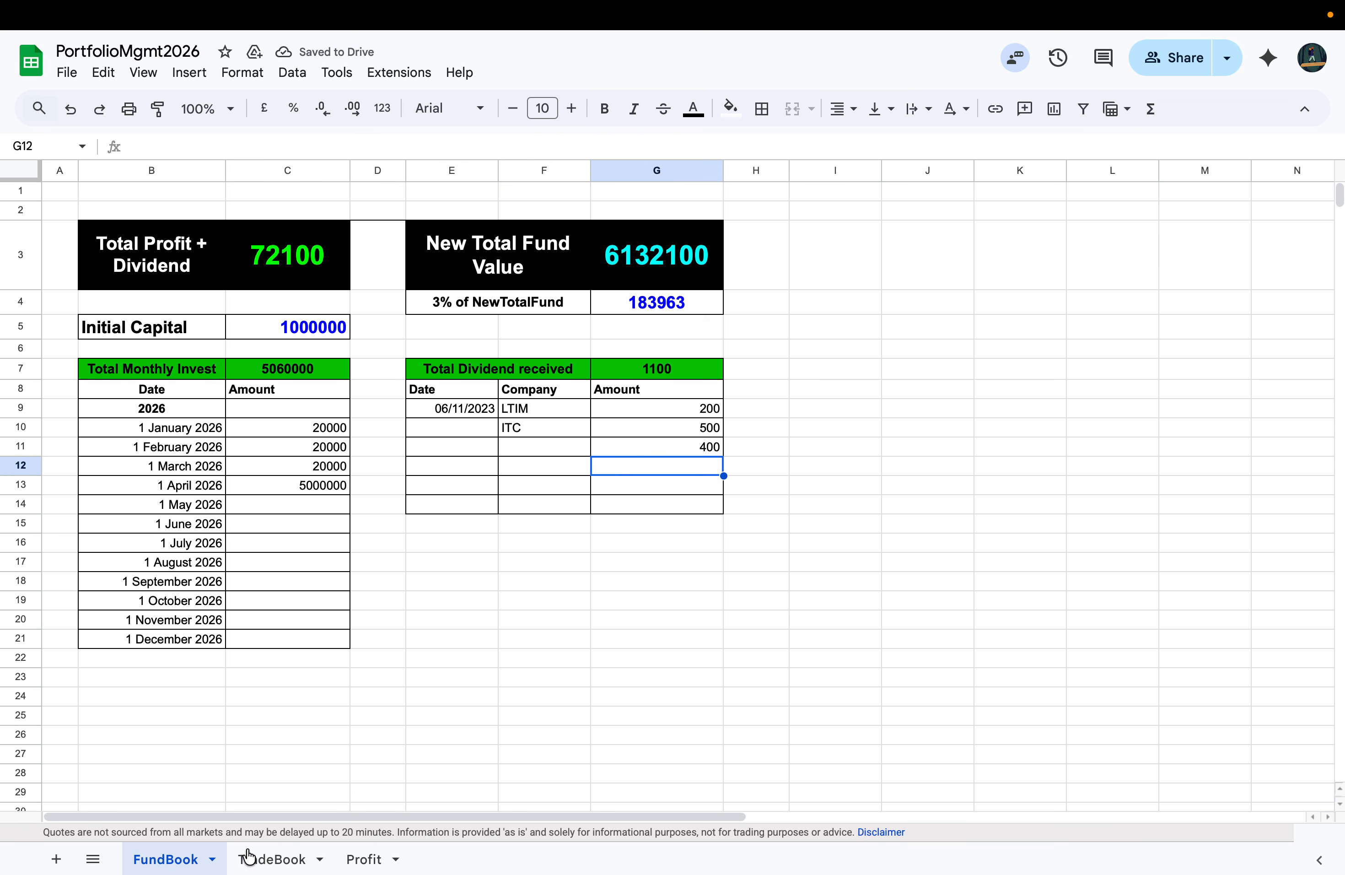
Step: Review the fund totals on the TradeBook sheet and the booked profits on the Profit sheet
{"action": "left_click", "coordinate": [268, 860]}
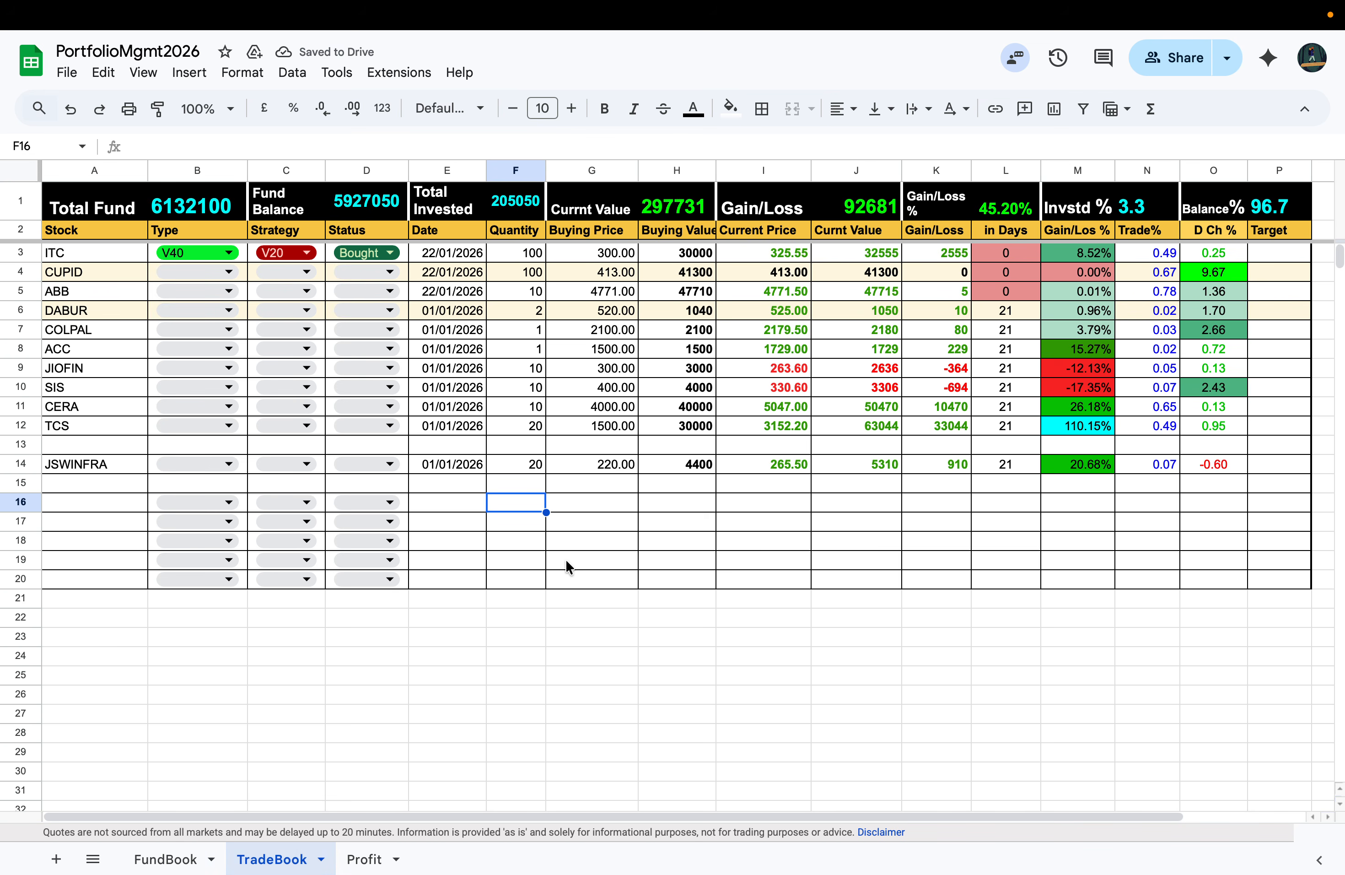
{"action": "left_click", "coordinate": [369, 866]}
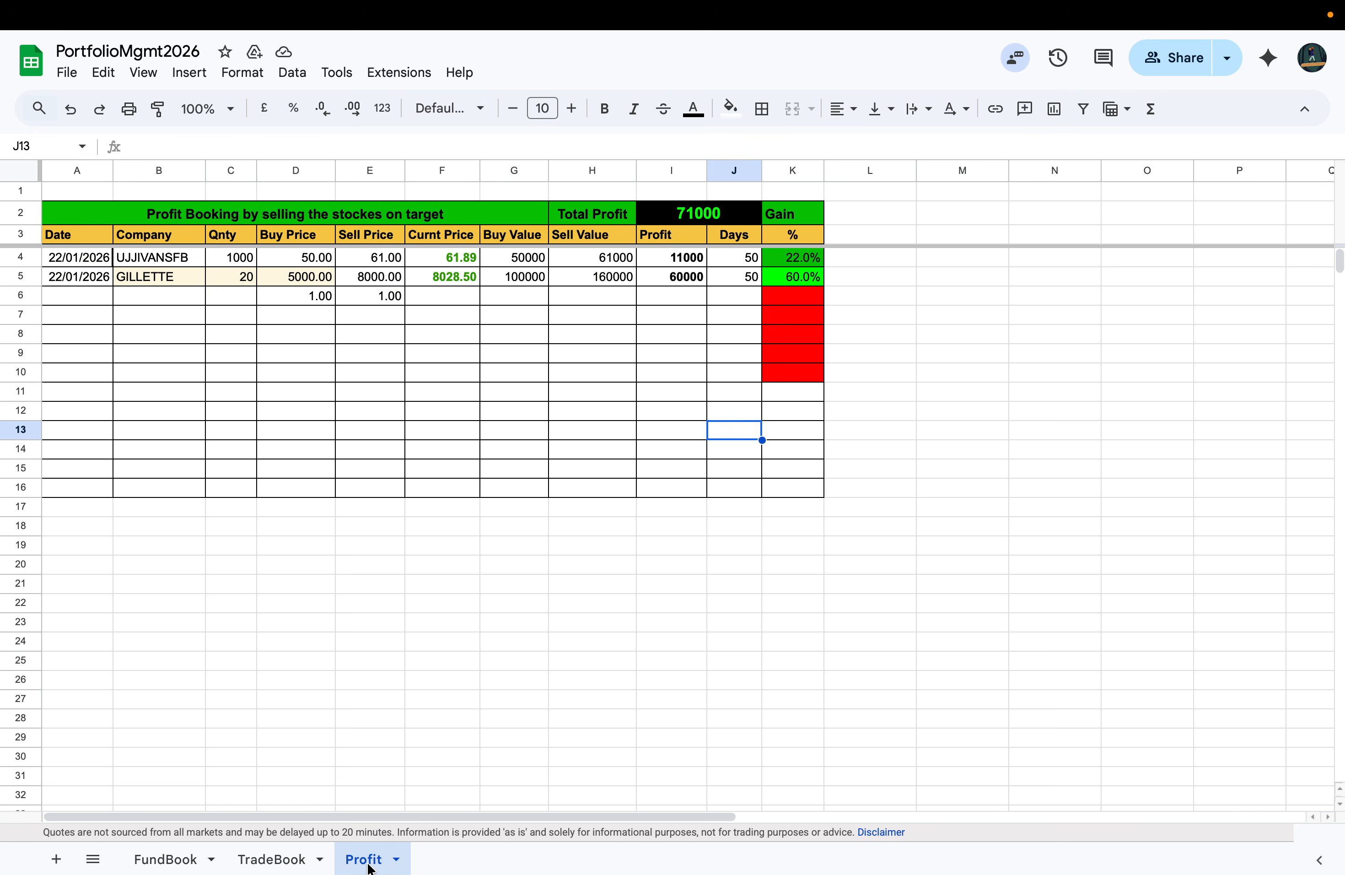
{"action": "left_click", "coordinate": [555, 671]}
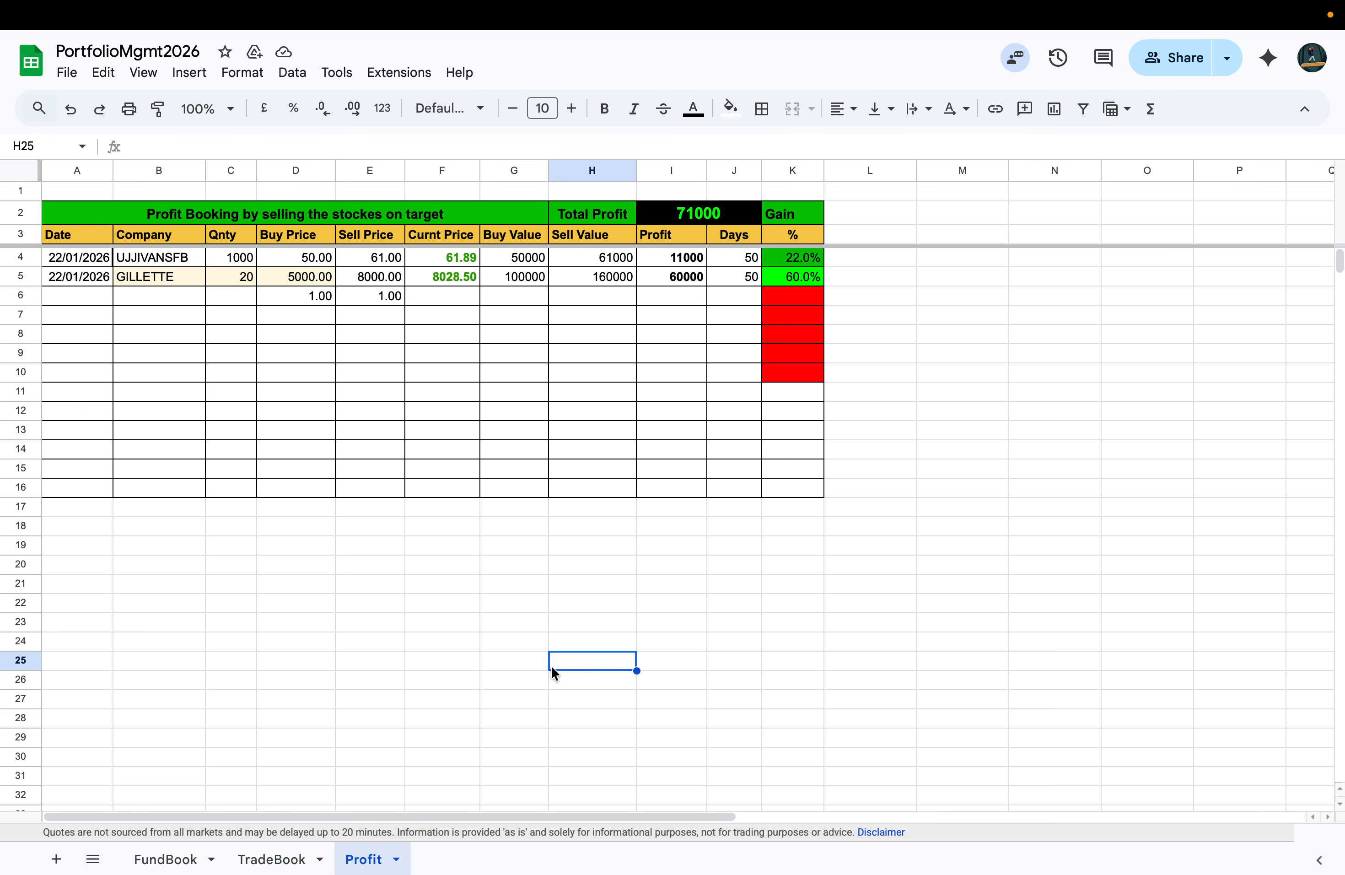